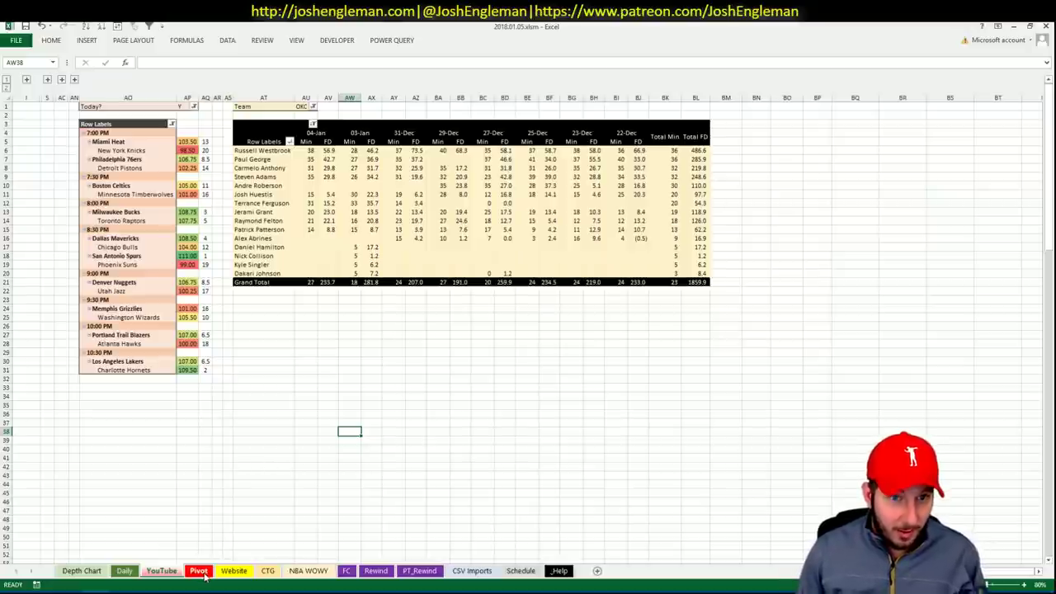
Step: Switch to the browser to view Miami's shooting frequency on Cleaning the Glass, and review the same players on the workbook's CTG sheet
key("alt+Tab")
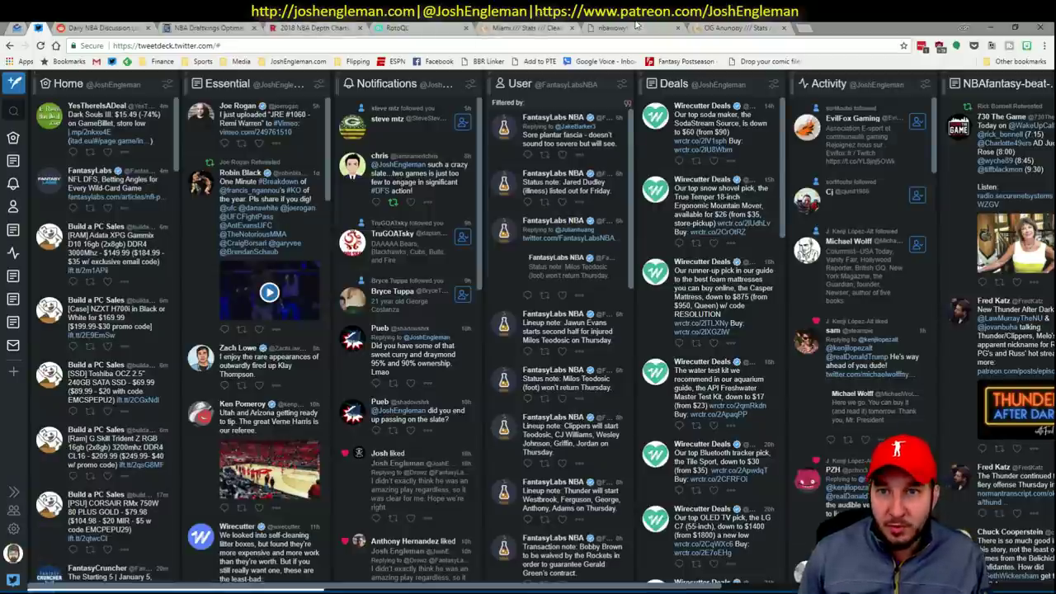
left_click(568, 25)
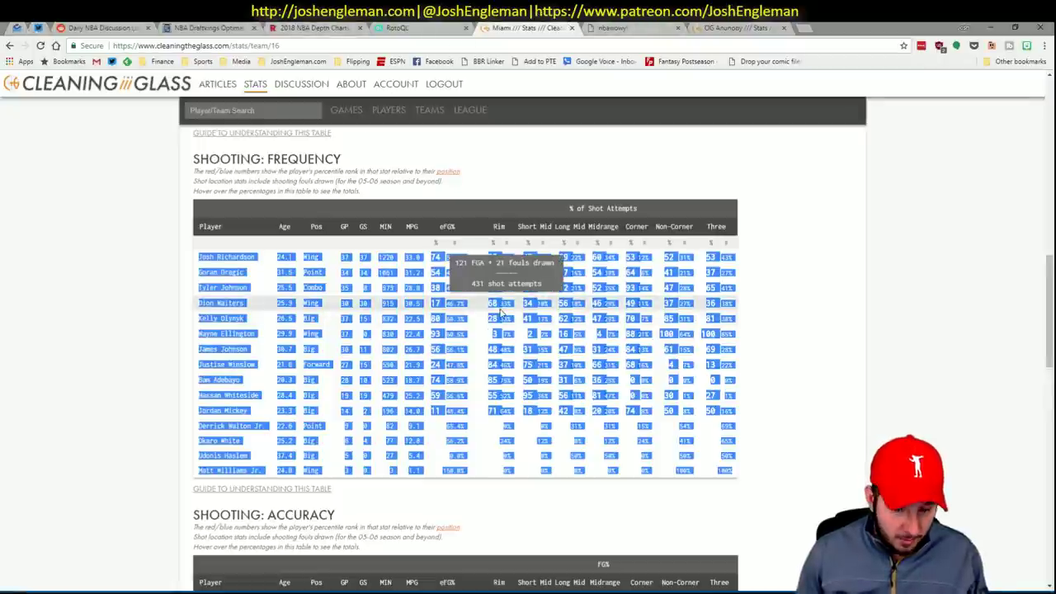
key("alt+Tab")
left_click(269, 570)
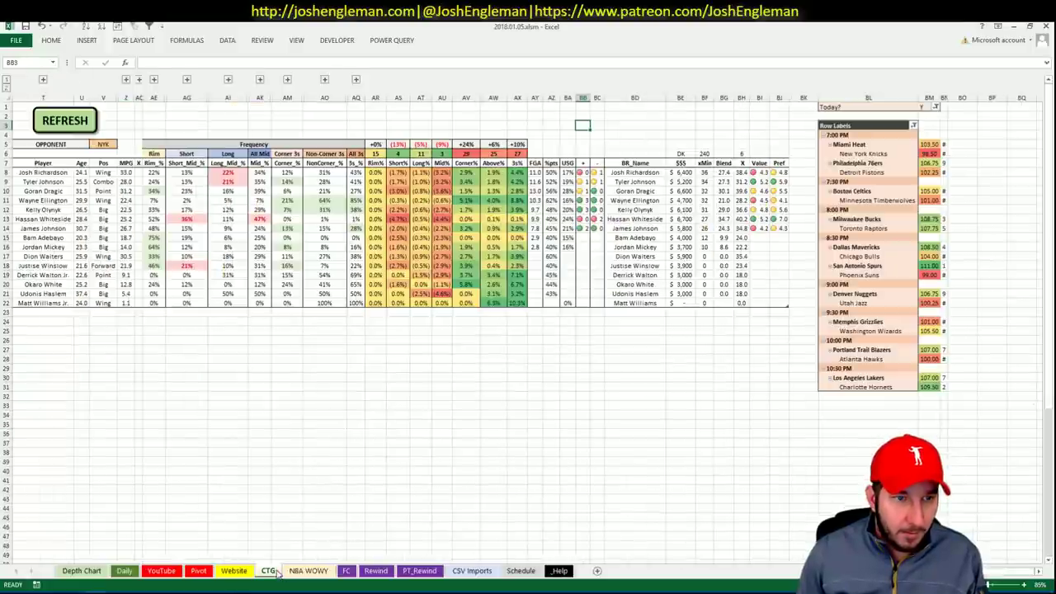
left_click(339, 464)
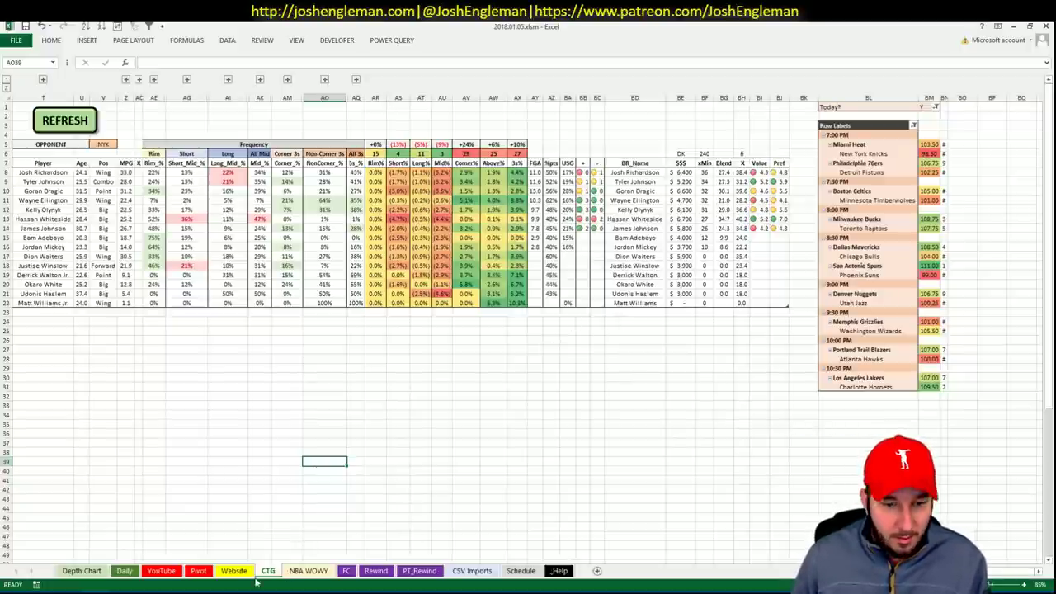
Step: Review the Miami players' FD and DK projections in the MIA group of the Pivot sheet
left_click(198, 571)
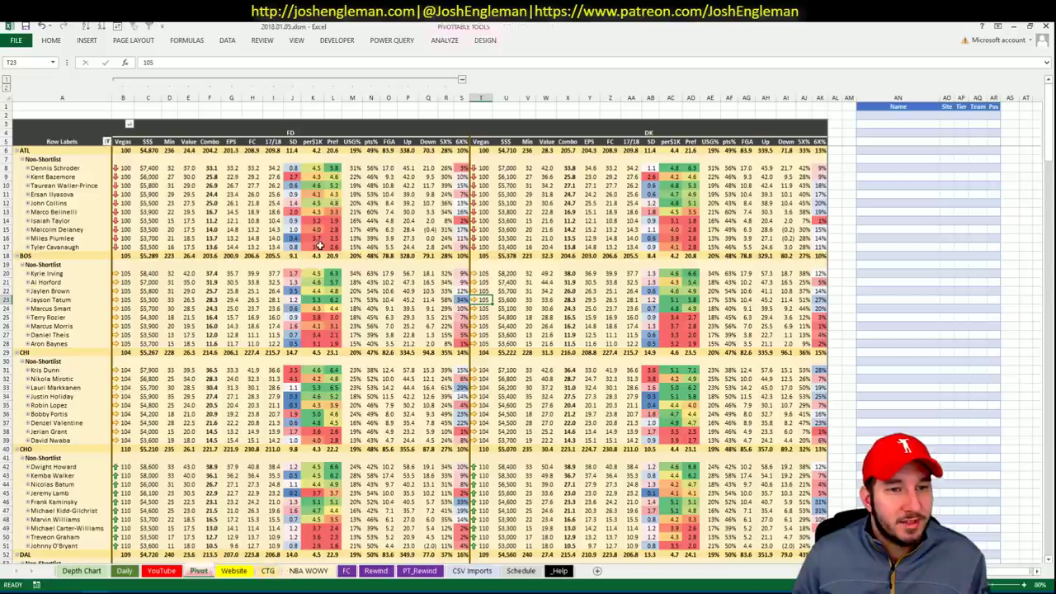
left_click(326, 240)
scroll(253, 206, "down", 20)
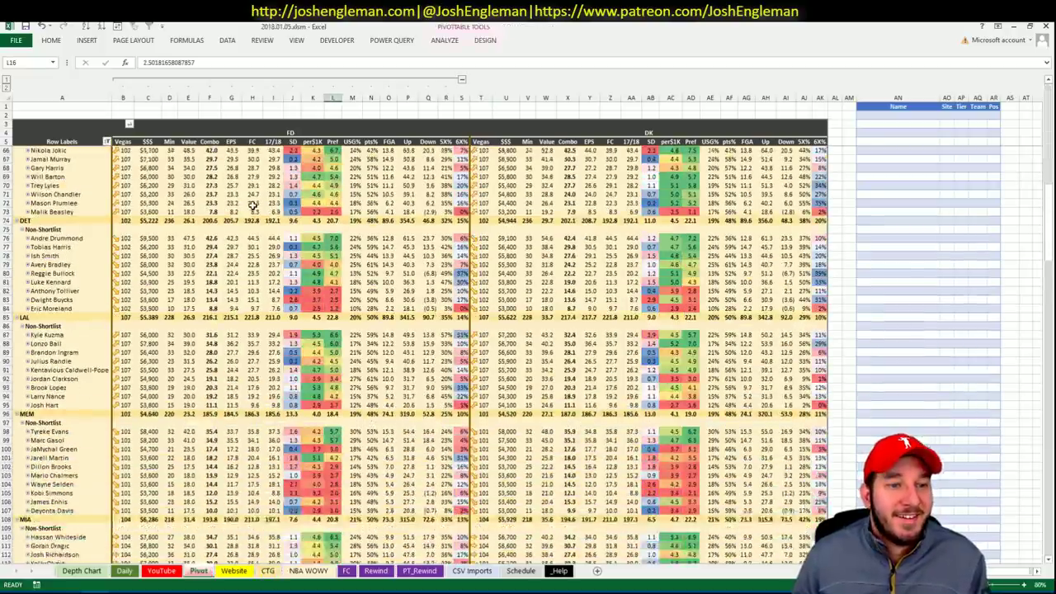
scroll(252, 204, "down", 14)
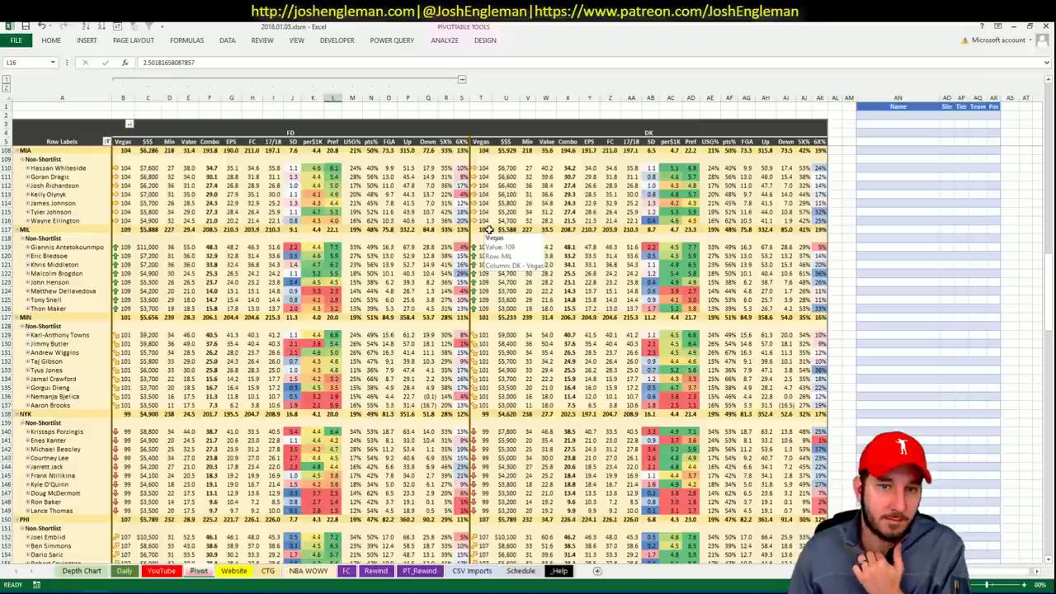
Step: Filter the recent-games table on the YouTube sheet to team MIA
left_click(162, 570)
left_click(302, 107)
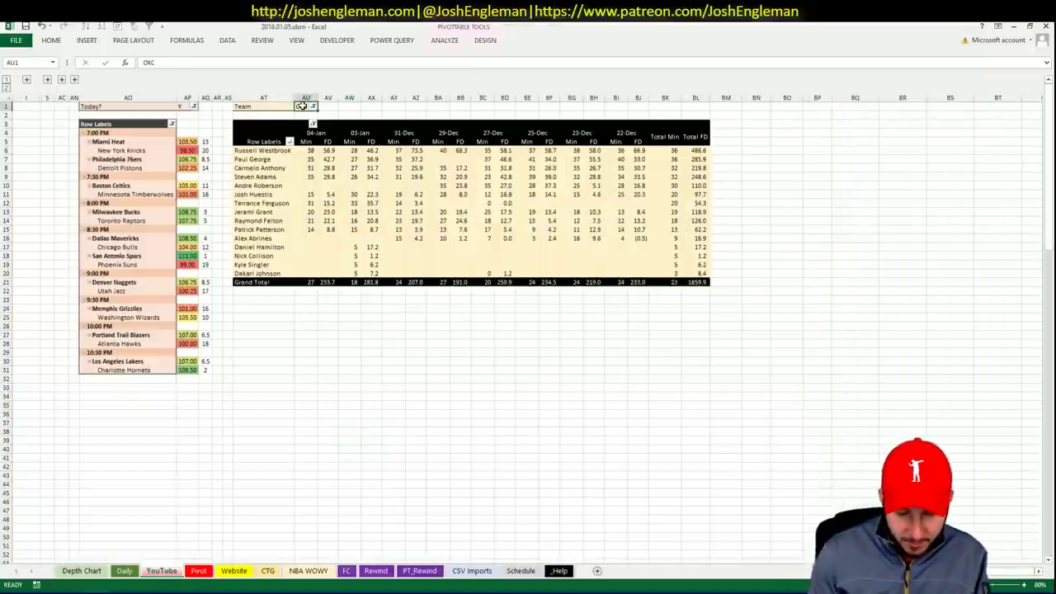
type("MIA")
key("Return")
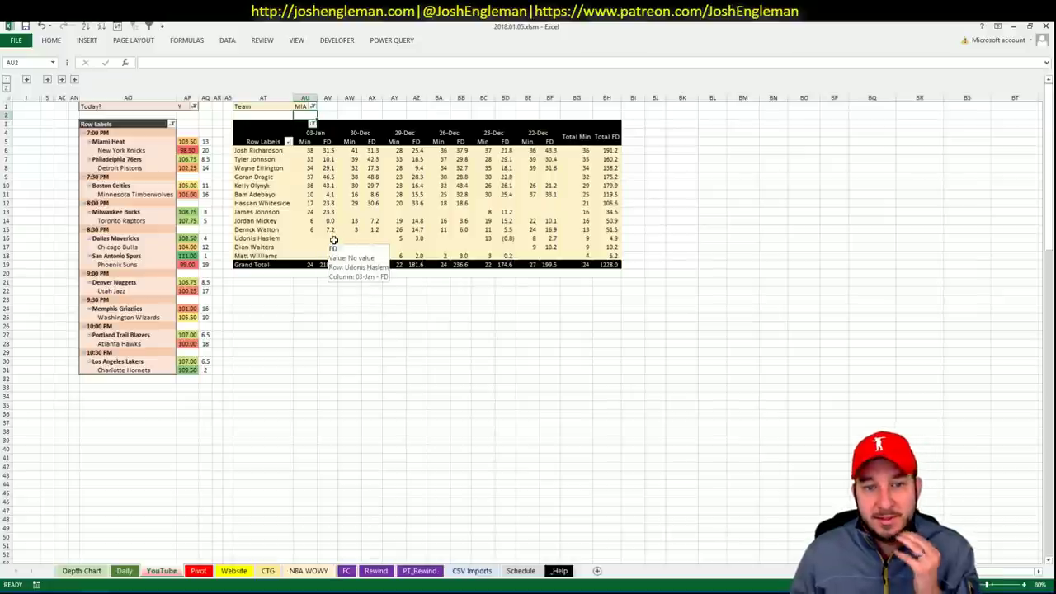
Step: Check the Miami players' projections on the Pivot sheet alongside the CTG and Website sheets
left_click(198, 573)
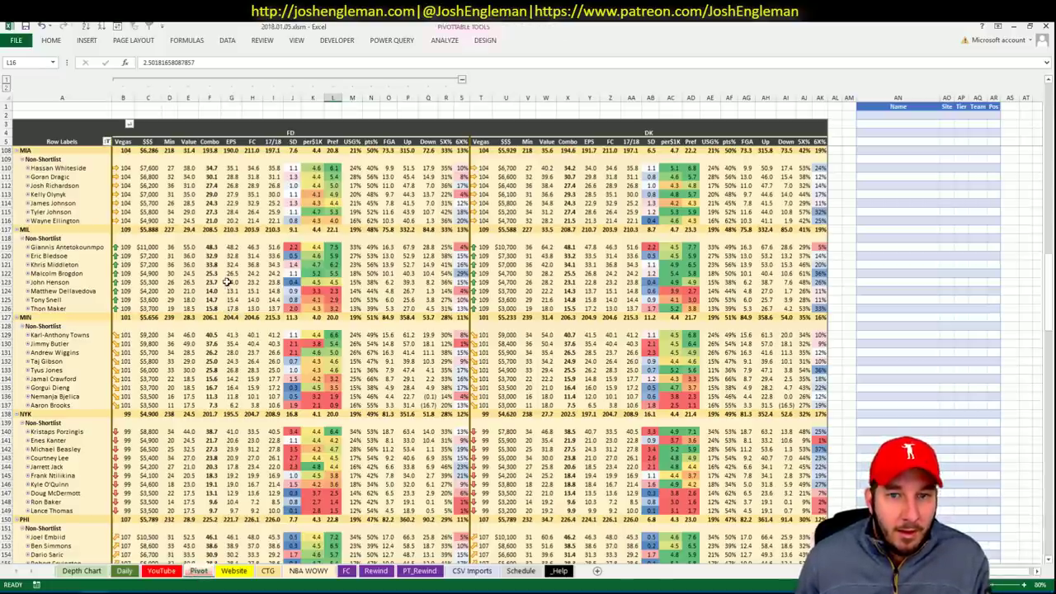
mouse_move(312, 270)
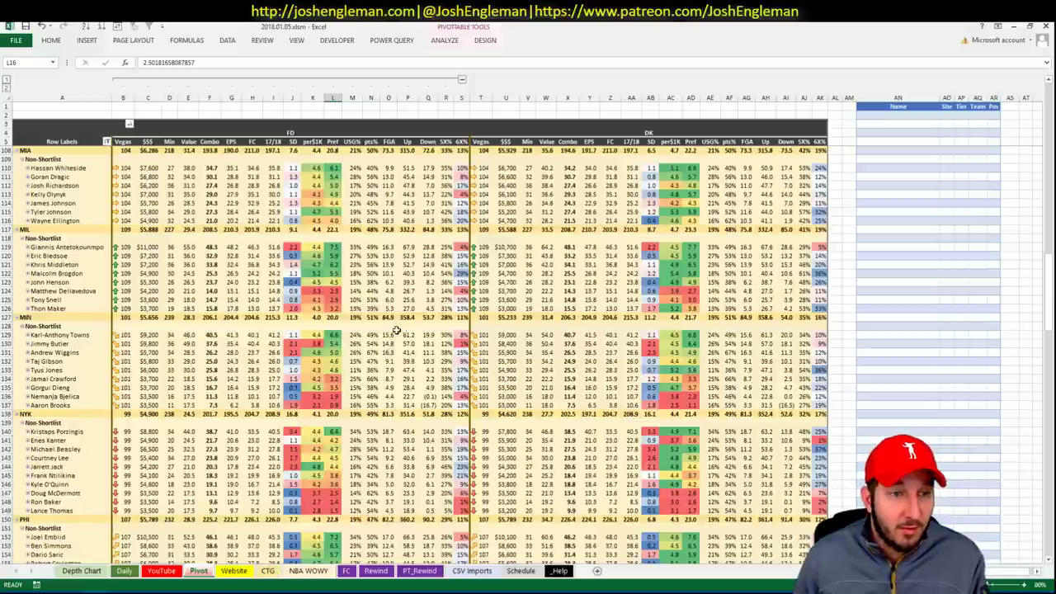
left_click(268, 570)
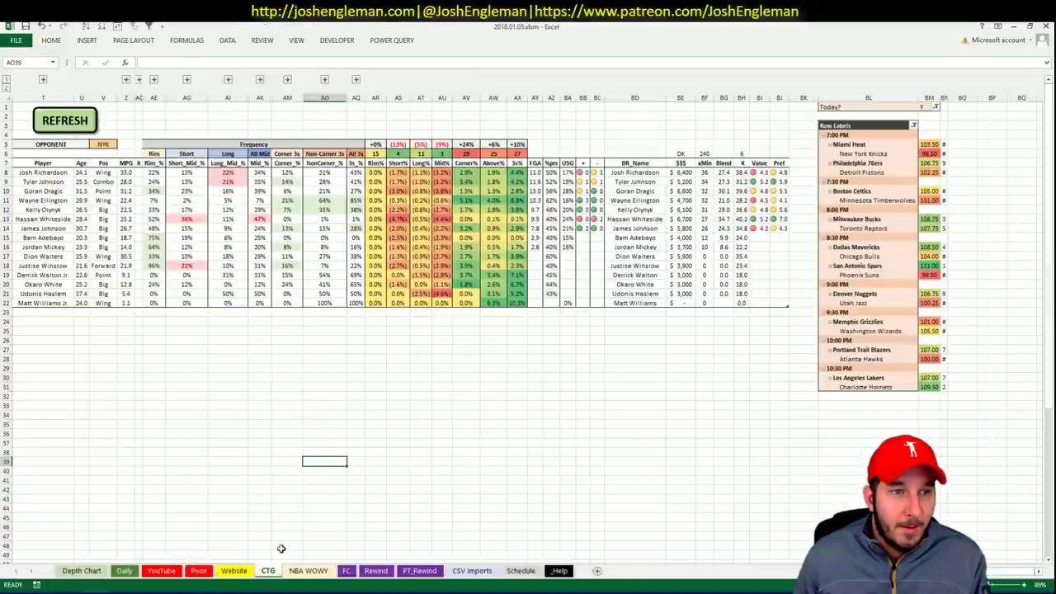
left_click(242, 569)
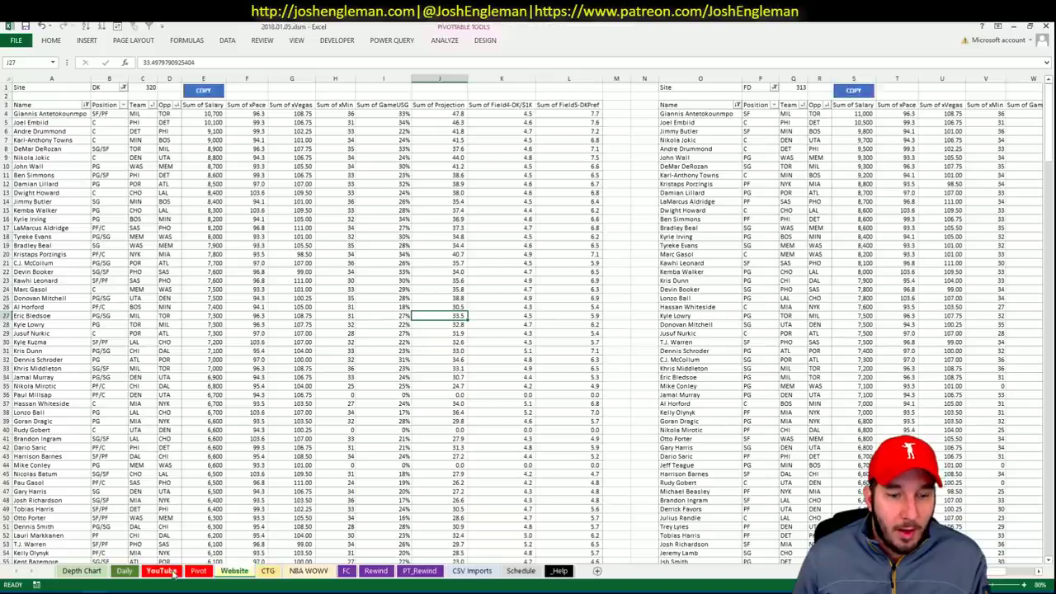
Step: Add Hassan Whiteside to the pick table on the Pivot sheet, beside his MIA row, with tier 4
left_click(196, 571)
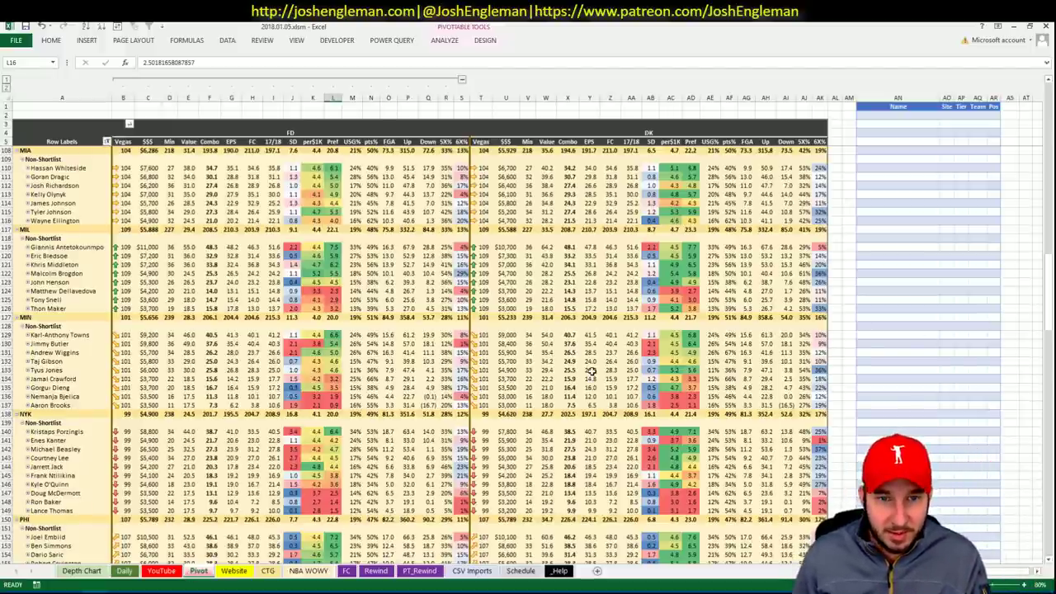
left_click(872, 169)
type("Has")
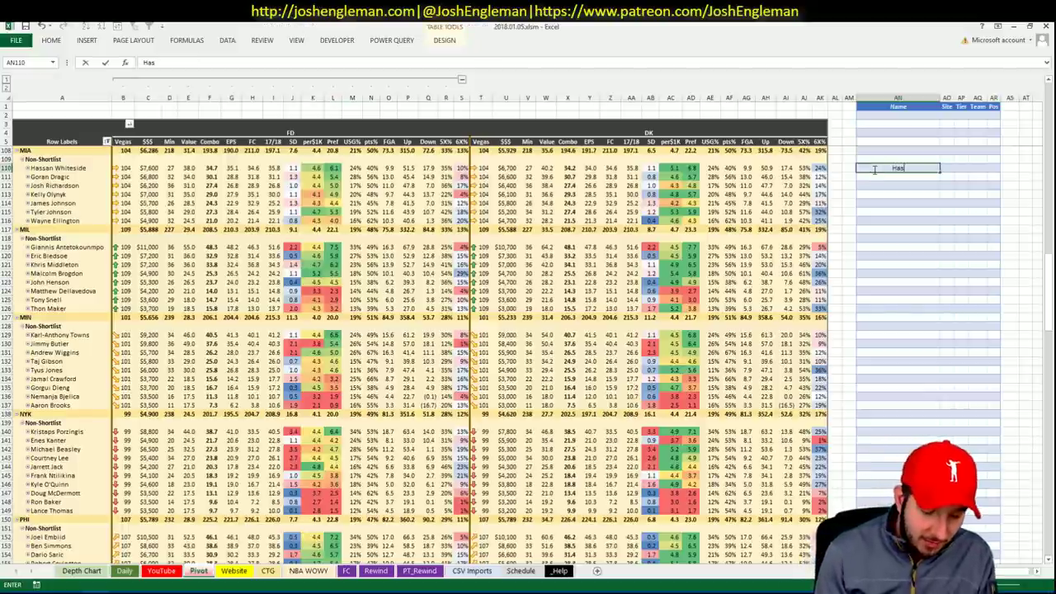
type("san Whiteside")
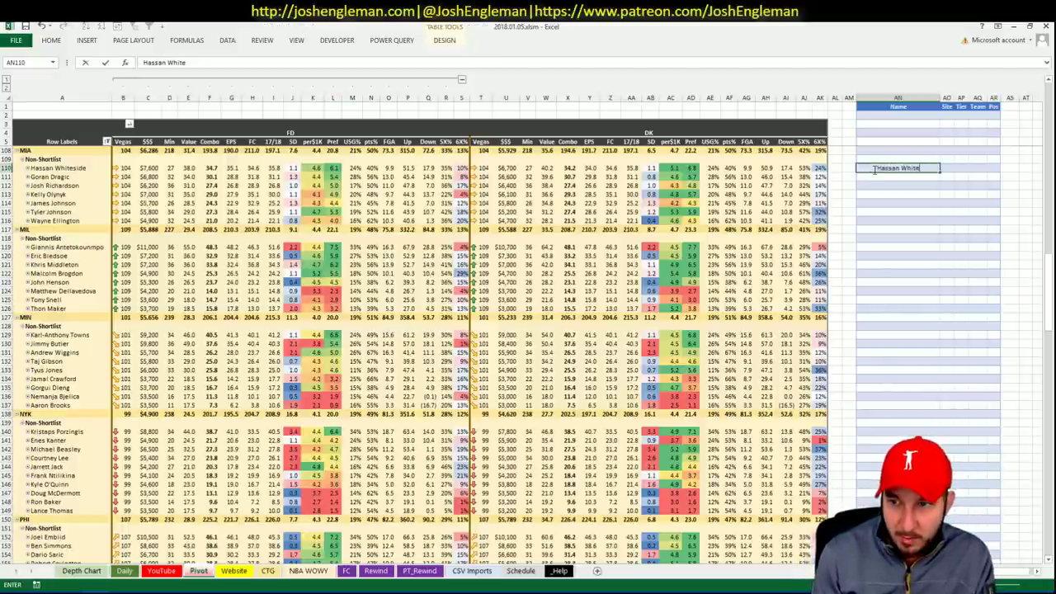
key("ctrl+Return")
key("Right")
key("Right")
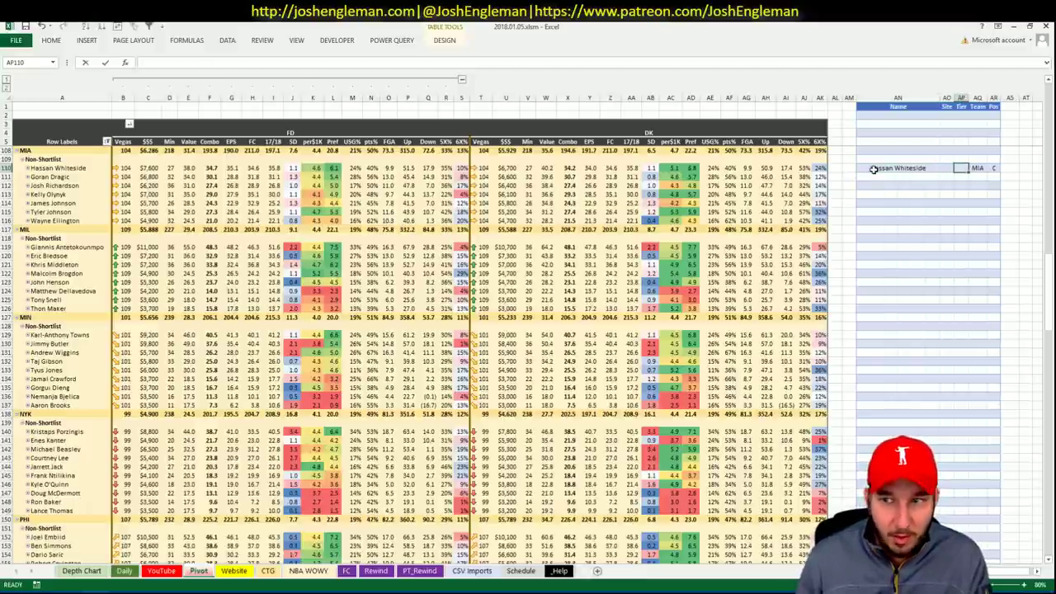
type("4")
key("Return")
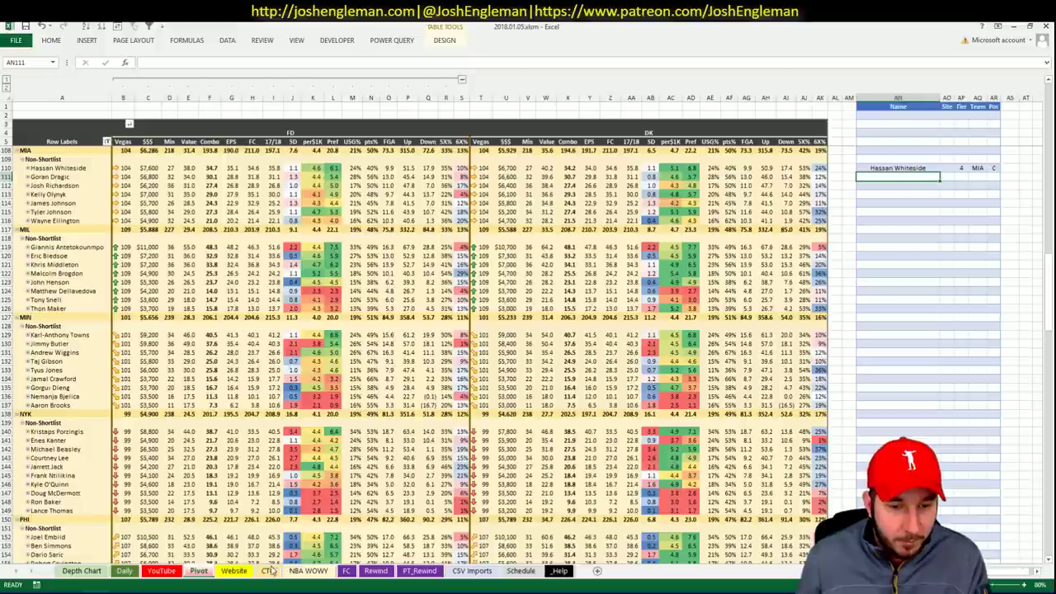
Step: Add Wayne Ellington to the pick table on the Pivot sheet, directly below Hassan Whiteside, with tier 4
left_click(201, 572)
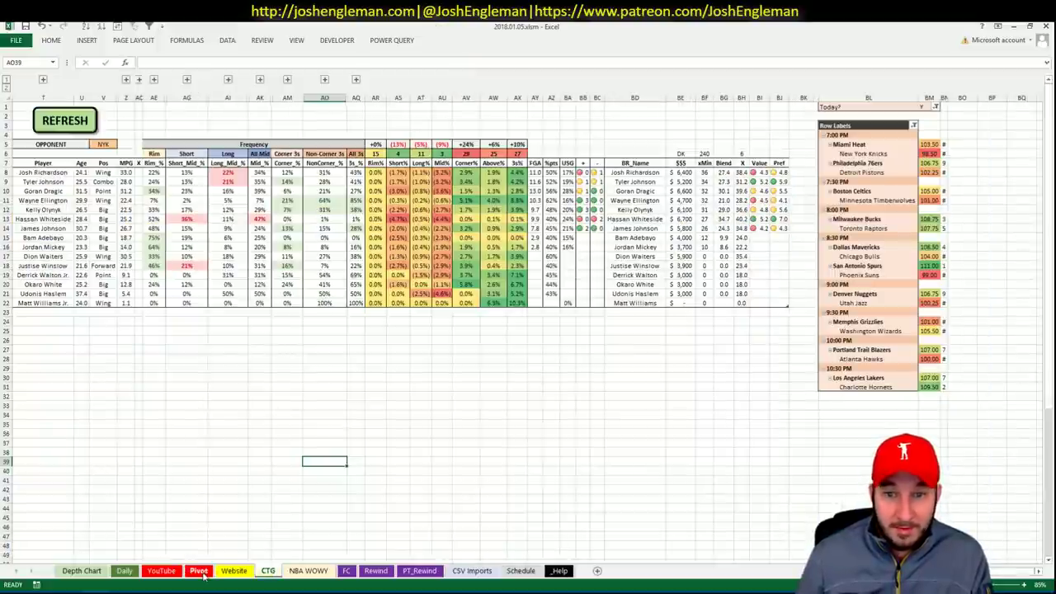
left_click(64, 121)
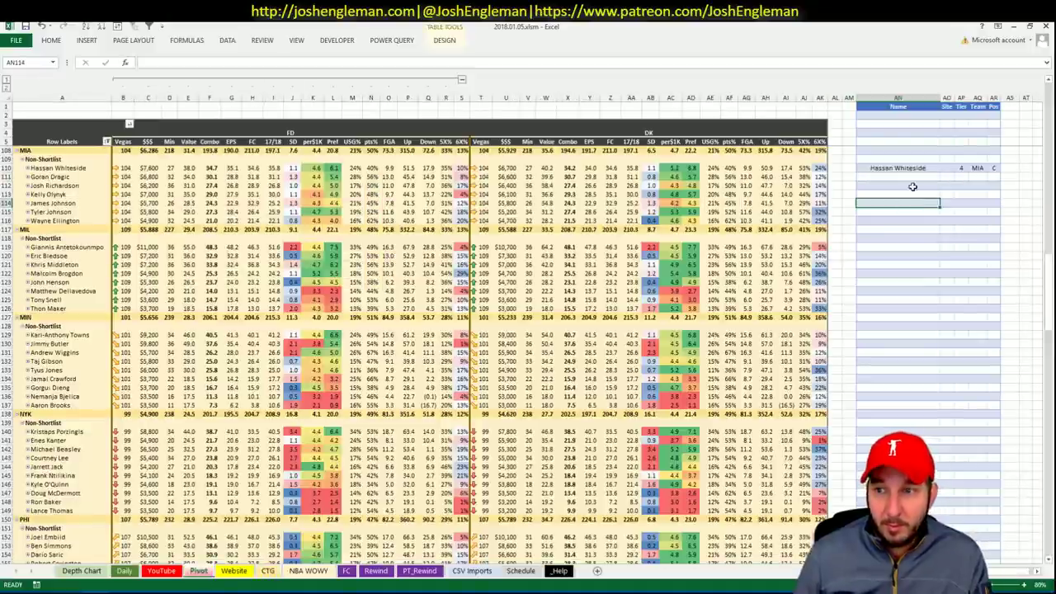
left_click(910, 178)
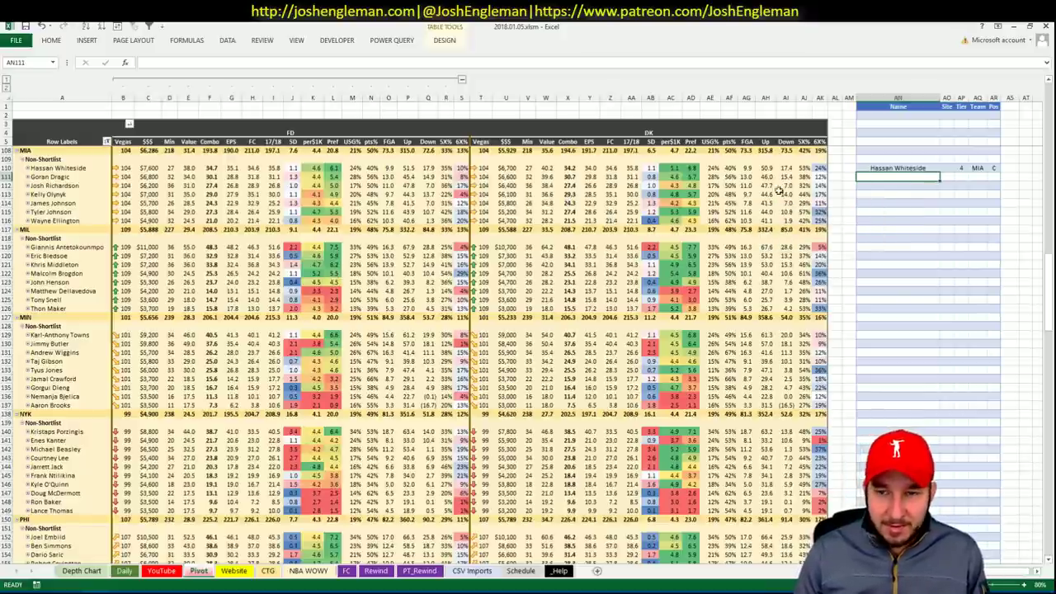
type("Wayne")
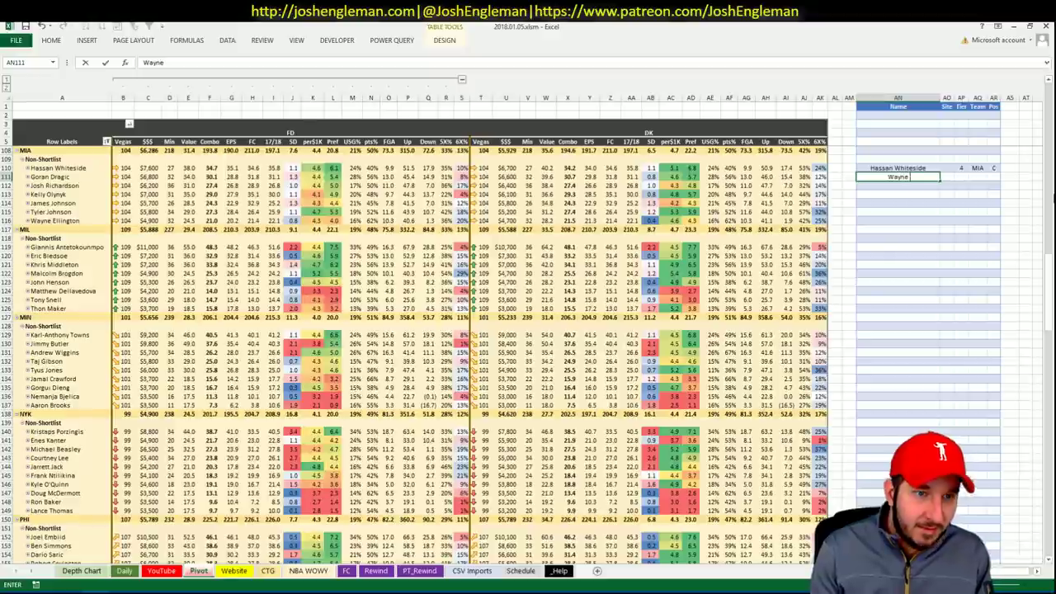
type(" Ellington")
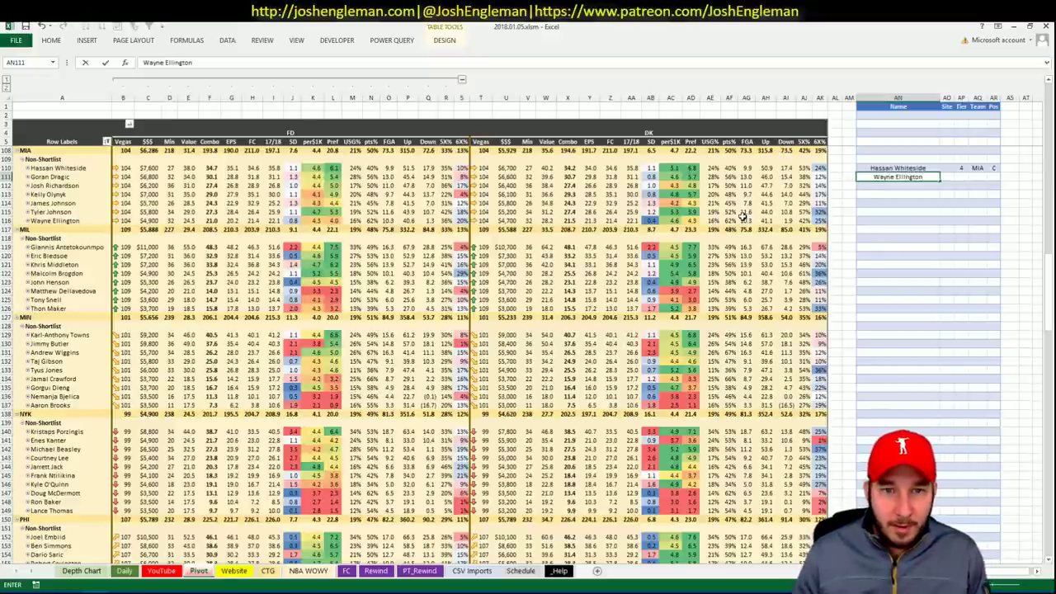
key("Tab")
key("Tab")
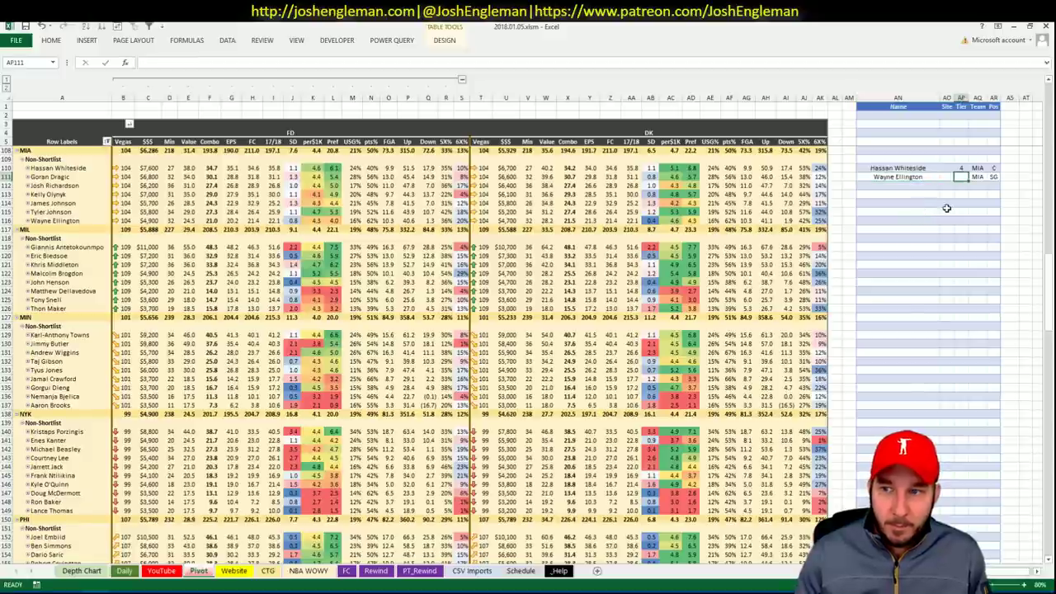
type("4")
key("Return")
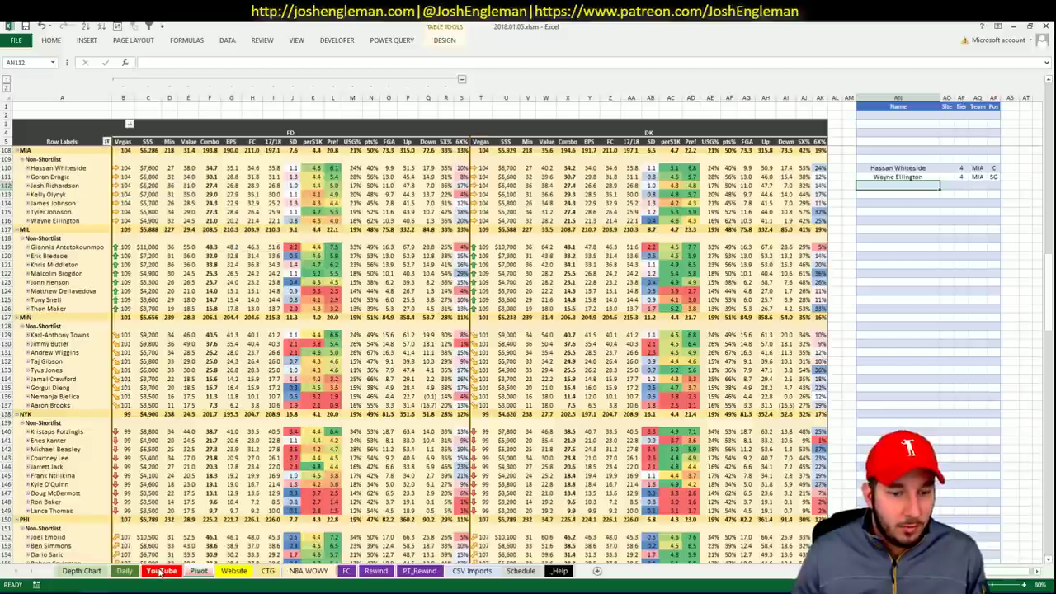
Step: Compare the remaining Miami players' recent minutes, projections and shot-location matchups across the YouTube, Pivot and CTG sheets
key("ctrl+Page_Up")
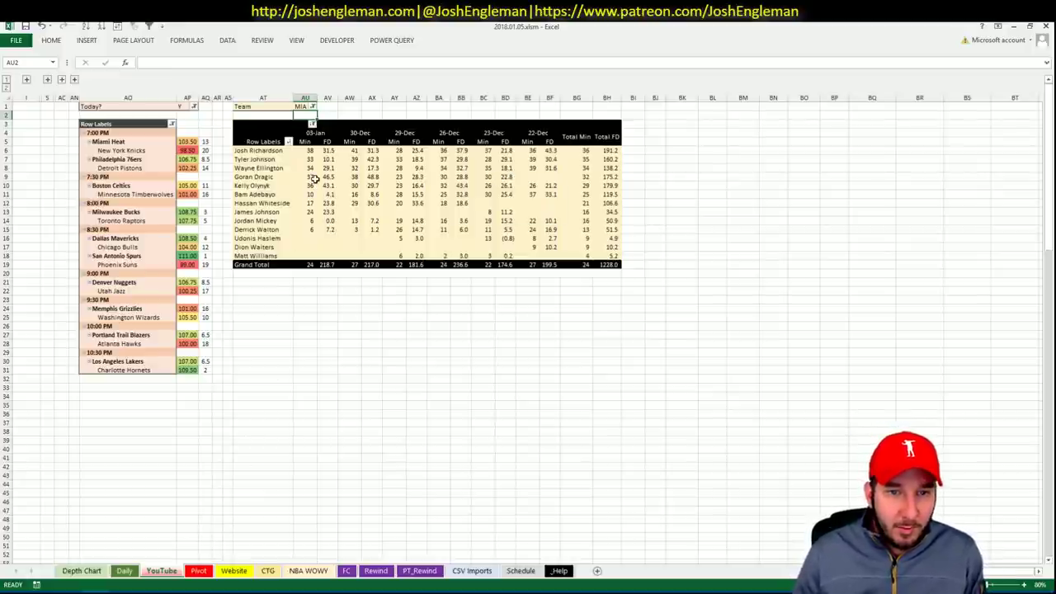
left_click(198, 572)
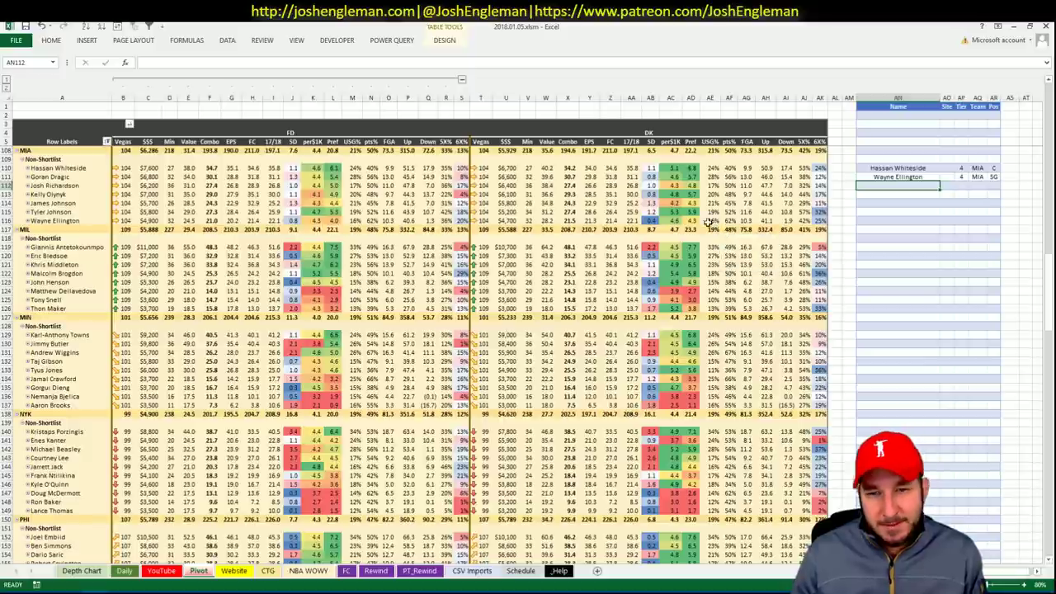
left_click(268, 571)
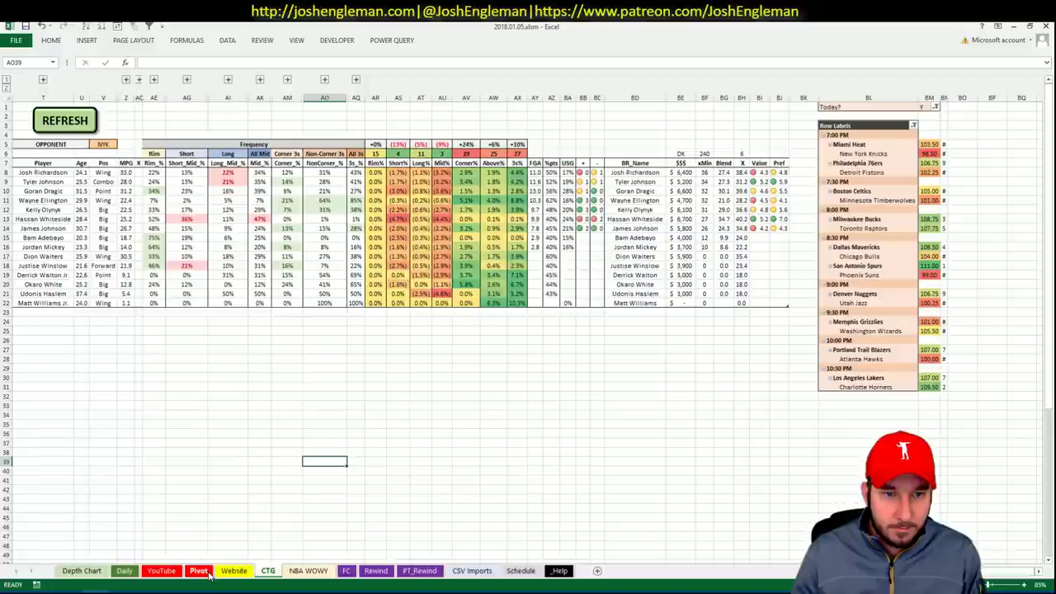
left_click(202, 571)
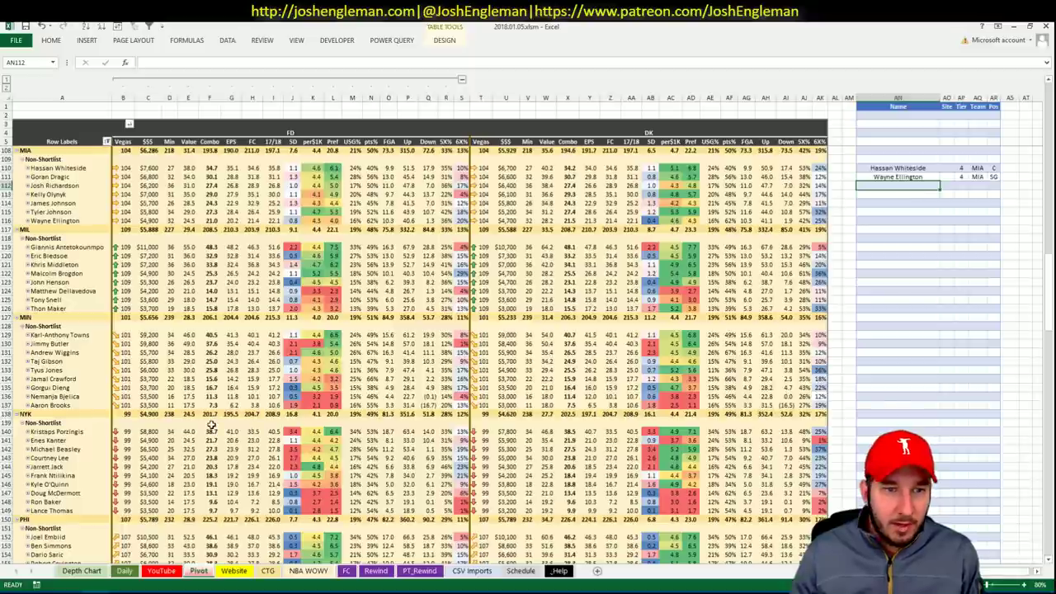
left_click(162, 571)
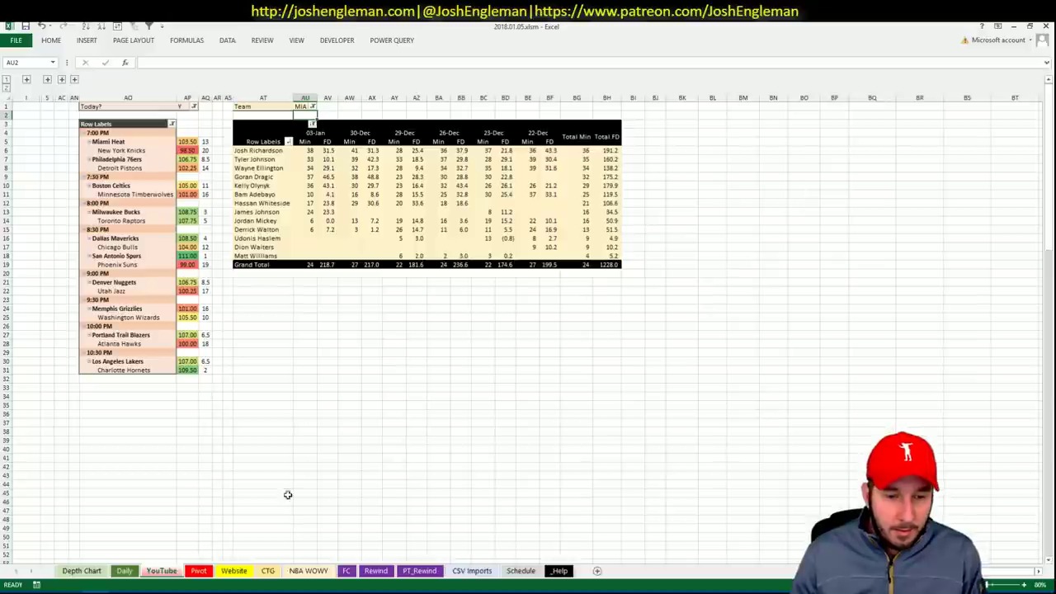
left_click(267, 570)
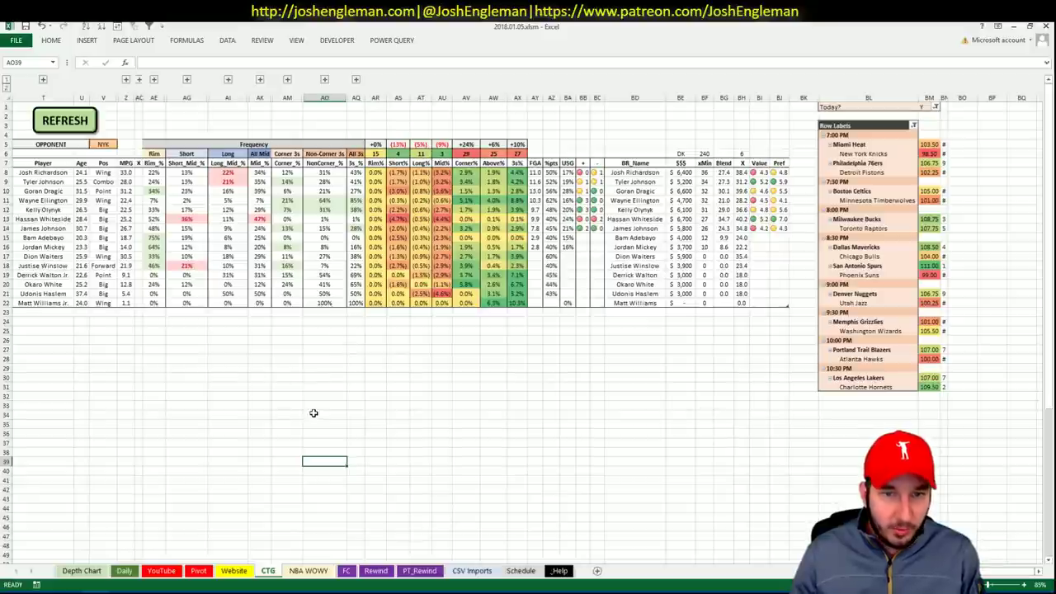
Step: Add Kelly Olynyk to the pick table on the Pivot sheet, below Wayne Ellington, with tier 3 and site DK
left_click(204, 572)
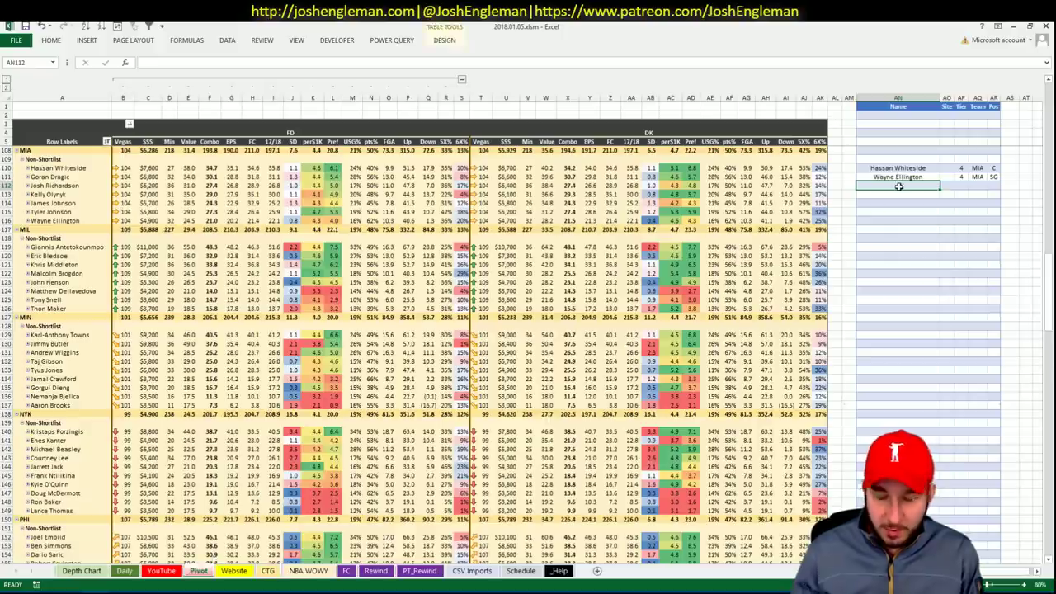
type("Kelly Olynyk")
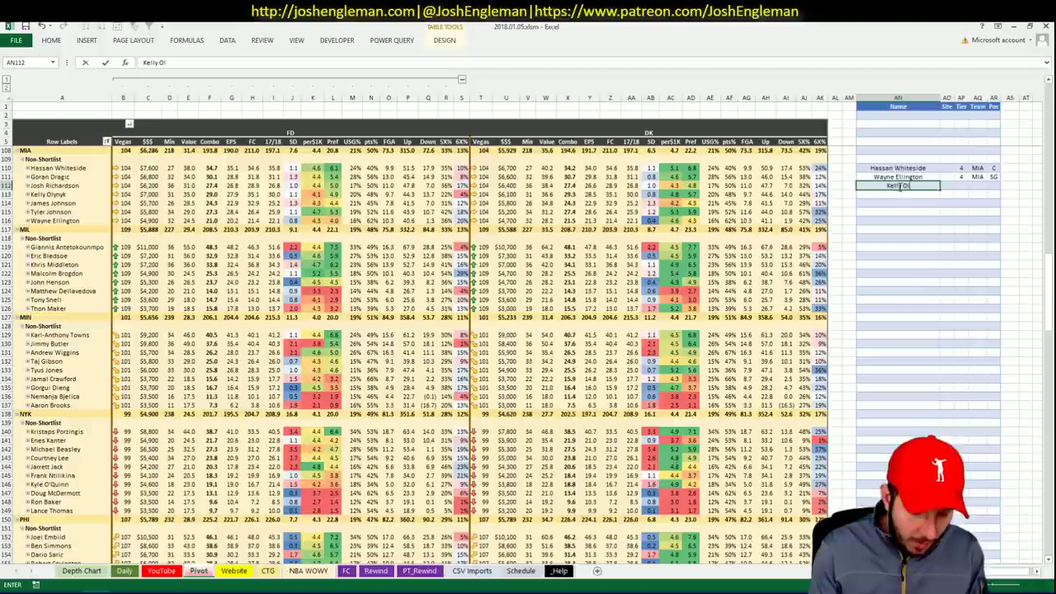
key("Tab")
key("Tab")
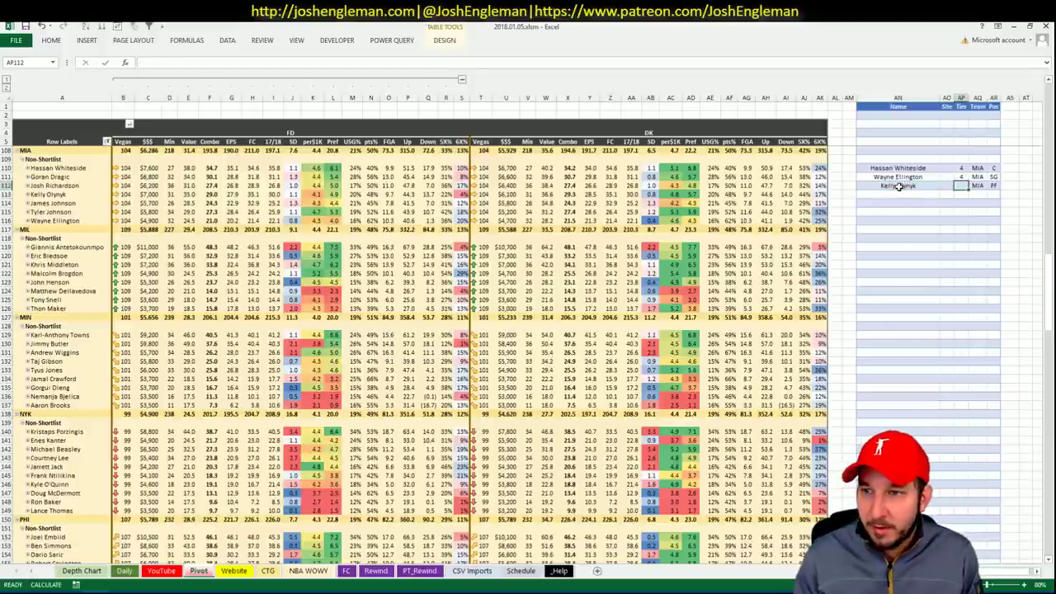
type("3")
key("ctrl+Return")
key("Left")
type("DK")
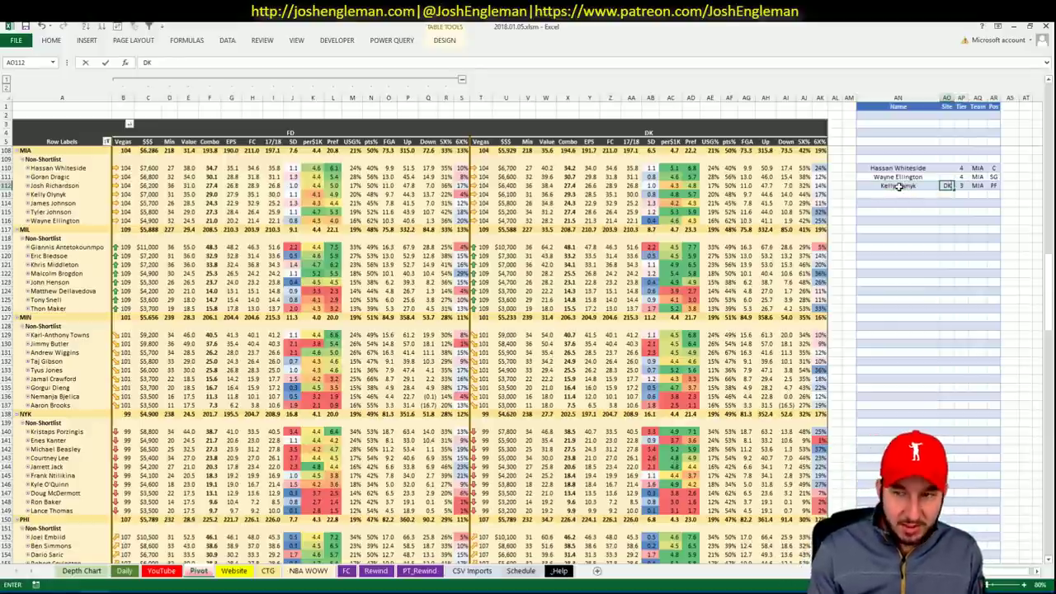
key("ctrl+Return")
key("Down")
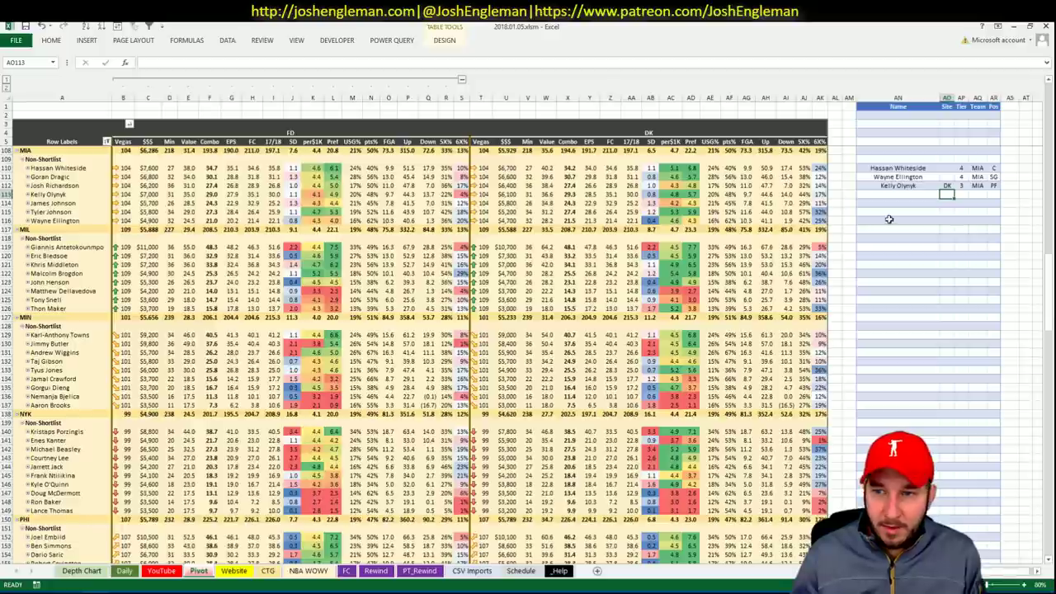
Step: Recheck the Miami matchups and recent minutes on the CTG and YouTube sheets, and add Tyler Johnson below Kelly Olynyk with tier 3
key("Left")
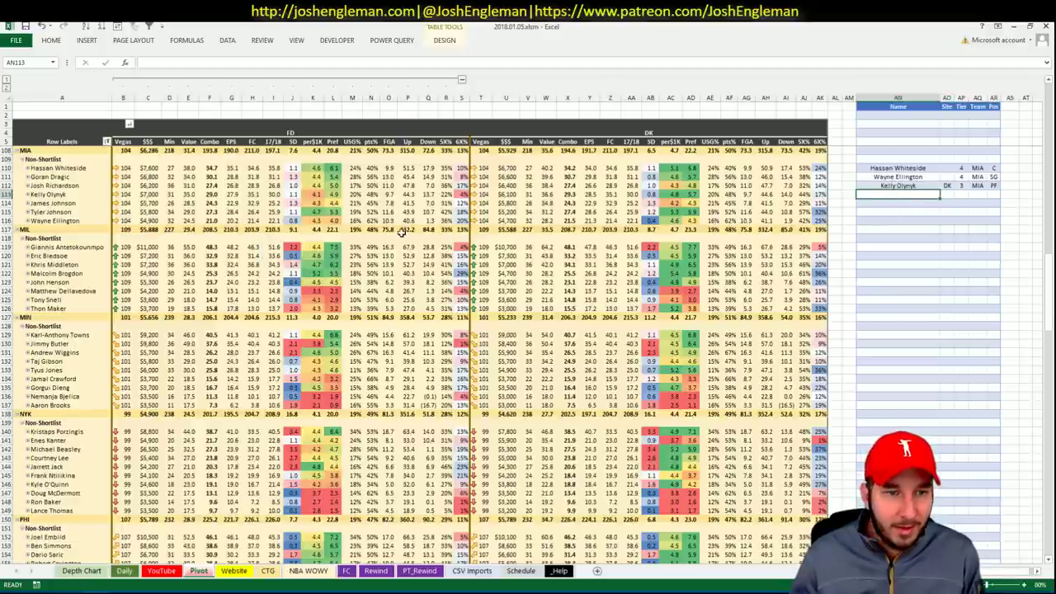
left_click(268, 571)
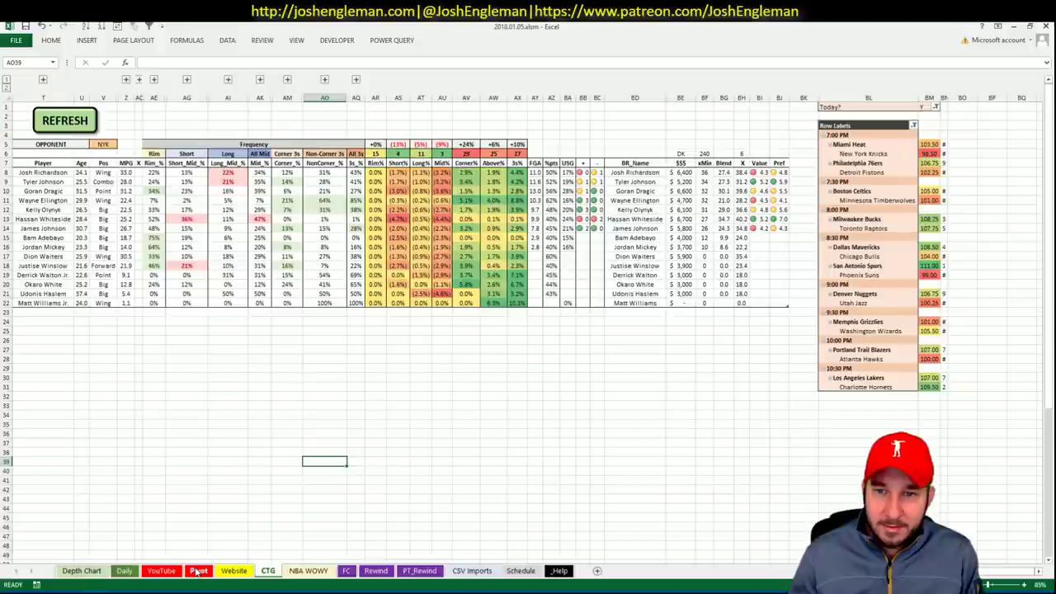
left_click(198, 570)
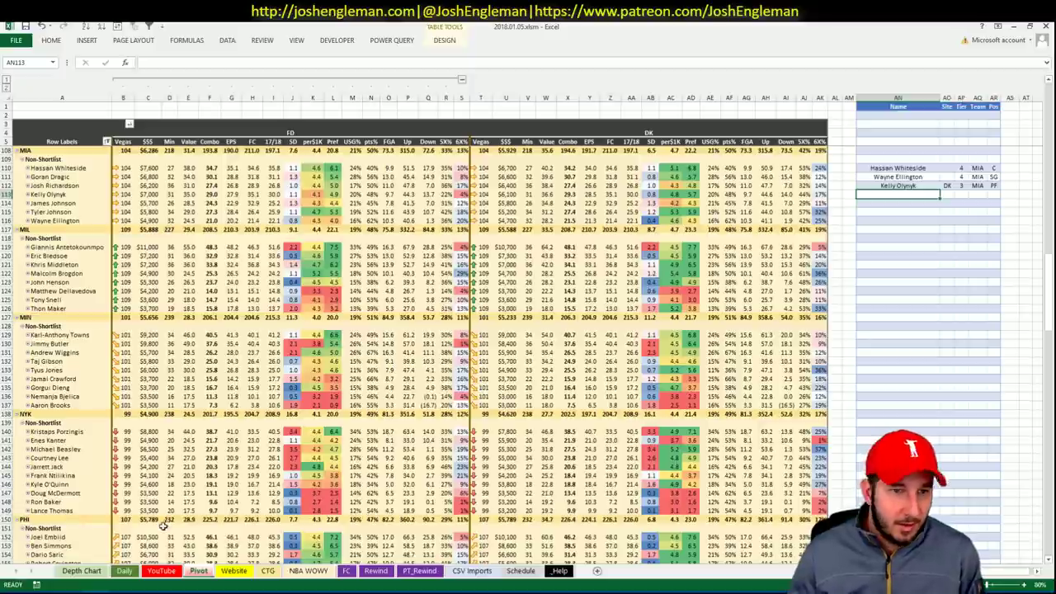
left_click(169, 571)
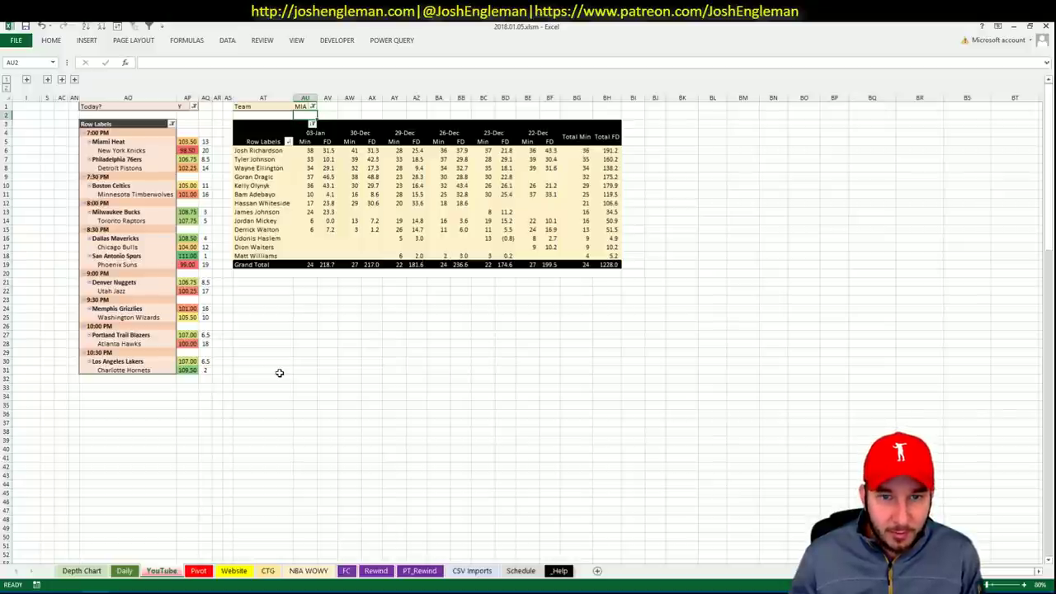
left_click(199, 571)
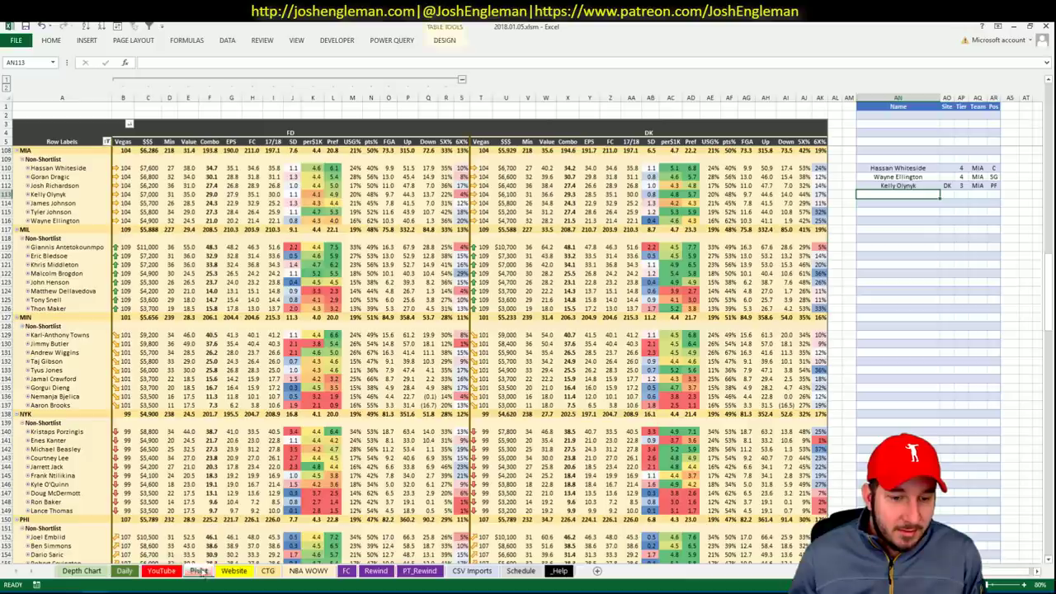
type("Ty")
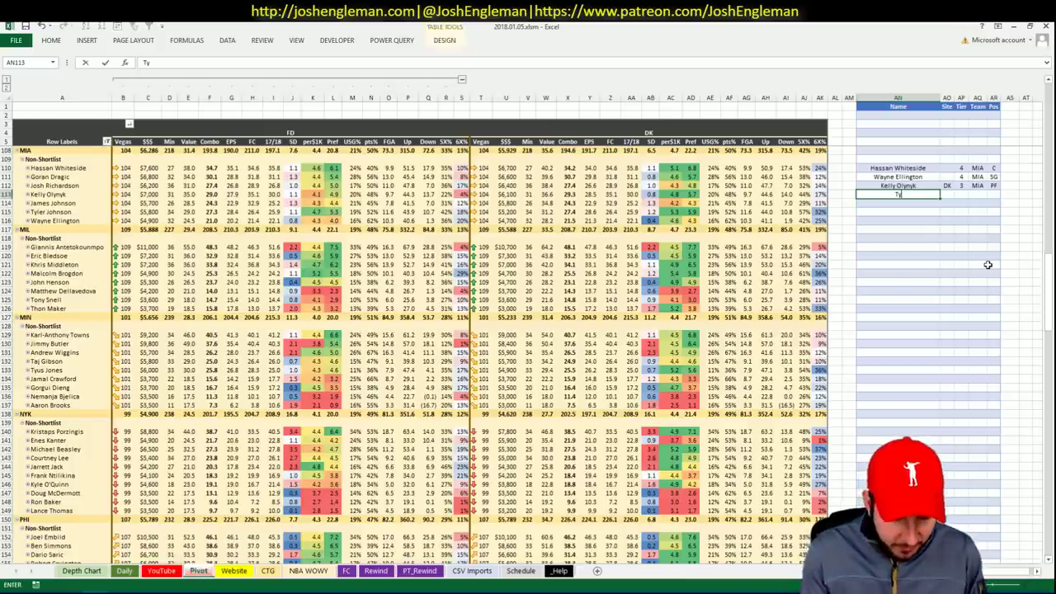
type("ler Johnson")
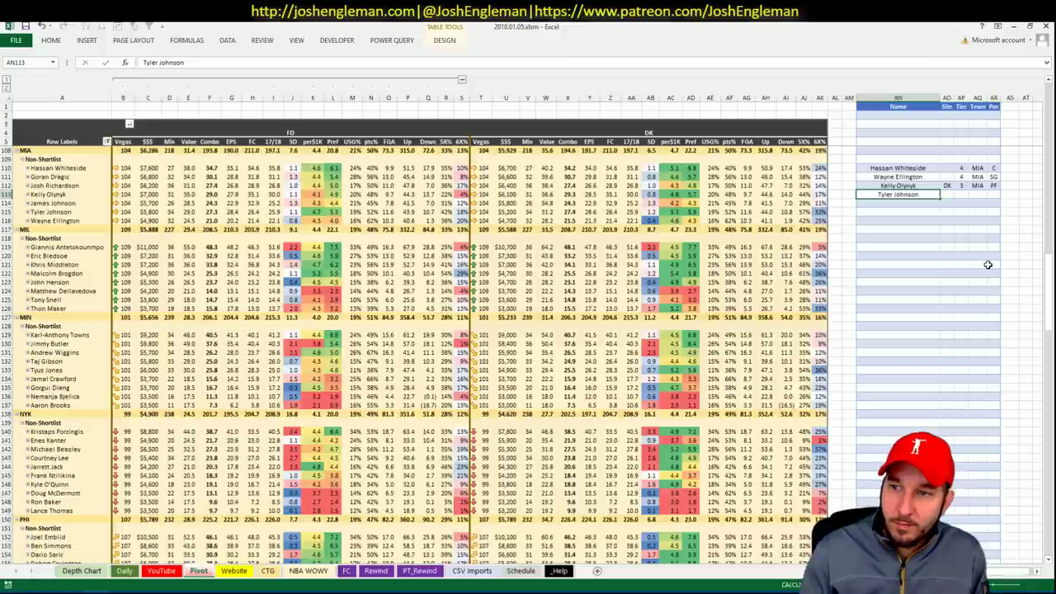
key("Tab")
key("Tab")
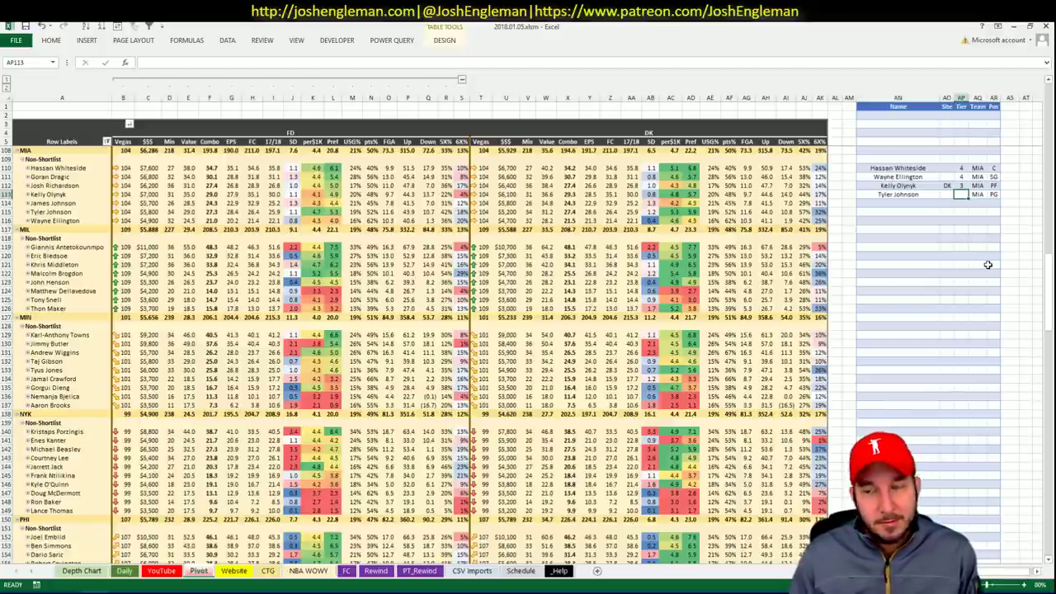
type("3")
key("Return")
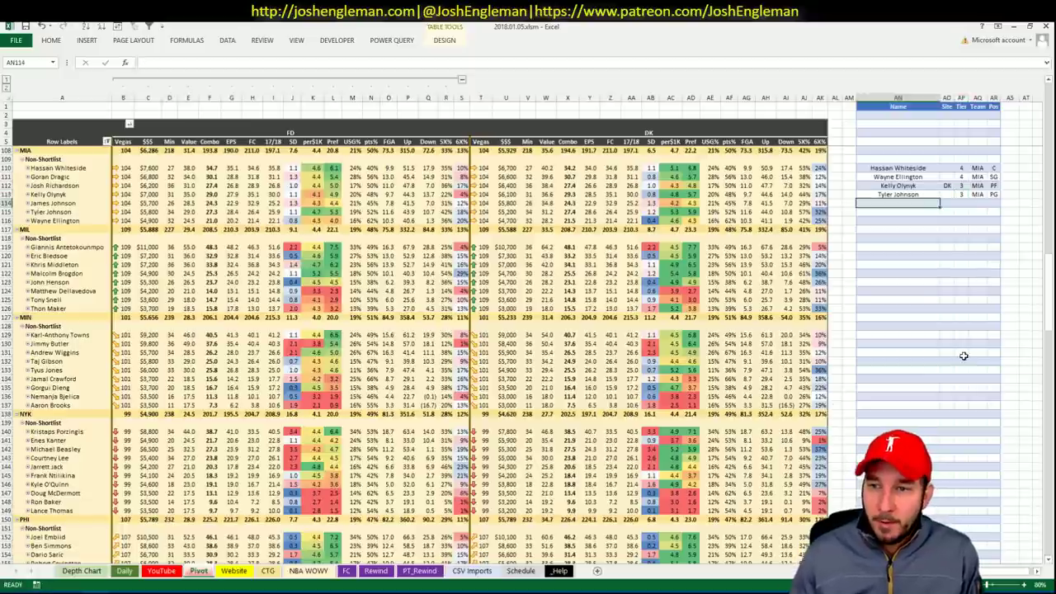
left_click(938, 221)
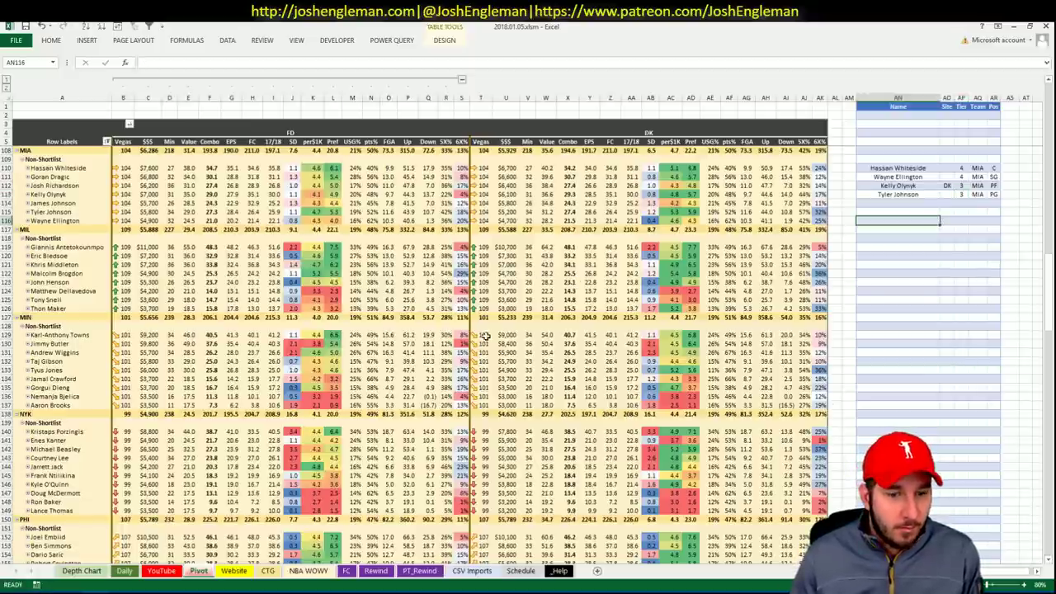
Step: Set the opponent on the CTG sheet to MIA
left_click(268, 570)
left_click(103, 145)
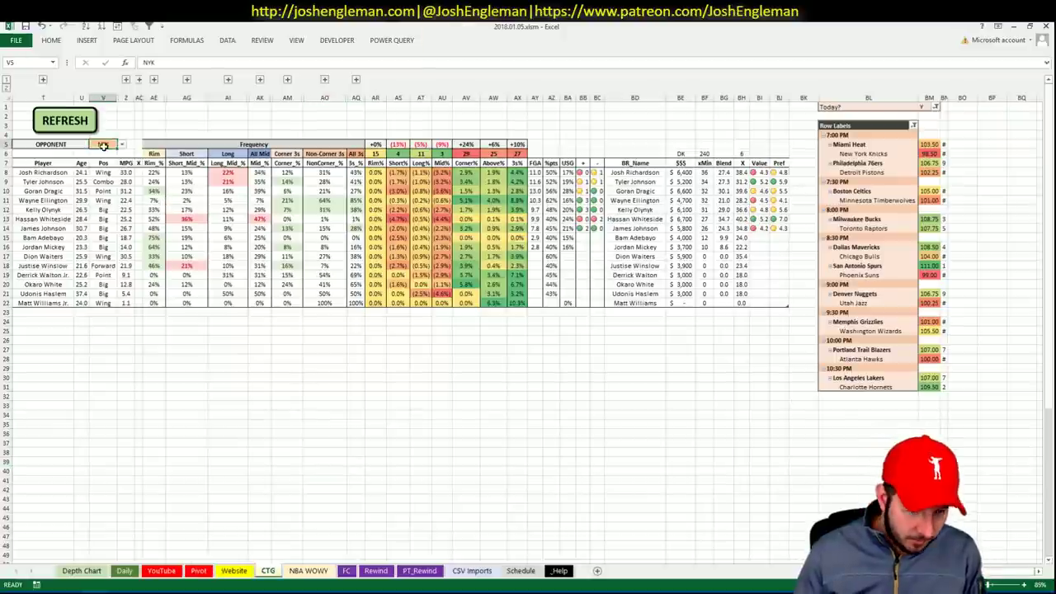
type("MIA")
key("ctrl+Return")
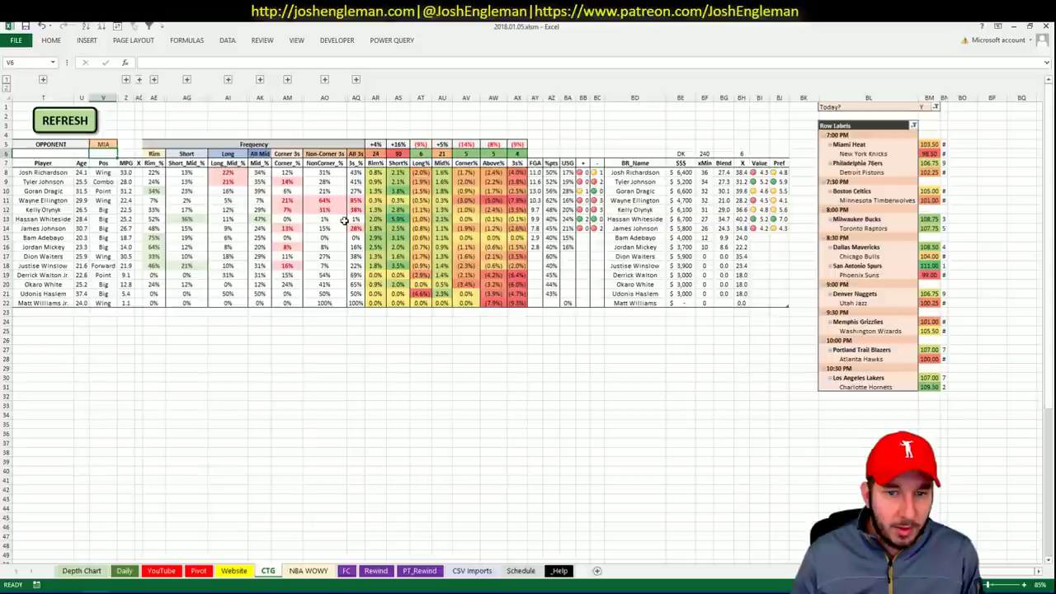
left_click(174, 471)
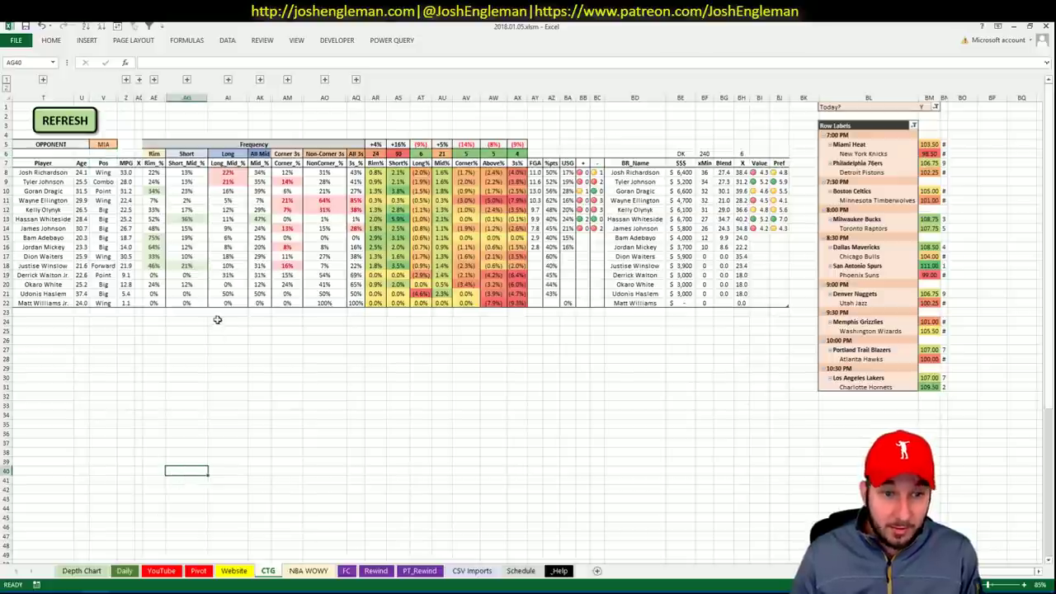
left_click(217, 321)
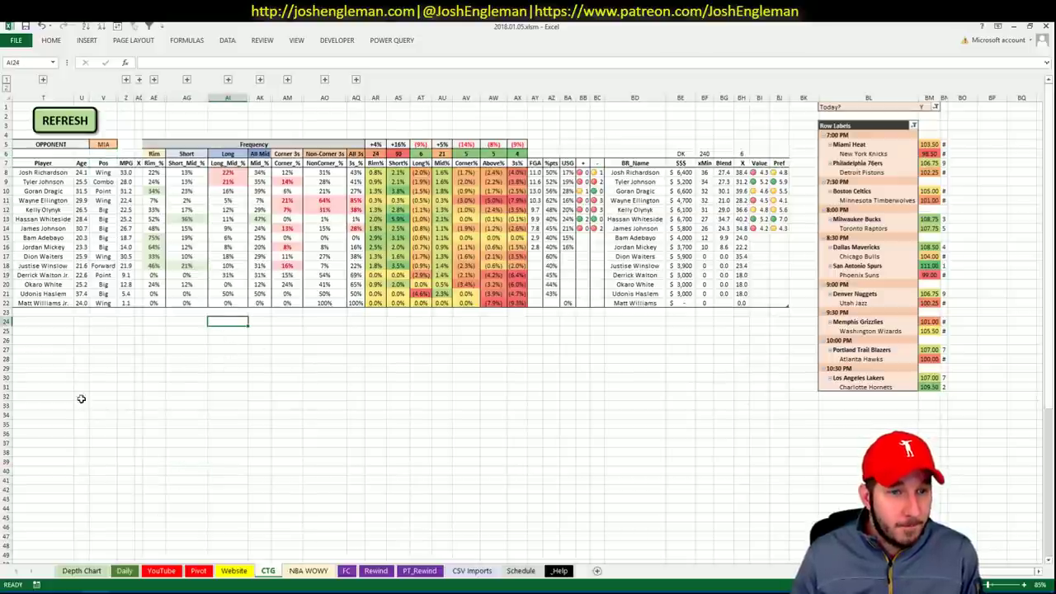
Step: Switch to the Cleaning the Glass site in the browser and open the New York Knicks stats page
key("alt+Tab")
left_click(264, 110)
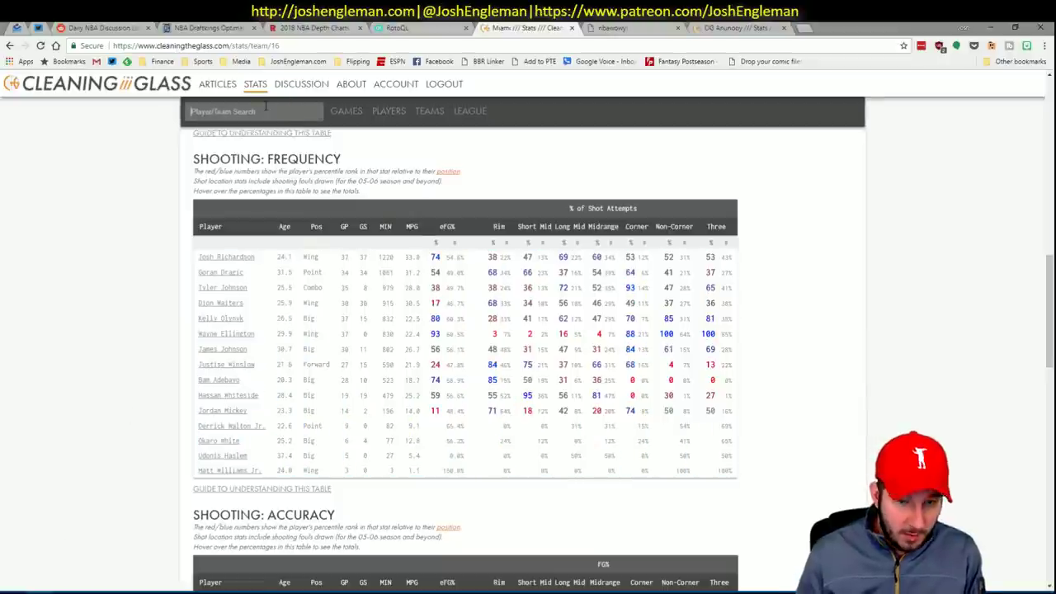
type("New York Knicks")
key("Return")
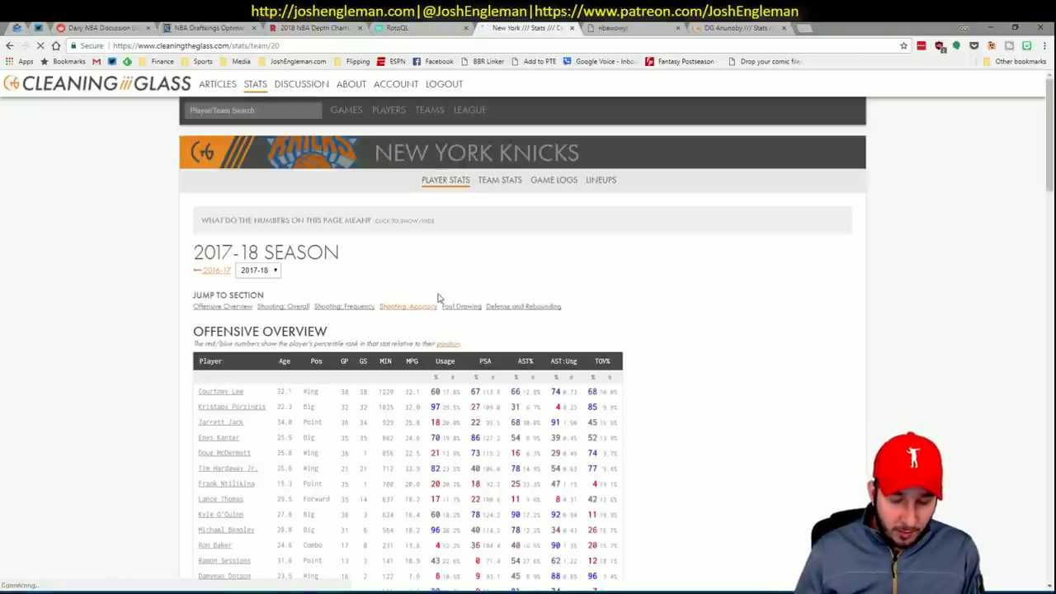
Step: Copy the Knicks' Shooting: Frequency player rows into the CTG sheet in Excel, refresh its player table and autofit column BN
left_click(340, 307)
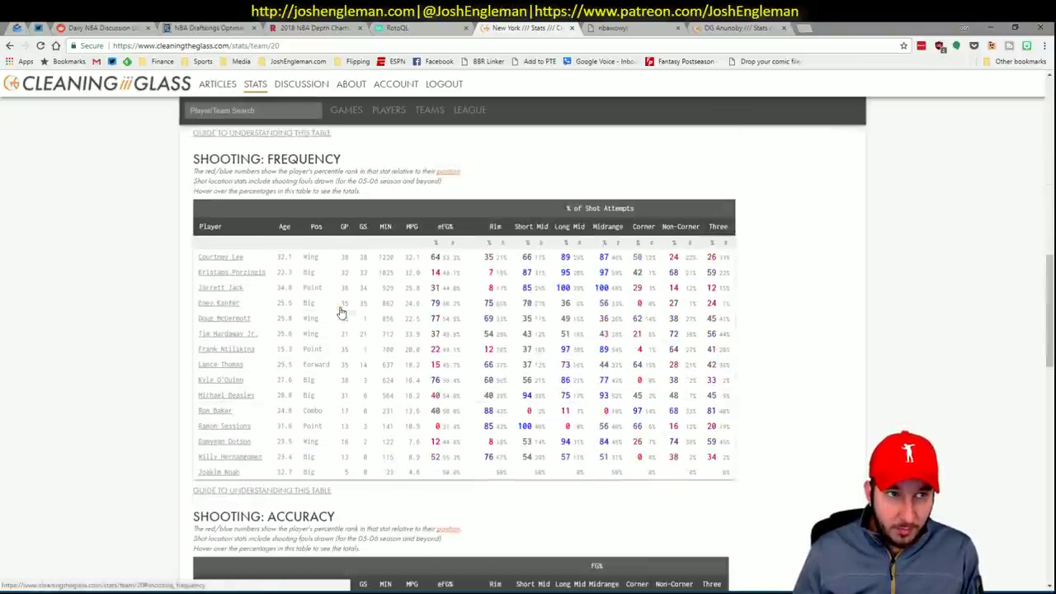
left_click_drag(731, 478, 203, 257)
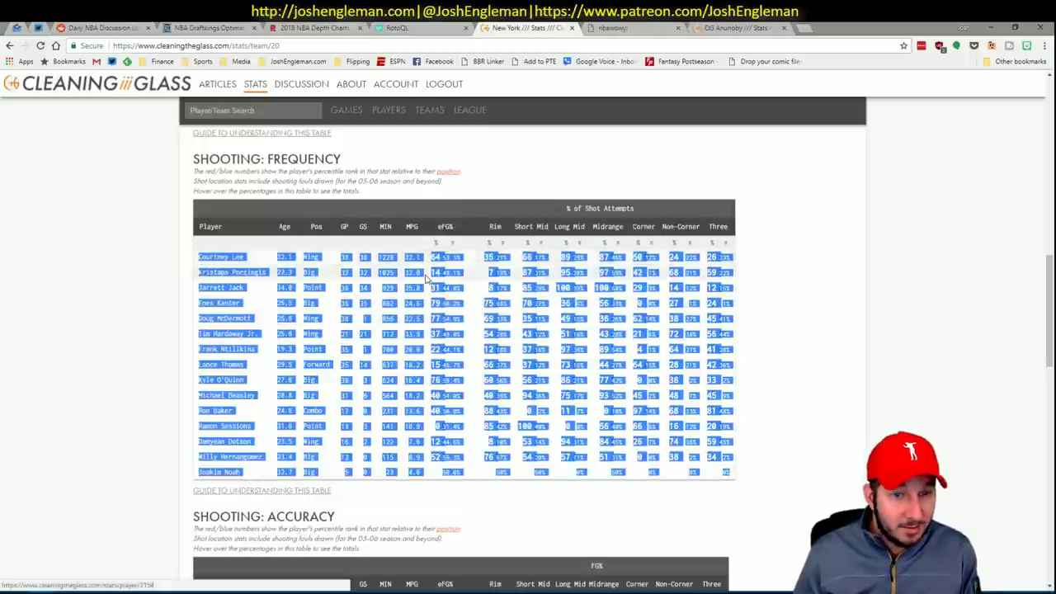
key("alt+Tab")
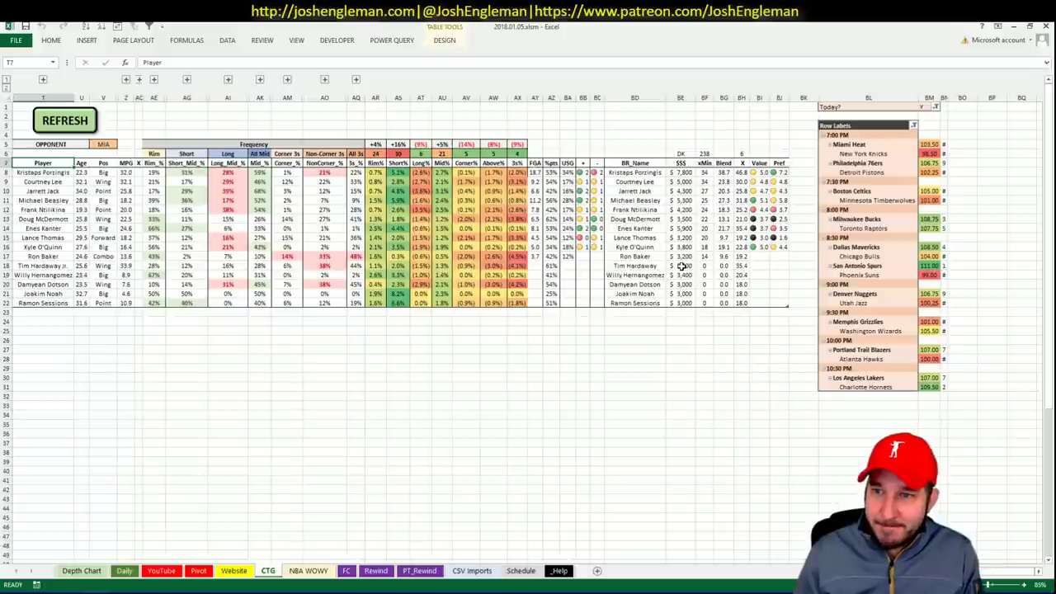
double_click(951, 93)
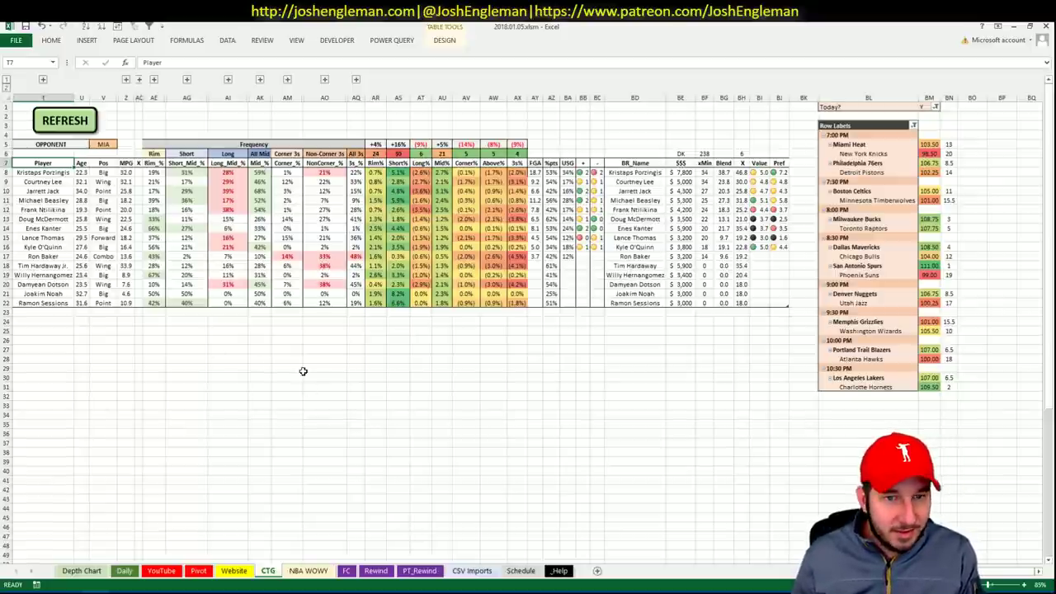
Step: Bring up the NYK players on the Pivot sheet and select the pick table's Name cell beside Kristaps Porzingis
left_click(199, 571)
scroll(253, 387, "down", 10)
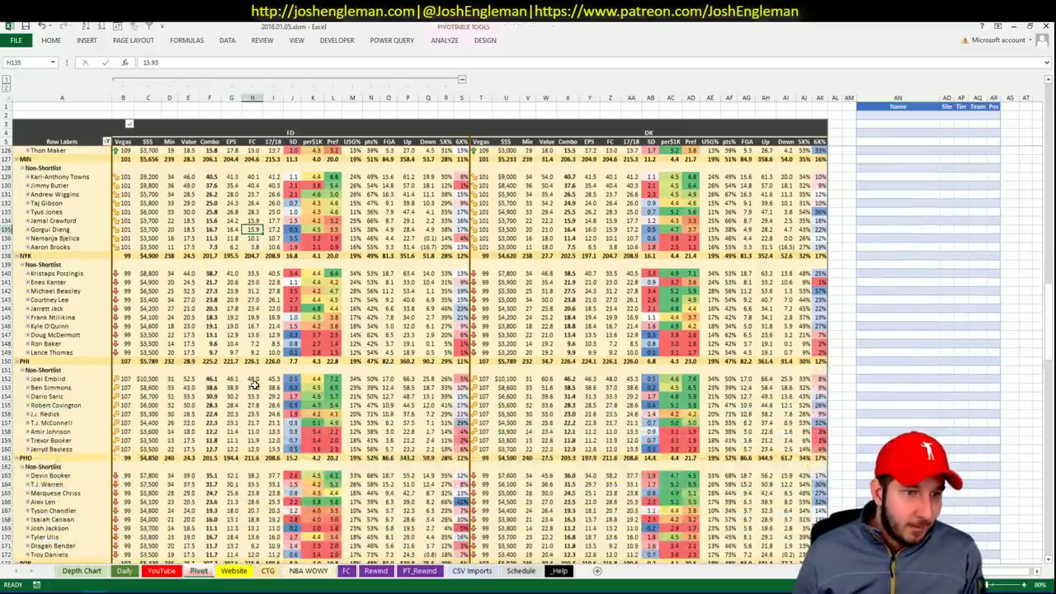
scroll(253, 388, "down", 1)
left_click(901, 167)
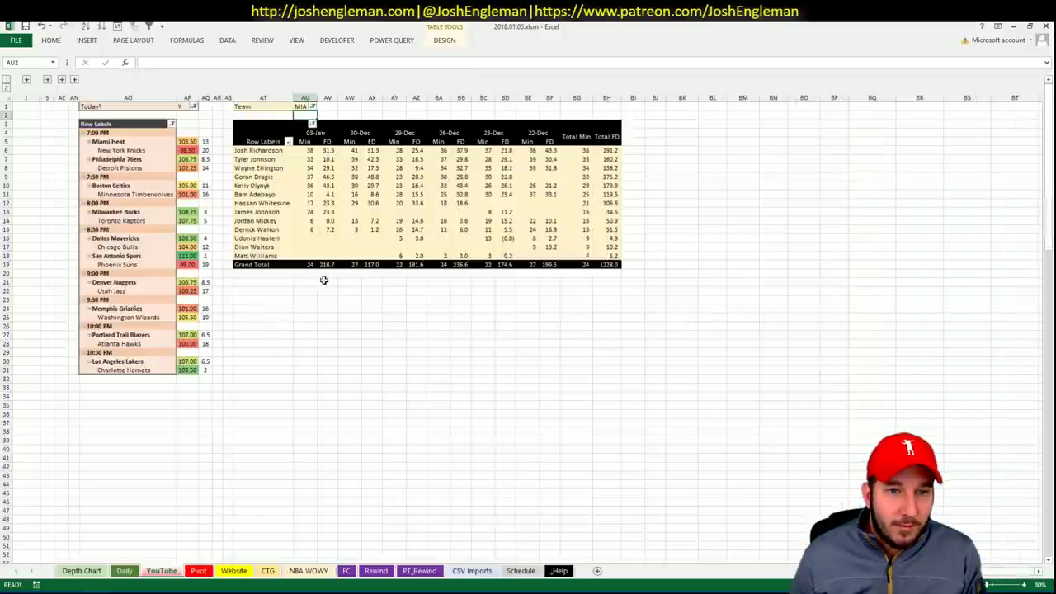
Step: Filter the recent minutes table on the YouTube sheet to team NYK
left_click(163, 570)
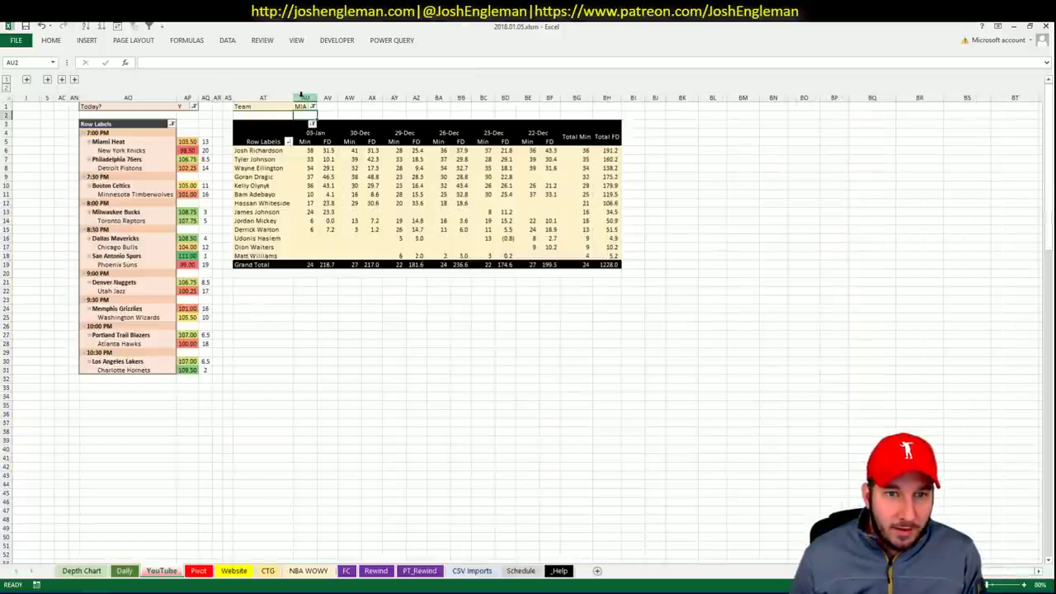
left_click(305, 106)
type("NY")
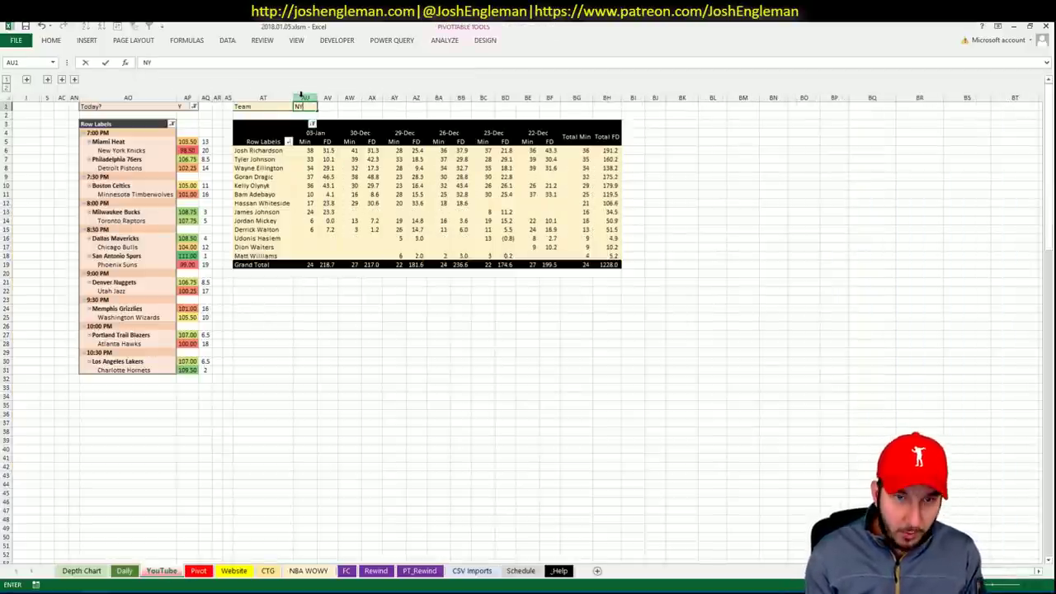
type("K")
key("Return")
key("Return")
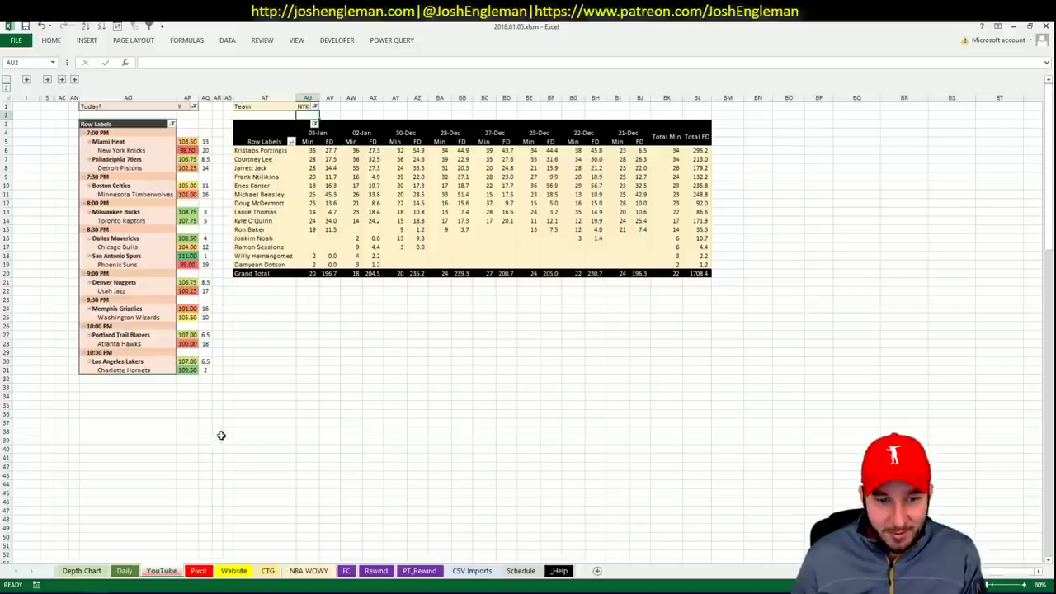
Step: Check the Knicks on the CTG sheet, then record Kristaps Porzingis with tier 3 in the Pivot sheet's pick table
left_click(268, 570)
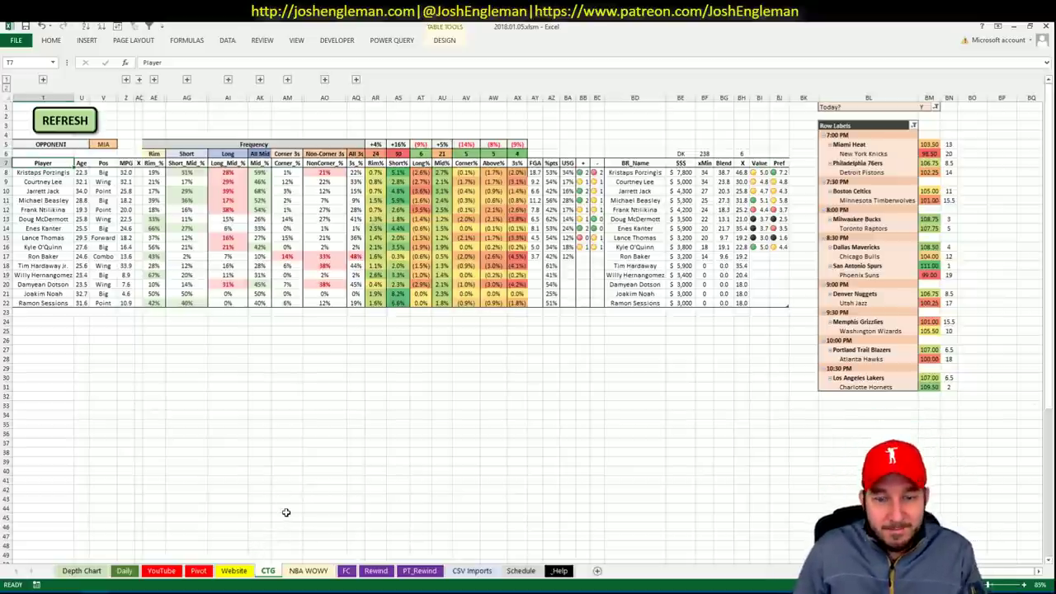
left_click(202, 574)
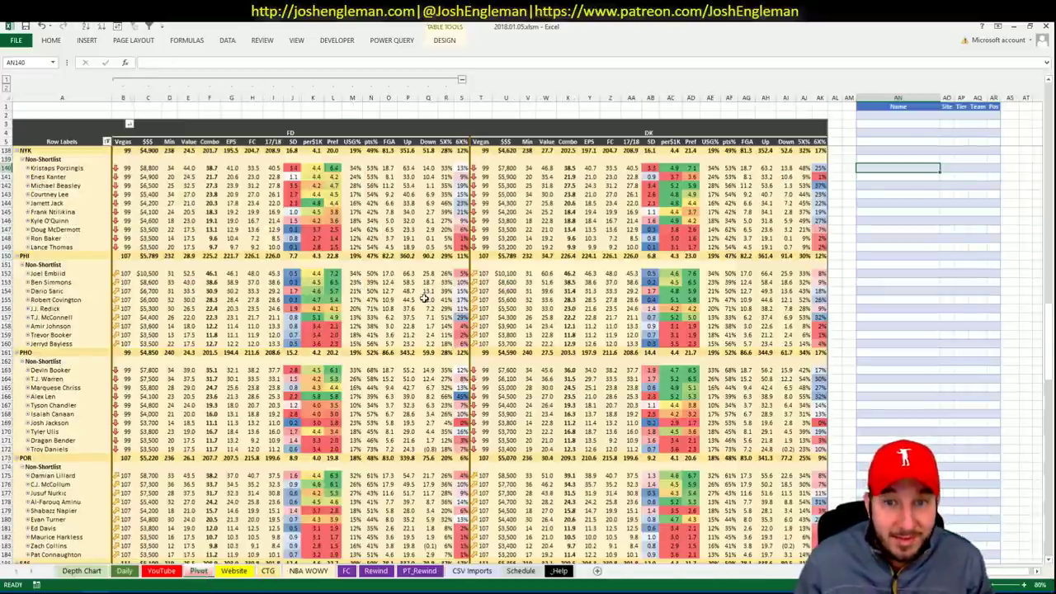
type("Krist")
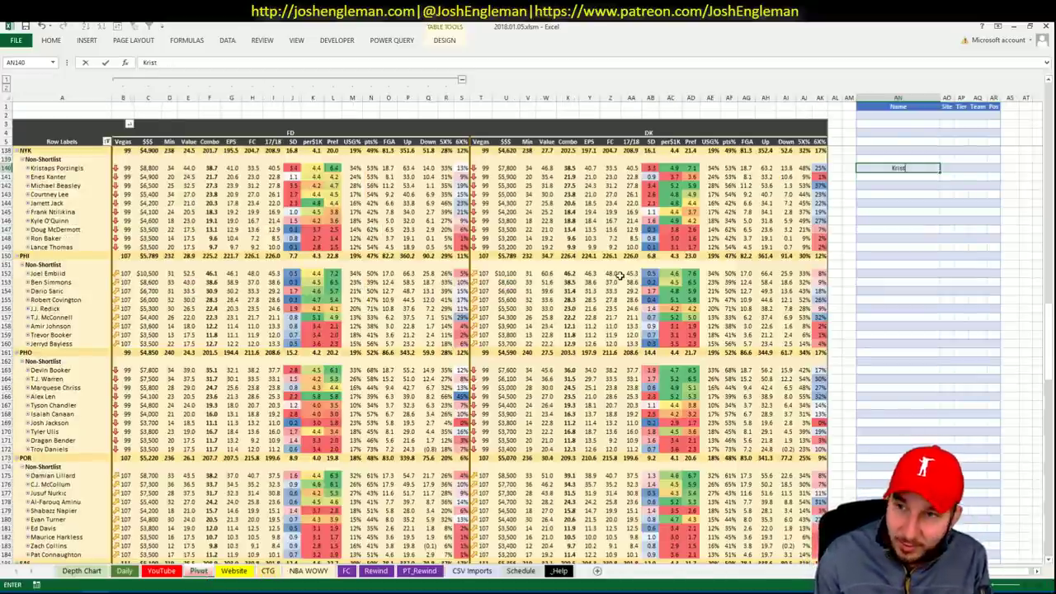
type("aps P")
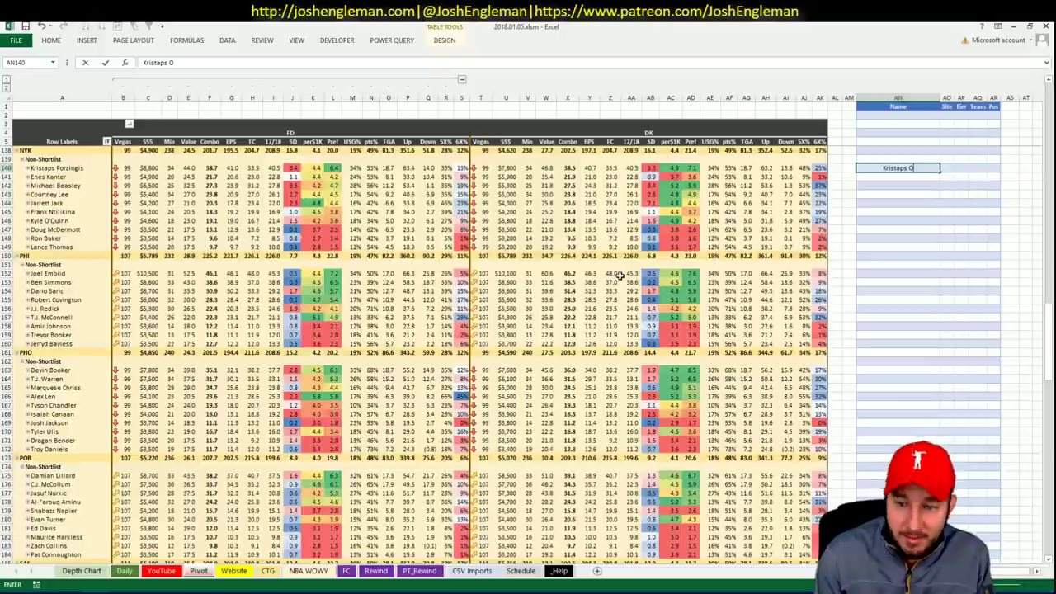
type("orzini")
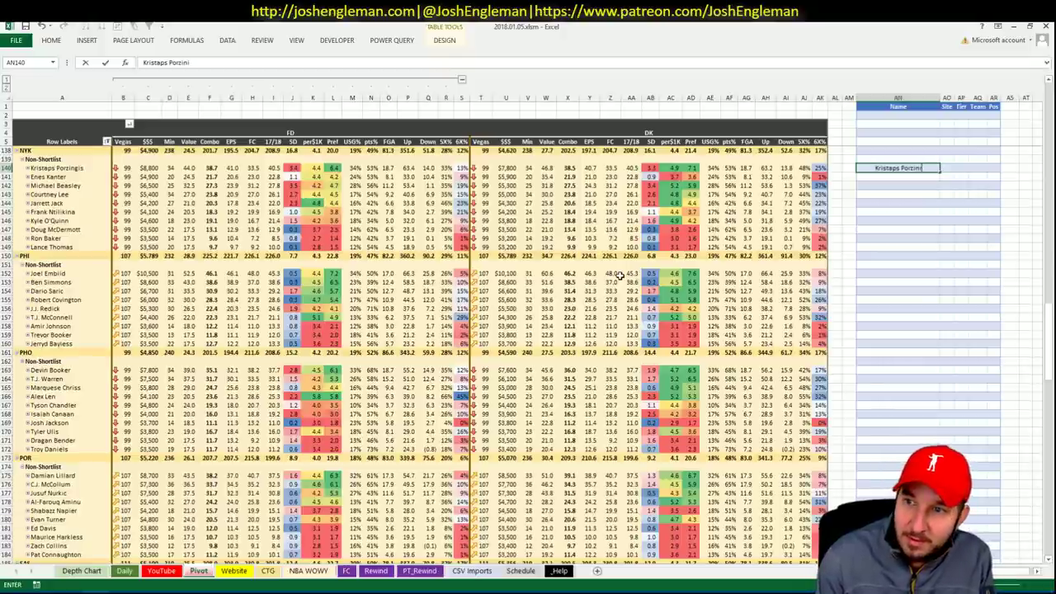
key("BackSpace")
type("gis")
key("Tab")
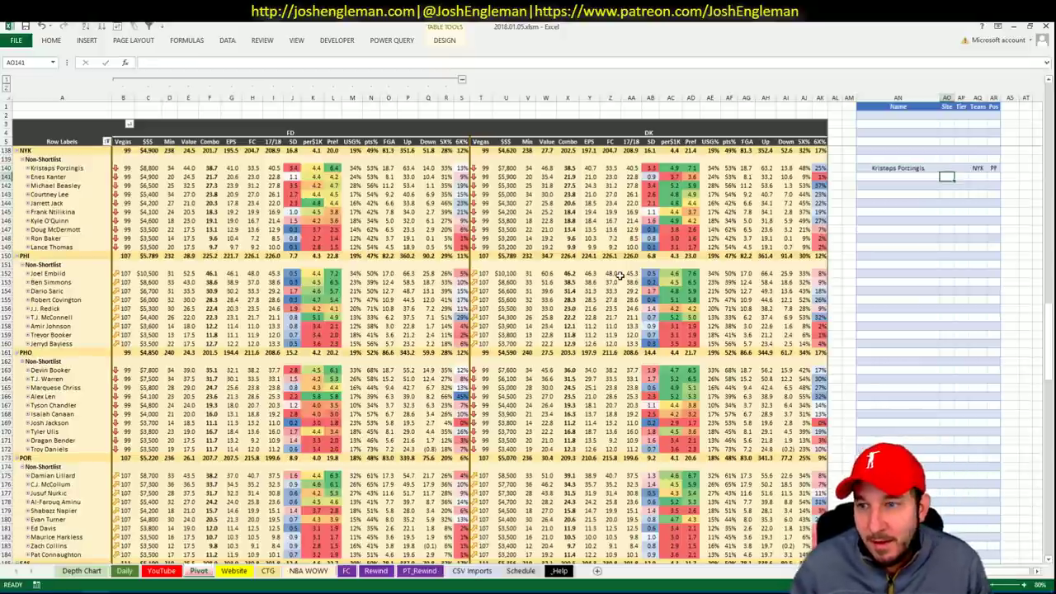
key("Up")
key("Down")
key("Right")
type("3")
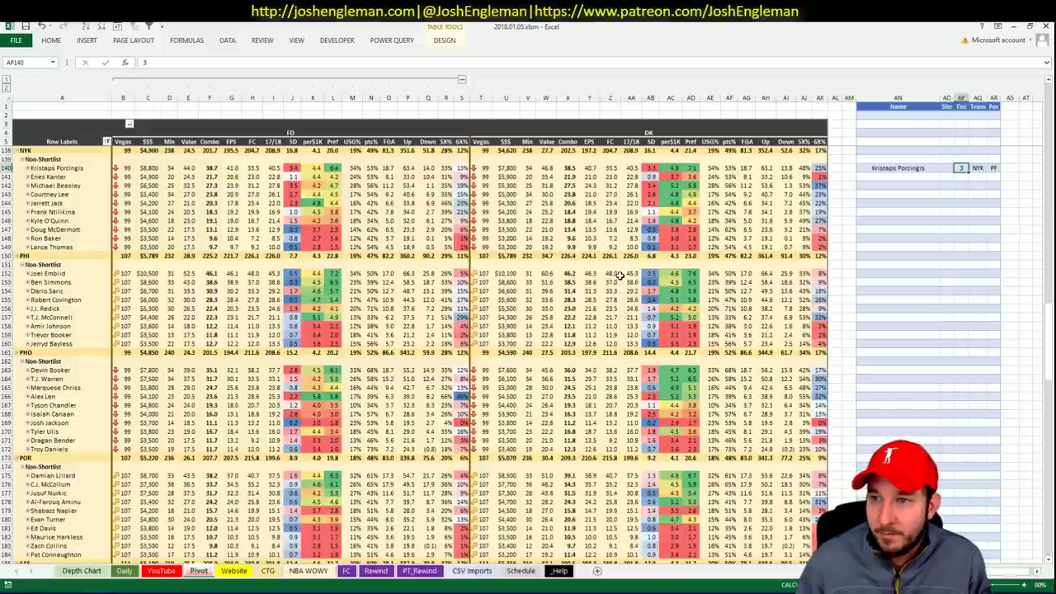
key("Return")
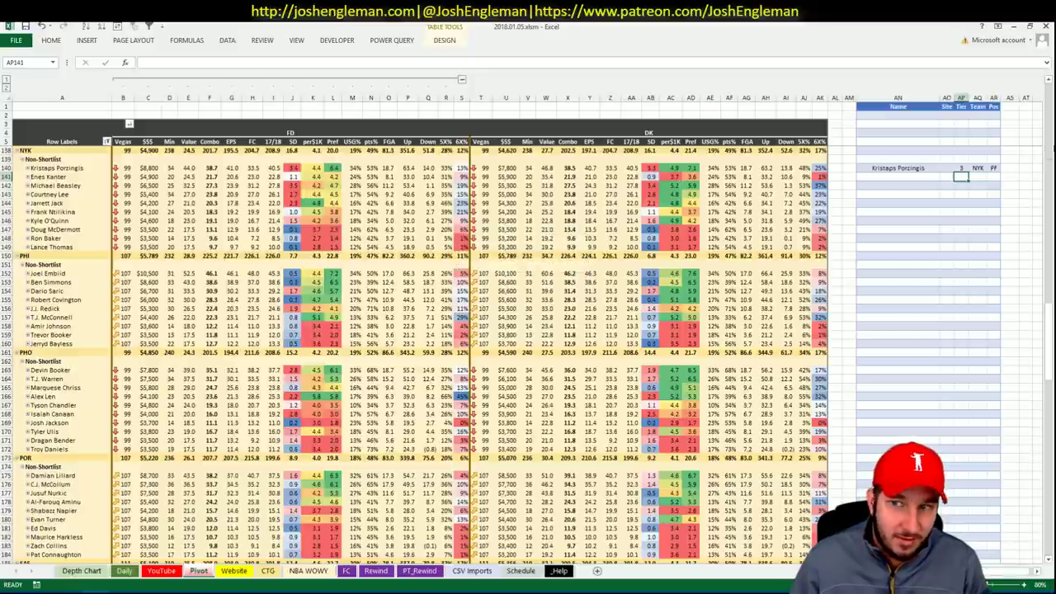
Step: Record Michael Beasley with tier 2 in the pick table row below Kristaps Porzingis
key("Left")
key("Left")
type("Mi")
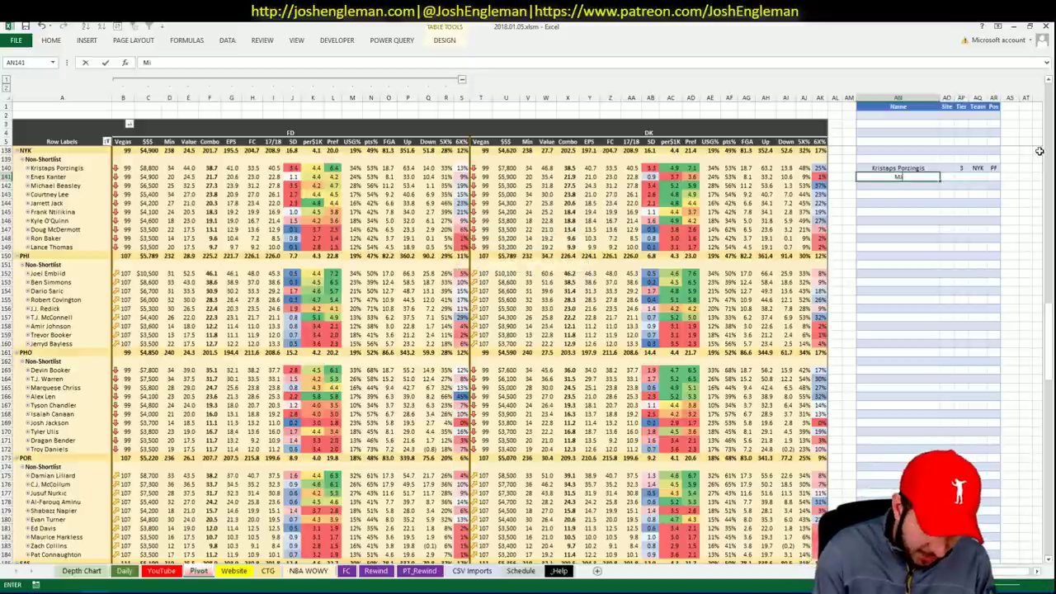
type("chael Beasley")
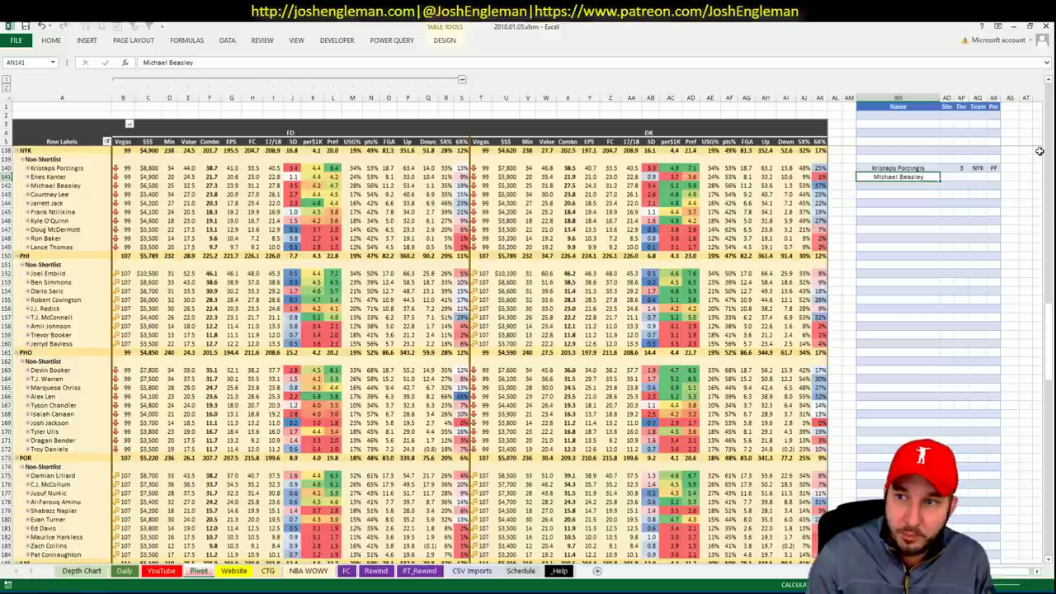
key("Tab")
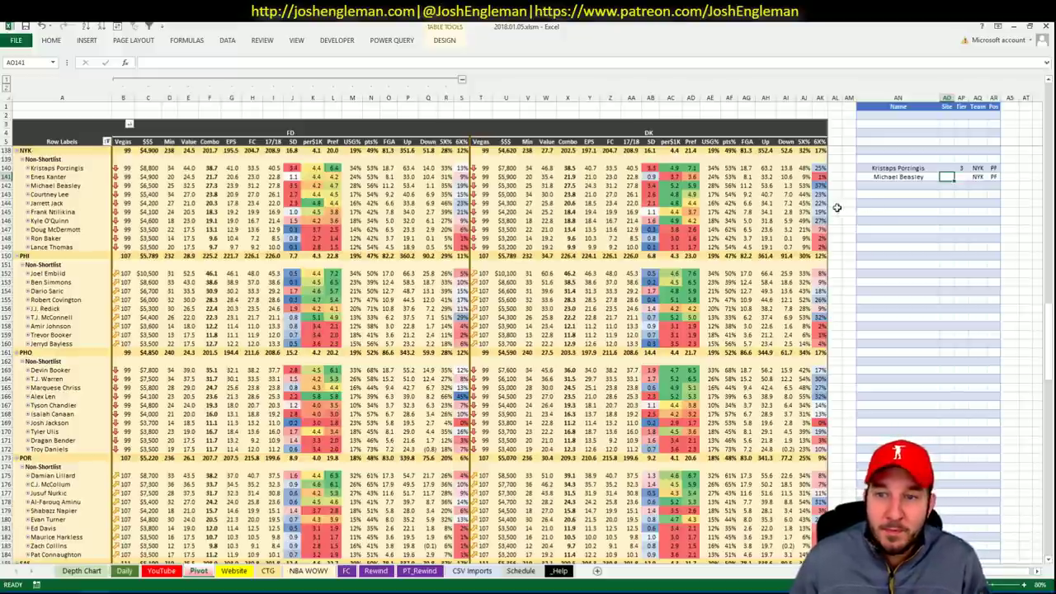
type("2")
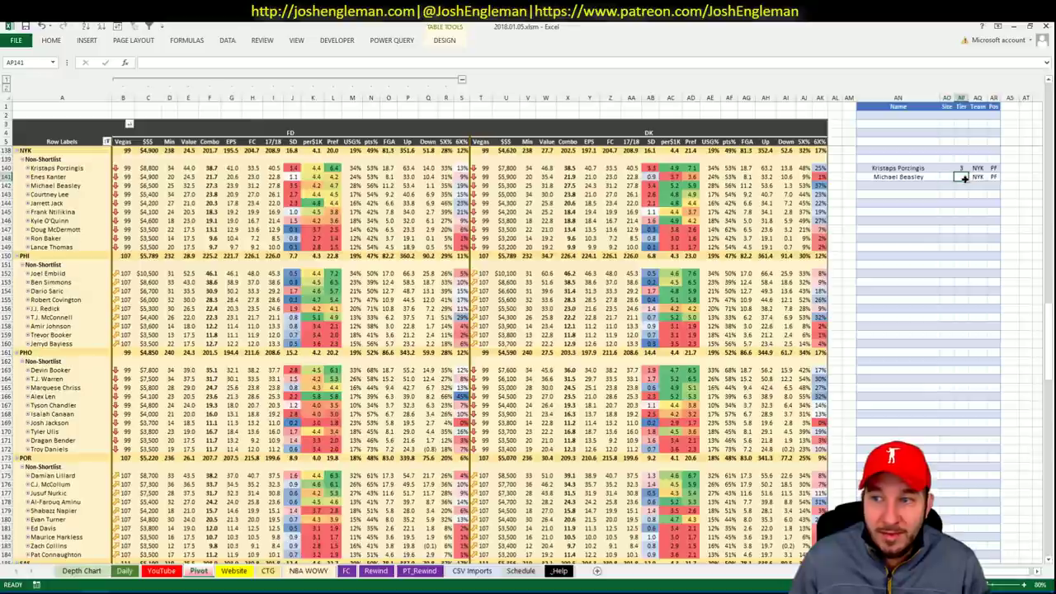
left_click(949, 195)
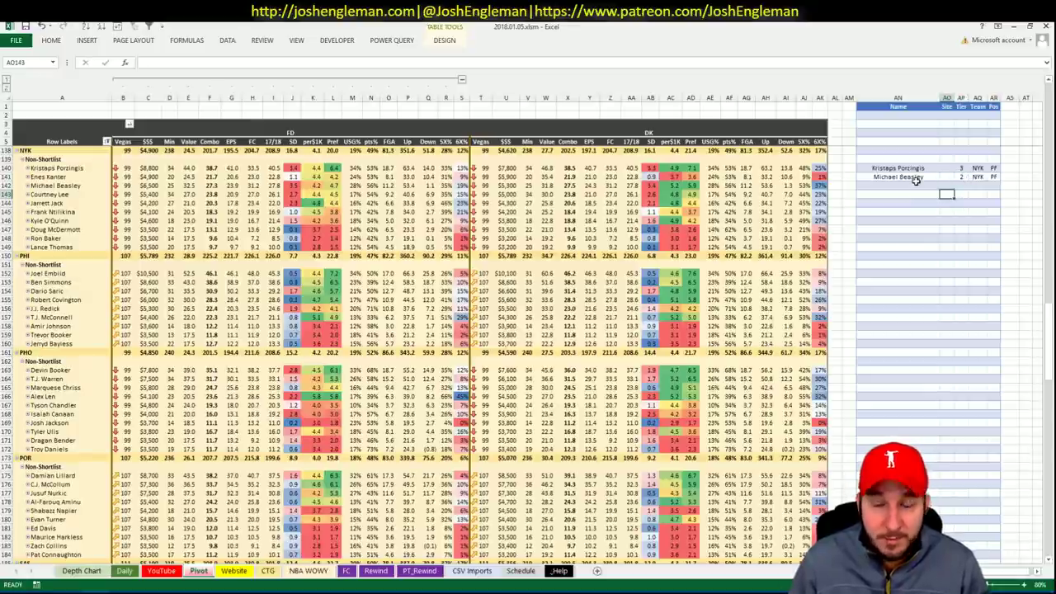
Step: Review the Knicks' shot matchup data on the CTG sheet against their player rows on the Pivot sheet, ending on CTG
left_click(272, 571)
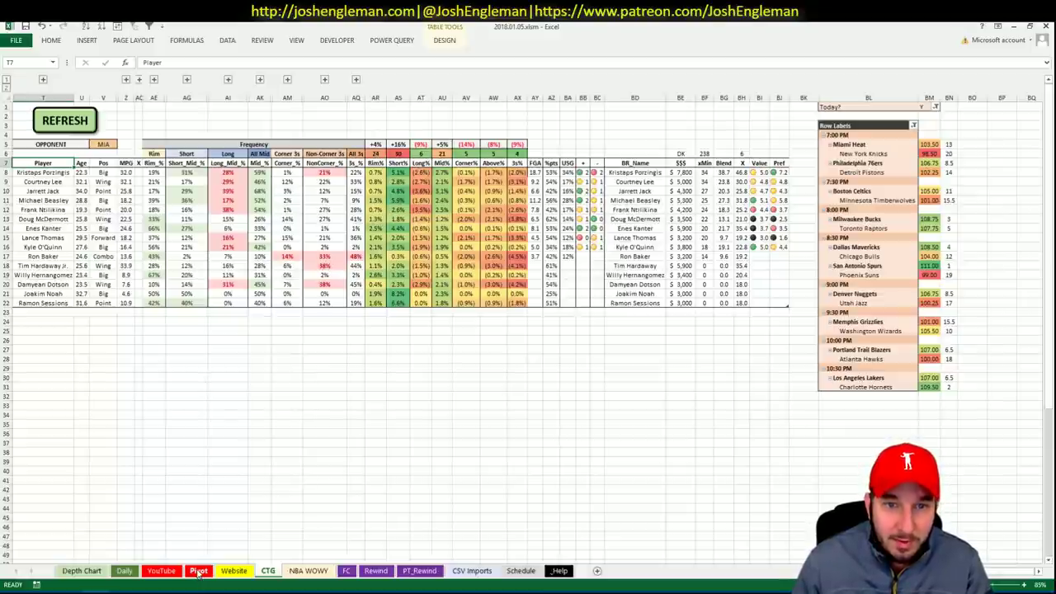
left_click(198, 572)
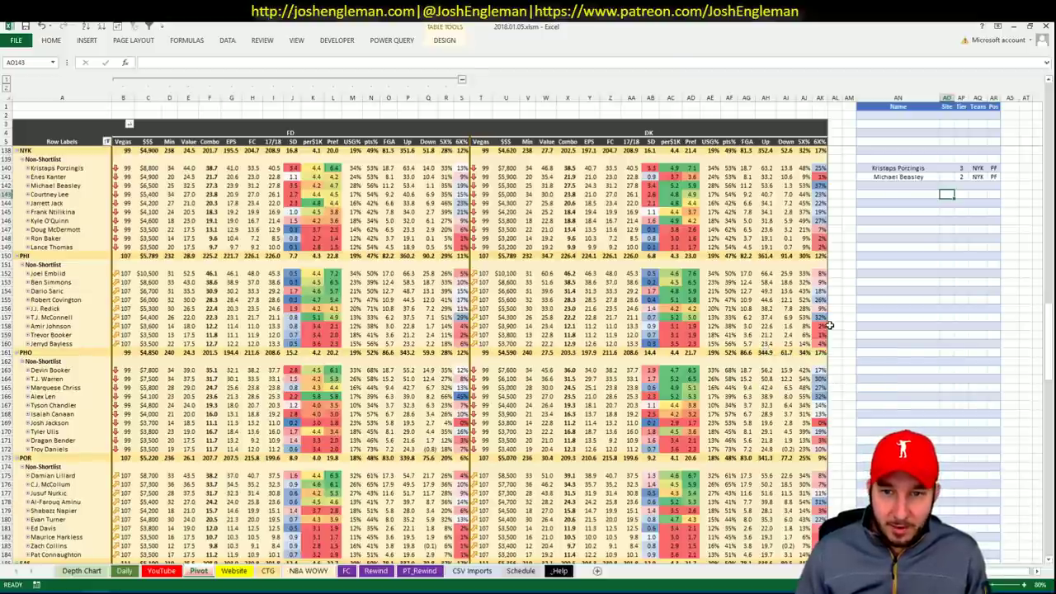
left_click(897, 184)
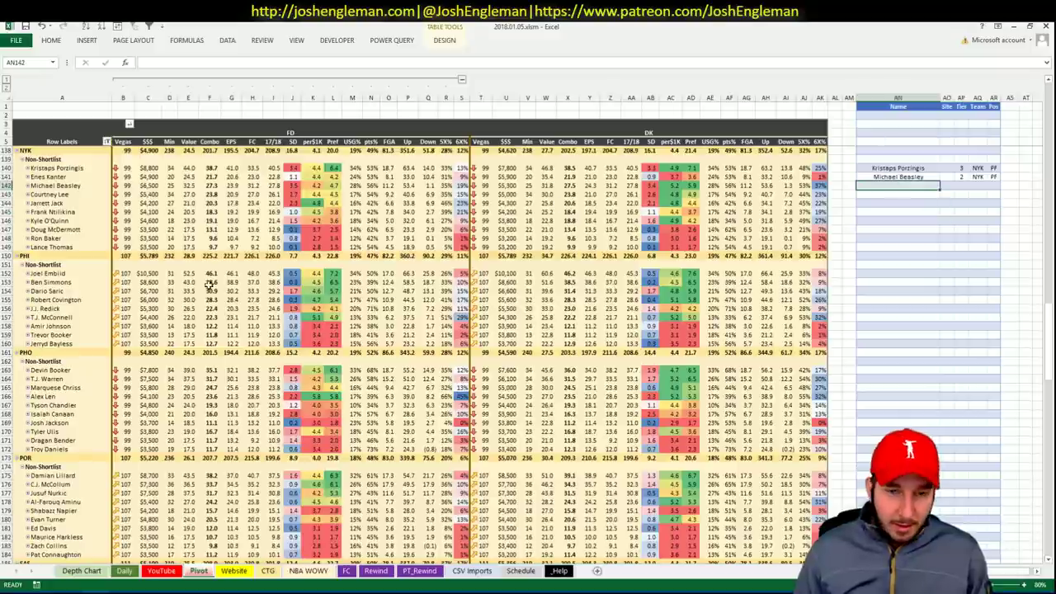
left_click(268, 571)
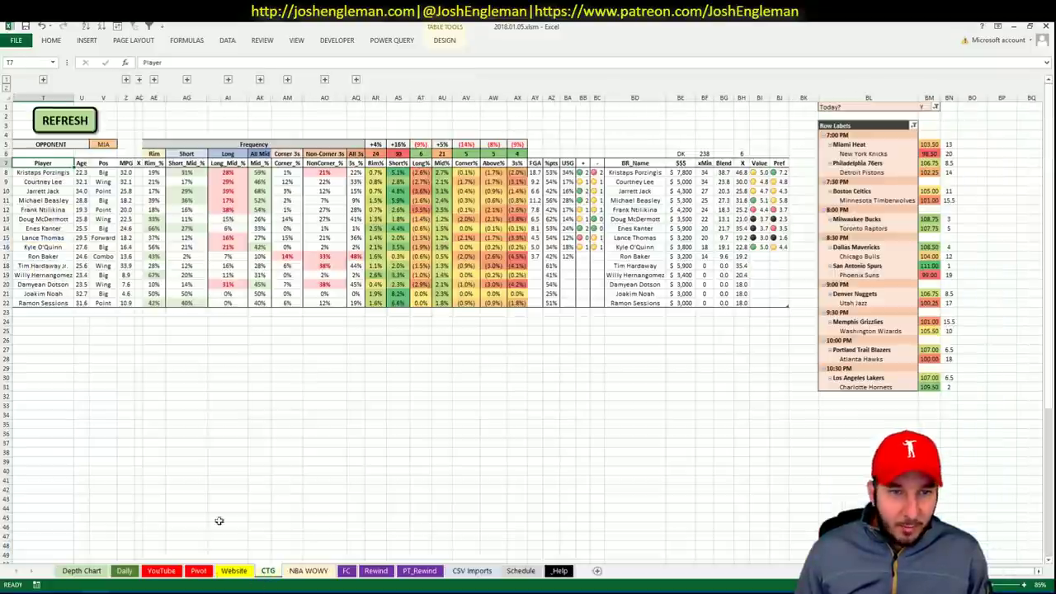
Step: Set the opponent on the CTG sheet to PHI
left_click(102, 144)
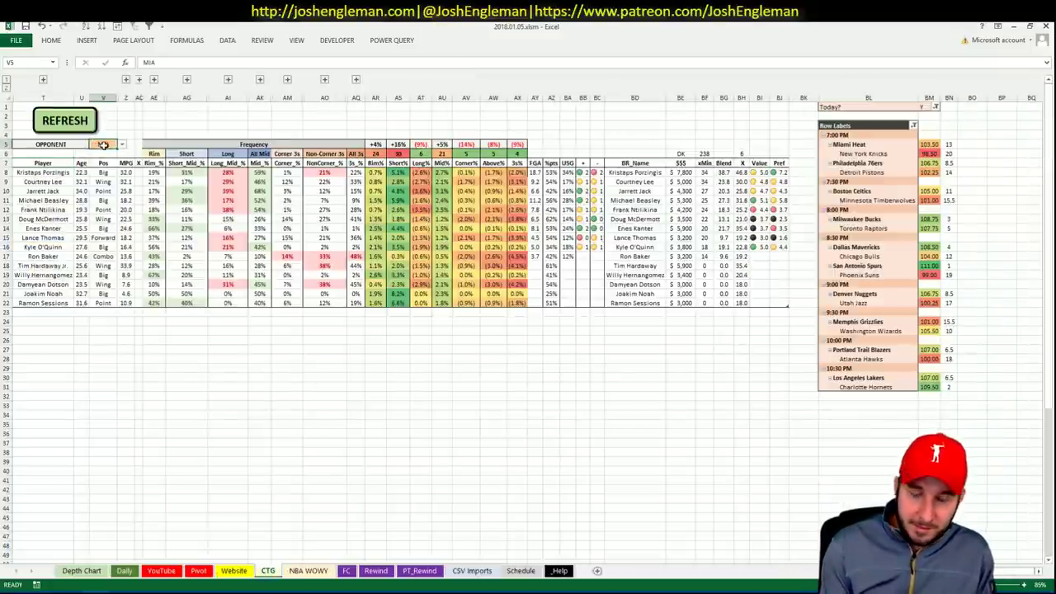
type("PHI")
key("ctrl+Return")
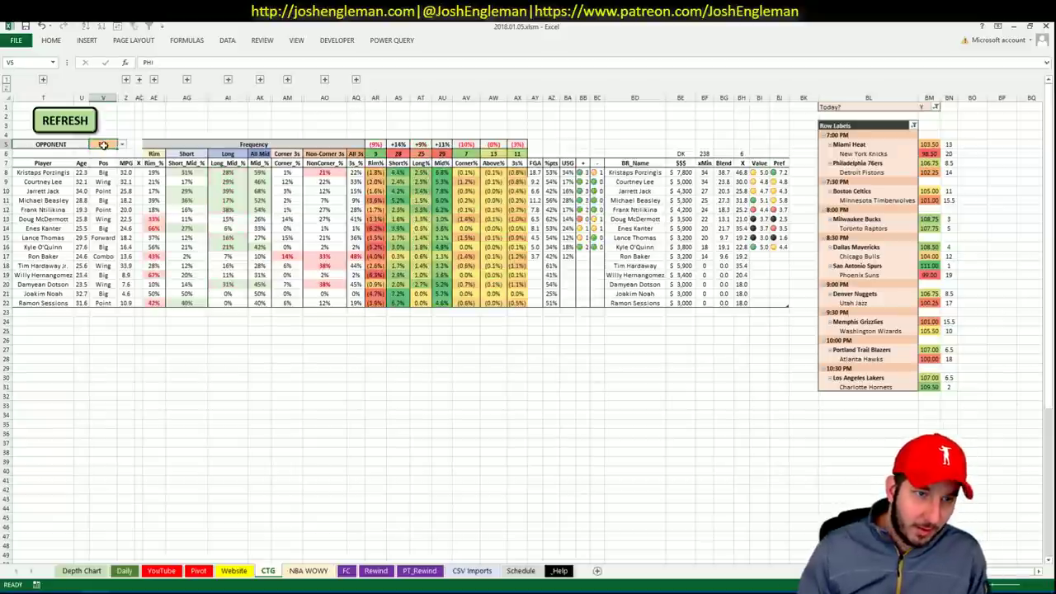
key("Return")
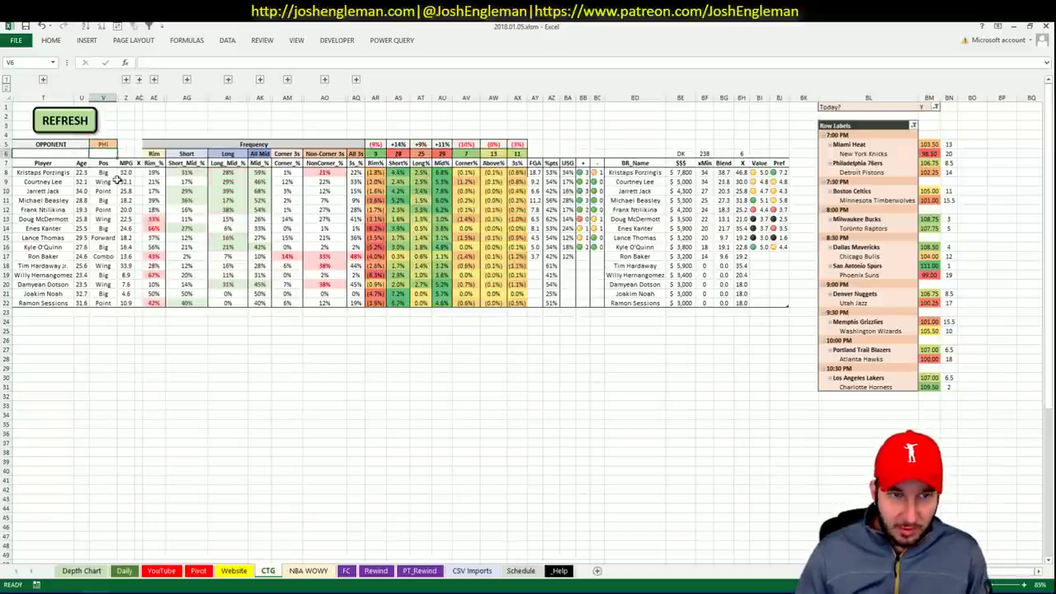
Step: Set the opponent on the CTG sheet to DET
left_click(108, 144)
type("DET")
key("ctrl+Return")
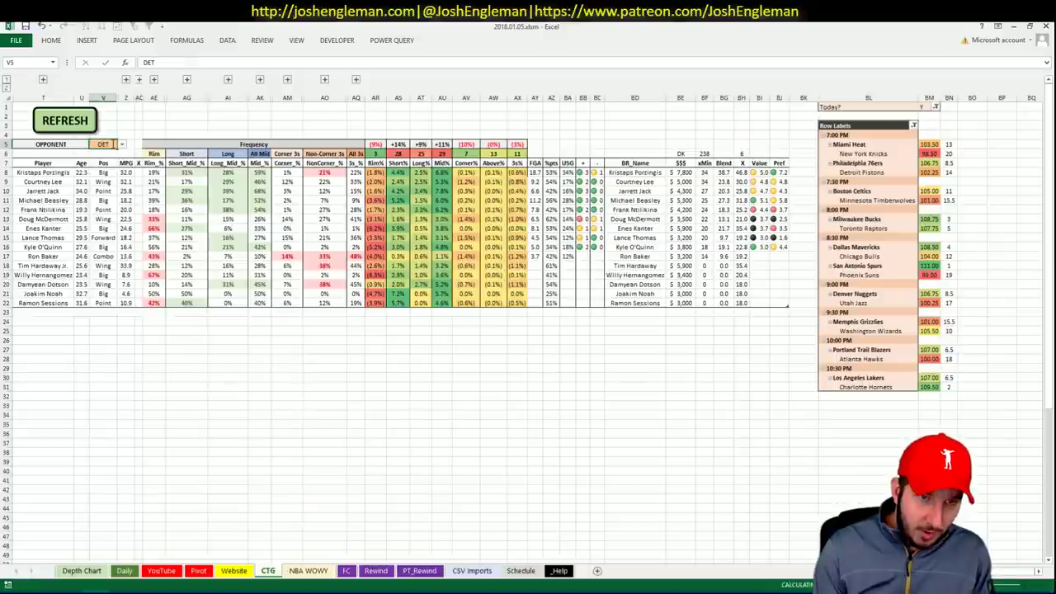
key("Return")
Step: Switch to the Cleaning the Glass site in the browser and open the Philadelphia 76ers stats page
mouse_move(57, 591)
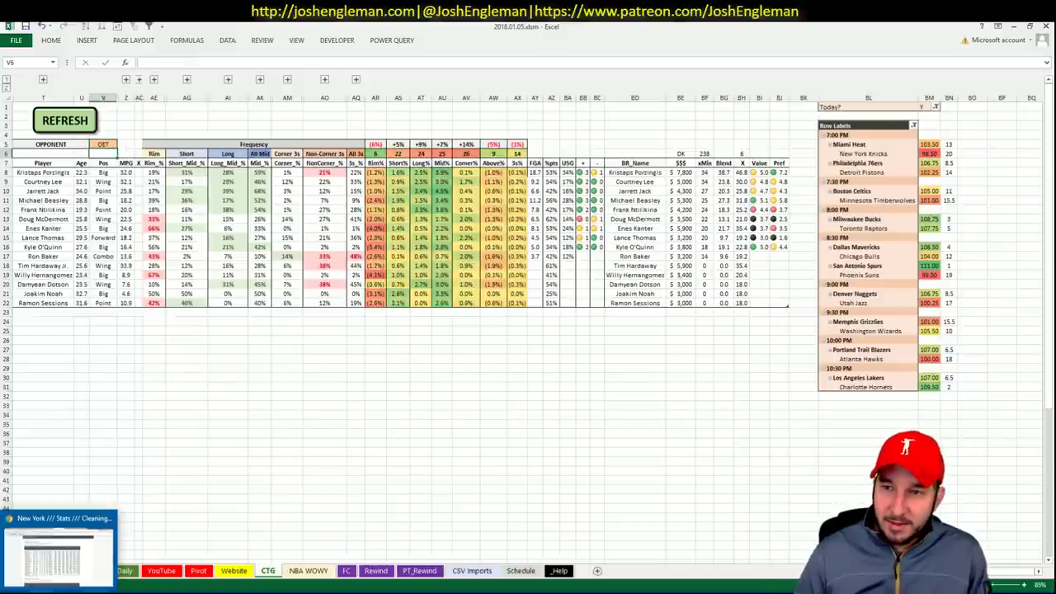
left_click(58, 561)
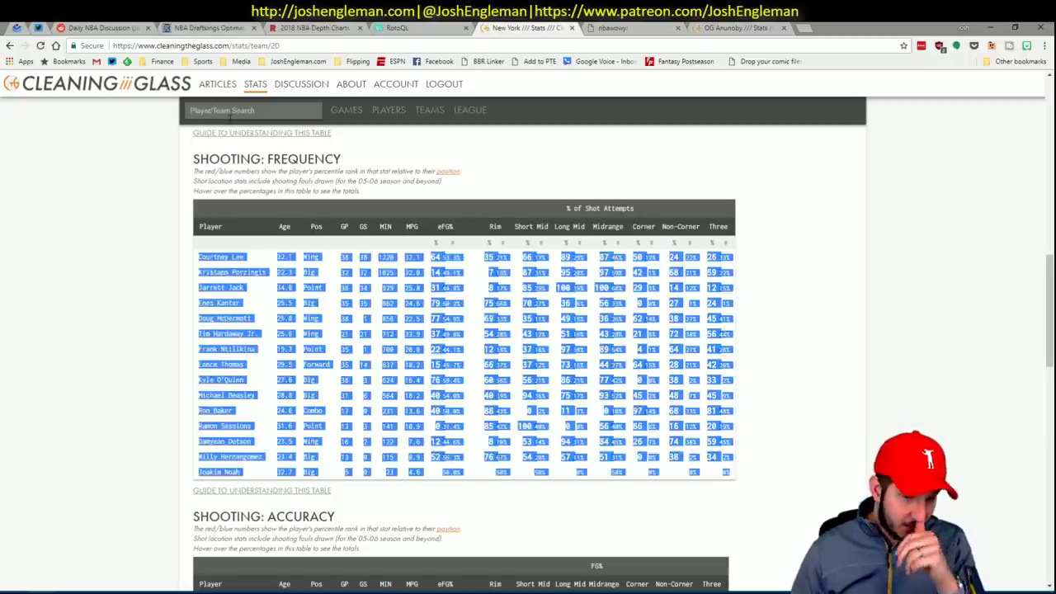
left_click(233, 110)
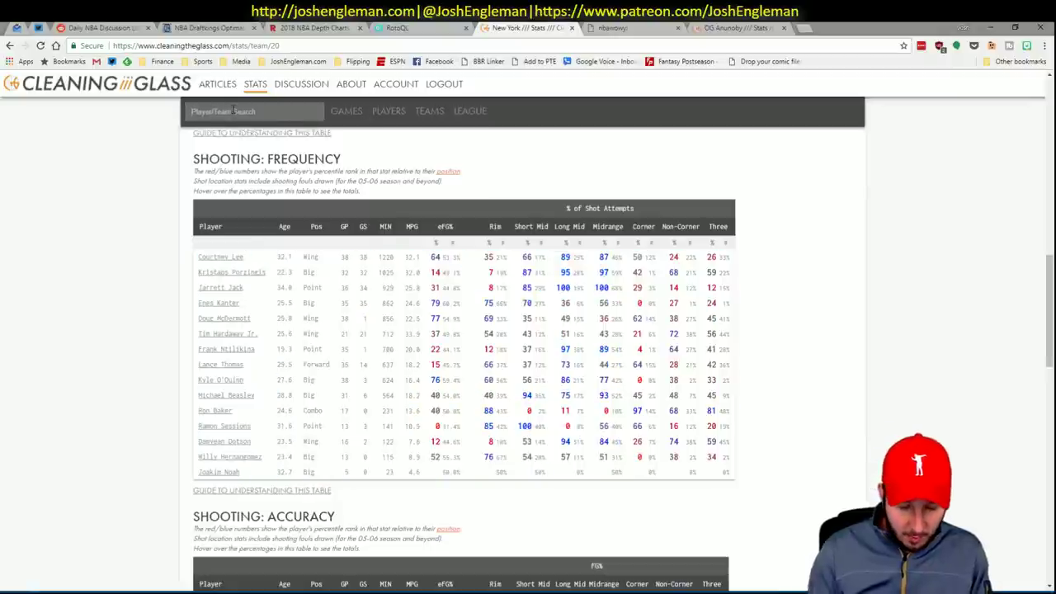
type("phi")
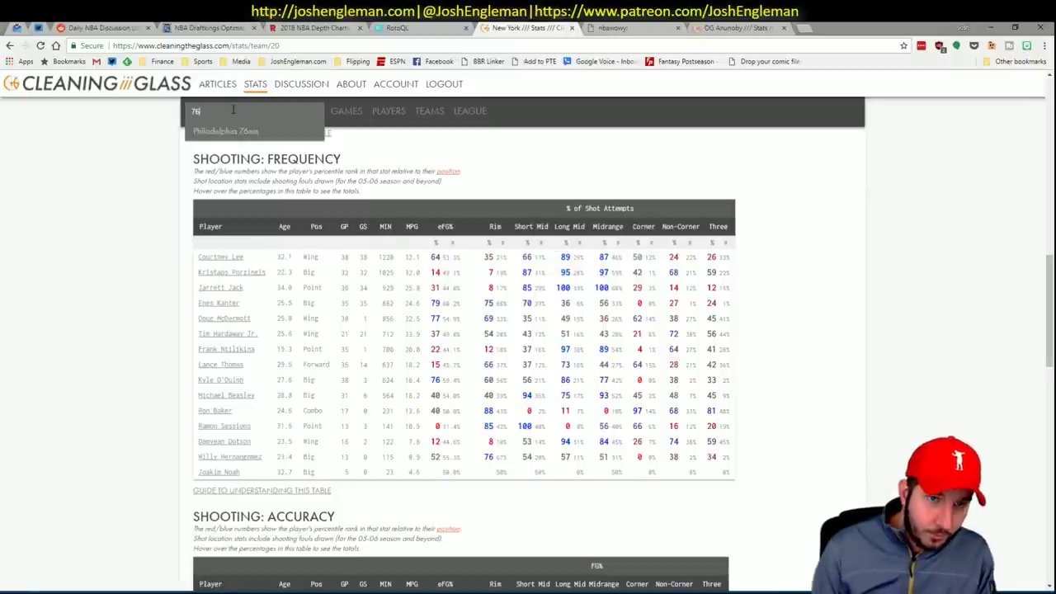
key("Return")
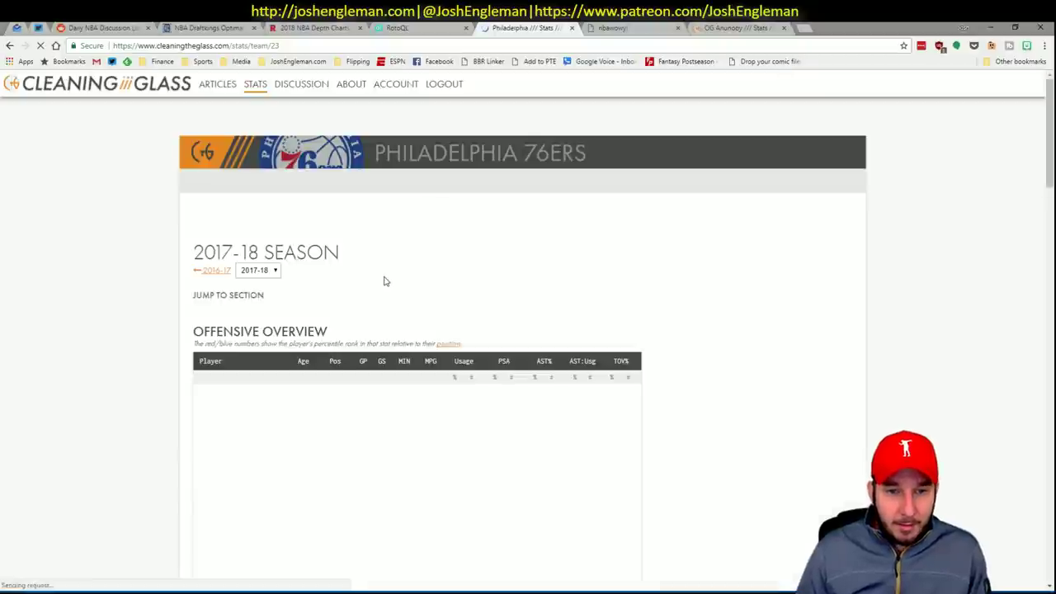
Step: Copy the 76ers' Shooting: Frequency player rows into the CTG sheet in Excel and refresh its player table
left_click(359, 311)
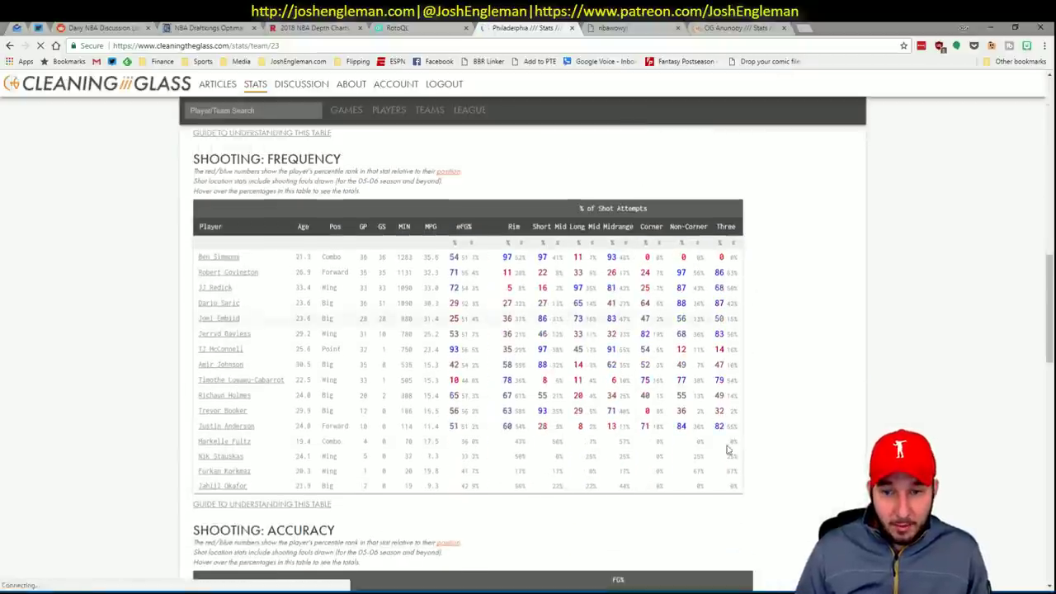
left_click_drag(620, 441, 201, 257)
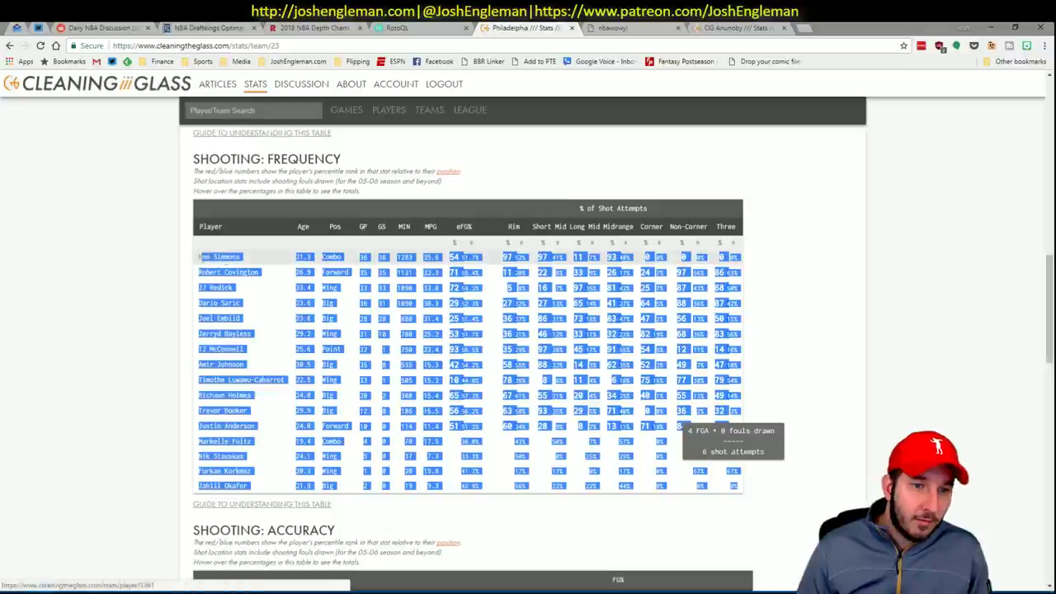
key("alt+Tab")
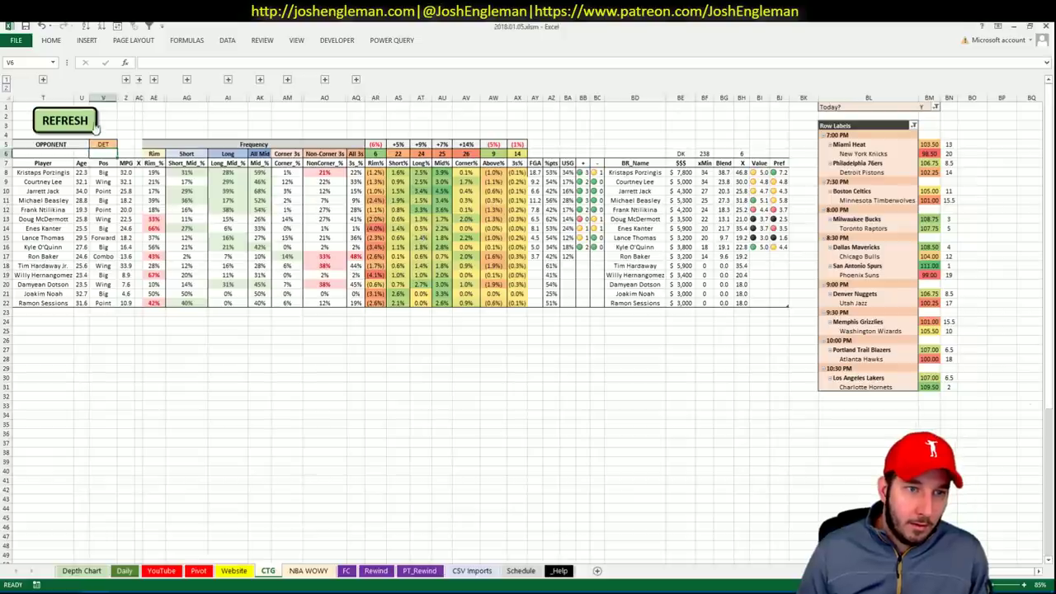
left_click(74, 120)
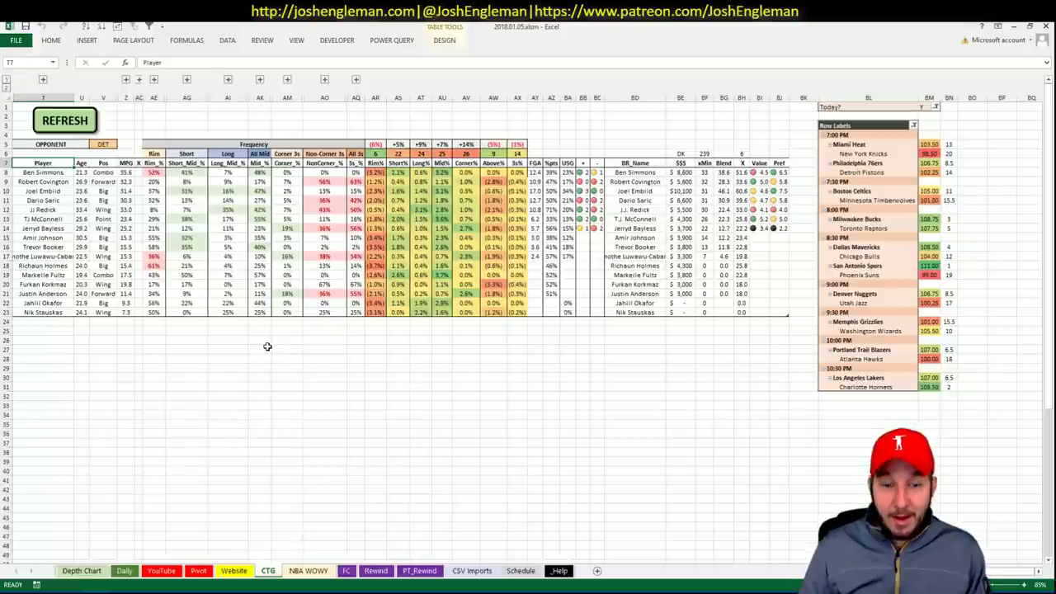
Step: Search the Daily sheet's Name column for "boban" and expand the collapsed stat columns after adj. Min
left_click(198, 571)
scroll(210, 317, "up", 20)
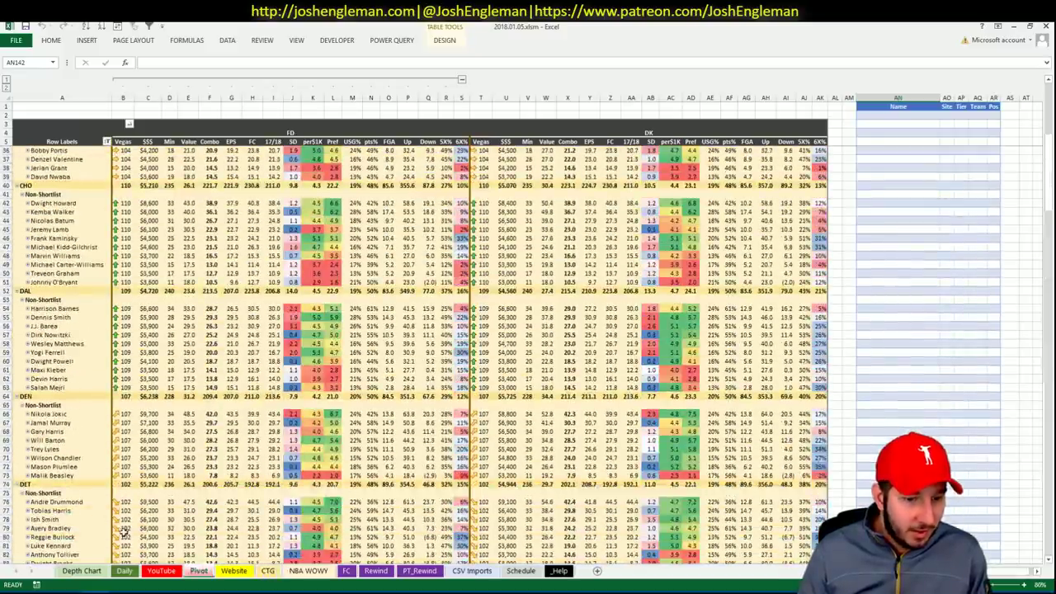
left_click(96, 571)
left_click(124, 571)
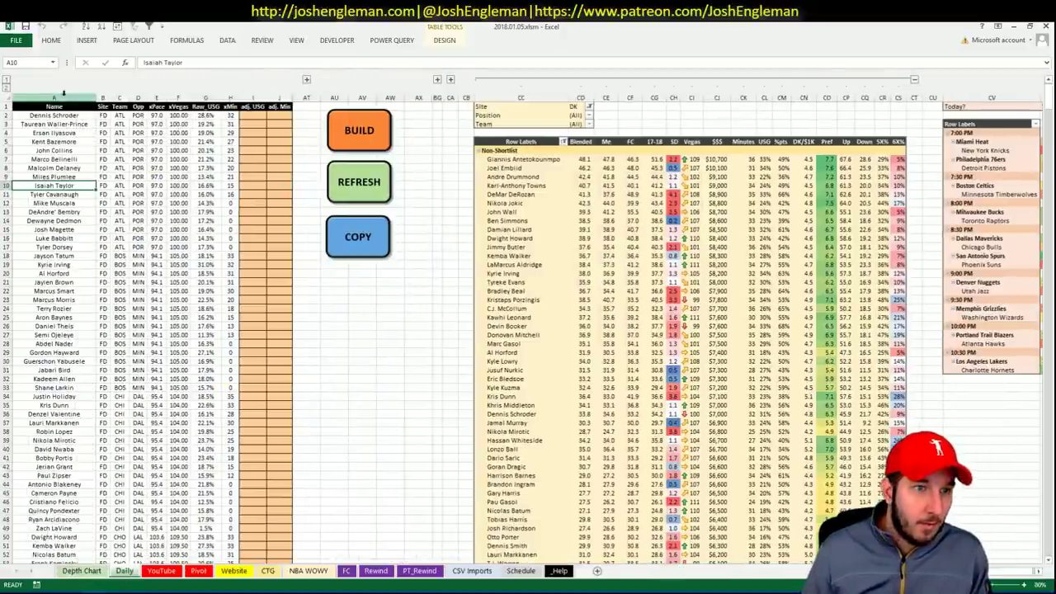
left_click(62, 95)
key("ctrl+f")
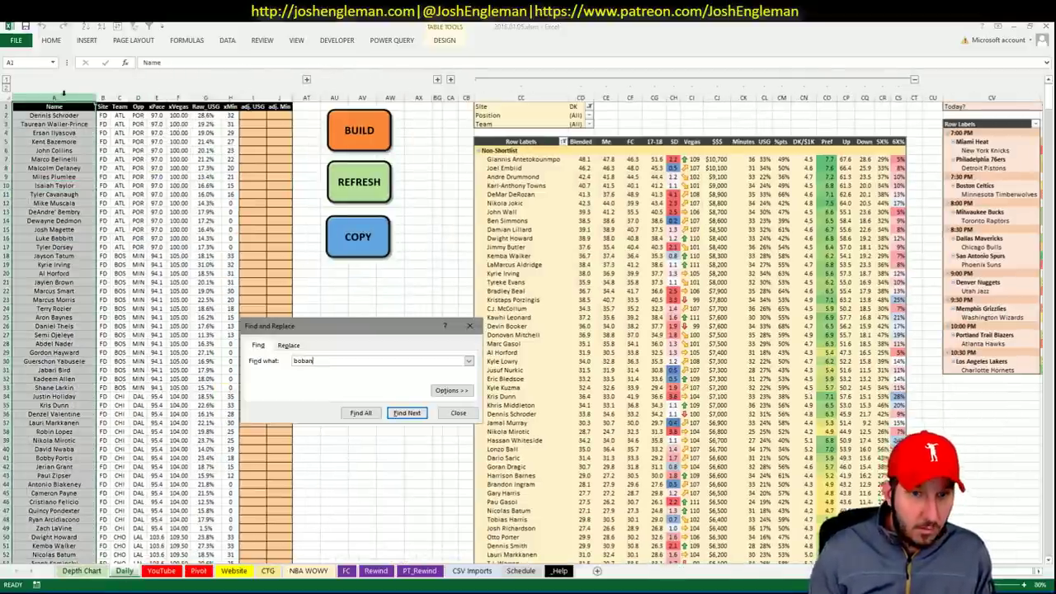
key("Return")
key("Escape")
left_click(136, 317)
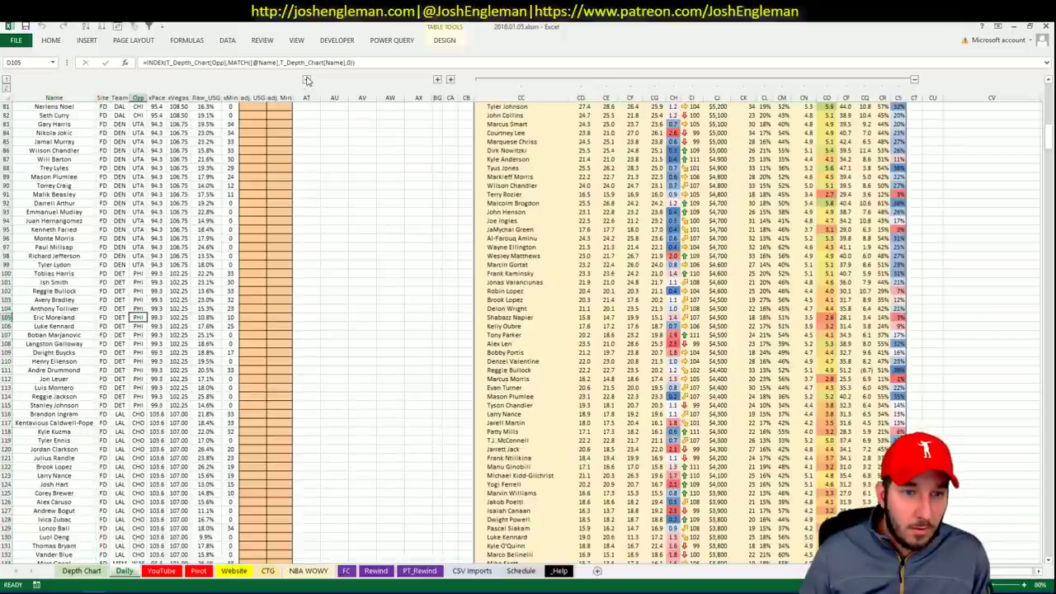
left_click(306, 80)
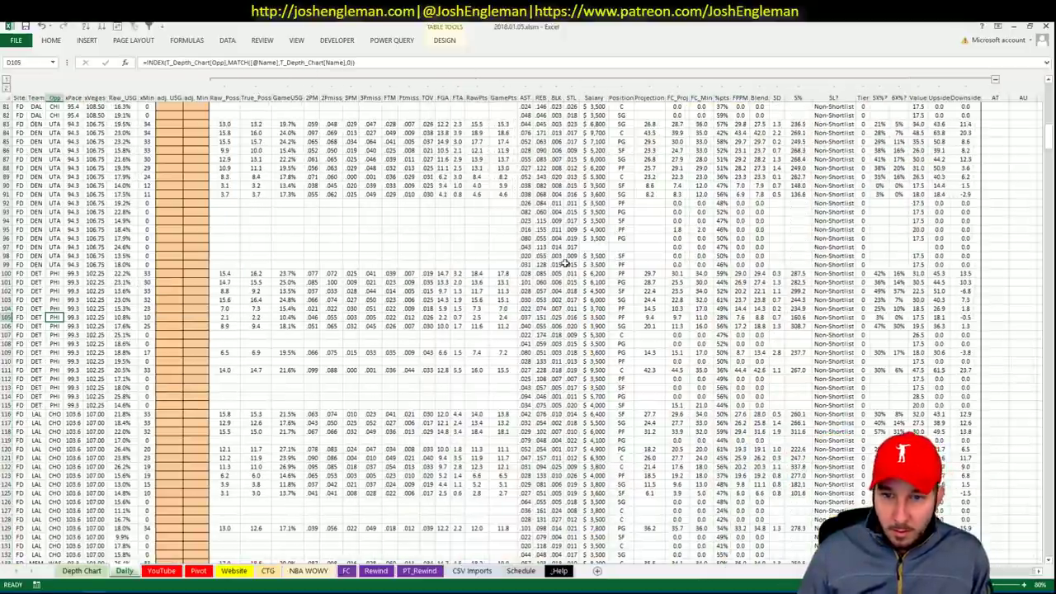
Step: Find the "boban" entry on the Daily sheet, select its DK row, and collapse the expanded stat columns after adj. Min
left_click(5, 317)
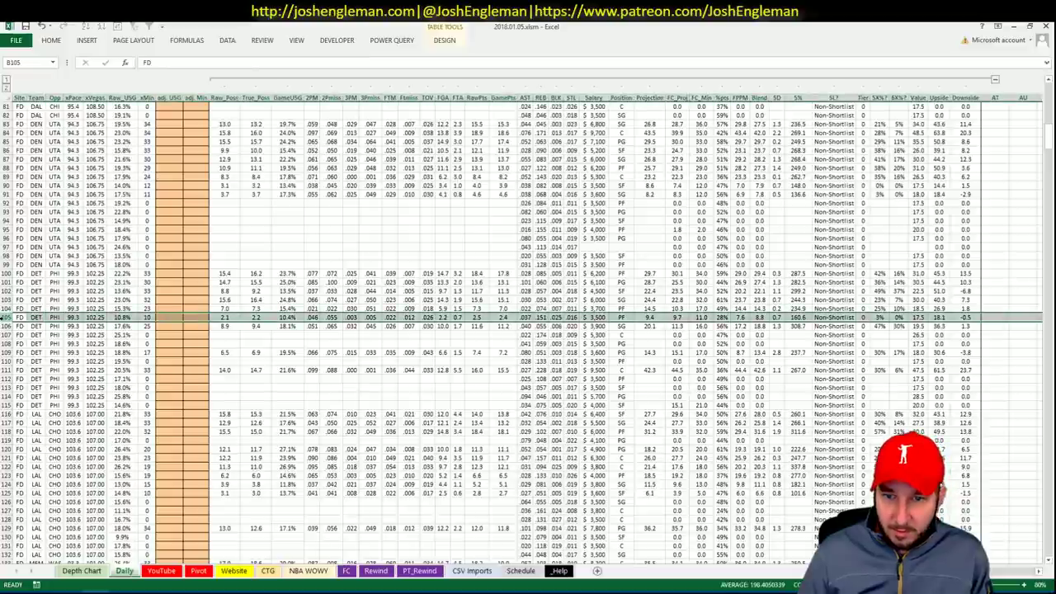
left_click(224, 369)
key("ctrl+f")
type("boban")
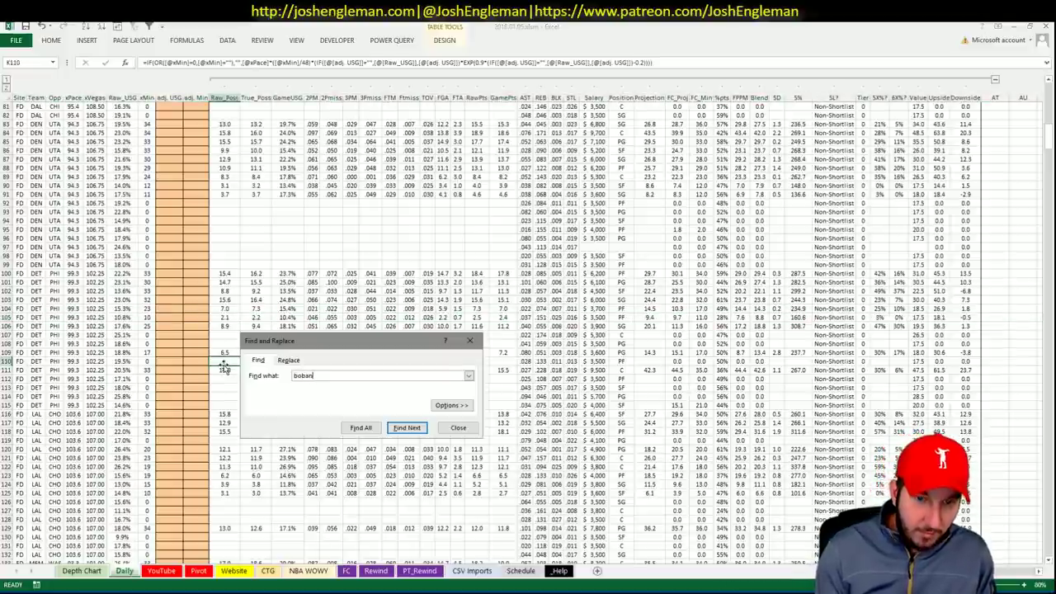
key("Return")
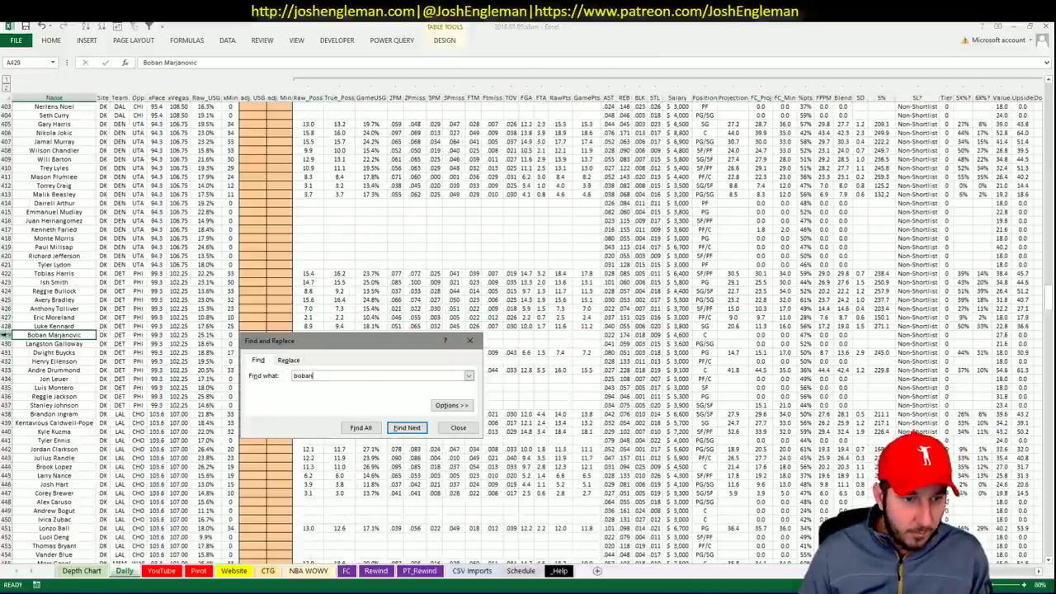
left_click(7, 334)
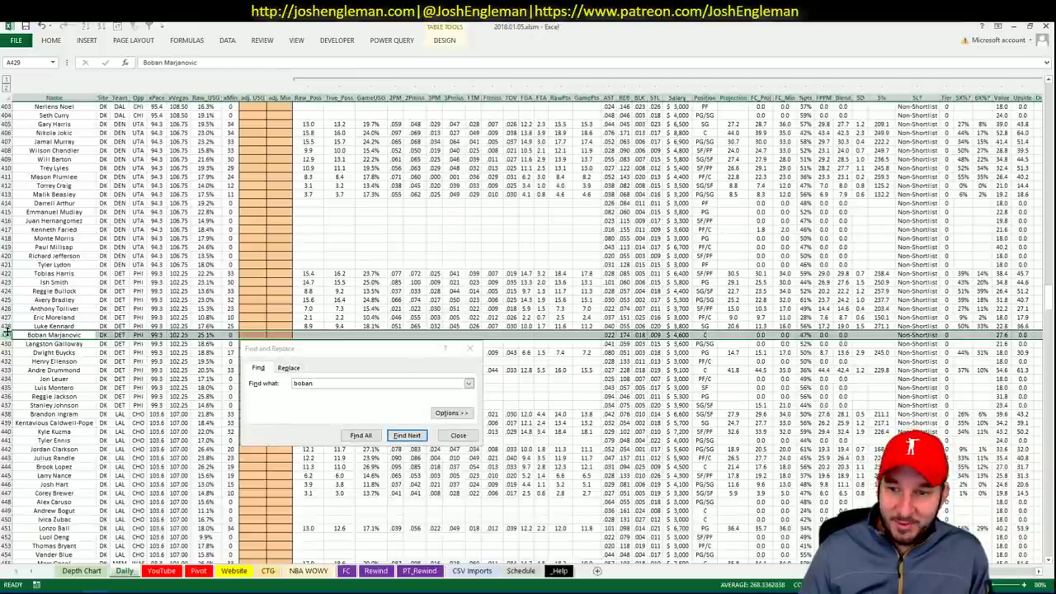
left_click(470, 348)
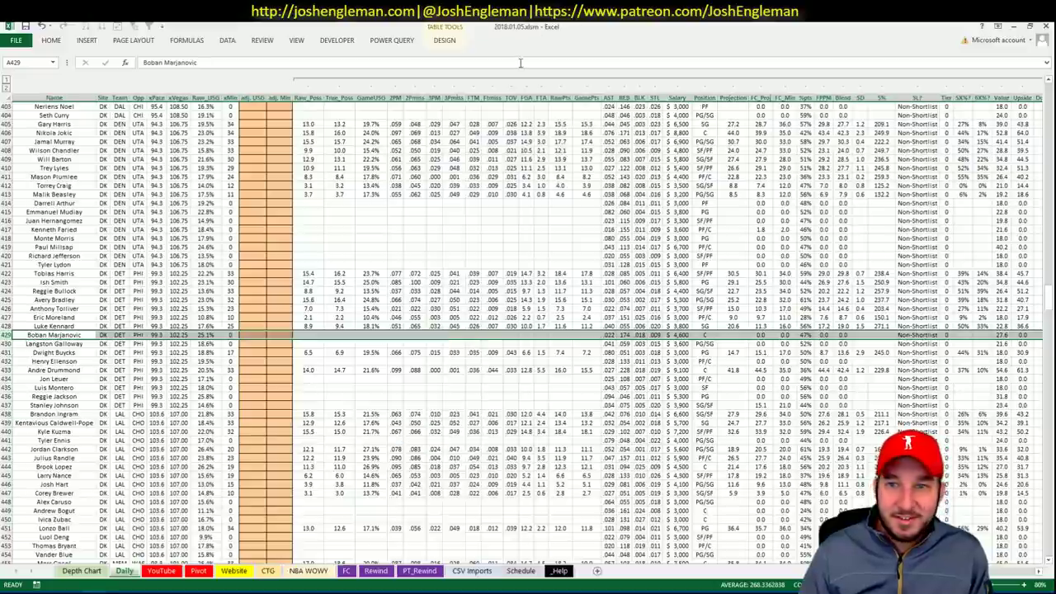
left_click(634, 79)
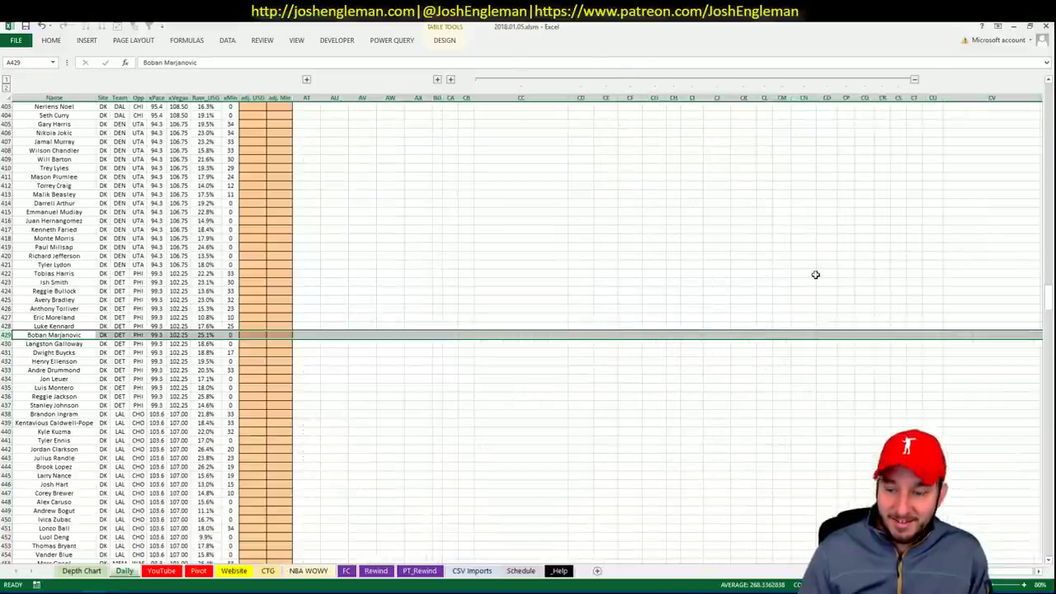
key("ctrl+Page_Down")
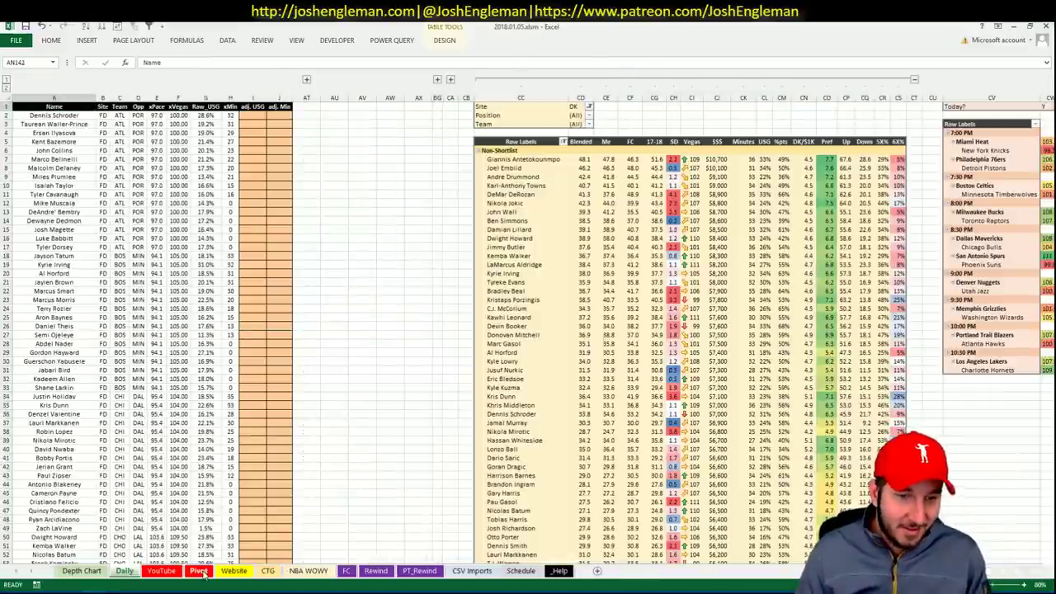
Step: Open the Pivot sheet and review the FD and DK projections down to the DET player group
left_click(199, 571)
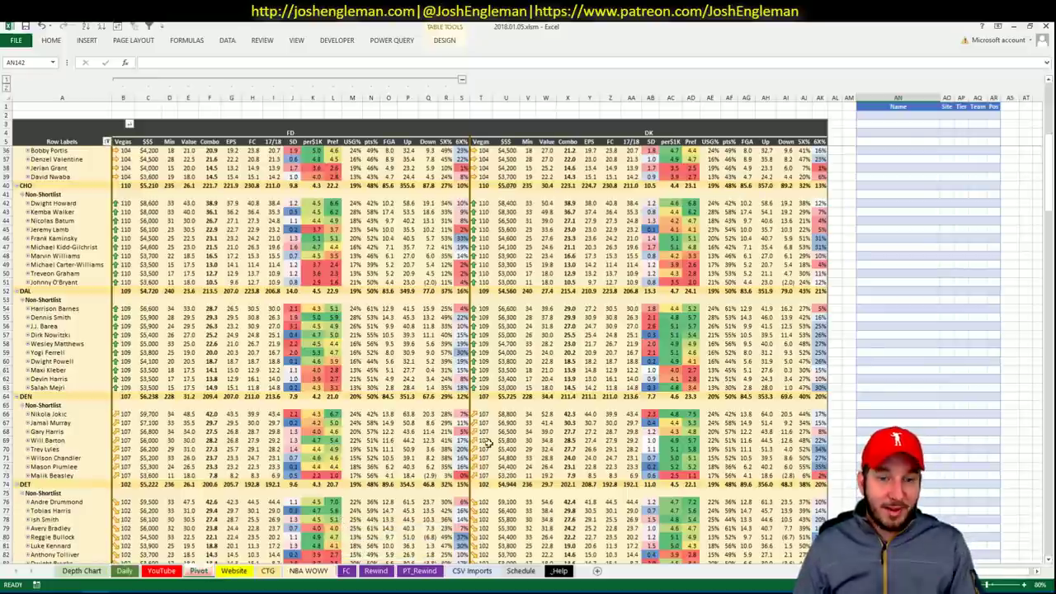
left_click(267, 202)
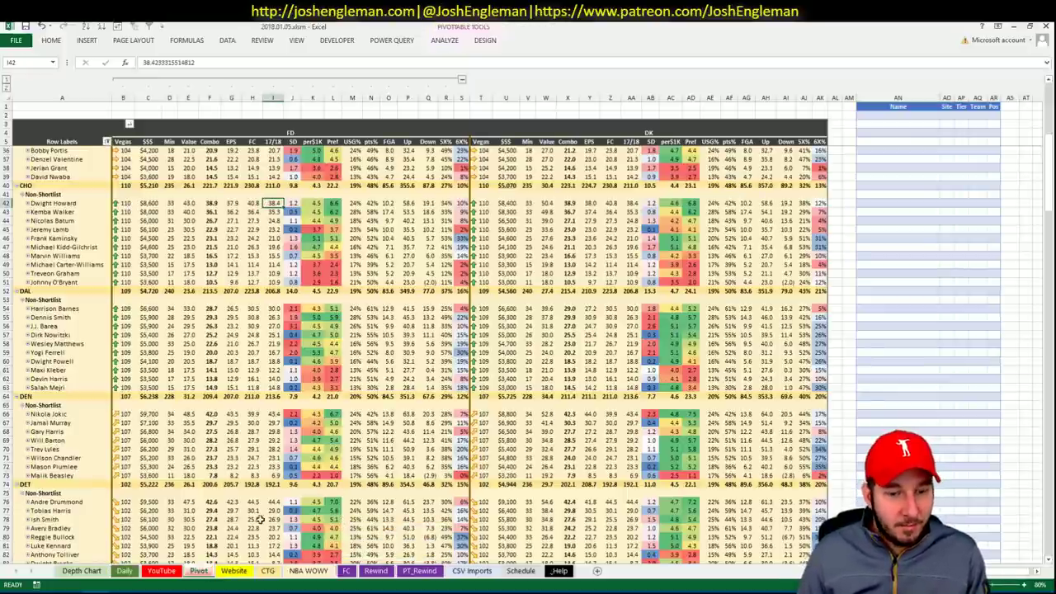
left_click(231, 396)
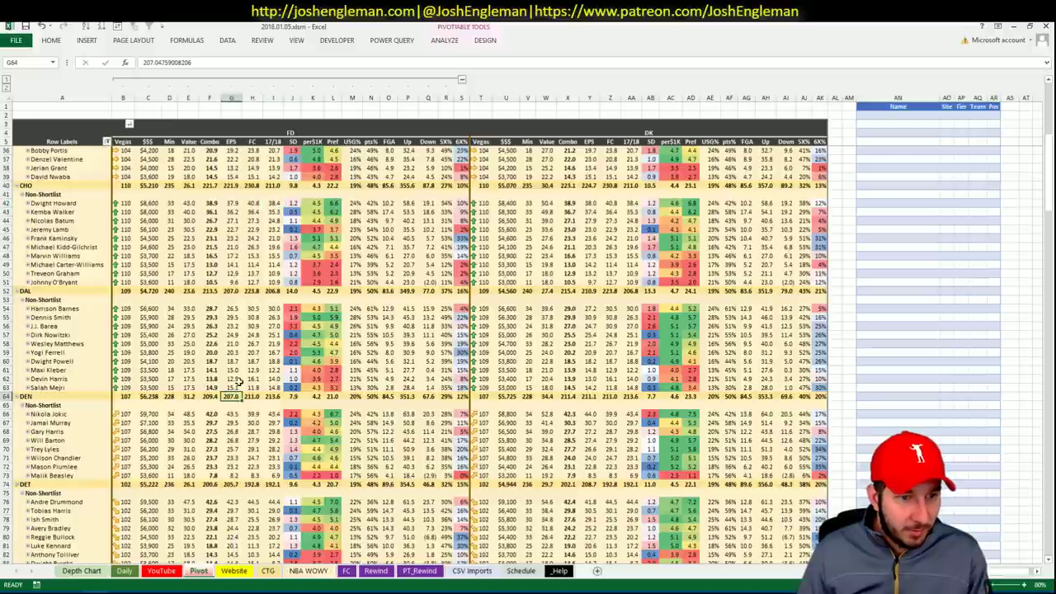
Step: Add a right border to the FGA values in rows 8 to 23 of the CTG sheet's player table
left_click(268, 570)
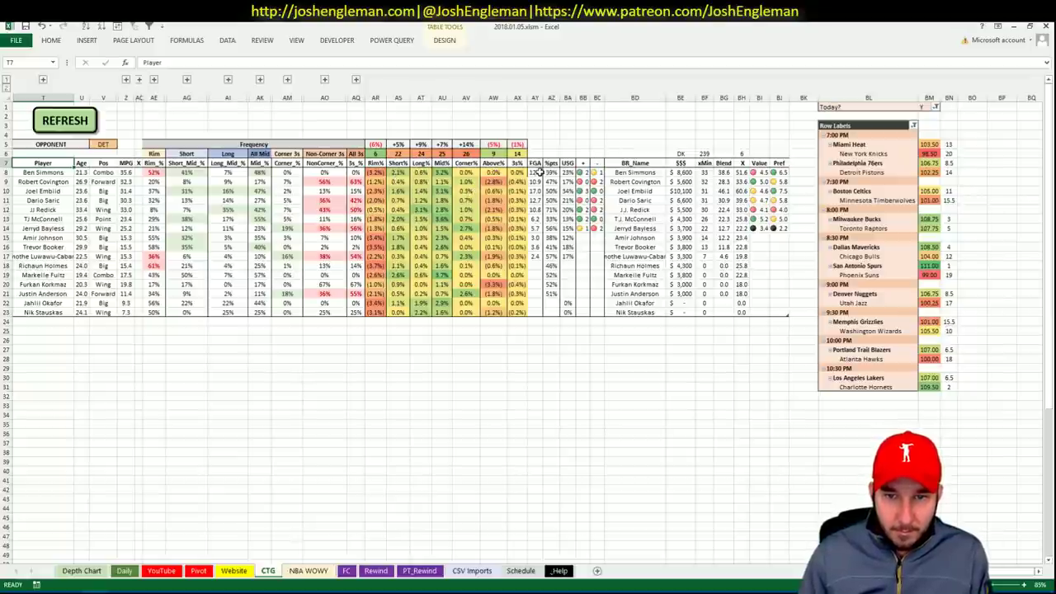
left_click_drag(535, 172, 535, 311)
left_click(51, 40)
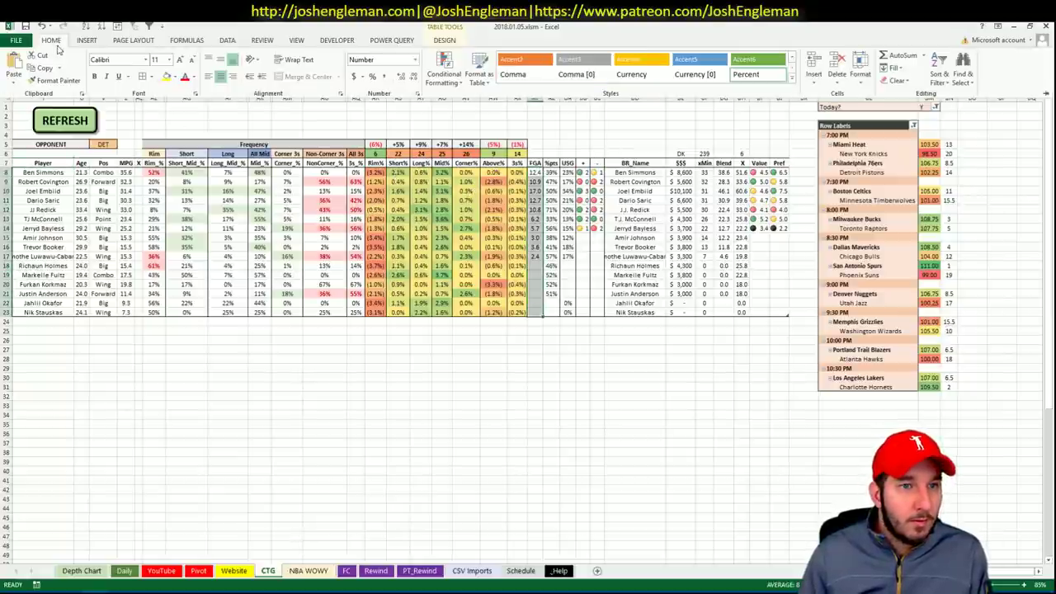
left_click(152, 77)
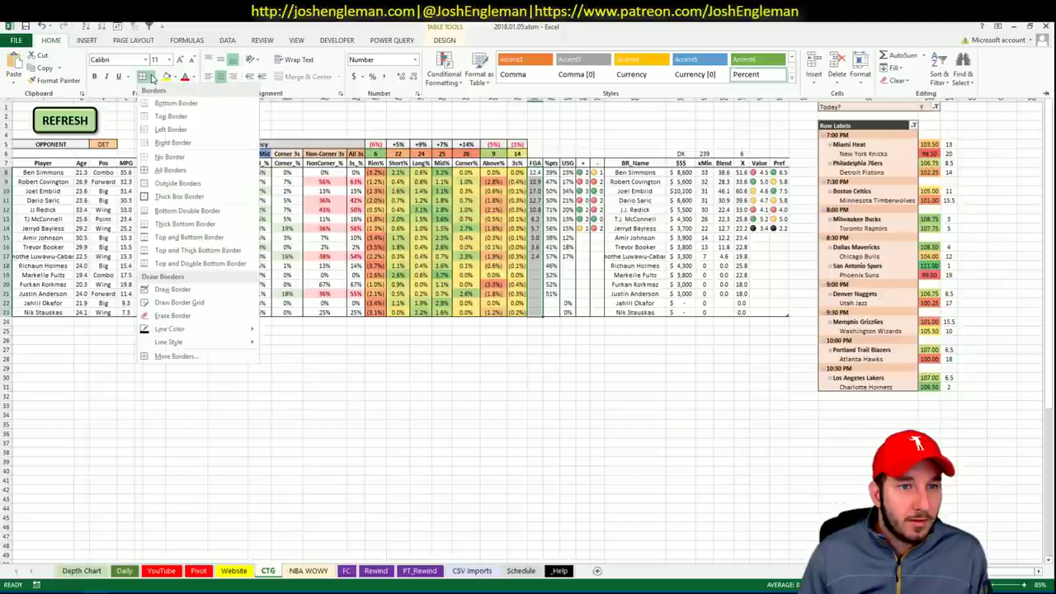
left_click(169, 142)
left_click(406, 349)
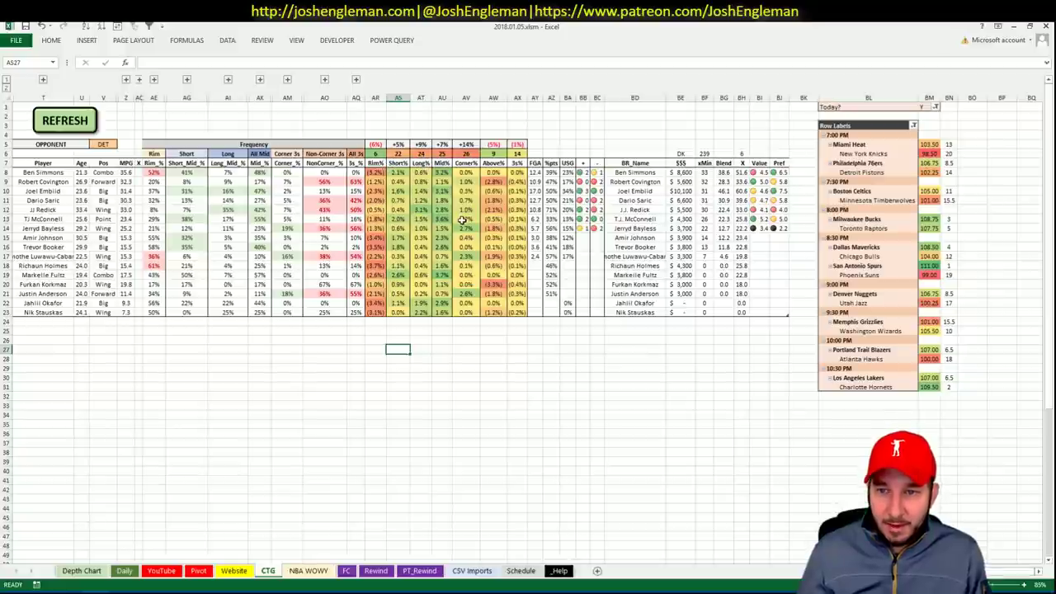
Step: Bring up the PHI player group on the Pivot sheet and select the pick list's Name cell in Joel Embiid's row
left_click(198, 571)
scroll(373, 334, "down", 20)
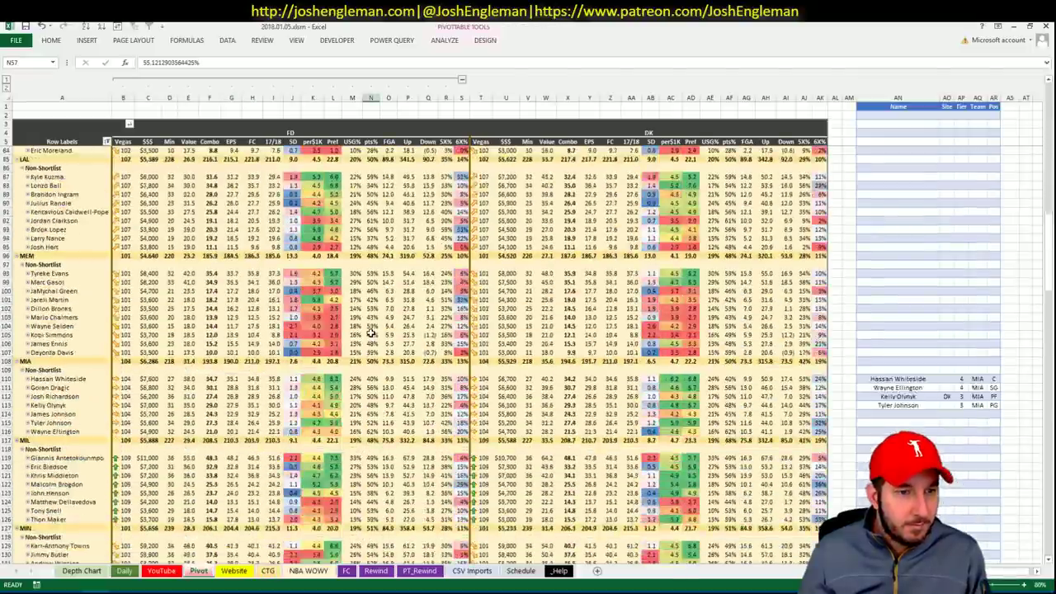
scroll(412, 311, "down", 3)
scroll(411, 311, "up", 3)
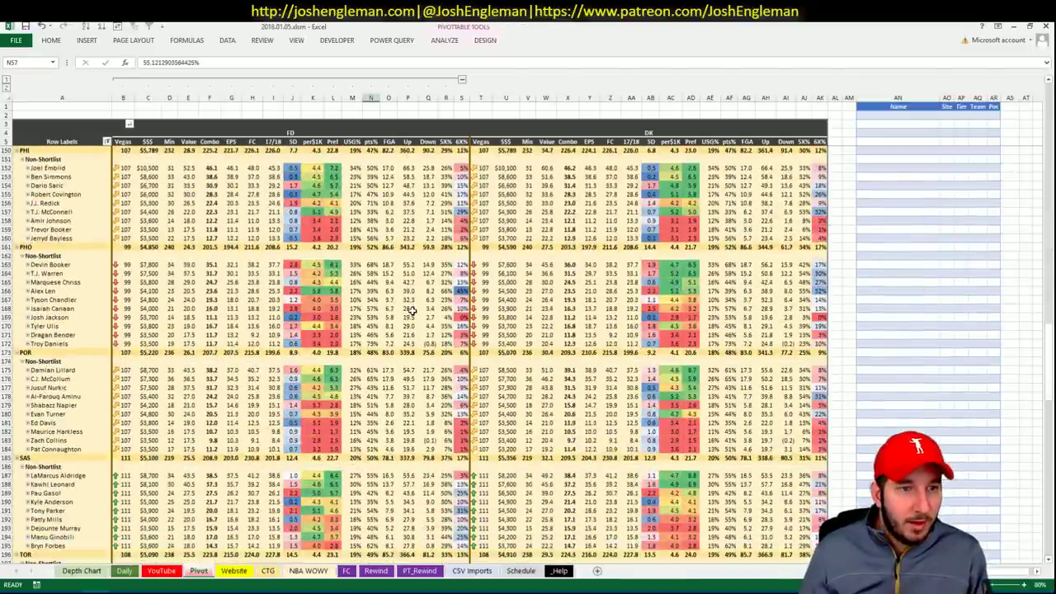
left_click(918, 167)
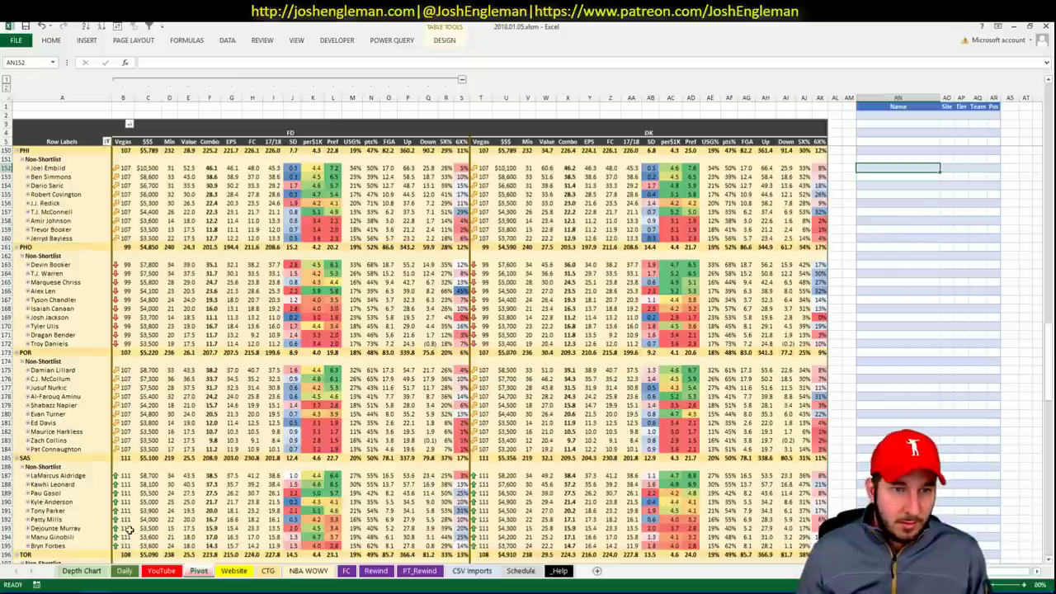
Step: Filter the game log of minutes and FD points on the YouTube sheet to team PHI
left_click(162, 570)
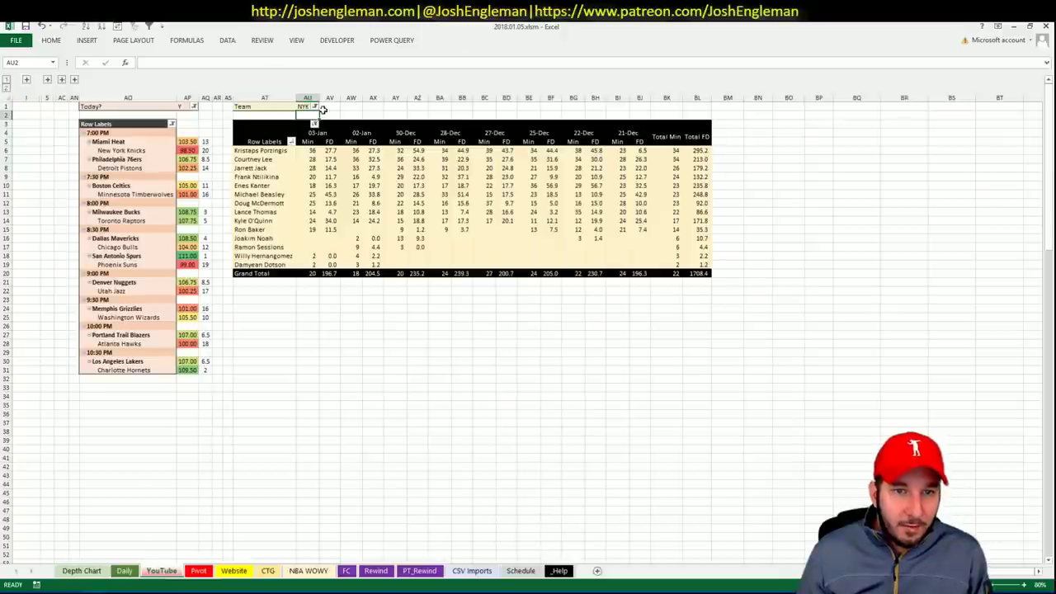
left_click(306, 107)
type("PHI")
key("Return")
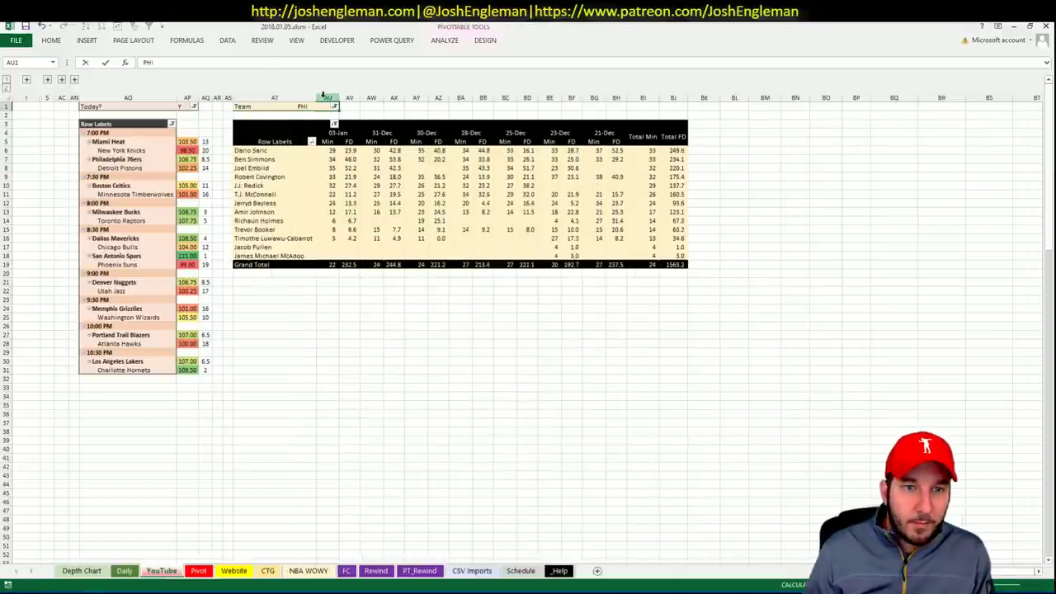
key("Return")
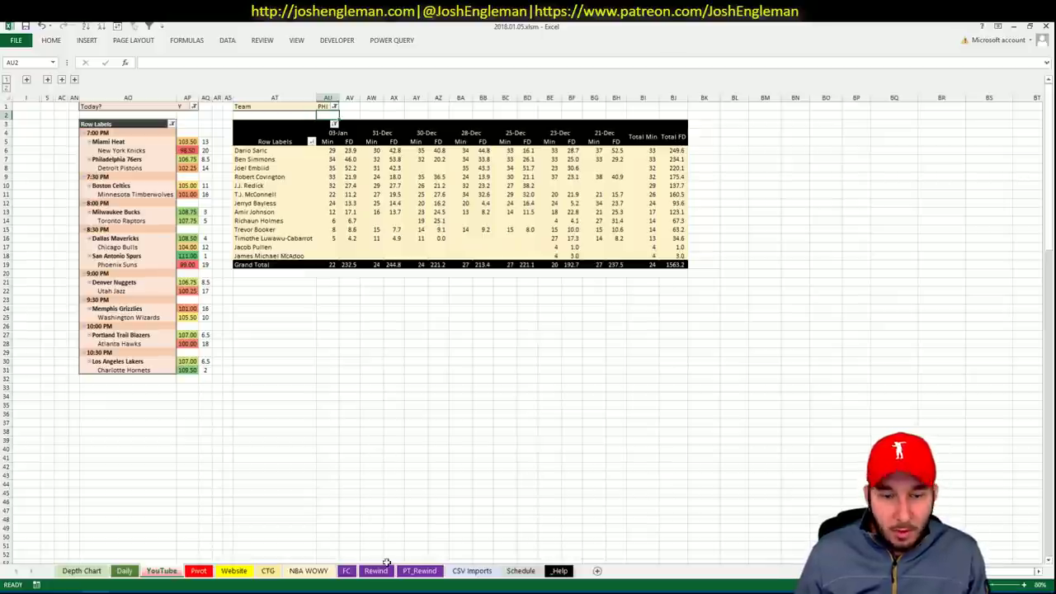
Step: Record Joel Embiid as a tier 3 pick in the Pivot sheet's pick list, on his own row in the PHI group
left_click(199, 571)
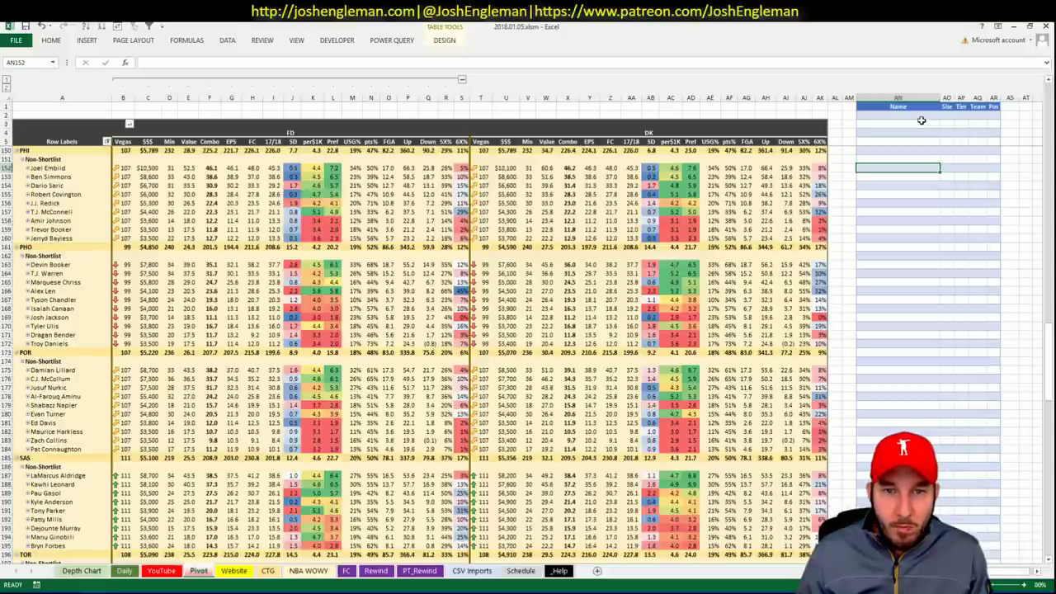
type("Joel Embiid")
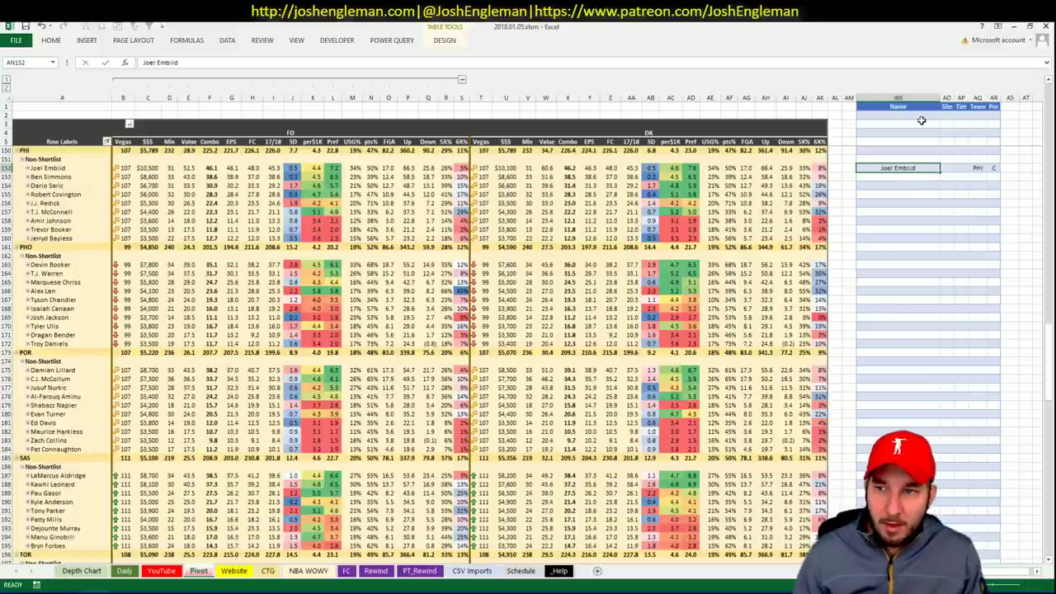
key("Tab")
key("Tab")
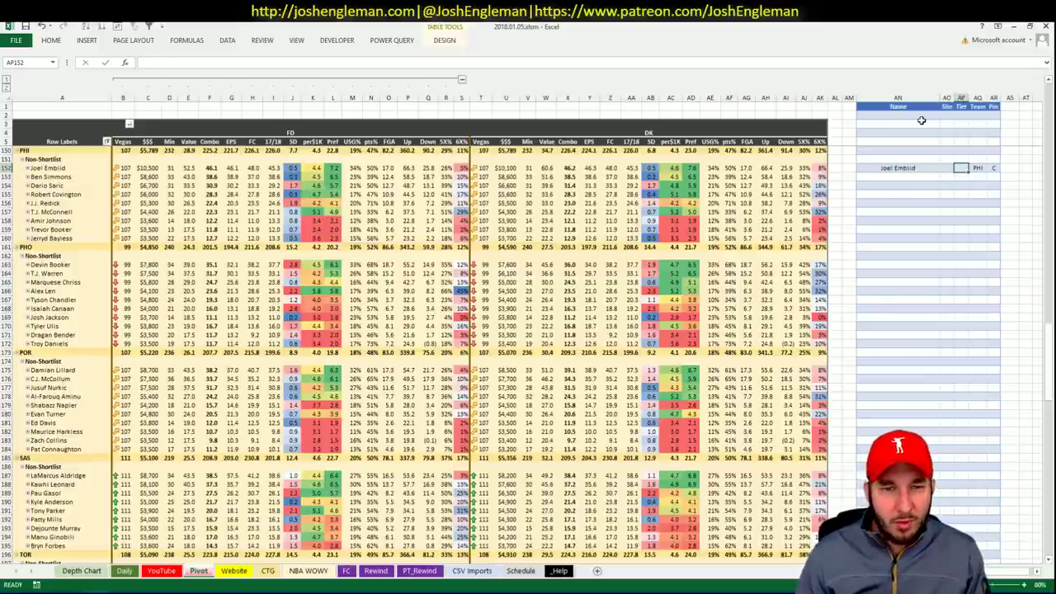
type("3")
key("Return")
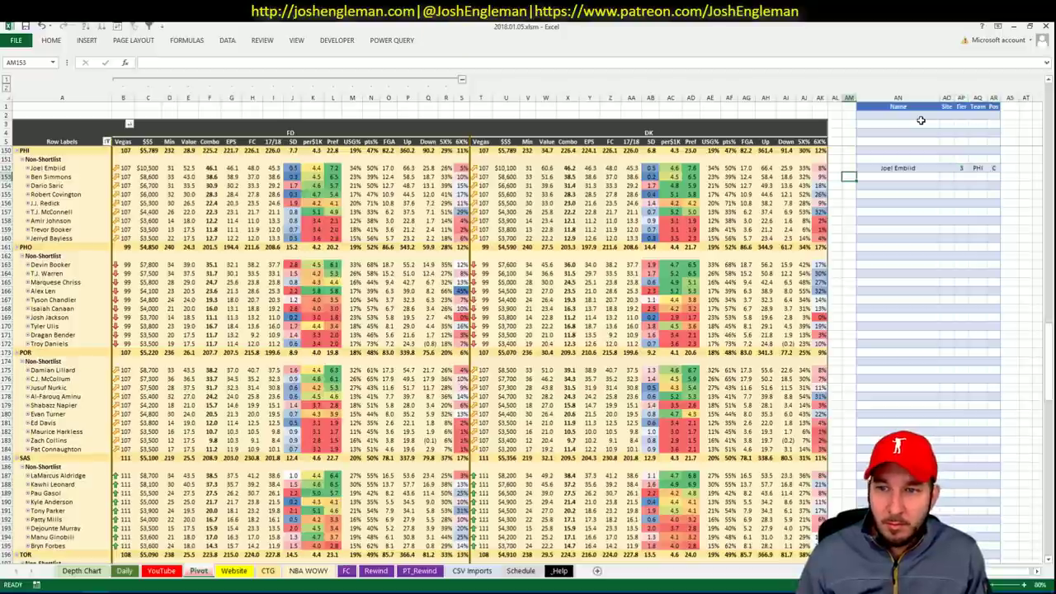
key("Right")
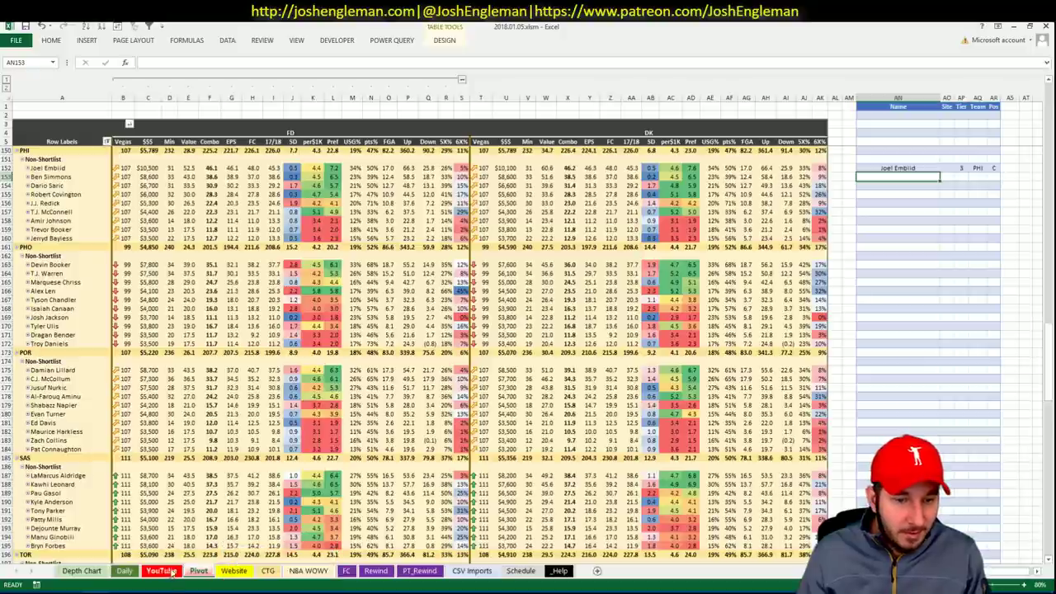
Step: Check the PHI players' recent minutes and FD points on the YouTube sheet and return to the Pivot sheet
left_click(165, 571)
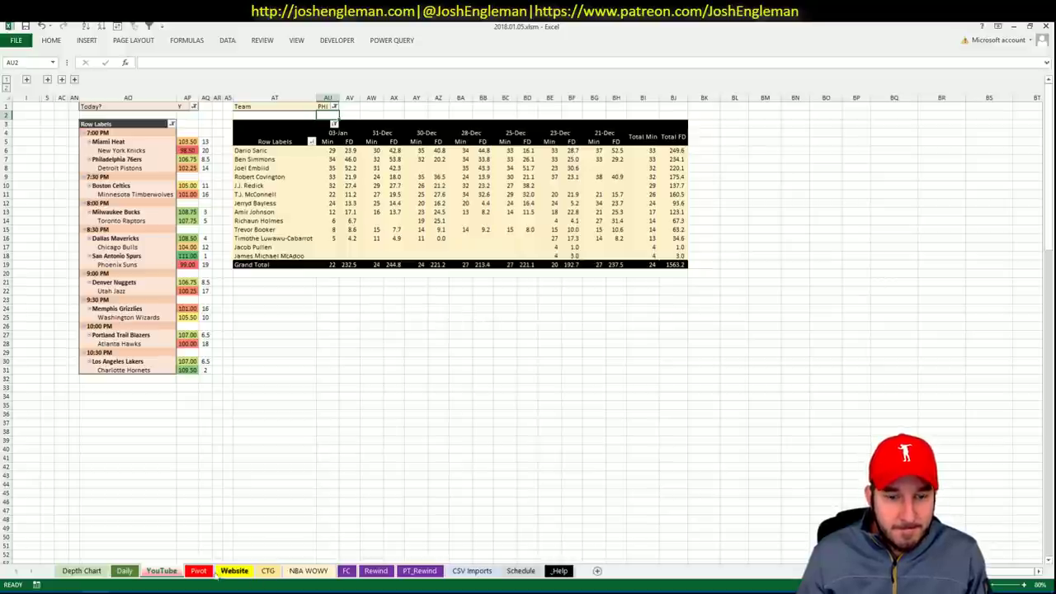
key("ctrl+Page_Down")
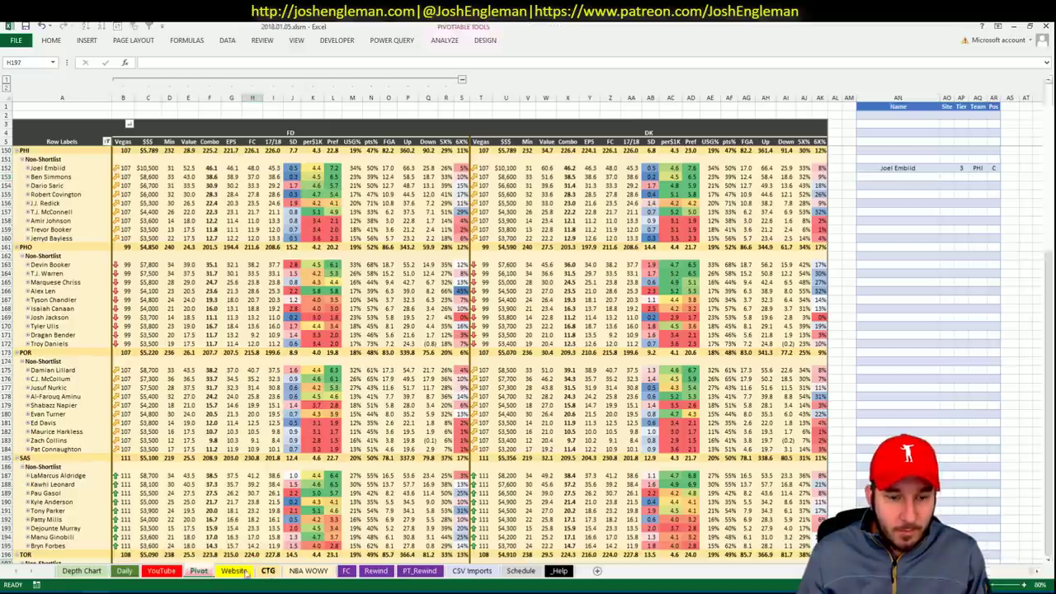
key("ctrl+Page_Down")
left_click(209, 574)
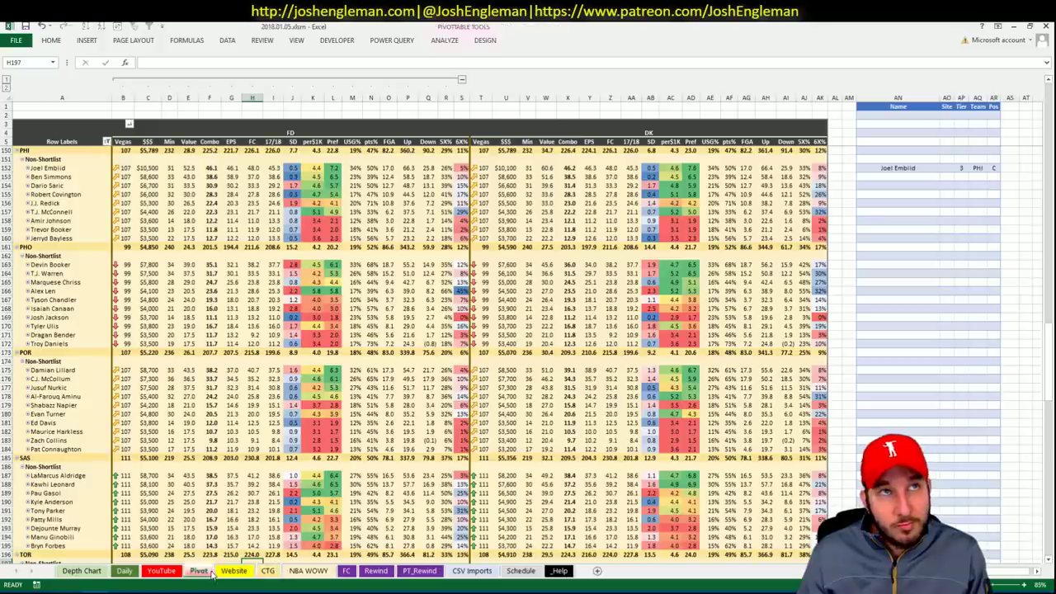
Step: Record Dario Saric as a tier 4 pick in the row below Joel Embiid in the pick list
left_click(896, 170)
left_click(895, 175)
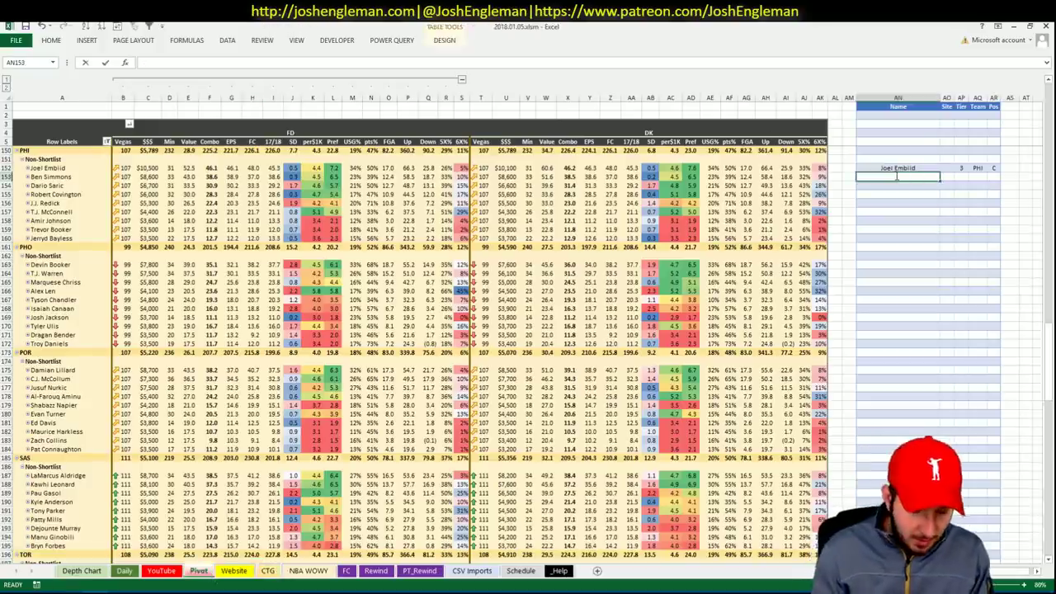
type("Dario Saric")
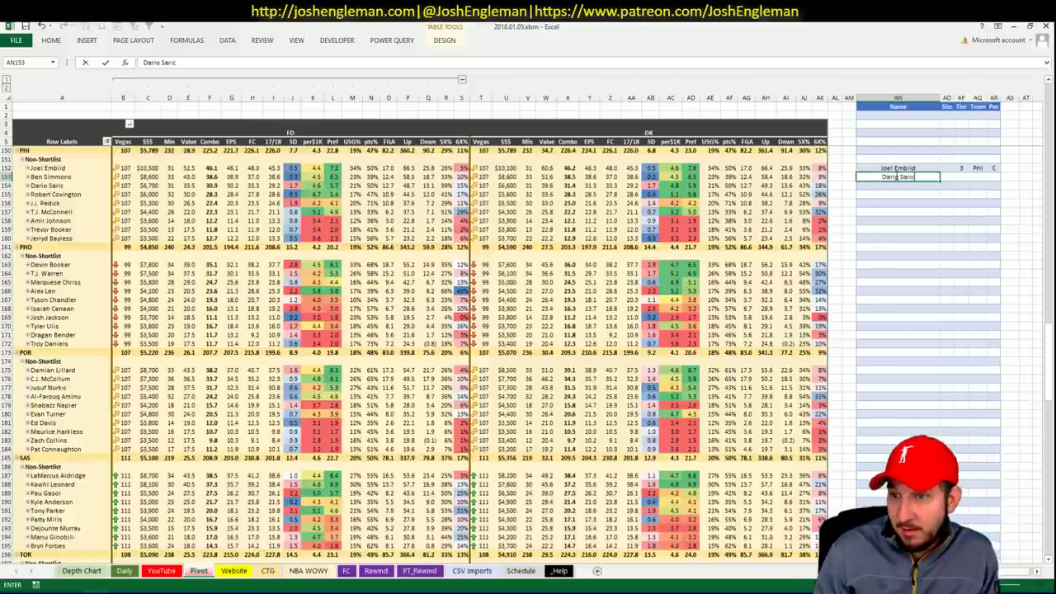
key("Tab")
key("Tab")
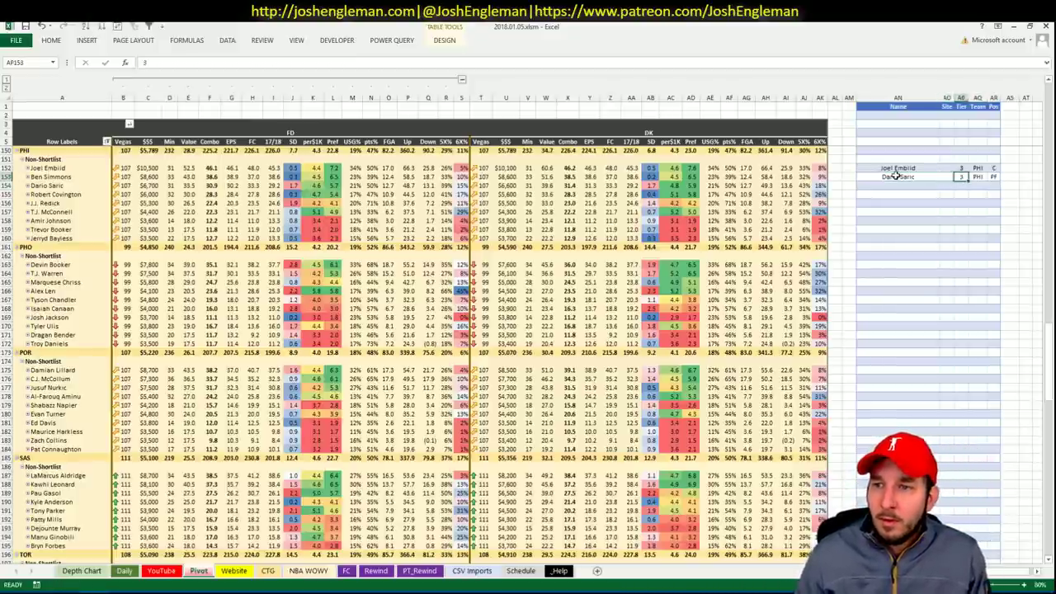
type("4")
key("Return")
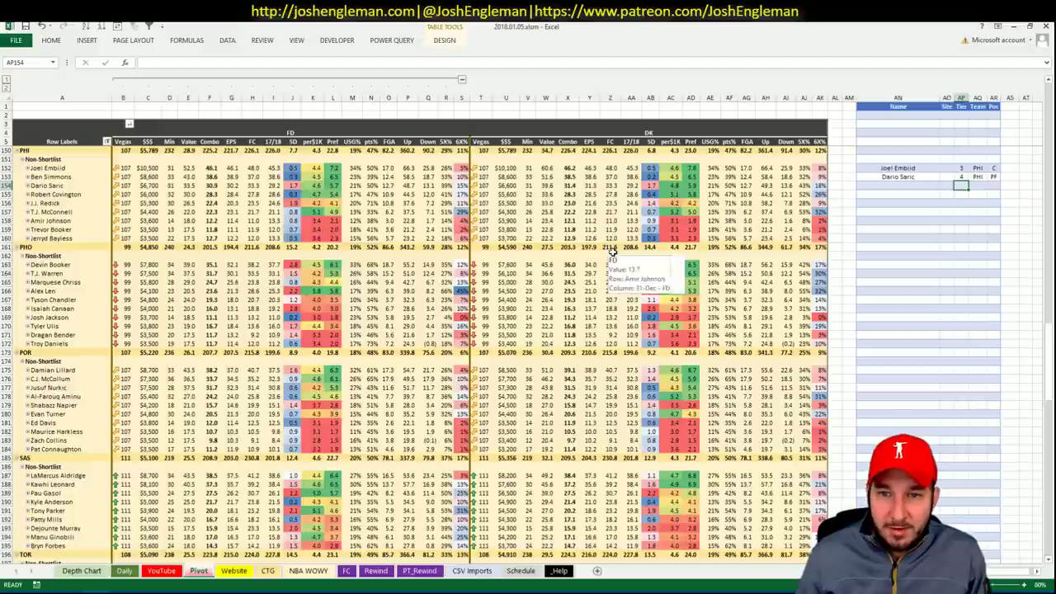
Step: Compare the PHI game log on the YouTube sheet with the Pivot projections and the 76ers' shot matchups on the CTG sheet
left_click(164, 571)
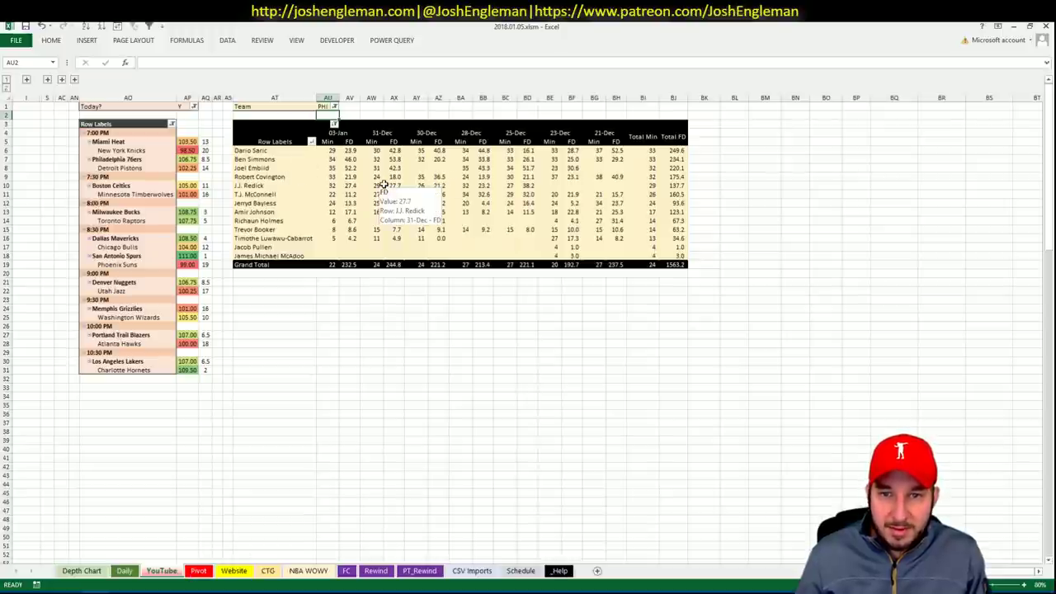
left_click(201, 570)
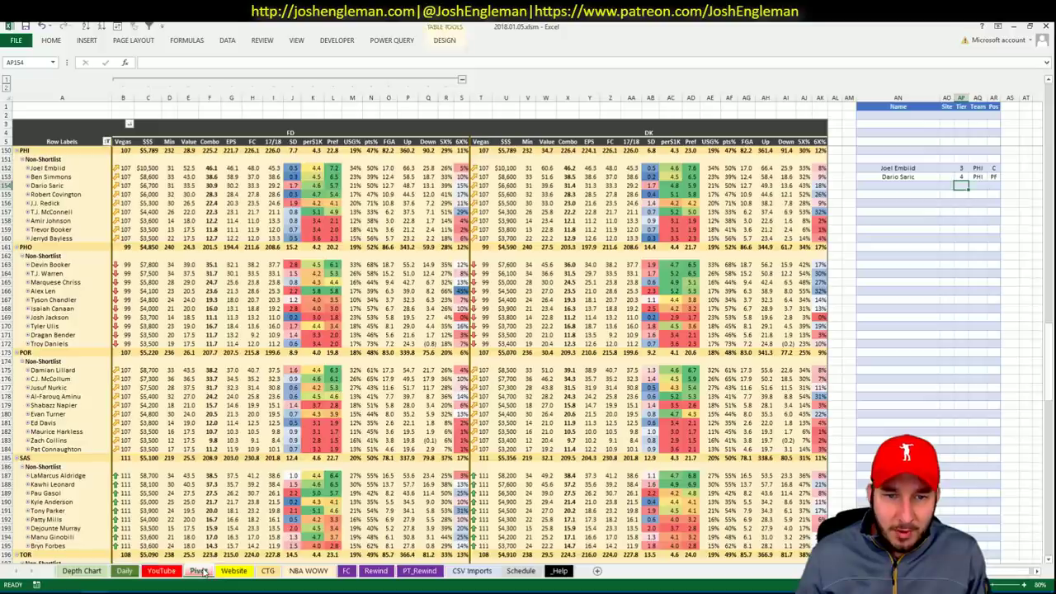
left_click(268, 571)
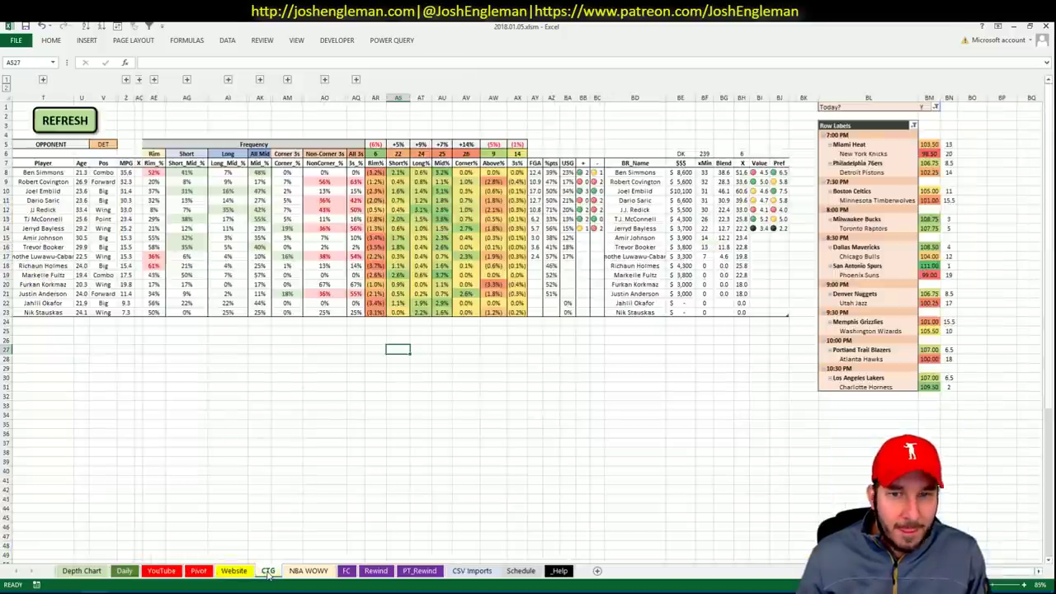
Step: Review the PHI players across the Pivot, CTG, Daily and YouTube sheets, comparing projections, shot matchups and recent game logs
left_click(199, 570)
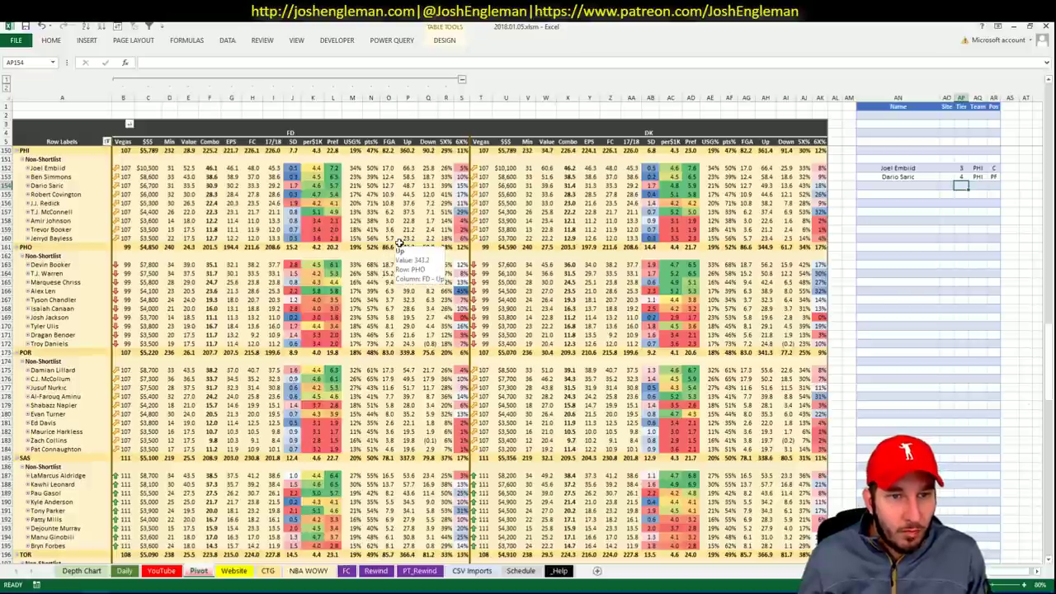
left_click(268, 571)
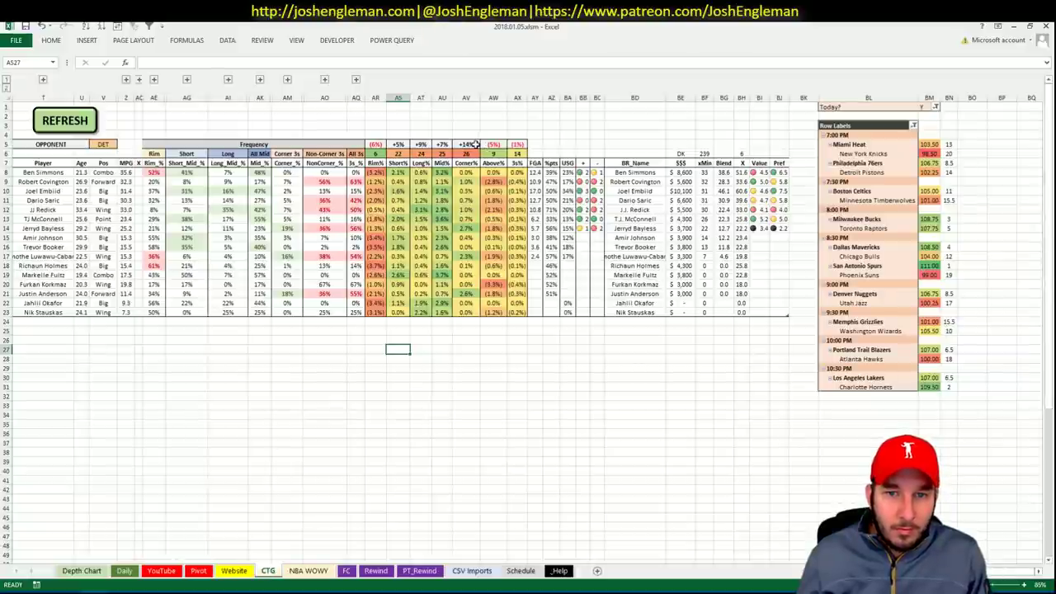
left_click(470, 181)
left_click(125, 562)
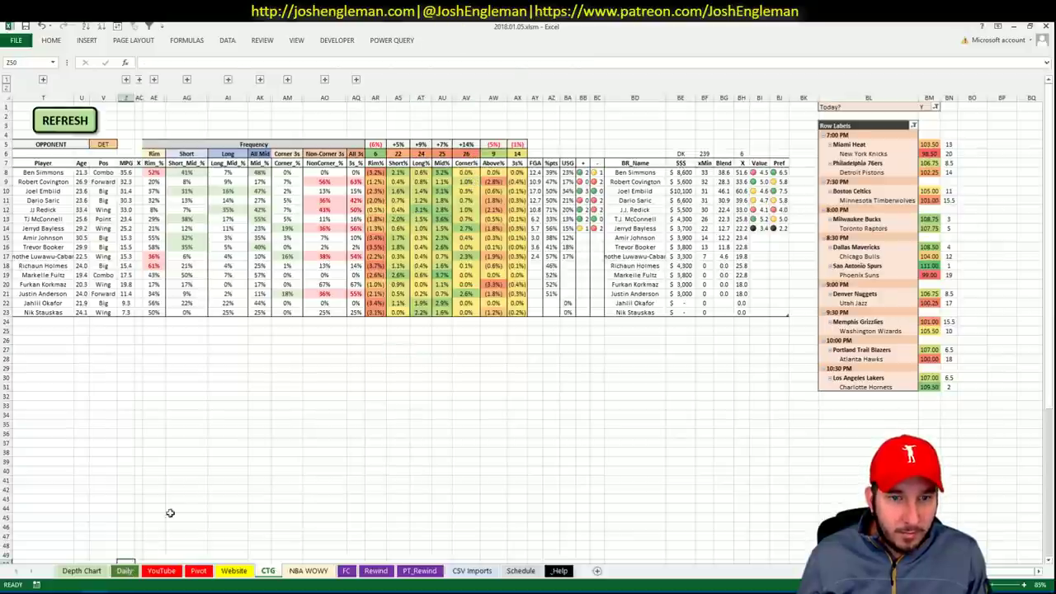
left_click(102, 572)
left_click(124, 571)
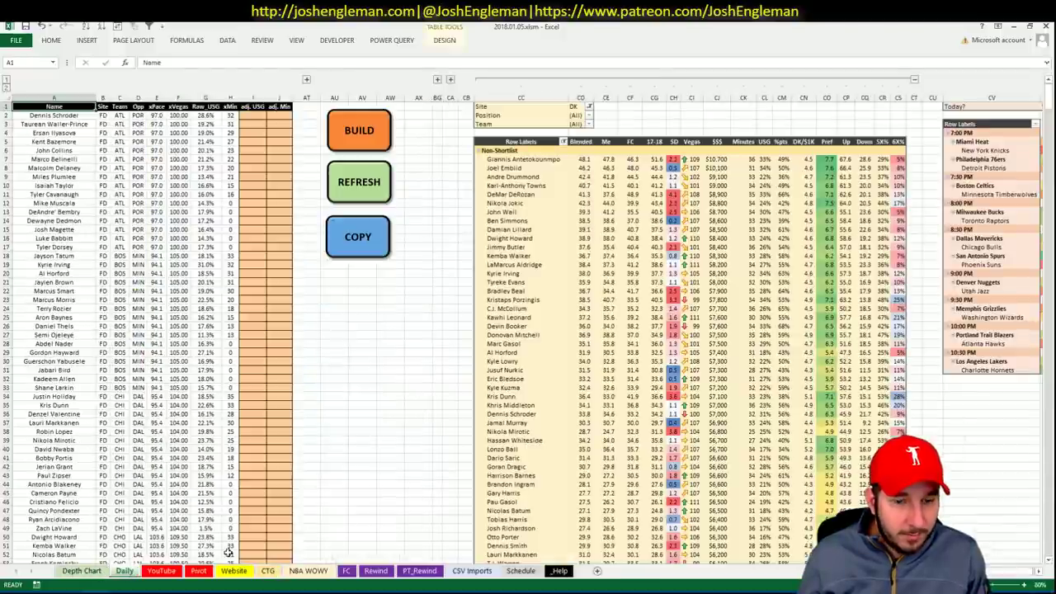
left_click(198, 571)
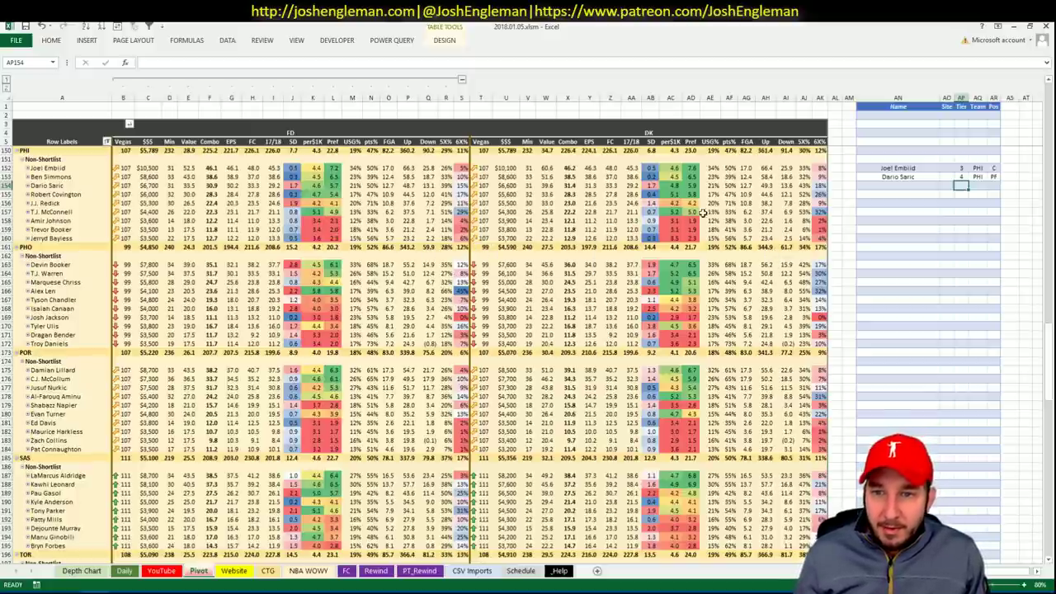
left_click(156, 570)
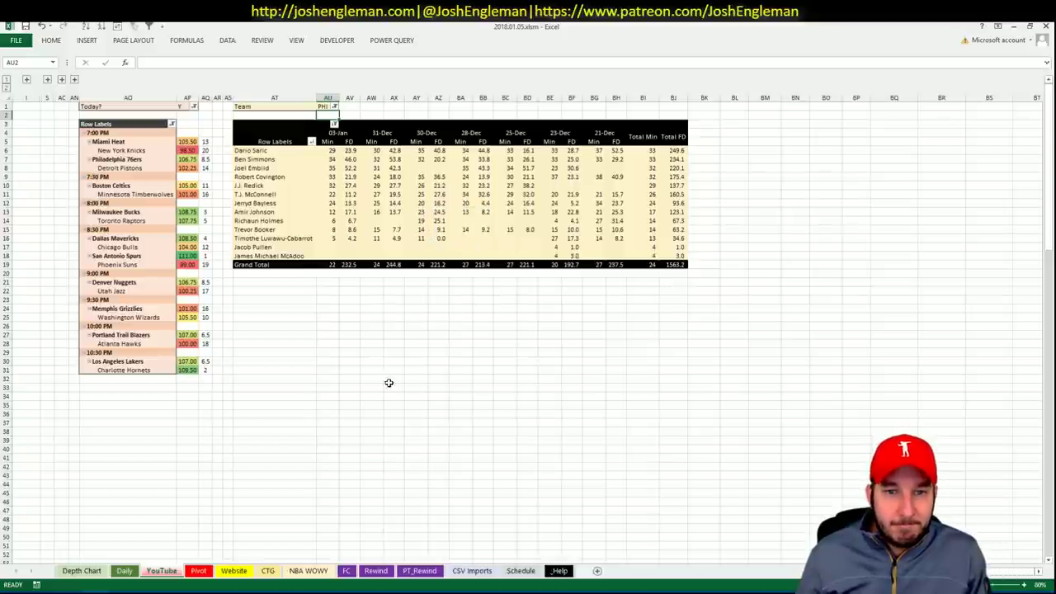
left_click(199, 571)
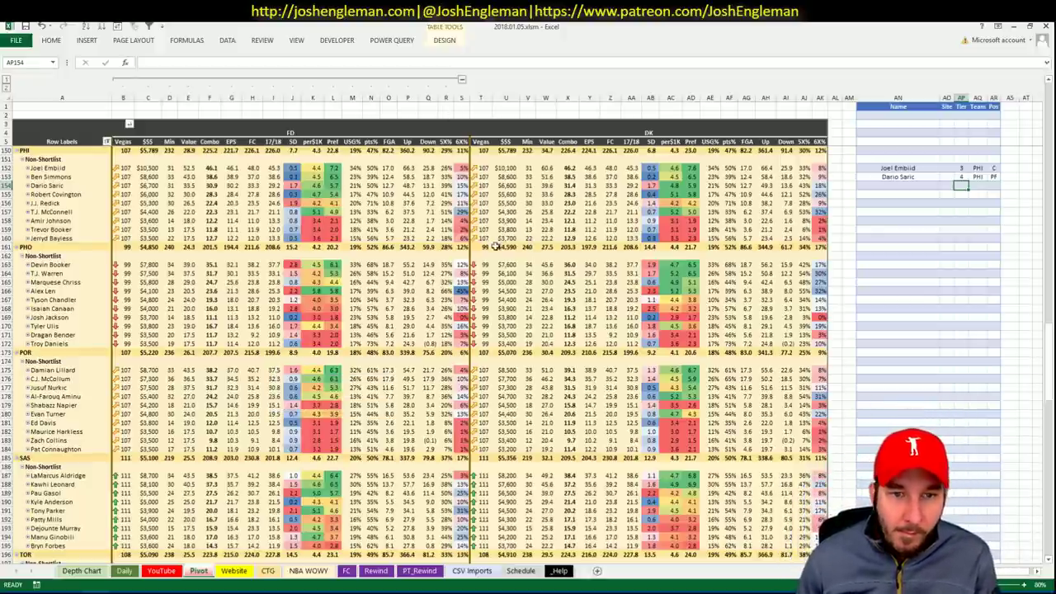
Step: Record T.J. McConnell as a tier 4 pick in the row below Dario Saric in the pick list
left_click(910, 186)
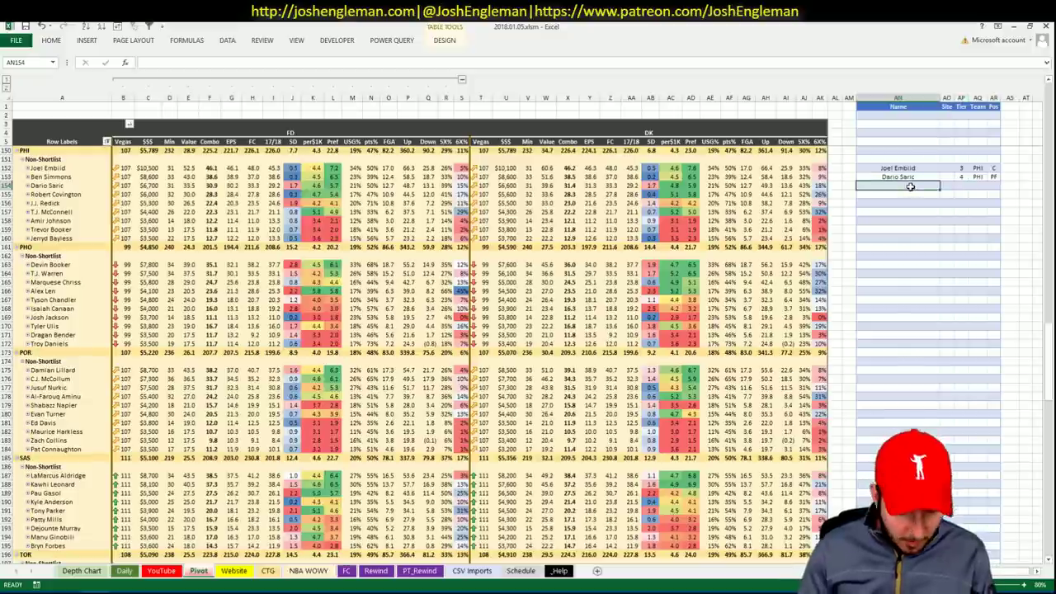
type("T.J. Mc")
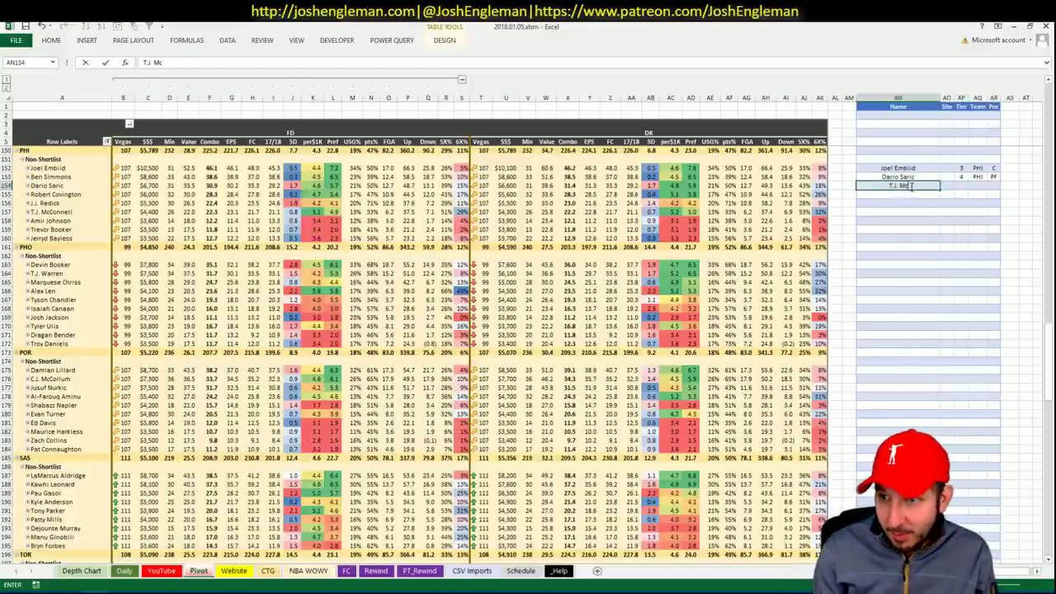
type("Connell")
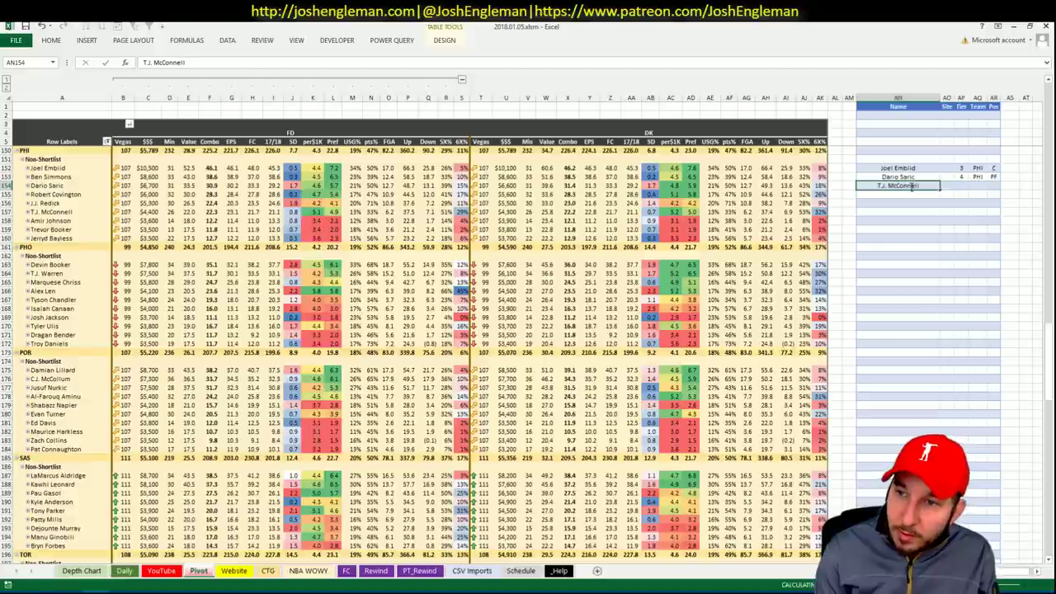
key("Tab")
key("Tab")
type("4")
key("Return")
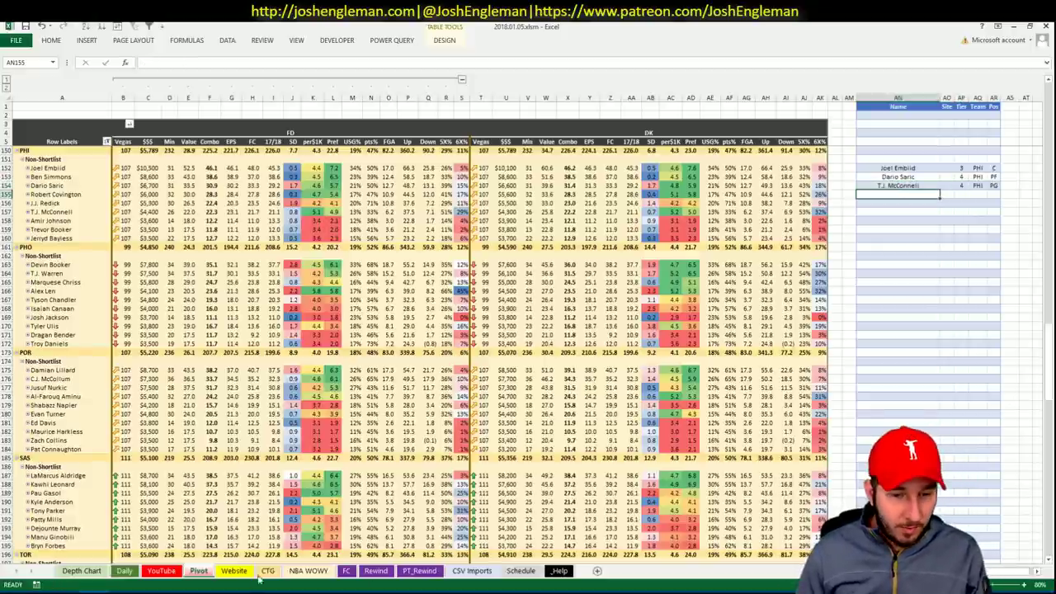
Step: Set the opponent on the CTG sheet to PHI
left_click(268, 570)
left_click(103, 145)
type("PHI")
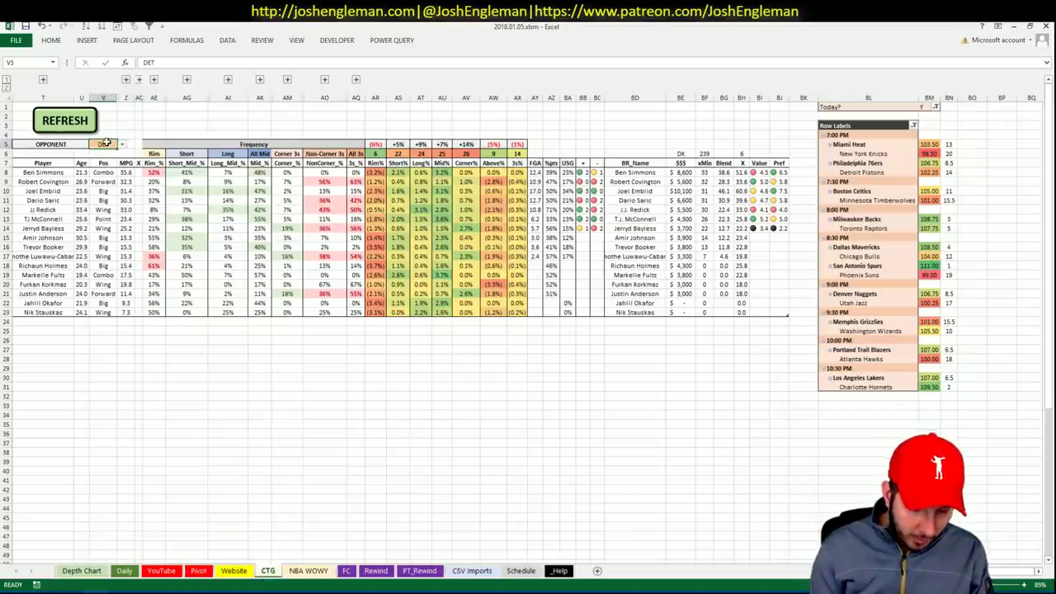
key("Return")
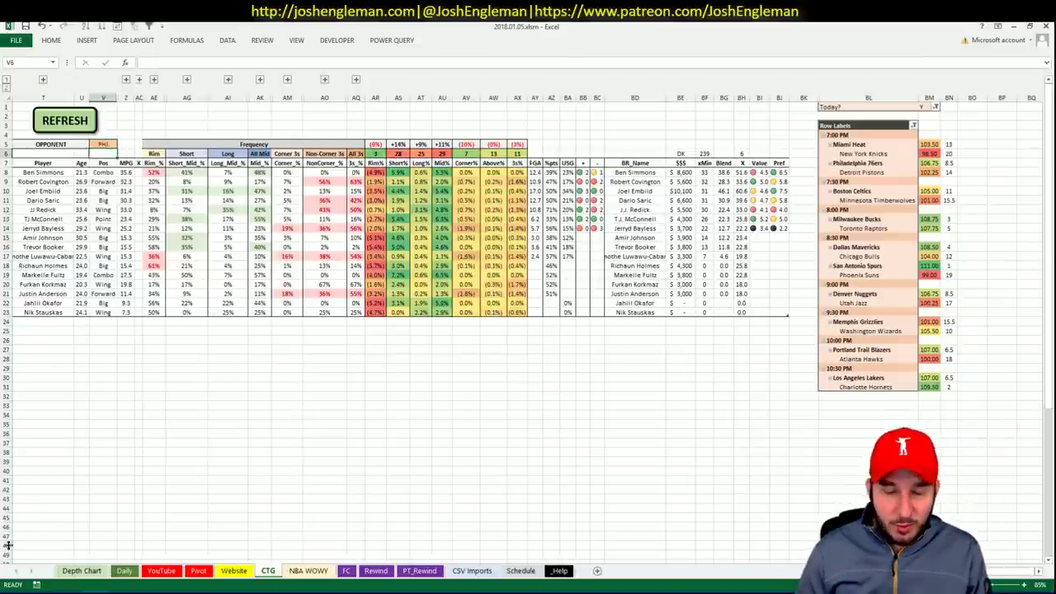
Step: Find the Pistons on Cleaning the Glass in the browser and bring their Shooting: Frequency player table into the workbook's CTG sheet
left_click(47, 569)
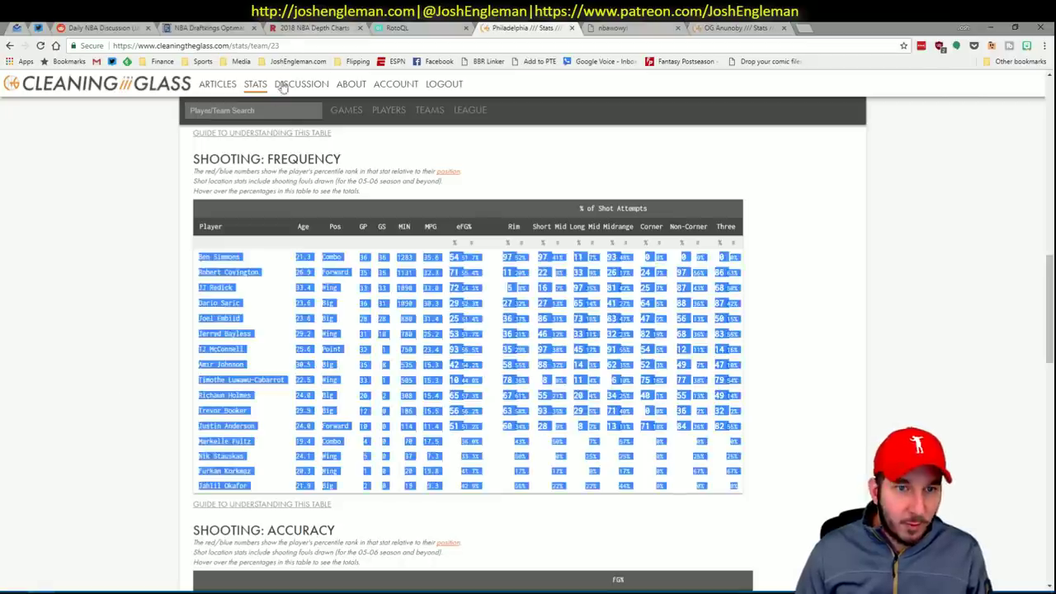
left_click(274, 111)
type("pistons")
key("Return")
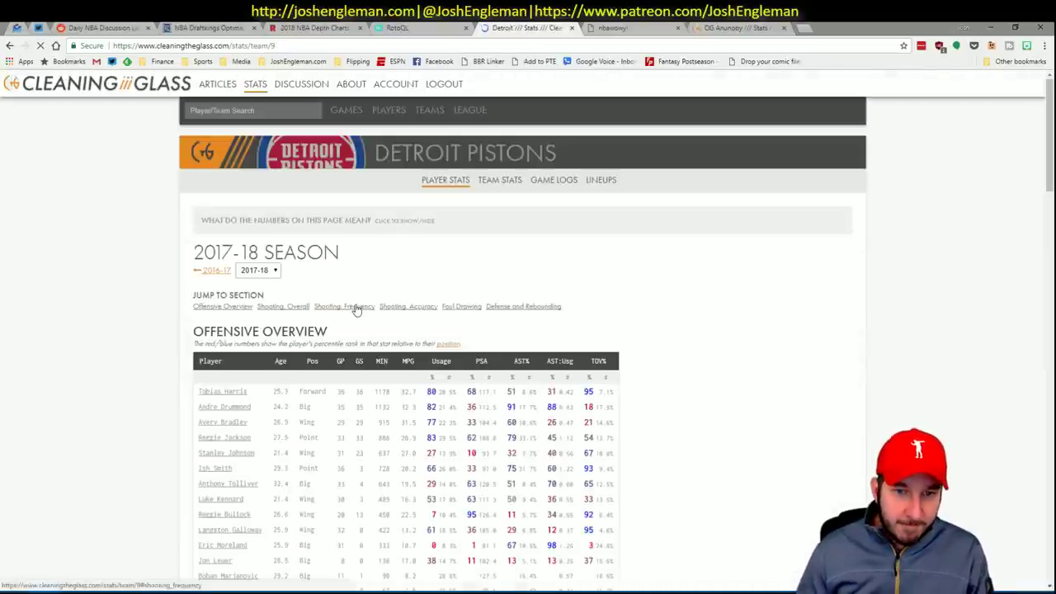
left_click(354, 309)
left_click_drag(724, 476, 207, 256)
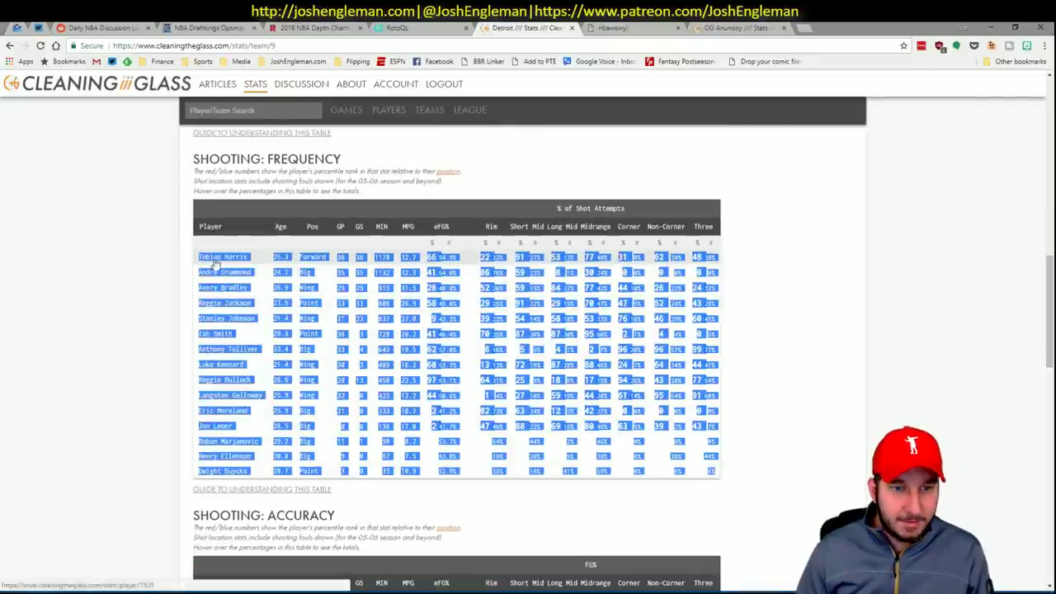
key("alt+Tab")
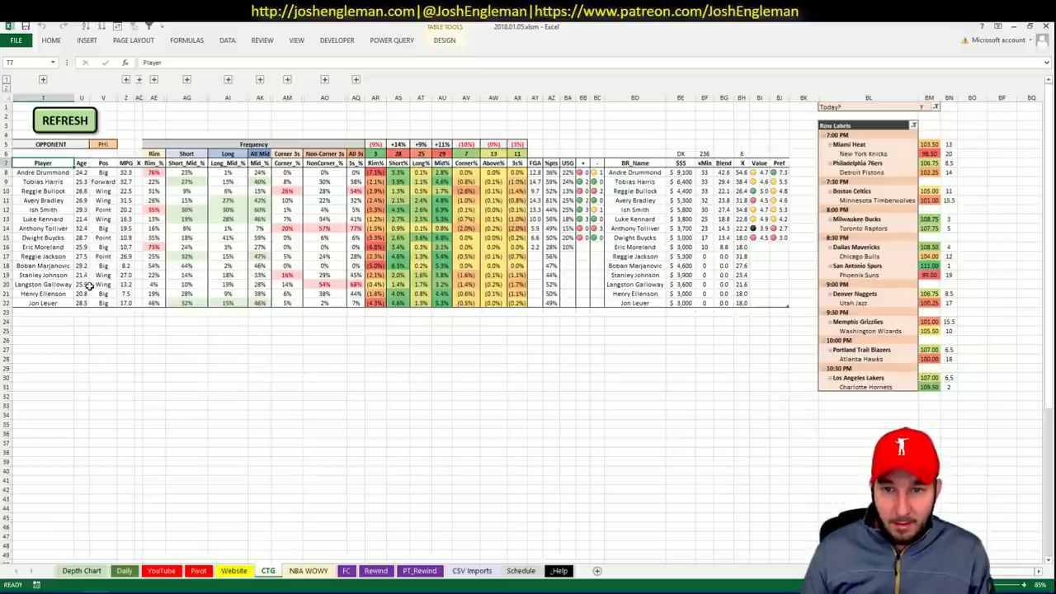
Step: Compare the DET group's projections on the Pivot sheet with the Pistons' shot matchups on the CTG sheet
left_click(198, 571)
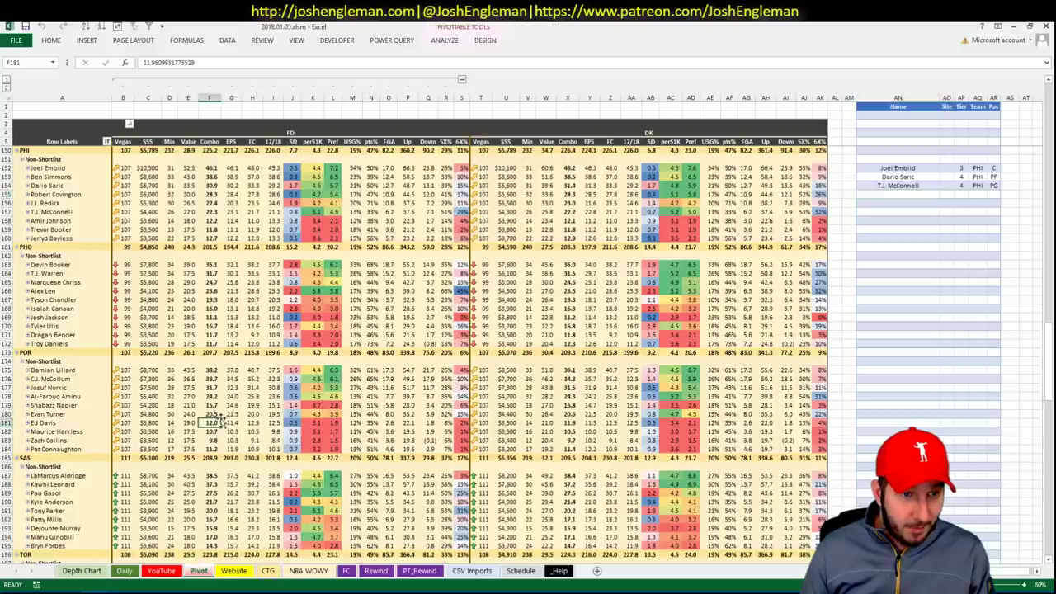
scroll(222, 421, "up", 20)
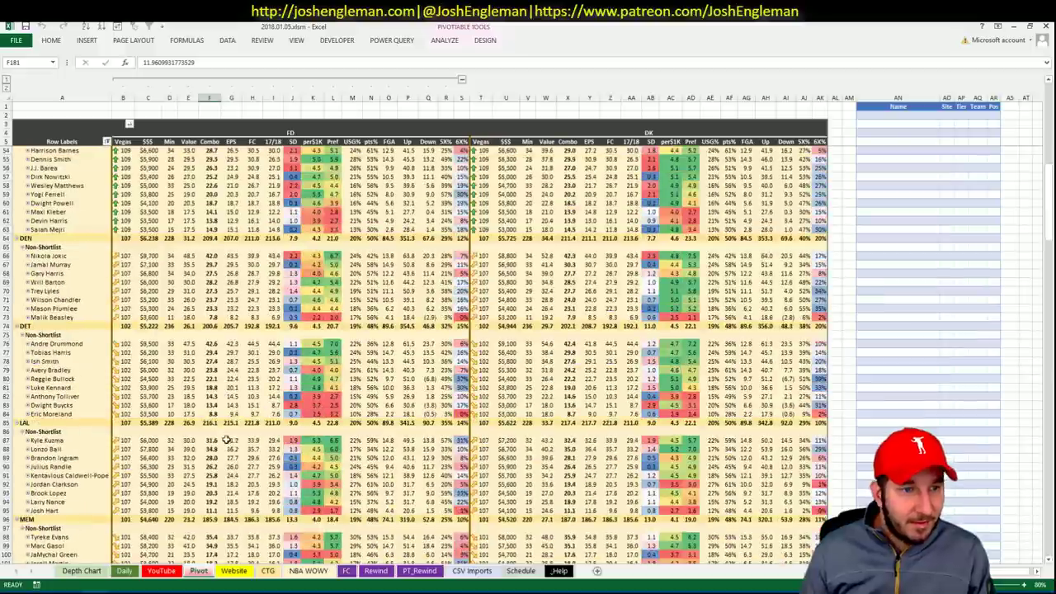
scroll(229, 437, "down", 7)
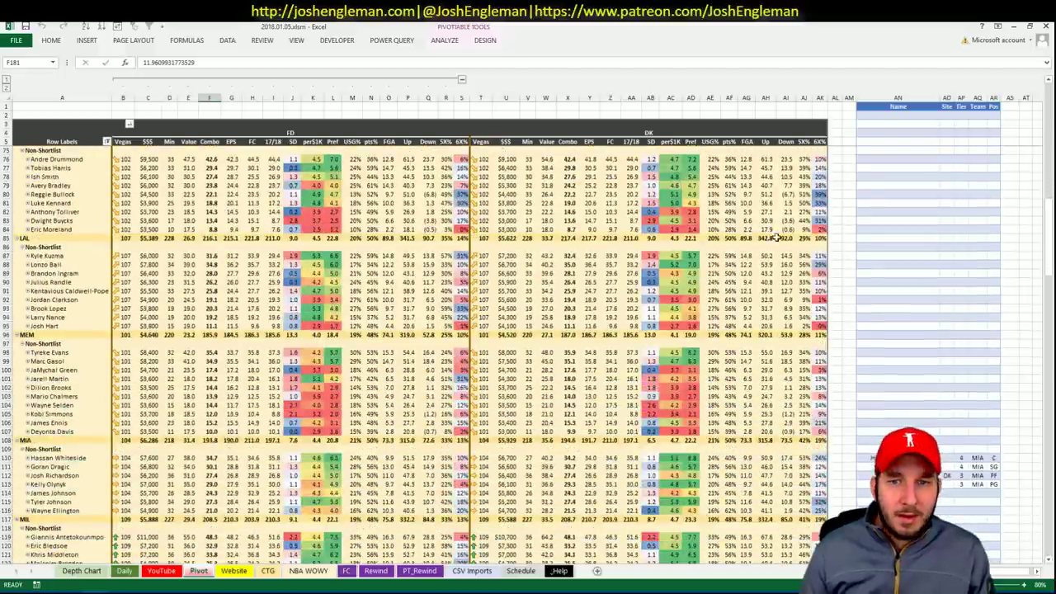
left_click(1049, 81)
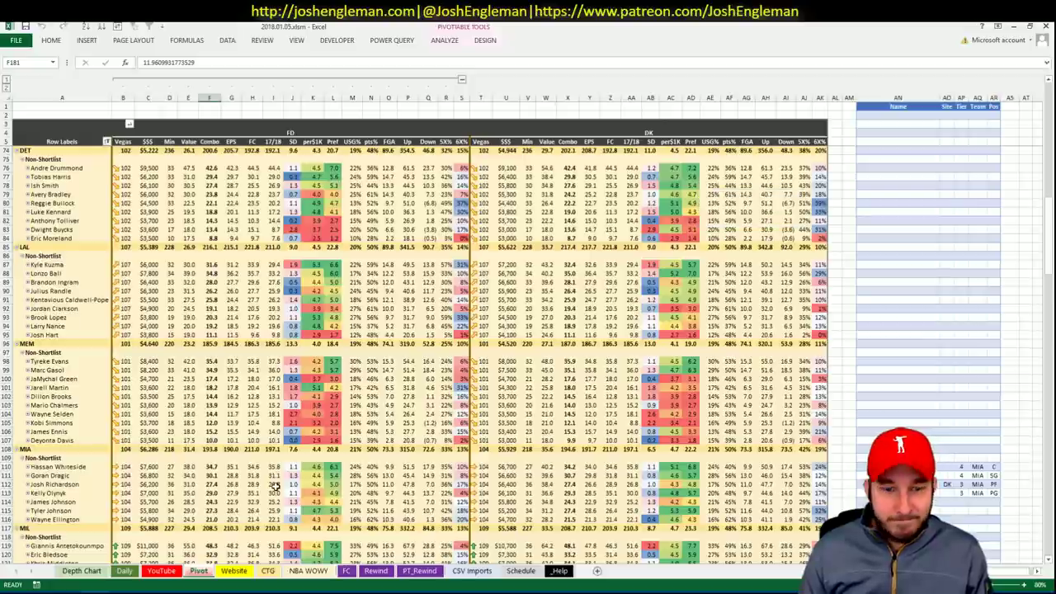
left_click(268, 571)
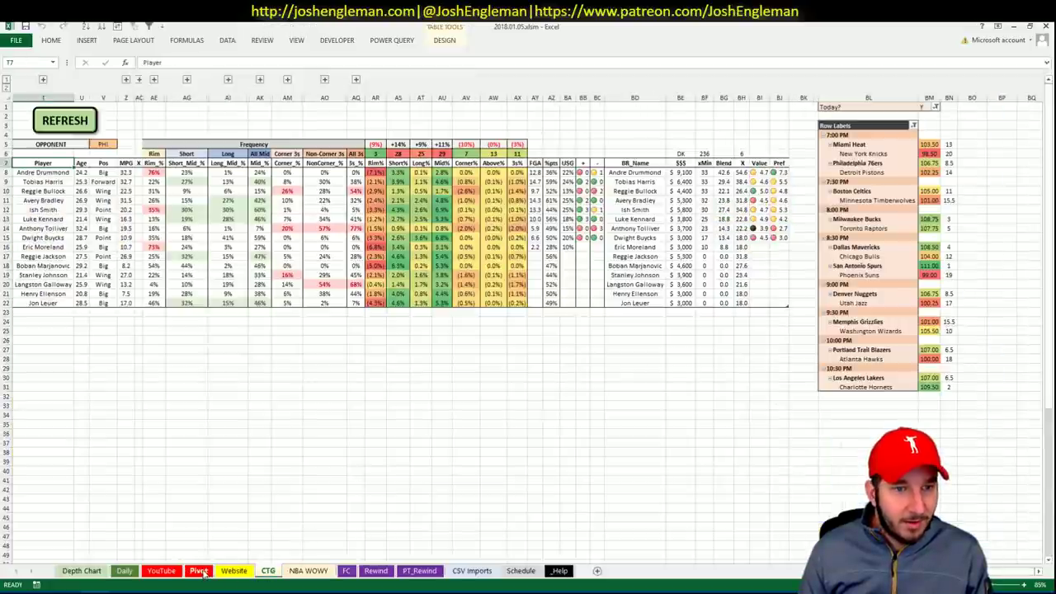
left_click(199, 571)
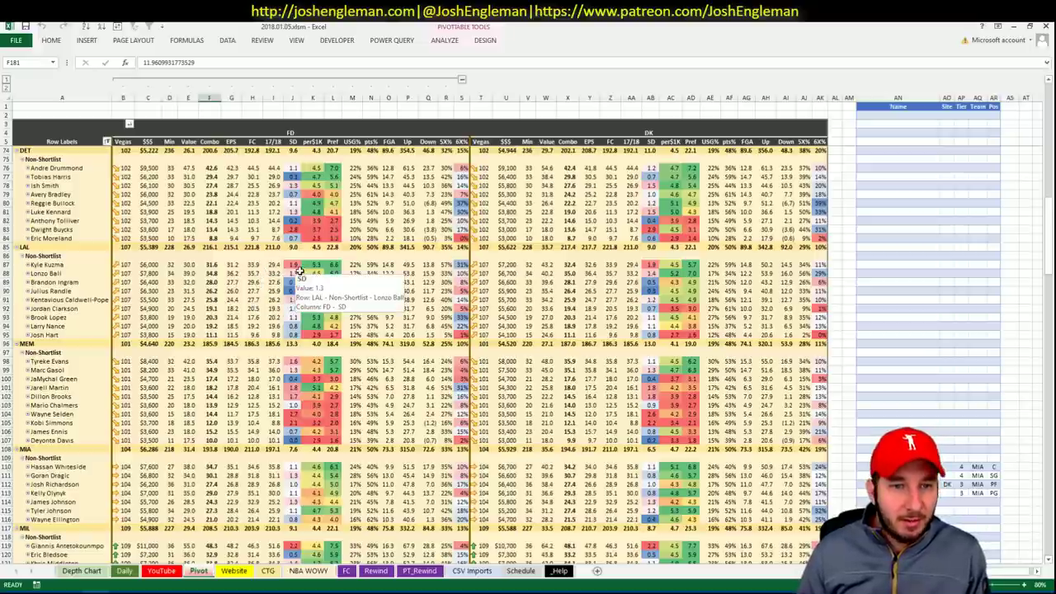
Step: Filter the game log on the YouTube sheet to team DET
left_click(162, 571)
left_click(323, 107)
type("DET")
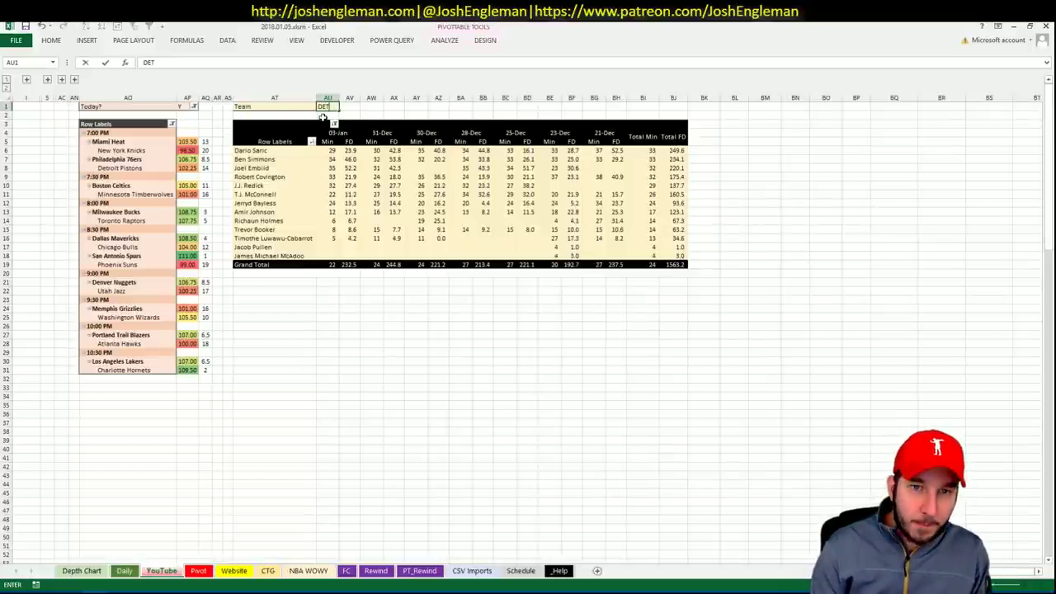
key("Return")
key("Return")
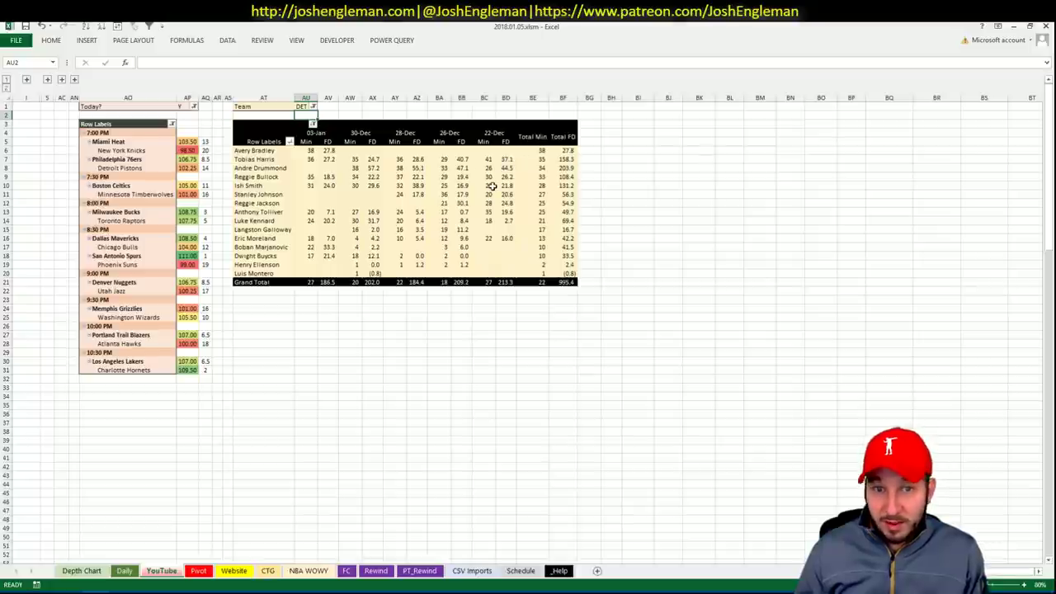
Step: Record Tobias Harris as a tier 4 pick in the Pivot sheet's pick list, on the first player row of the DET group
left_click(198, 570)
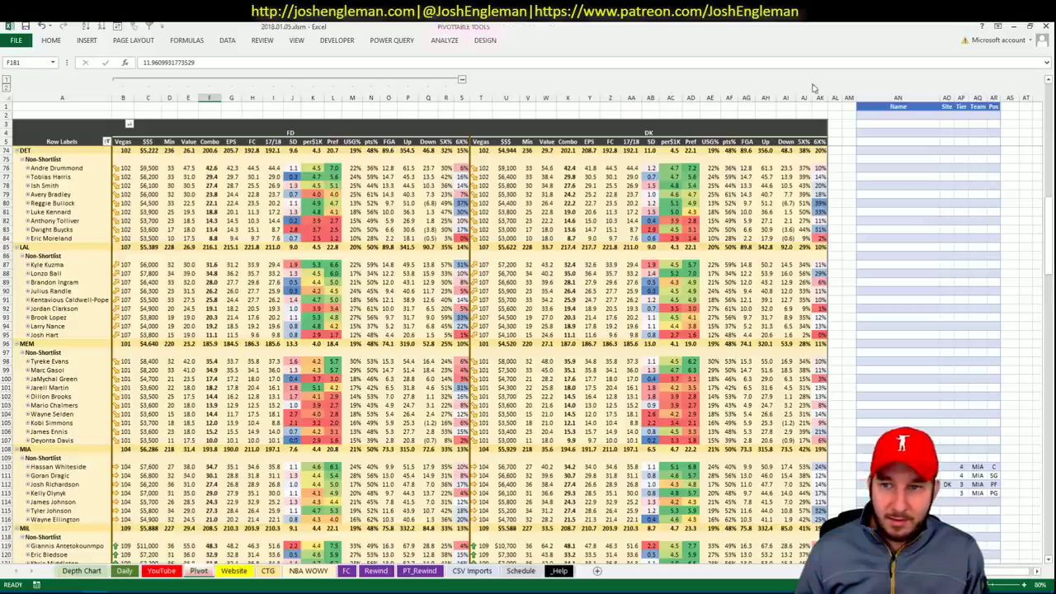
left_click(874, 170)
type("To")
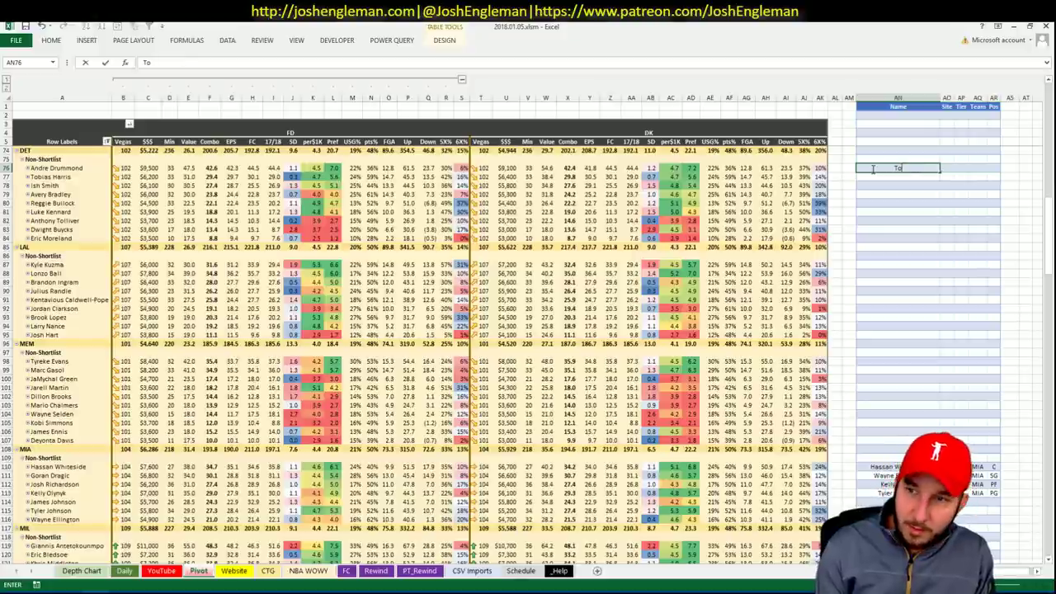
type("pias")
left_click(872, 169)
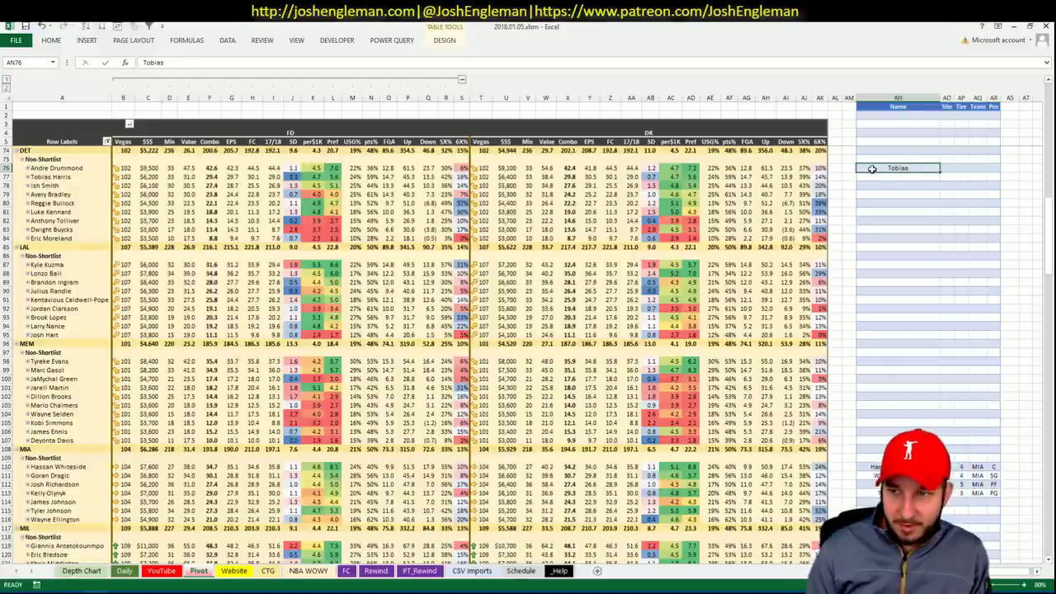
type("Ty")
type("as Harris")
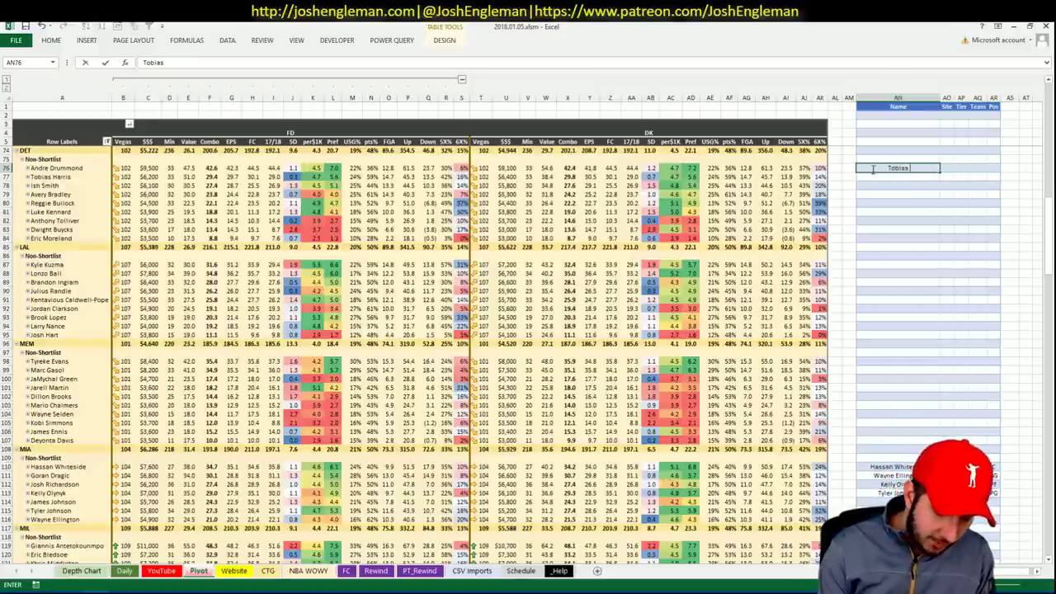
key("Return")
key("Right")
key("Right")
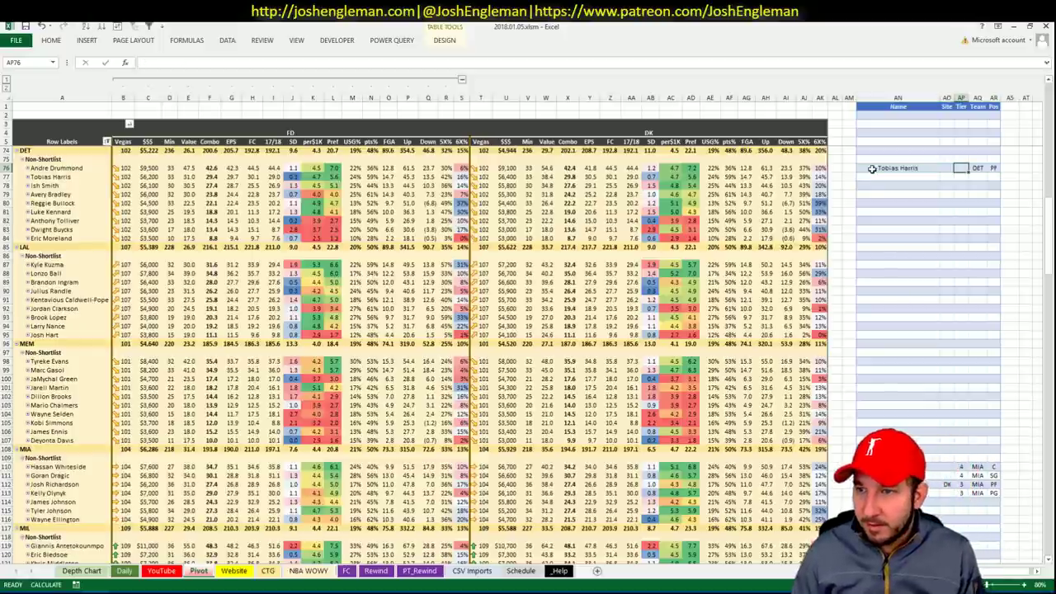
type("4")
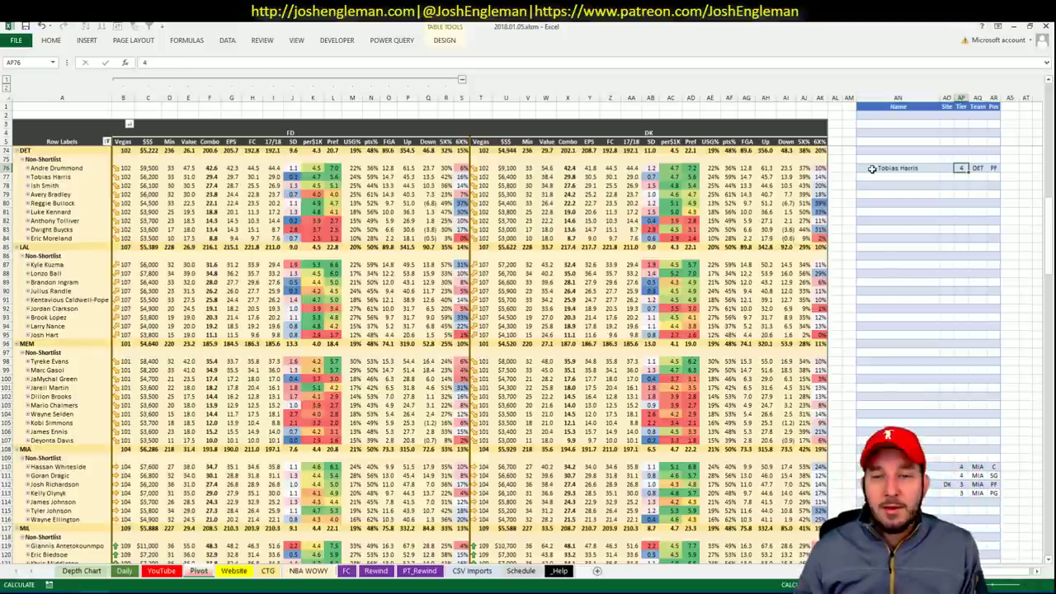
key("Return")
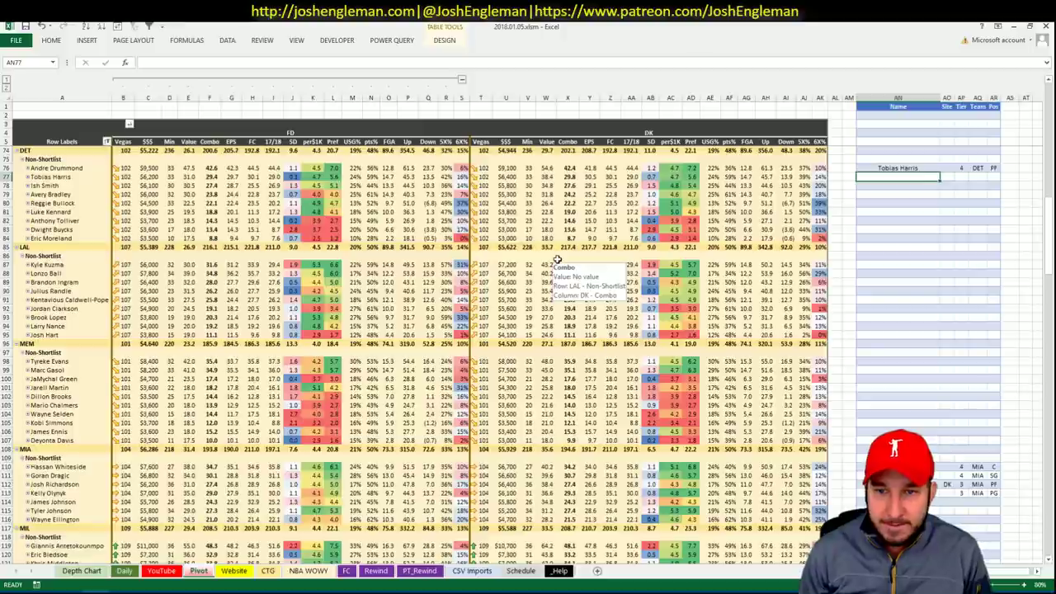
Step: Recheck the DET players' recent minutes and FD points on the YouTube sheet and return to the Pivot sheet
left_click(195, 572)
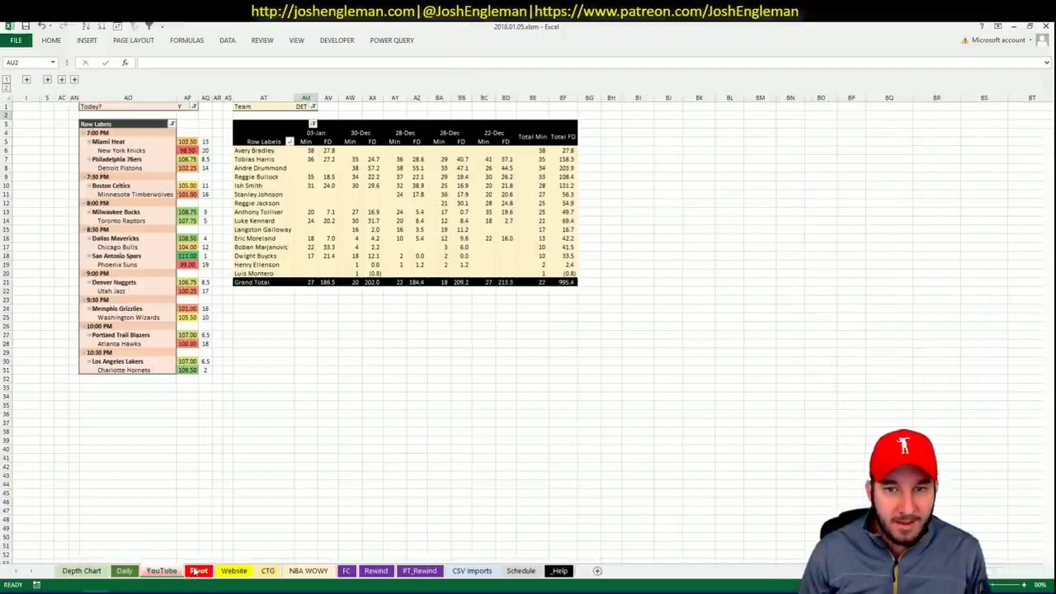
key("ctrl+Page_Up")
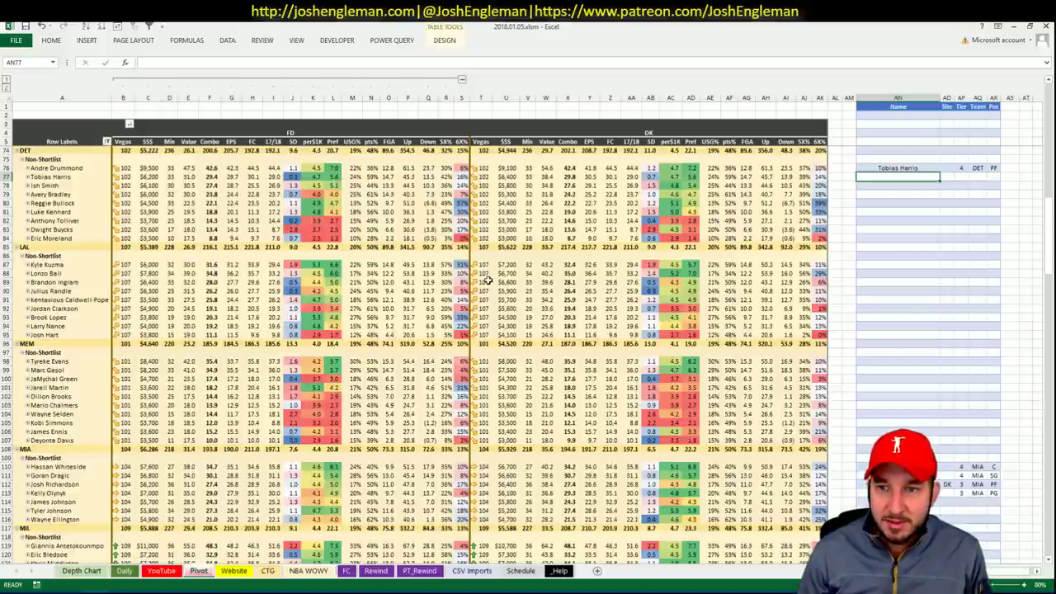
mouse_move(489, 281)
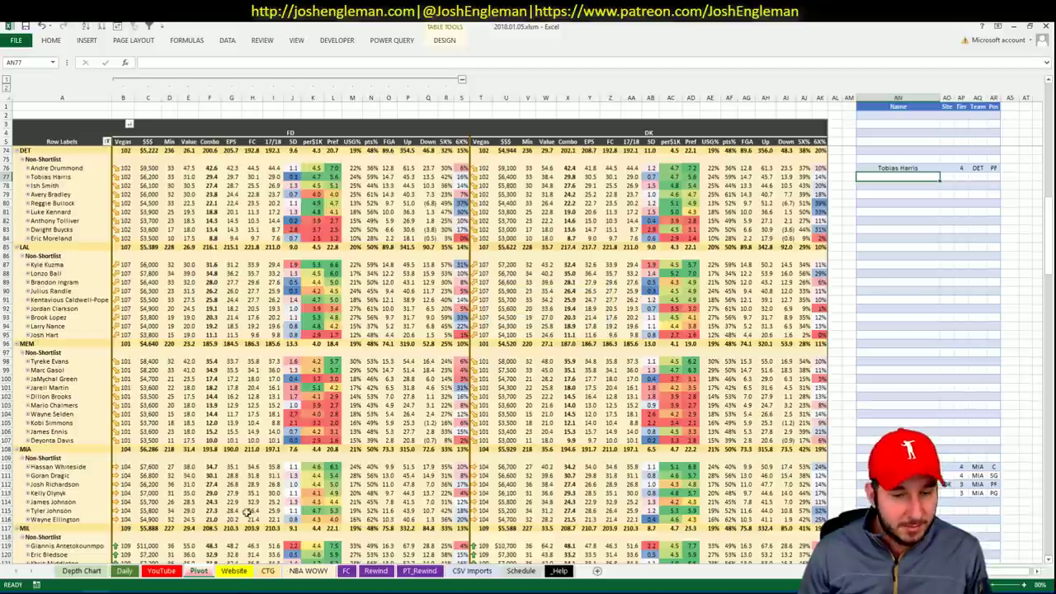
Step: Set the opponent on the CTG sheet to MIN
left_click(268, 570)
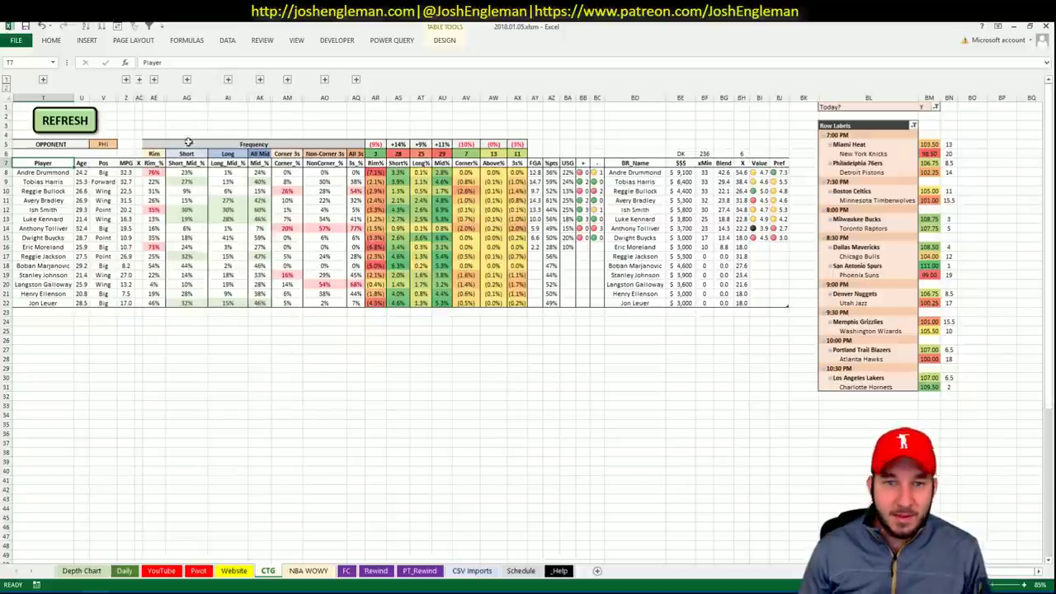
left_click(102, 144)
type("MIN")
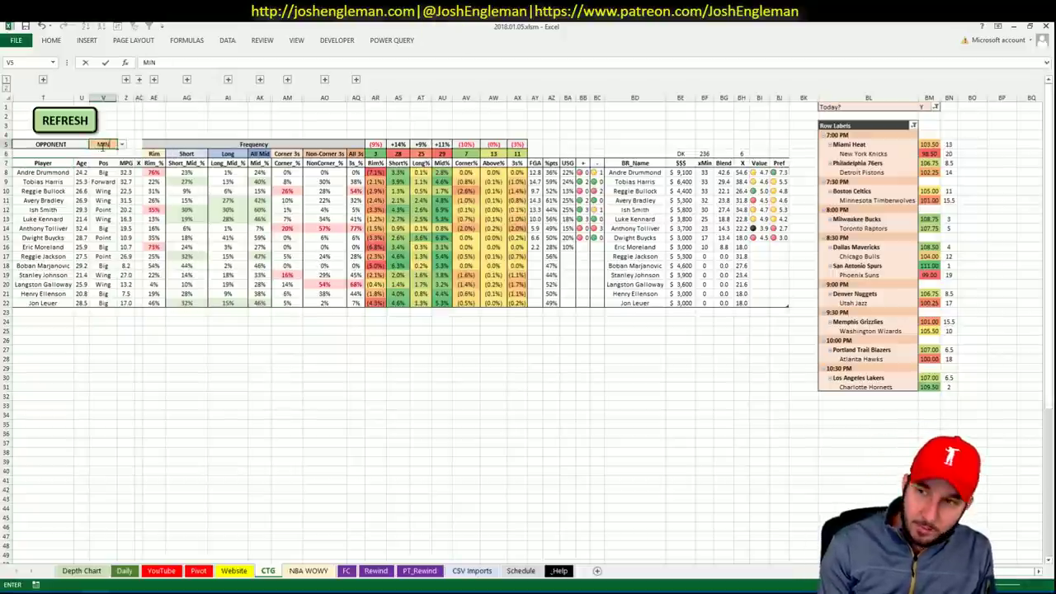
key("Return")
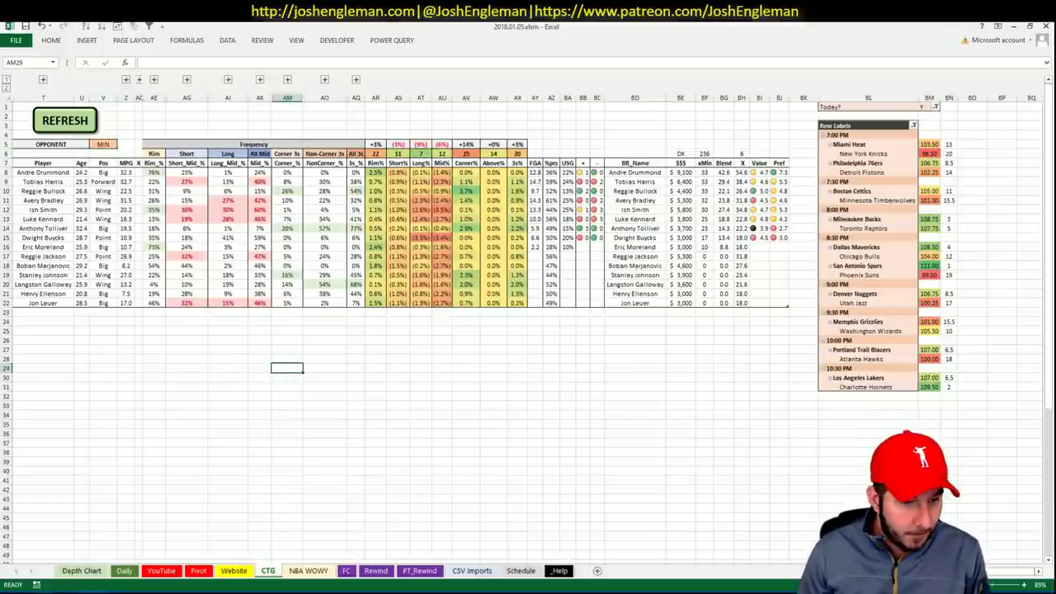
Step: Switch to the Cleaning the Glass page in the browser and open the Boston Celtics team stats
key("alt+Tab")
left_click(284, 114)
type("celti")
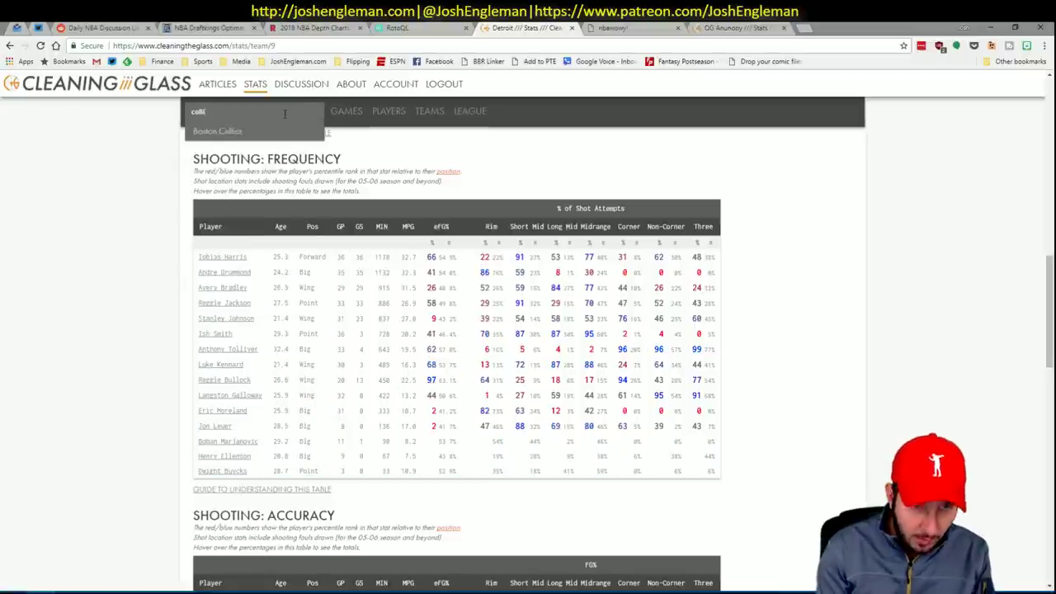
key("Down")
key("Return")
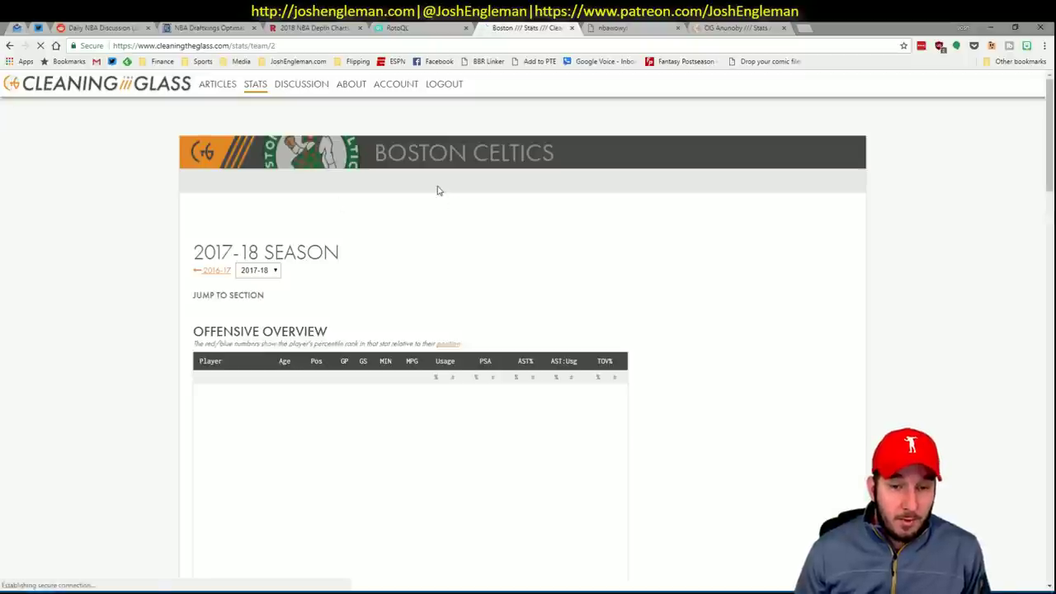
Step: Copy all player rows of the Celtics' Shooting: Frequency table and refresh the Excel workbook's CTG sheet with them
scroll(429, 207, "down", 2)
scroll(356, 204, "down", 8)
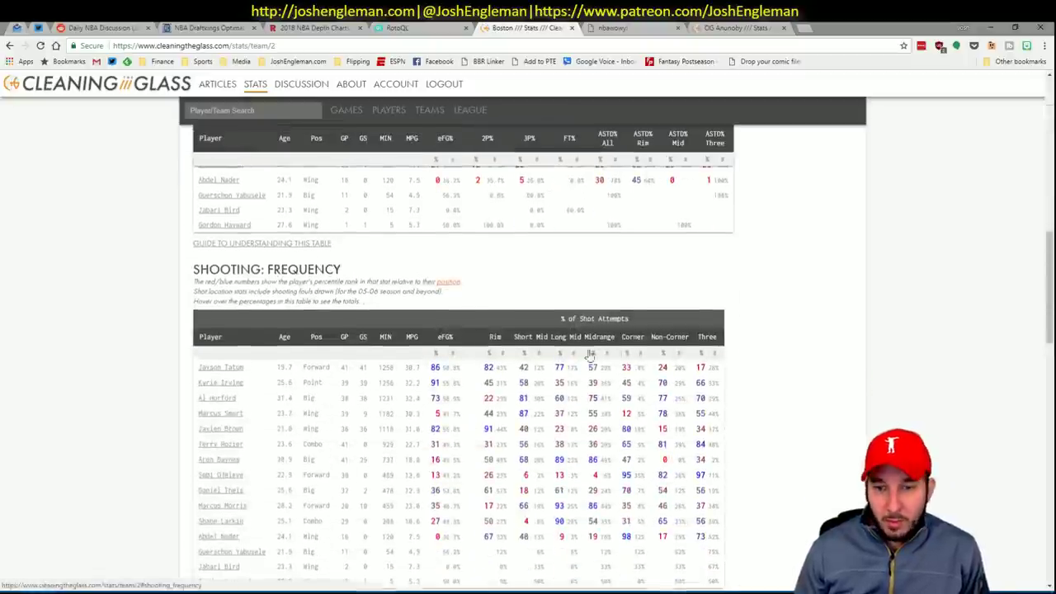
scroll(695, 392, "down", 2)
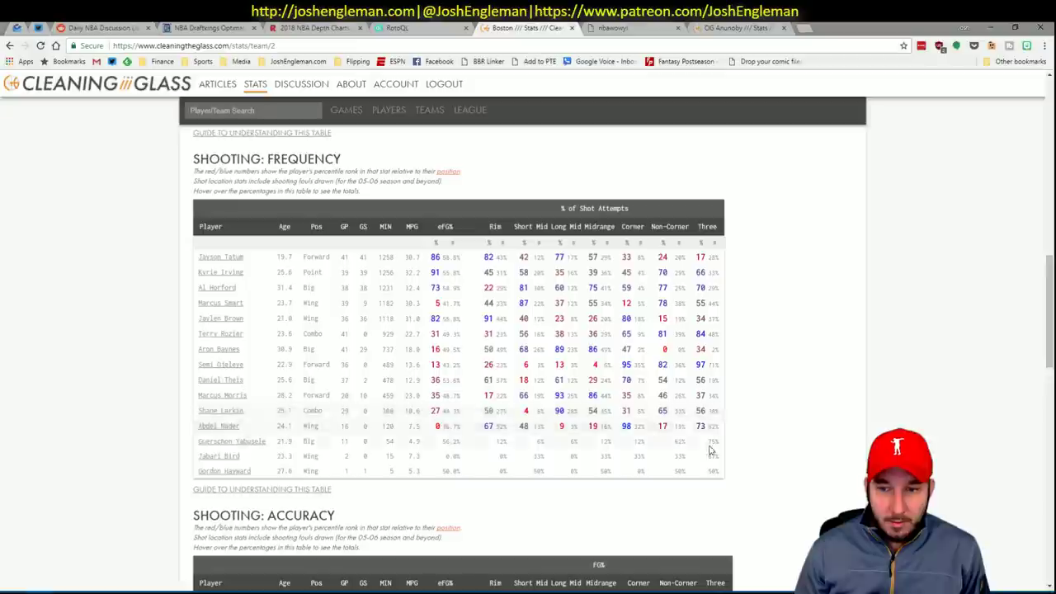
left_click_drag(717, 472, 200, 257)
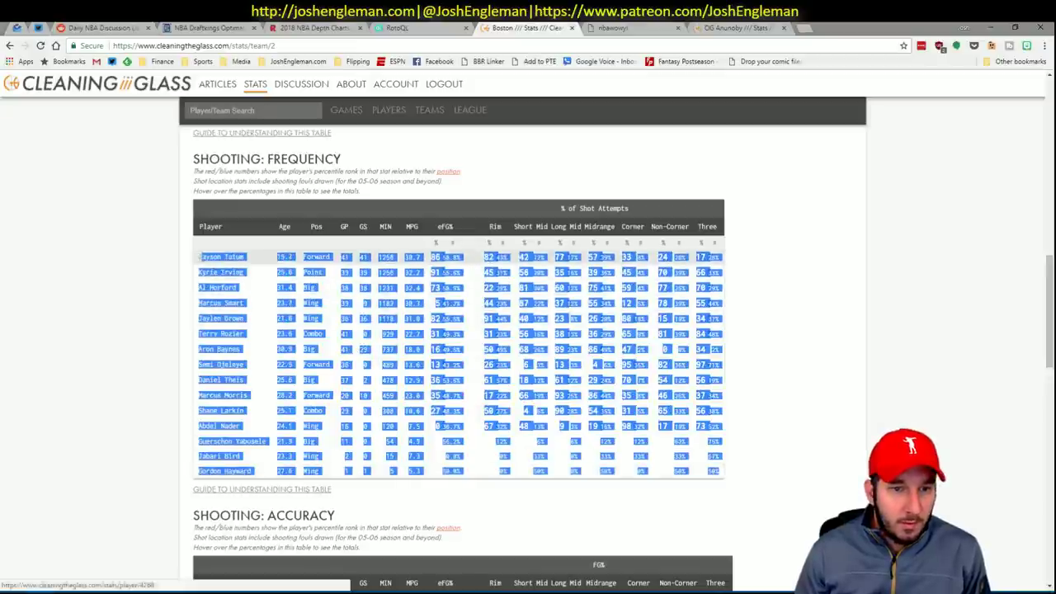
key("alt+Tab")
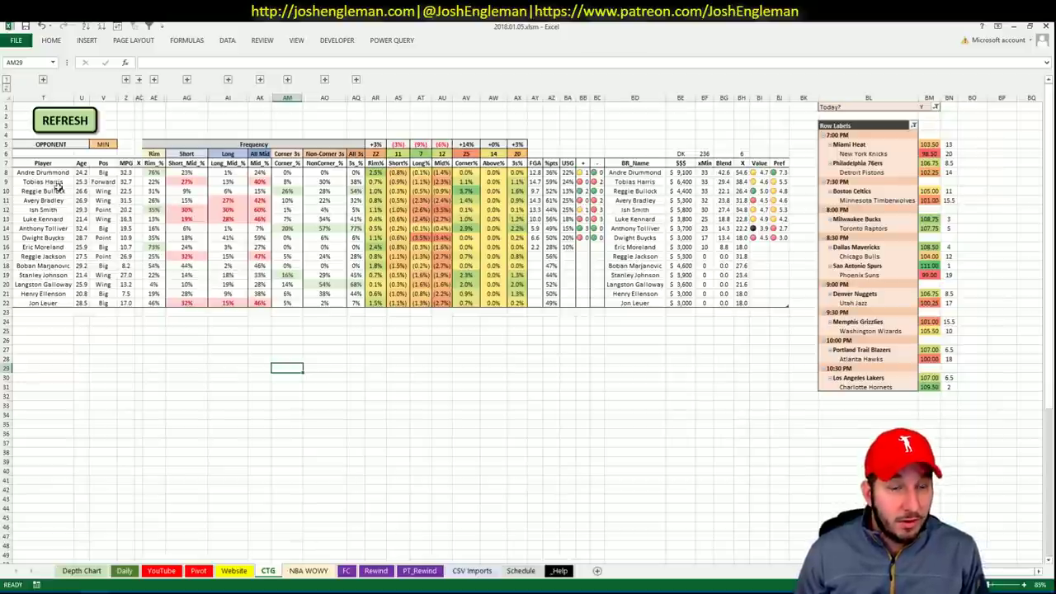
left_click(74, 117)
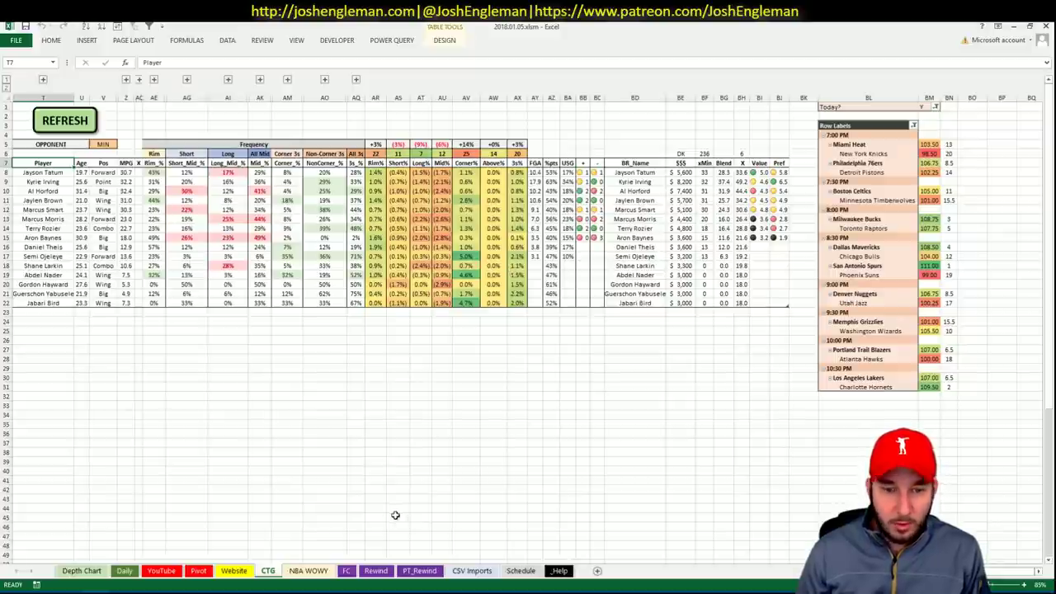
Step: Locate the BOS group on the Pivot sheet and review its players' FD and DK projections
left_click(198, 570)
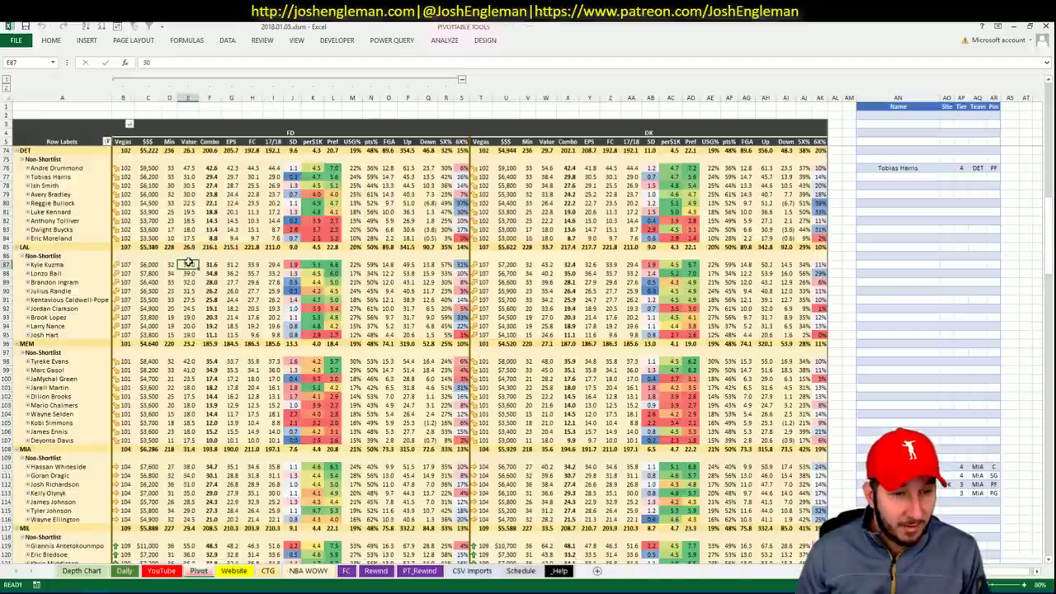
scroll(189, 263, "down", 7)
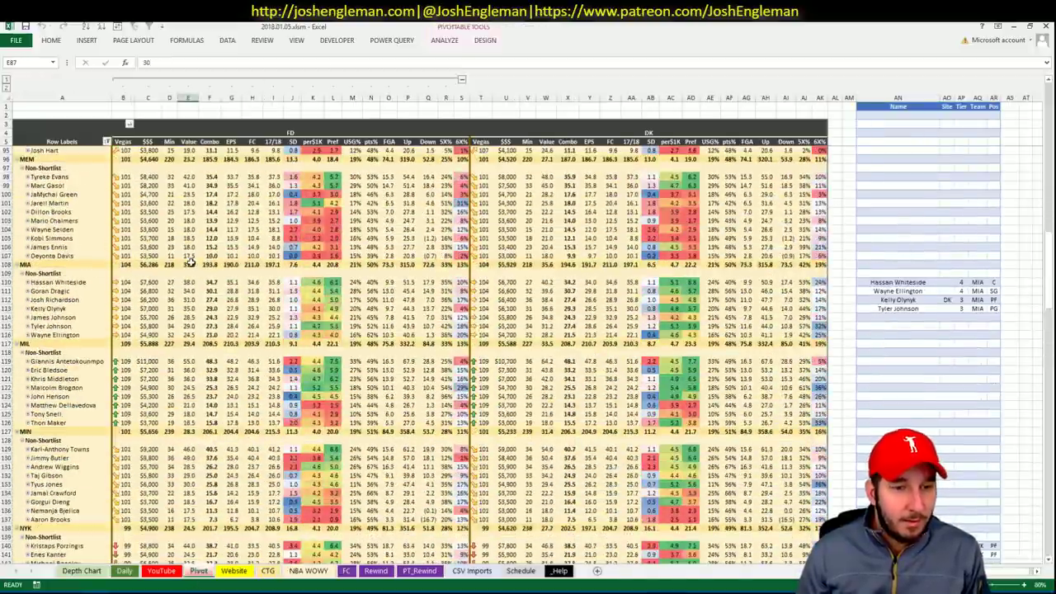
scroll(189, 262, "up", 20)
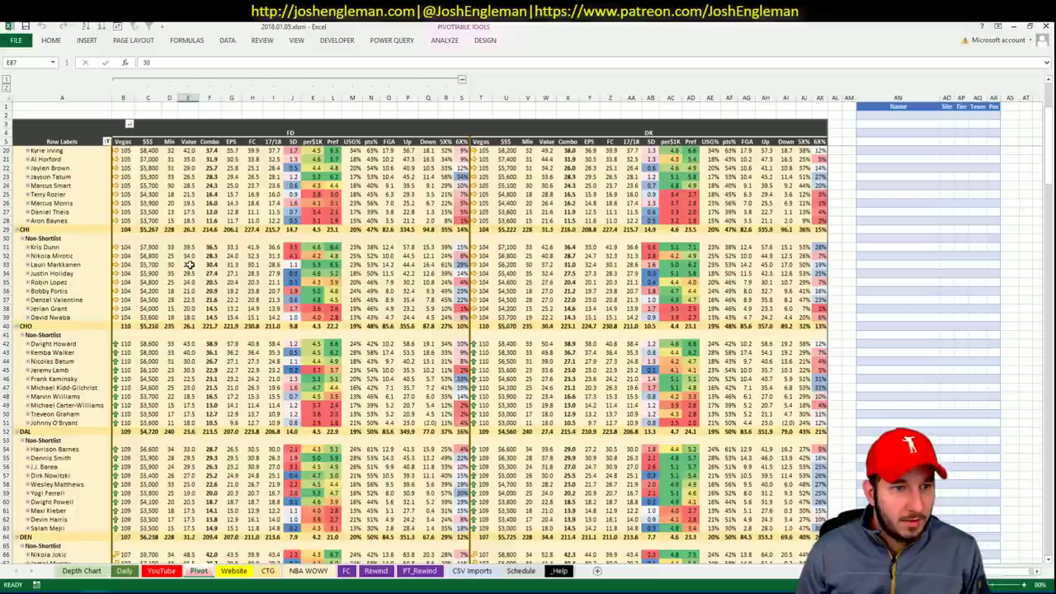
scroll(189, 262, "down", 3)
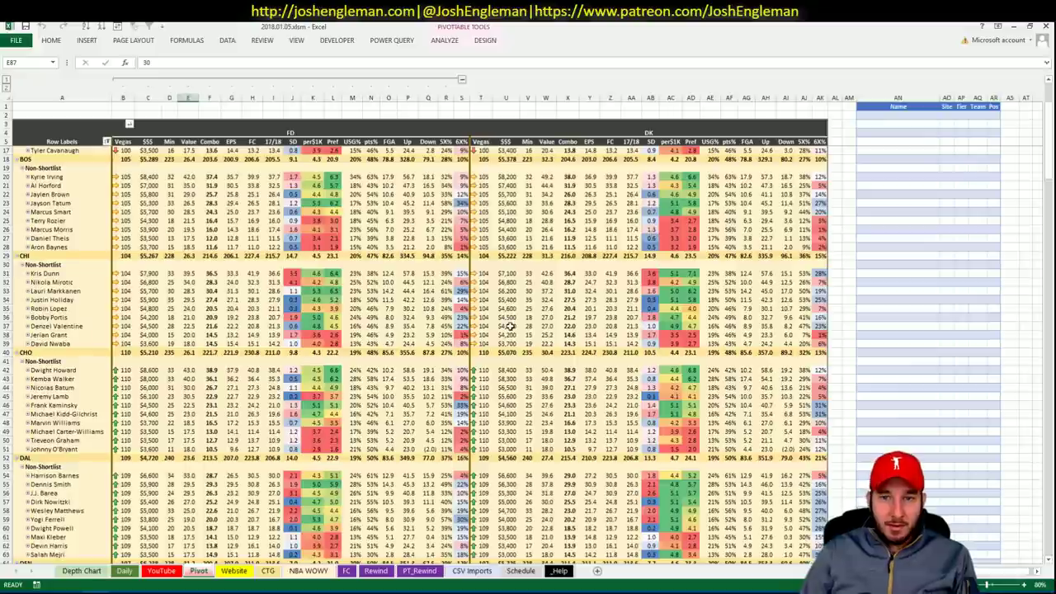
Step: Filter the game log on the YouTube sheet to team BOS
left_click(162, 571)
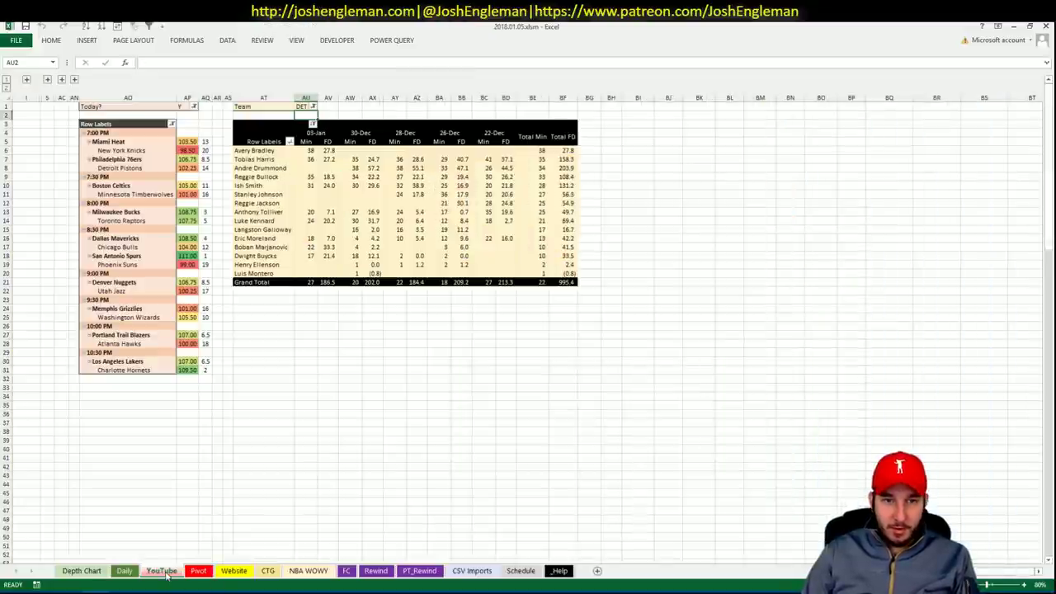
key("Up")
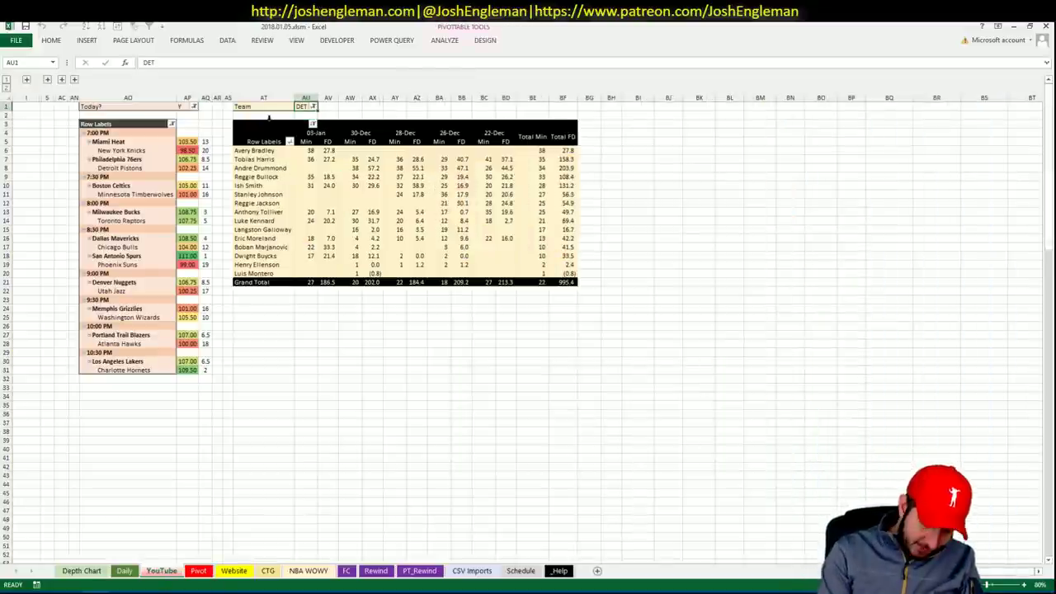
type("BOS")
key("Return")
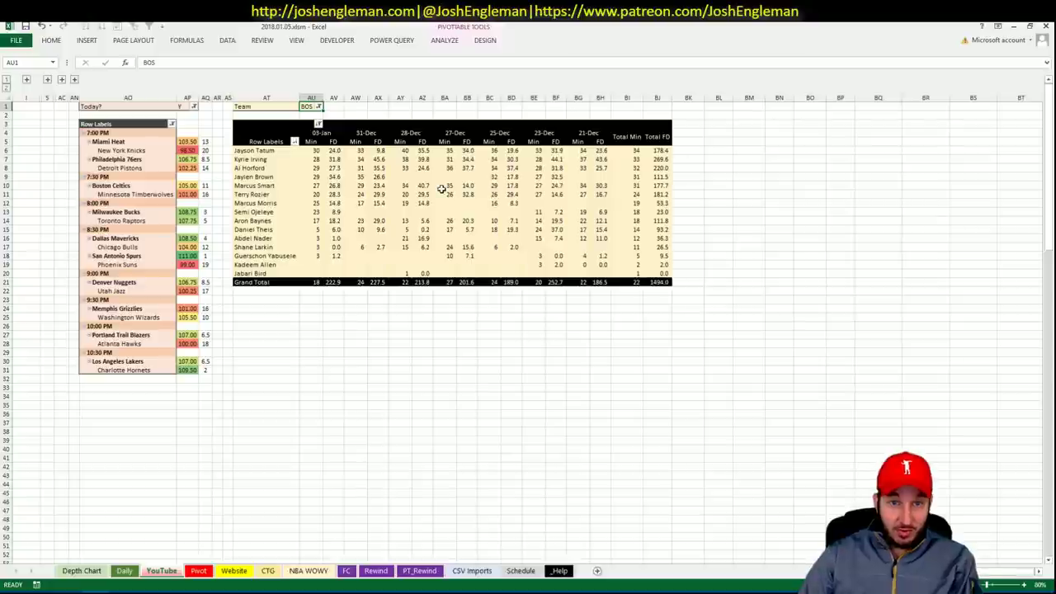
Step: Review Kyrie Irving's FD points game by game from 31-Dec back to 21-Dec in the game log
left_click(379, 160)
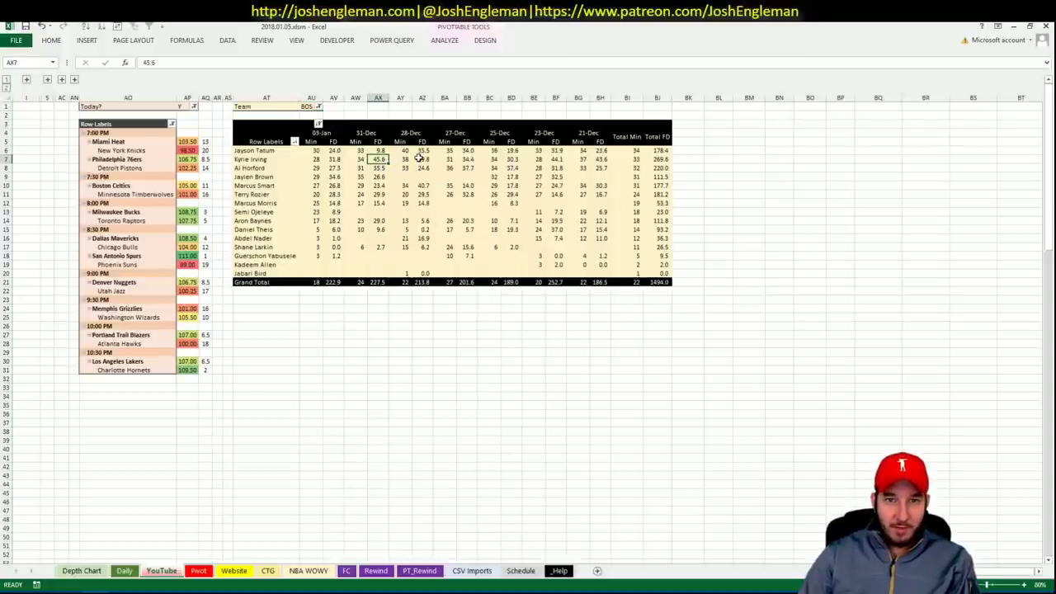
left_click(420, 159)
left_click(467, 158)
left_click(515, 161)
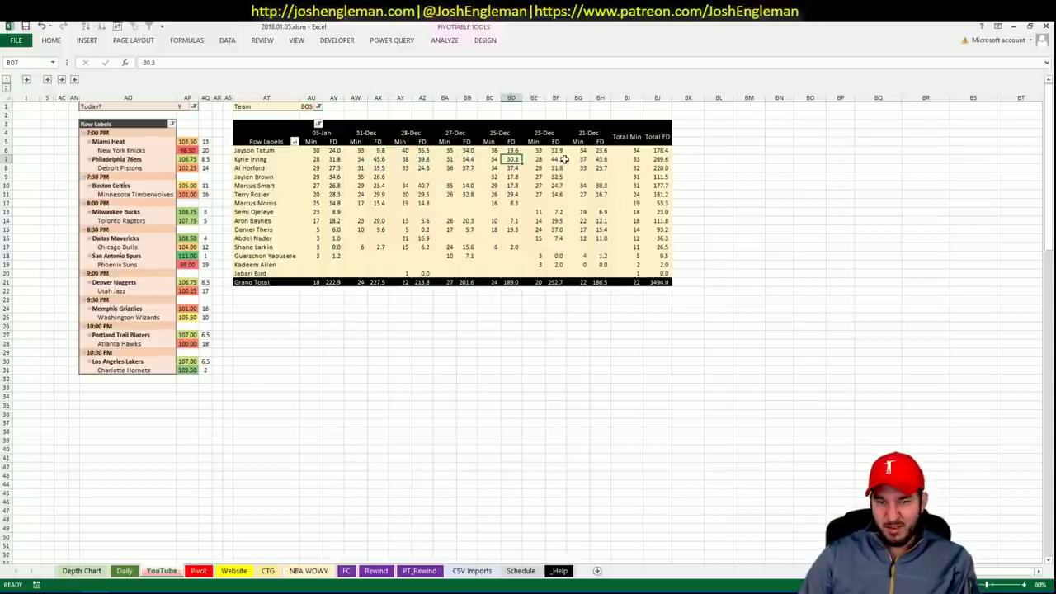
left_click(560, 160)
left_click(600, 159)
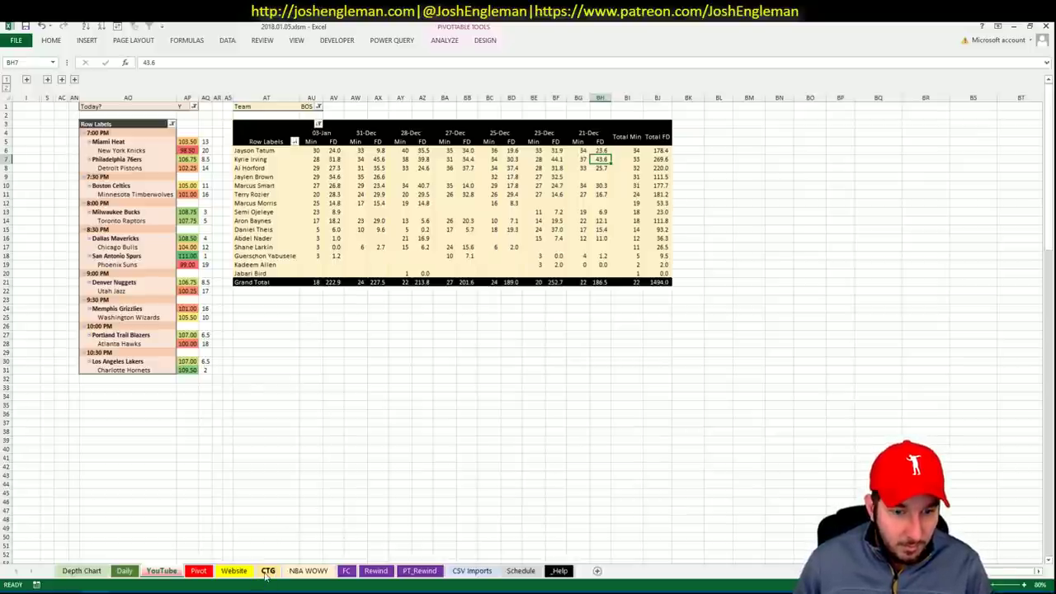
Step: Compare the Celtics' shot matchups on the CTG sheet with the BOS group's projections on the Pivot sheet
left_click(268, 571)
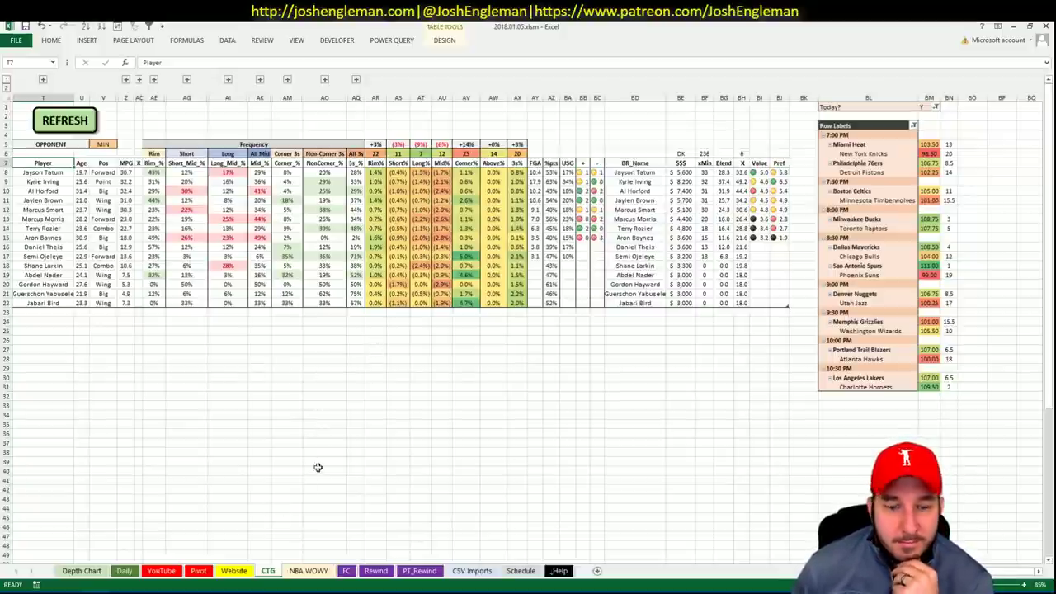
left_click(198, 571)
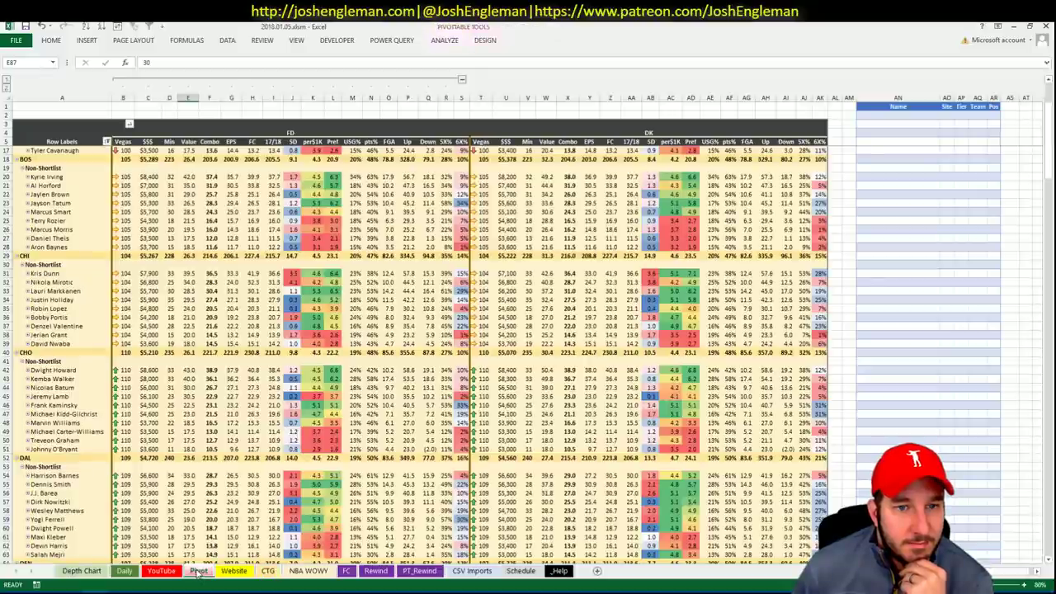
left_click(234, 571)
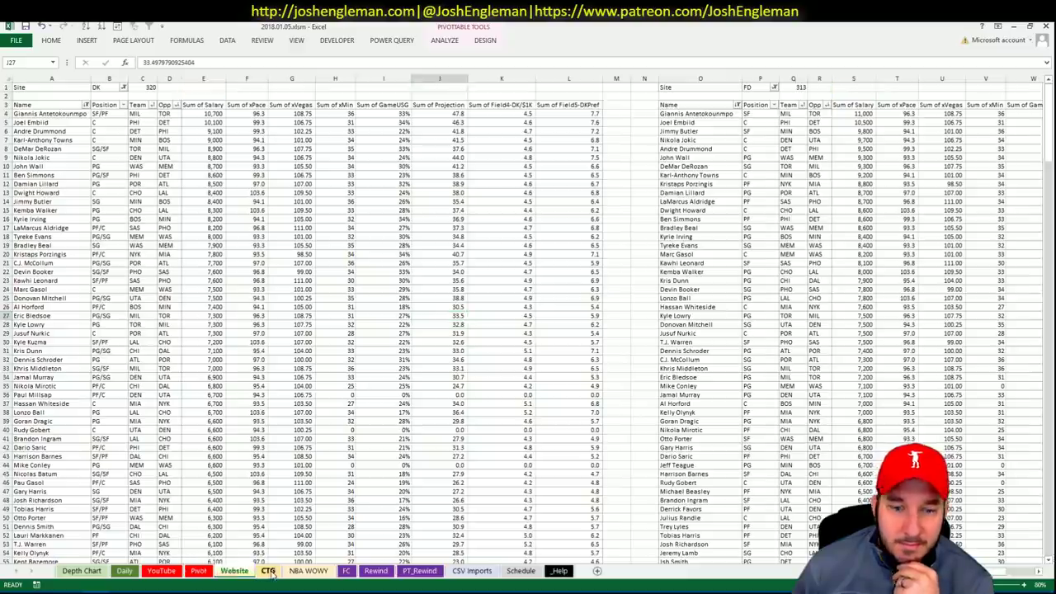
left_click(268, 571)
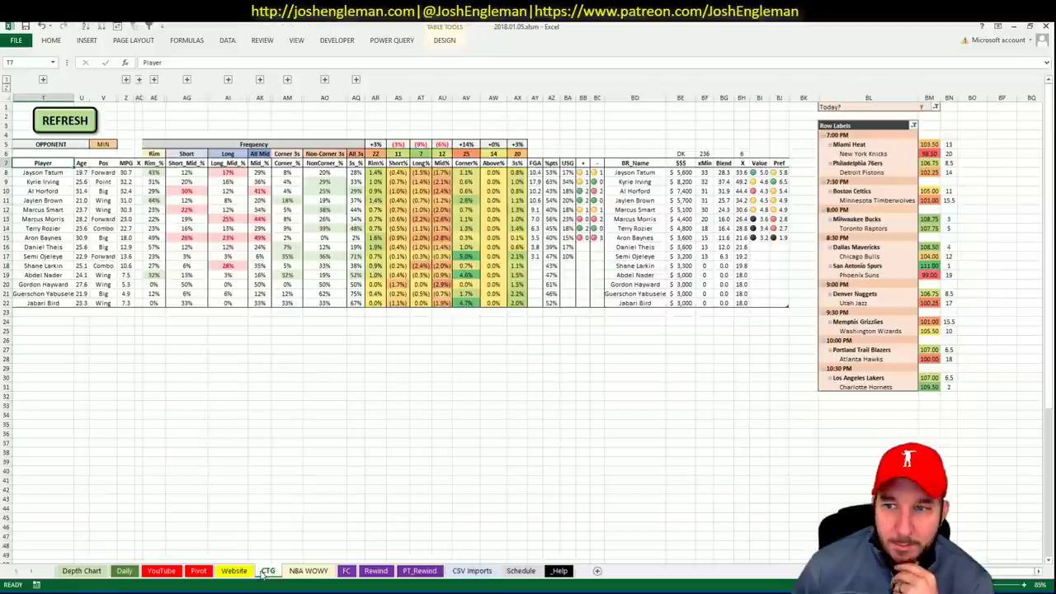
left_click(198, 571)
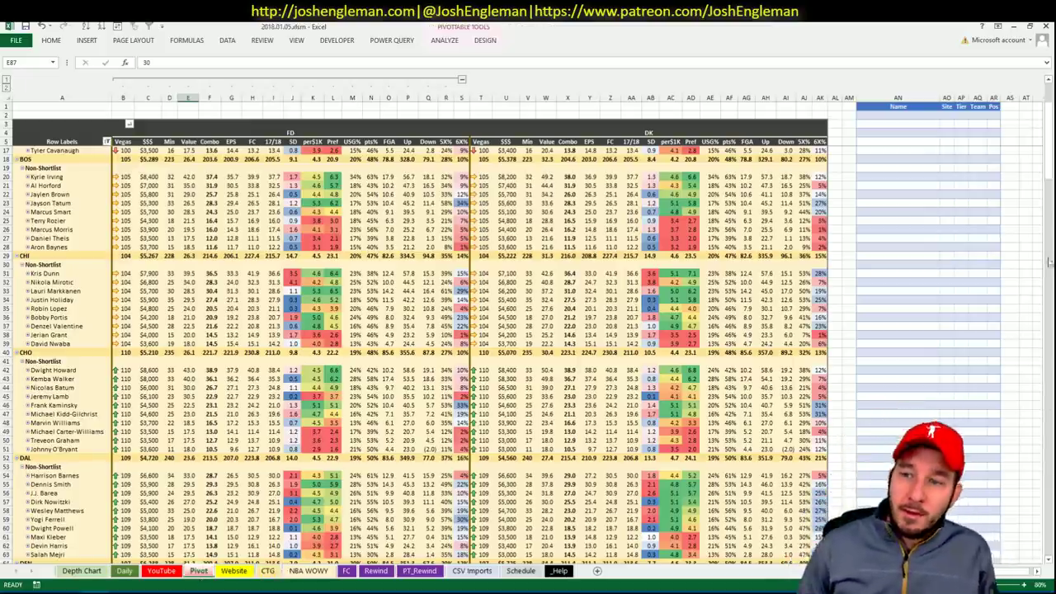
Step: Record Kyrie Irving as a tier 4 pick in the Pivot sheet's pick list, on his row of the BOS group
left_click(875, 179)
type("Kyrie Irving")
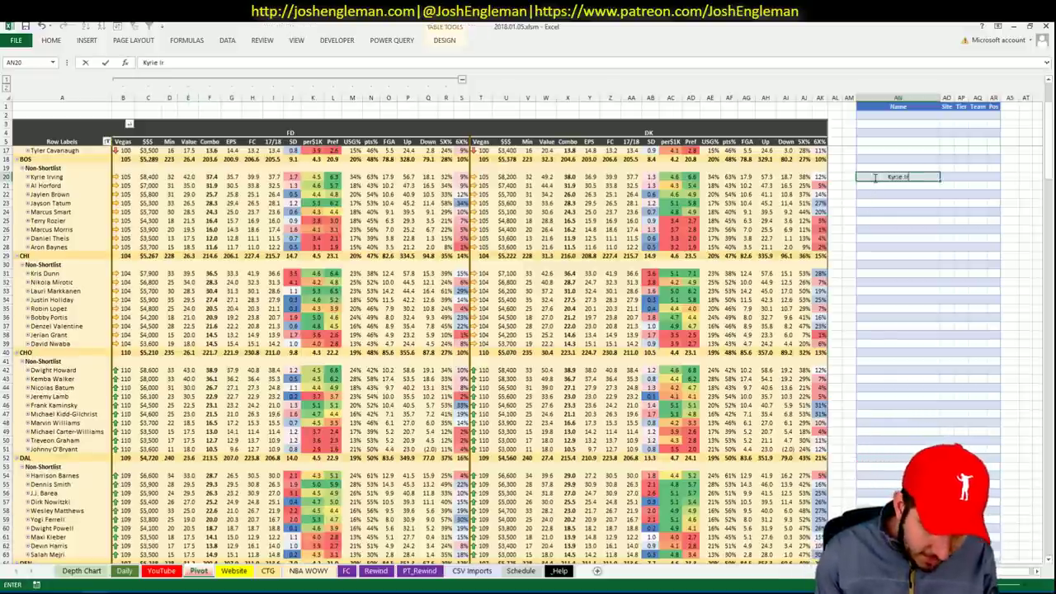
key("Tab")
key("Tab")
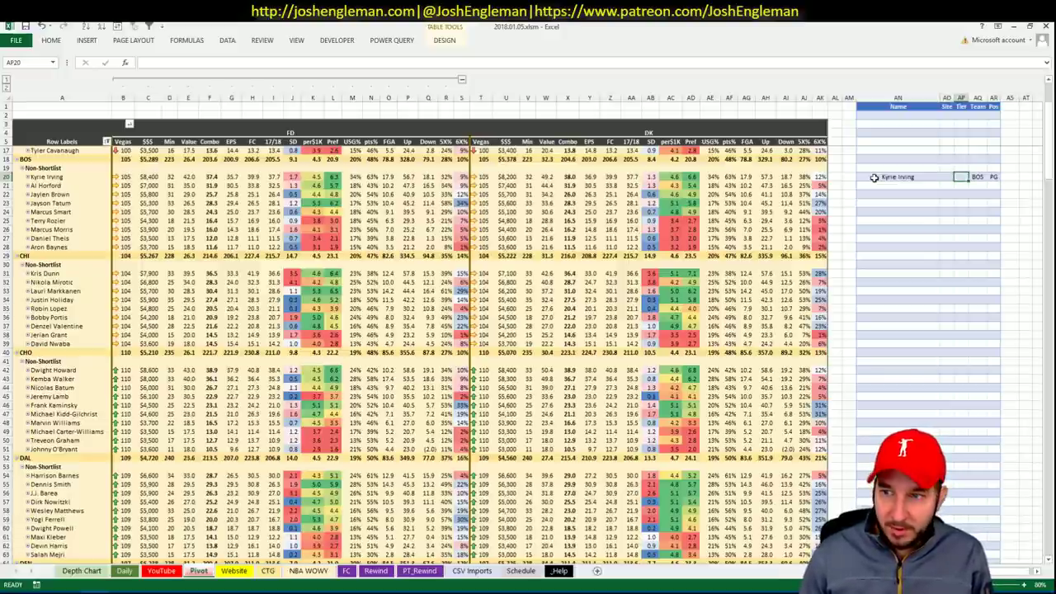
type("4")
key("Return")
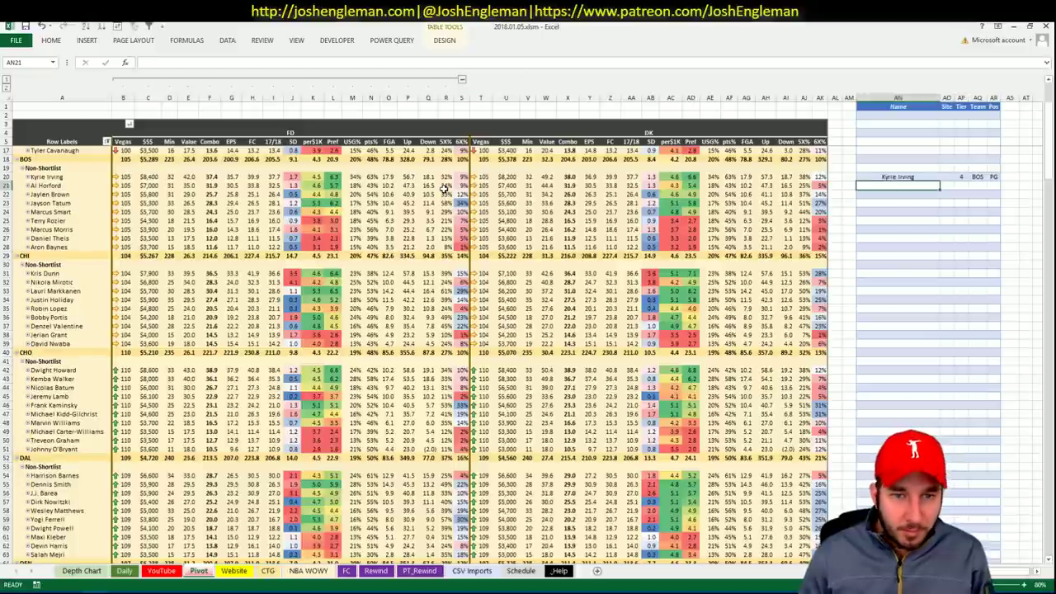
Step: Check Al Horford and the other BOS players' projections on the Pivot sheet against their recent game log on the YouTube sheet
left_click(446, 186)
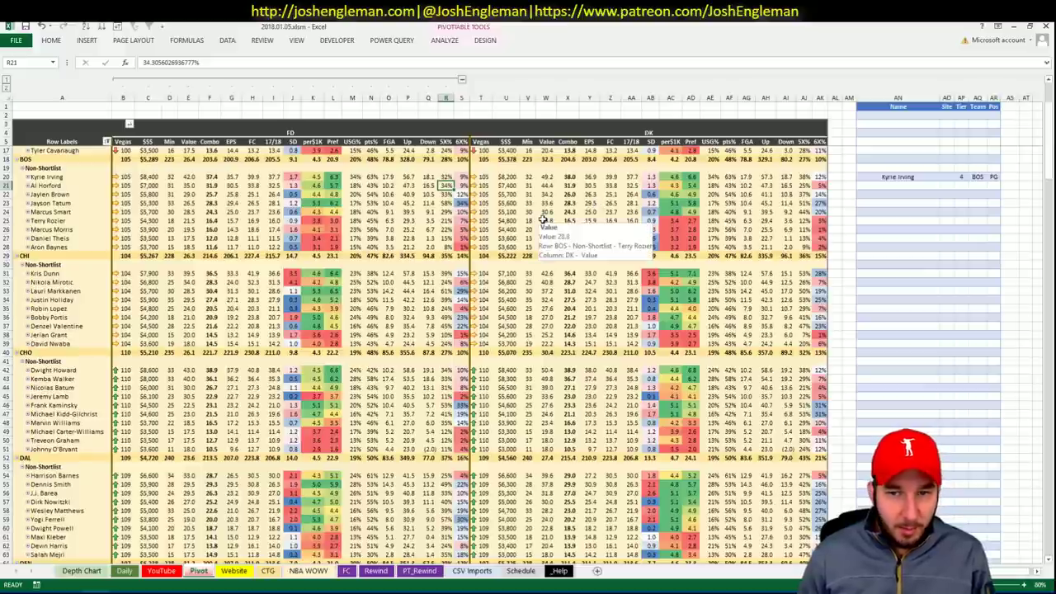
left_click(160, 571)
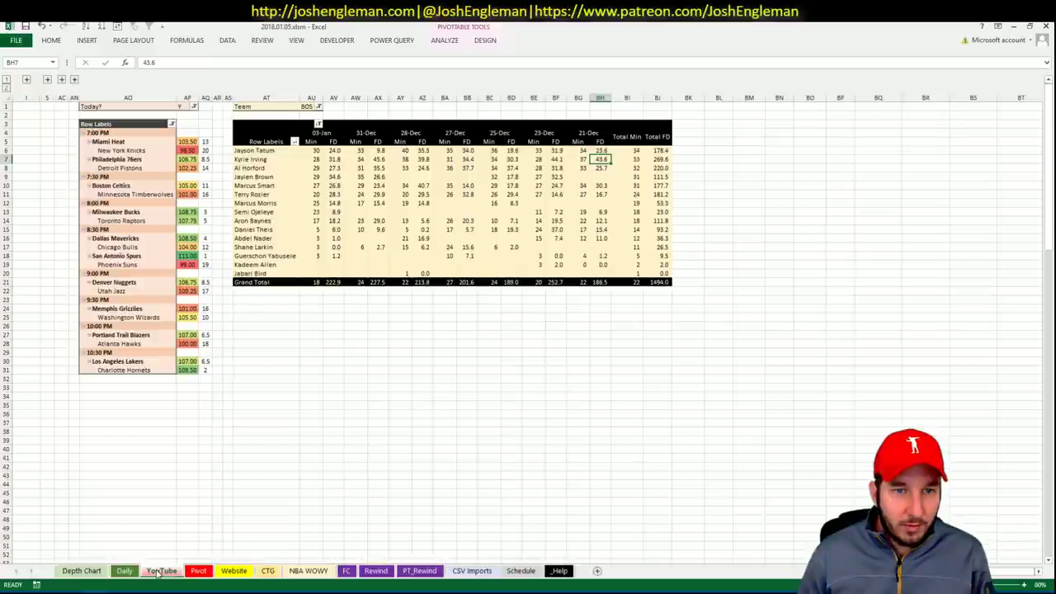
left_click(198, 571)
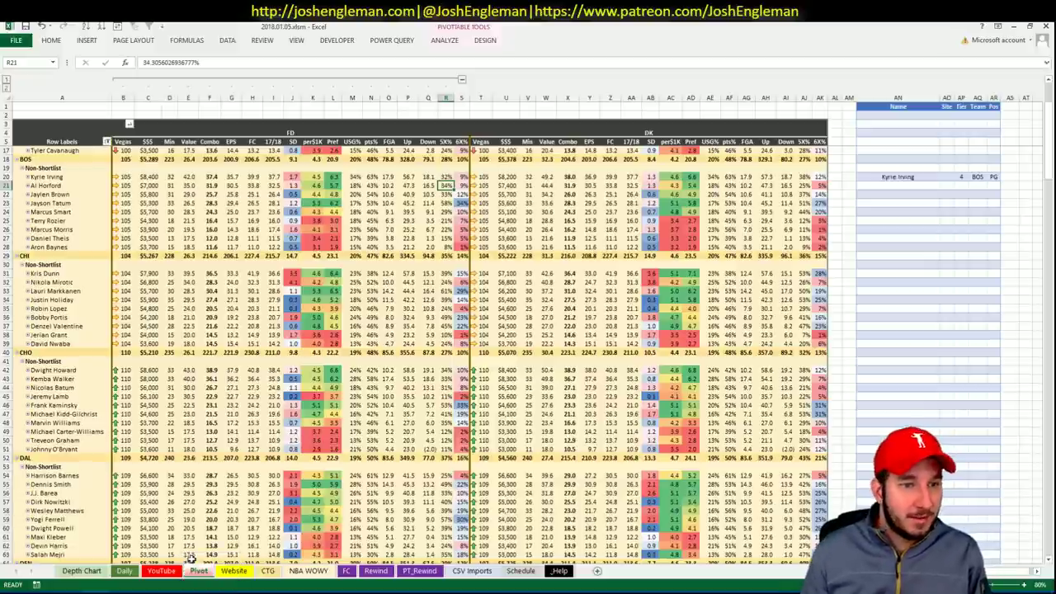
left_click(873, 185)
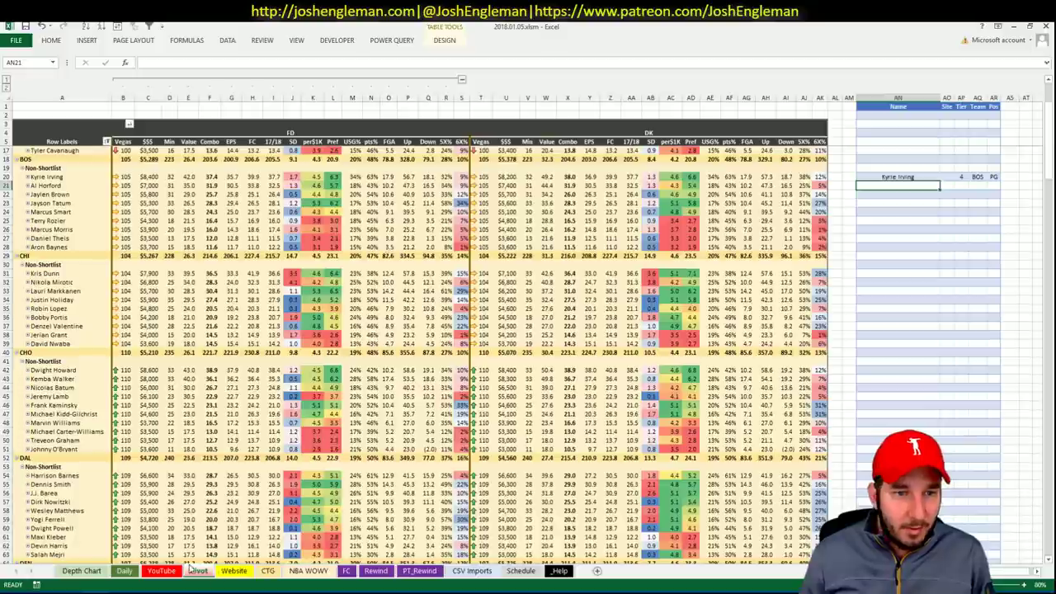
left_click(155, 571)
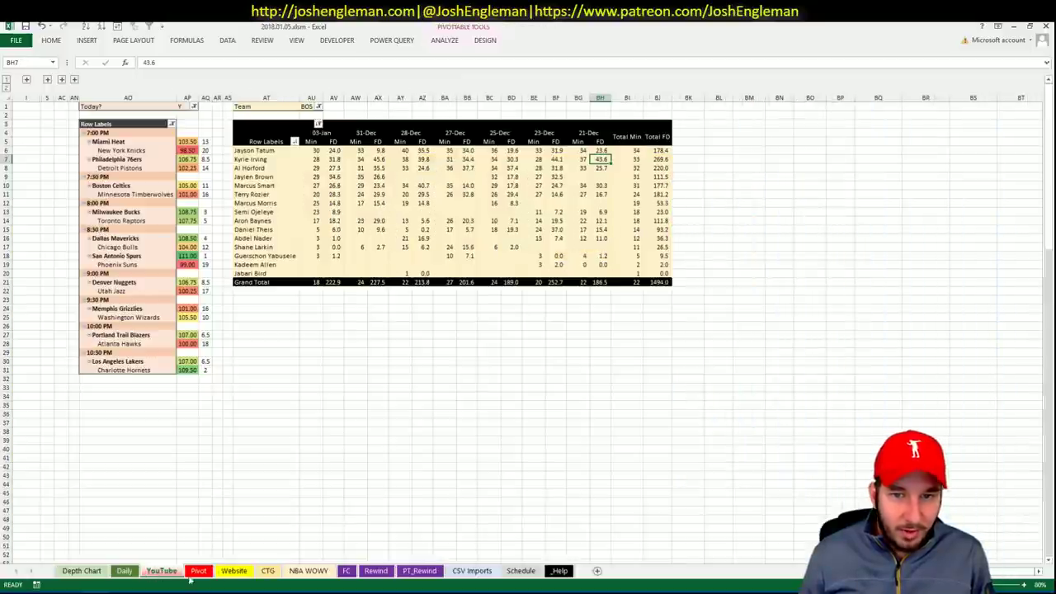
key("ctrl+Page_Up")
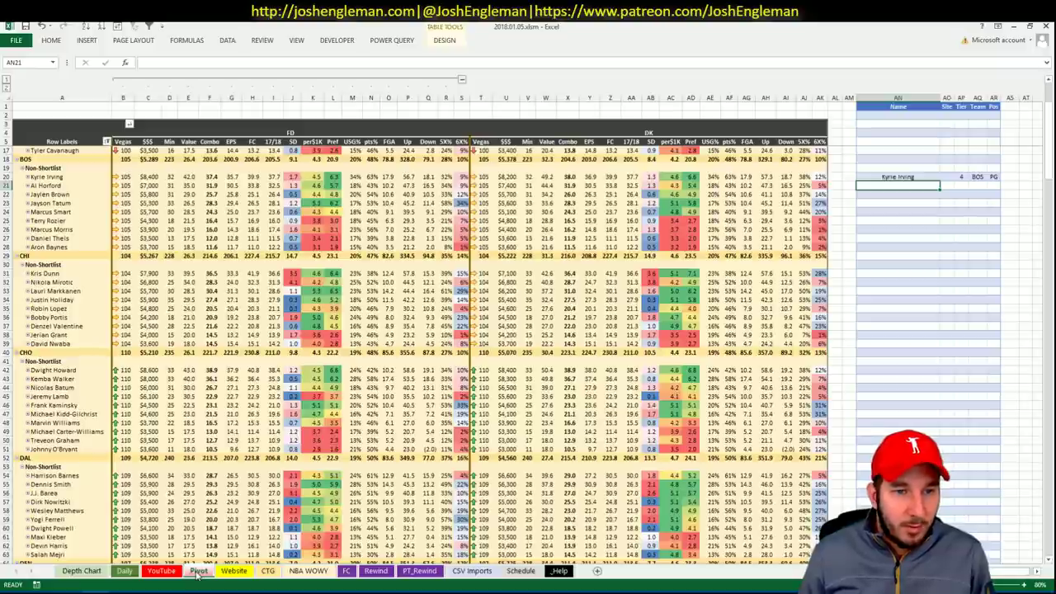
left_click(198, 571)
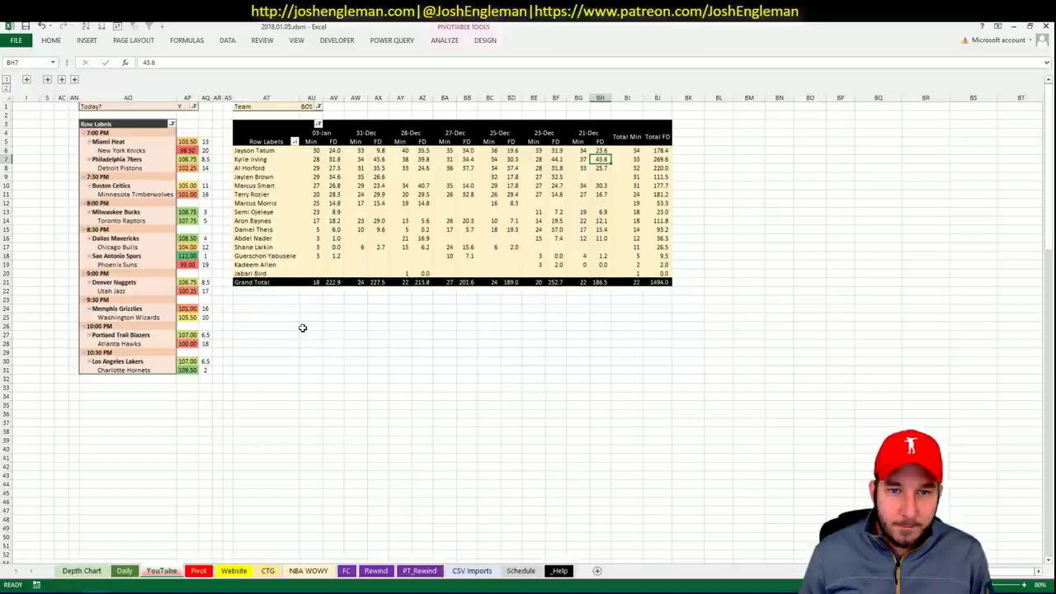
Step: Recheck the Celtics' game log on the YouTube sheet and record Jayson Tatum as a tier 3 pick below Kyrie Irving on the Pivot sheet
left_click(195, 571)
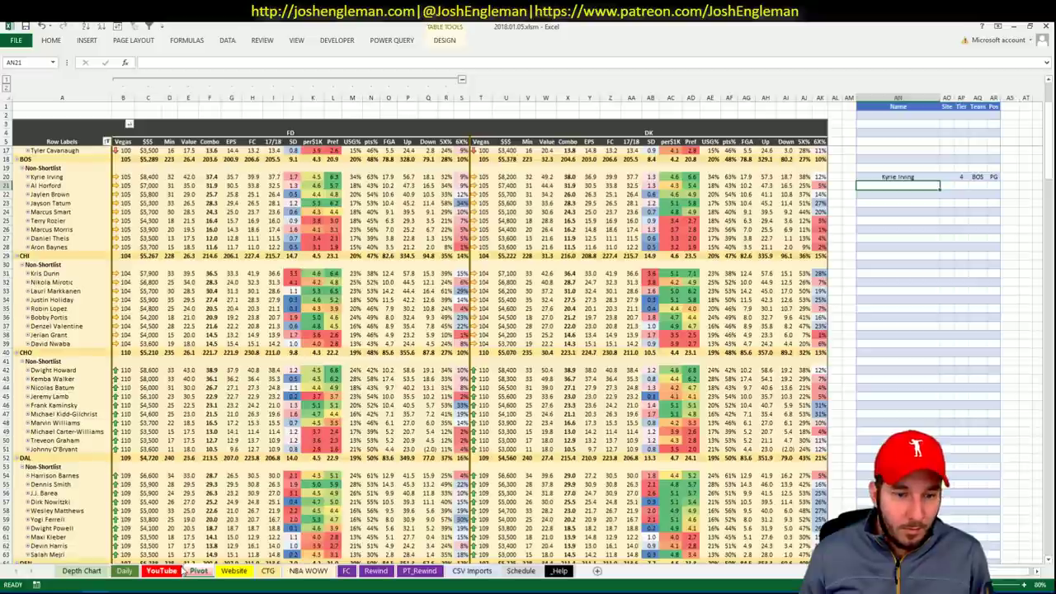
left_click(176, 571)
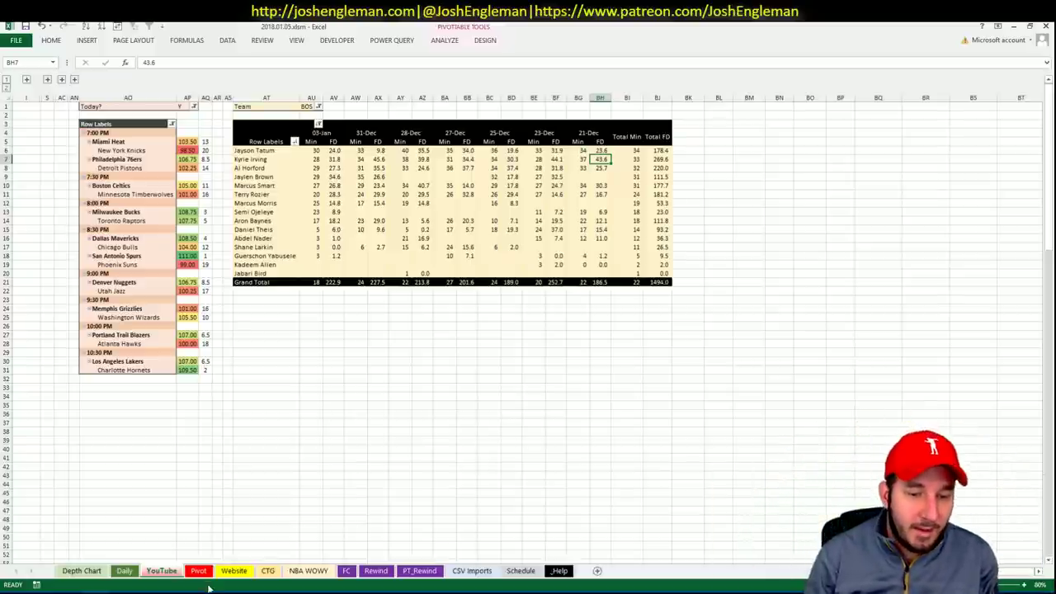
left_click(198, 571)
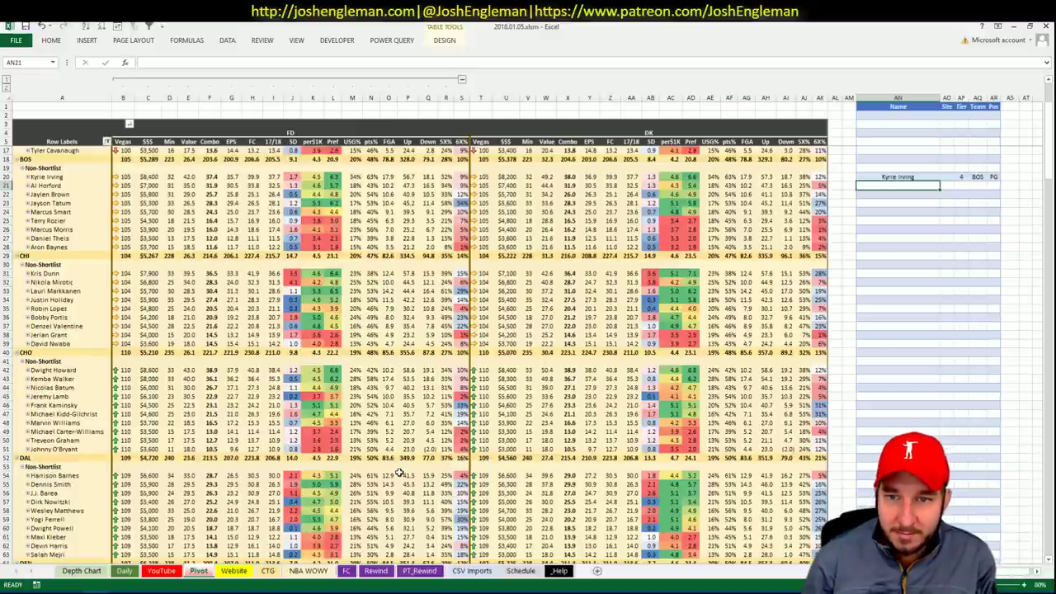
type("J")
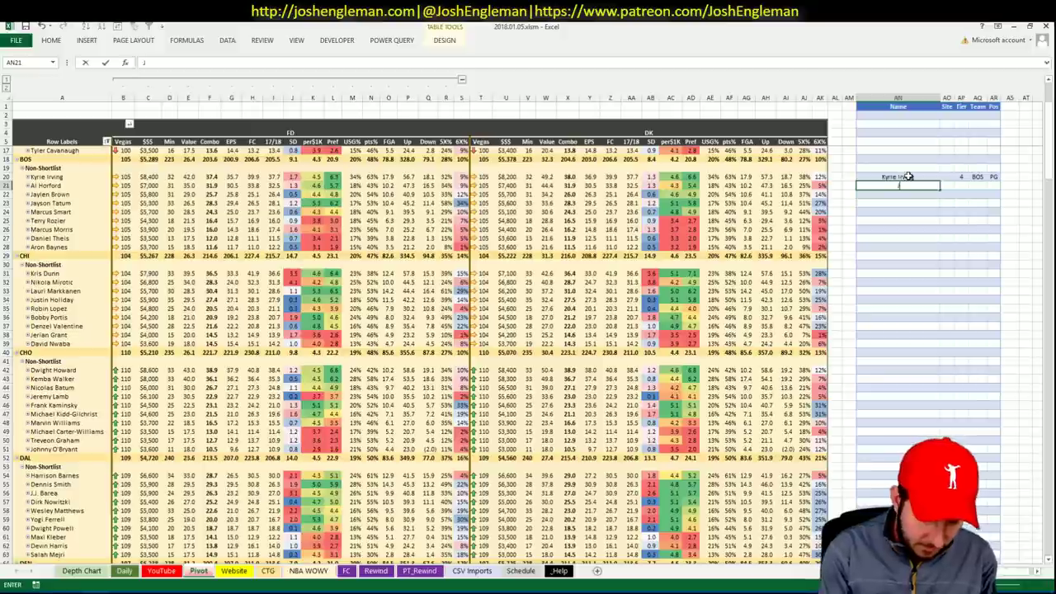
type("ayson Tatum")
key("ctrl+Return")
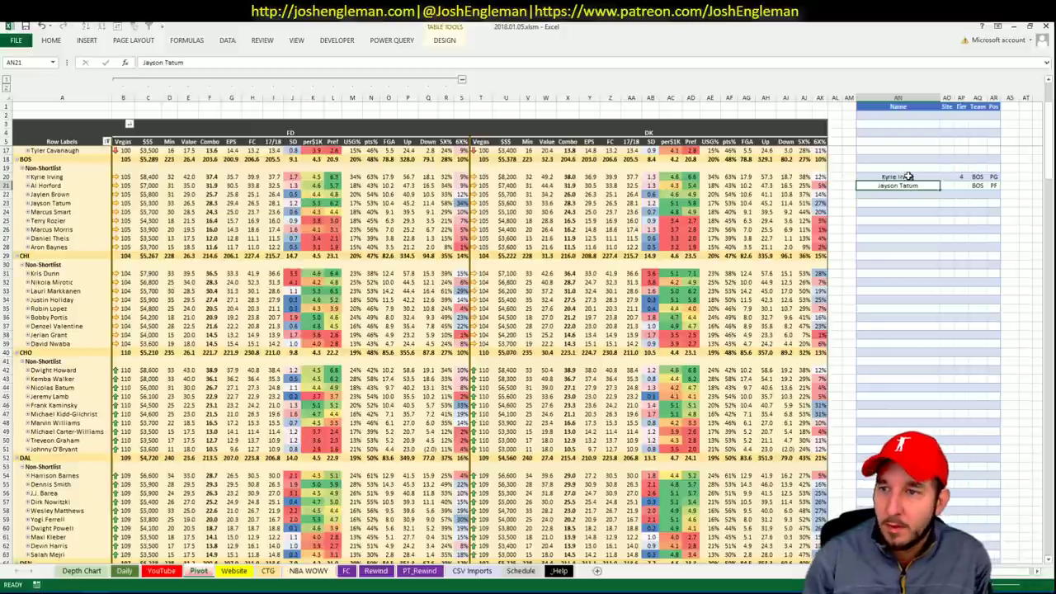
key("Return")
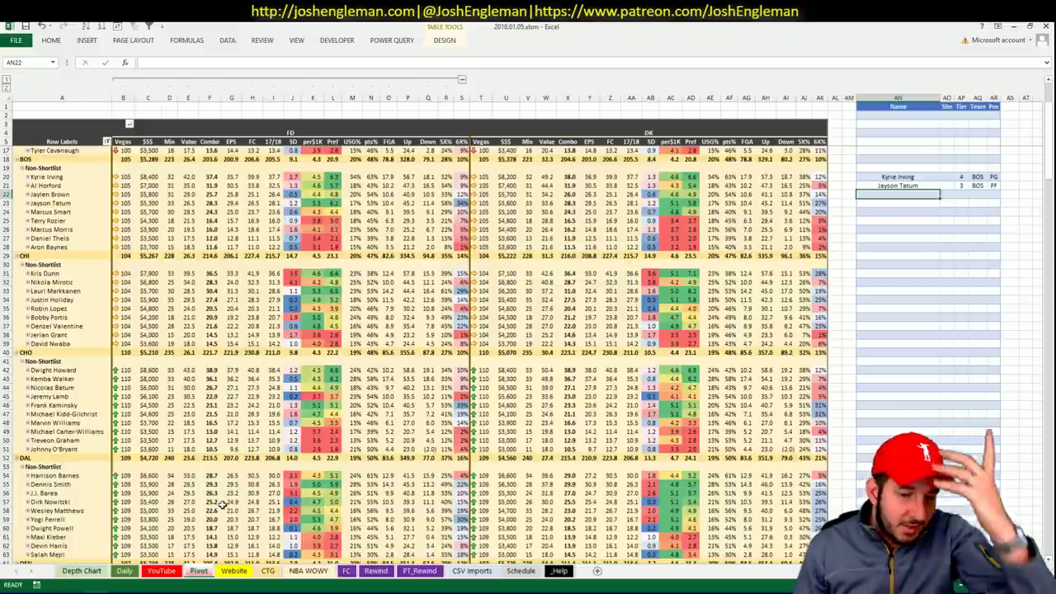
Step: Set the opponent on the CTG sheet to BOS
left_click(268, 571)
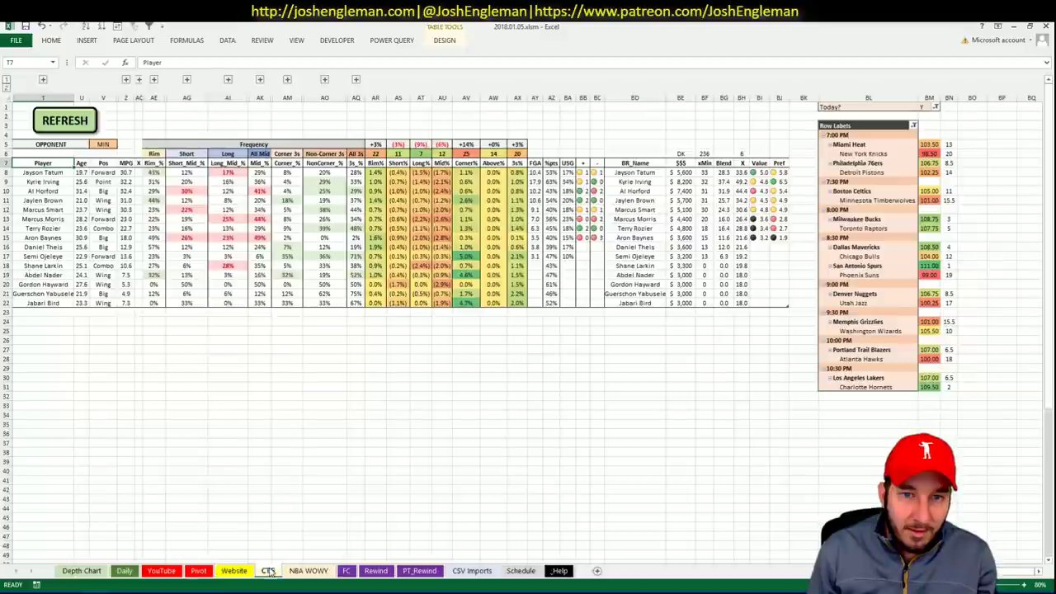
left_click(101, 145)
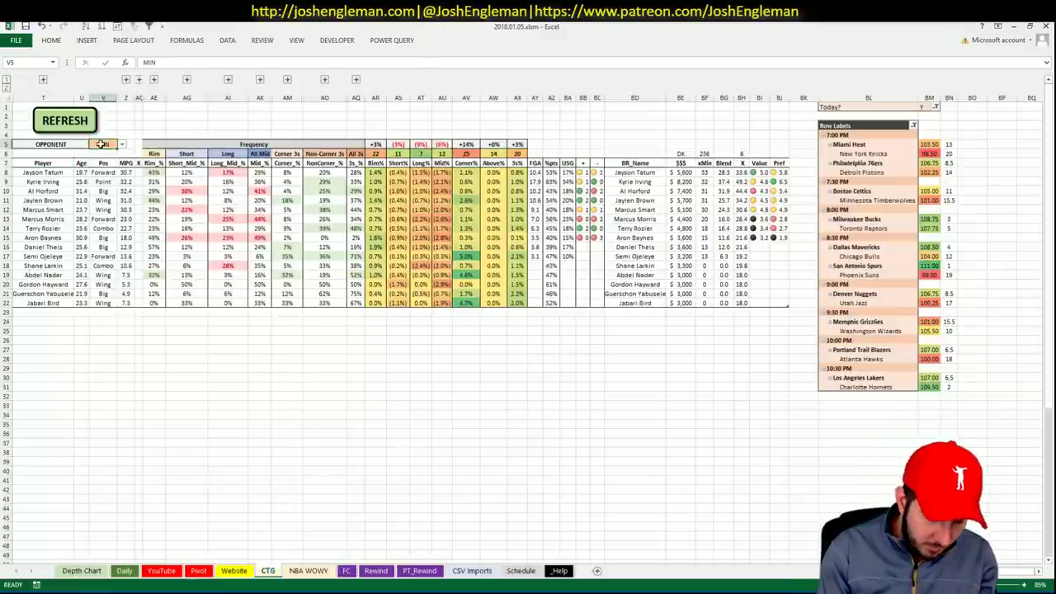
type("BOS")
key("Return")
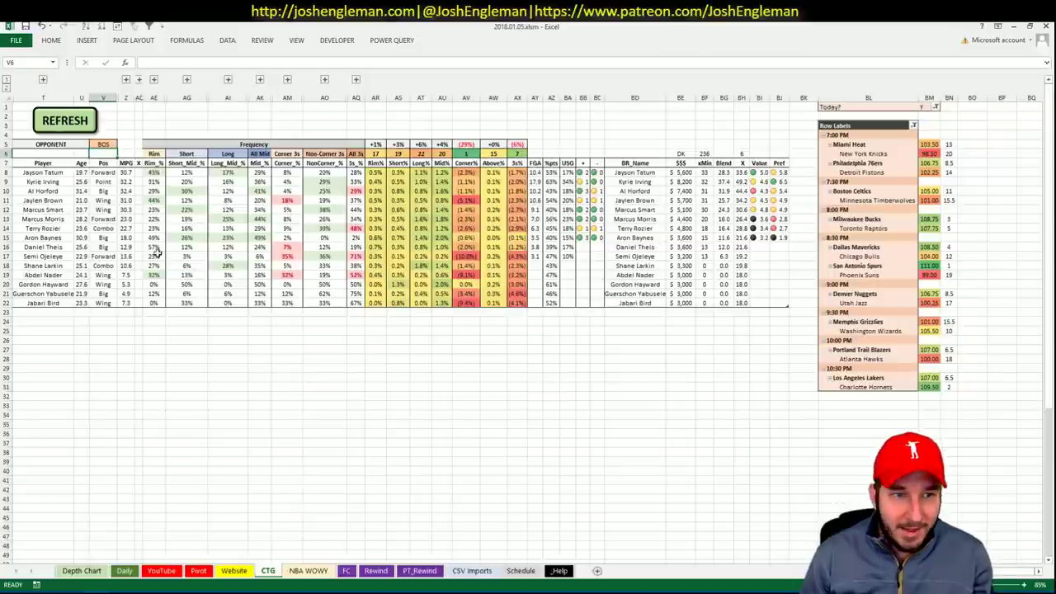
Step: Switch to Cleaning the Glass in the browser and bring up the Minnesota Timberwolves' Shooting Frequency table
key("alt+Tab")
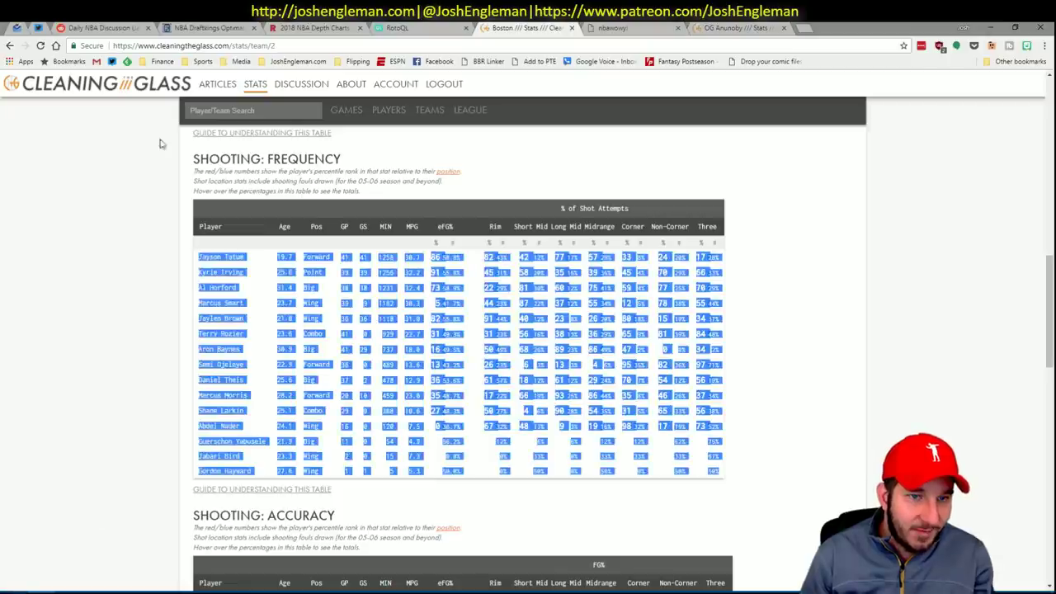
left_click(229, 109)
type("timb")
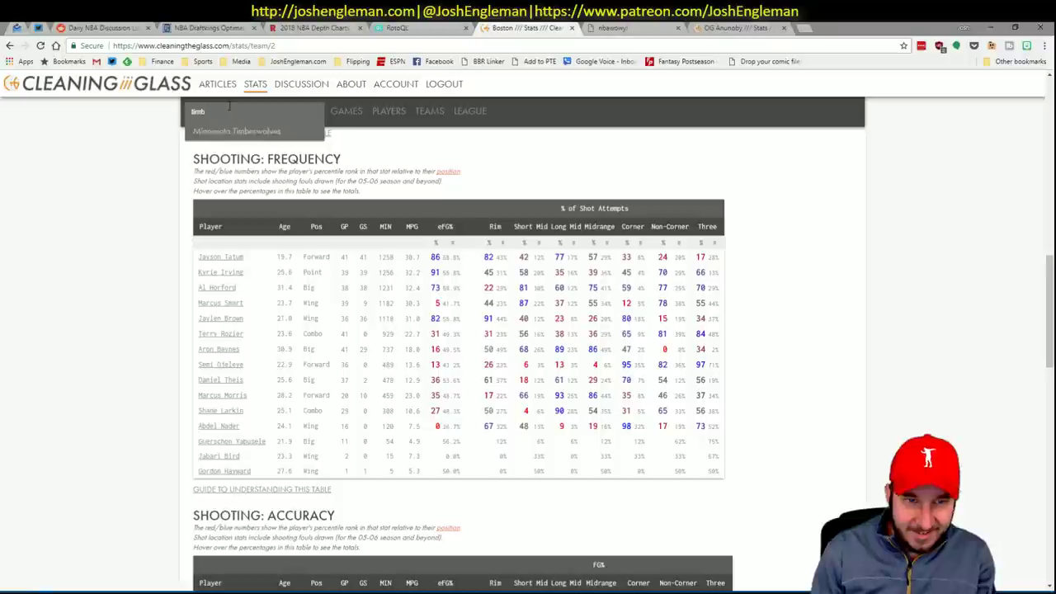
key("Return")
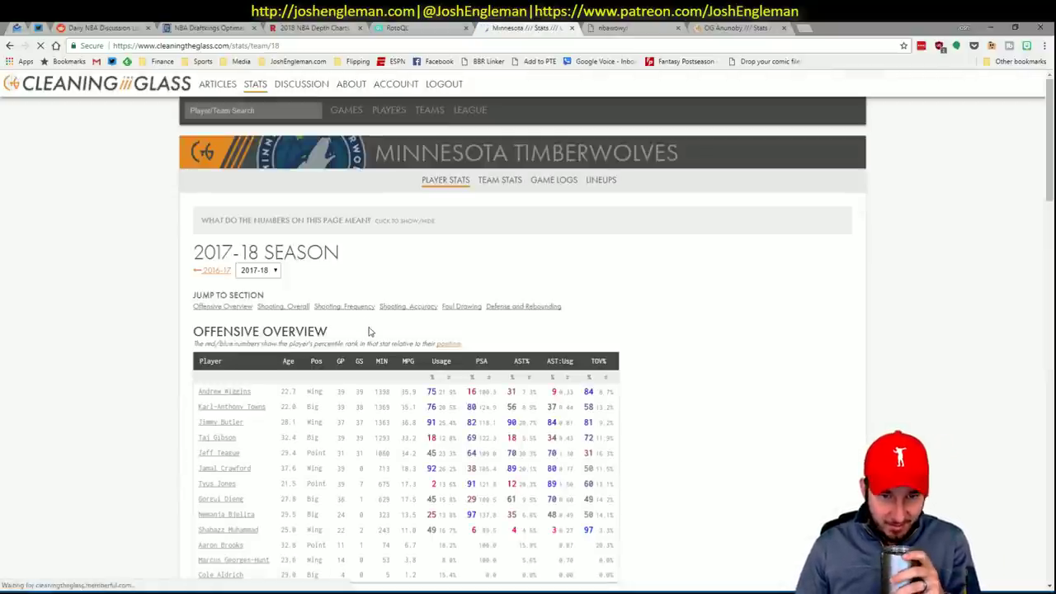
left_click(347, 307)
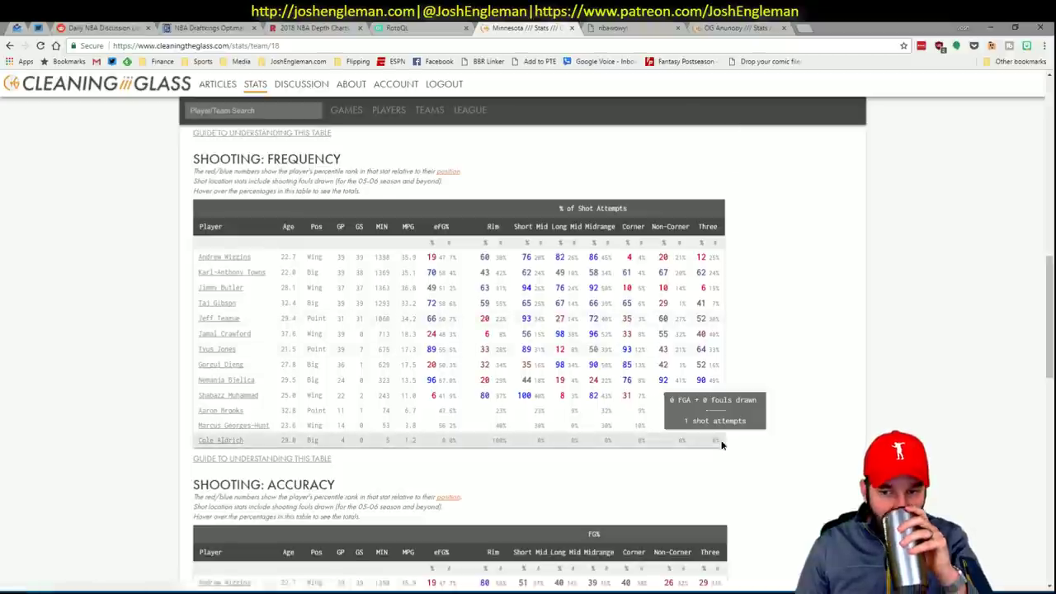
Step: Copy all the Timberwolves' player rows from the Shooting Frequency table and refresh the workbook's CTG sheet with them
left_click_drag(722, 445, 202, 256)
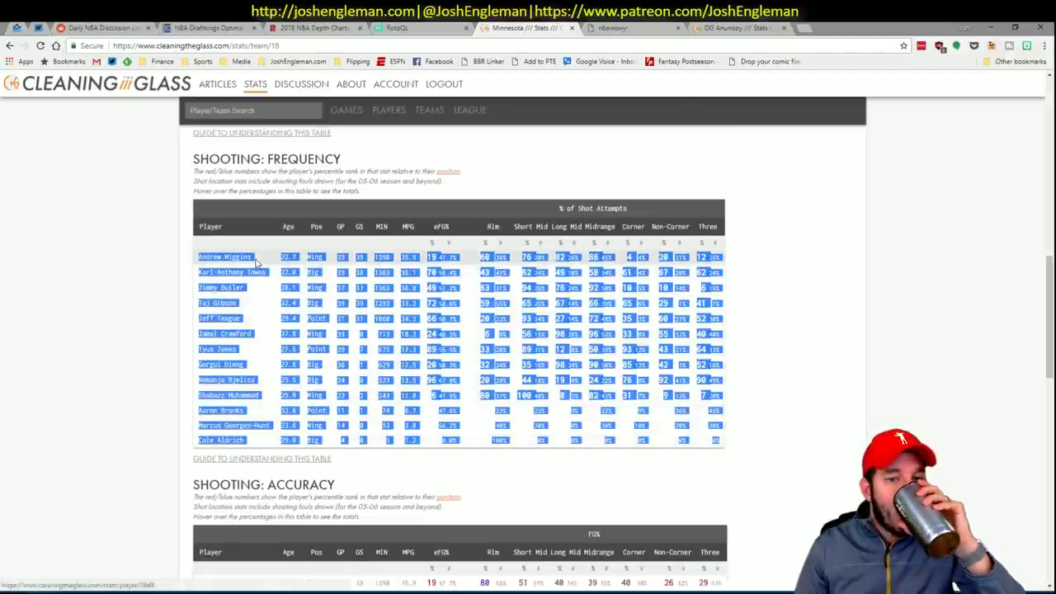
right_click(283, 257)
left_click(299, 266)
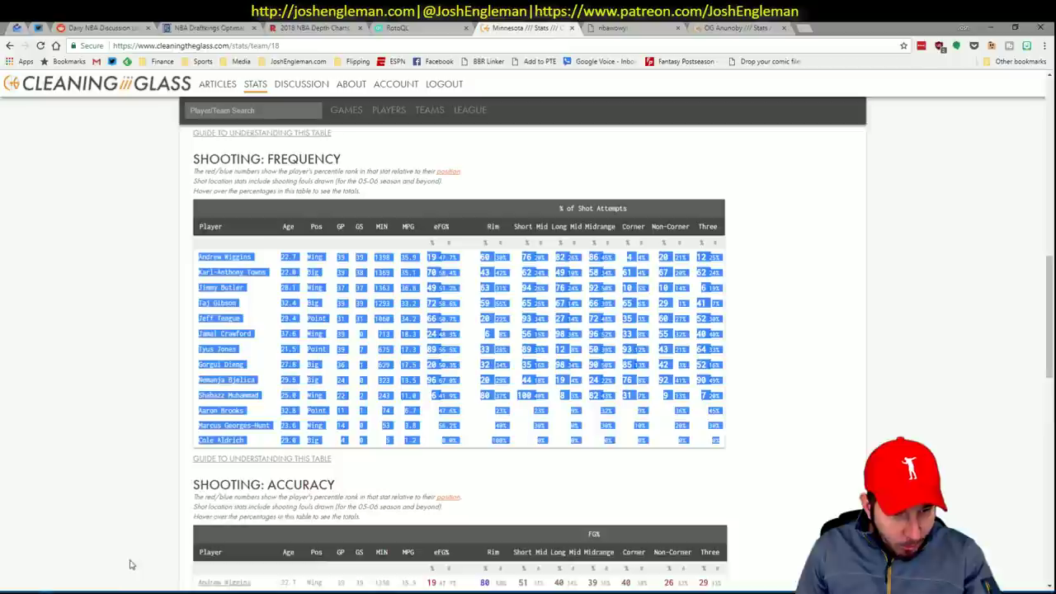
key("alt+Tab")
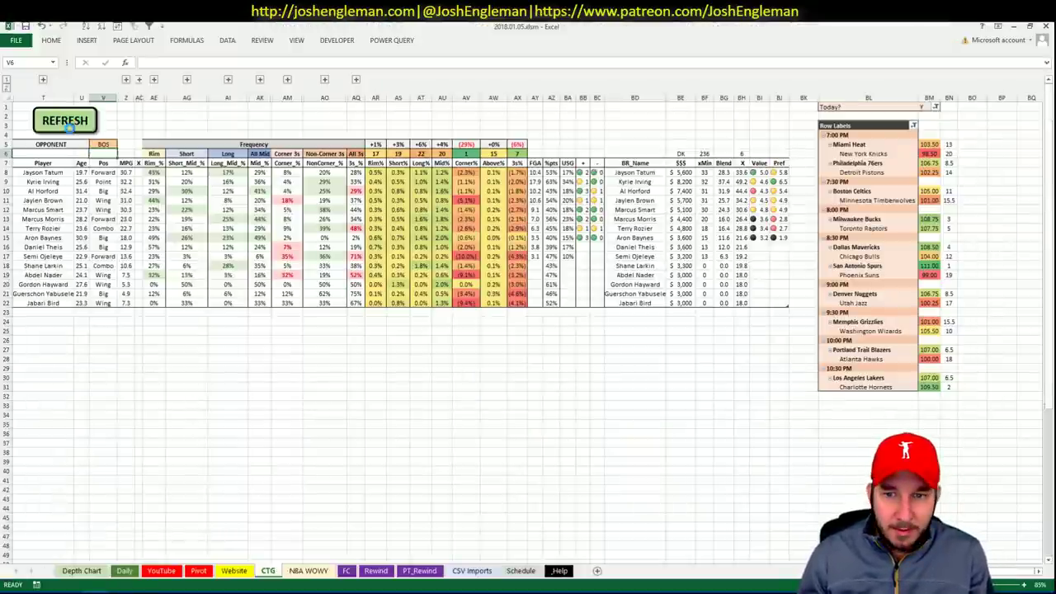
left_click(69, 123)
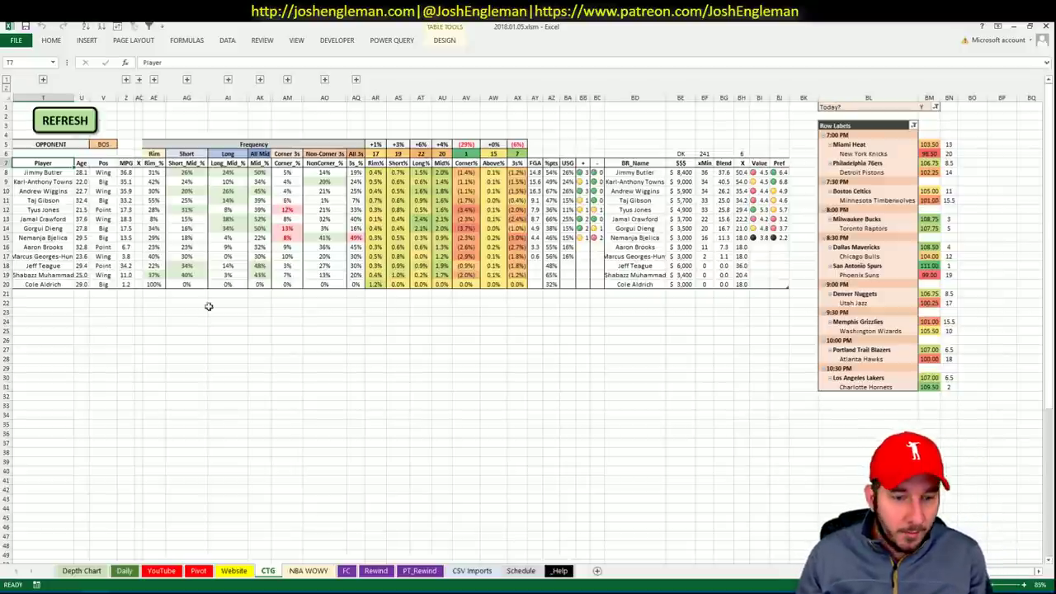
Step: Review the MIN group's FD and DK projections on the Pivot sheet
left_click(198, 571)
scroll(223, 402, "down", 20)
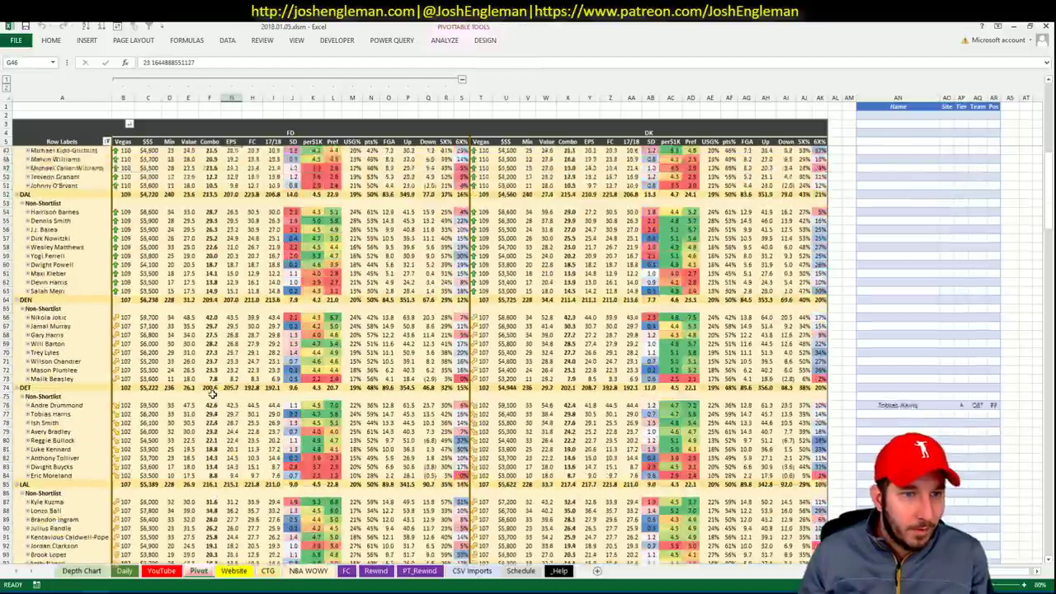
scroll(210, 393, "down", 8)
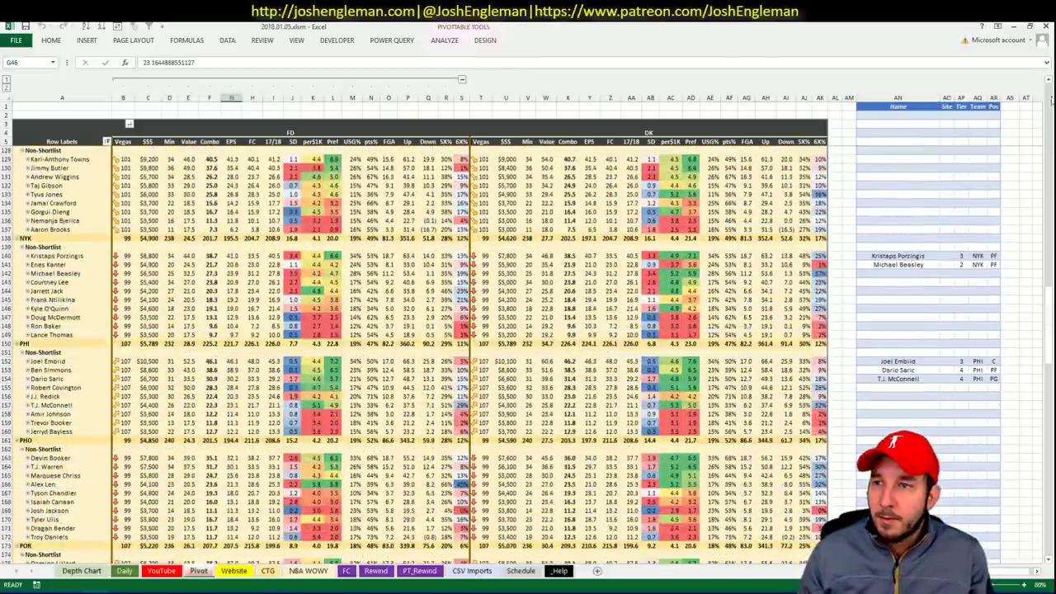
left_click(1049, 80)
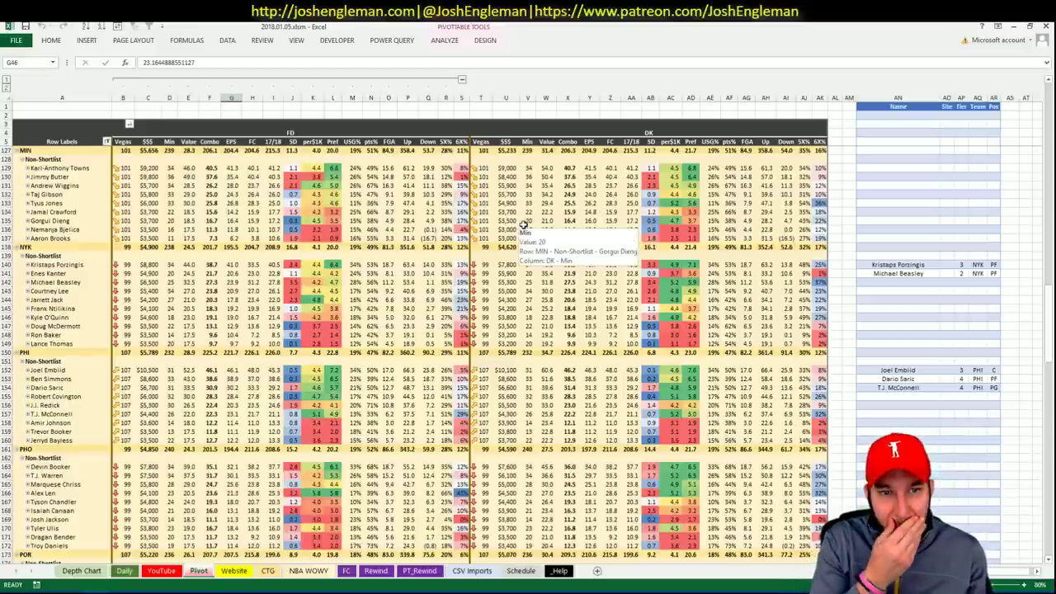
Step: Filter the YouTube sheet's game log to team MIN and return to the Pivot sheet
left_click(162, 571)
left_click(310, 107)
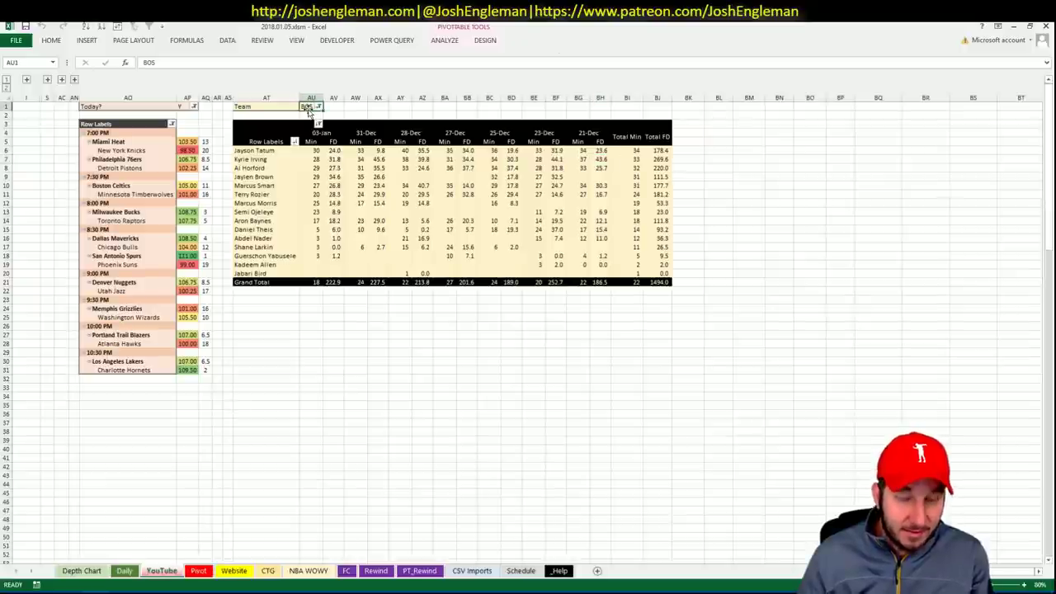
type("MIN")
key("Return")
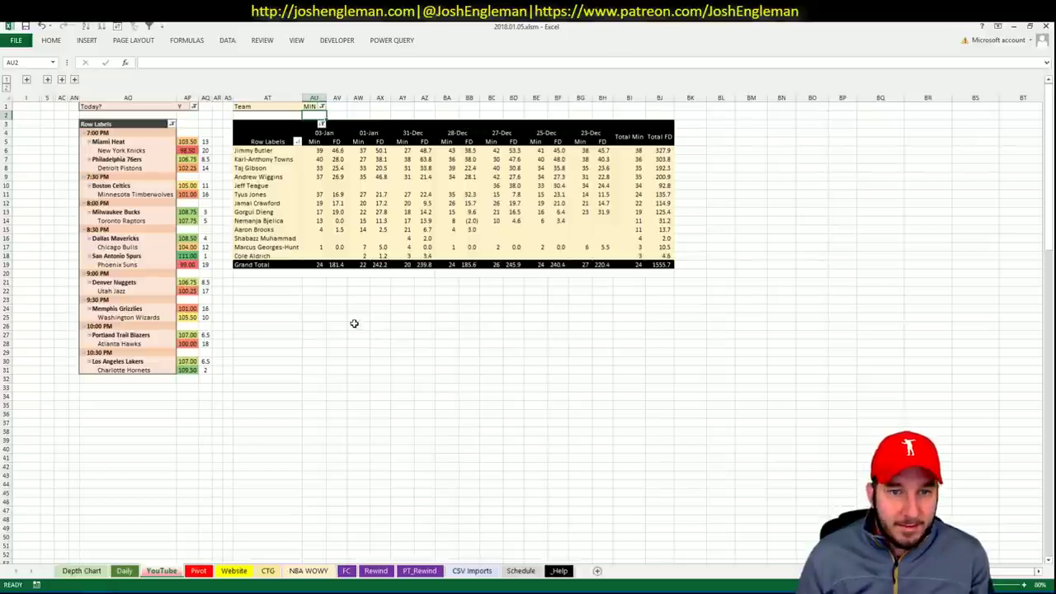
left_click(199, 571)
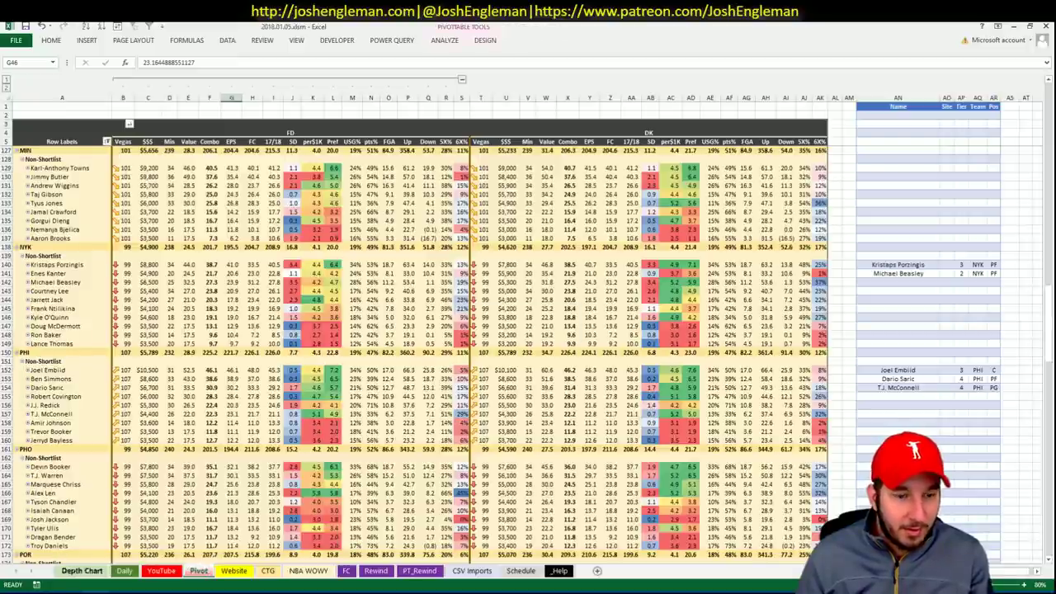
Step: Look up Karl-Anthony Towns's past games against BOS in FantasyCruncher's DraftKings player list in the browser
key("alt+Tab")
left_click(237, 29)
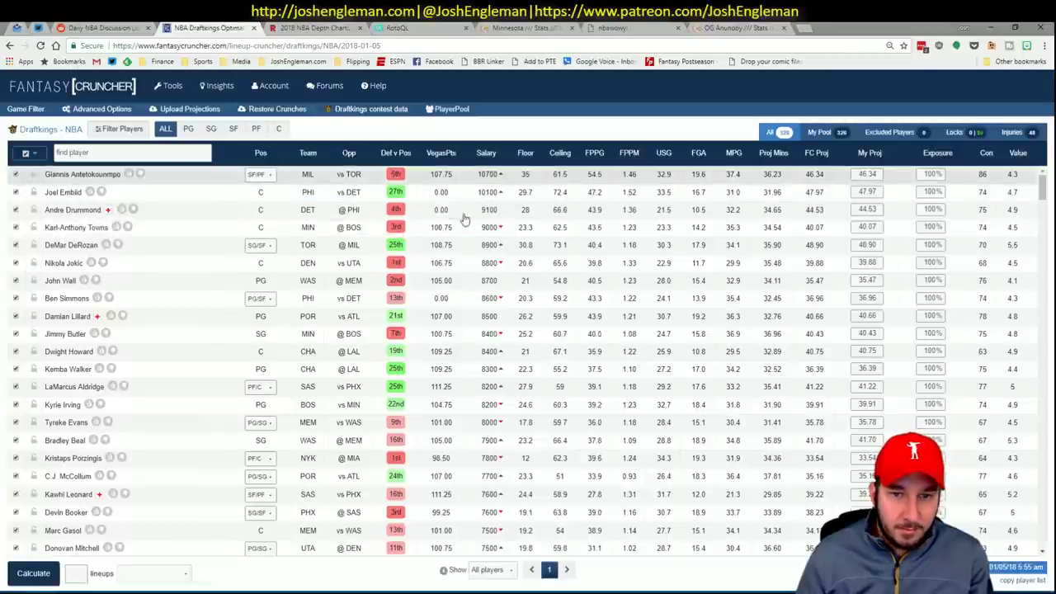
left_click(82, 228)
left_click(382, 252)
left_click(384, 272)
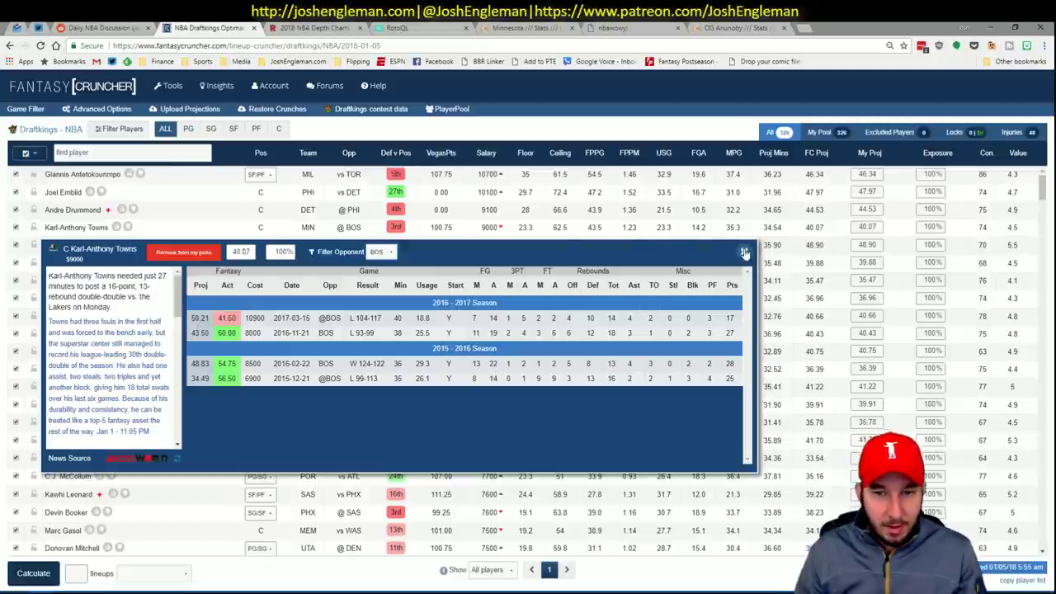
left_click(743, 252)
Step: Record Karl-Anthony Towns as a tier 3 pick in the Pivot sheet's pick list, on his row of the MIN group
key("alt+Tab")
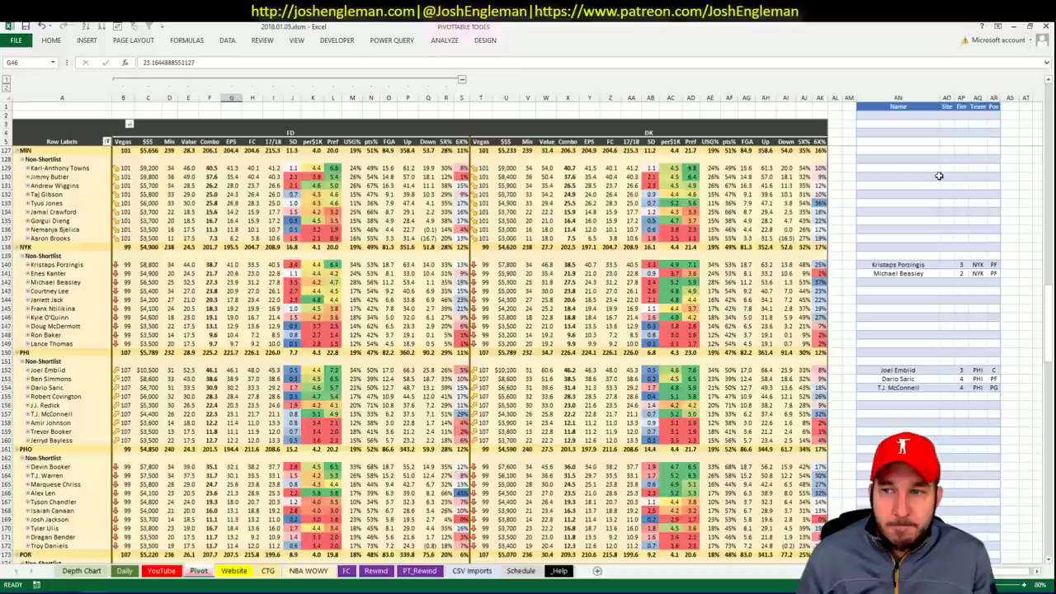
left_click(903, 169)
type("Karl-")
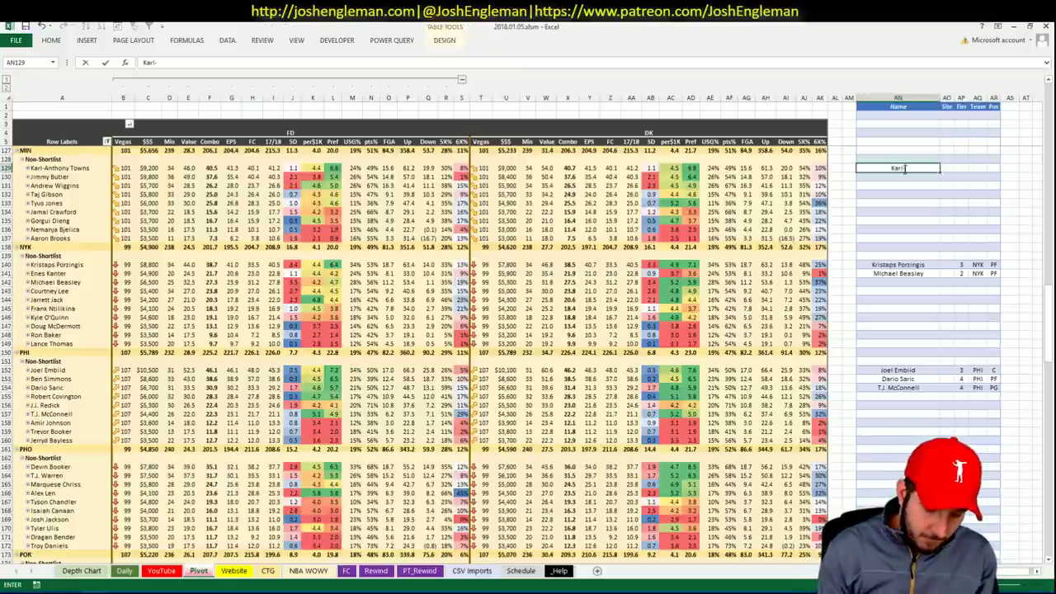
type("Anthony Towns")
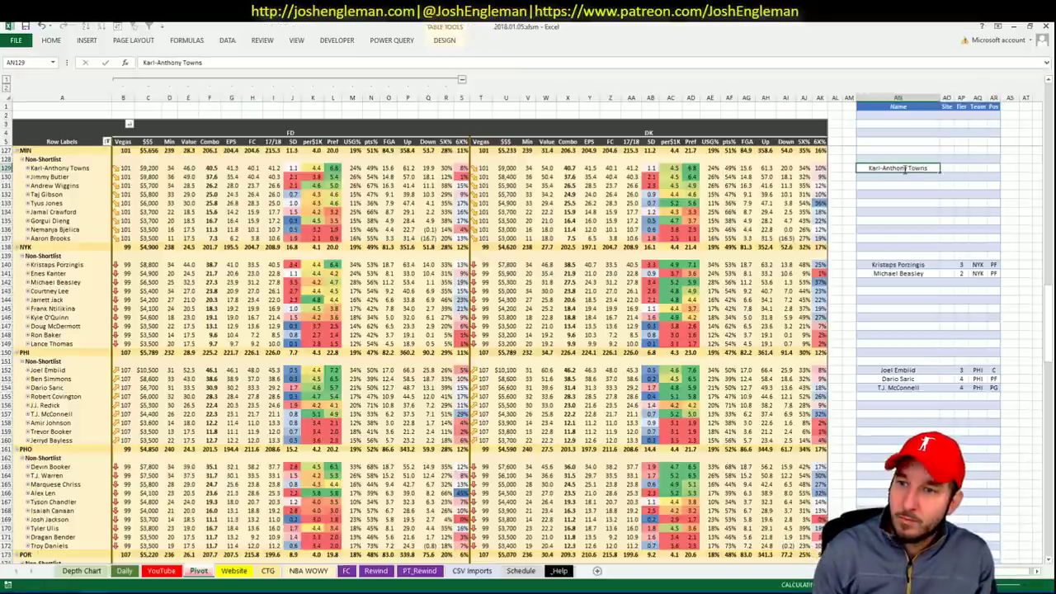
key("Tab")
key("Tab")
type("3")
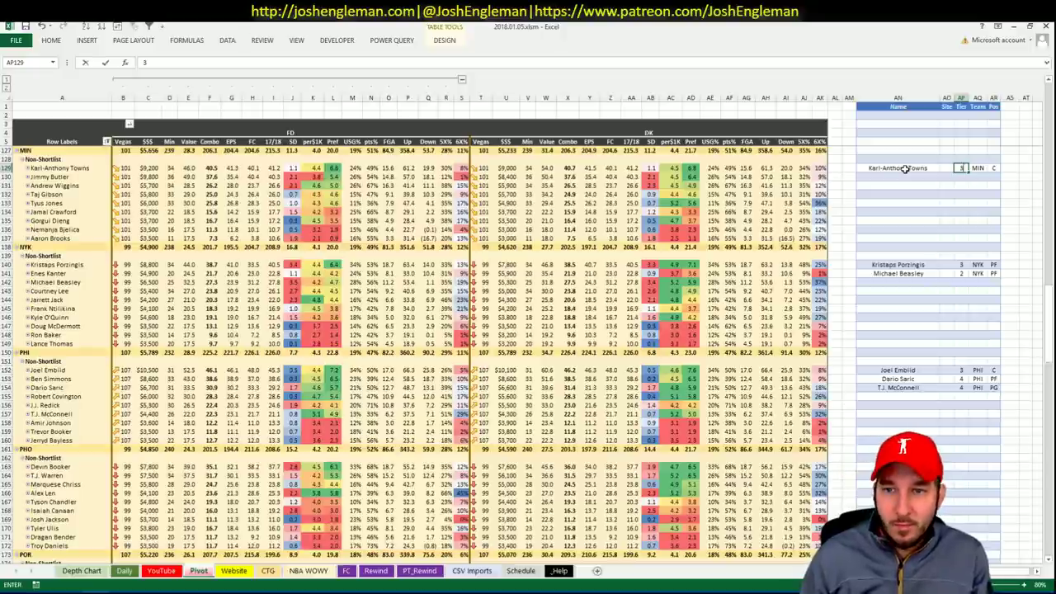
key("Return")
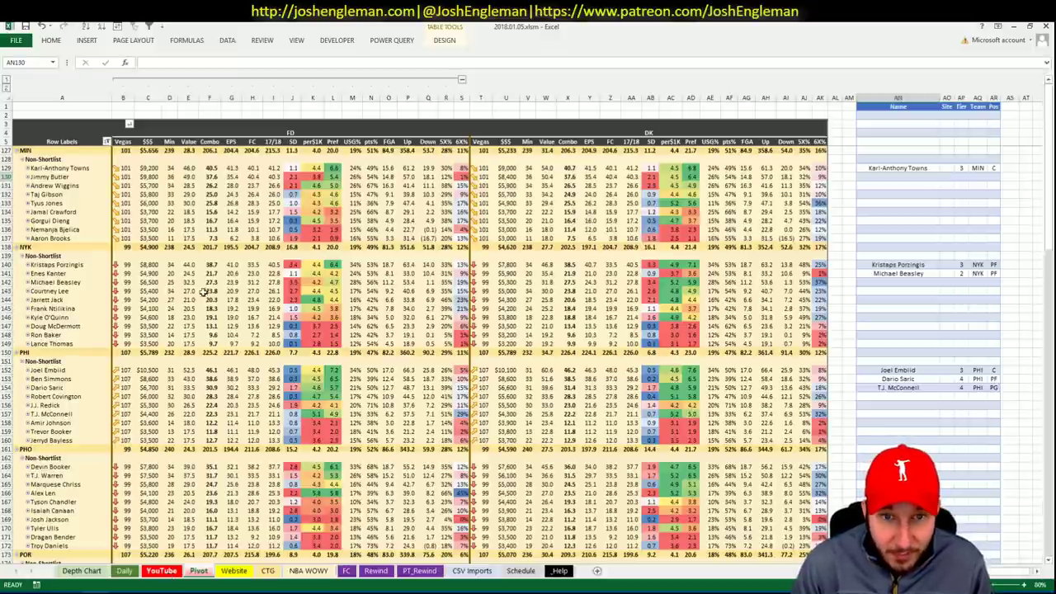
Step: Check the Timberwolves' game log on the YouTube sheet and record Jimmy Butler as a tier 2 pick below Karl-Anthony Towns on the Pivot sheet
left_click(165, 572)
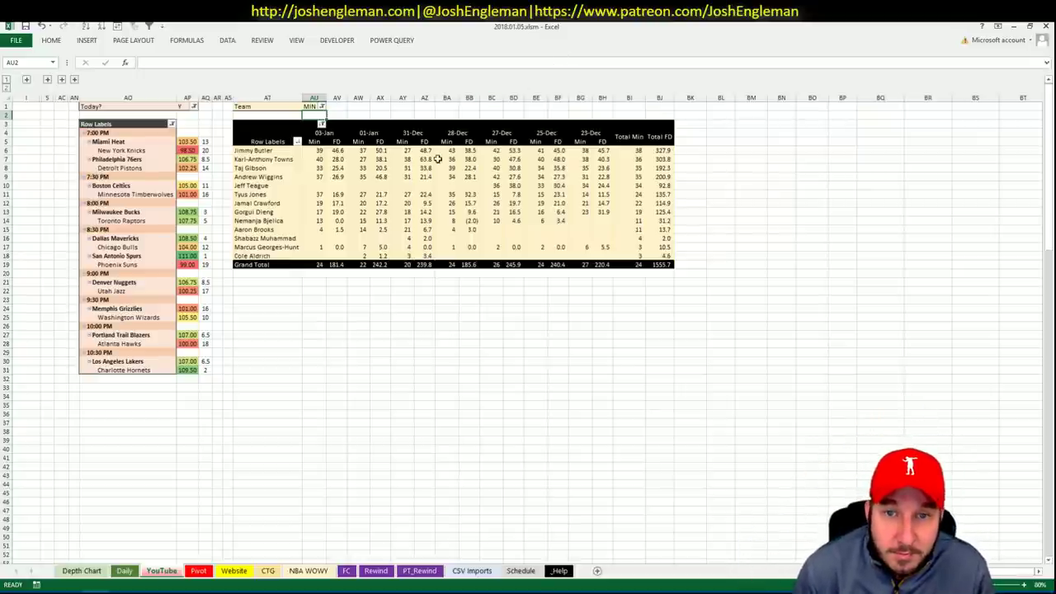
left_click(198, 571)
type("Jimmy Butler")
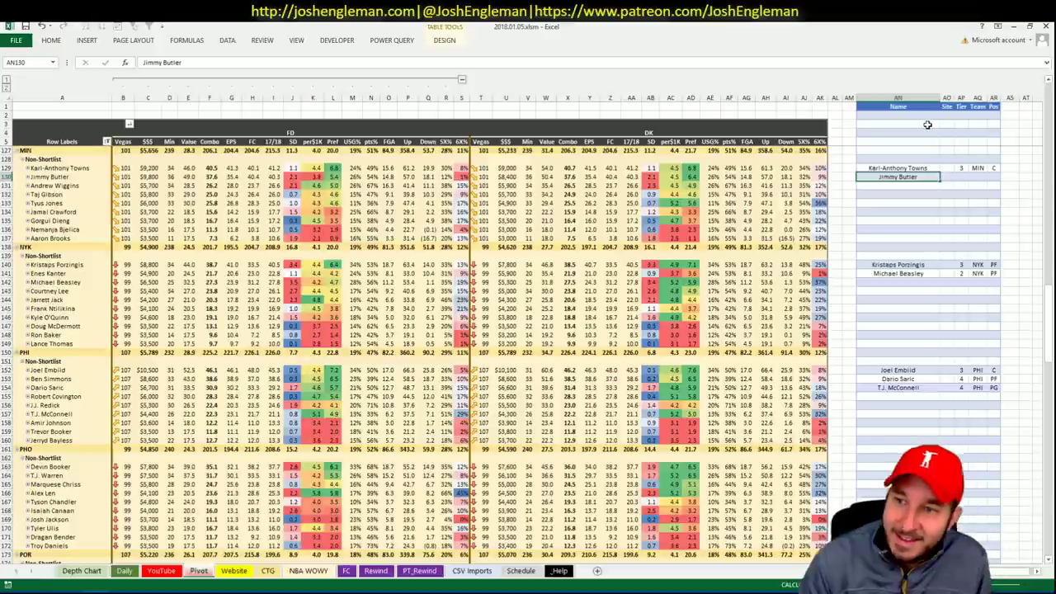
key("Tab")
key("Tab")
type("2")
key("ctrl+Return")
key("Return")
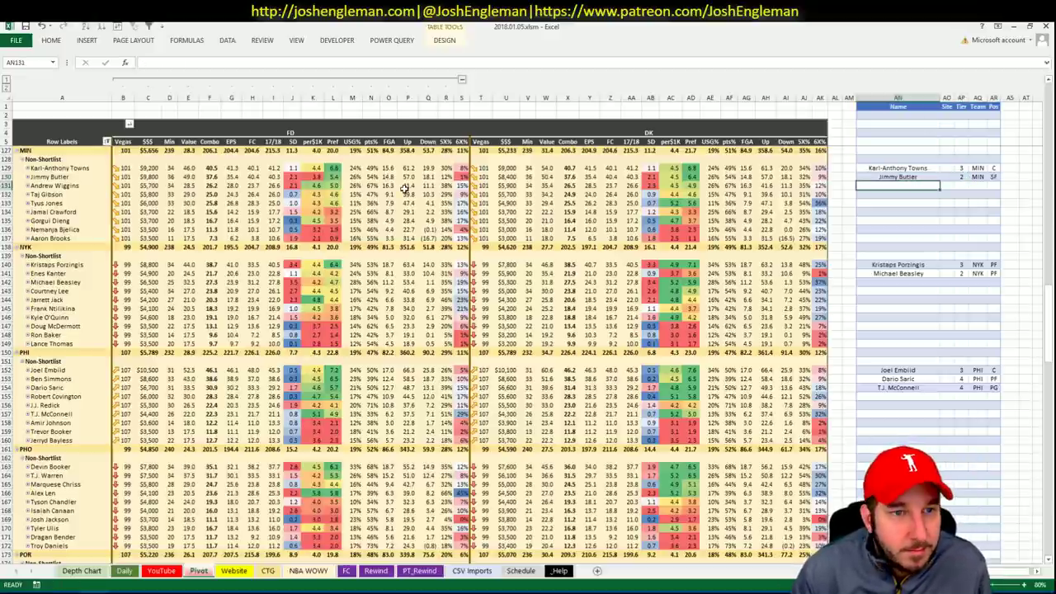
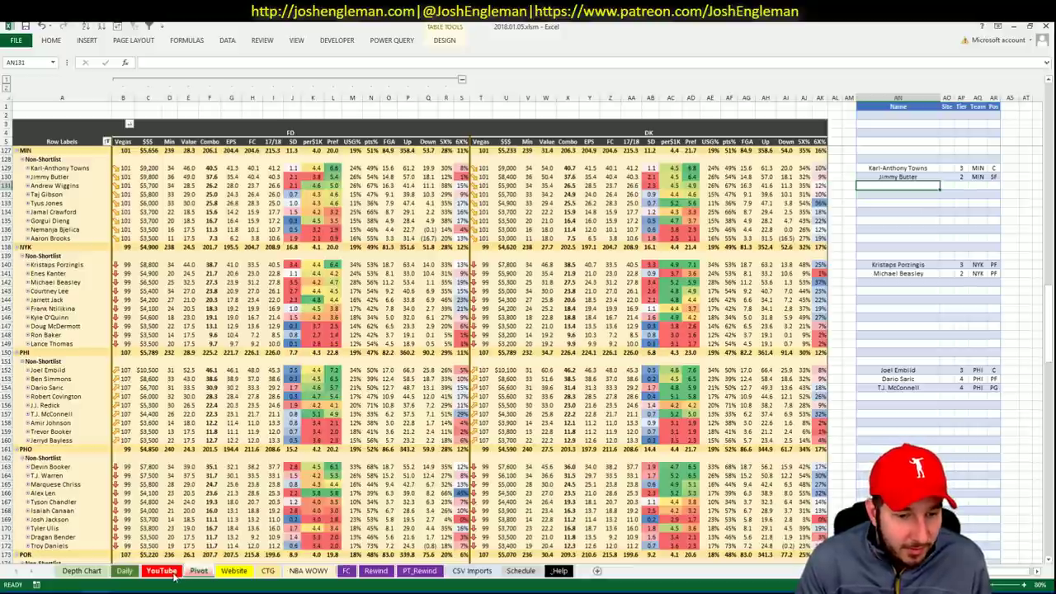
left_click(201, 571)
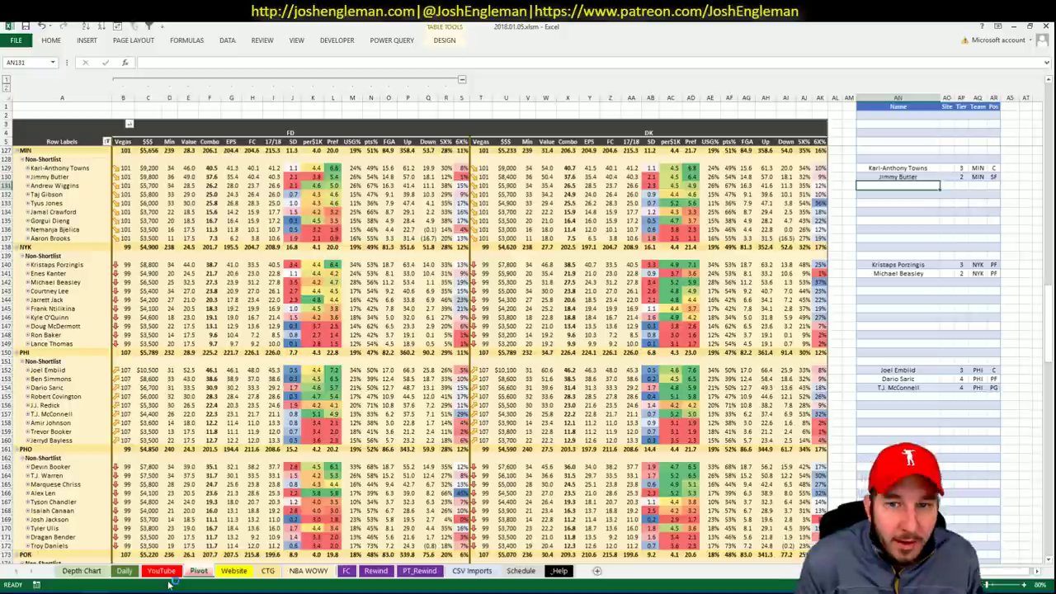
Step: Check the Timberwolves' game log on the YouTube sheet and record Tyus Jones as a tier 3 pick below Jimmy Butler on the Pivot sheet
left_click(169, 580)
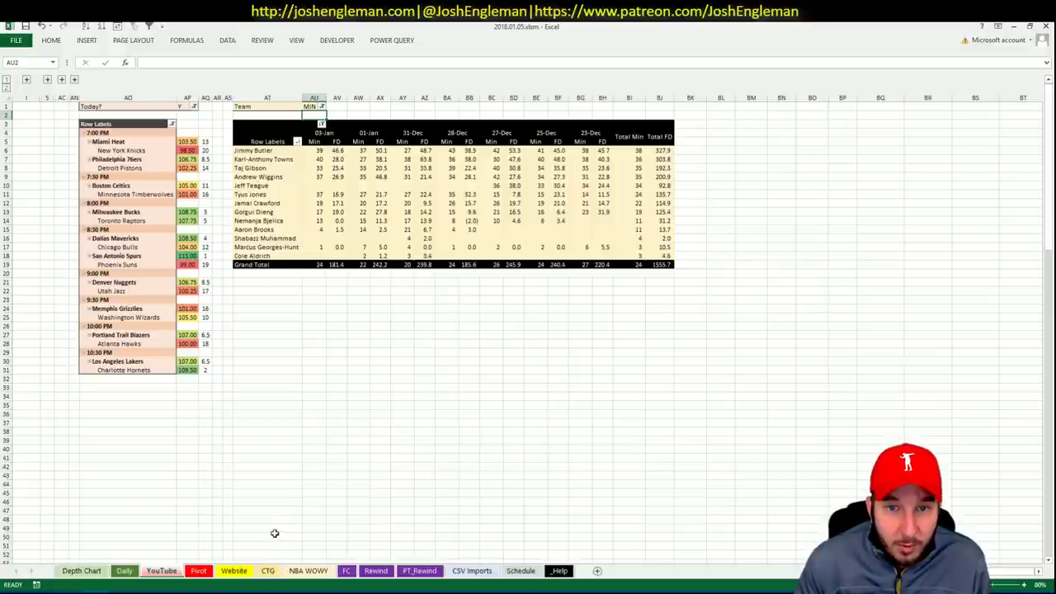
left_click(198, 570)
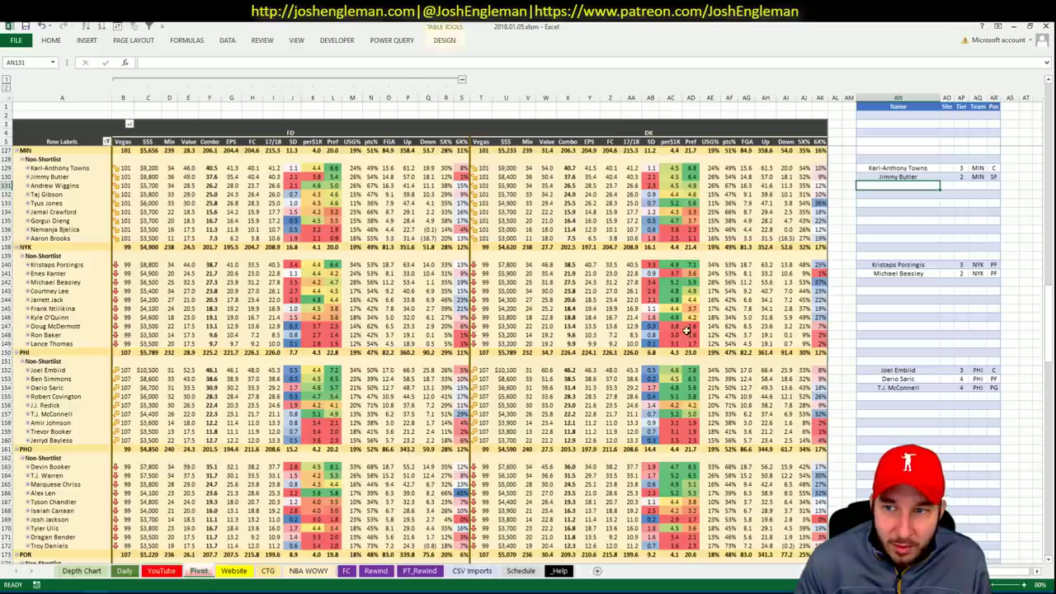
type("Tyus Jones")
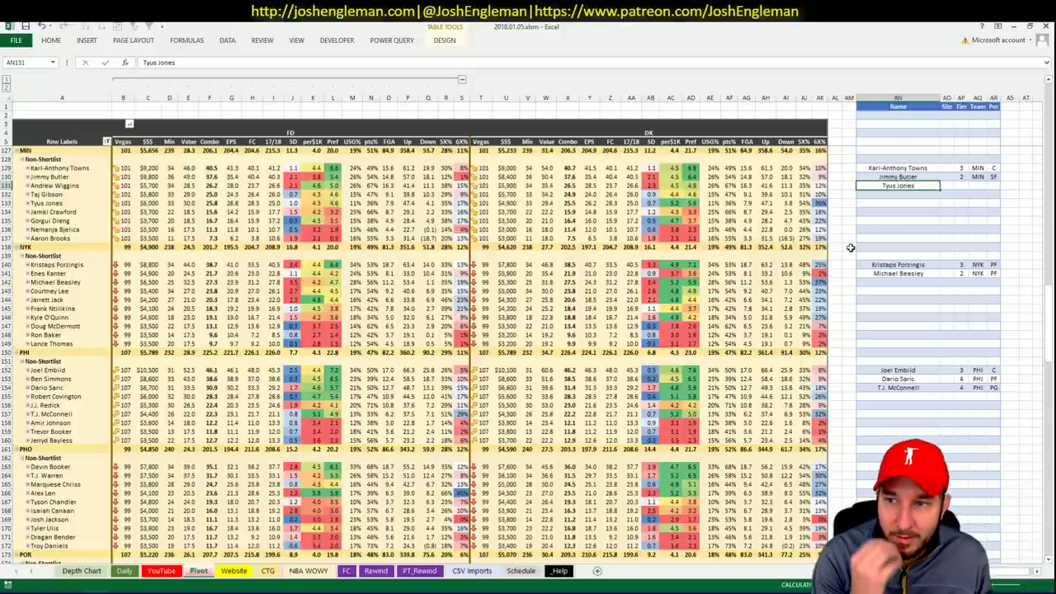
key("Tab")
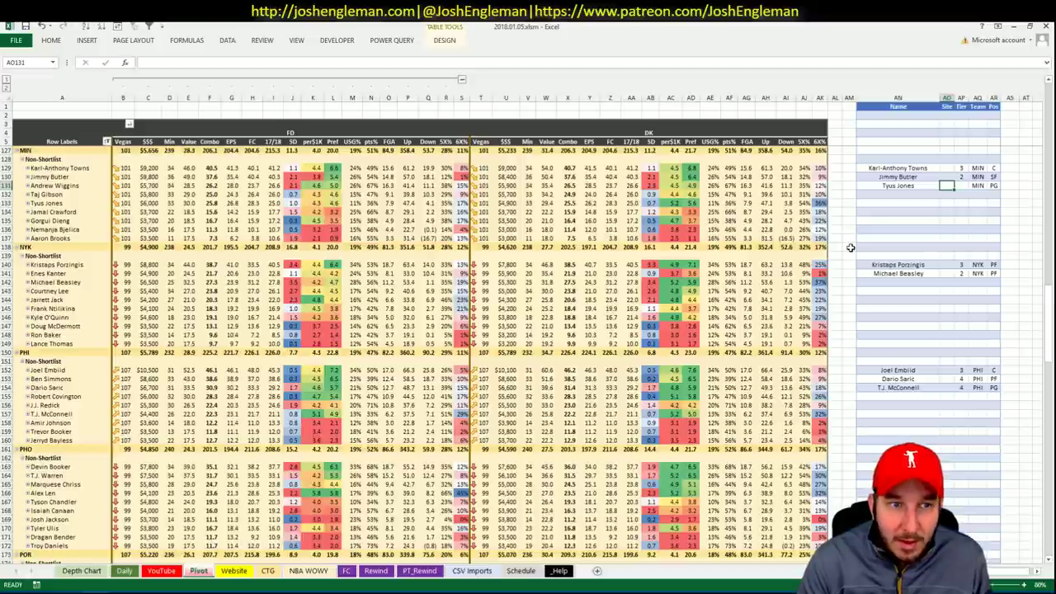
key("Tab")
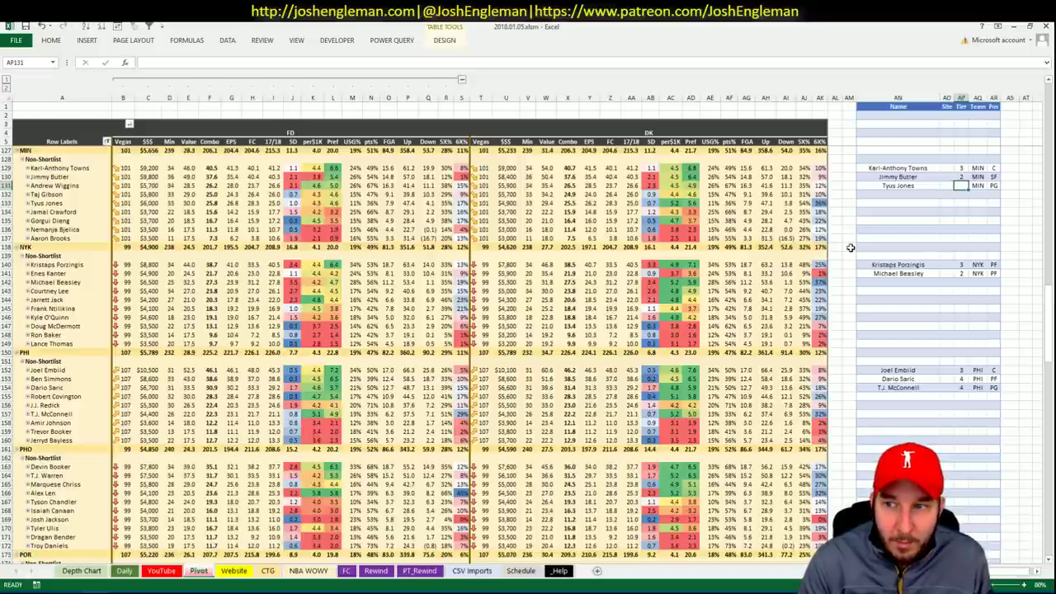
type("3")
key("Return")
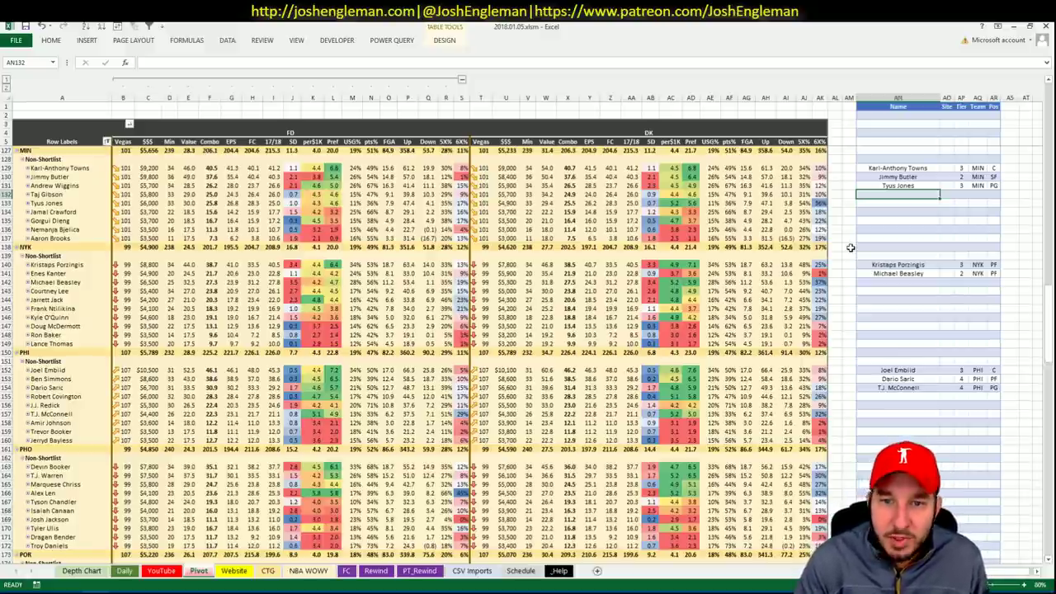
Step: Set the site of Tyus Jones's pick to DK
left_click(946, 184)
type("DK")
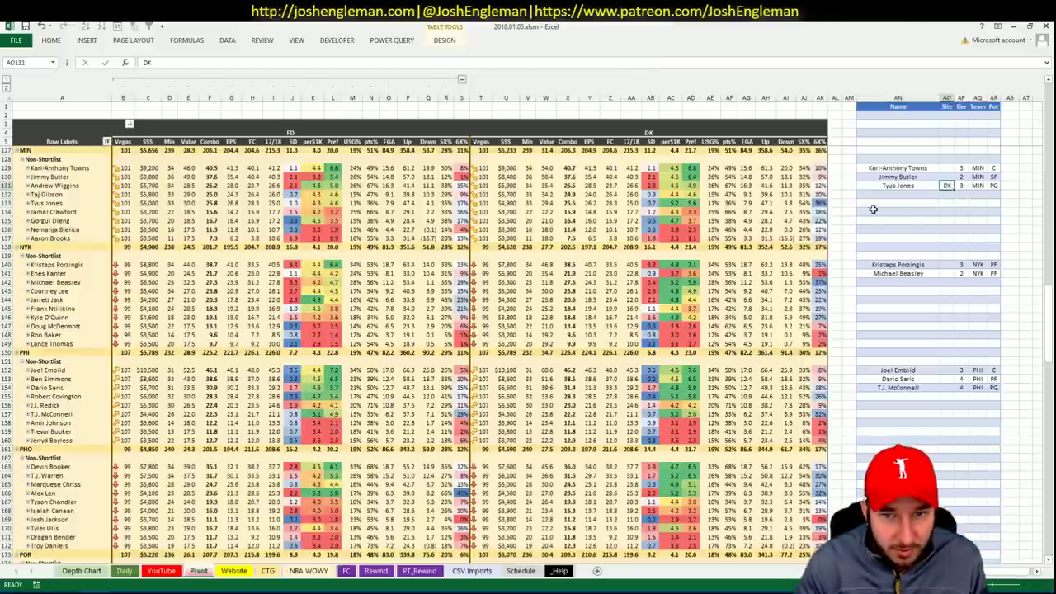
key("Return")
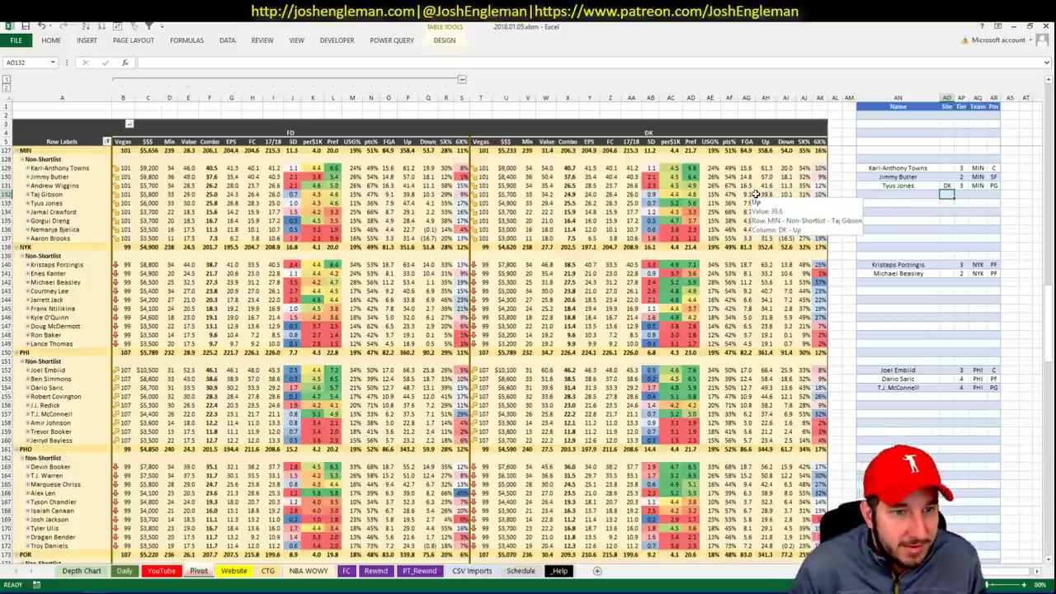
Step: Set the opponent on the CTG sheet to TOR
left_click(268, 571)
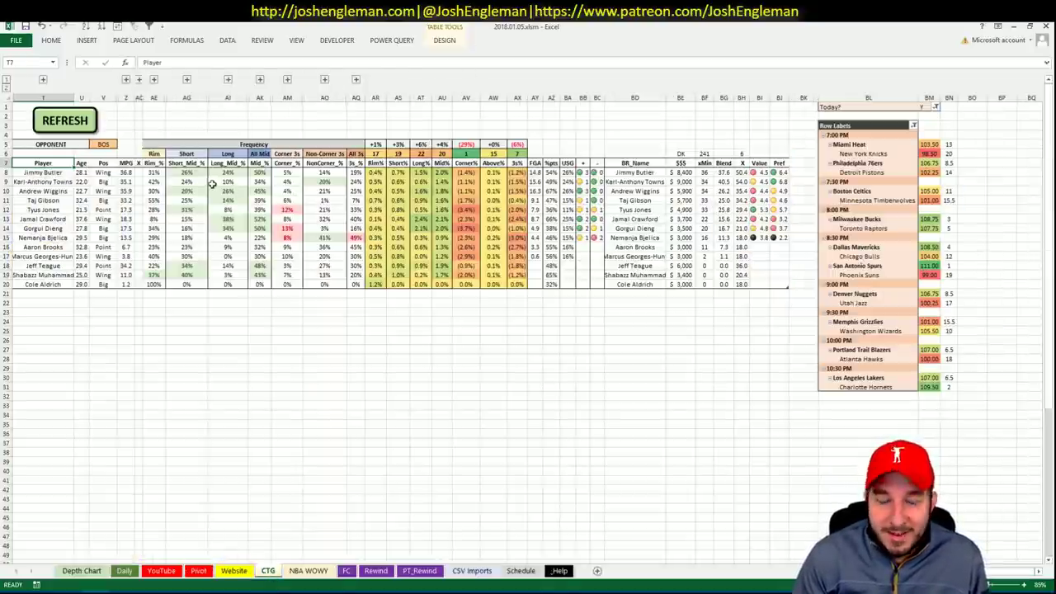
left_click(101, 144)
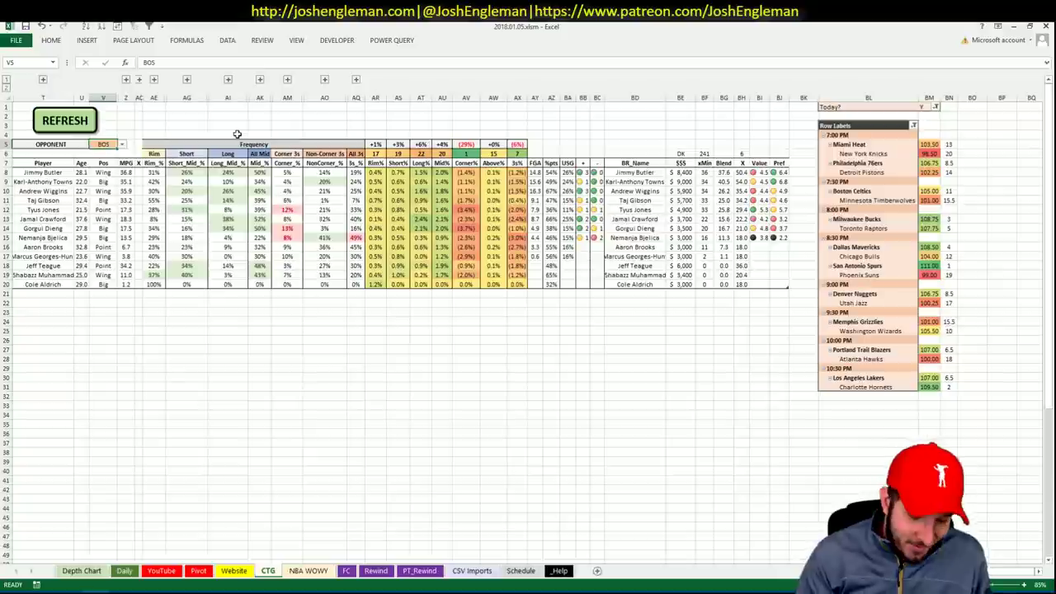
type("TO")
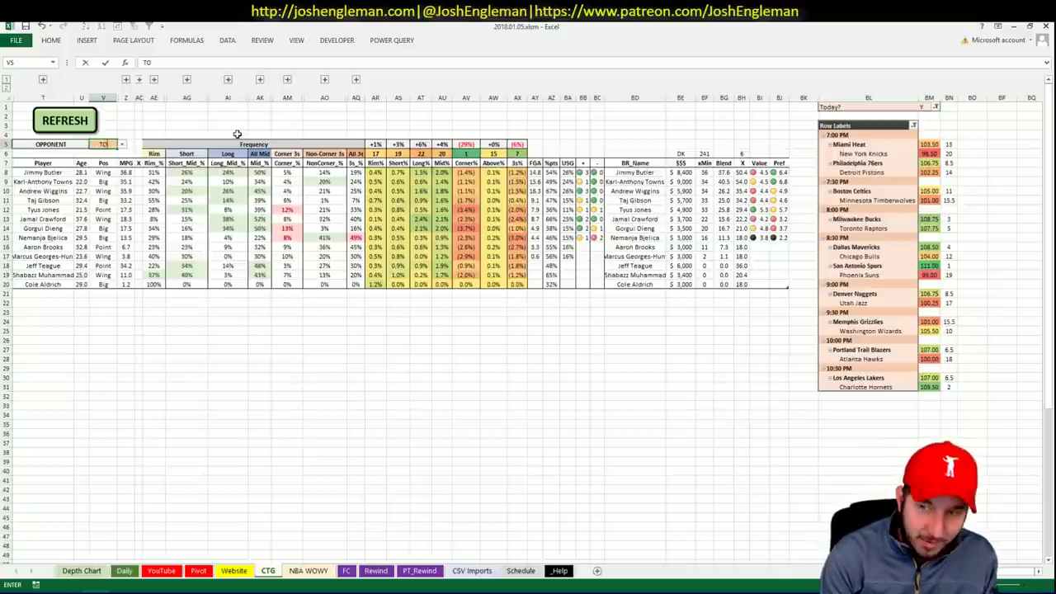
type("R")
key("Up")
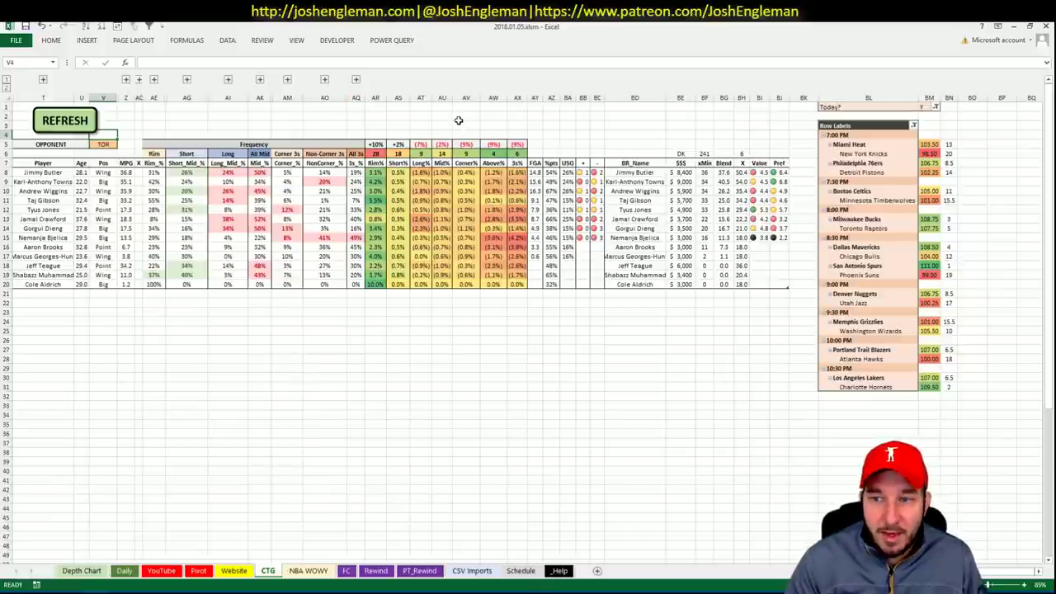
left_click(356, 322)
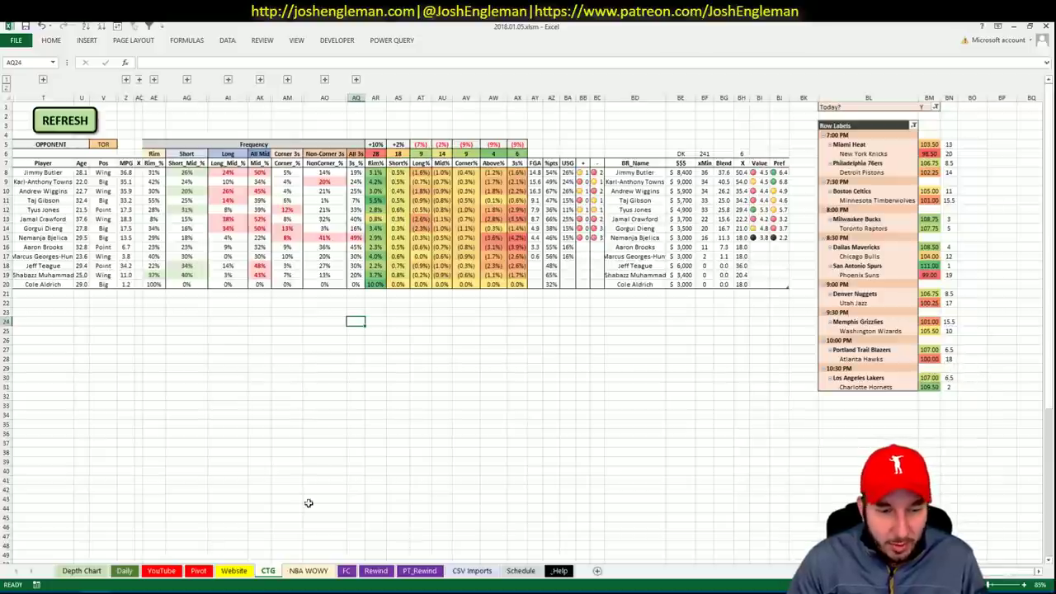
Step: Switch to the Cleaning the Glass page in the browser and open the Milwaukee Bucks' player stats
left_click(195, 572)
key("alt+Tab")
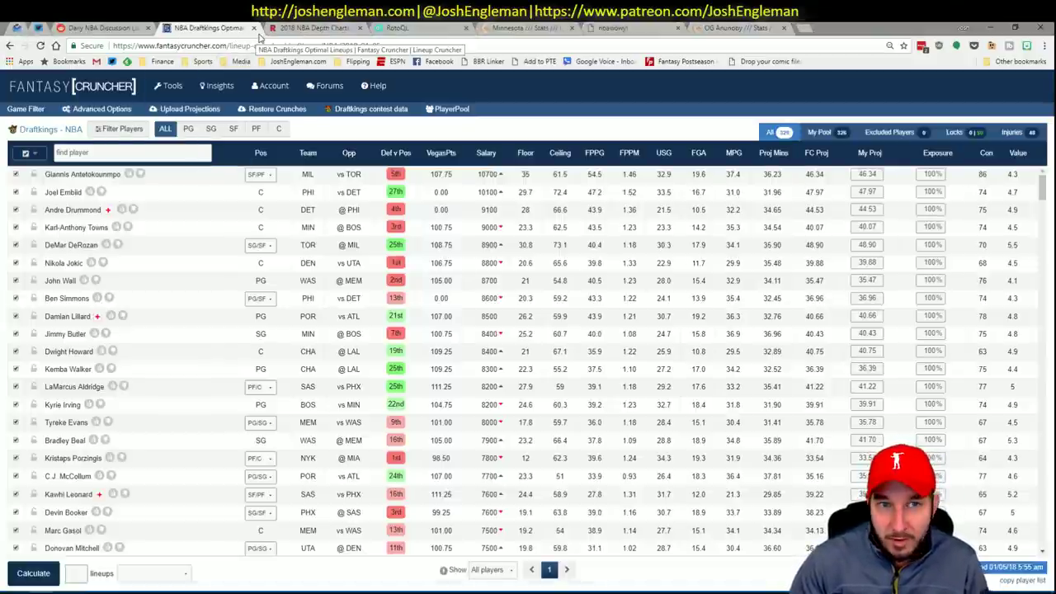
left_click(511, 28)
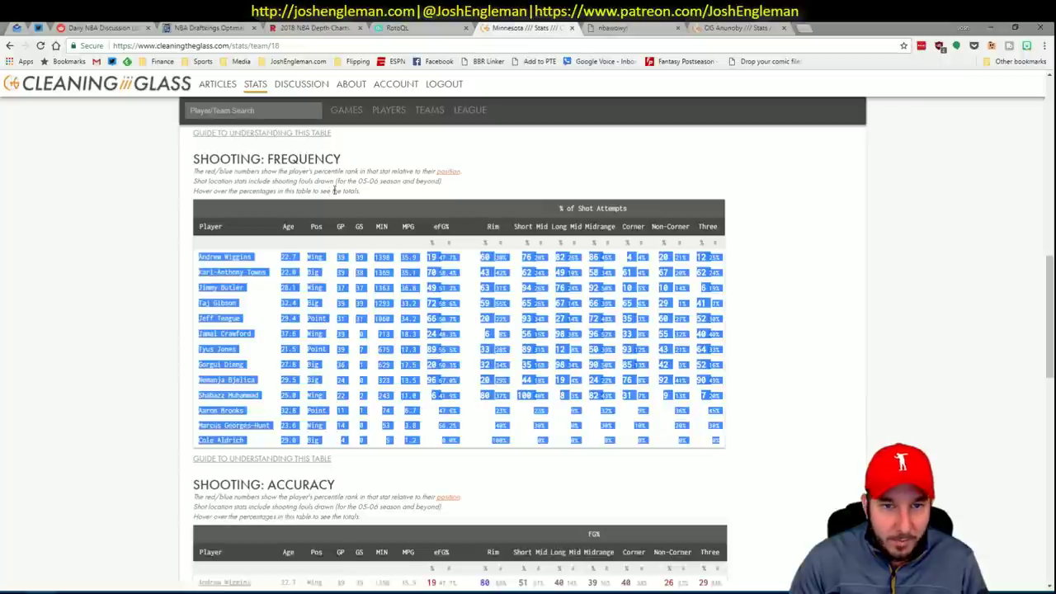
left_click(270, 113)
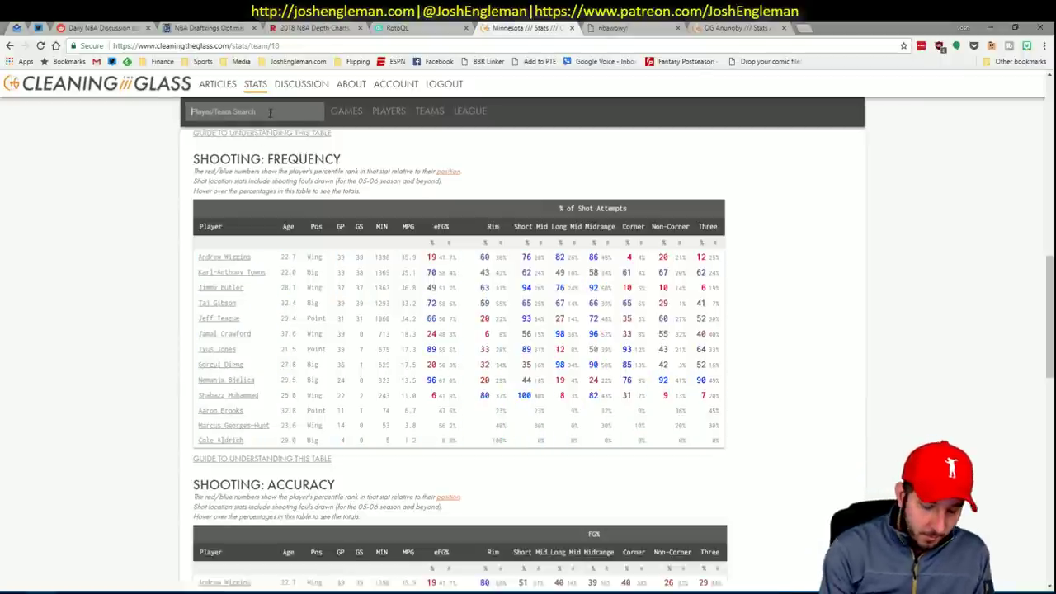
type("mil")
key("Down")
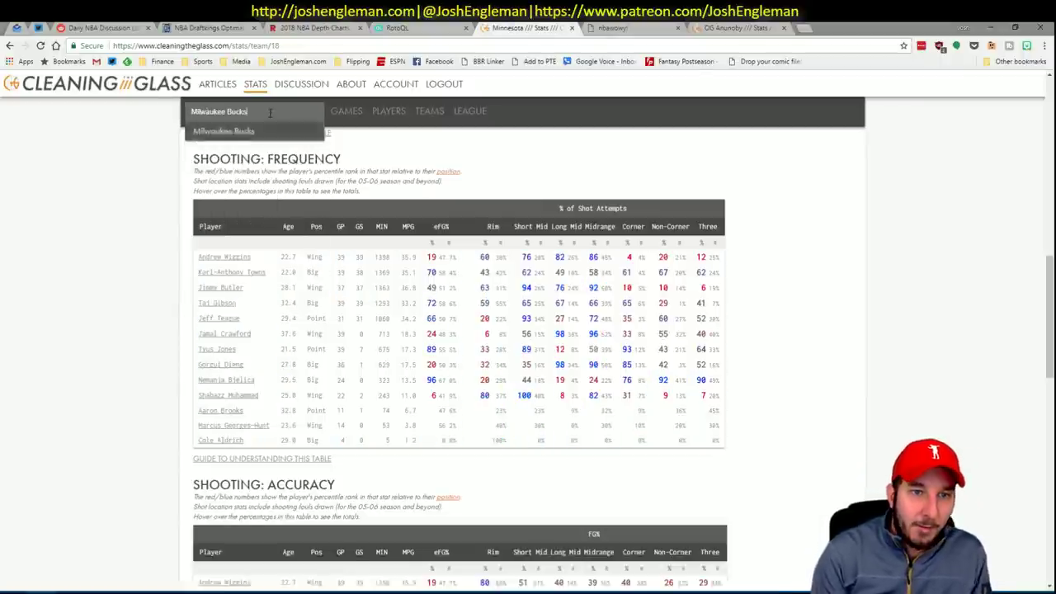
key("Return")
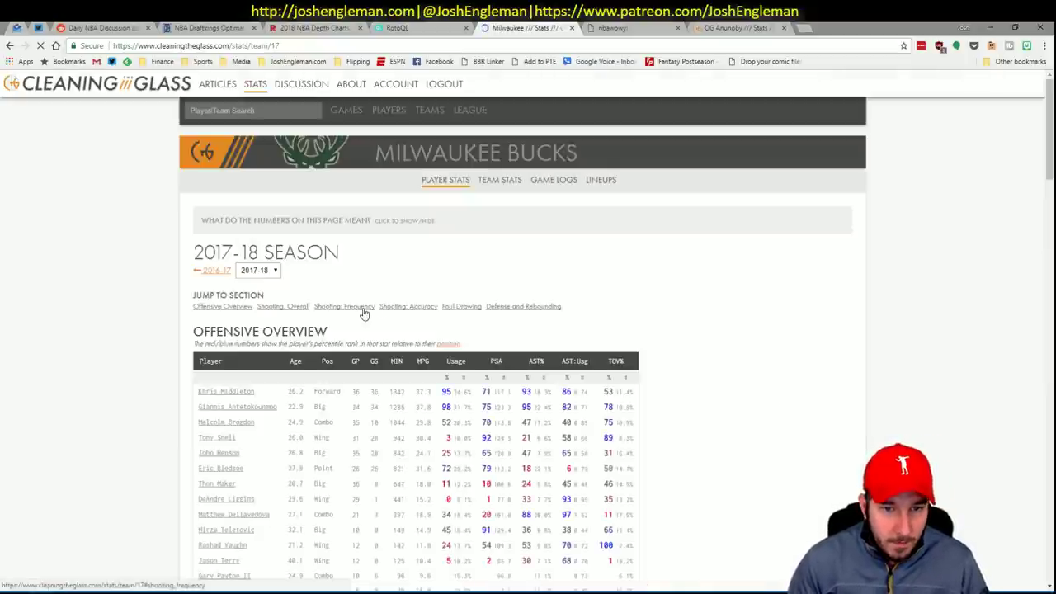
Step: Load the Bucks' Shooting: Frequency table into the workbook's CTG sheet and fit the BR_Name and Player columns to their contents
scroll(495, 321, "down", 7)
left_click_drag(745, 516, 199, 264)
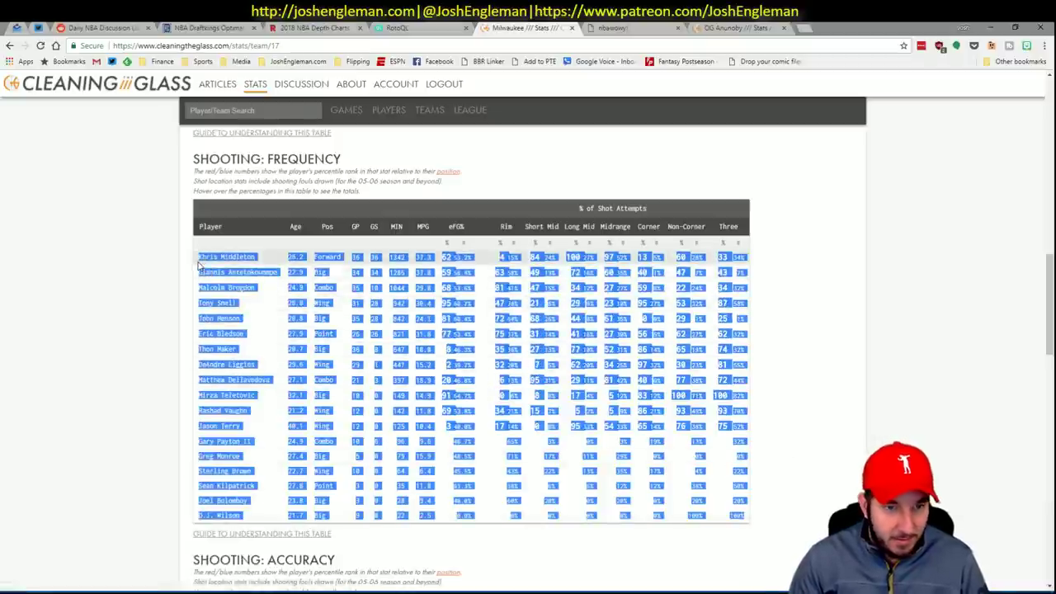
key("alt+Tab")
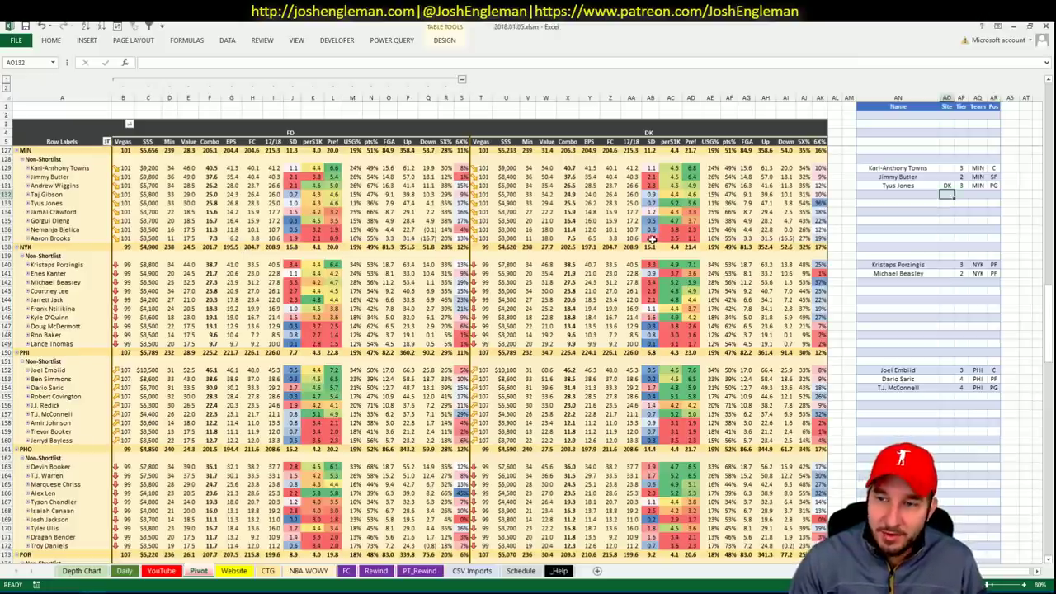
left_click(269, 571)
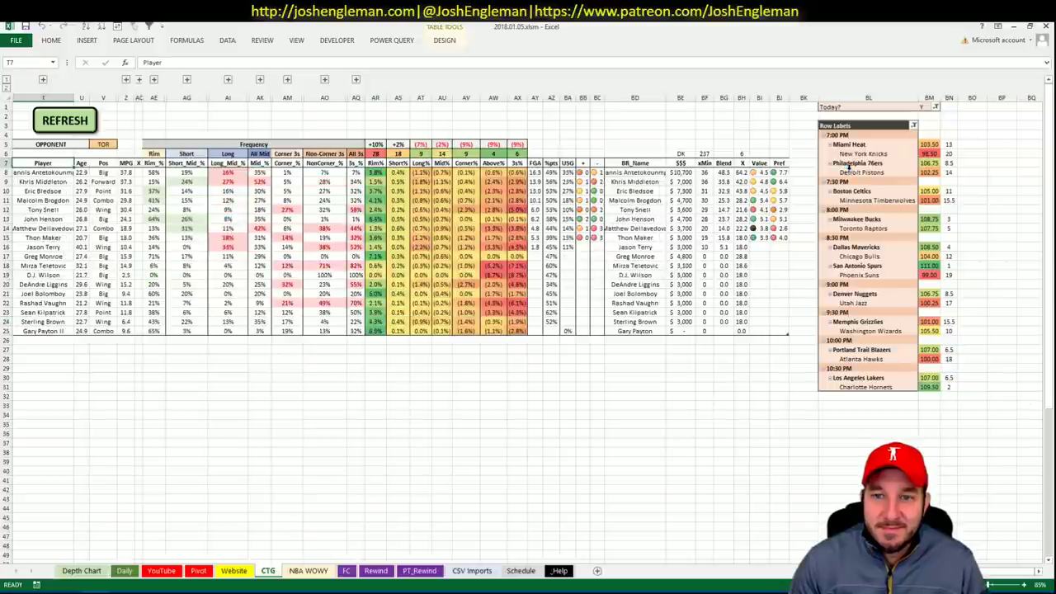
double_click(666, 97)
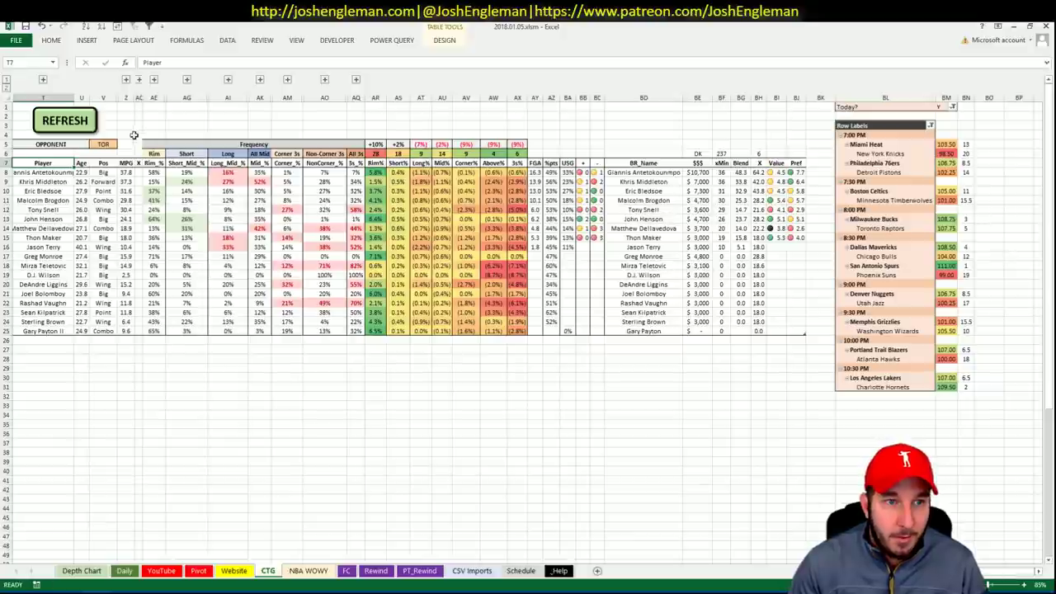
double_click(74, 98)
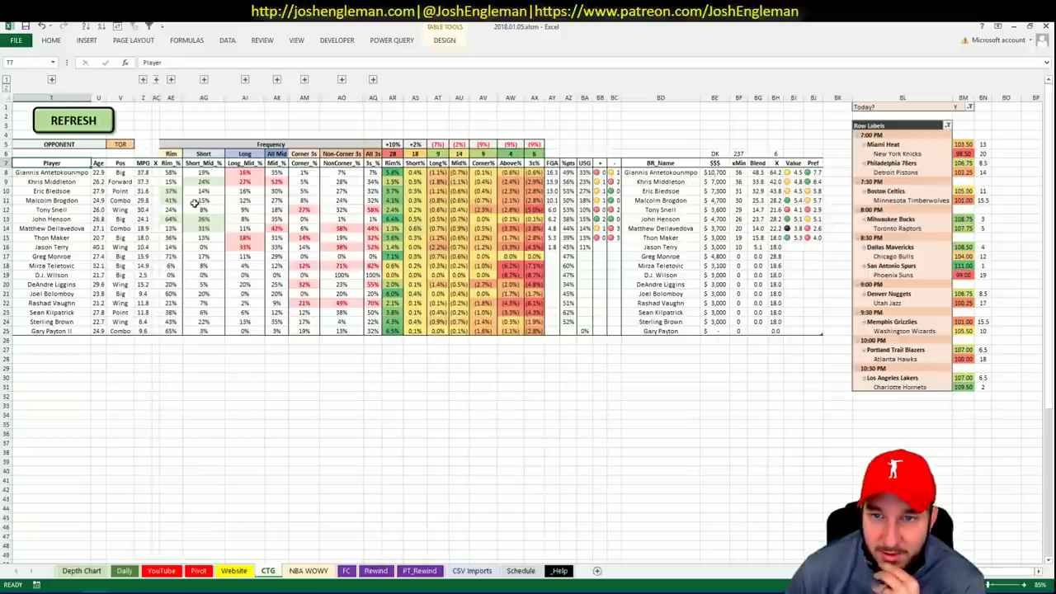
Step: Review the Bucks' player projections in the MIL group on the Pivot sheet
left_click(199, 572)
left_click(369, 288)
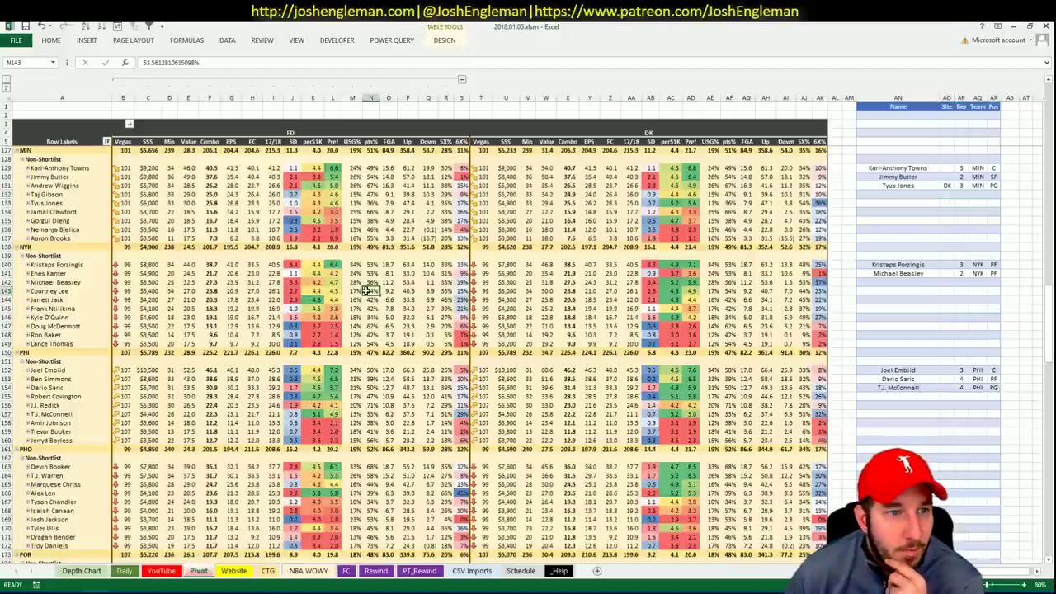
scroll(369, 287, "down", 1)
scroll(369, 289, "up", 4)
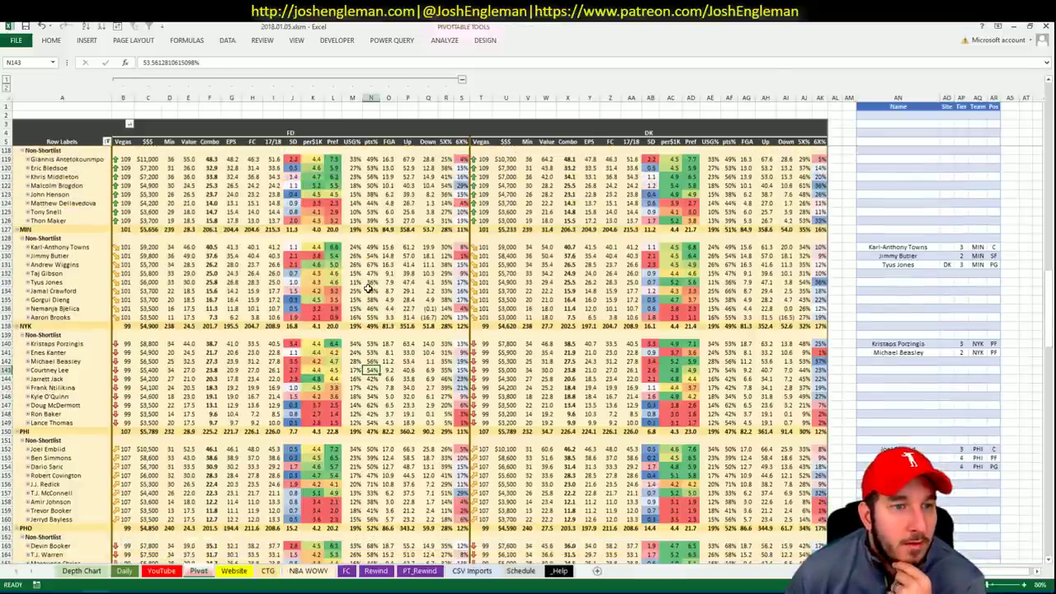
left_click(1051, 84)
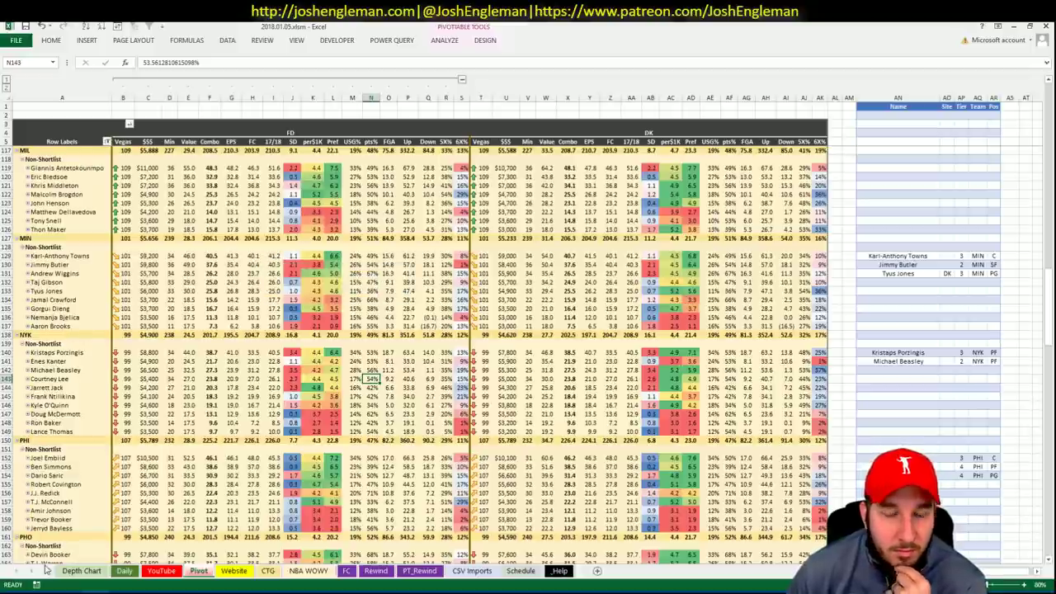
Step: Filter the YouTube sheet's game log to team MIL
left_click(174, 572)
key("Up")
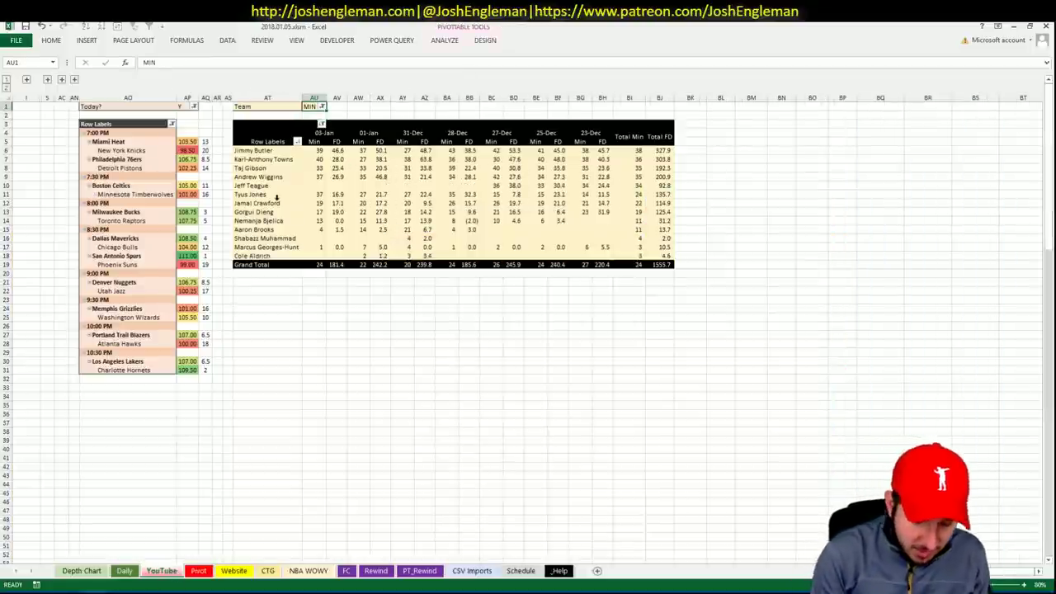
type("MIL")
key("Return")
type("MIL")
key("Return")
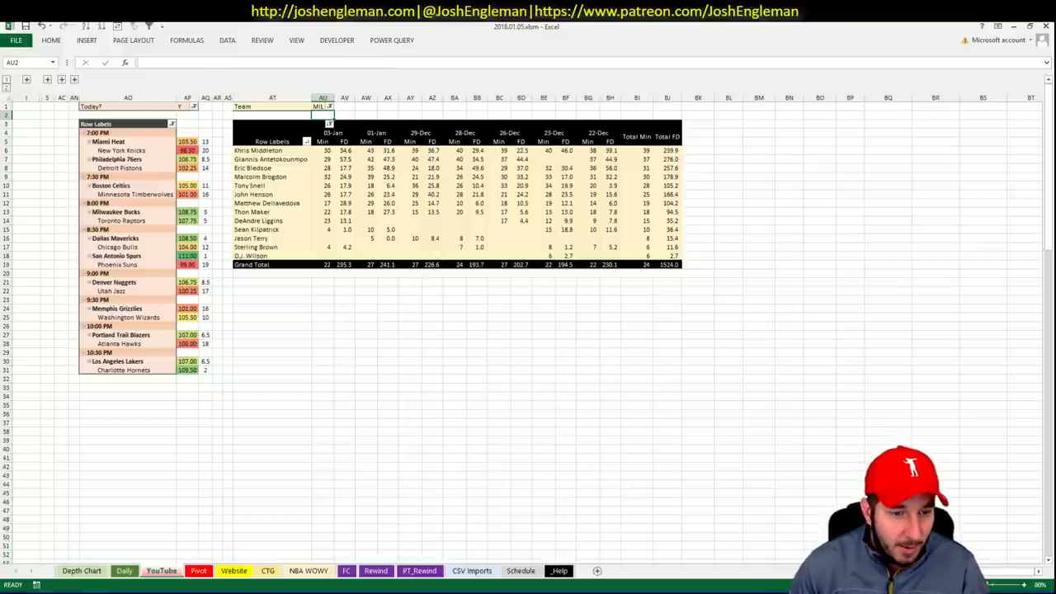
Step: Look up Giannis Antetokounmpo's past games against TOR in FantasyCruncher's DraftKings player list in the browser, and return to the workbook
left_click(40, 591)
left_click(212, 27)
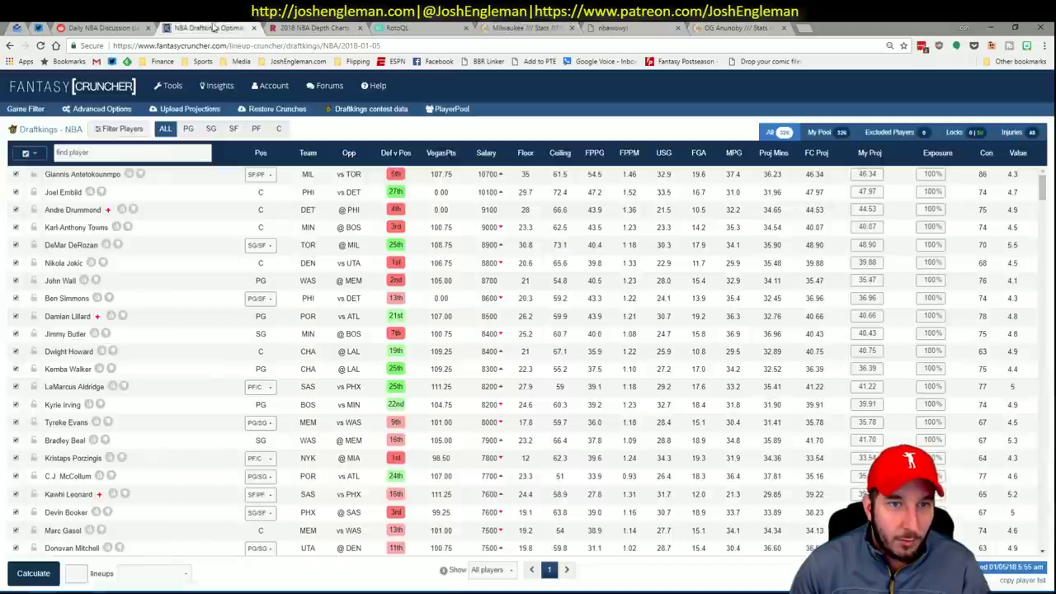
left_click(84, 175)
left_click(410, 199)
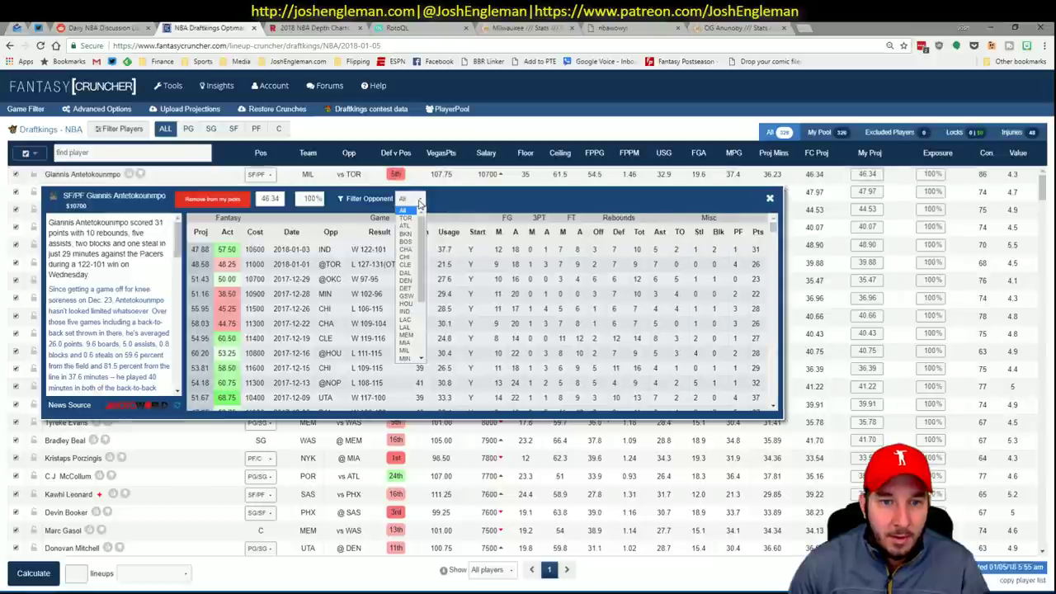
left_click(406, 217)
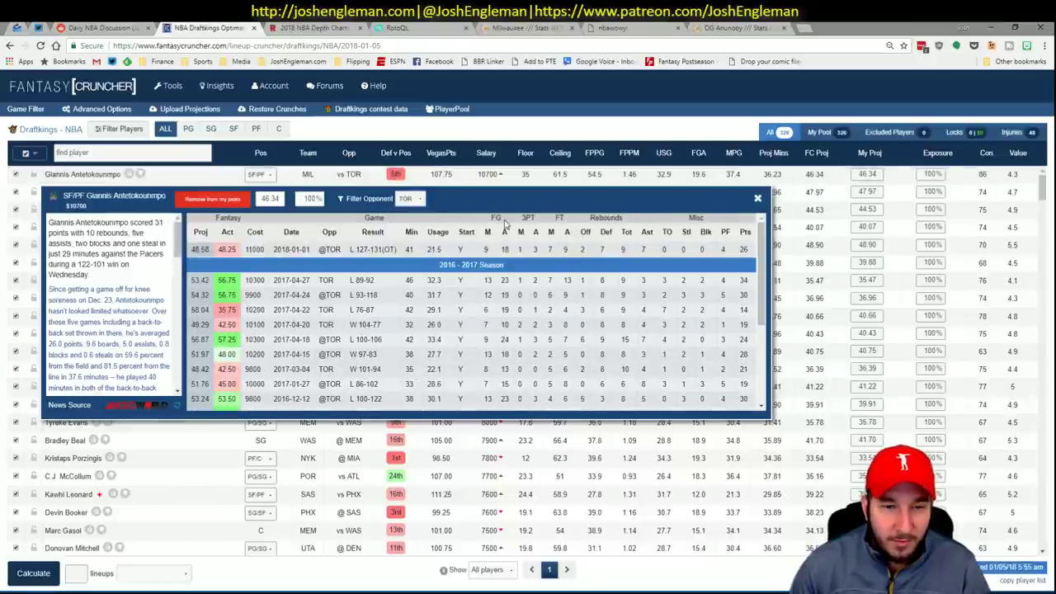
key("alt+Tab")
key("alt+Tab")
key("alt+Tab")
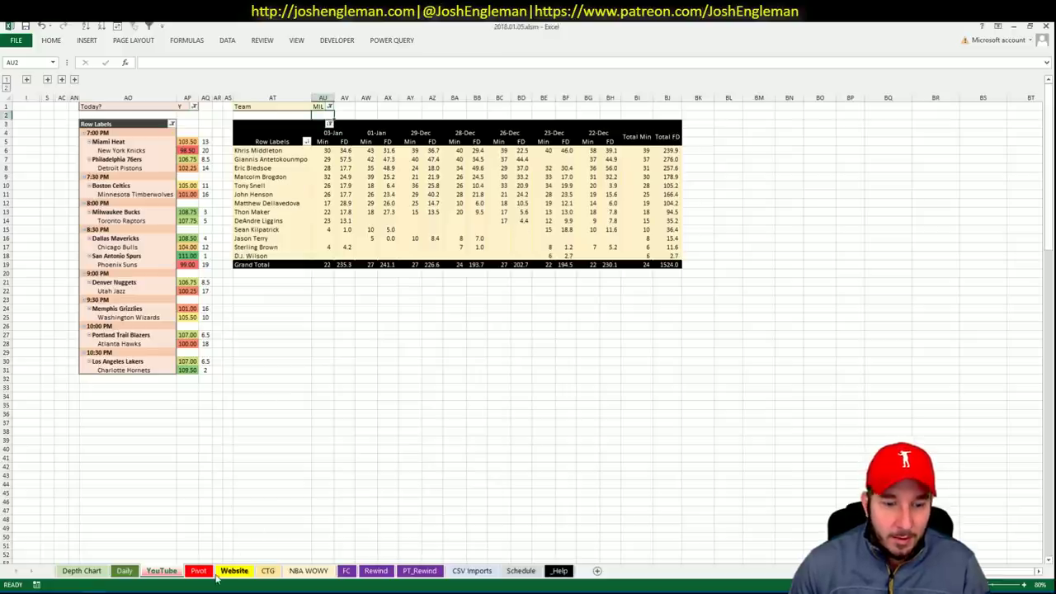
Step: Record Giannis Antetokounmpo as a tier 2 pick beside his row in the Pivot sheet's MIL group
left_click(268, 571)
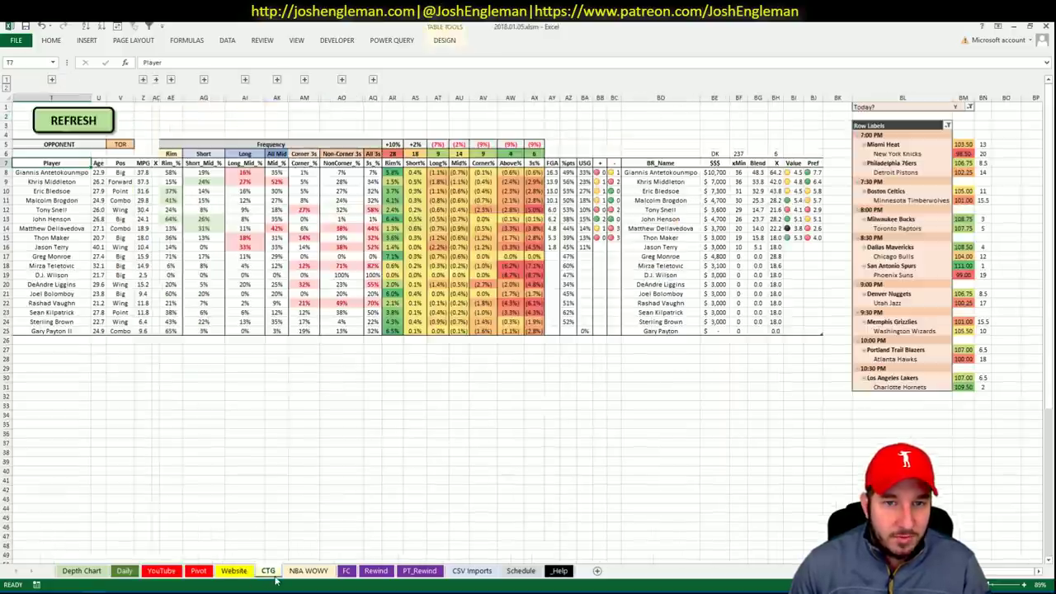
left_click(198, 571)
left_click(877, 160)
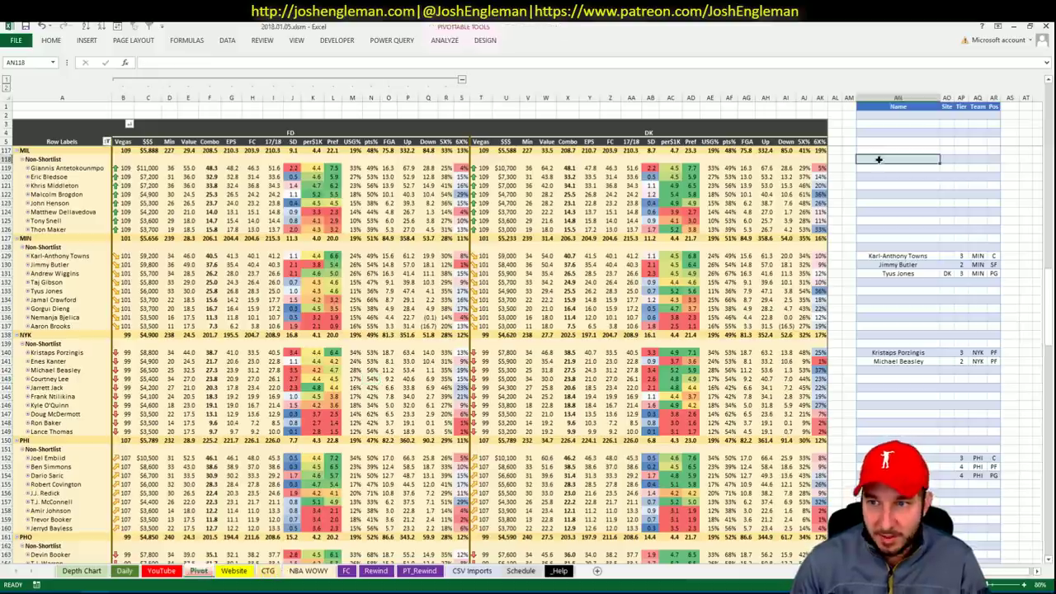
left_click(877, 168)
type("Gianni")
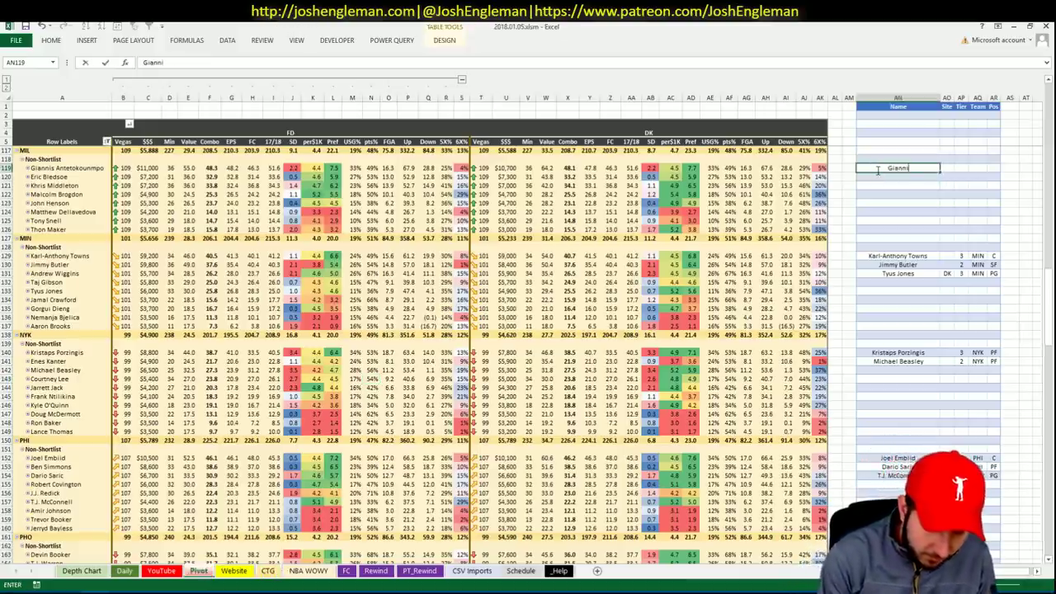
type("s Antetokounmpo")
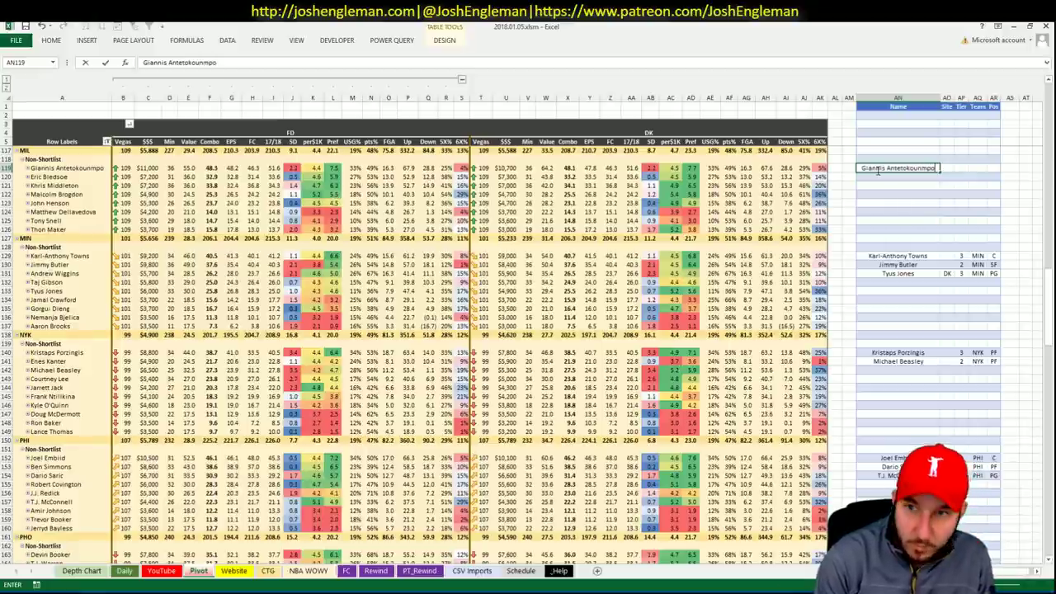
key("Tab")
type("2")
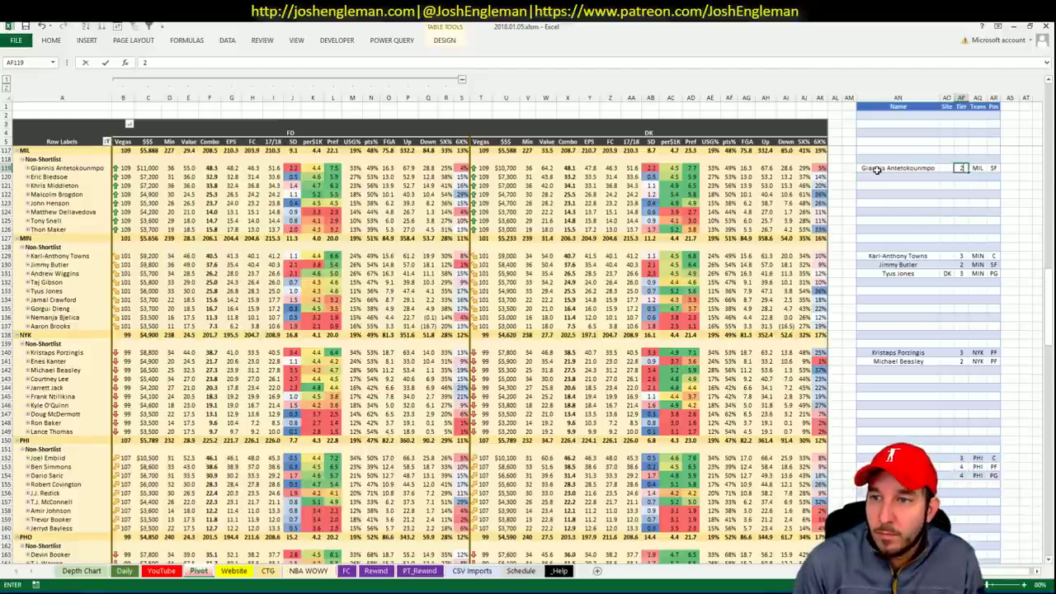
key("Return")
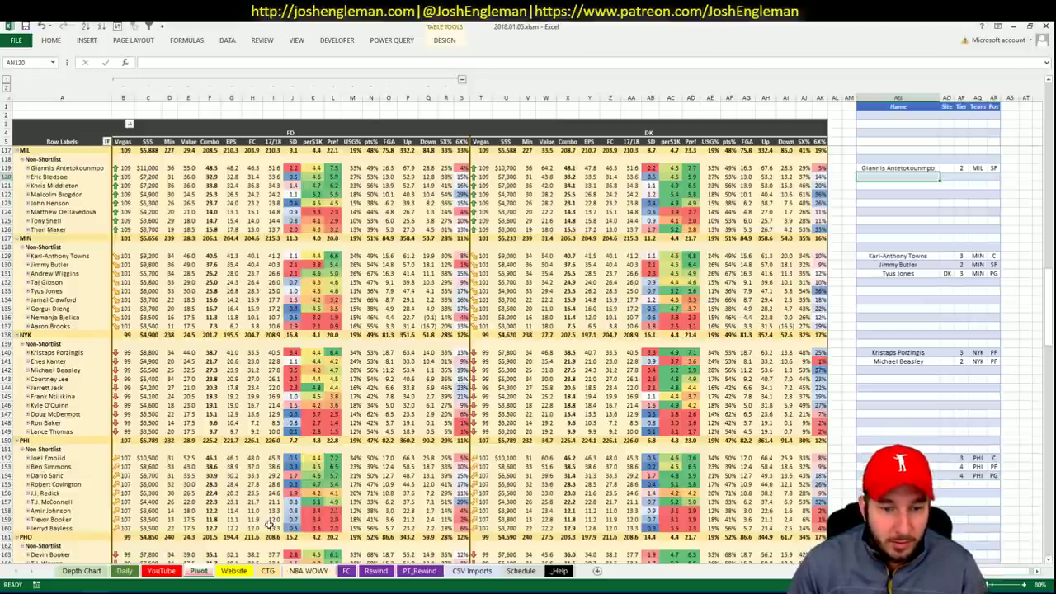
Step: Check the Bucks' shooting matchups on the CTG sheet and Eric Bledsoe's recent fantasy scores on the YouTube sheet
left_click(268, 571)
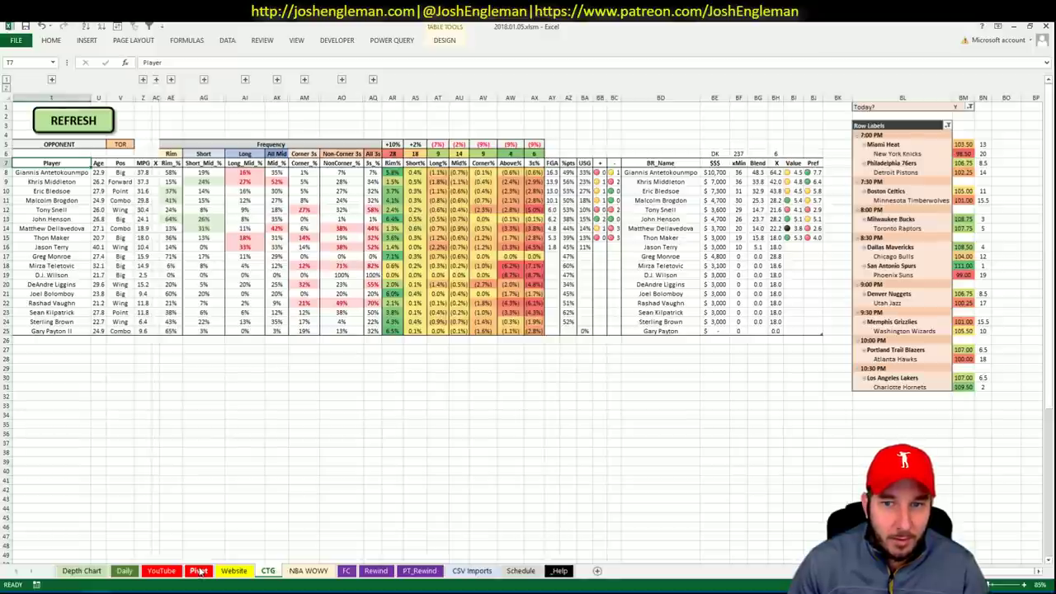
left_click(198, 571)
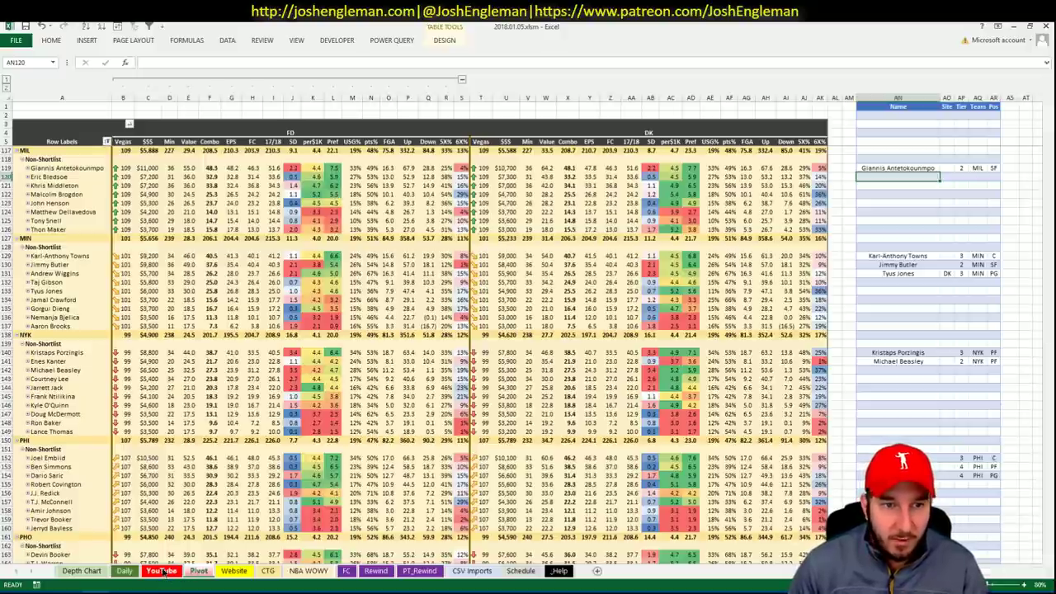
left_click(192, 573)
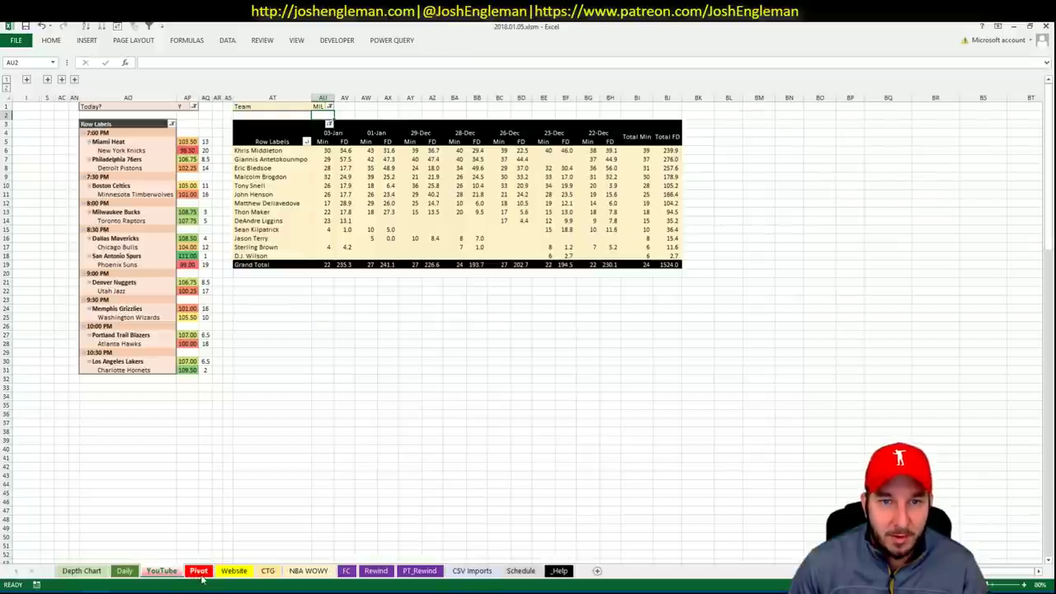
left_click(346, 168)
left_click(393, 168)
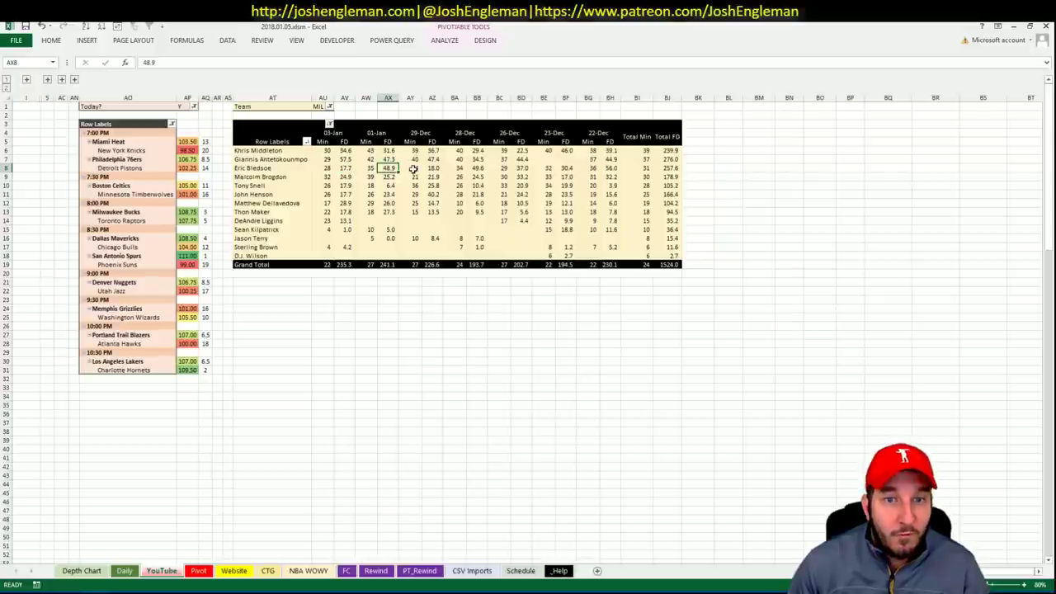
left_click(477, 168)
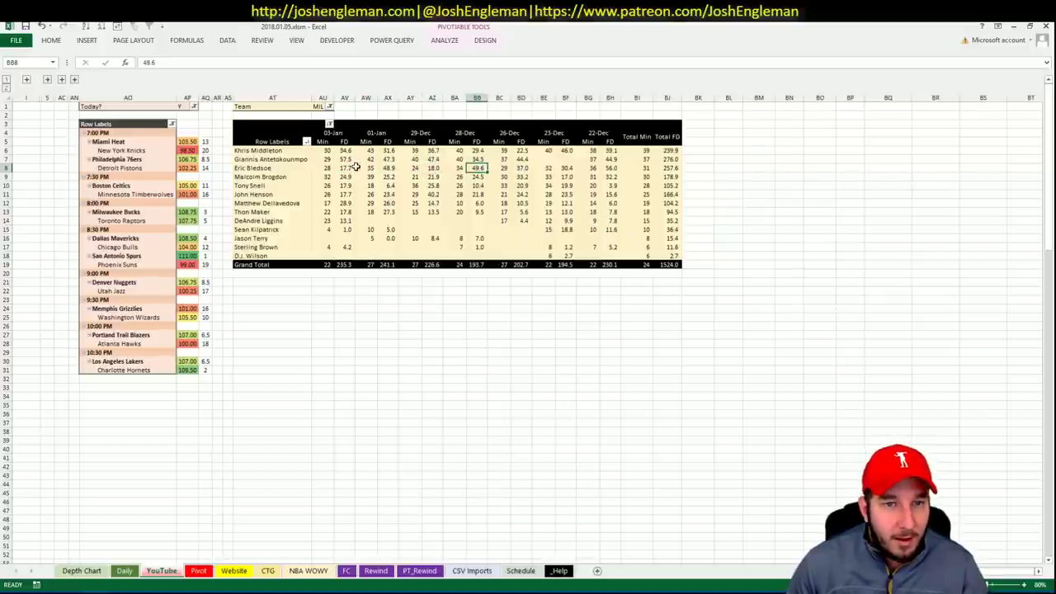
Step: Close Giannis Antetokounmpo's game history in FantasyCruncher in the browser and return to the workbook's CTG sheet
key("alt+Tab")
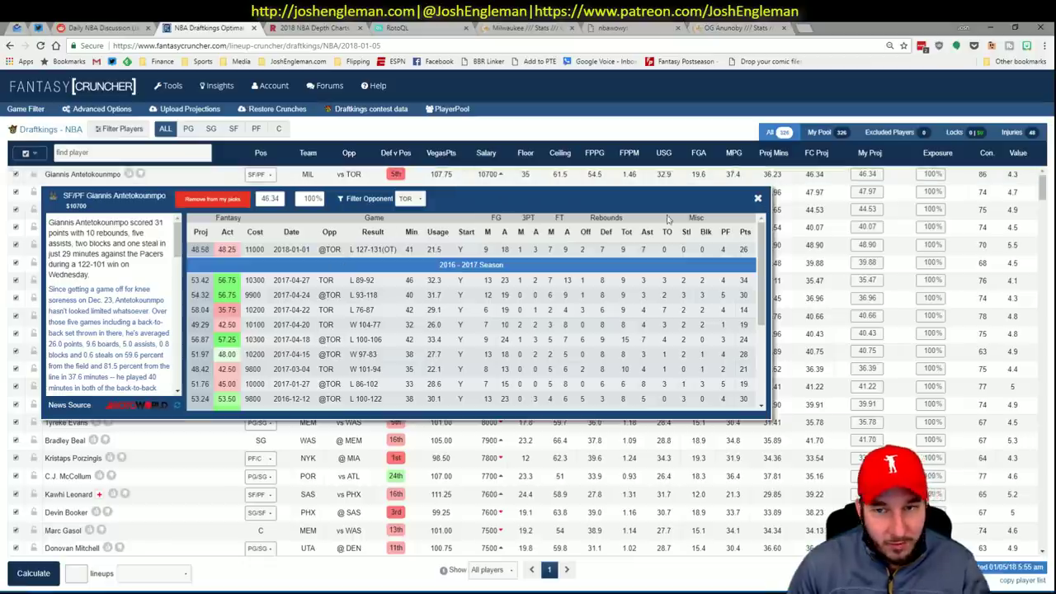
left_click(758, 198)
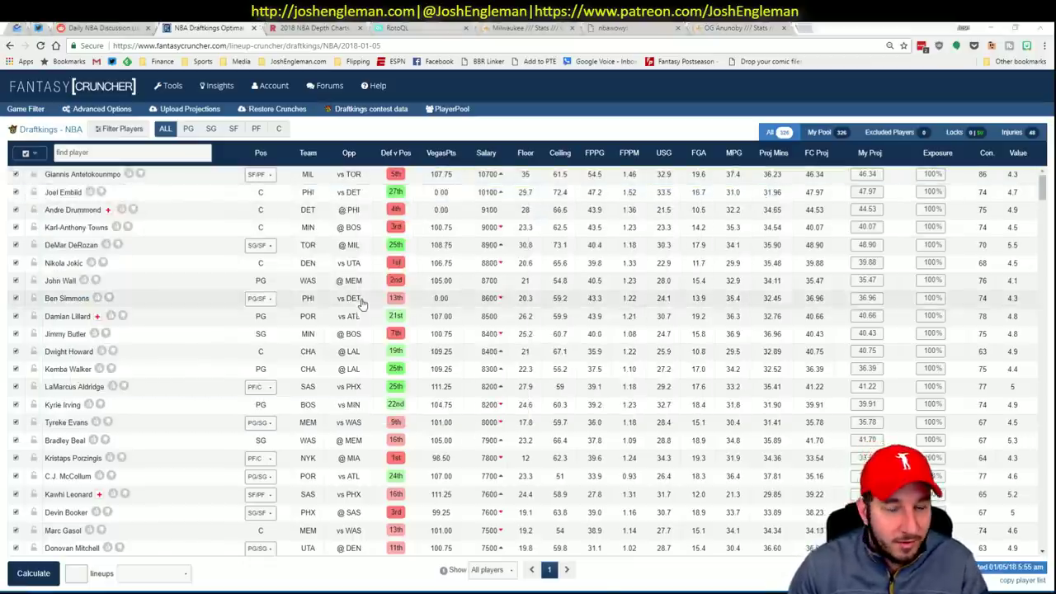
key("alt+Tab")
left_click(267, 570)
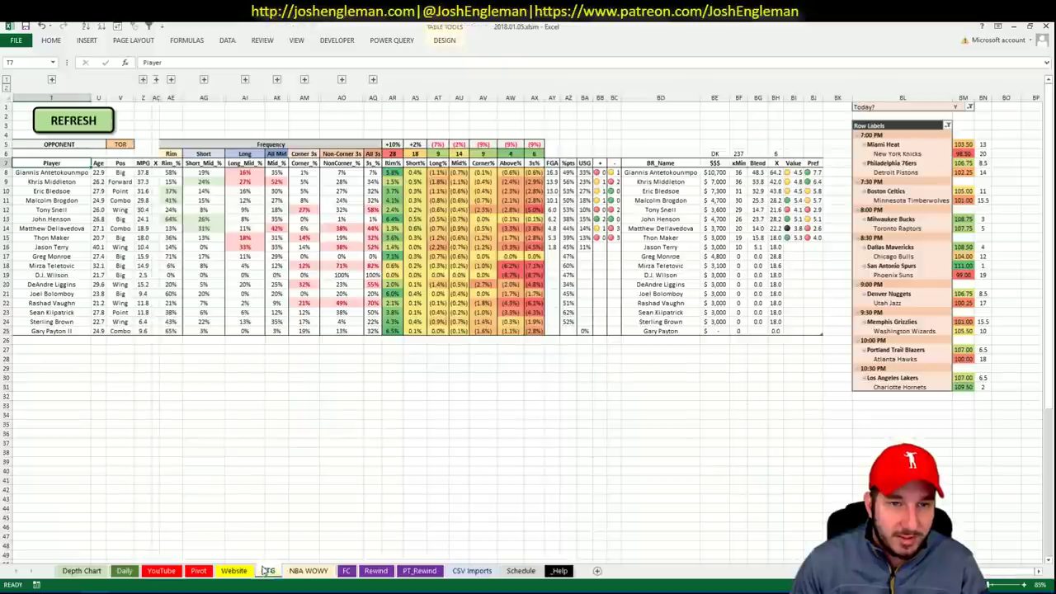
Step: Record Eric Bledsoe as a tier 3 pick beside his row in the Pivot sheet's MIL group
left_click(199, 571)
type("Eric Bledsoe")
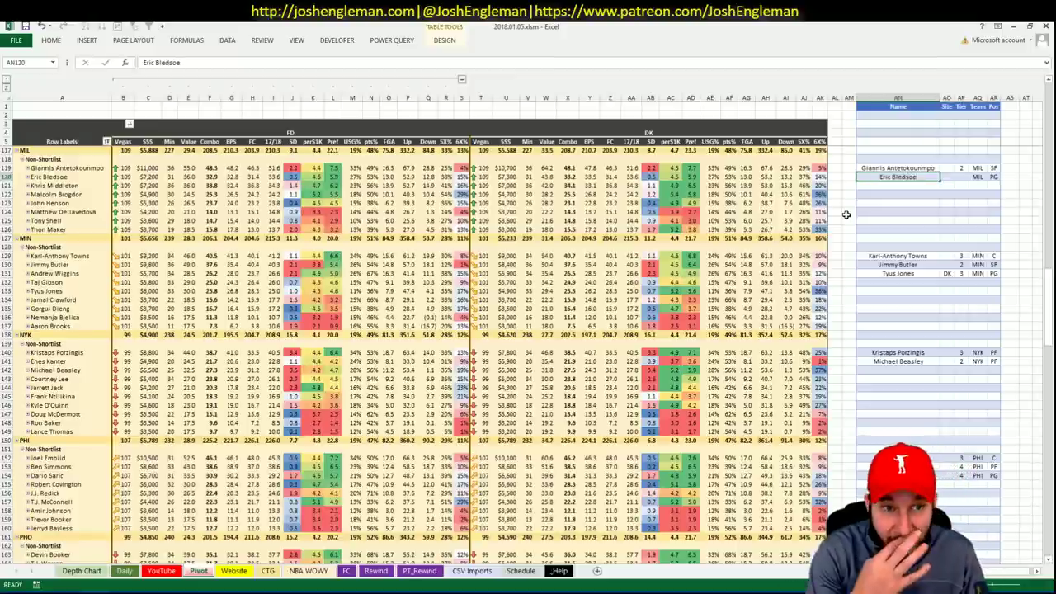
key("Return")
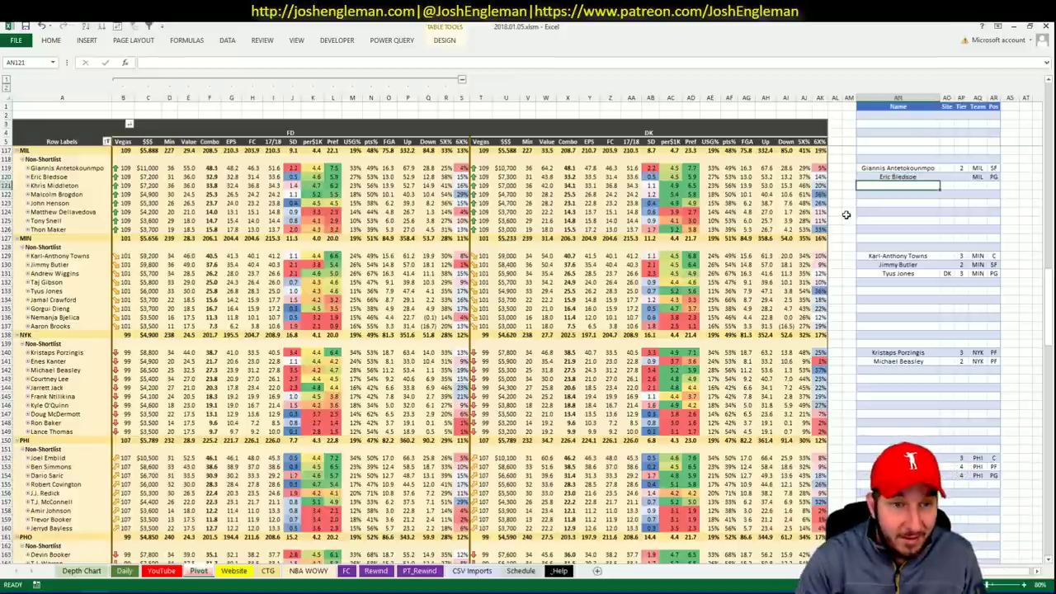
left_click(962, 178)
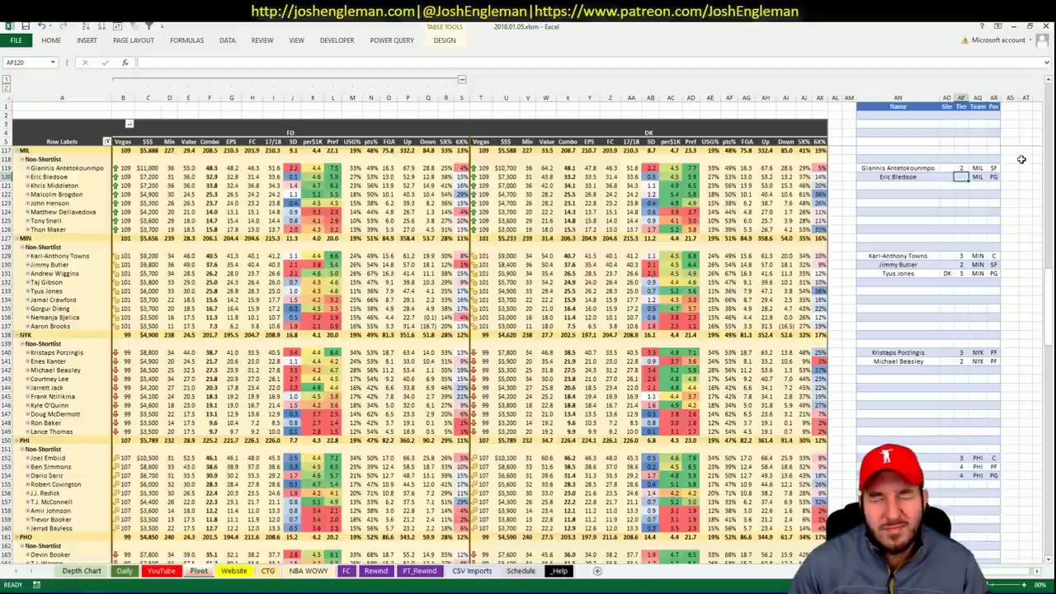
type("3")
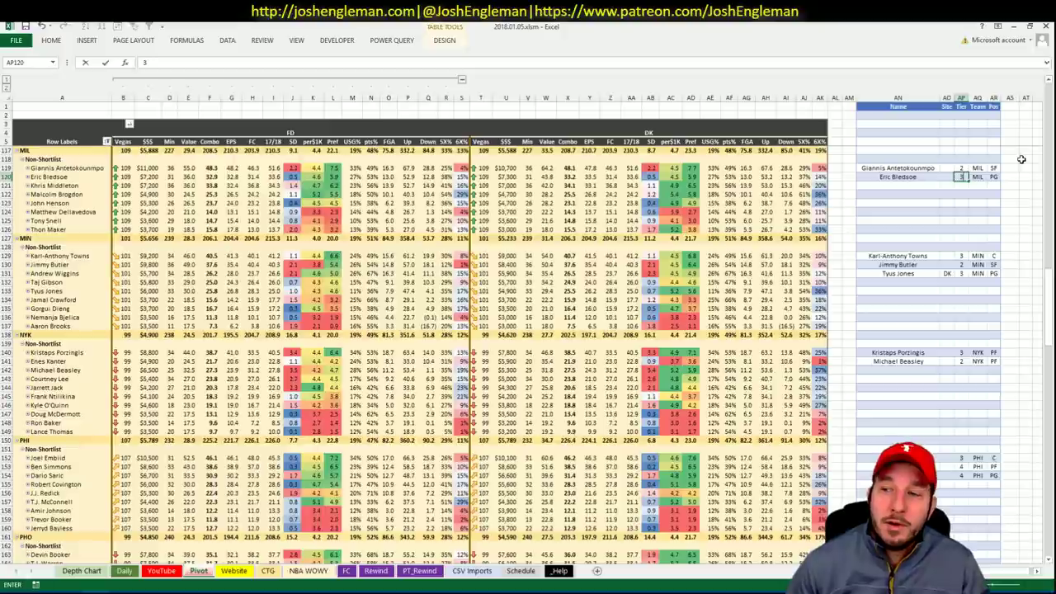
key("Return")
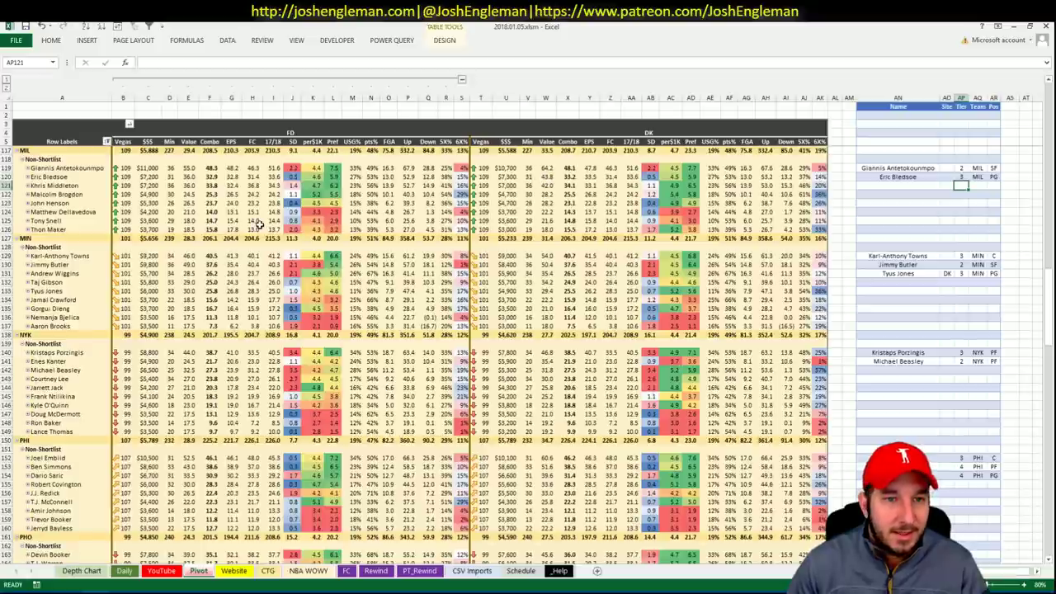
Step: Compare the remaining Bucks' recent games and CTG shooting matchups, and select the pick name cell in Malcolm Brogdon's row on the Pivot sheet
key("ctrl+Page_Up")
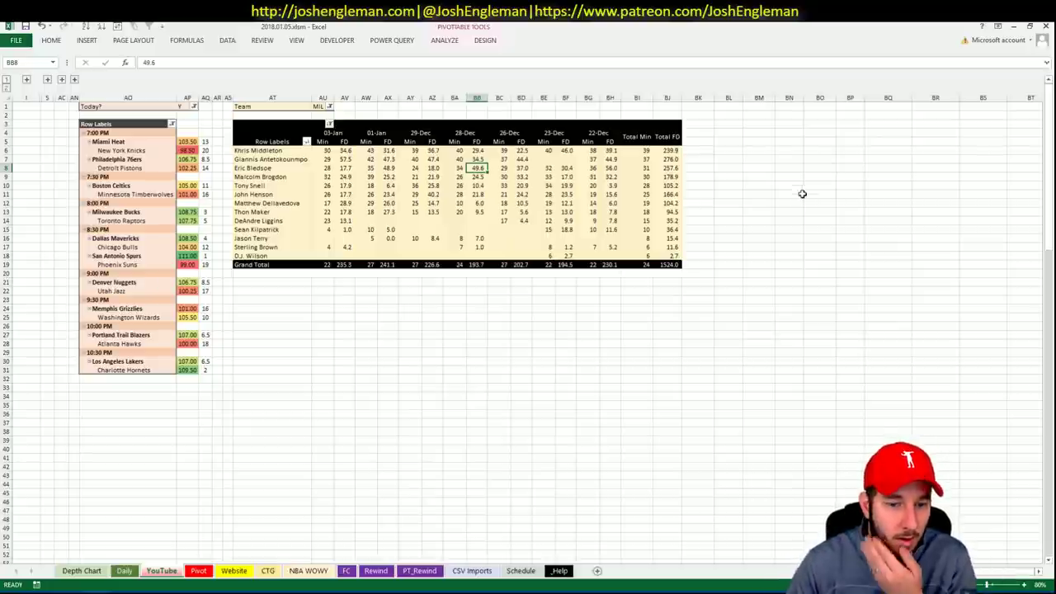
left_click(268, 570)
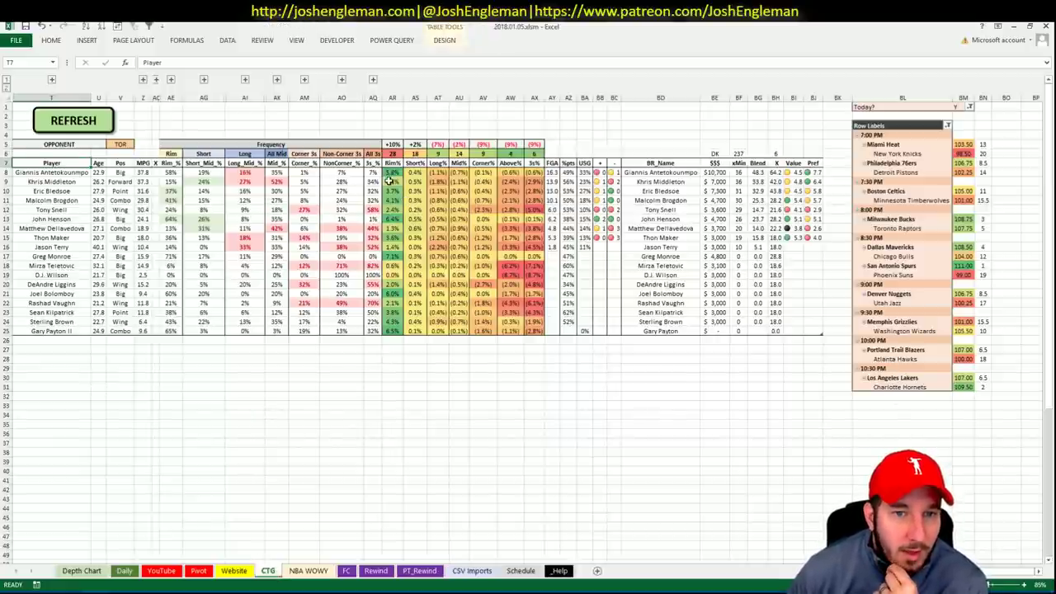
left_click(391, 180)
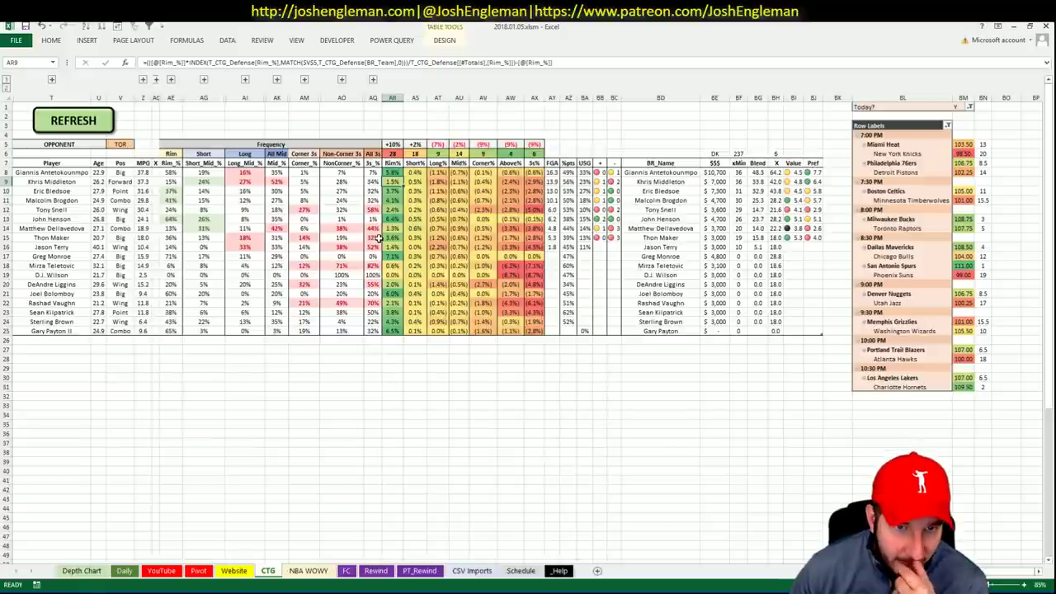
left_click(200, 572)
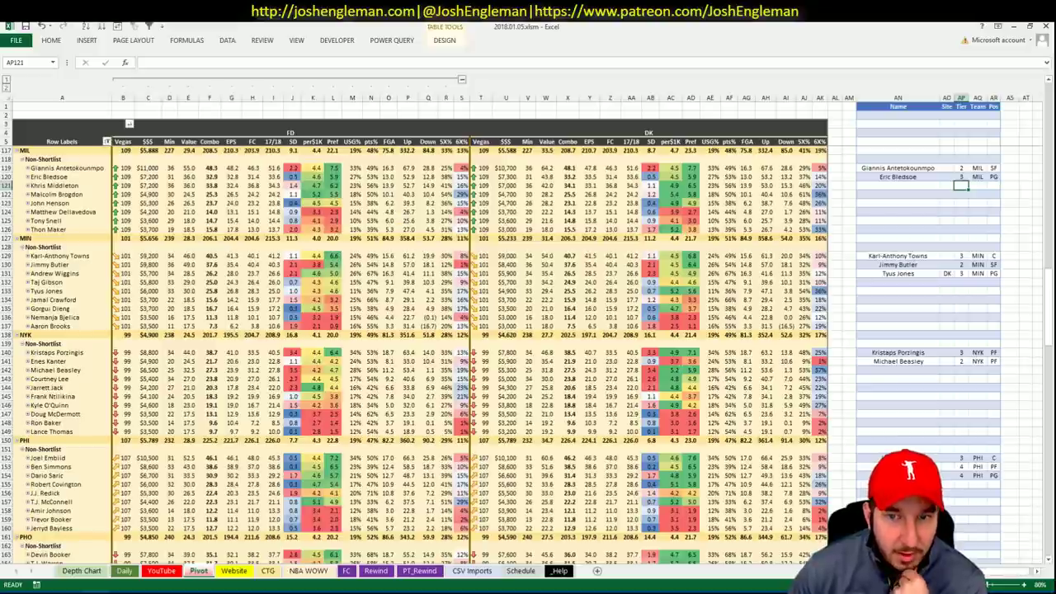
left_click(161, 571)
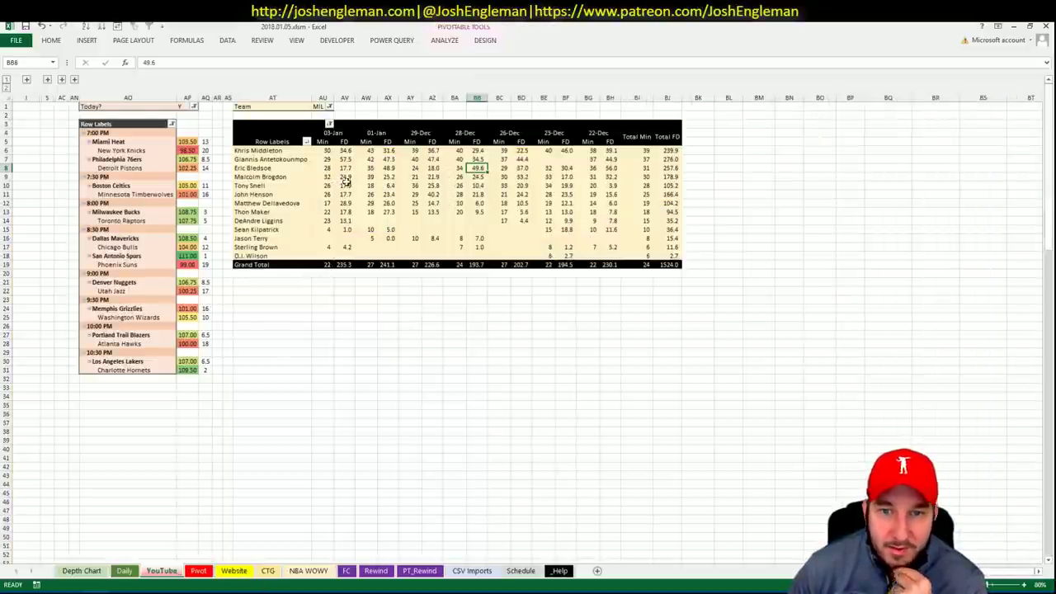
left_click(199, 571)
left_click(902, 191)
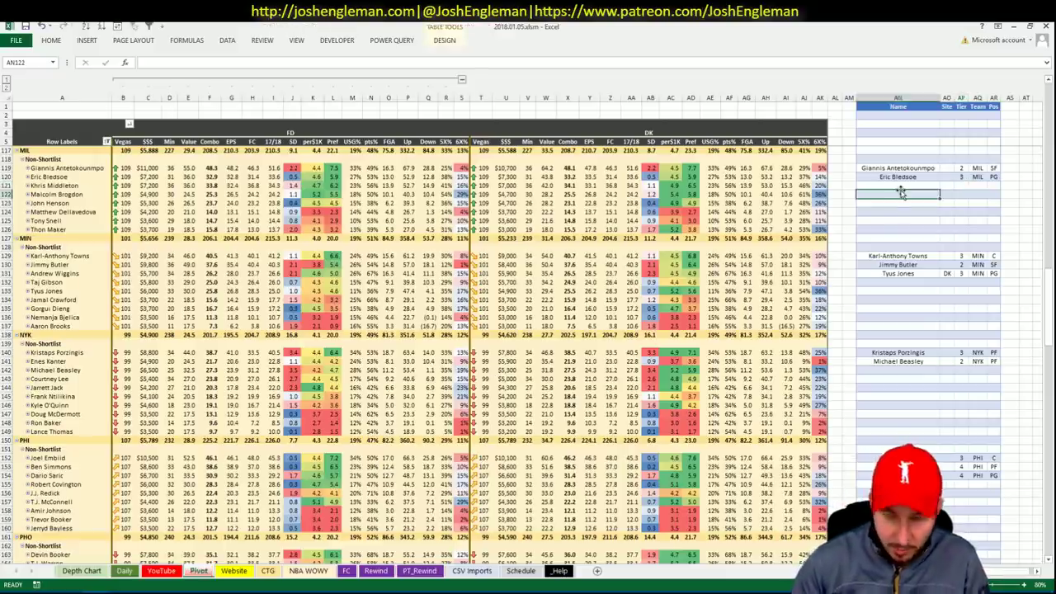
Step: Add Malcolm Brogdon below Eric Bledsoe in the Milwaukee picks and set his tier to 2
left_click(900, 187)
type("Malcolm")
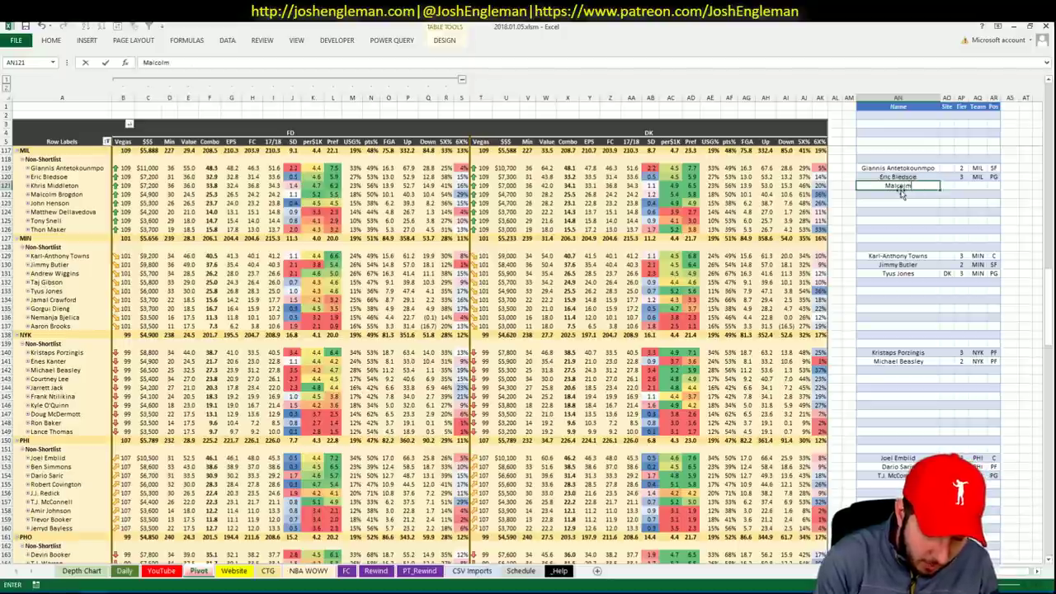
type(" Brogdon")
key("Tab")
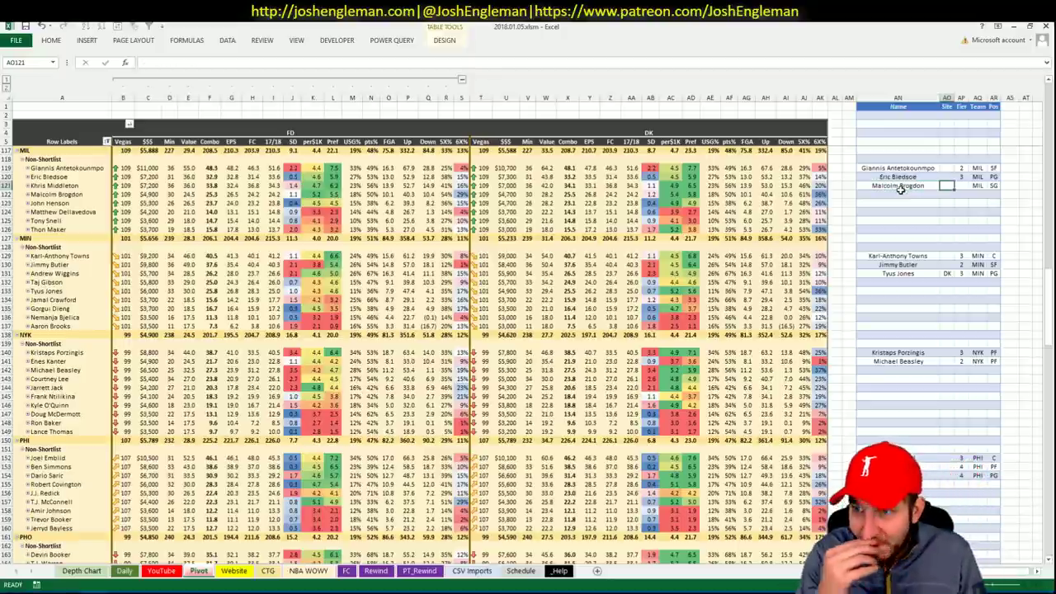
key("Tab")
type("2")
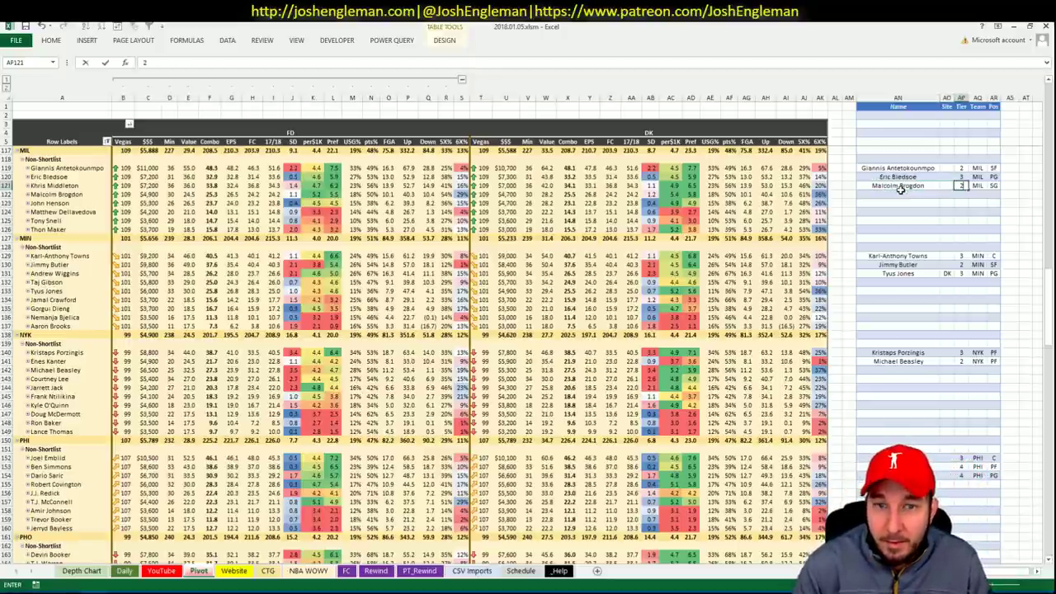
key("Return")
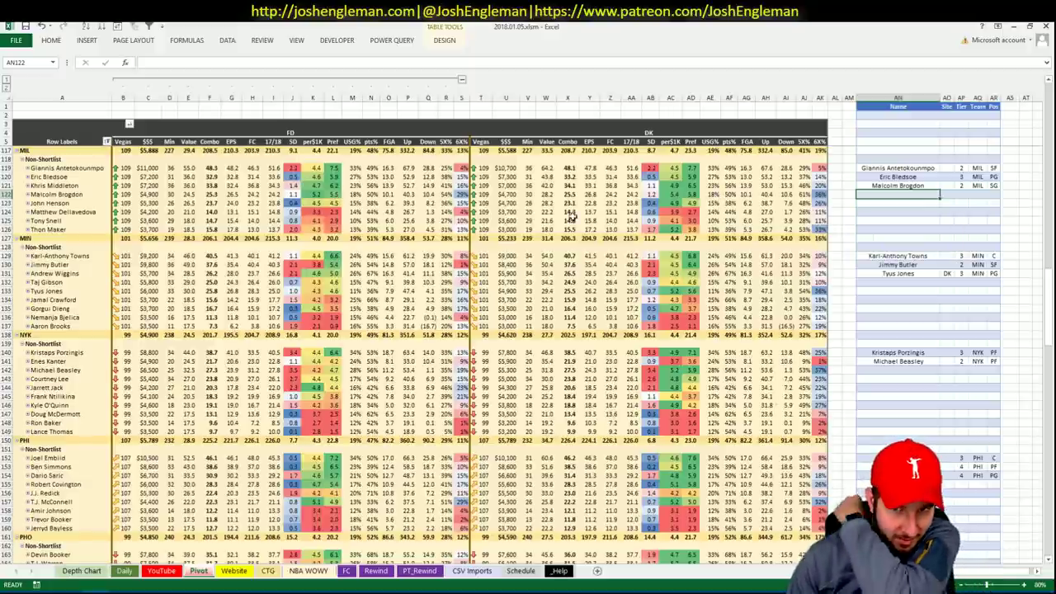
Step: Set the opponent on the CTG sheet to MIL
left_click(169, 571)
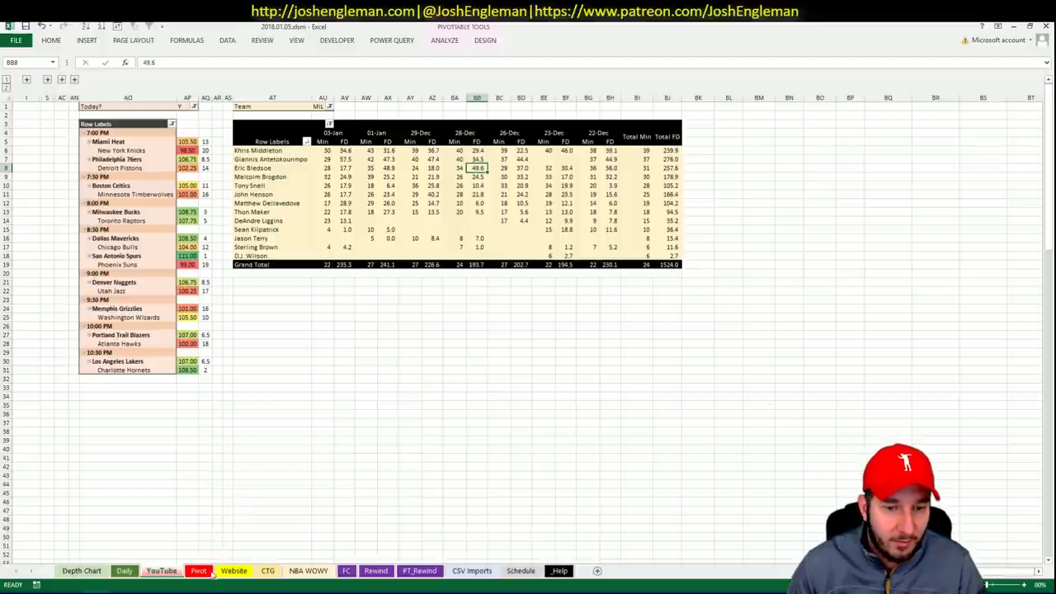
left_click(301, 570)
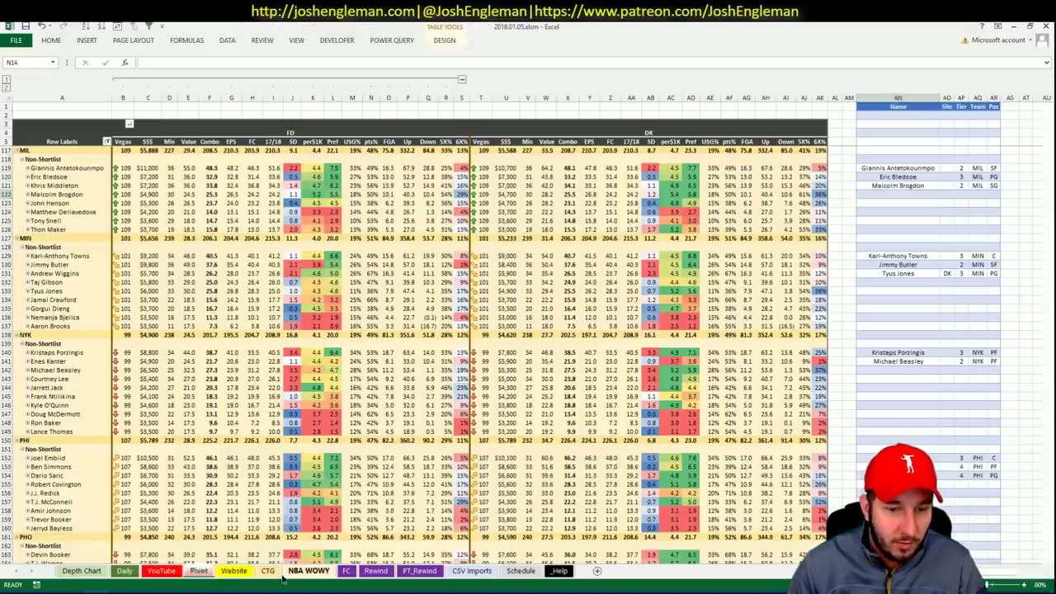
left_click(271, 571)
left_click(121, 145)
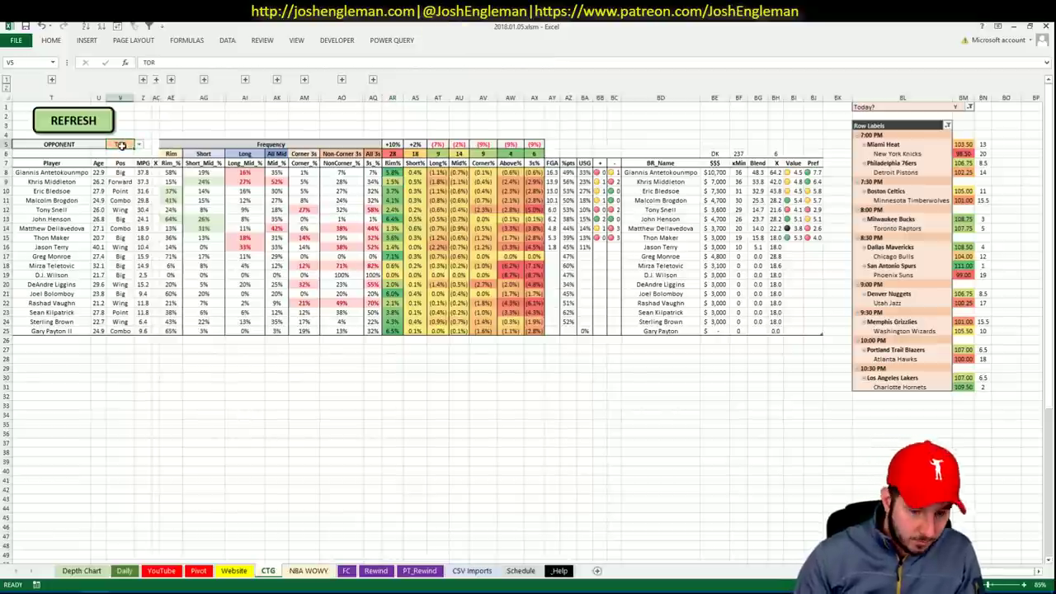
type("MIL")
key("Return")
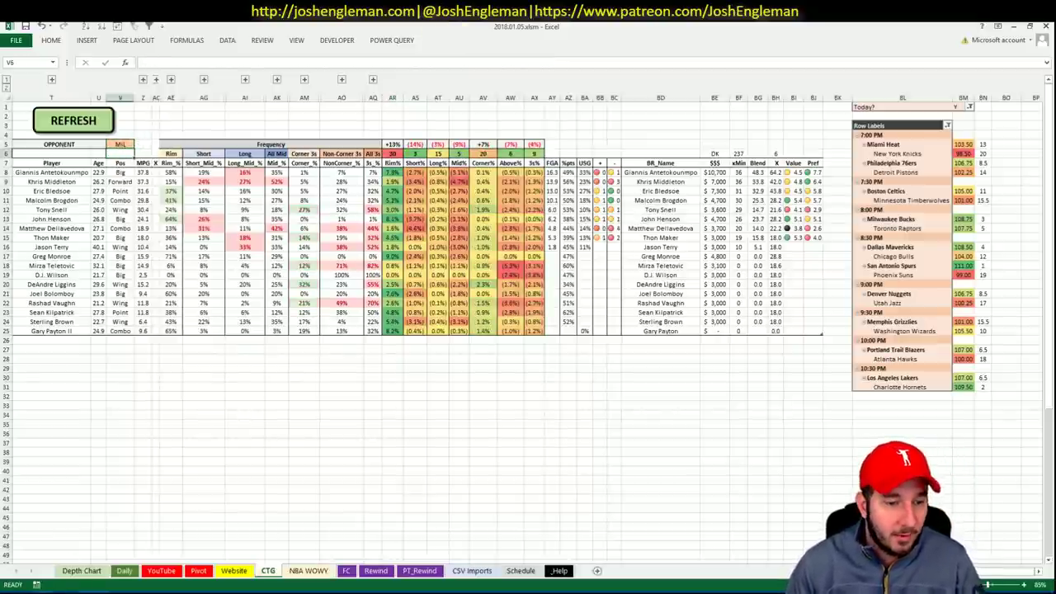
Step: Switch to Cleaning the Glass in the browser and open the Toronto Raptors' player stats
key("alt+Tab")
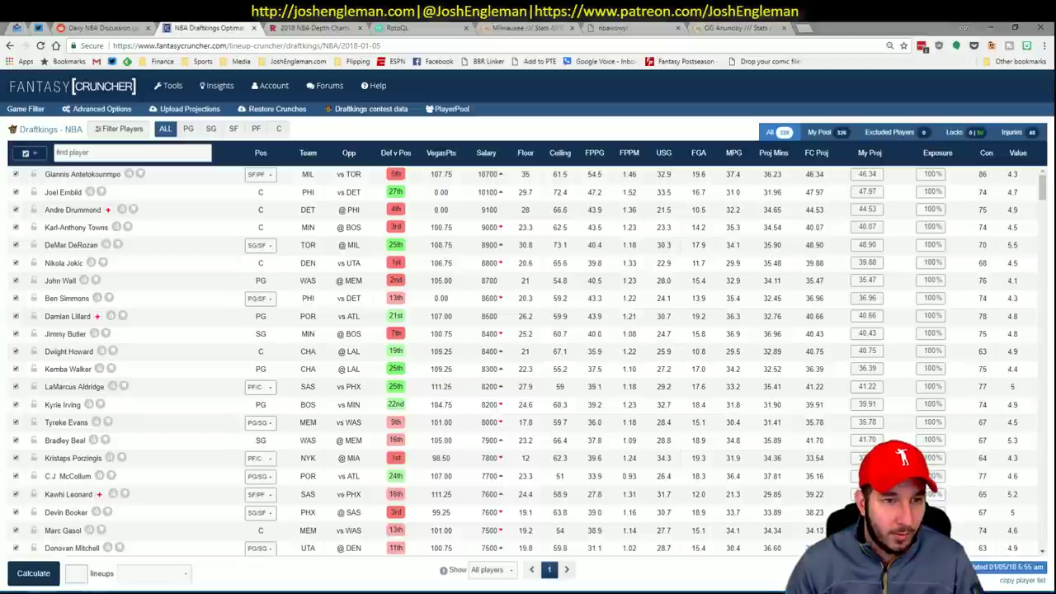
left_click(497, 26)
left_click(302, 105)
type("rapo")
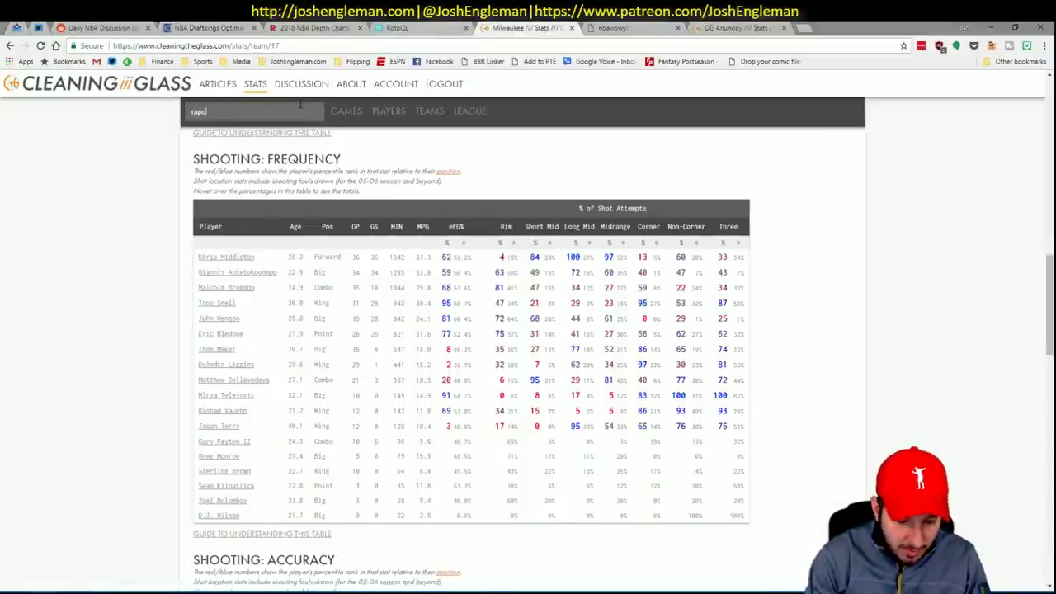
key("Down")
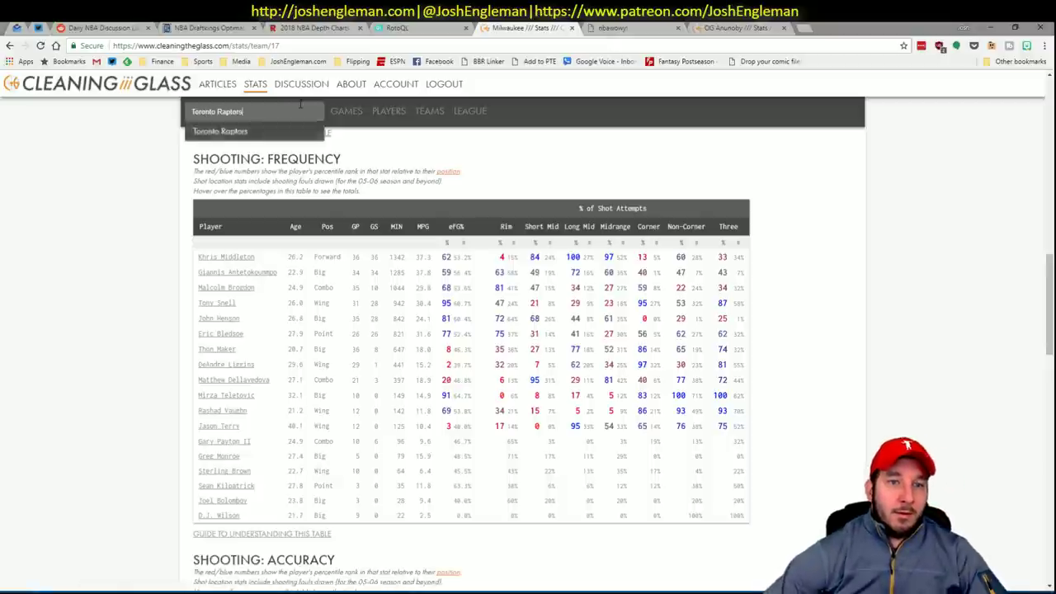
key("Return")
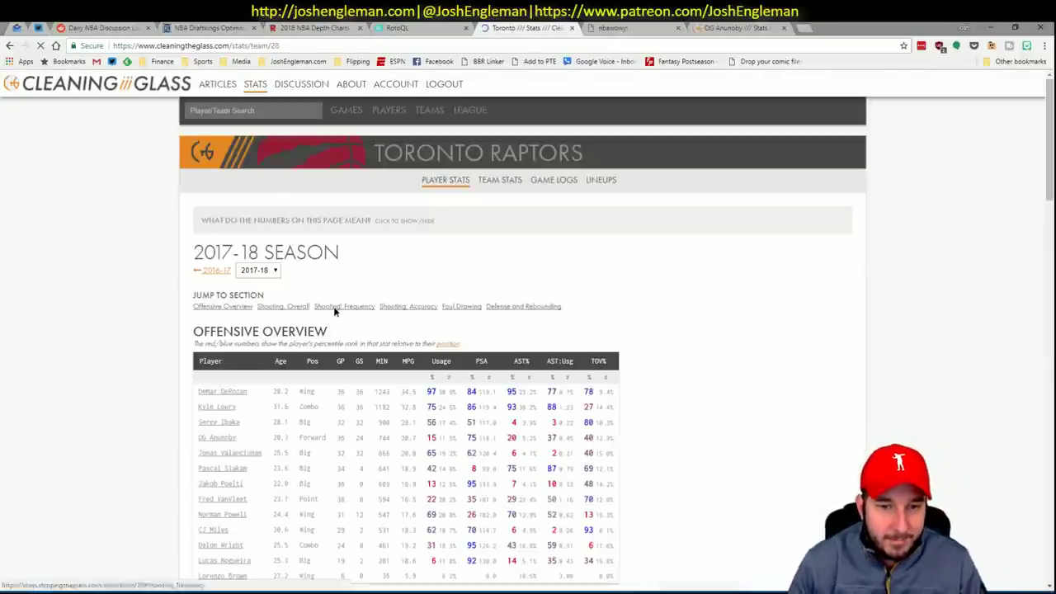
Step: Copy all player rows of the Raptors' Shooting: Frequency table and refresh the CTG sheet in Excel with them
left_click(335, 305)
left_click_drag(728, 443, 198, 261)
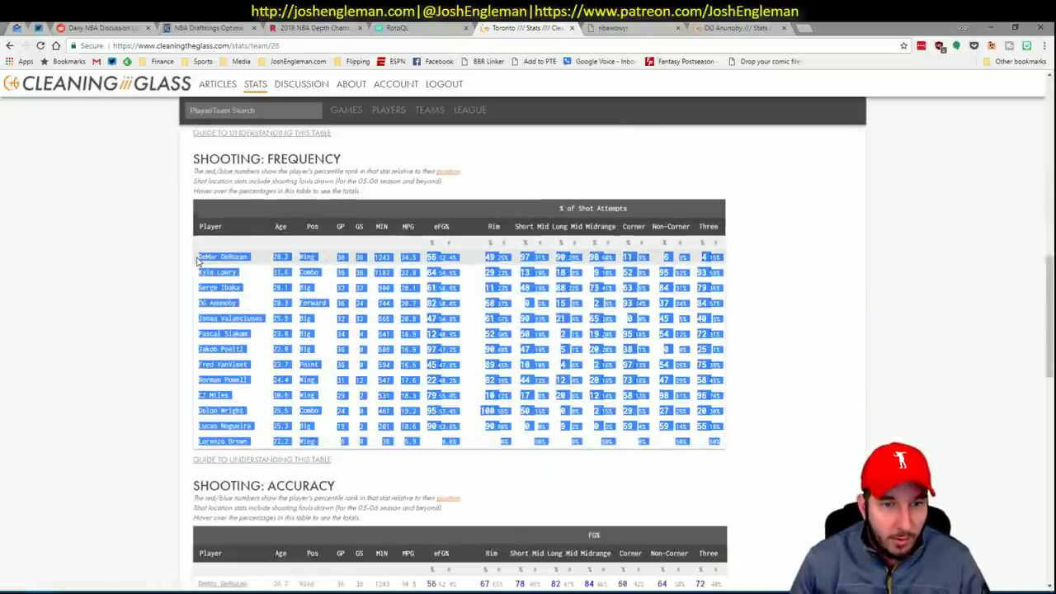
key("alt+Tab")
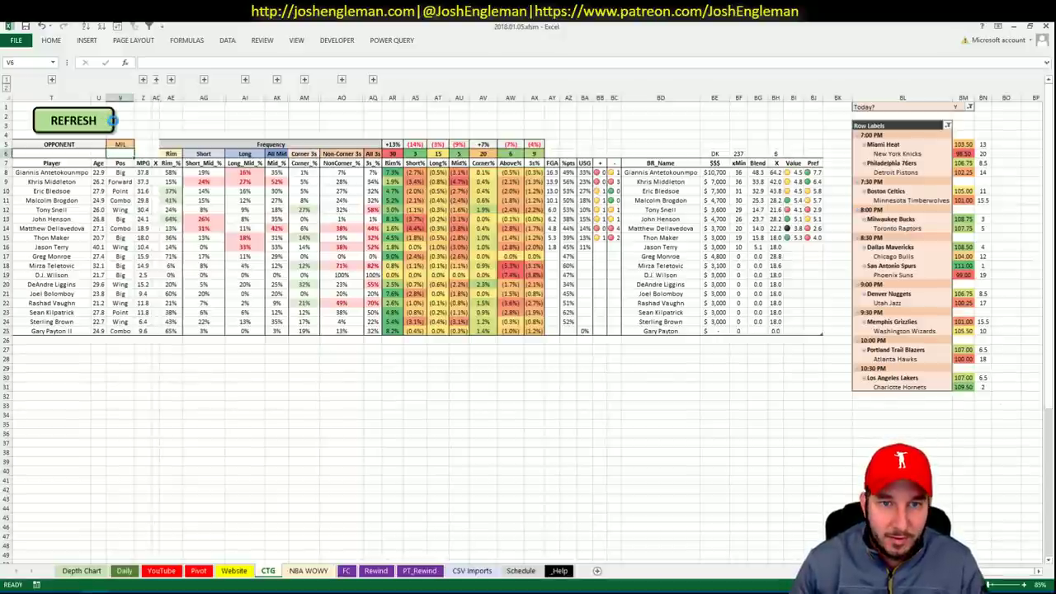
left_click(113, 121)
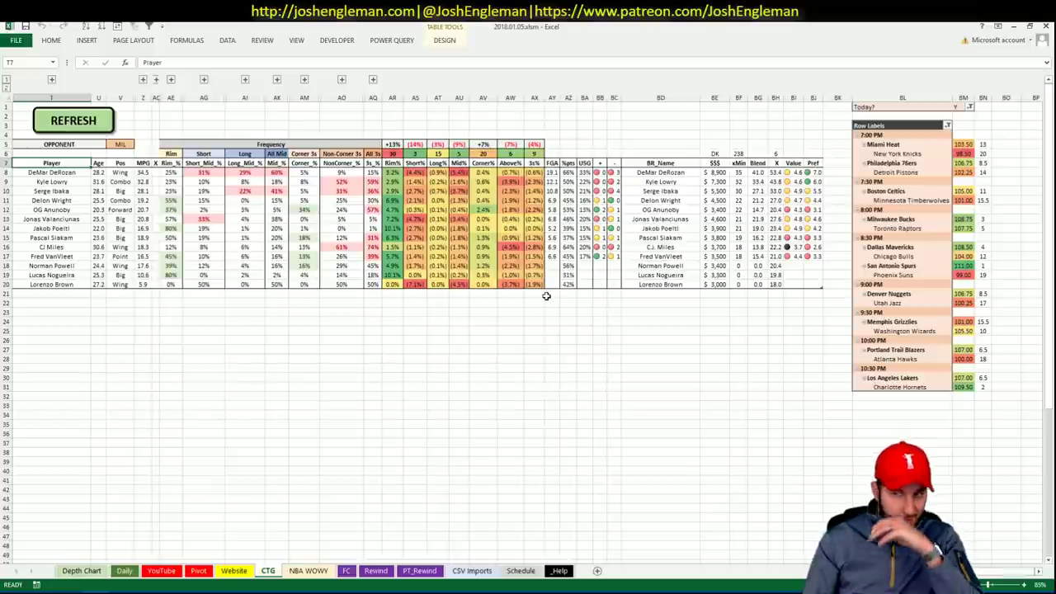
Step: Switch to Fantasy Cruncher in the browser, list the SG players and review DeMar DeRozan's game log against MIL
key("alt+Tab")
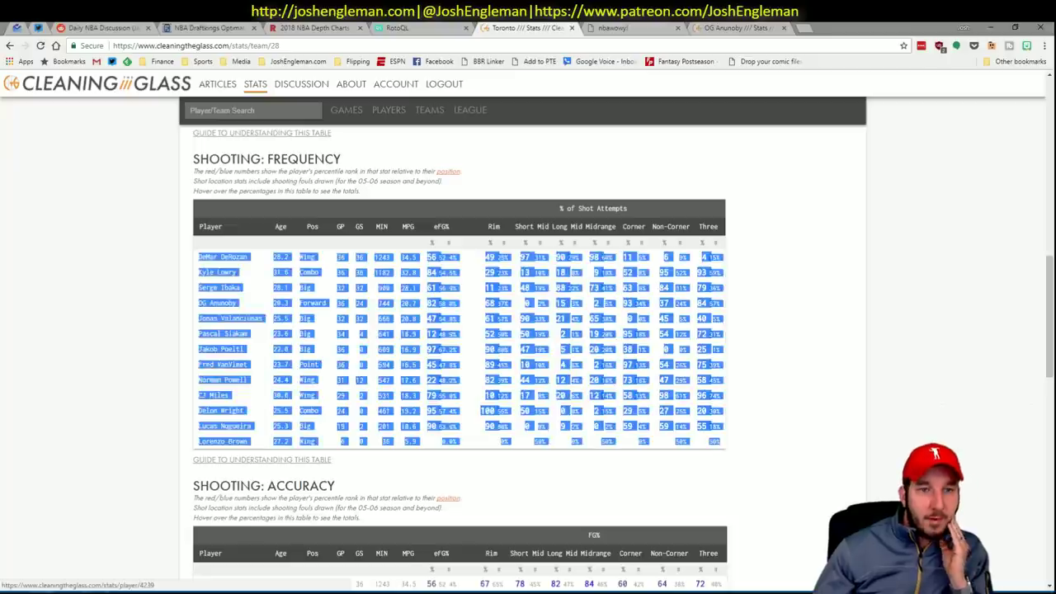
left_click(207, 27)
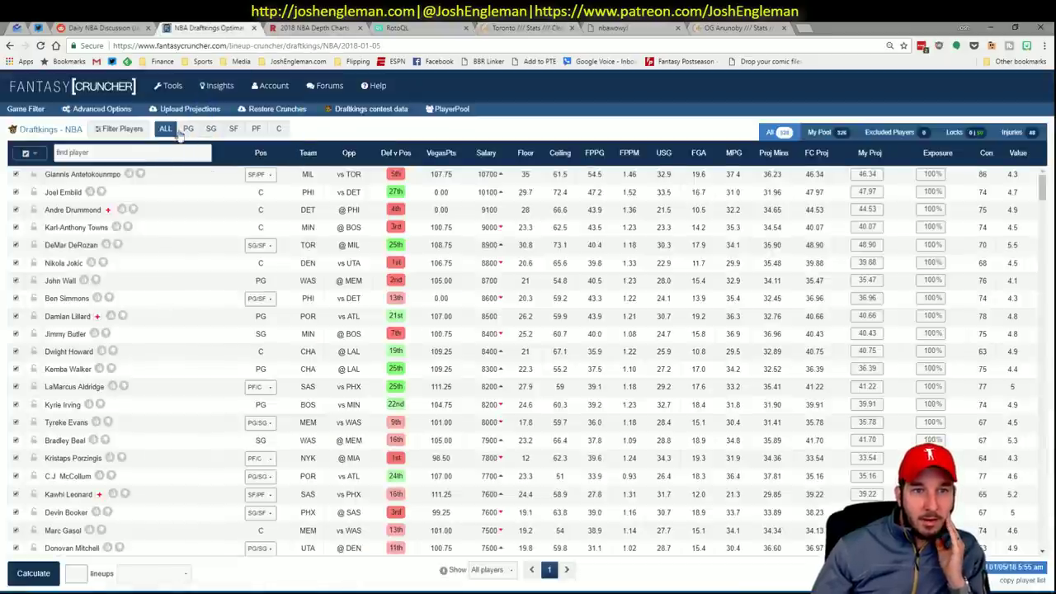
left_click(211, 129)
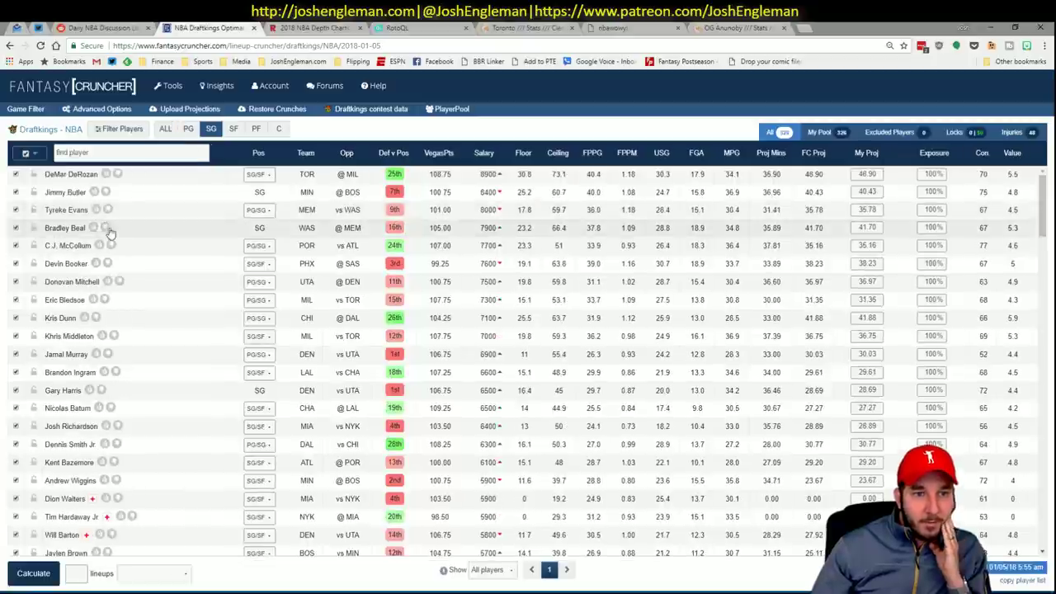
left_click(74, 174)
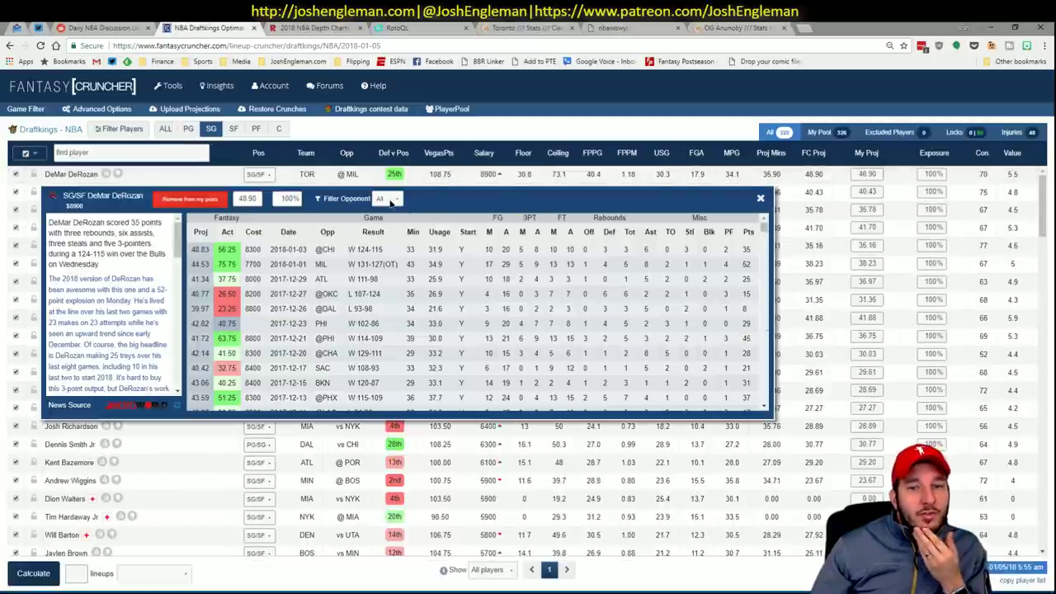
left_click(389, 199)
left_click(388, 226)
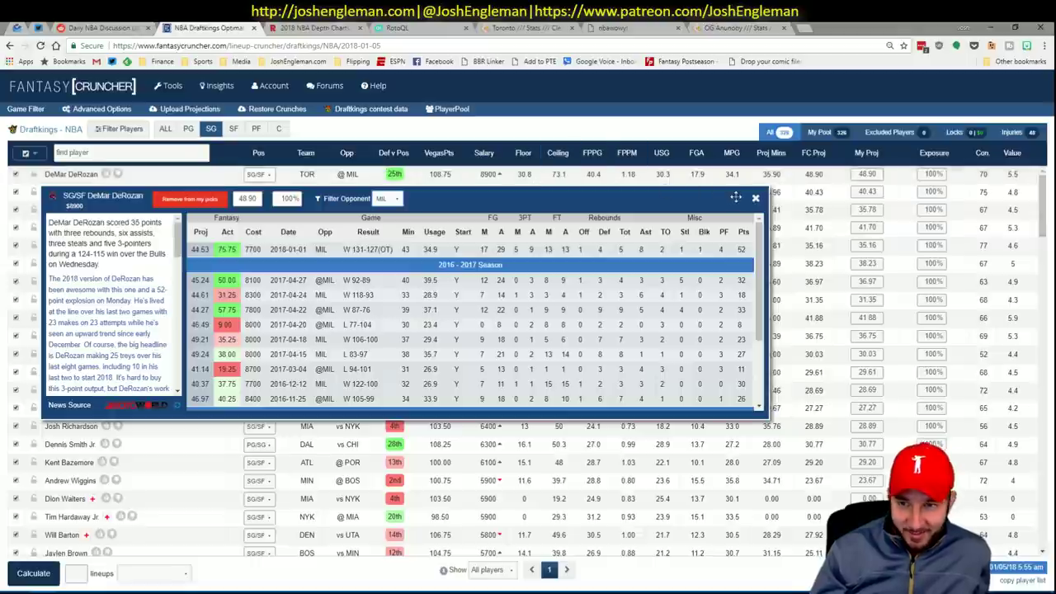
left_click(755, 198)
Step: Switch back to the CTG sheet in Excel and examine DeMar DeRozan's shot-location figures against MIL
key("alt+Tab")
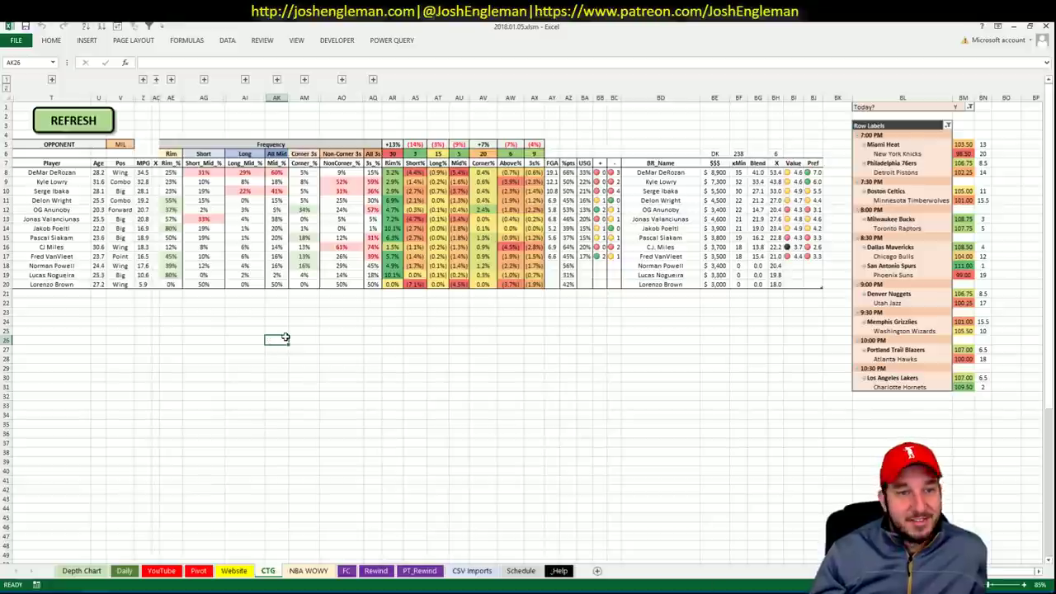
left_click(421, 173)
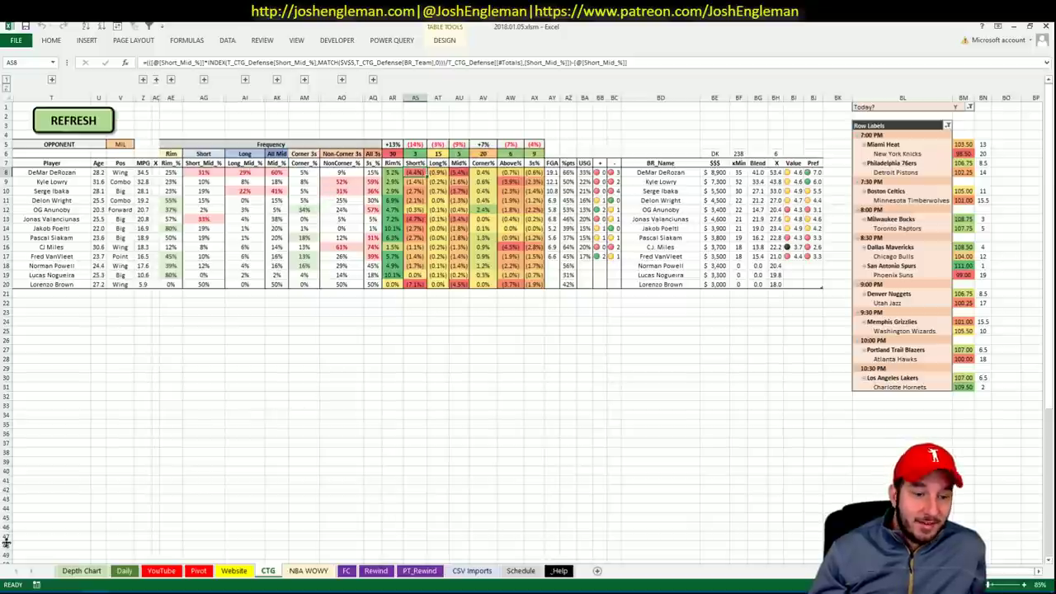
mouse_move(58, 591)
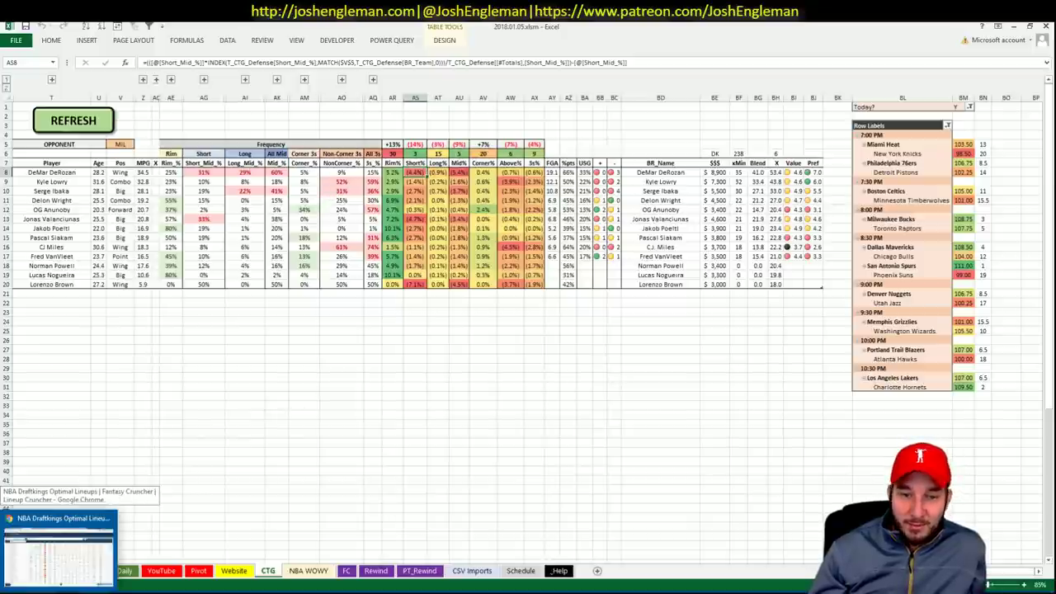
left_click(510, 321)
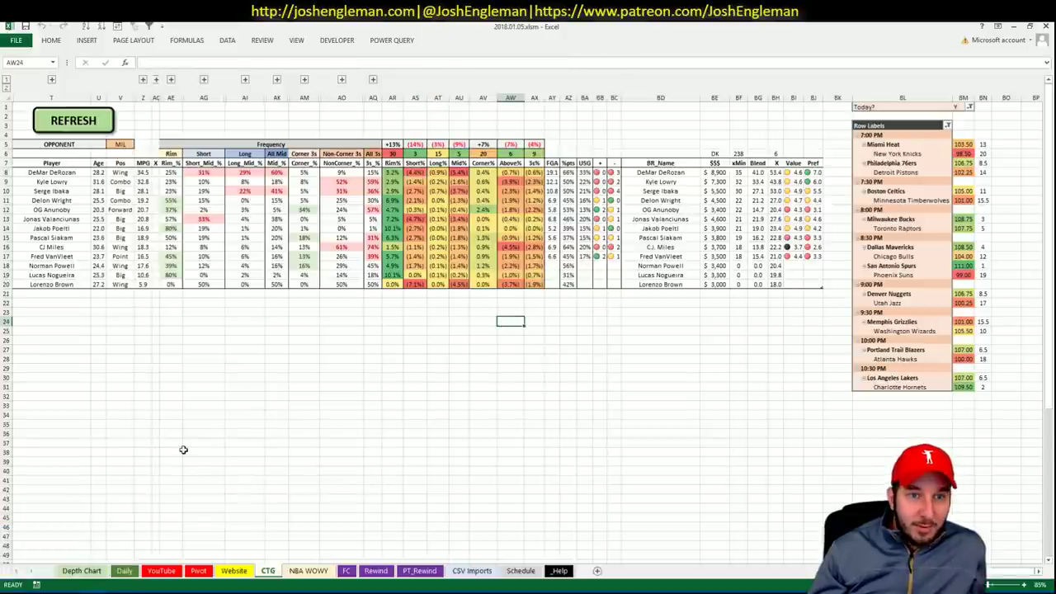
left_click(451, 329)
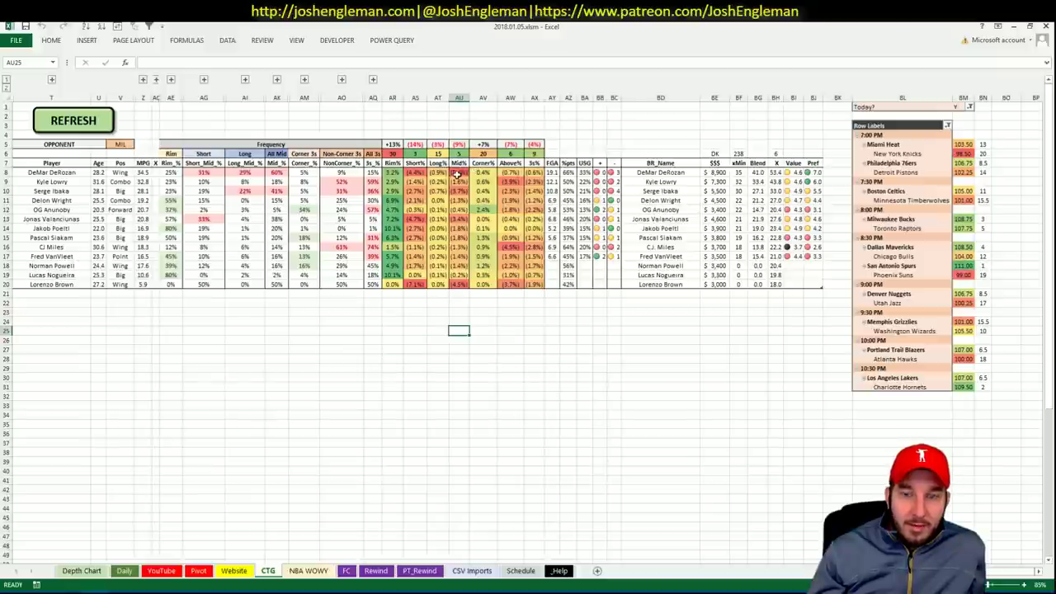
left_click(372, 172)
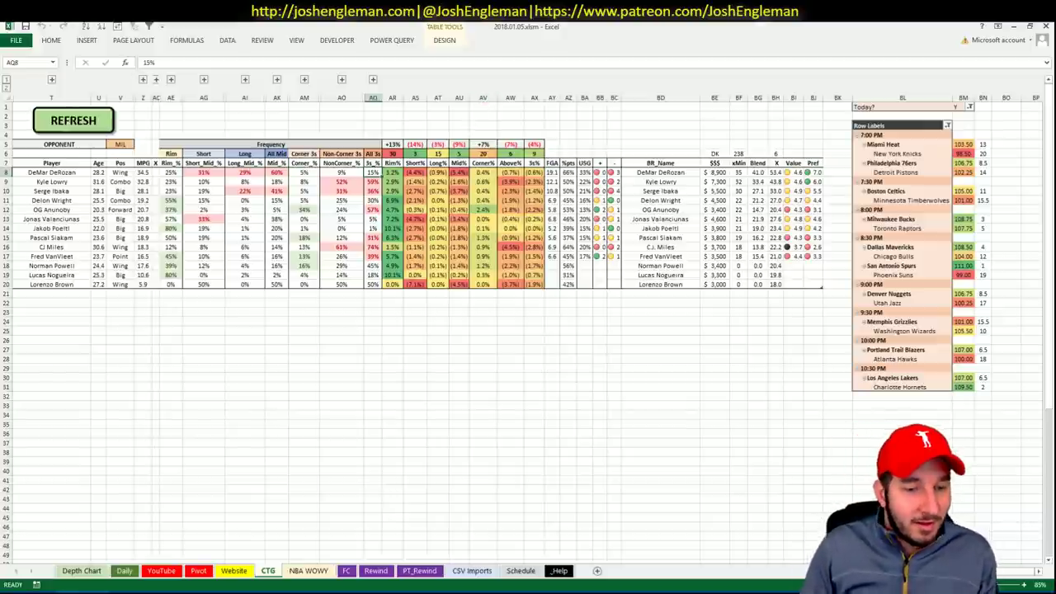
mouse_move(69, 592)
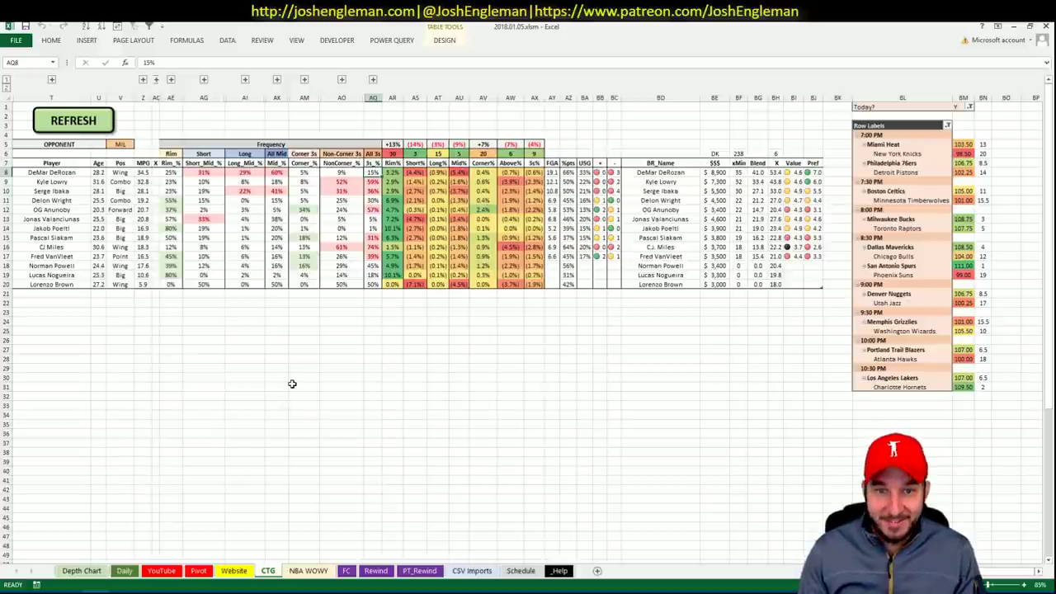
Step: Bring up the TOR player projections on the Pivot sheet
left_click(203, 571)
left_click(211, 256)
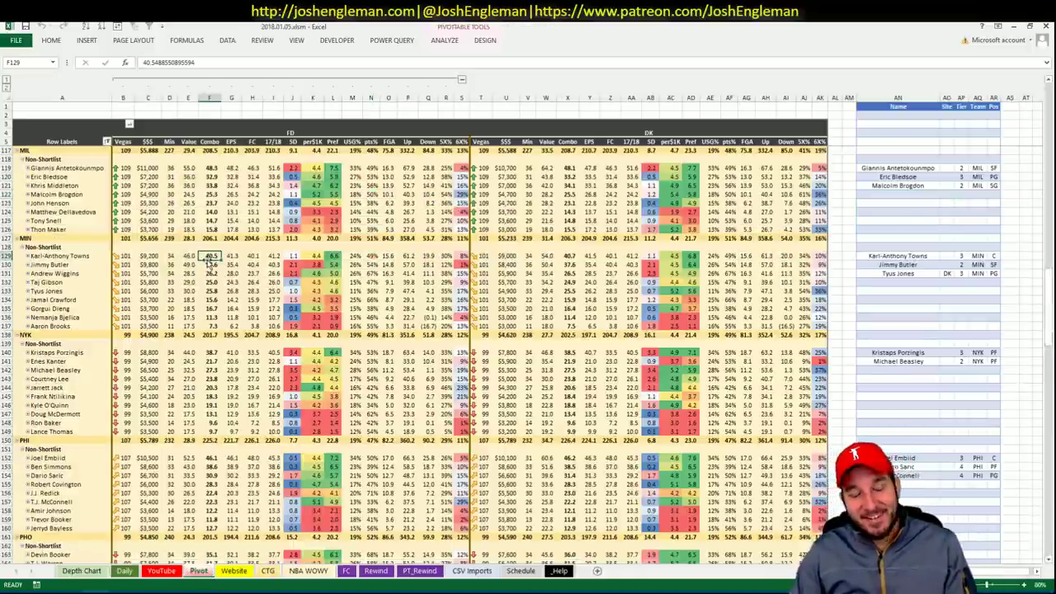
scroll(212, 258, "down", 20)
scroll(212, 259, "down", 2)
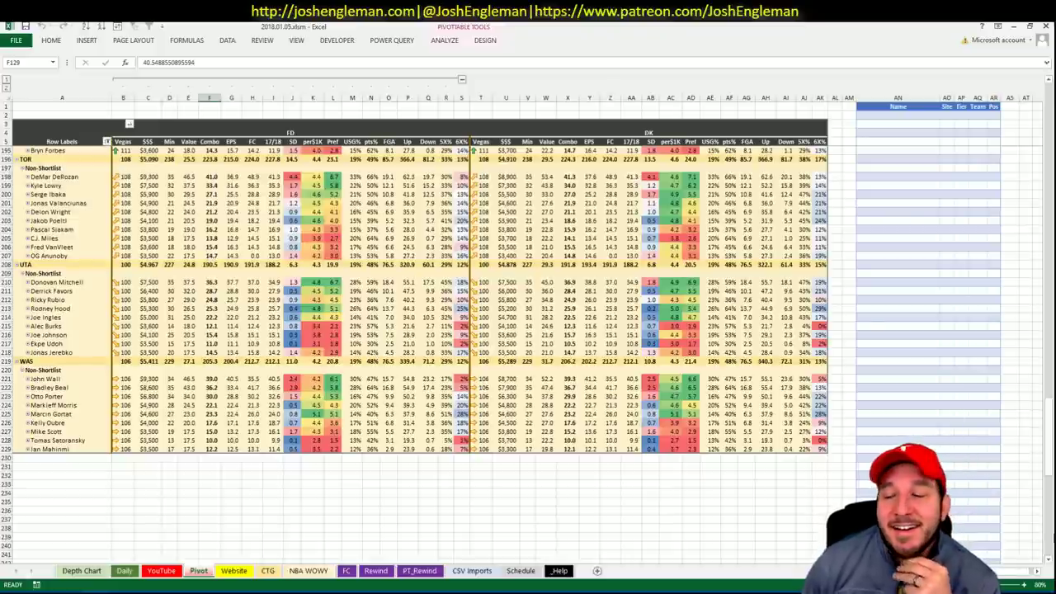
left_click(1048, 560)
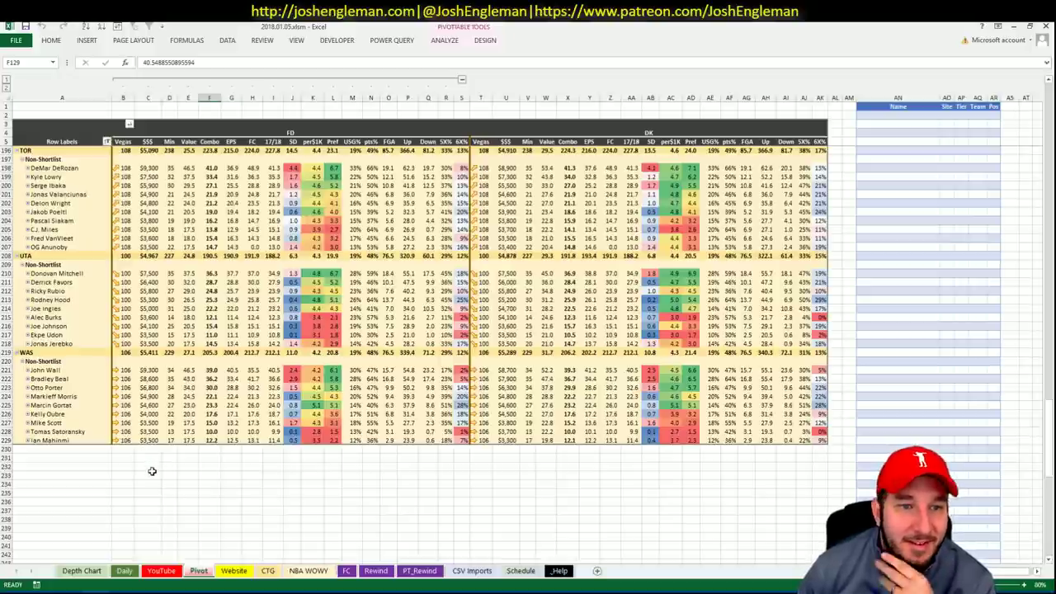
Step: Filter the recent-games table on the YouTube sheet to team TOR and return to the Pivot sheet
left_click(161, 571)
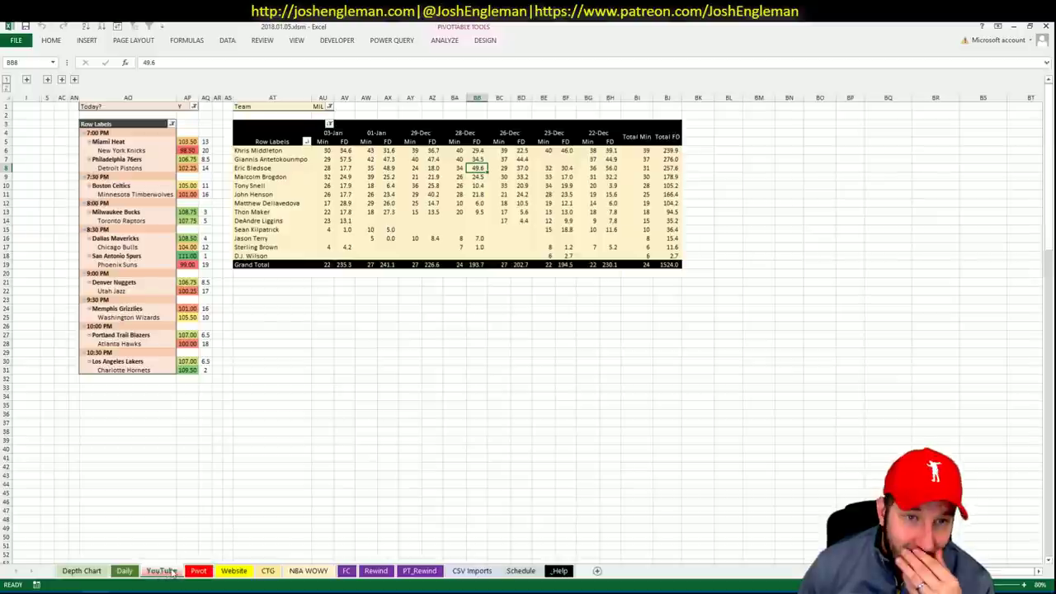
left_click(318, 107)
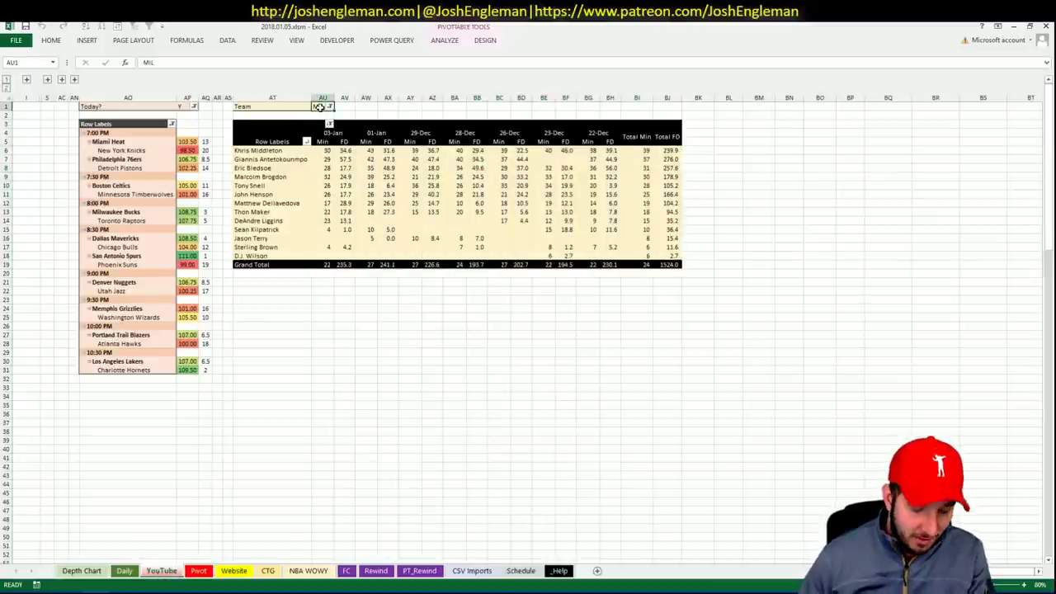
type("TOR")
key("Return")
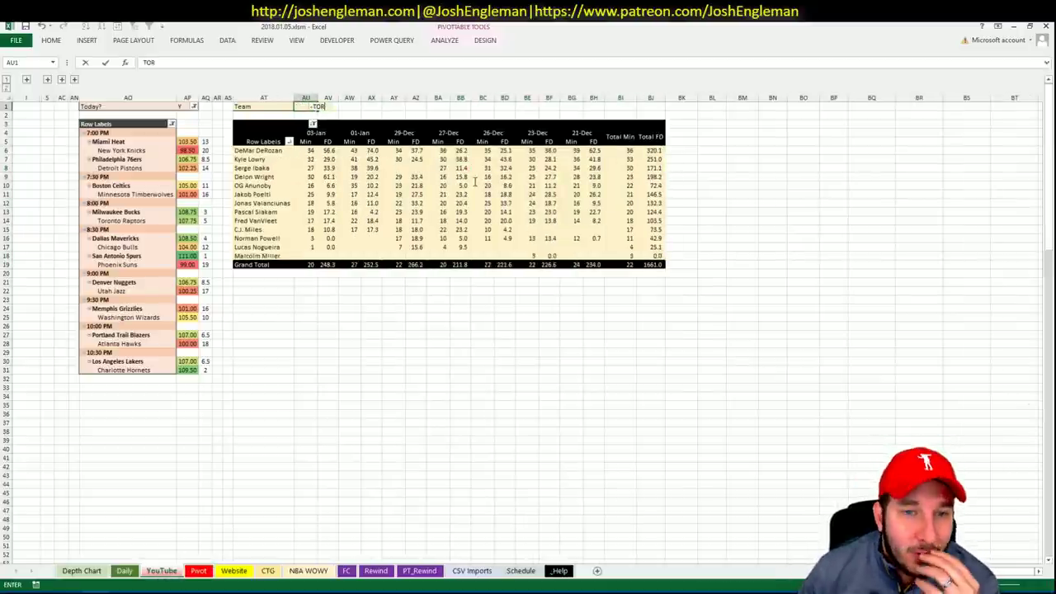
key("Return")
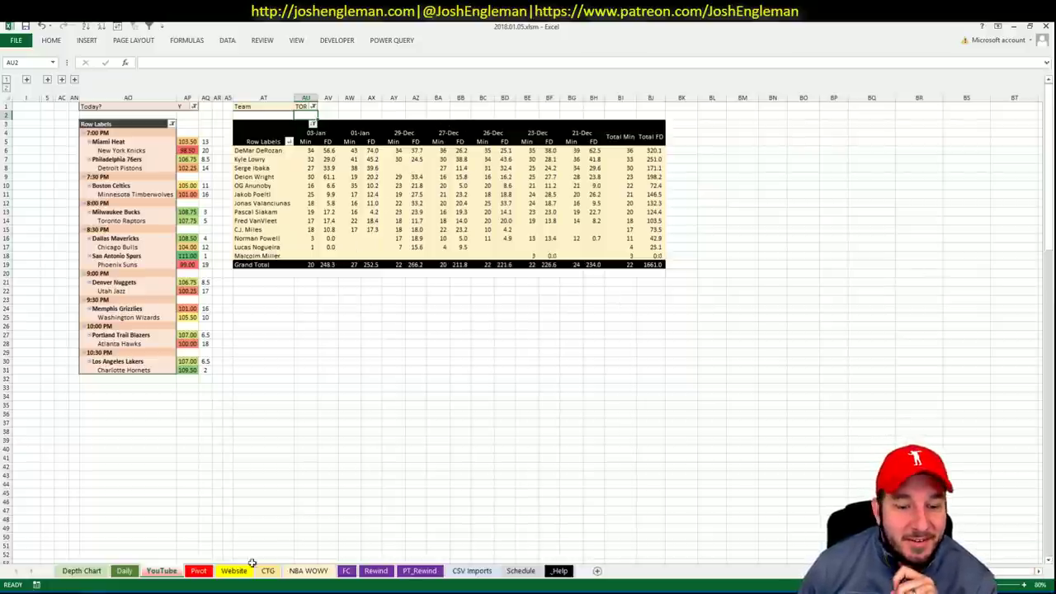
left_click(200, 572)
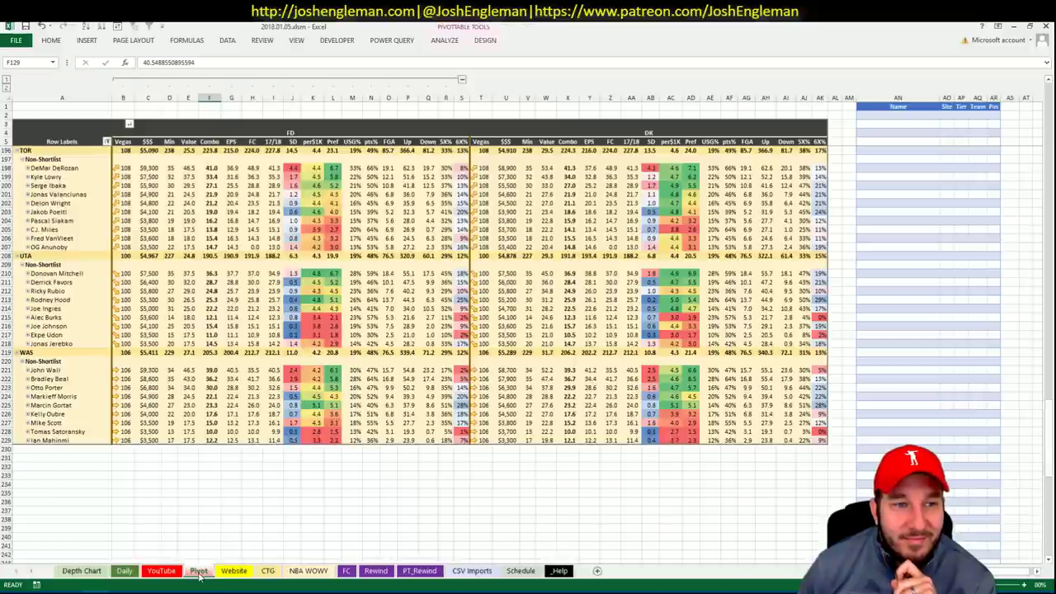
Step: Check the TOR shot-location figures on the CTG sheet, then add DeMar DeRozan to the Pivot sheet's pick list as tier 3
left_click(270, 571)
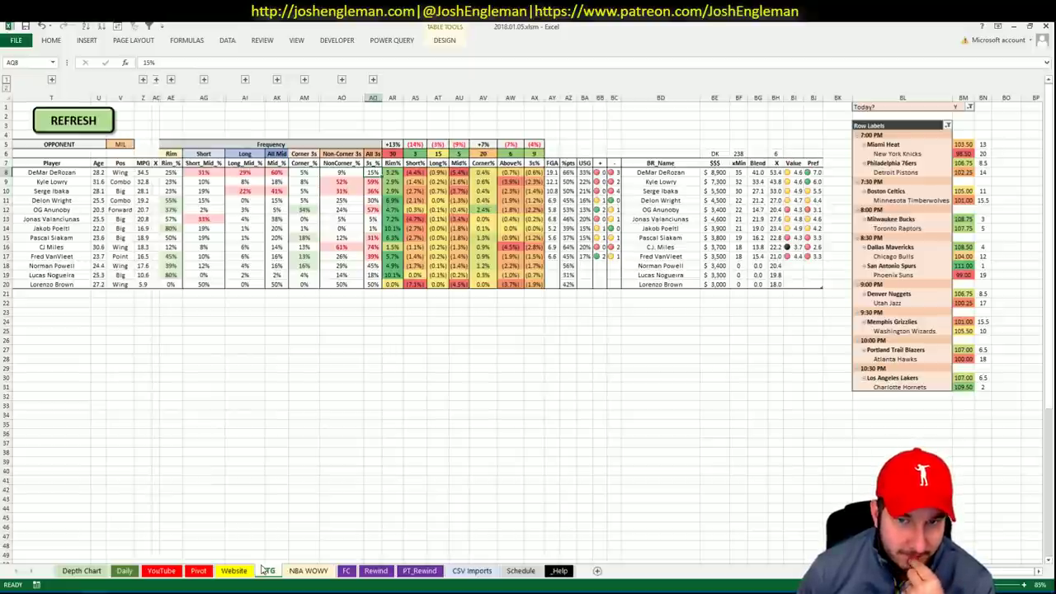
left_click(197, 573)
left_click(883, 168)
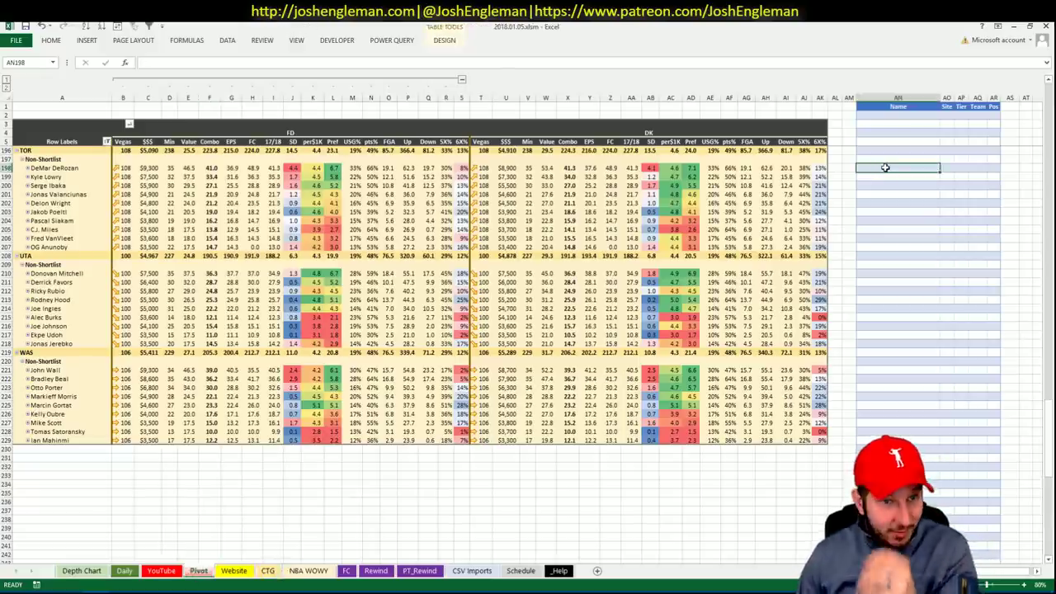
type("DeMar")
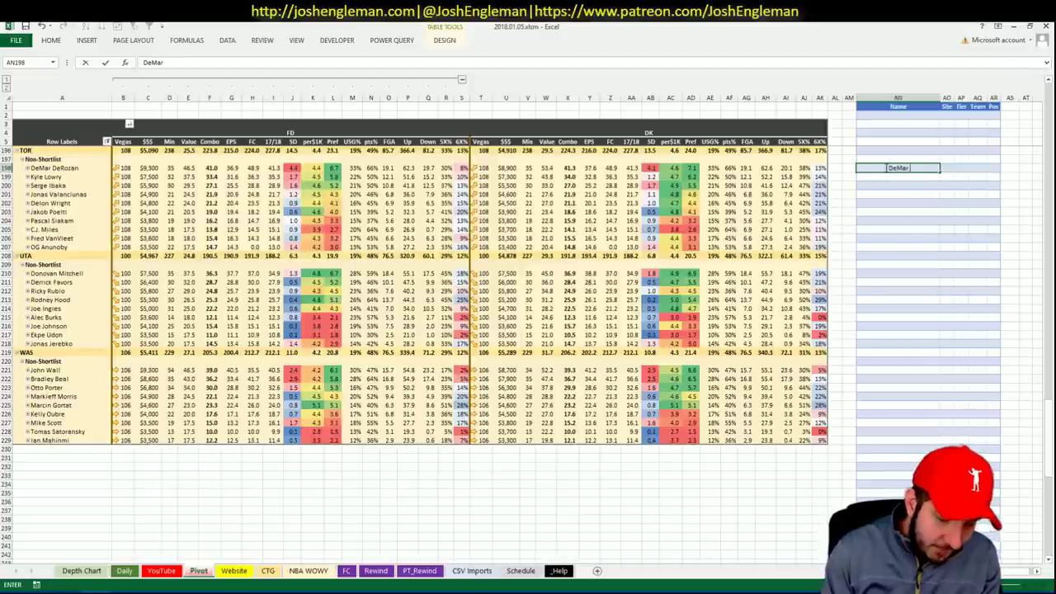
type(" DeRozan")
key("Tab")
key("Tab")
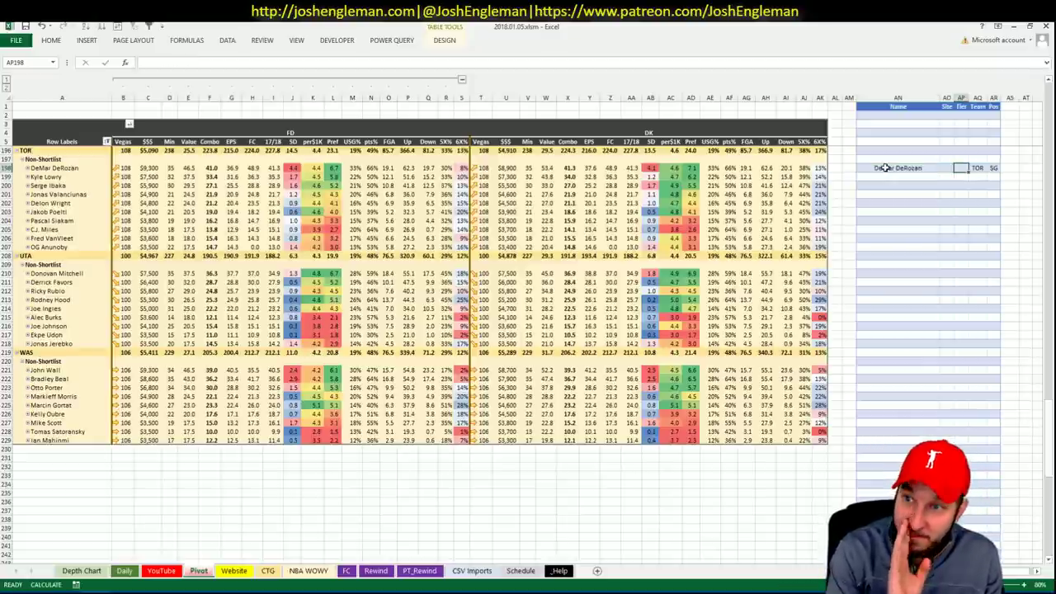
type("3")
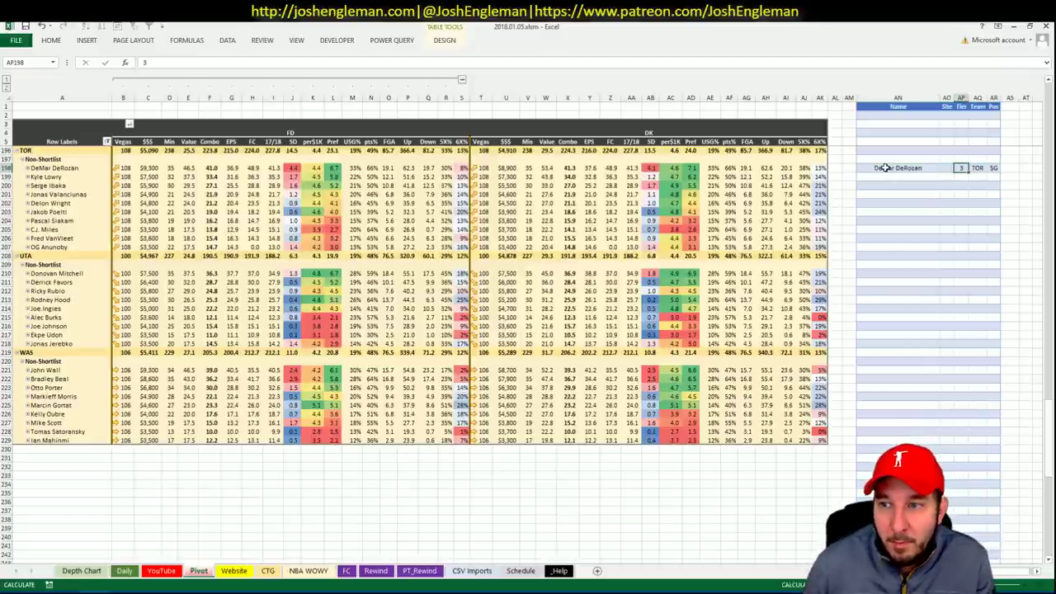
key("Return")
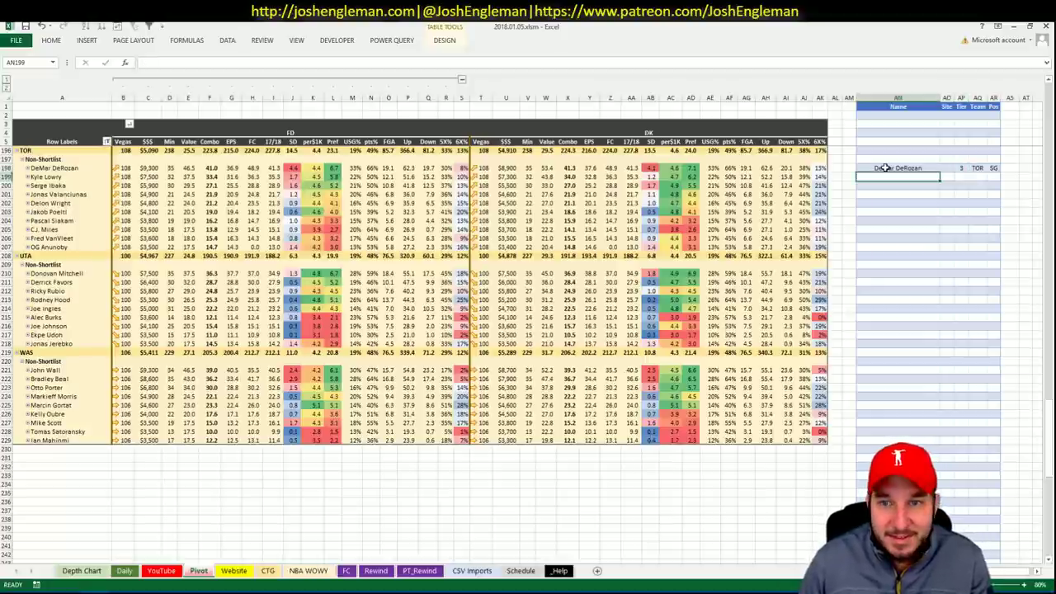
Step: Compare the TOR players' shot-location figures on CTG, recent games on YouTube and projections on Pivot
left_click(269, 571)
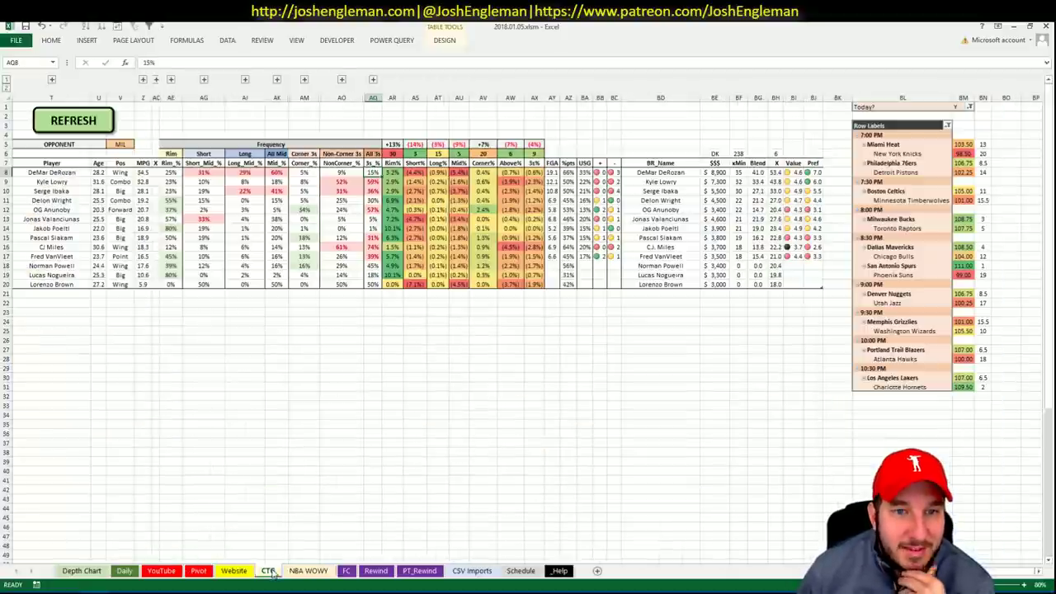
left_click(162, 570)
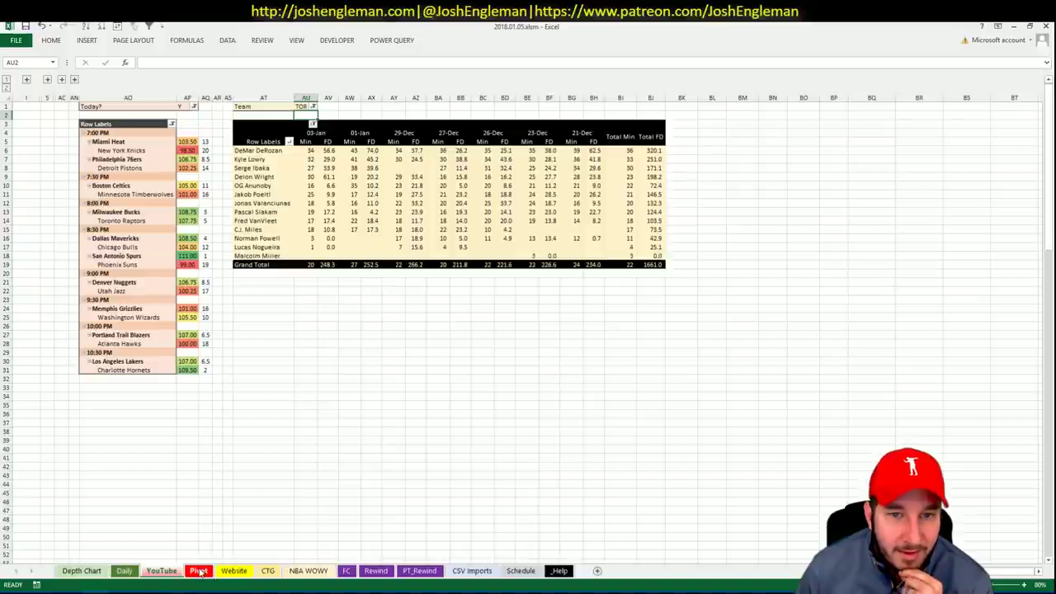
left_click(234, 571)
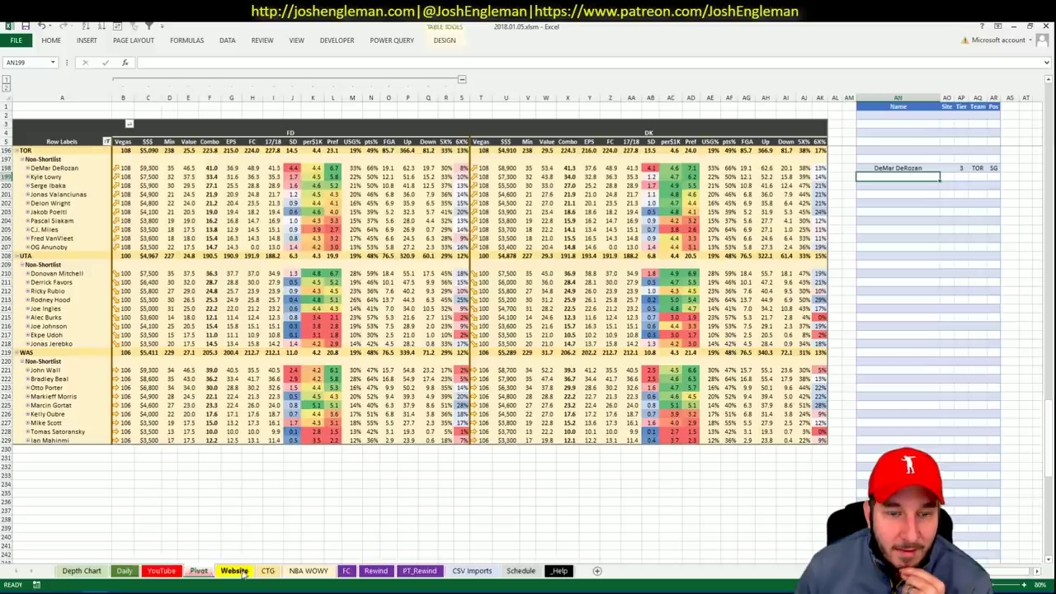
left_click(262, 573)
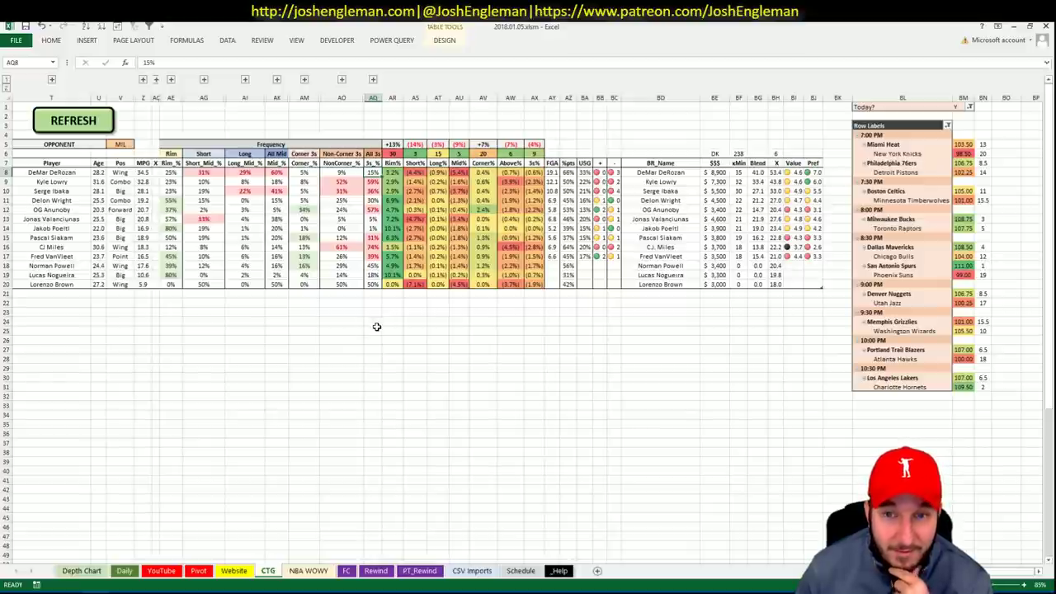
left_click(201, 571)
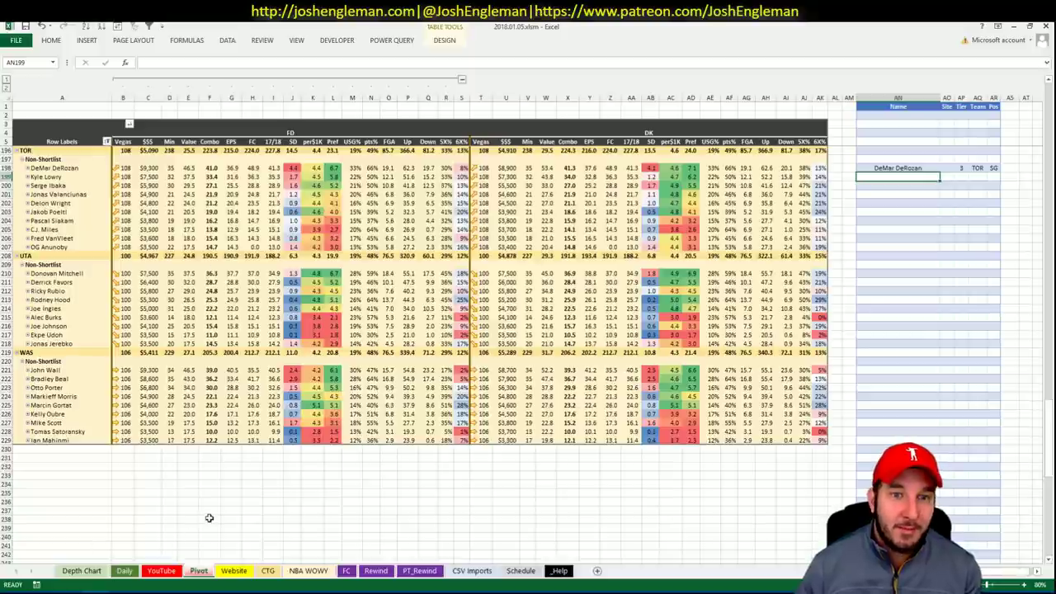
left_click(961, 168)
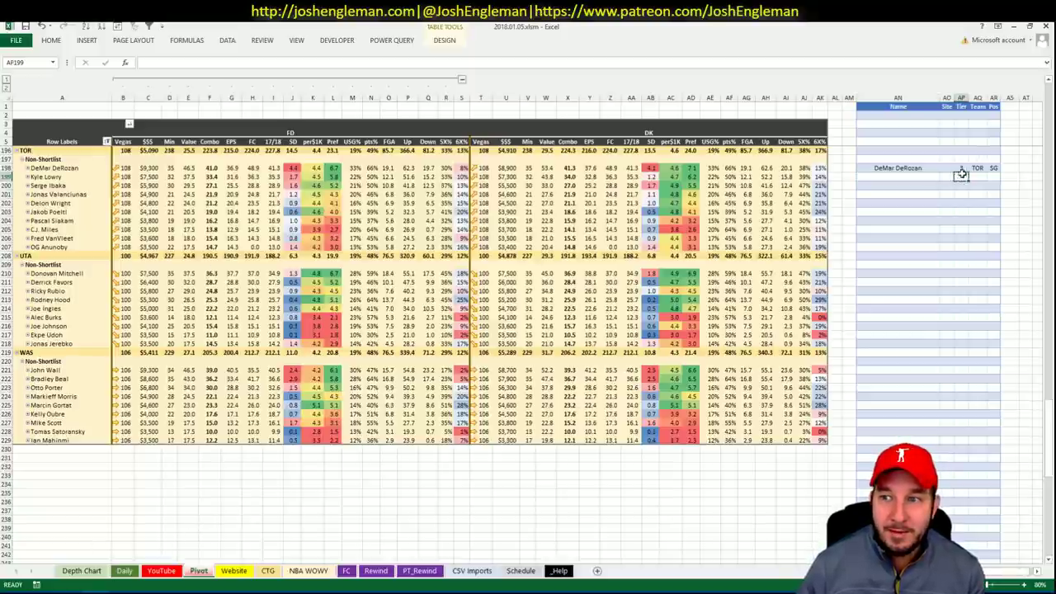
left_click(910, 177)
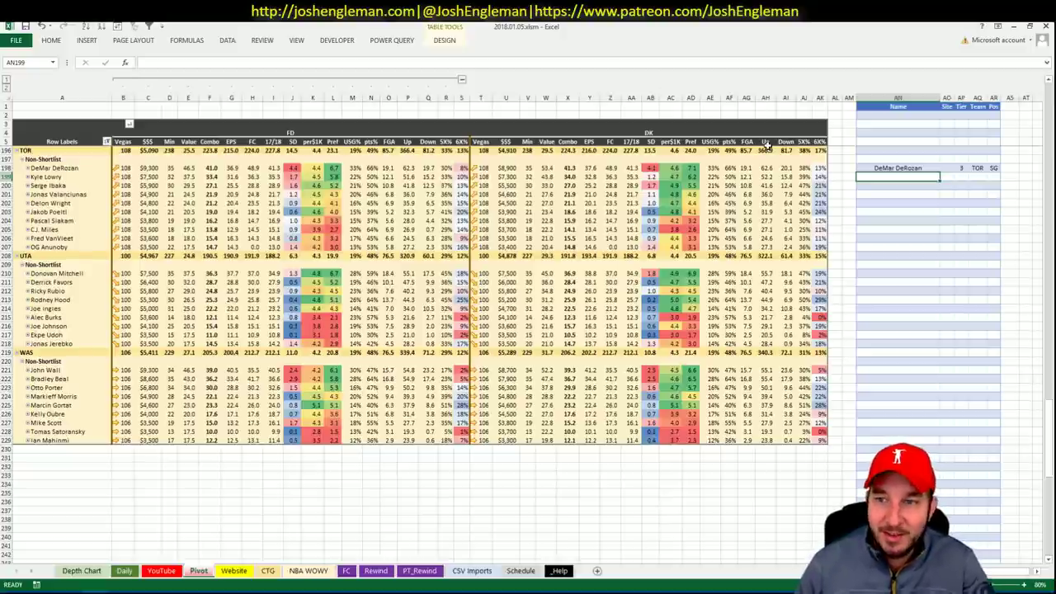
left_click(267, 571)
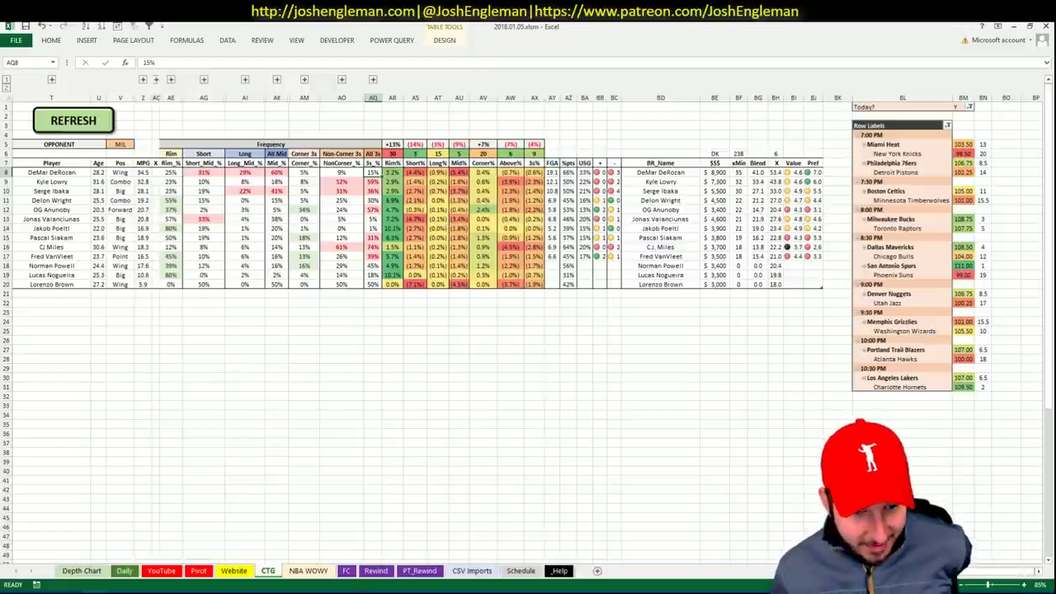
left_click(198, 571)
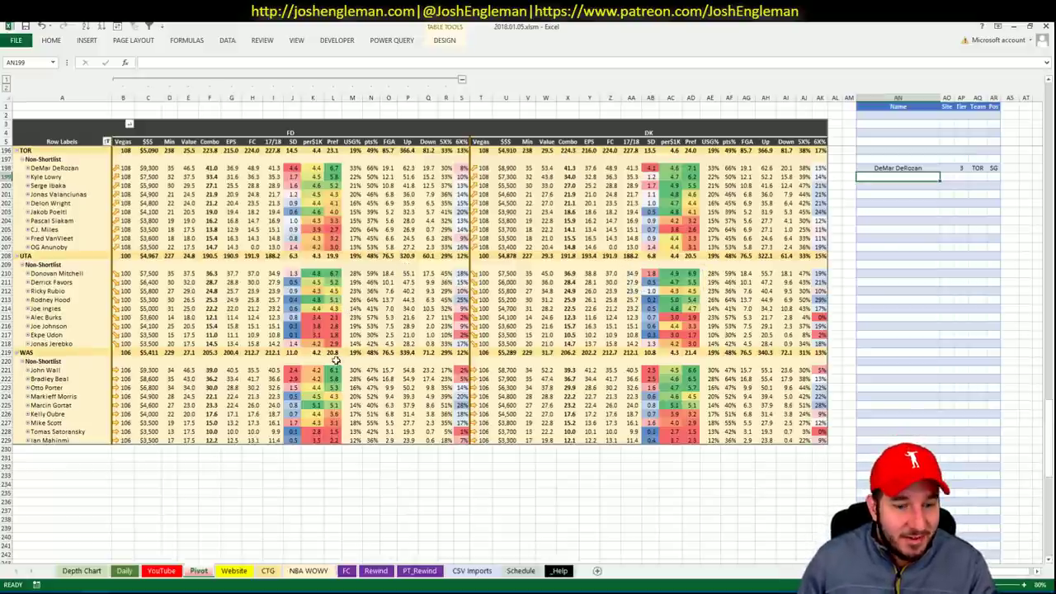
left_click(198, 573)
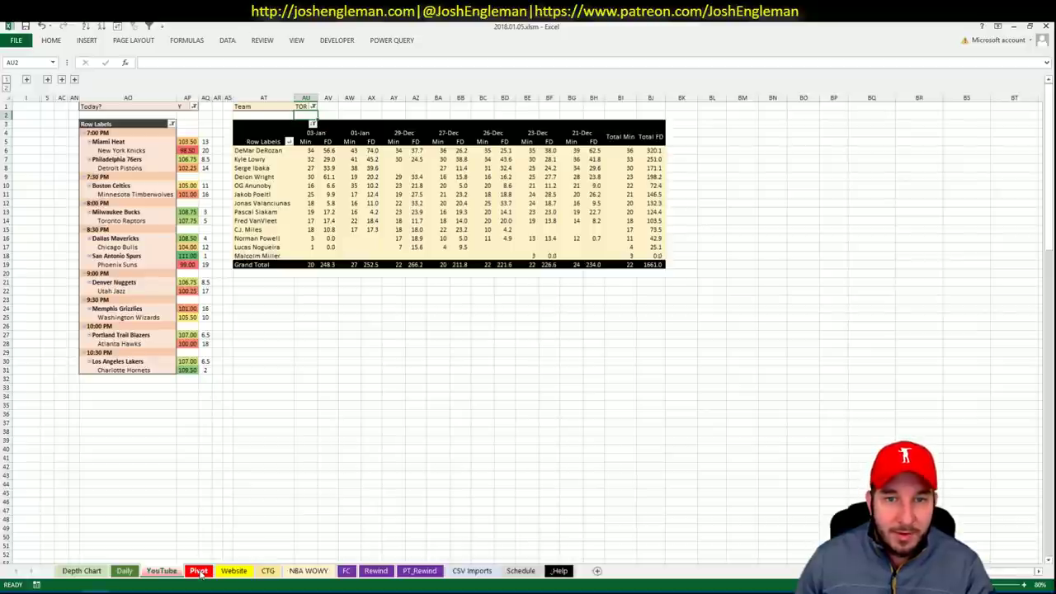
key("ctrl+Page_Up")
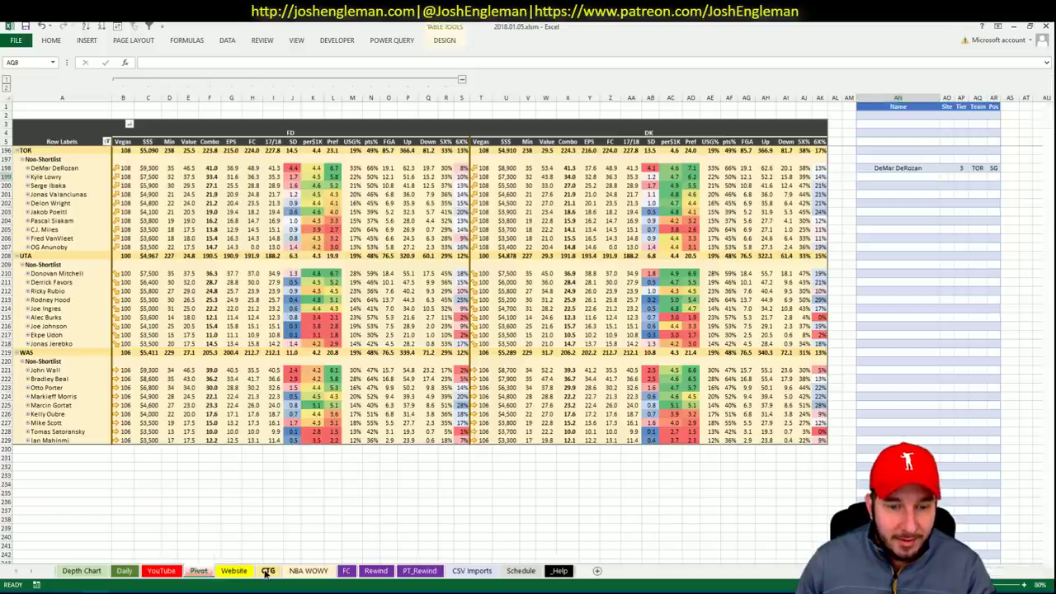
left_click(262, 572)
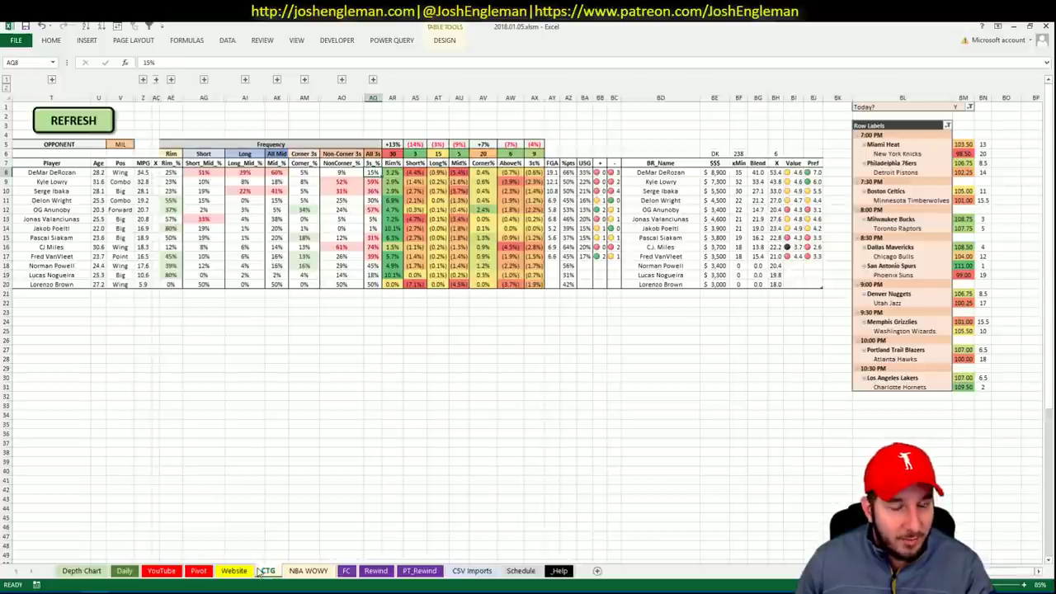
Step: Add Kyle Lowry to the Pivot sheet's pick list below DeMar DeRozan as tier 3
left_click(198, 570)
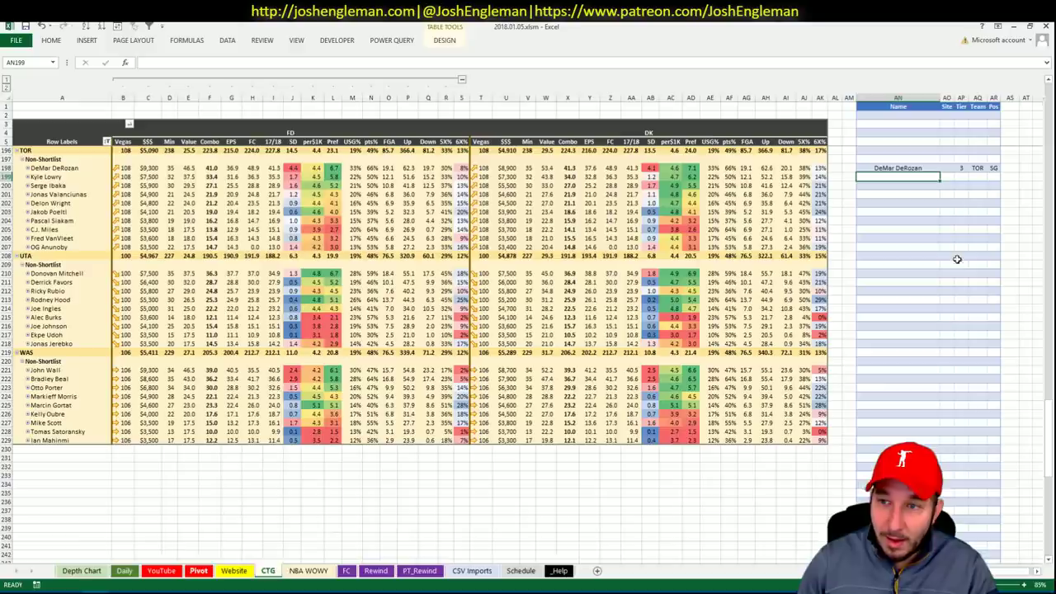
type("KL")
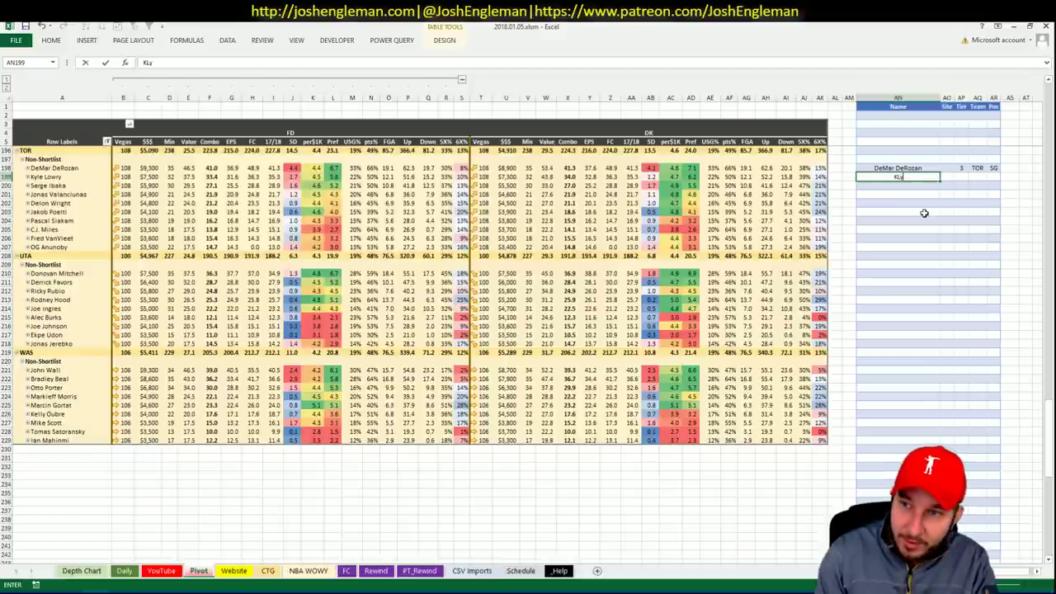
type("le Law")
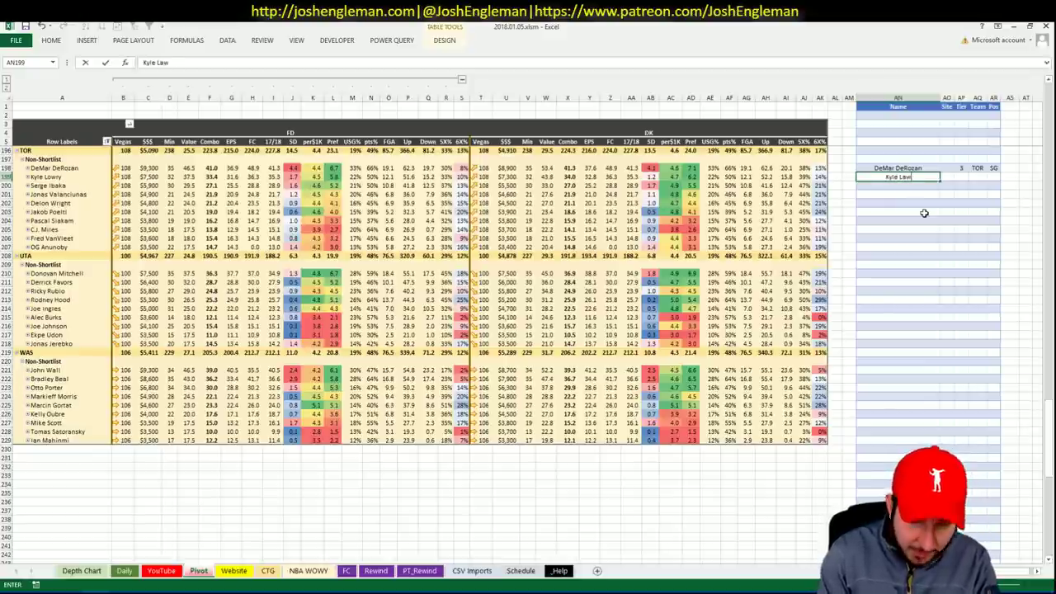
key("BackSpace")
key("BackSpace")
type("owry")
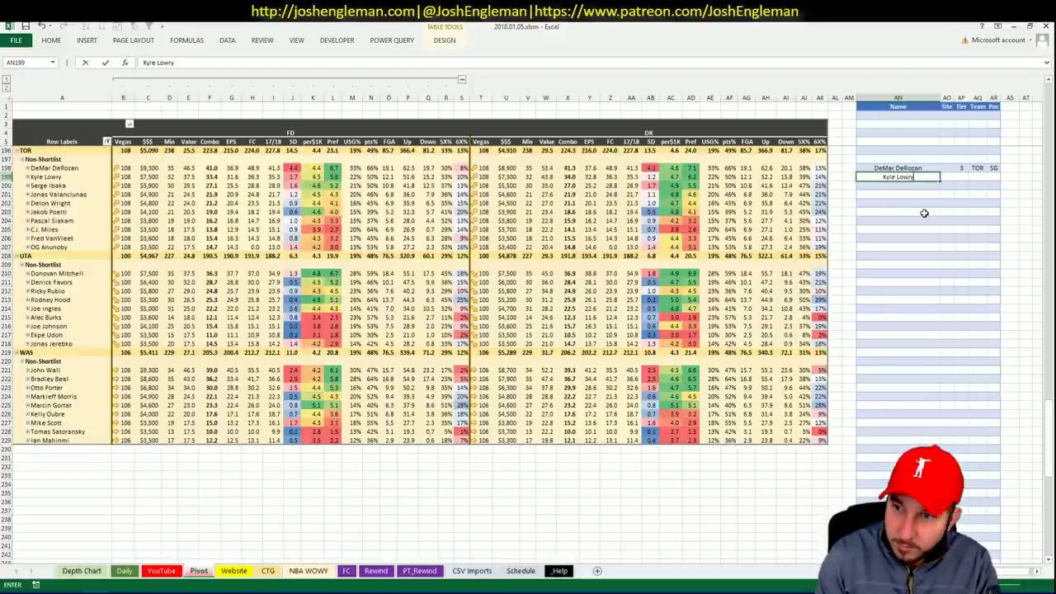
key("Tab")
key("Tab")
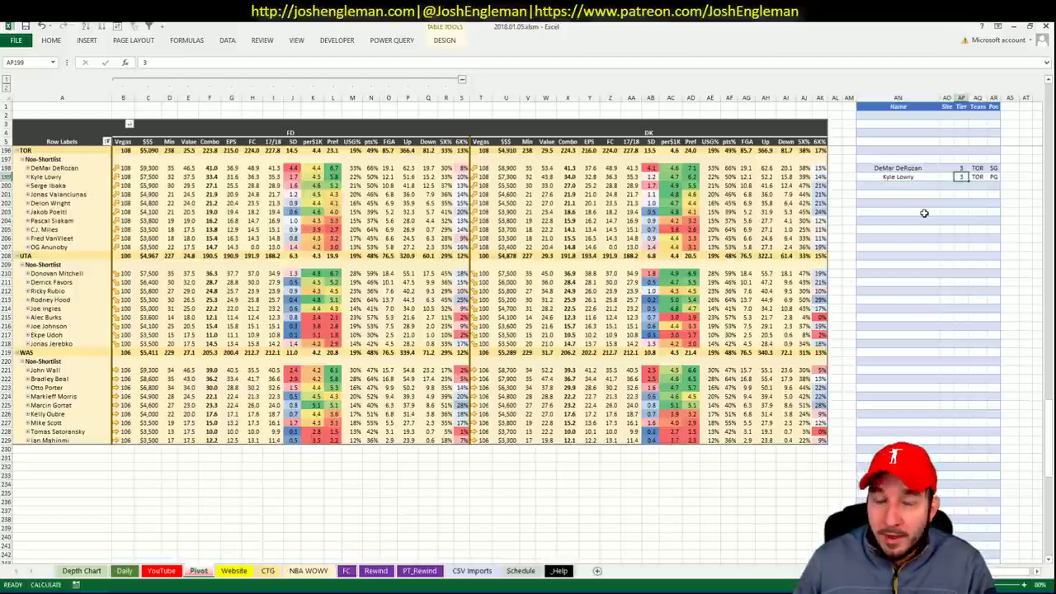
key("Return")
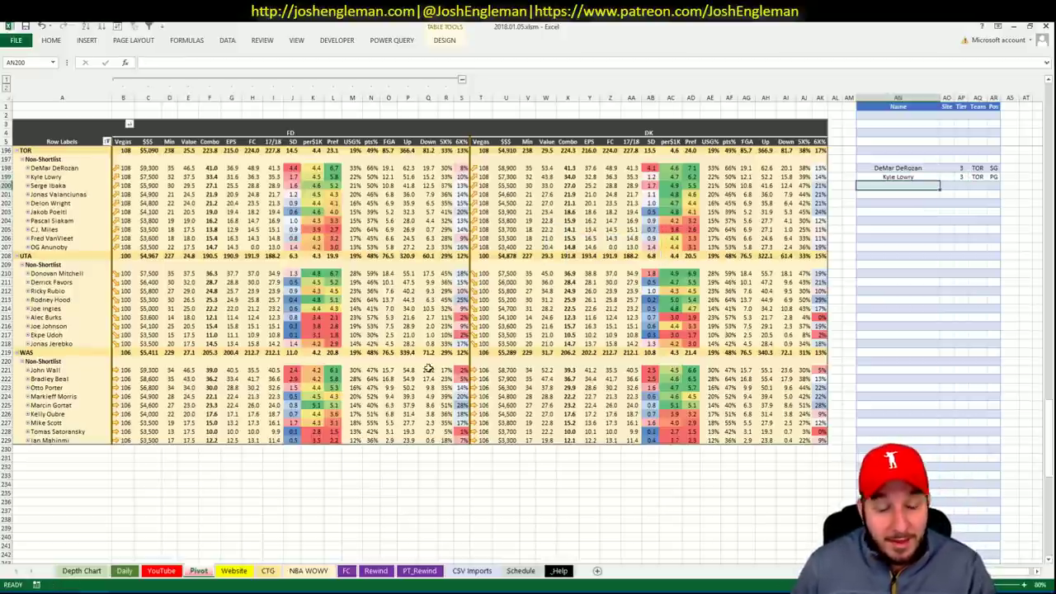
Step: Examine the remaining TOR players' matchup figures on CTG against their Pivot projections and recent minutes on YouTube
left_click(267, 571)
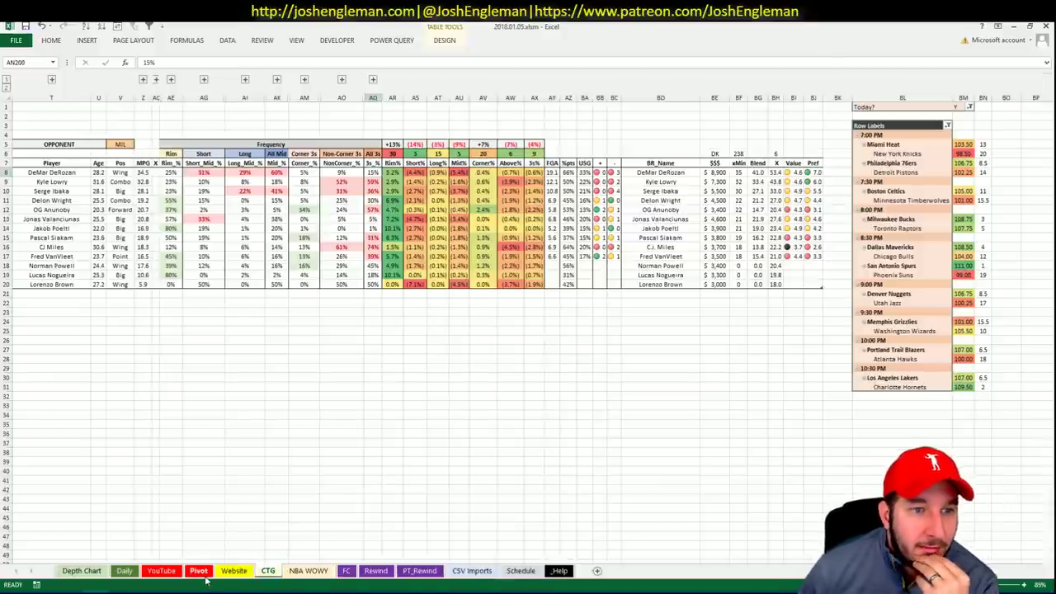
left_click(198, 571)
left_click(268, 571)
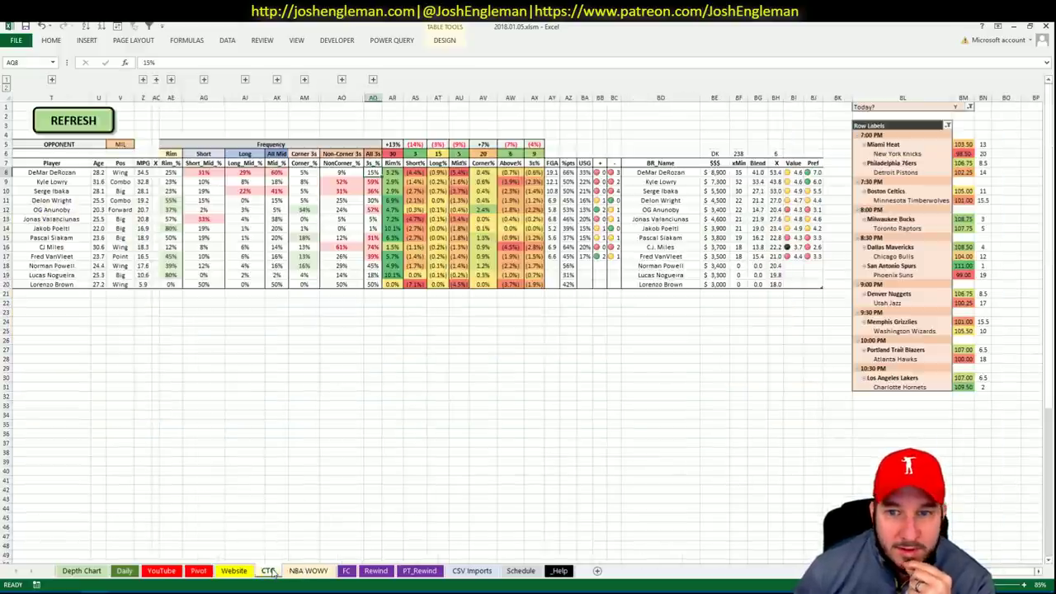
left_click(199, 571)
left_click(162, 571)
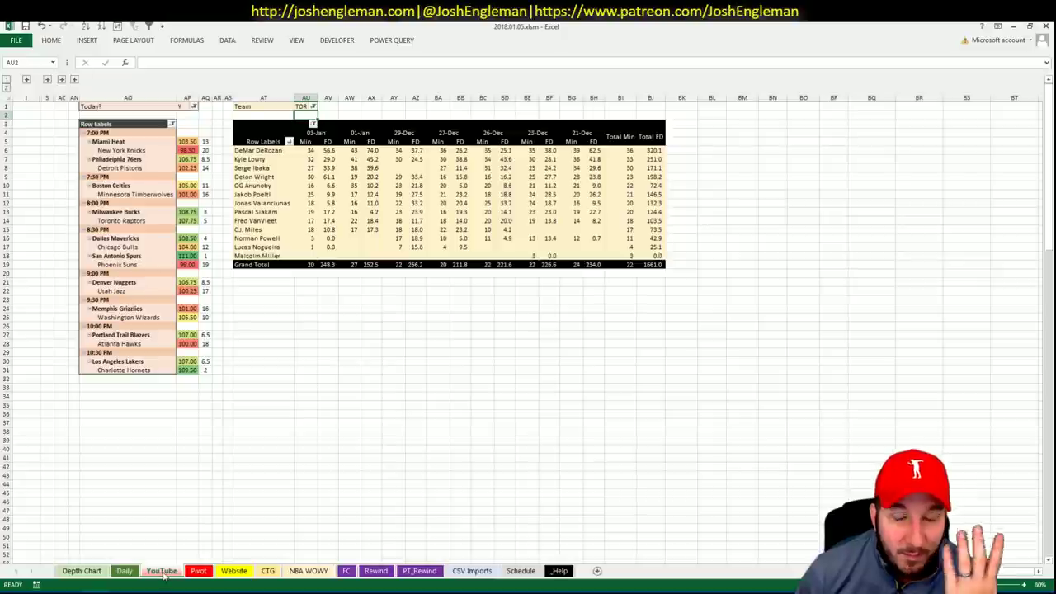
left_click(219, 571)
left_click(207, 571)
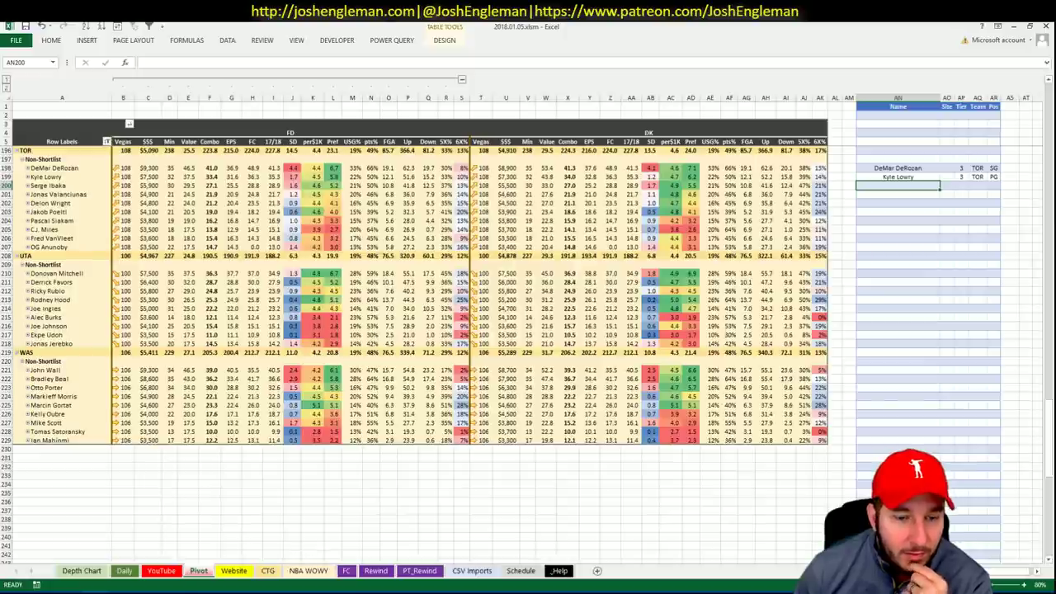
left_click(167, 573)
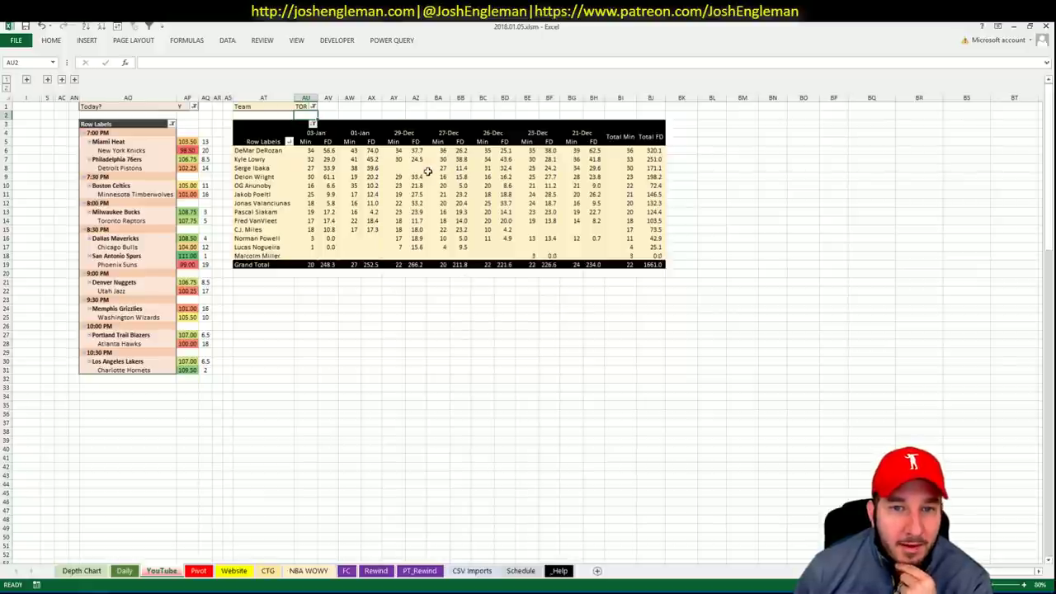
Step: Add Serge Ibaka to the Pivot sheet's pick list below Kyle Lowry as tier 4
left_click(198, 570)
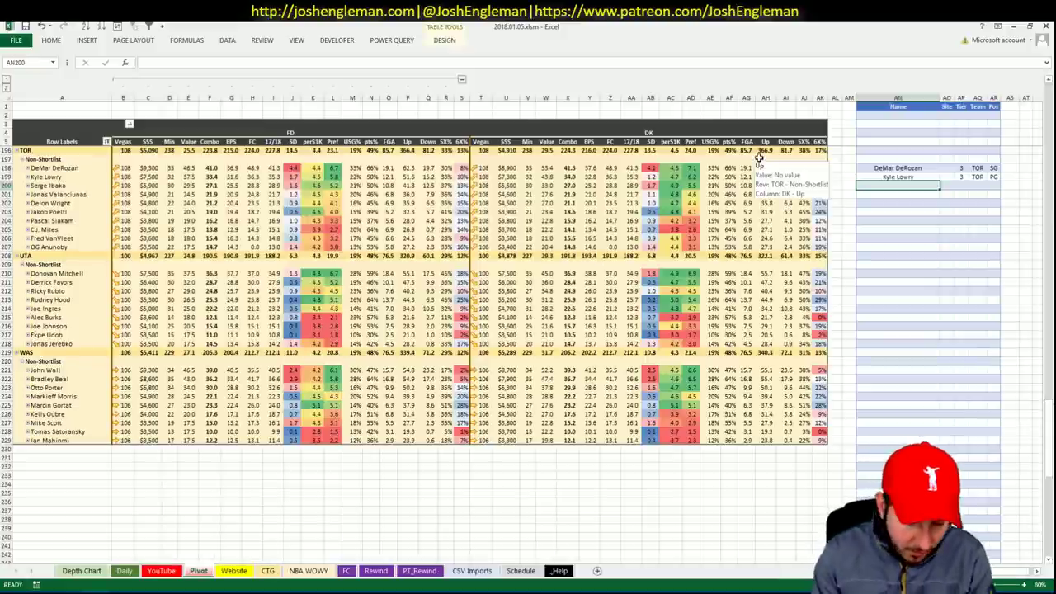
type("Serge Ibaka")
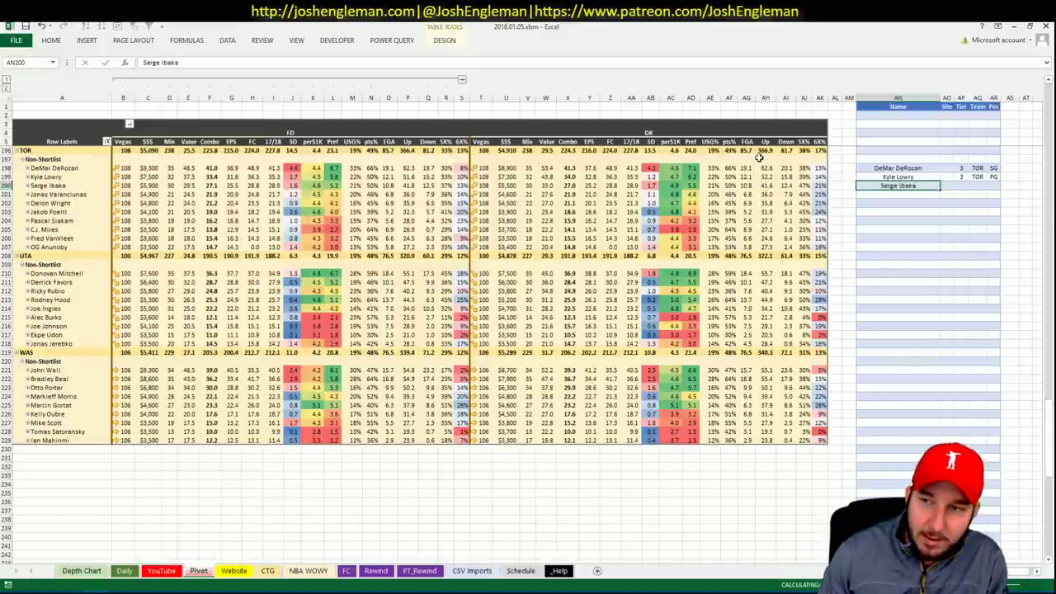
key("Tab")
key("Tab")
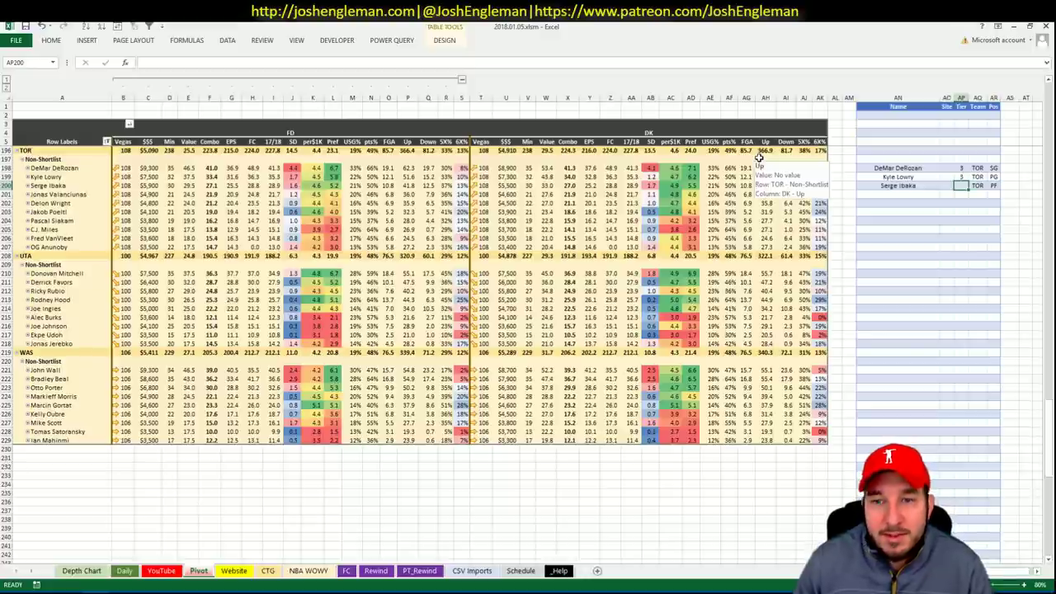
type("4")
key("Return")
key("Return")
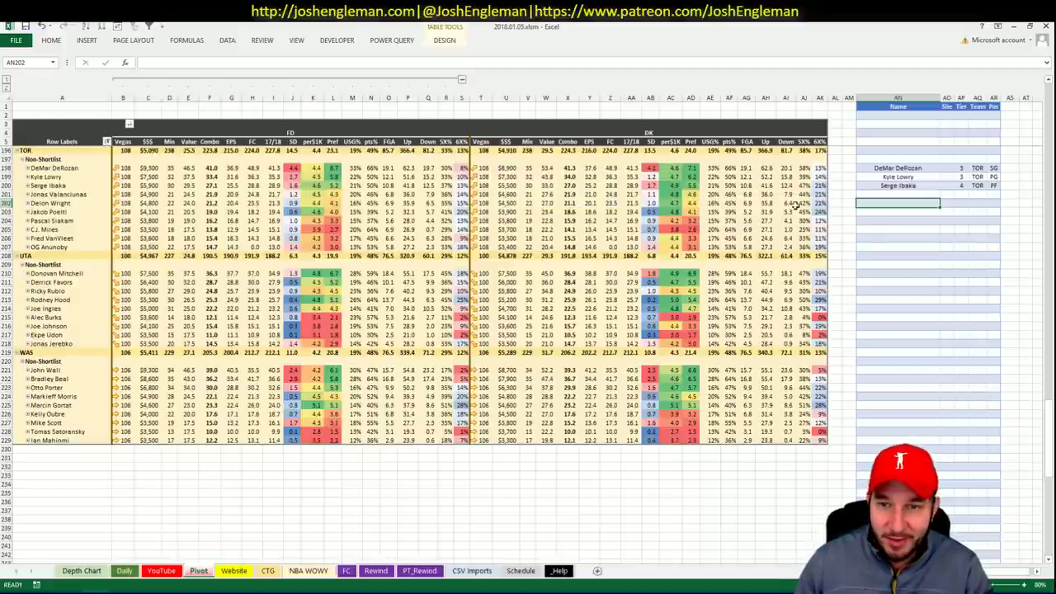
Step: Compare the TOR players' recent games on YouTube with their Pivot projections and recorded picks, and reopen the CTG sheet
left_click(199, 571)
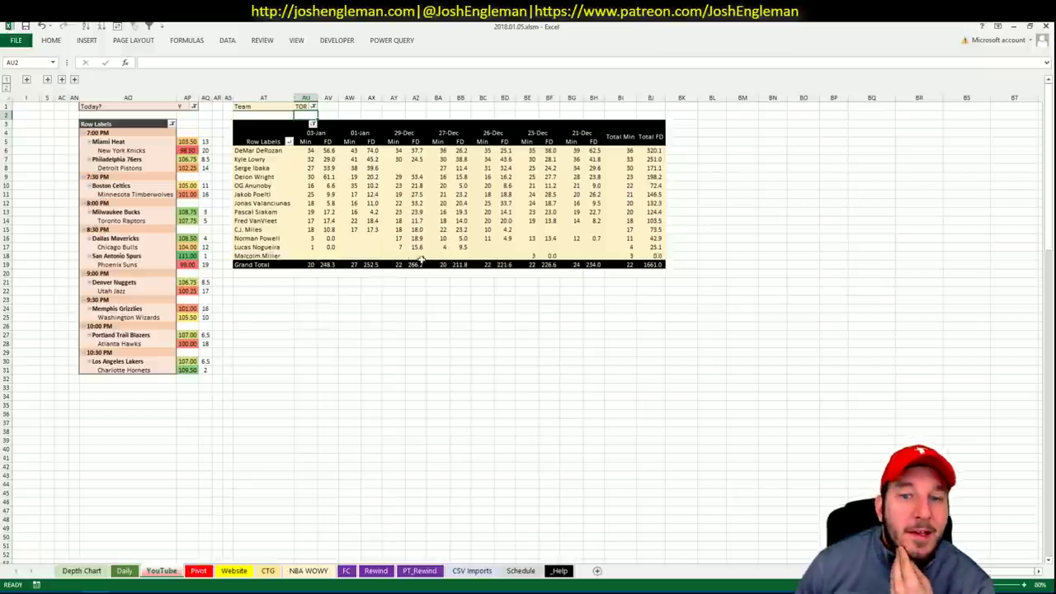
left_click(410, 184)
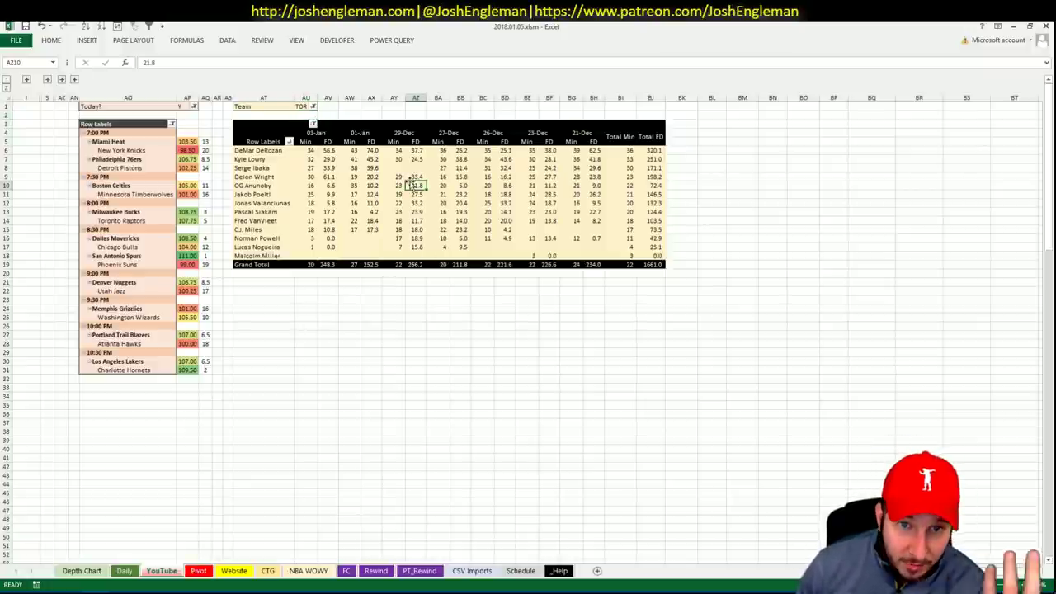
left_click(198, 571)
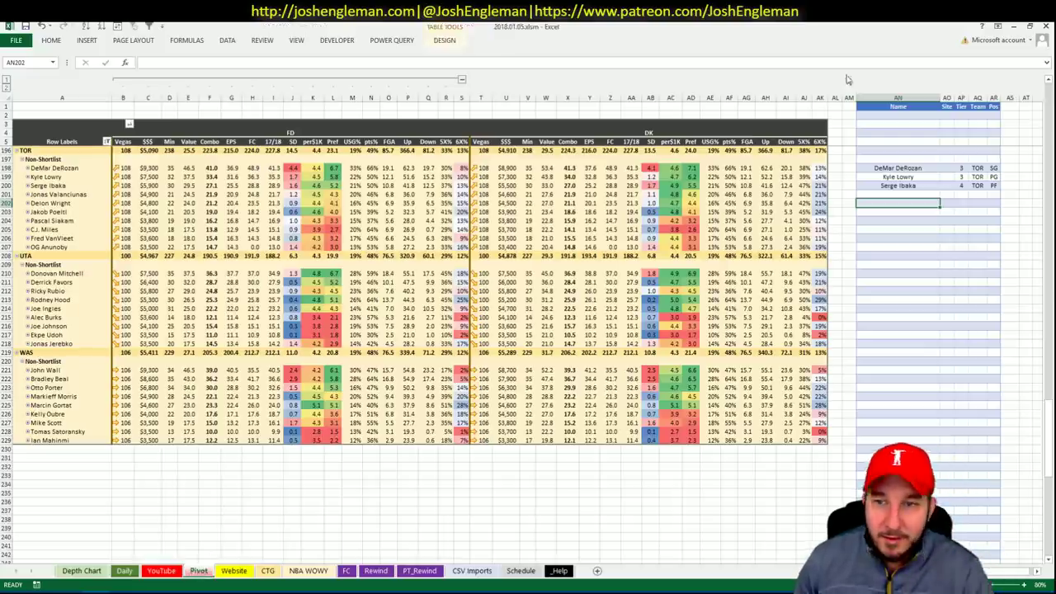
left_click(891, 186)
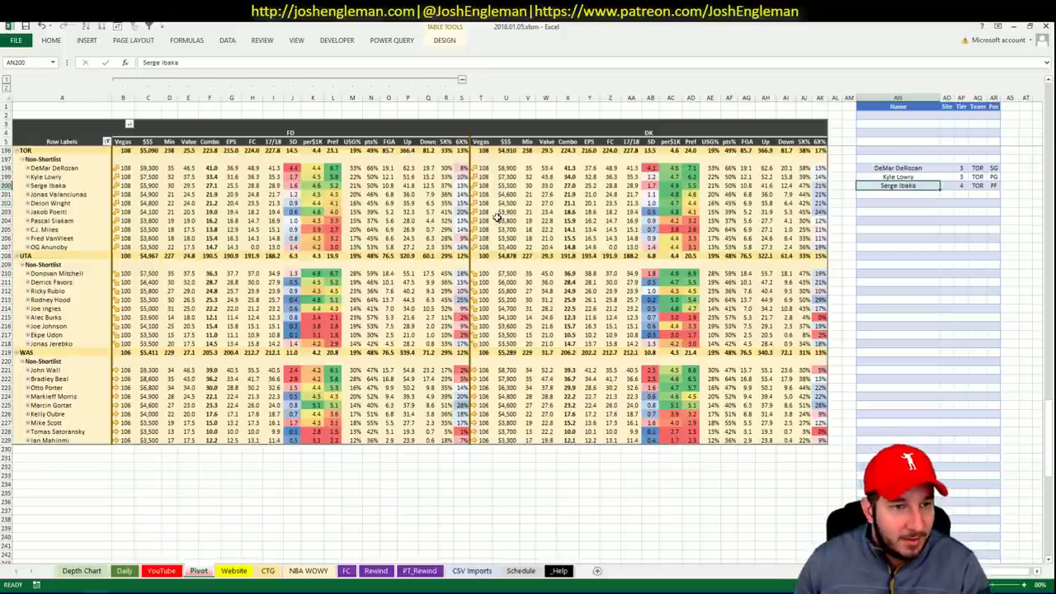
left_click(529, 310)
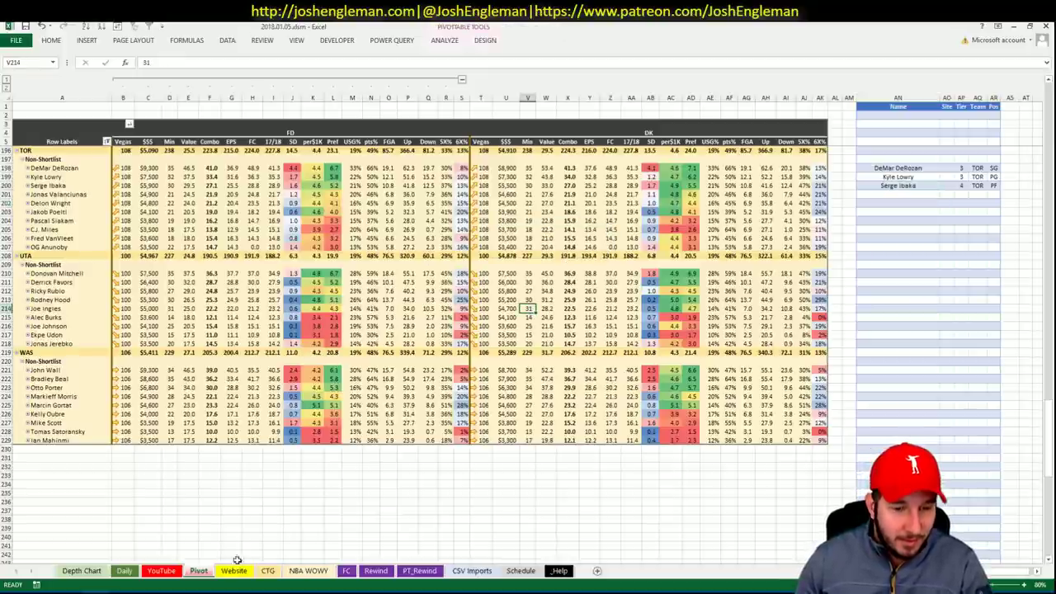
left_click(268, 571)
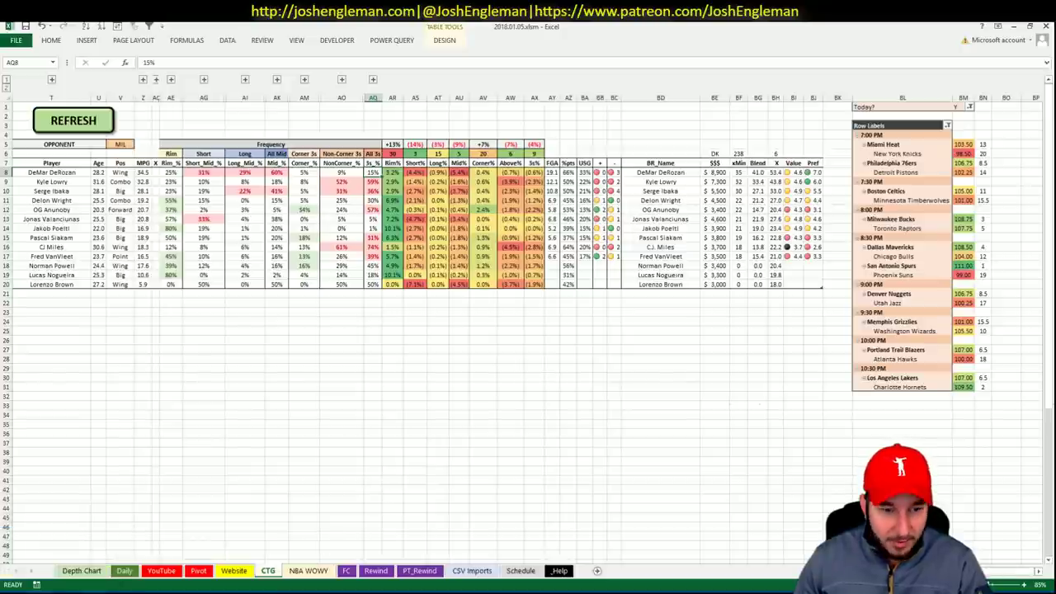
Step: Switch to the browser and open sportsbookreview.com's betting odds in a new tab, showing spreads and totals together (ST)
key("alt+Tab")
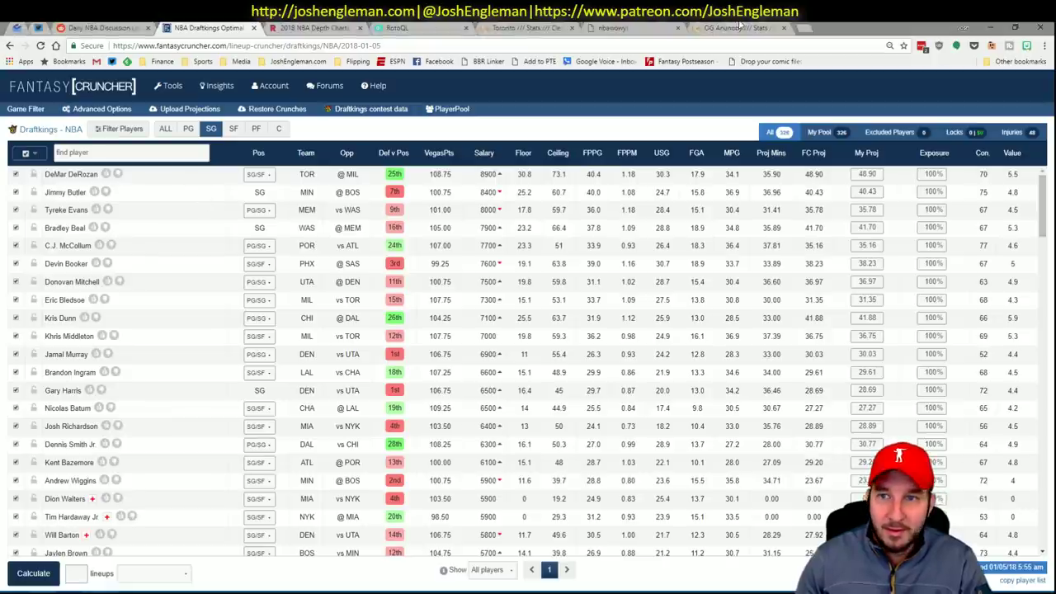
left_click(806, 28)
type("spo")
key("Return")
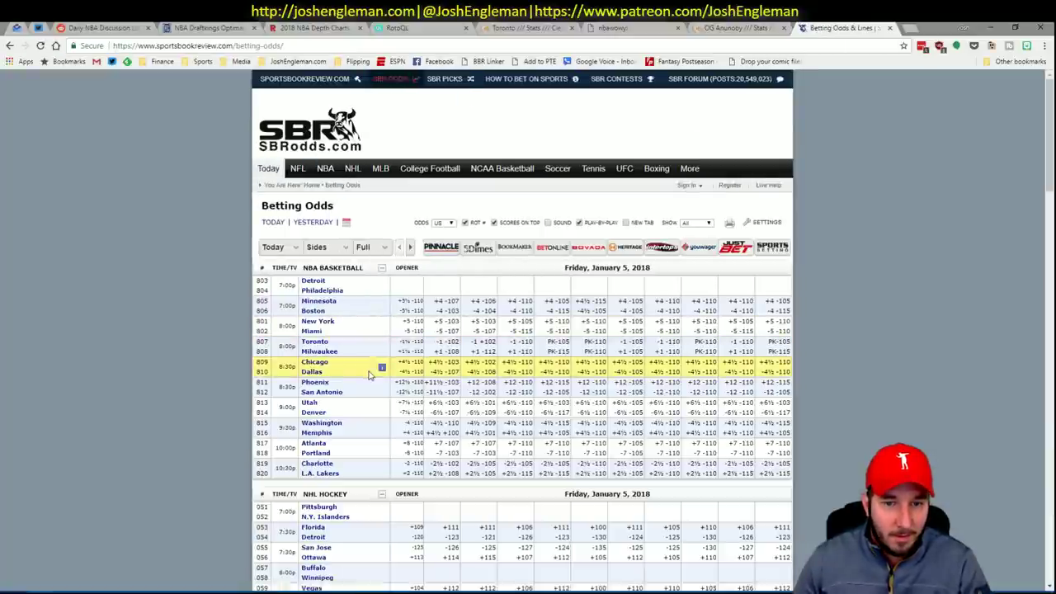
left_click(330, 246)
left_click(334, 323)
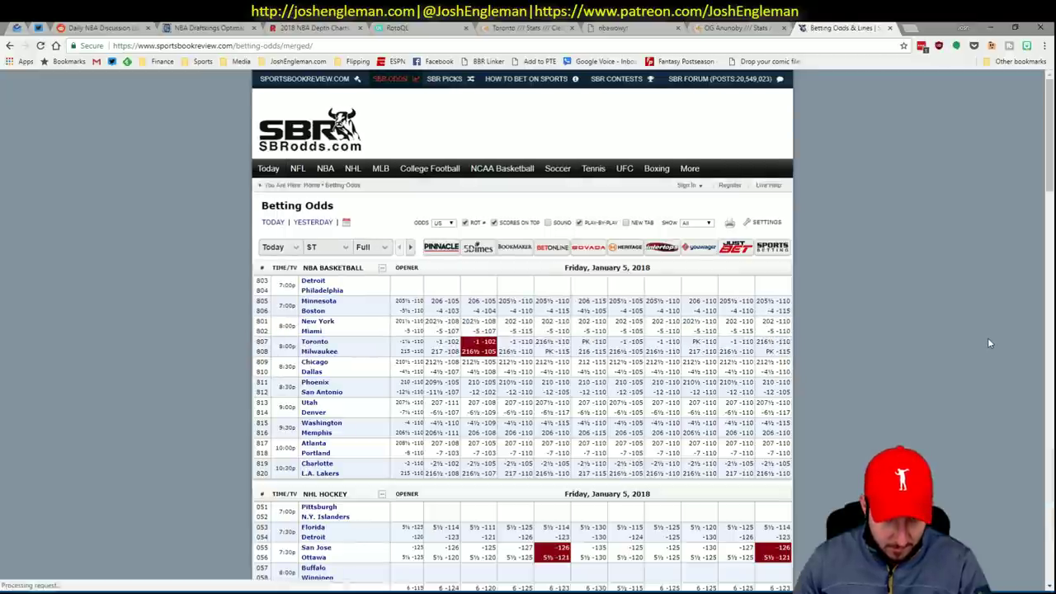
Step: Compare the January 5 NBA betting lines with the Vegas team totals on the workbook's CTG sheet
key("alt+Tab")
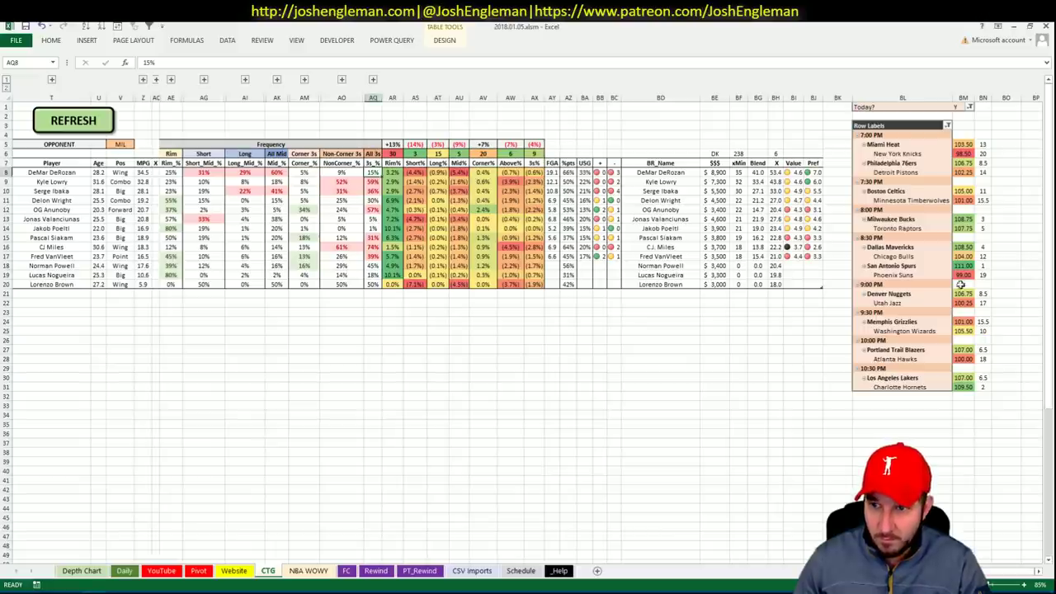
left_click(963, 247)
left_click(788, 322)
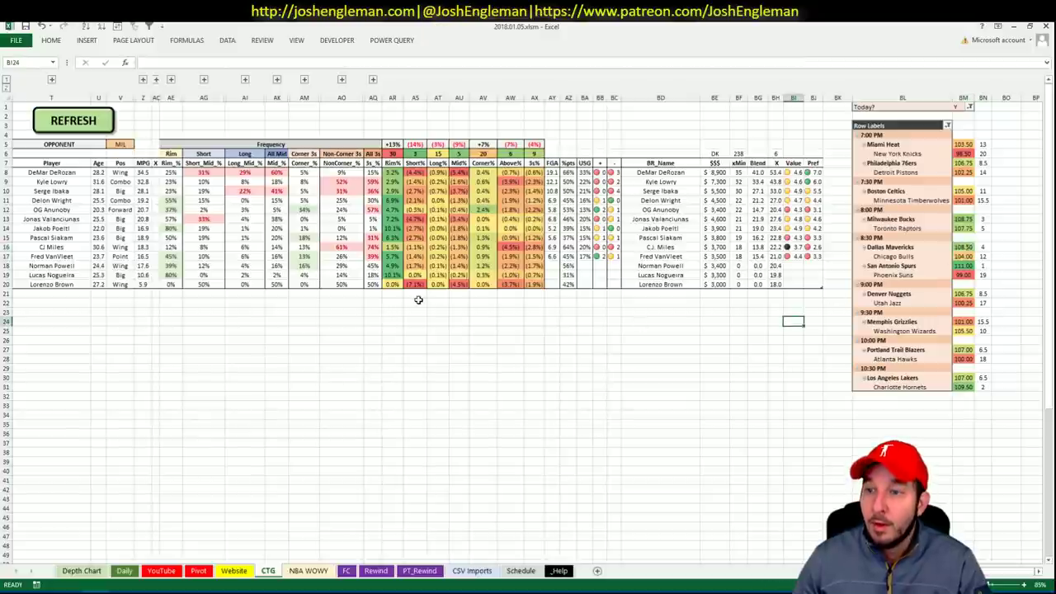
key("alt+Tab")
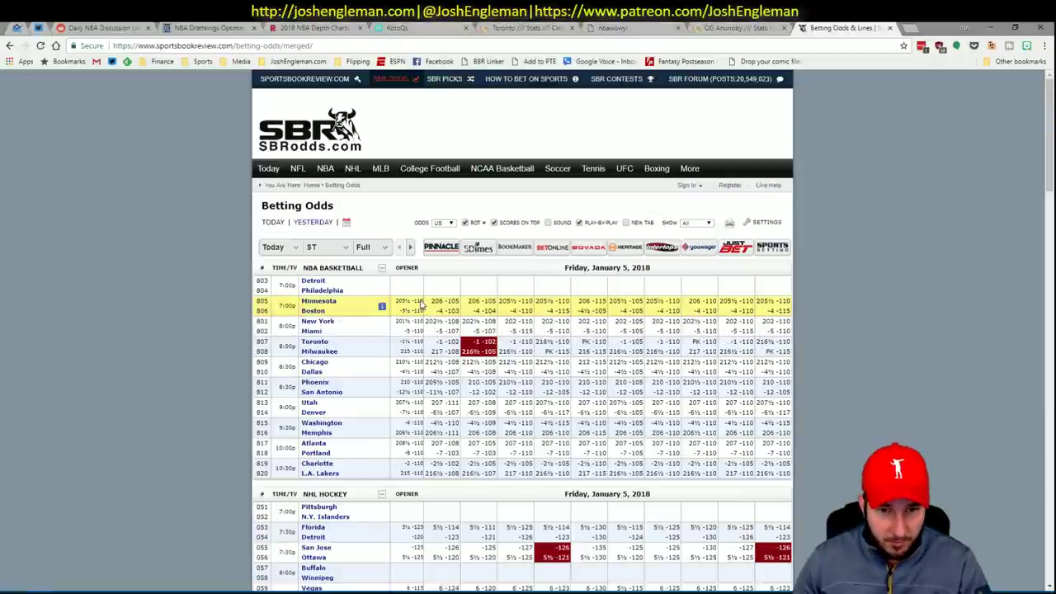
key("alt+Tab")
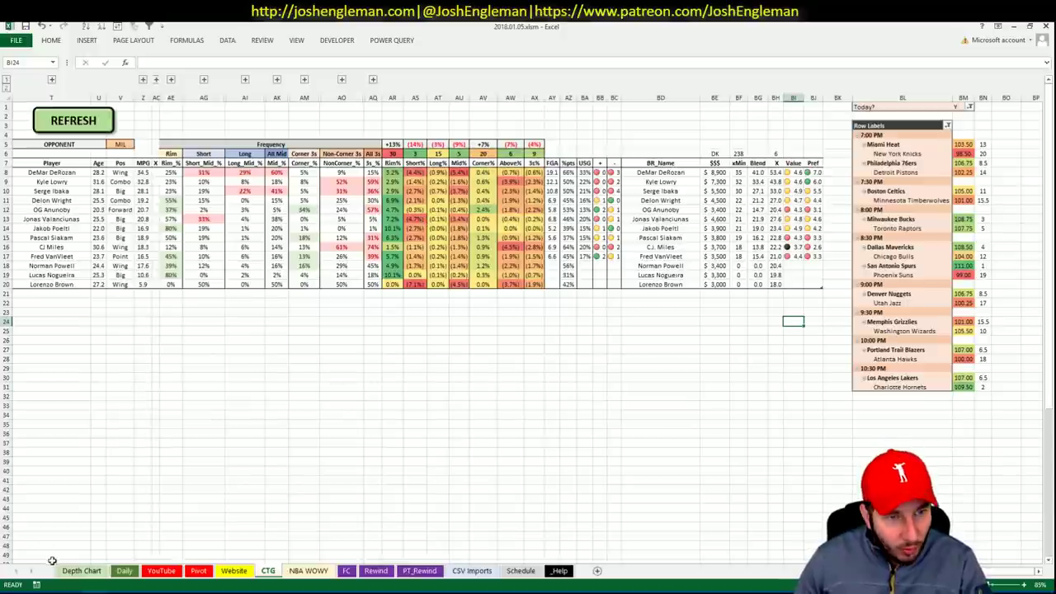
key("alt+Tab")
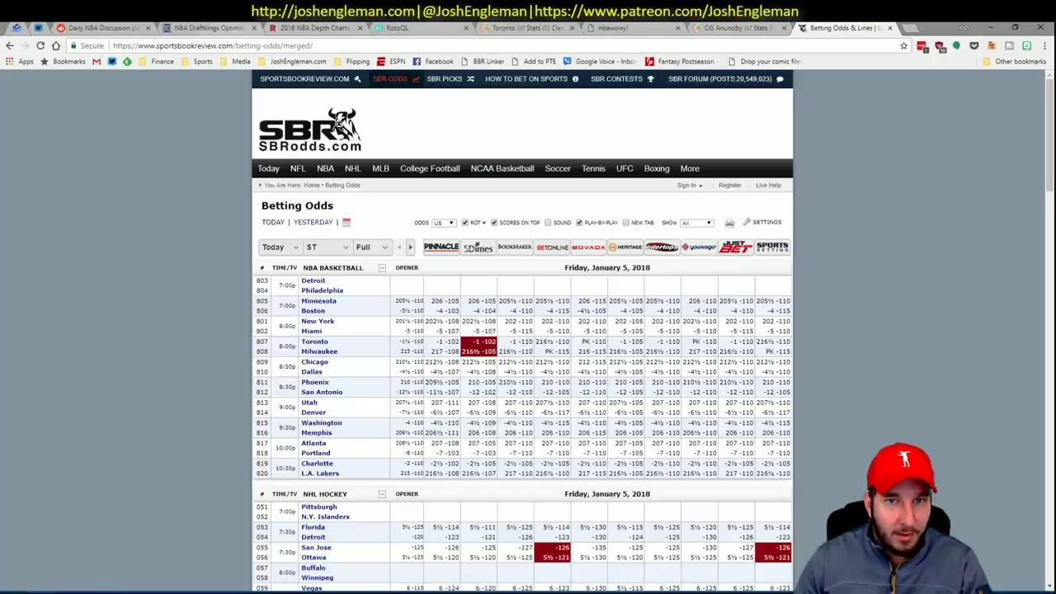
Step: Load the Dallas Mavericks team page on Cleaning the Glass
left_click(532, 27)
left_click(285, 116)
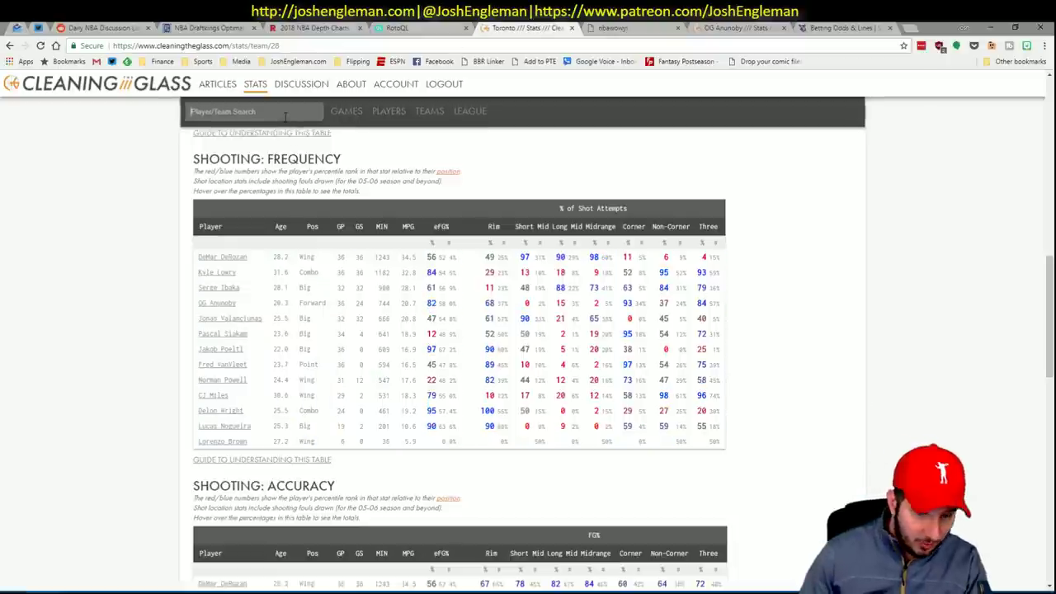
type("dal")
key("Return")
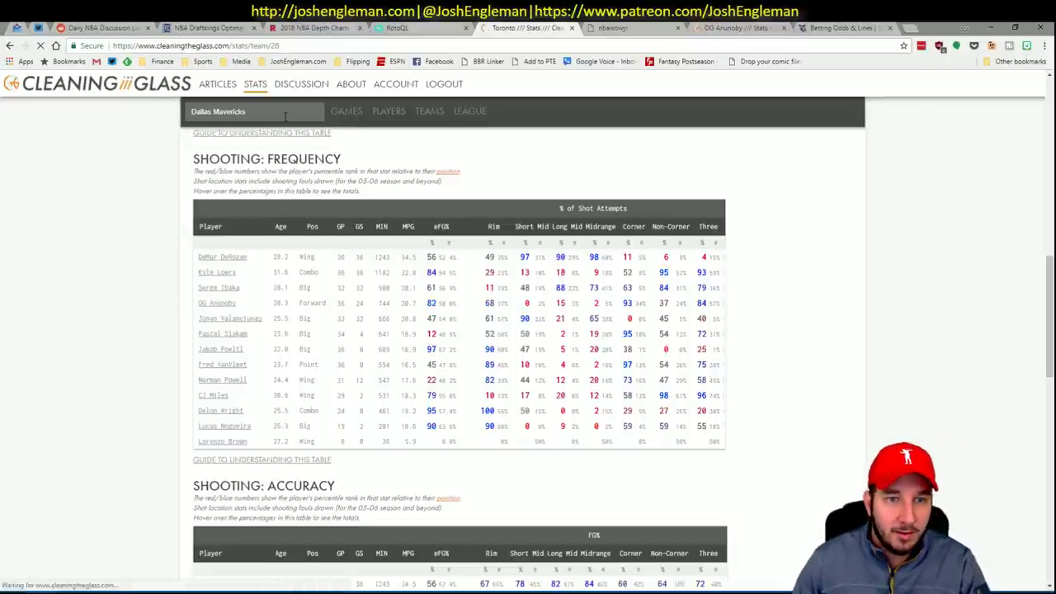
Step: Switch to the workbook and set the CTG sheet's opponent to CHI
key("alt+Tab")
left_click(123, 144)
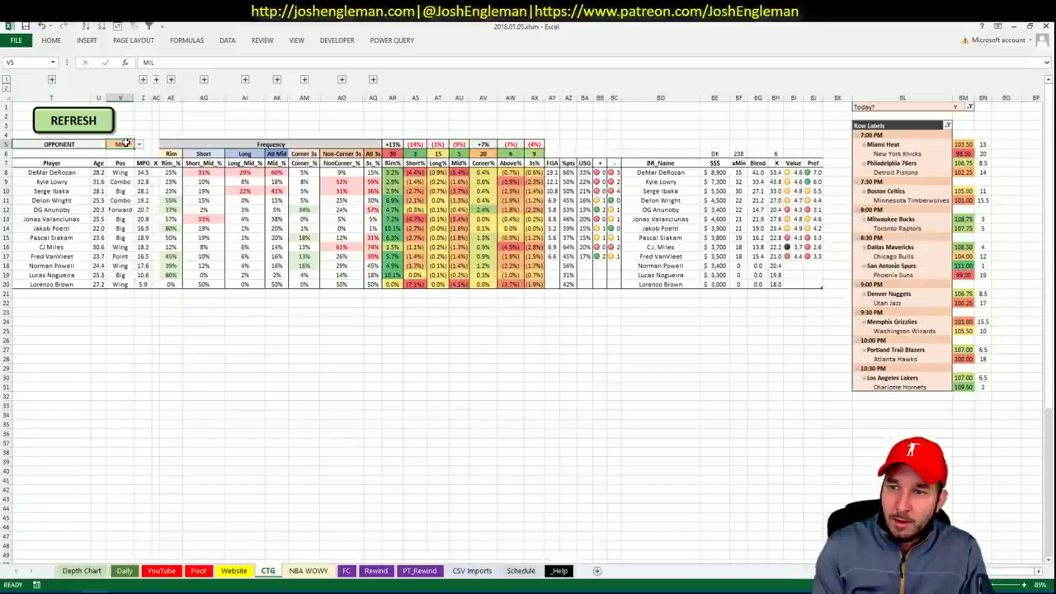
type("CHI")
key("Return")
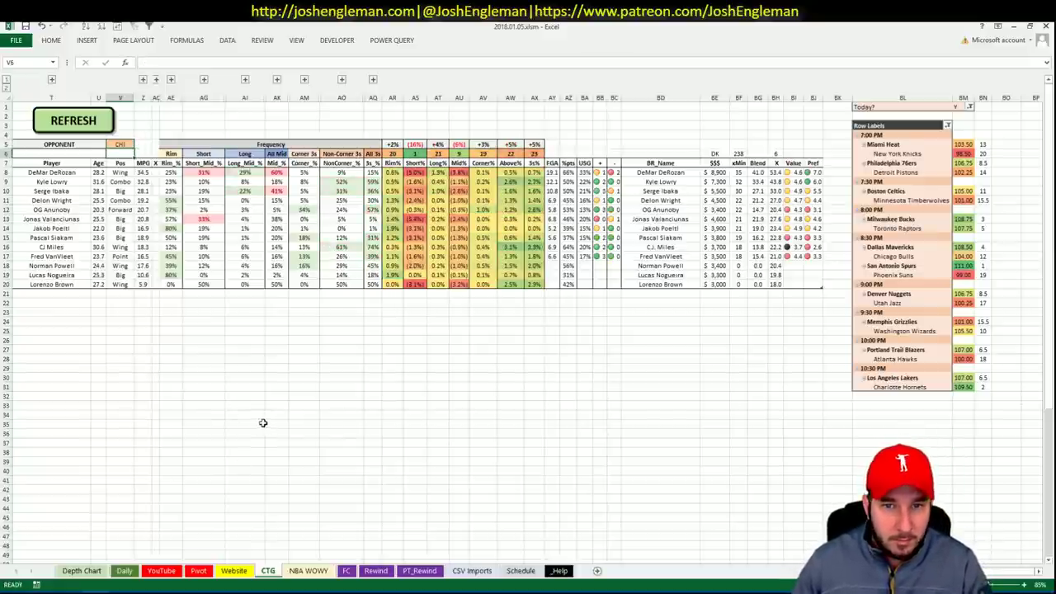
Step: Replace the CTG sheet's player table with the Dallas Shooting: Frequency data from Cleaning the Glass
key("alt+Tab")
left_click(358, 307)
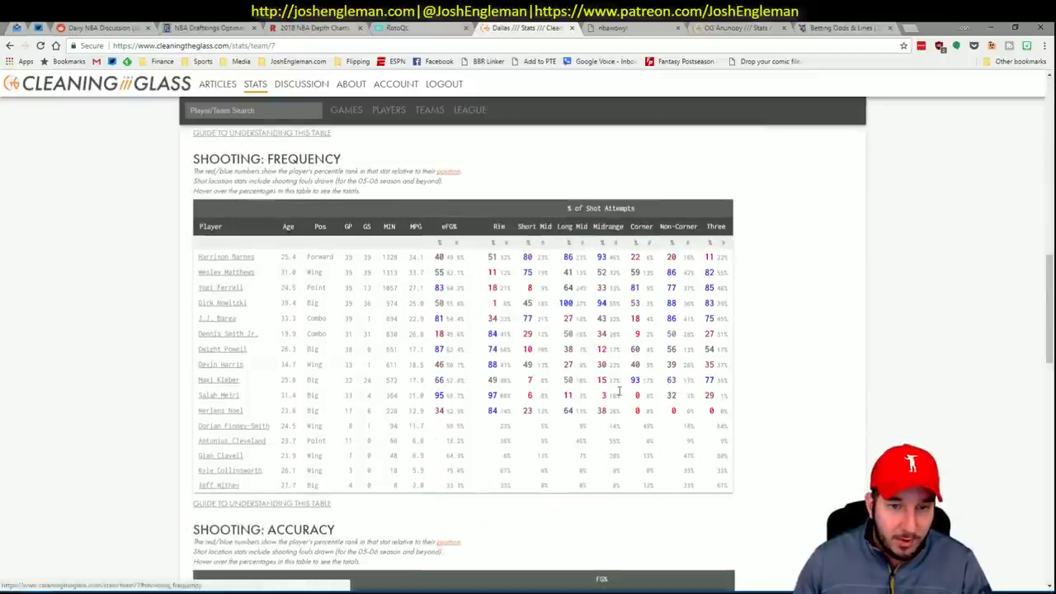
left_click_drag(727, 486, 200, 262)
key("alt+Tab")
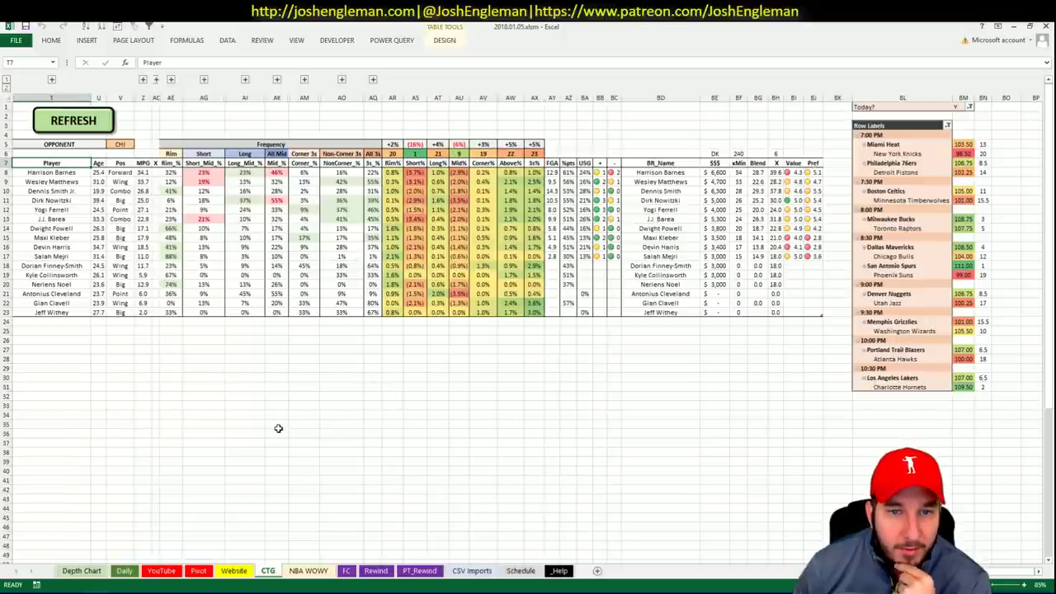
Step: Bring the DAL section into view on Pivot and set the YouTube sheet's team filter to DAL
left_click(198, 571)
scroll(334, 368, "down", 2)
scroll(334, 368, "up", 20)
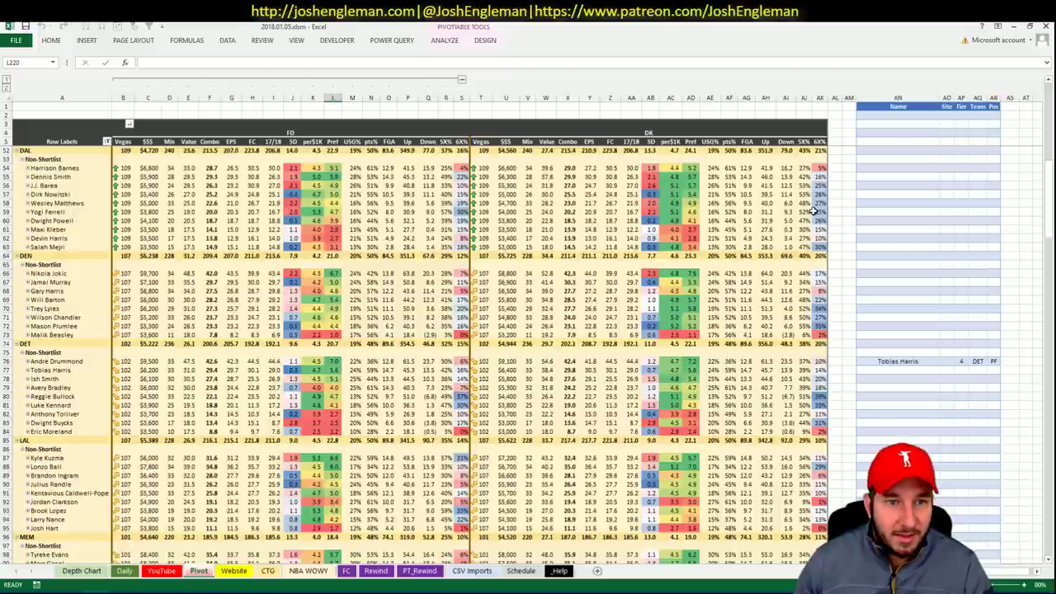
left_click(162, 570)
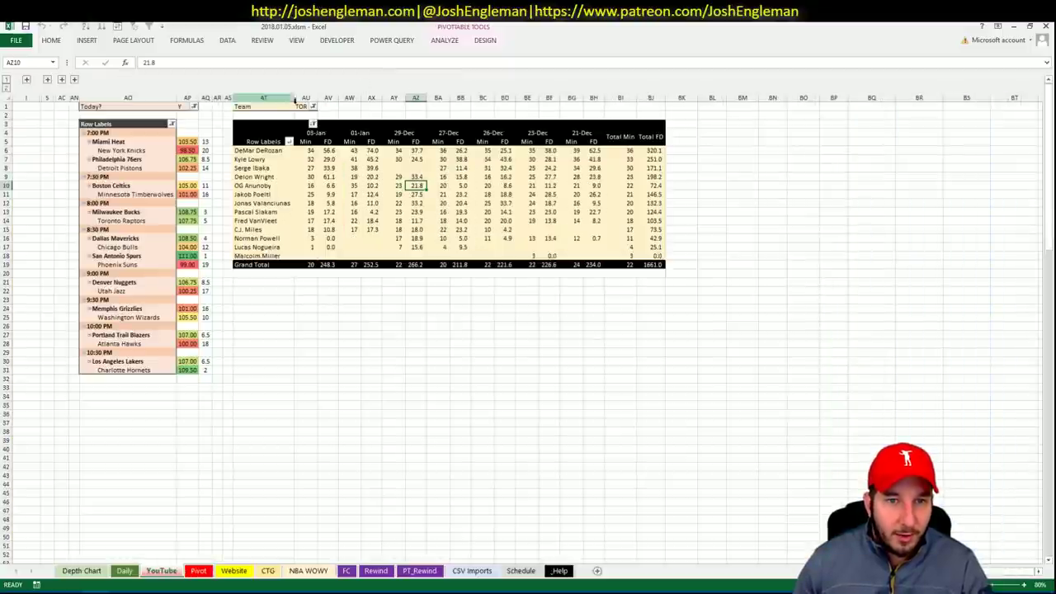
type("DAL")
key("Return")
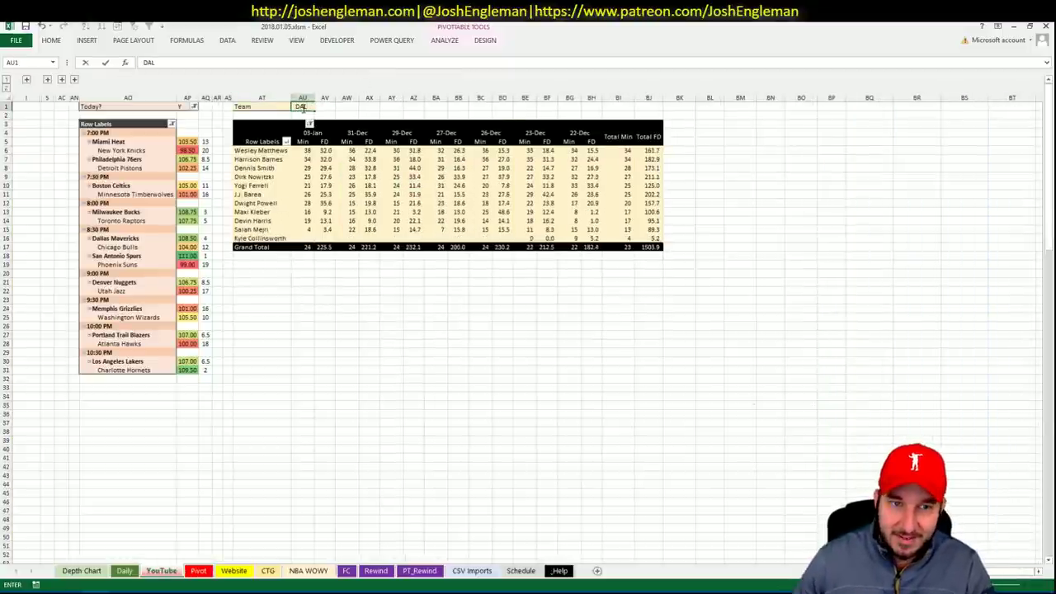
Step: Examine Harrison Barnes's and the other DAL players' recent games on YouTube against their Pivot projections and CTG figures
left_click(347, 160)
left_click_drag(412, 160, 451, 159)
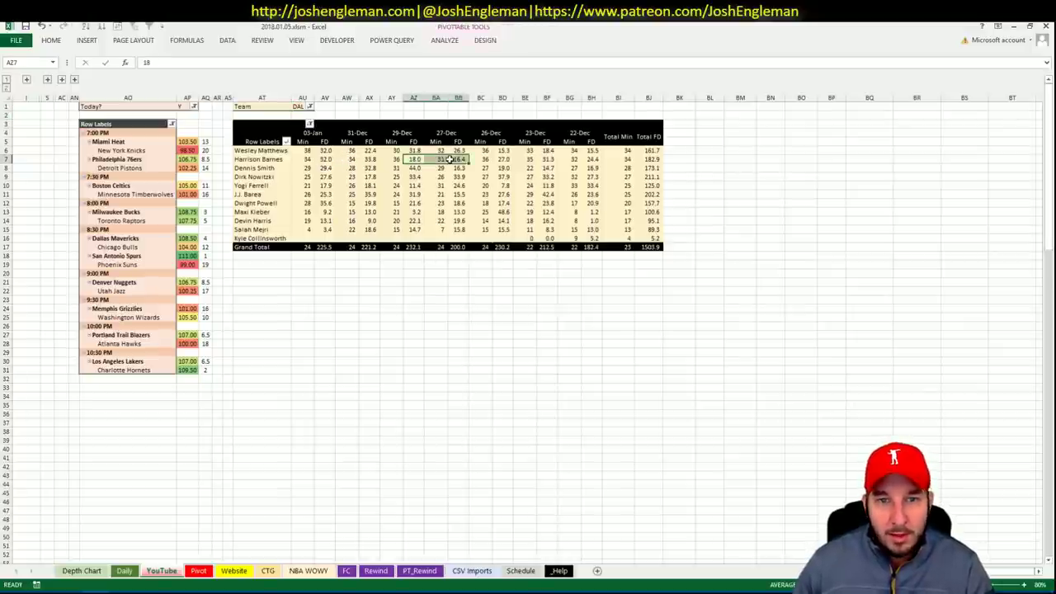
left_click(202, 571)
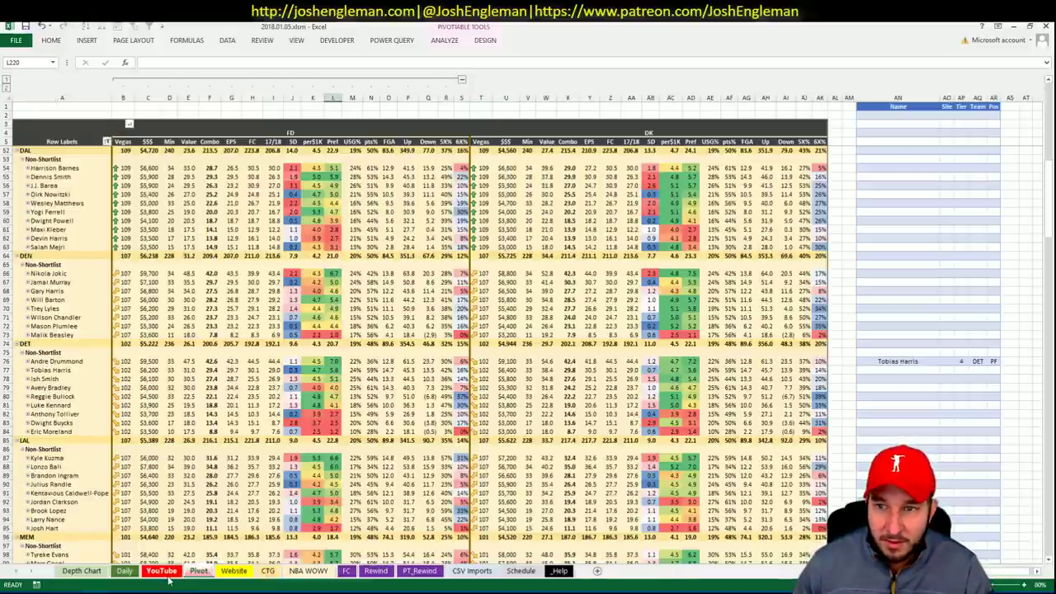
left_click(169, 575)
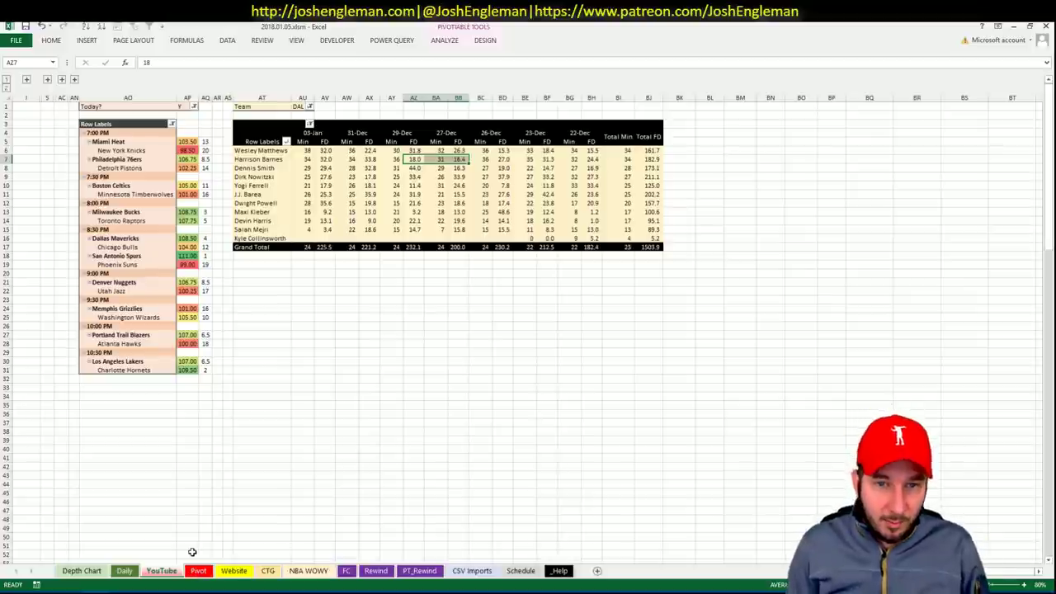
left_click(198, 571)
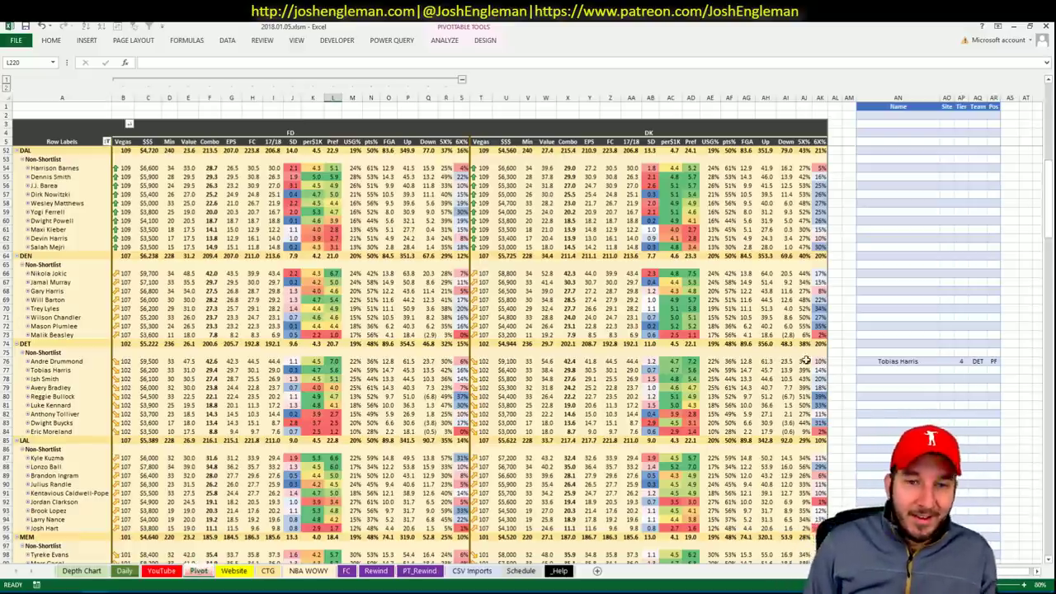
left_click(899, 169)
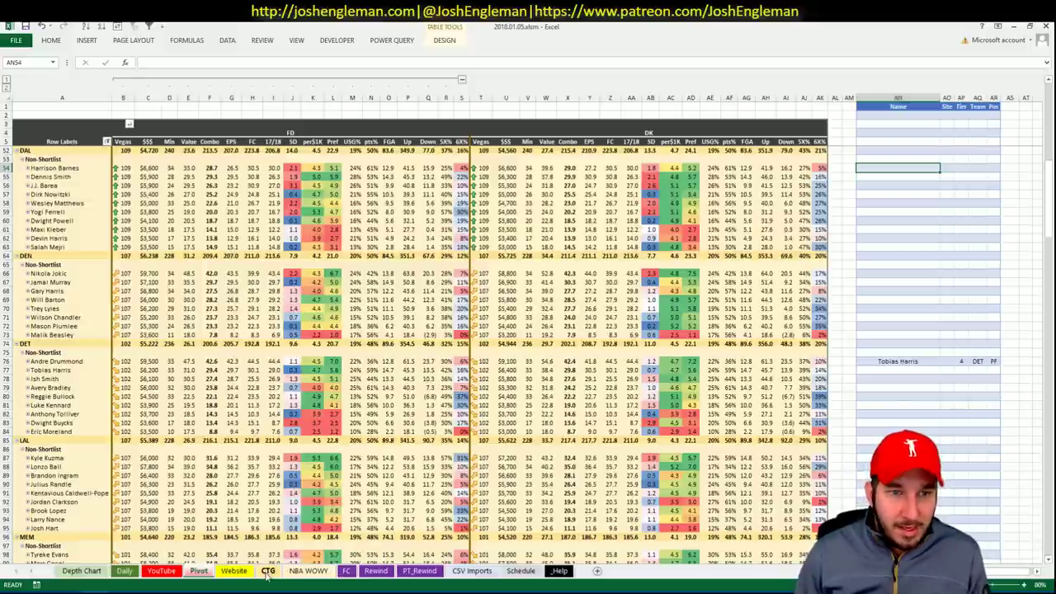
left_click(199, 572)
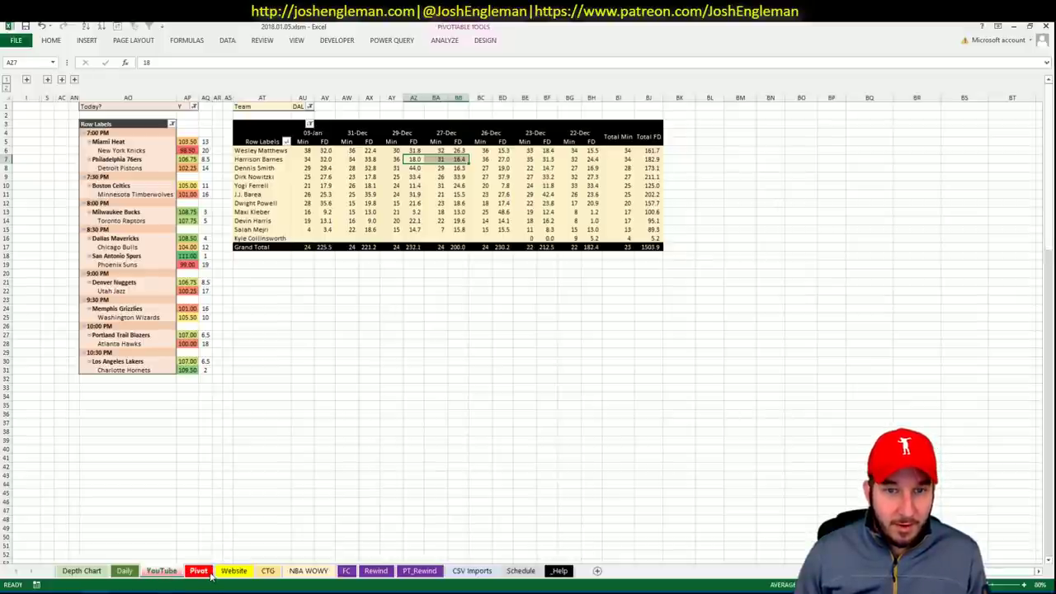
key("ctrl+Page_Up")
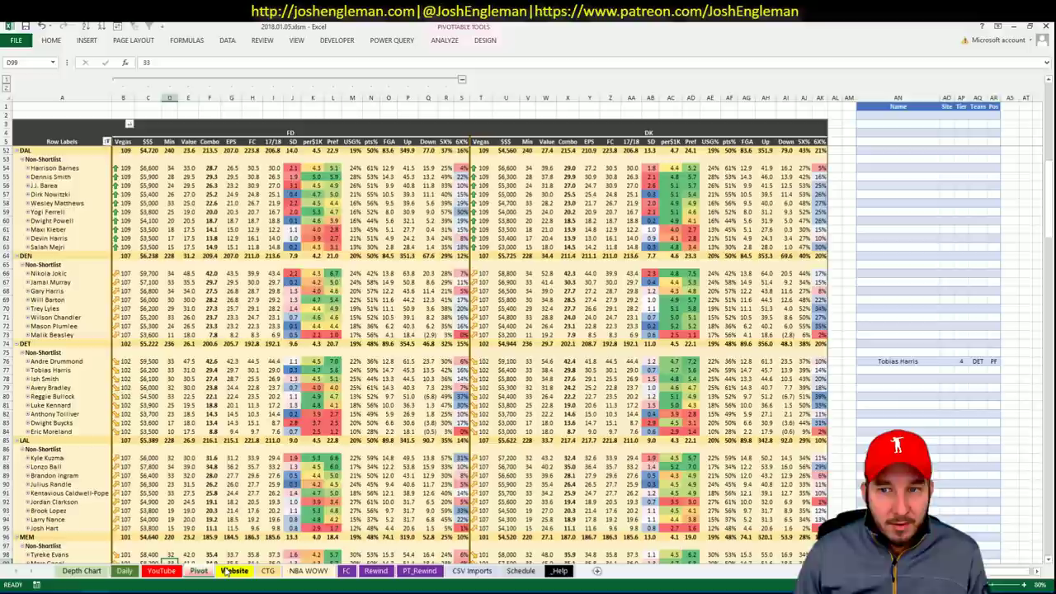
Step: Add Dennis Smith to the Pivot sheet's pick list on his DAL row as tier 3
left_click(907, 176)
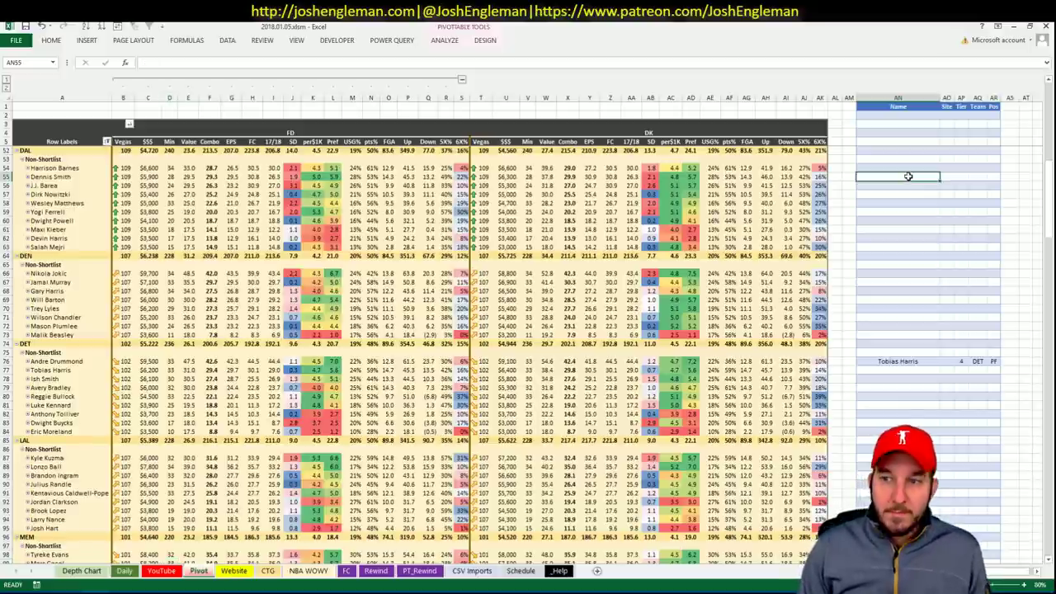
type("z")
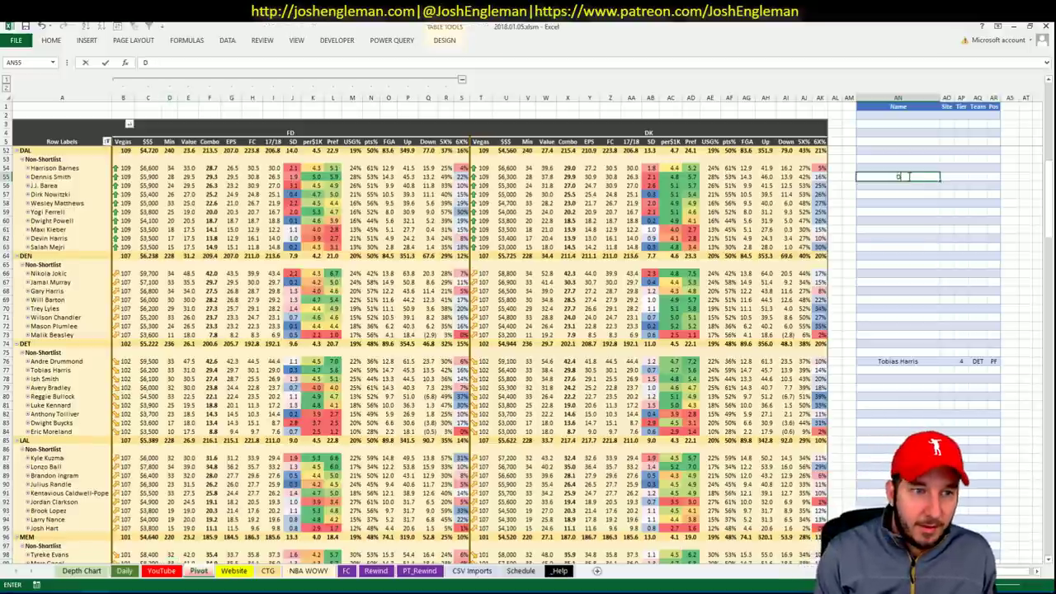
type("ennis Smith")
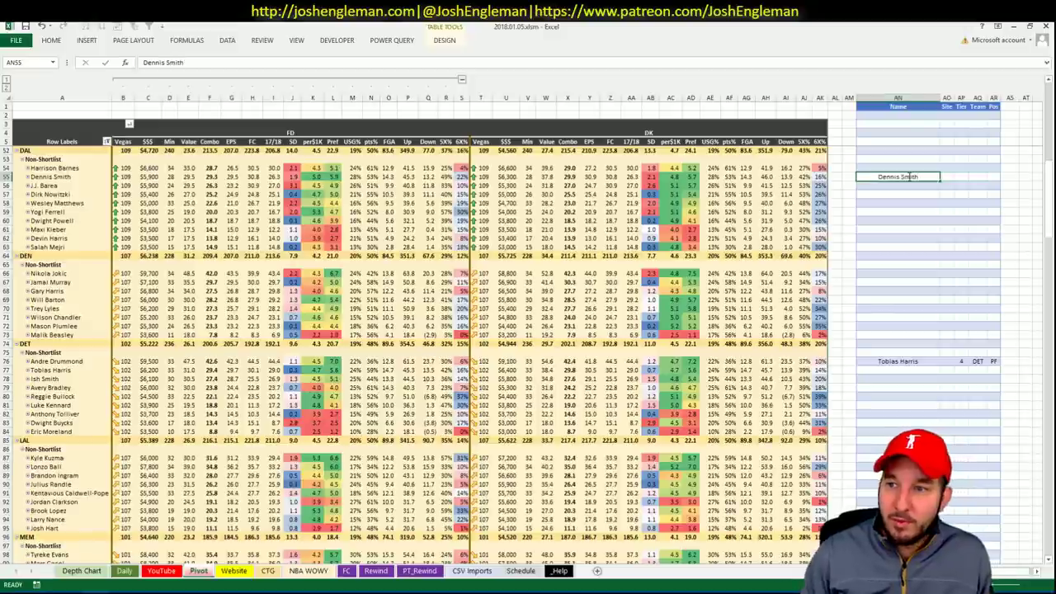
key("Tab")
key("Tab")
type("3")
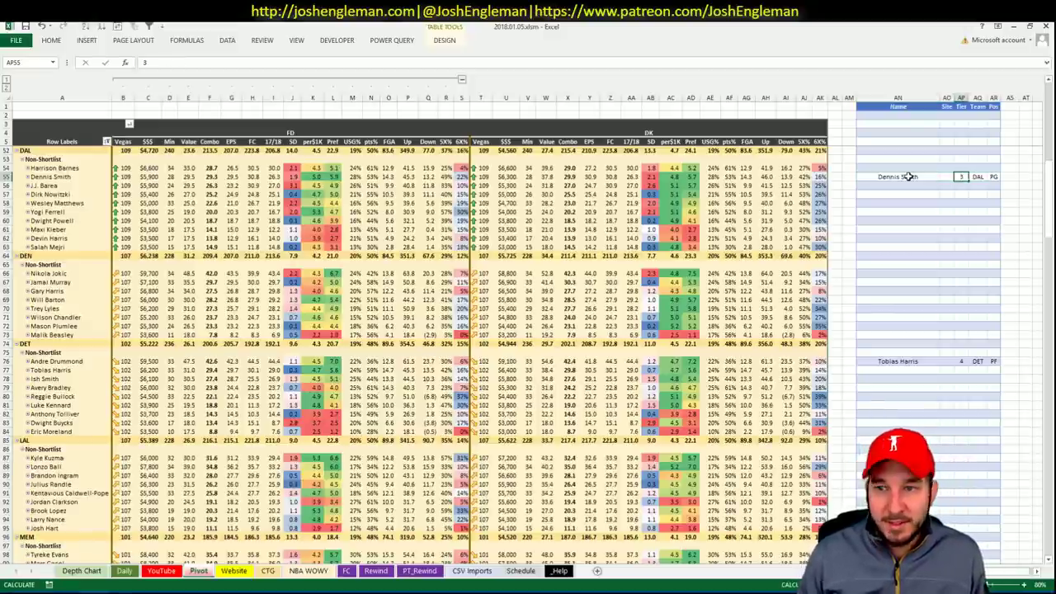
key("Return")
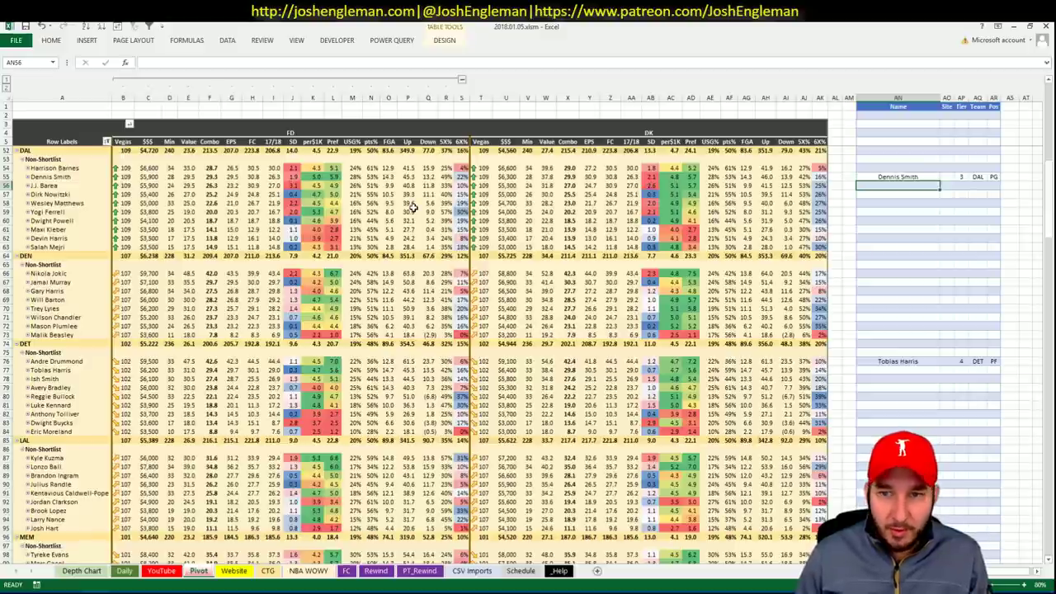
Step: Check the DAL recent games on YouTube and add J.J. Barea to the Pivot sheet's pick list as tier 3
left_click(198, 571)
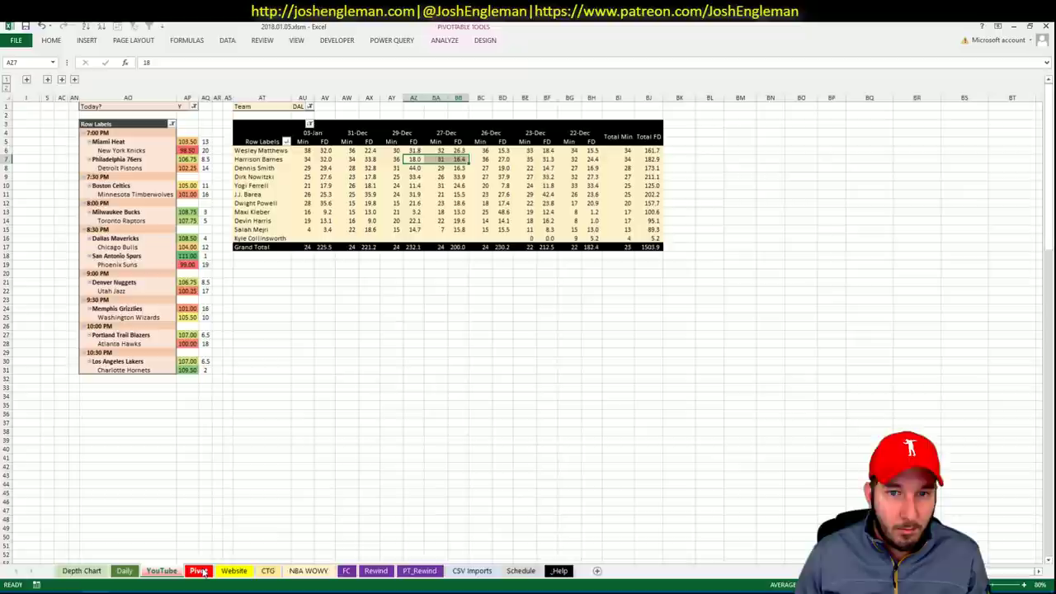
key("ctrl+Page_Up")
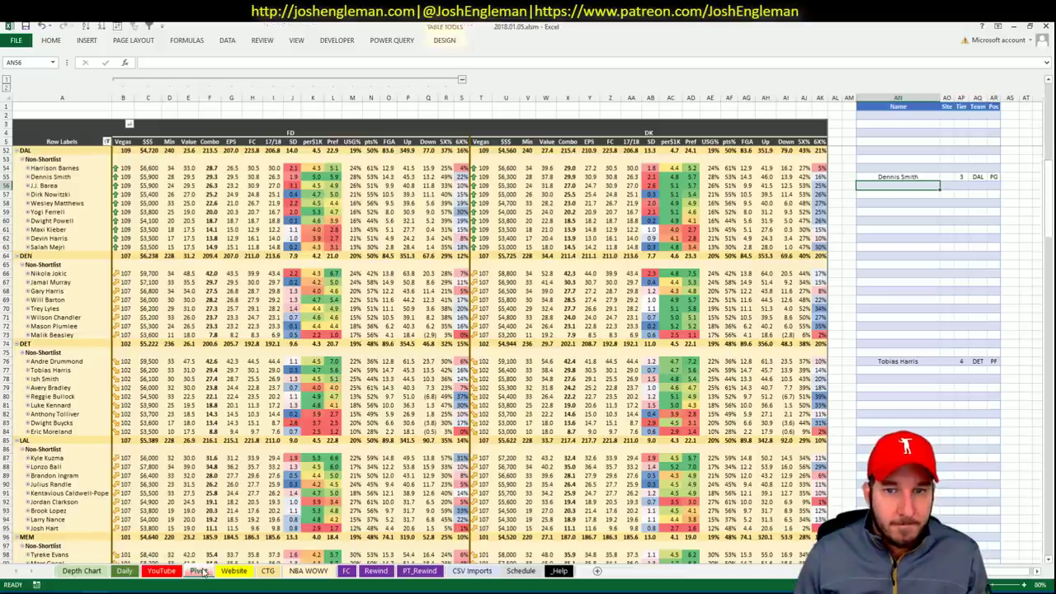
left_click(199, 571)
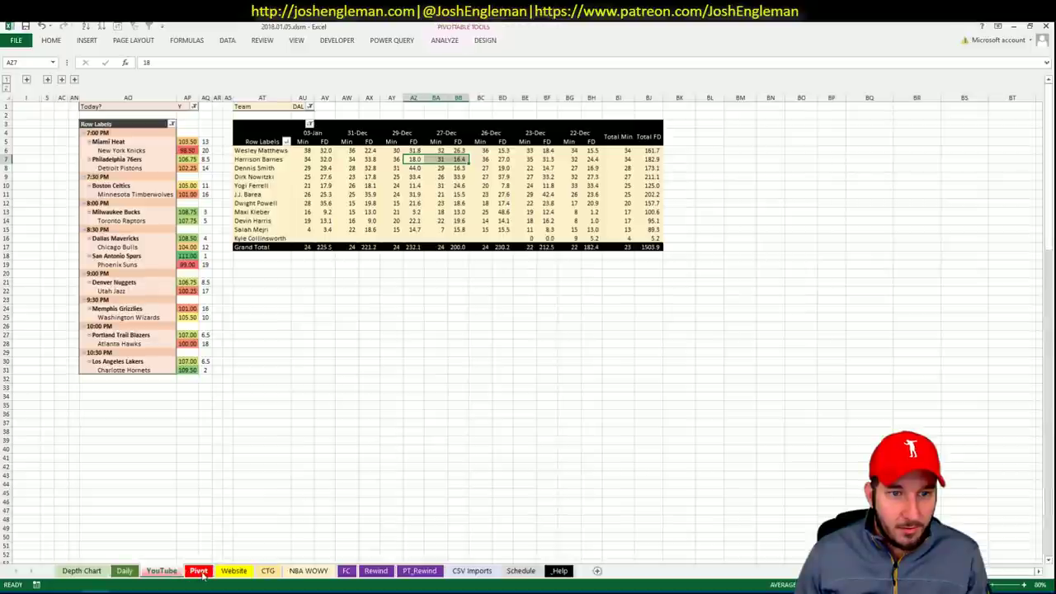
key("ctrl+Page_Up")
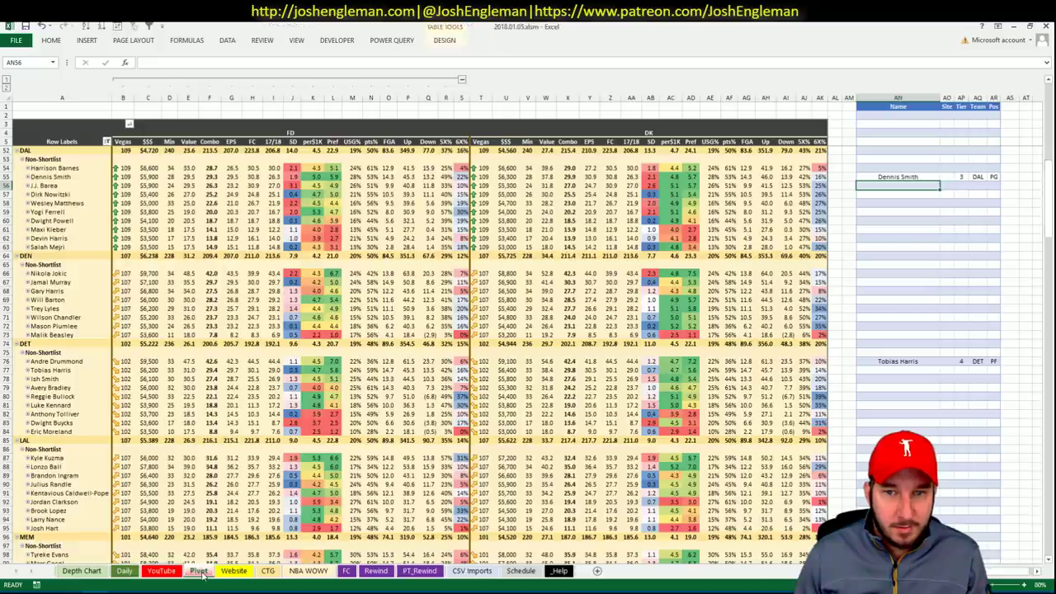
type("J.J")
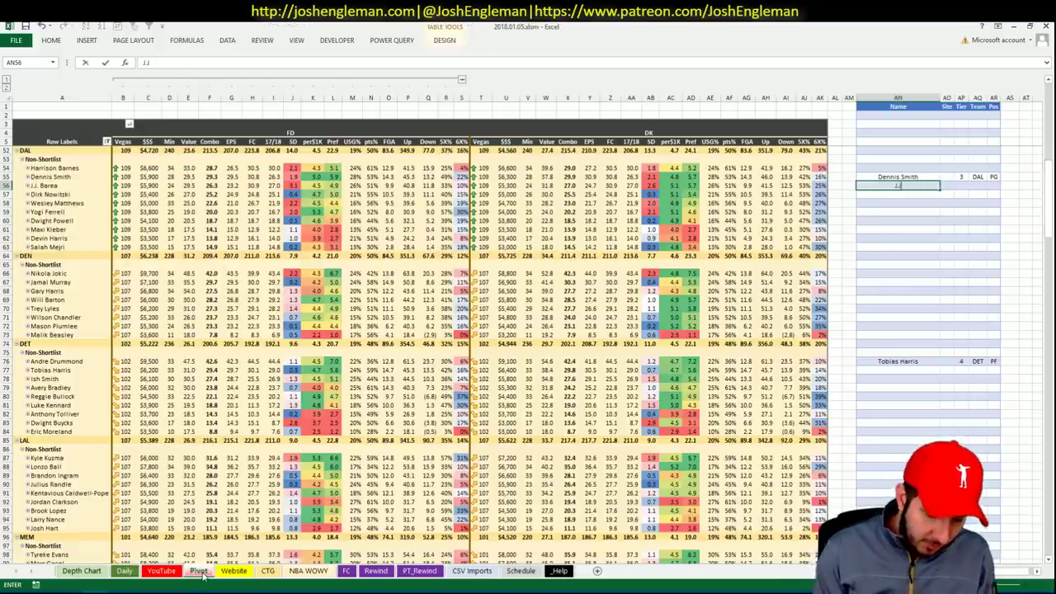
type(".")
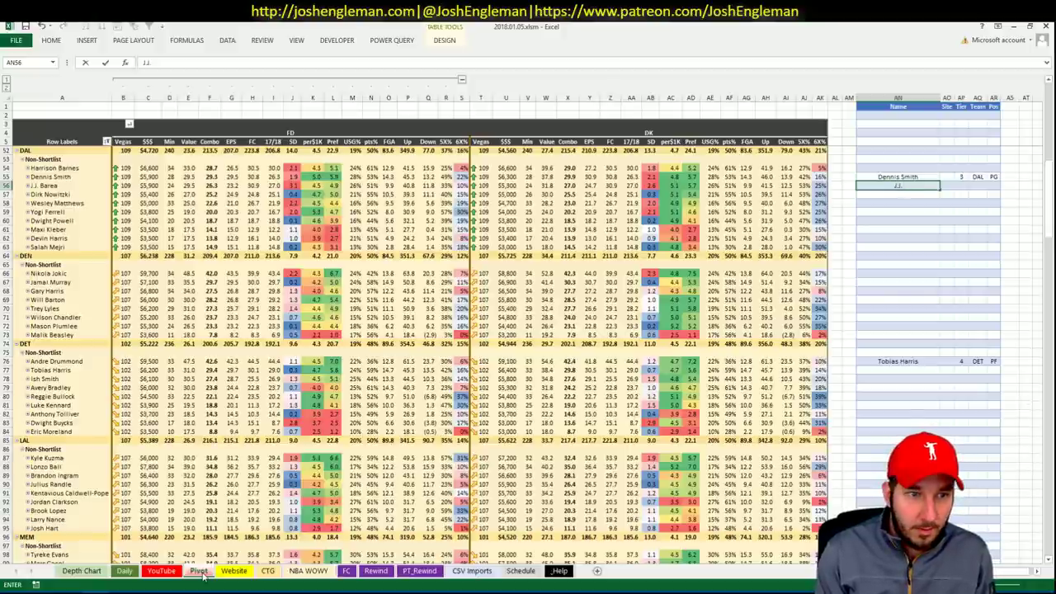
type(" Barea")
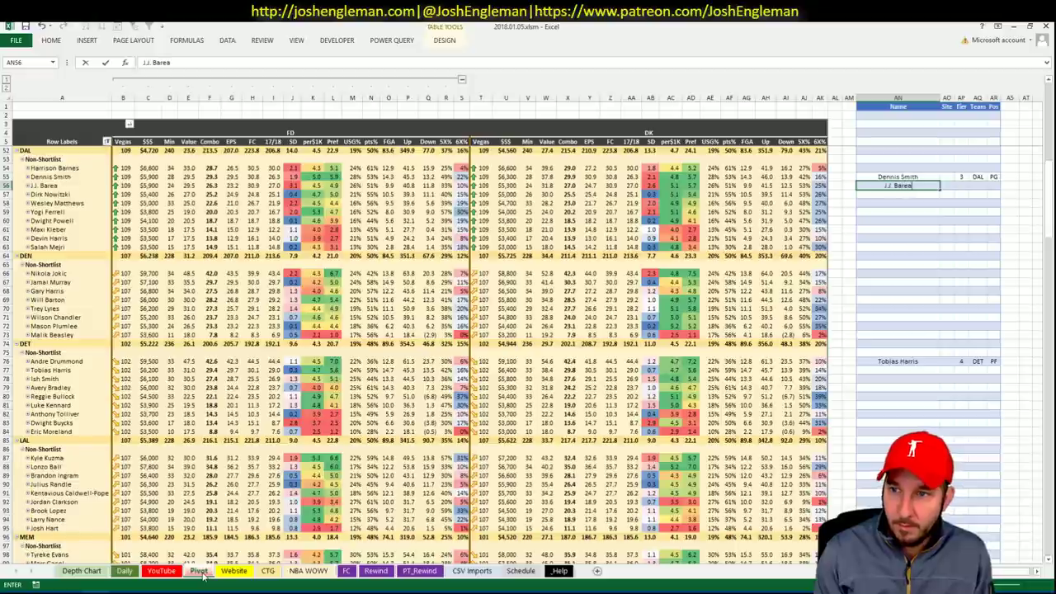
key("ctrl+Return")
key("Down")
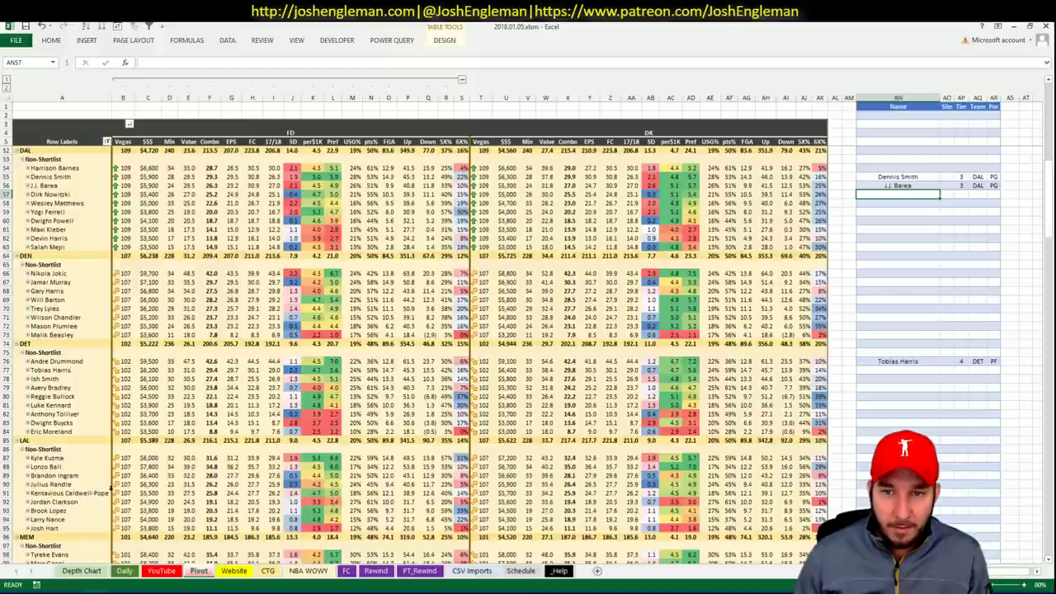
Step: Recheck the DAL game log on YouTube and add Wesley Matthews to the Pivot pick list below J.J. Barea as tier 3
left_click(199, 571)
left_click(123, 571)
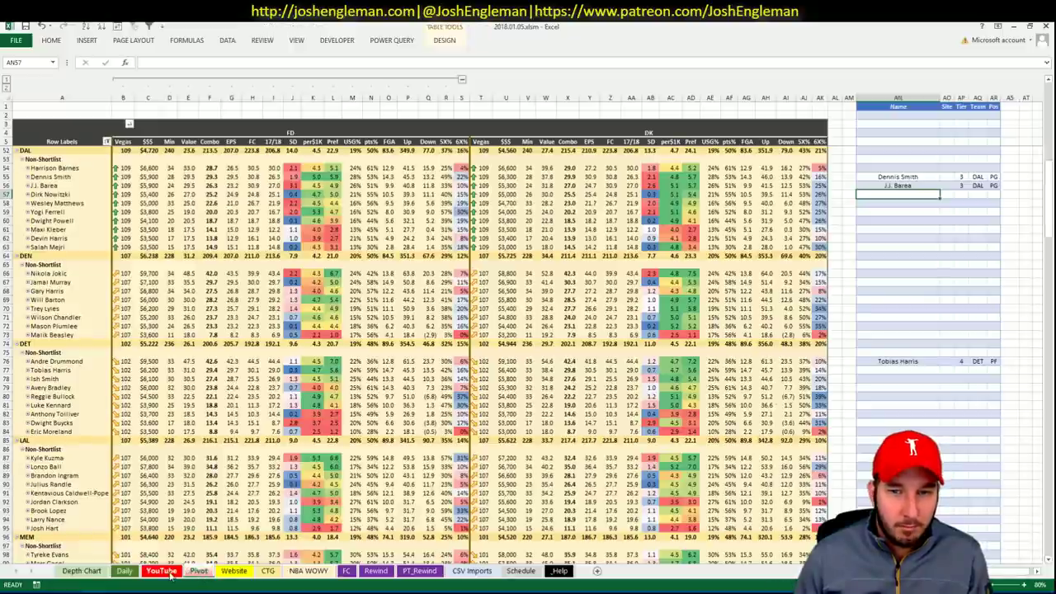
left_click(168, 572)
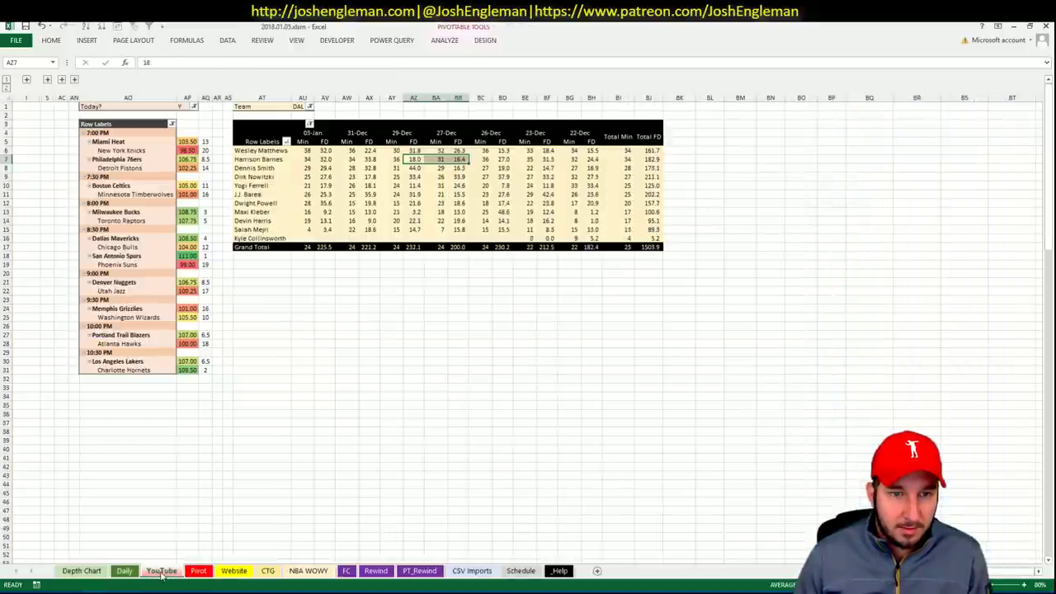
left_click(349, 336)
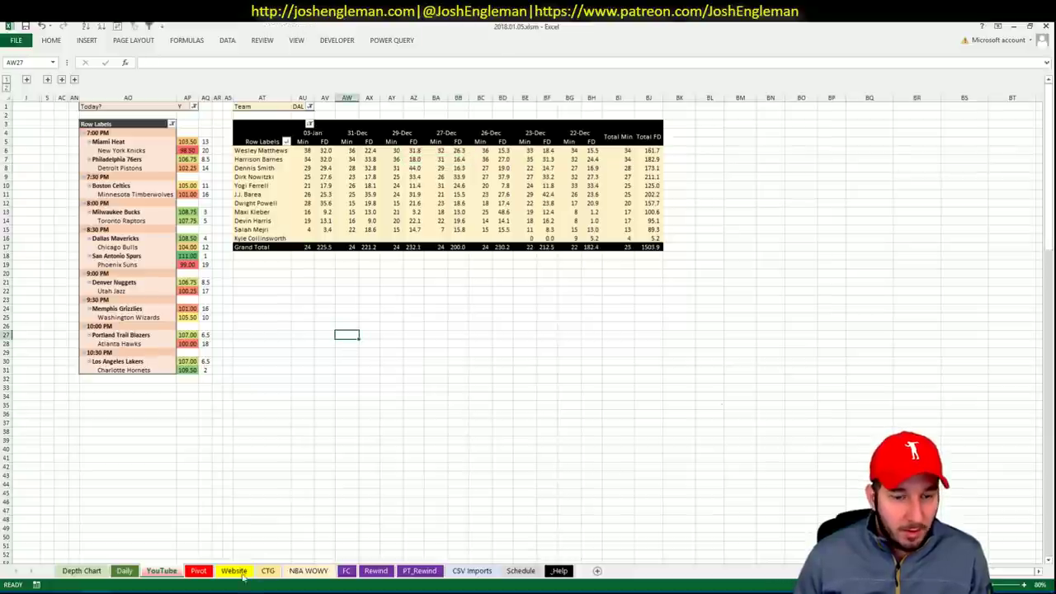
left_click(198, 572)
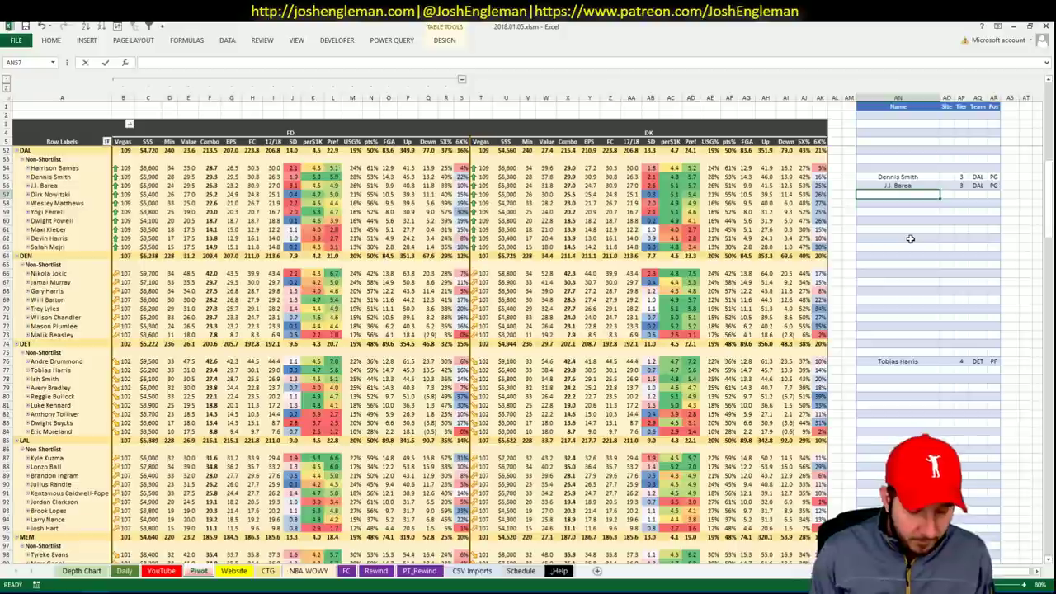
type("Wesley Matthews")
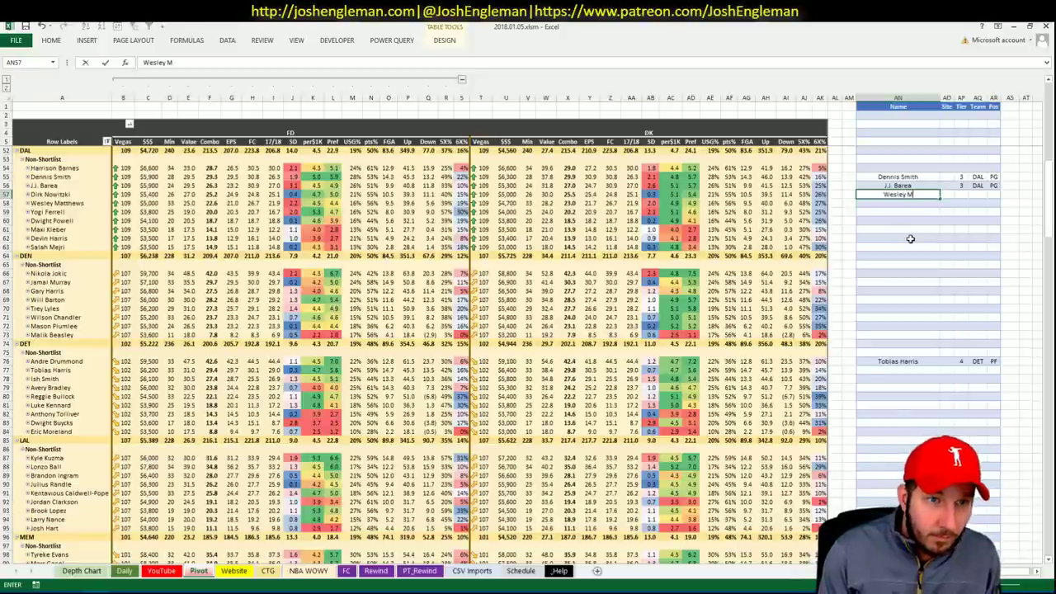
key("Return")
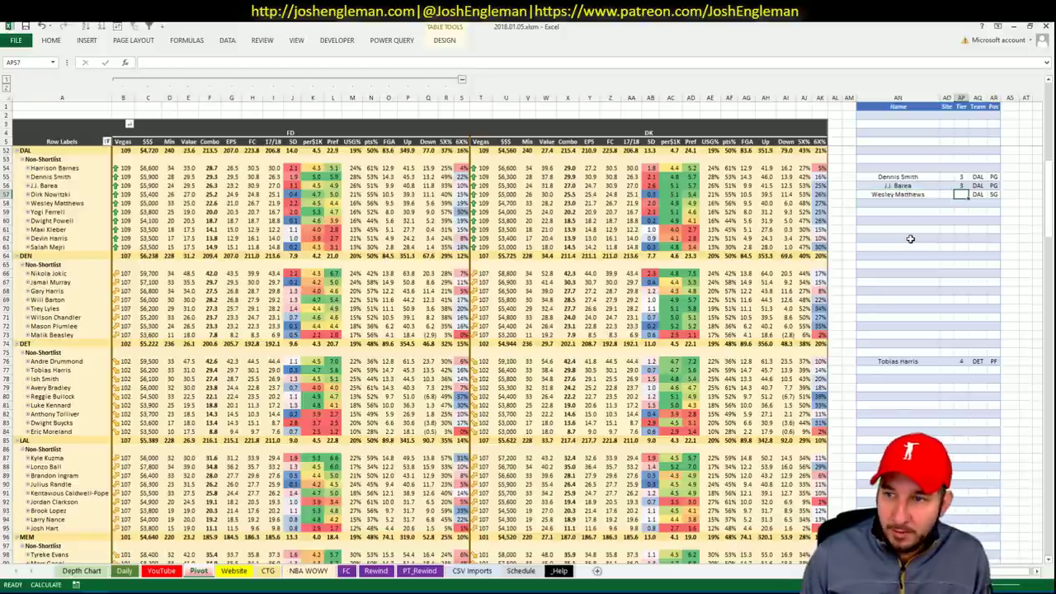
left_click(925, 300)
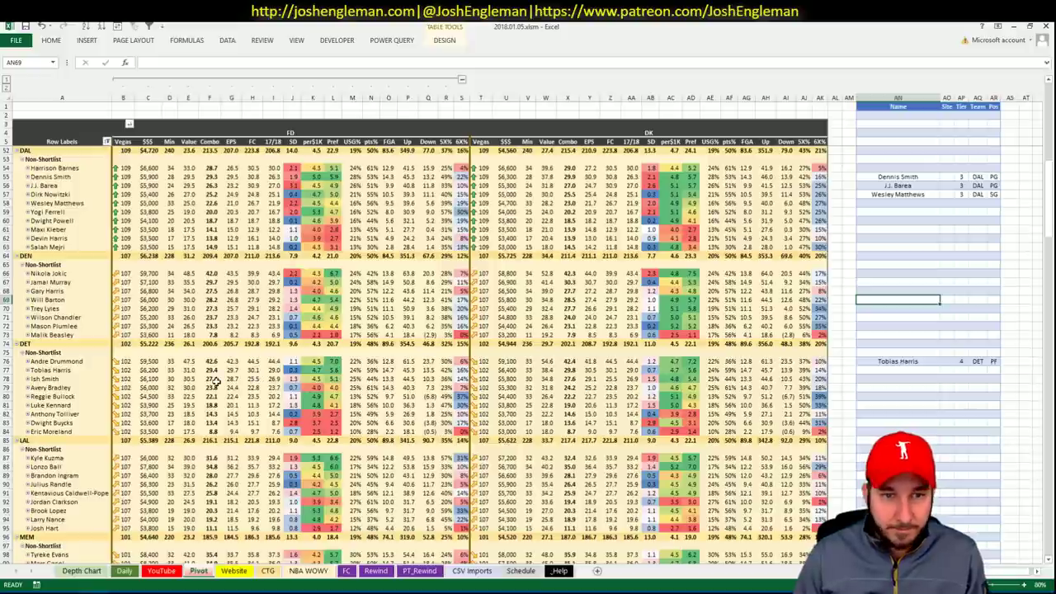
Step: Set the opponent on the CTG sheet to DAL
left_click(266, 571)
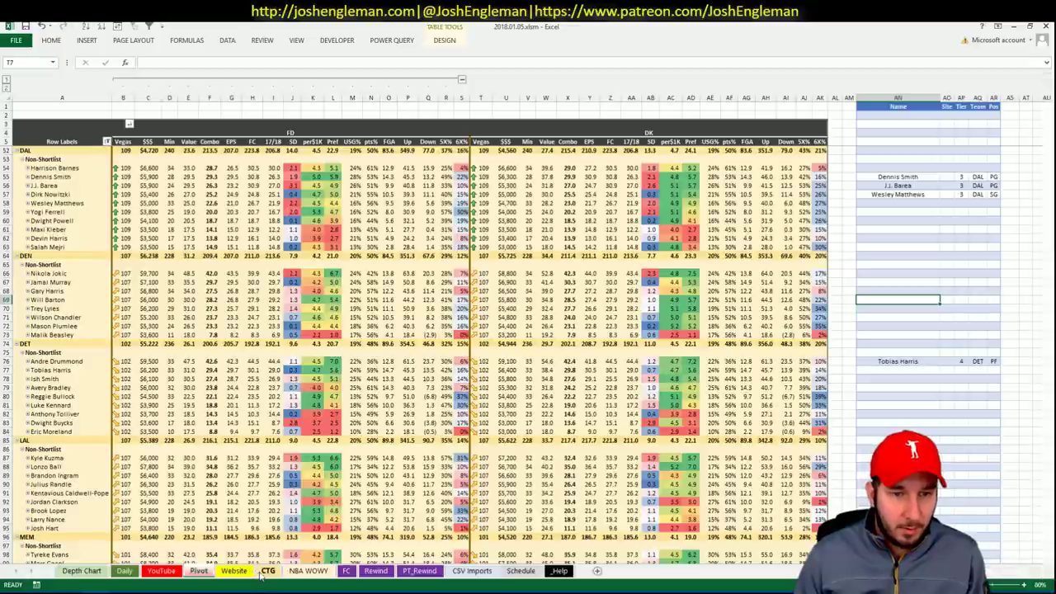
left_click(121, 143)
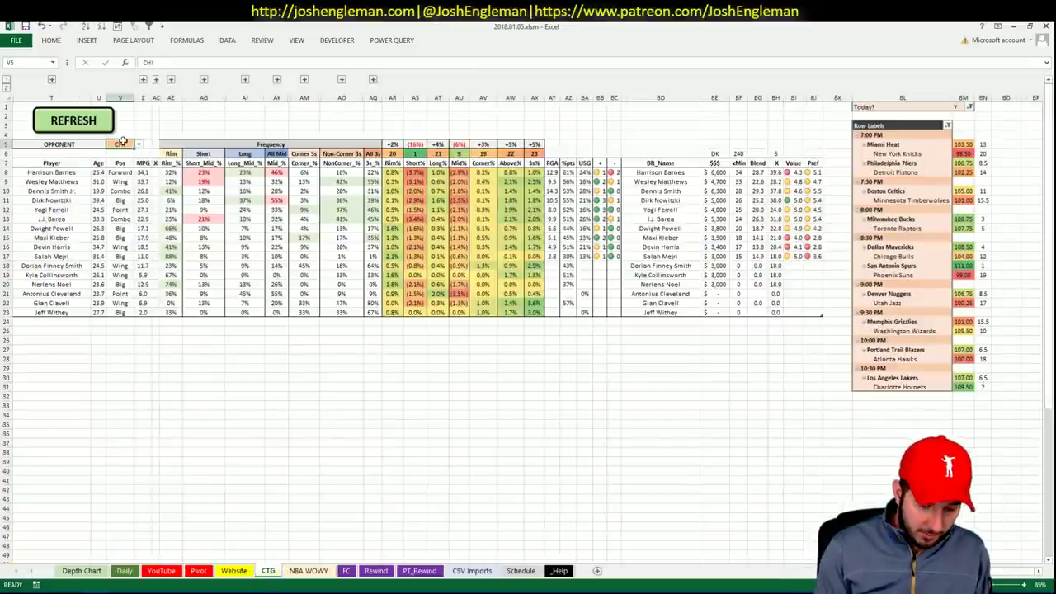
type("OKC")
key("Return")
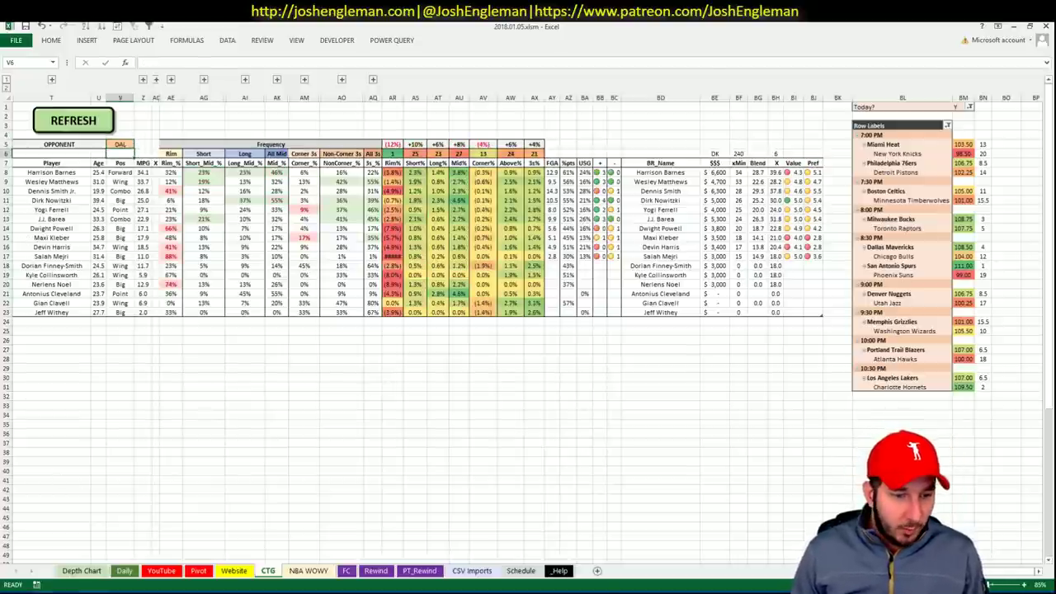
Step: Switch to Cleaning the Glass in the browser and open the Chicago Bulls stats page through the player/team search
key("alt+Tab")
left_click(240, 116)
type("mavs")
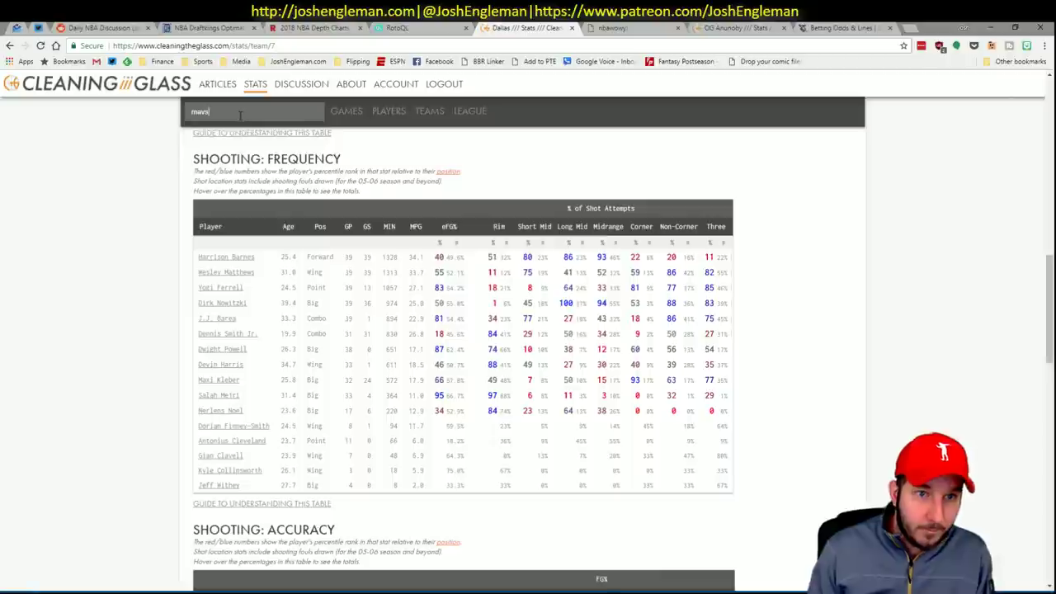
key("BackSpace")
key("BackSpace")
key("BackSpace")
key("BackSpace")
type("bulls")
key("Down")
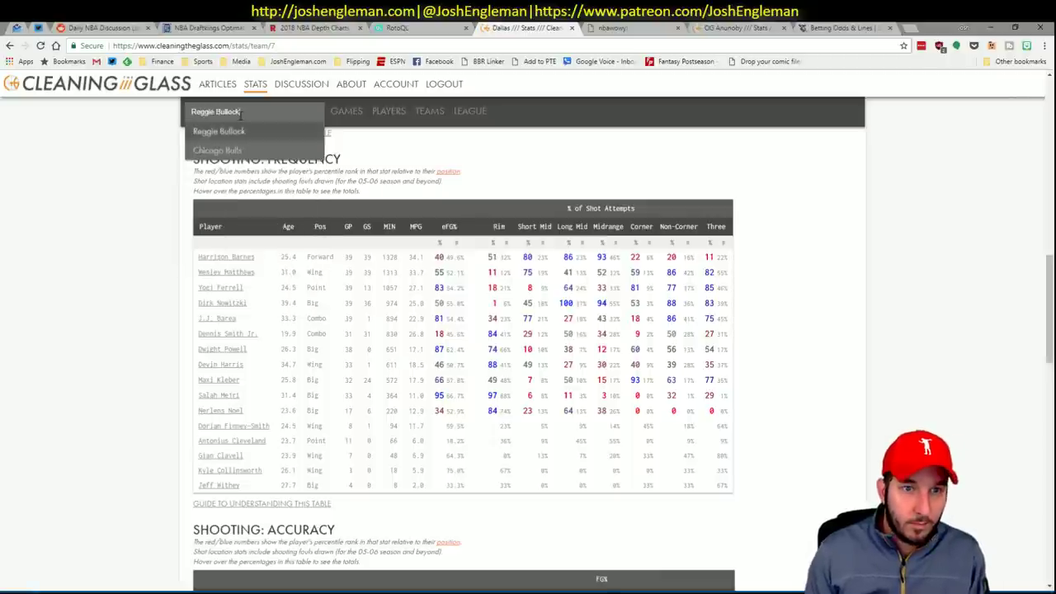
key("Return")
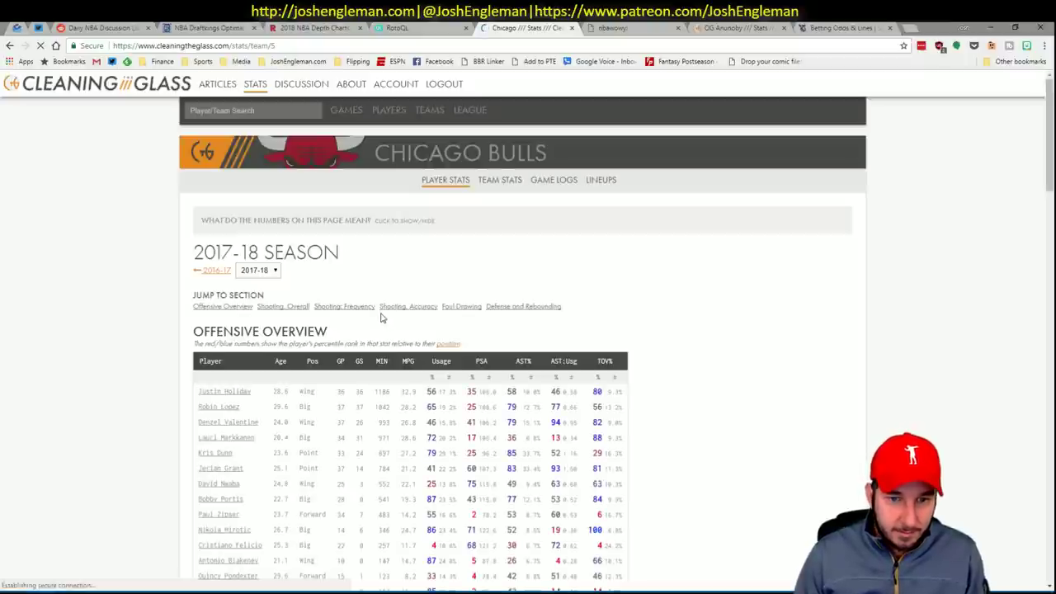
Step: Replace the CTG sheet's player table with the Bulls' Shooting: Frequency data and fit the Rim% column's width to its contents
left_click(369, 308)
left_click_drag(722, 476, 205, 257)
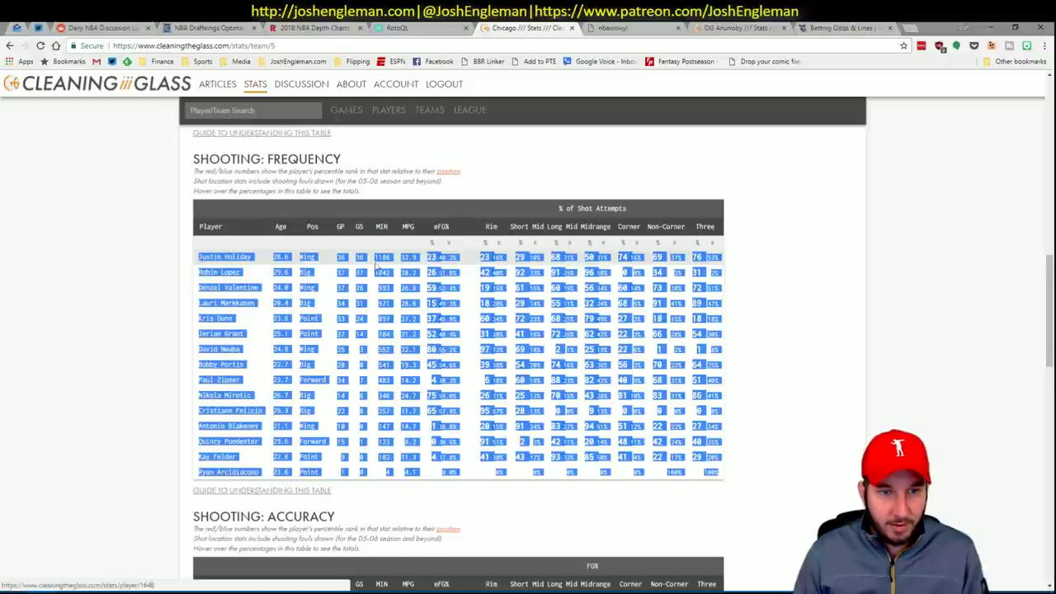
key("alt+Tab")
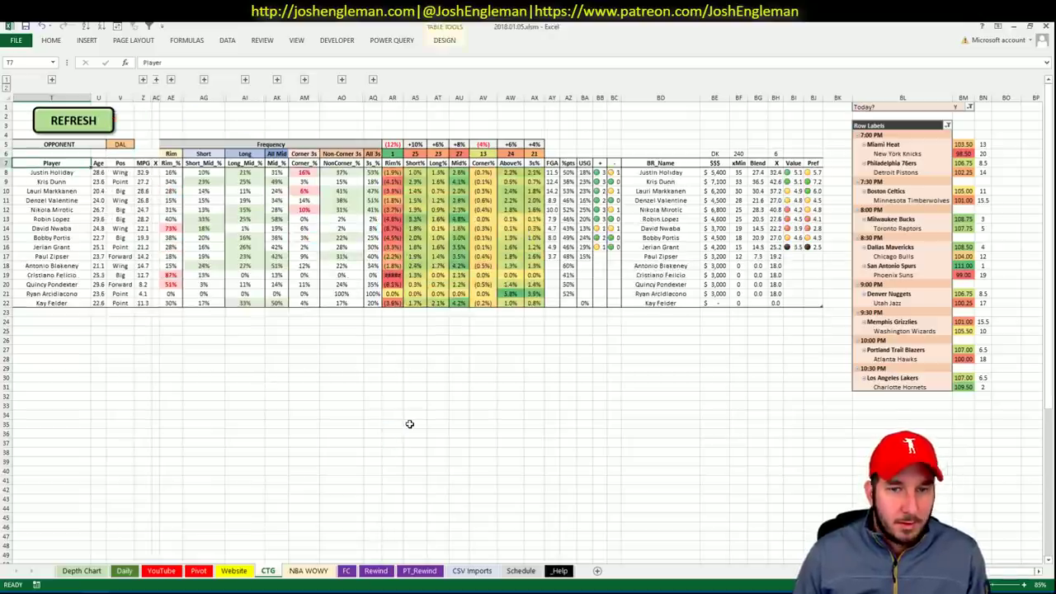
double_click(400, 99)
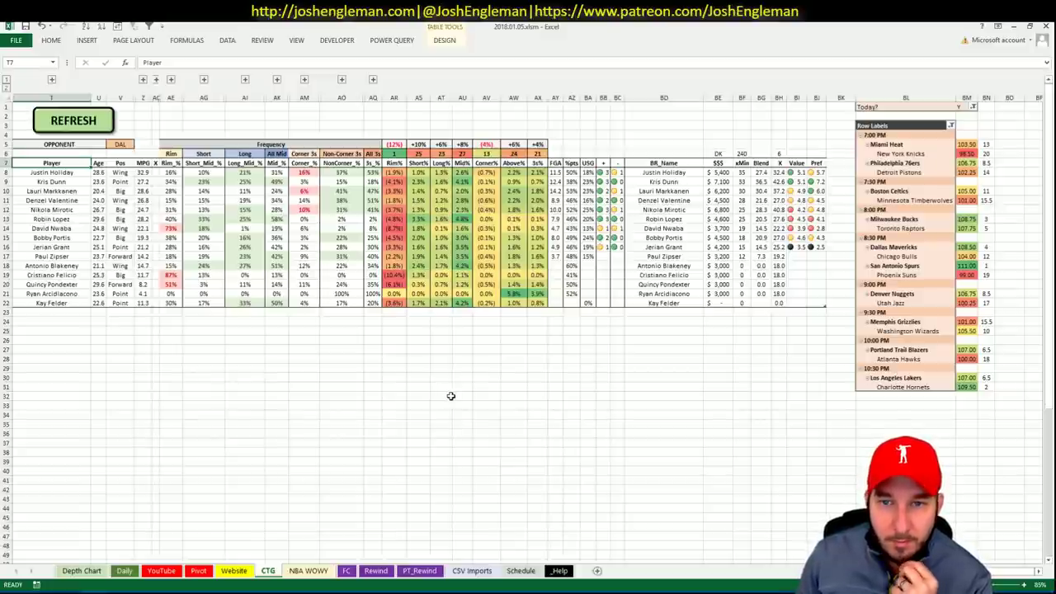
Step: Add Kris Dunn to the Pivot sheet's pick list on his row in the CHI section
left_click(198, 571)
left_click(207, 345)
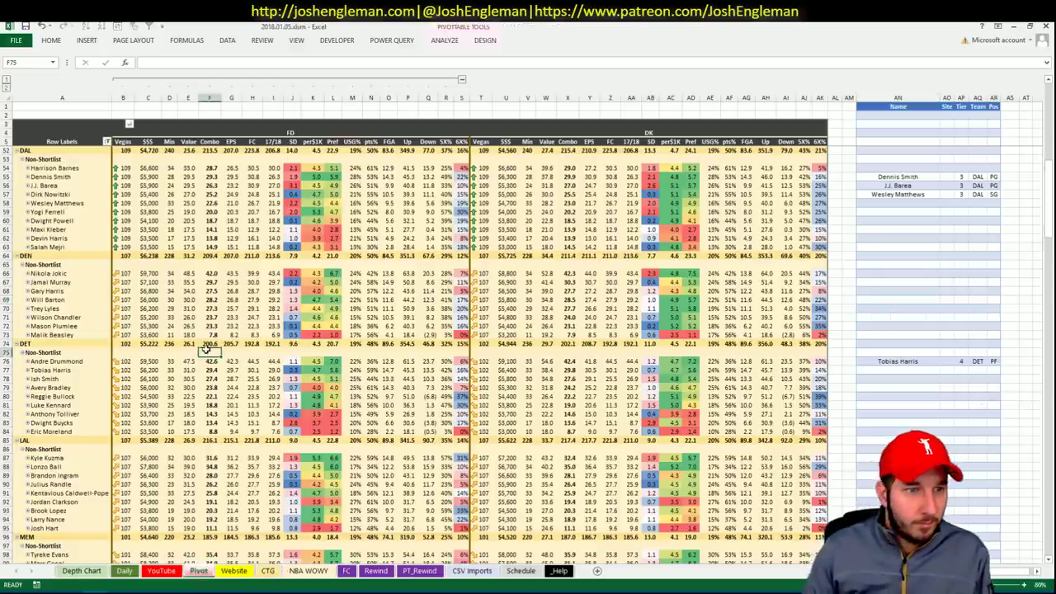
scroll(206, 346, "up", 10)
scroll(206, 348, "down", 2)
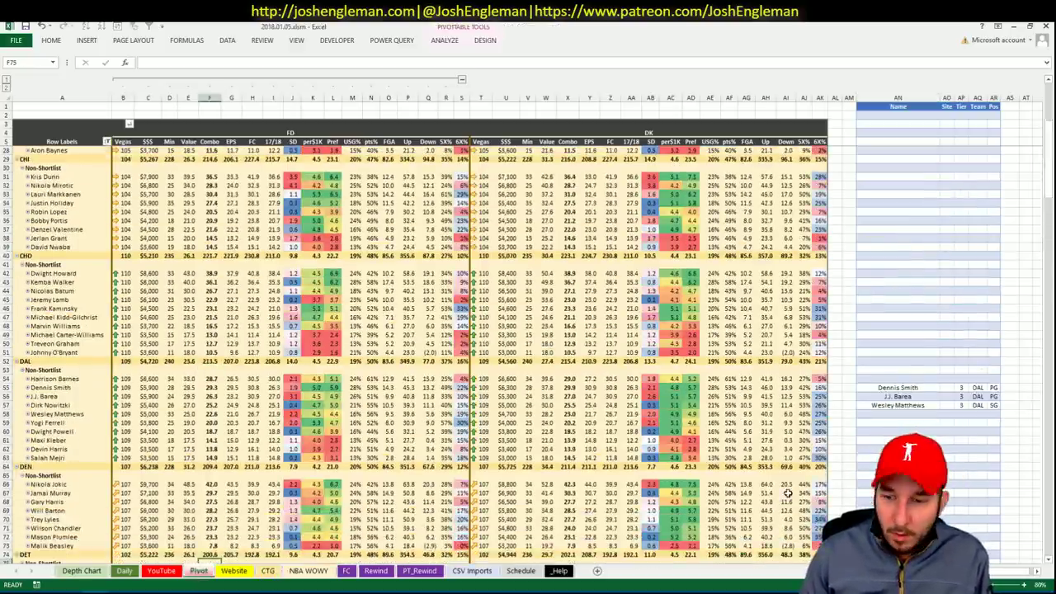
left_click(1049, 561)
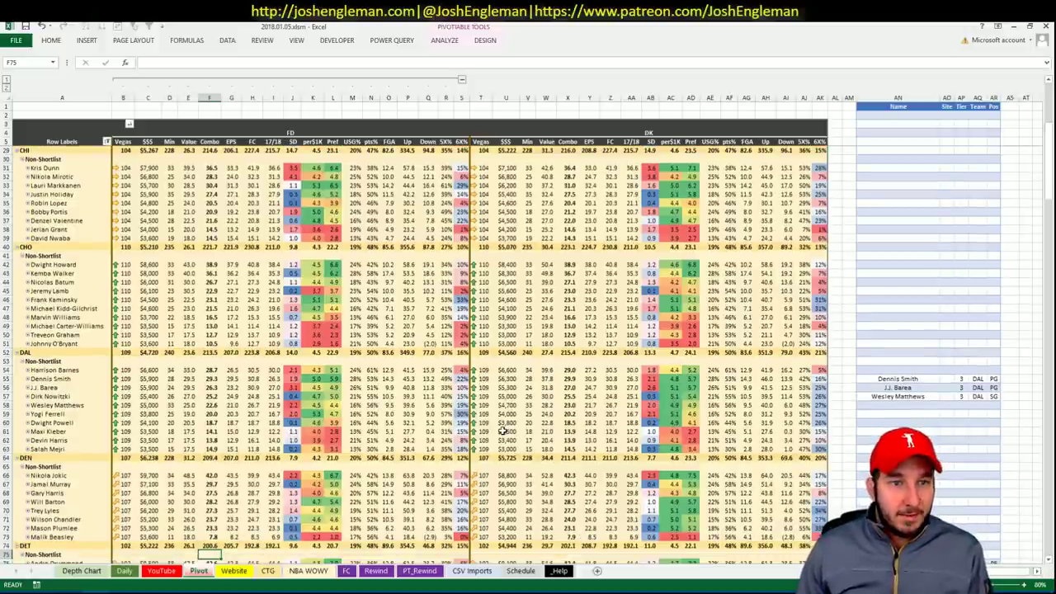
left_click(879, 169)
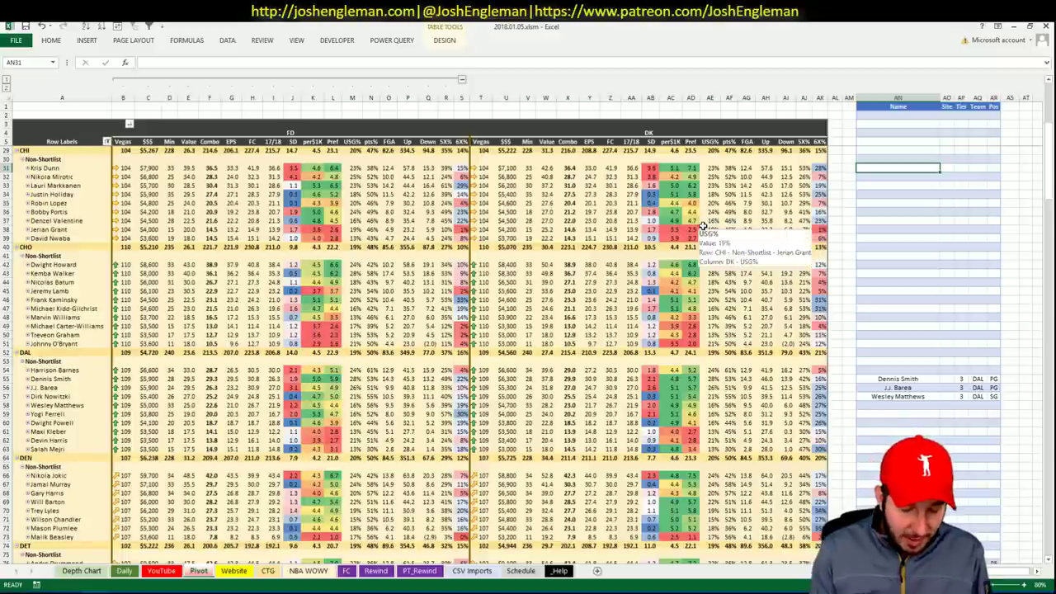
type("Kris Dunn")
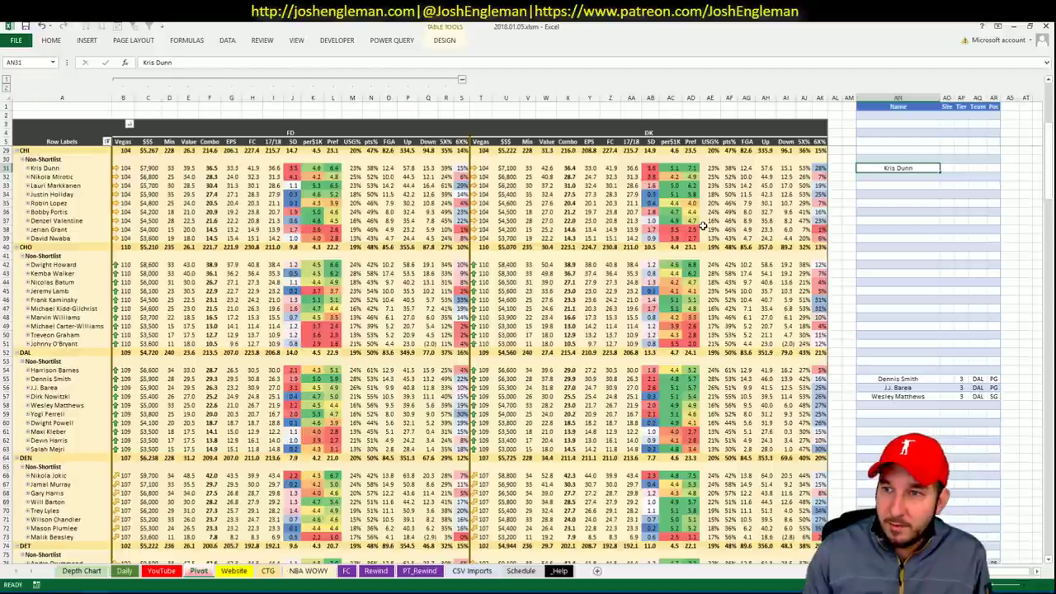
key("Tab")
key("Tab")
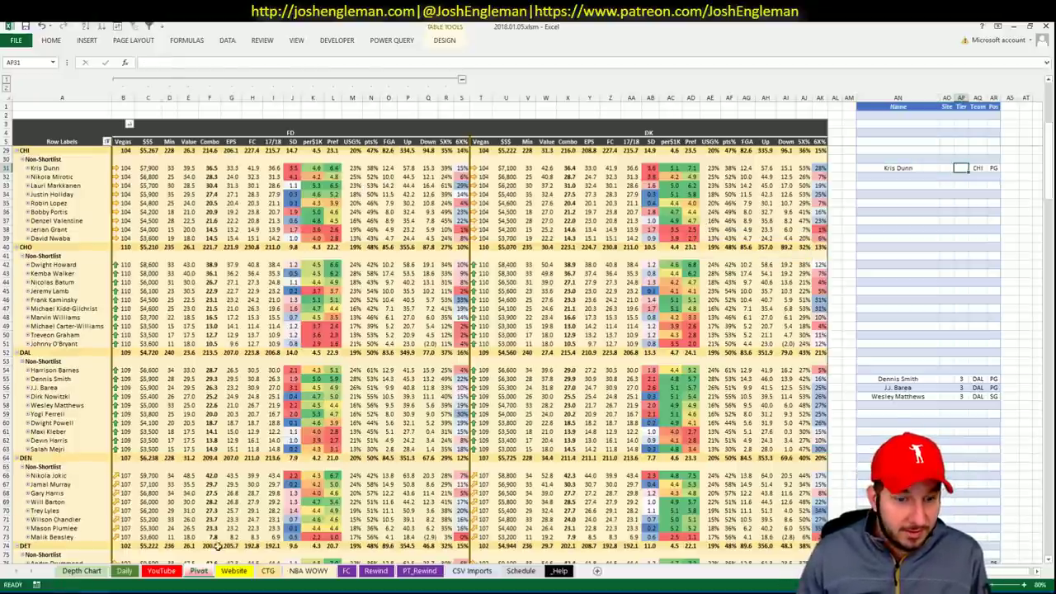
Step: Set the YouTube sheet's team filter to CHI, review the players' recent games, and return to the CHI section on Pivot
left_click(159, 571)
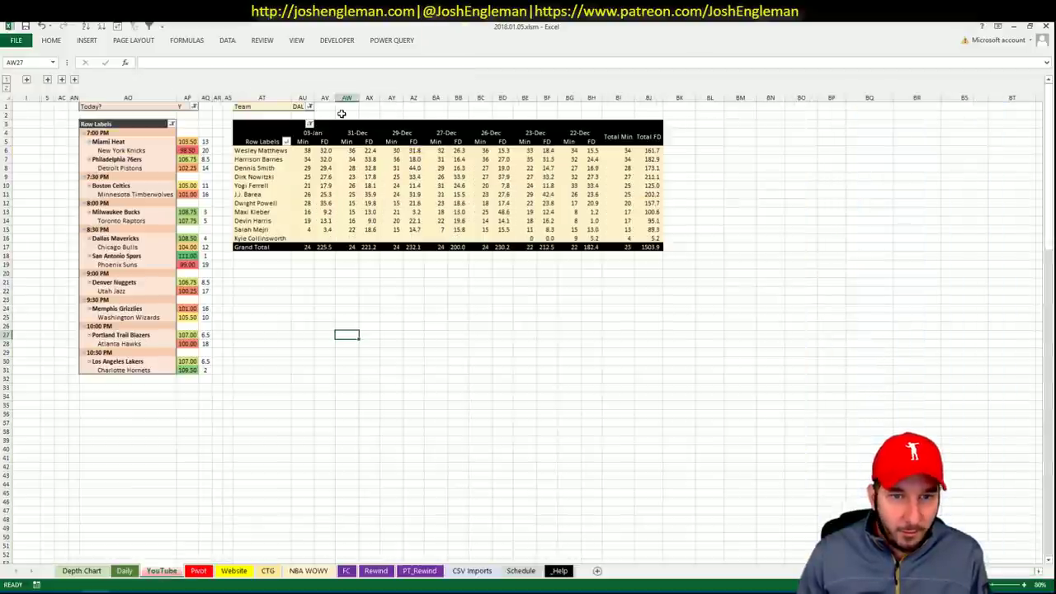
left_click(297, 107)
type("CHI")
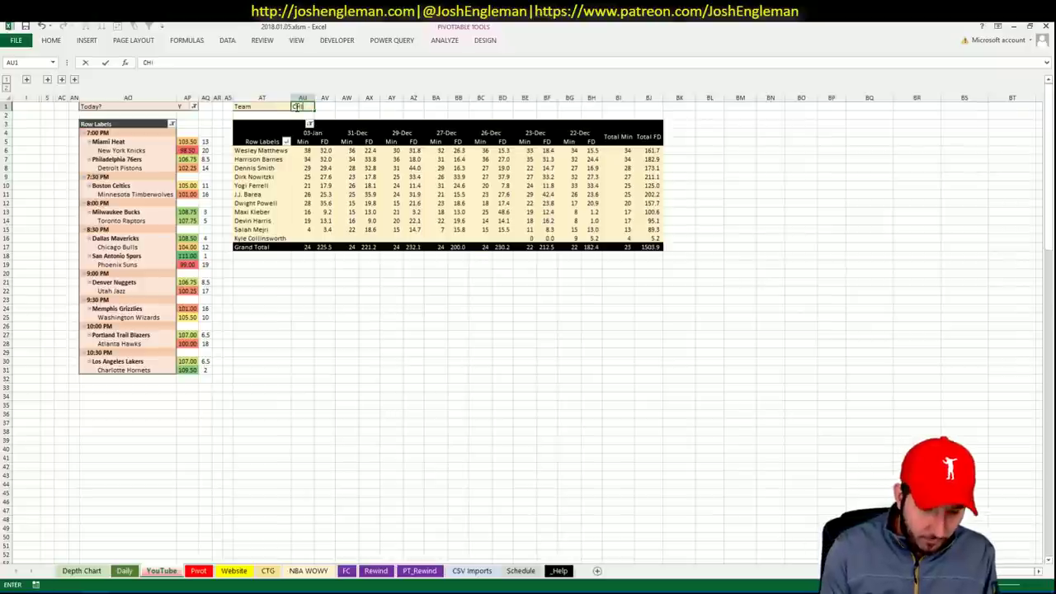
key("Return")
key("Return")
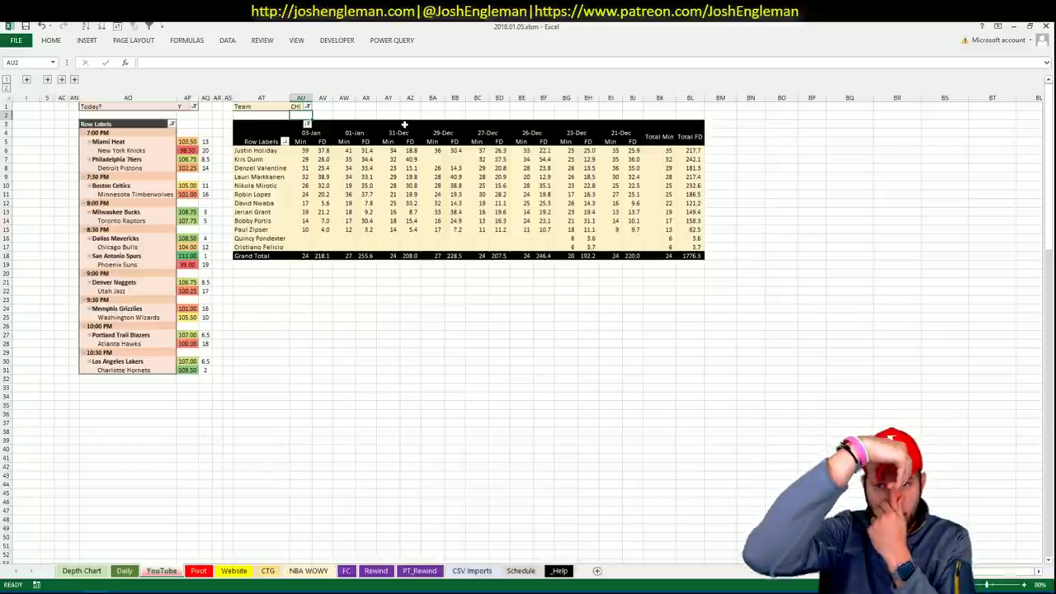
key("alt+Tab")
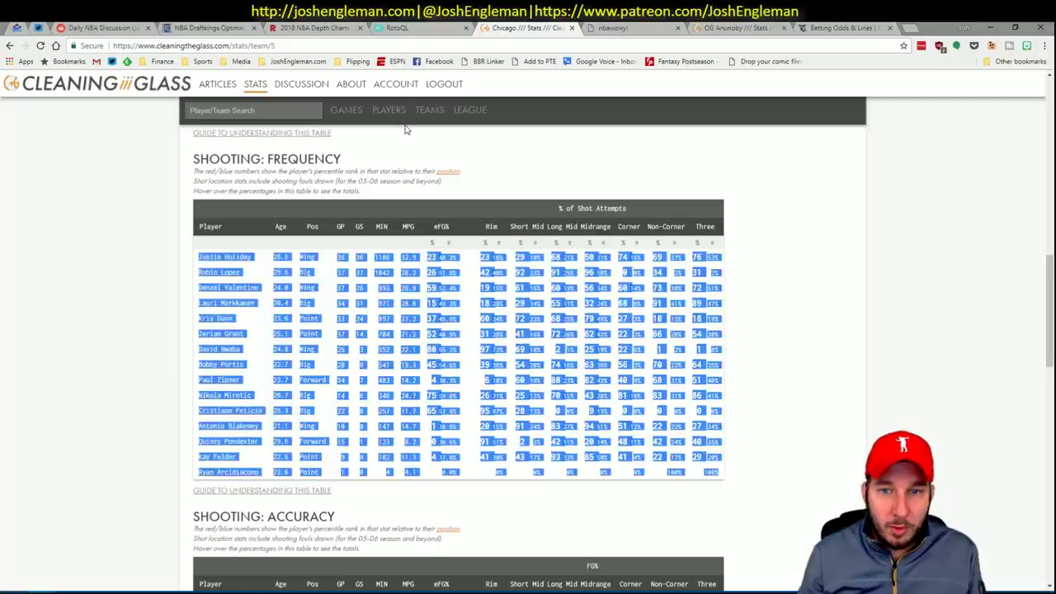
key("alt+Tab")
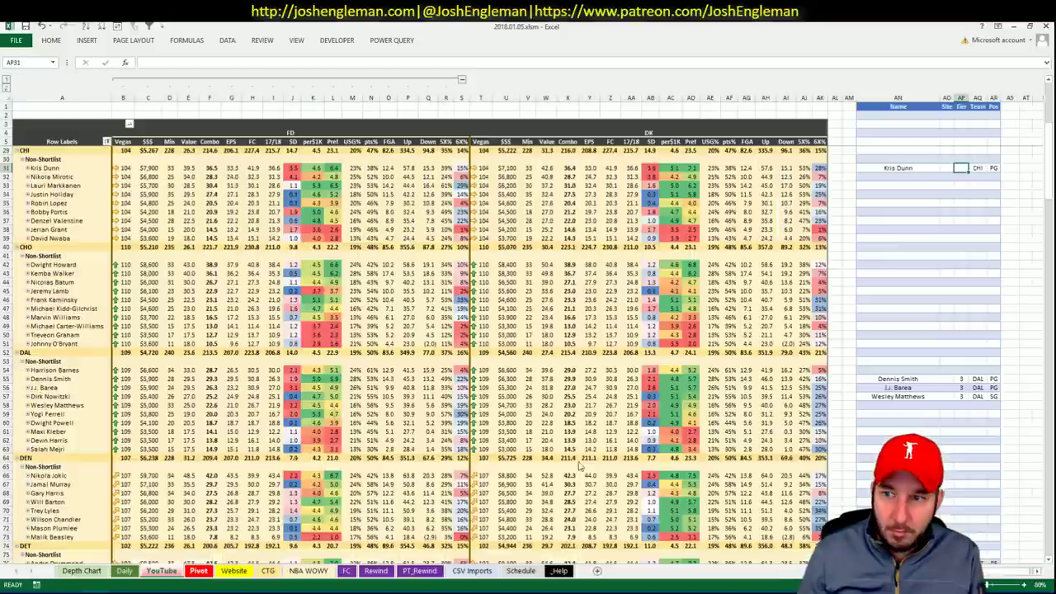
Step: Set Kris Dunn's tier to 2 in the Pivot sheet's pick list
key("ctrl+Page_Down")
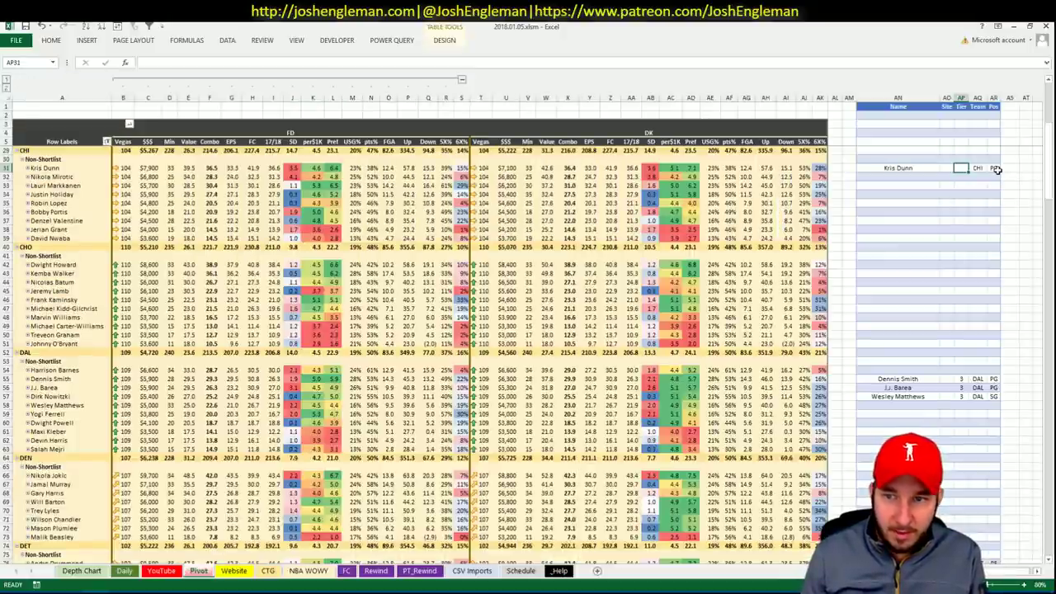
type("2")
key("Return")
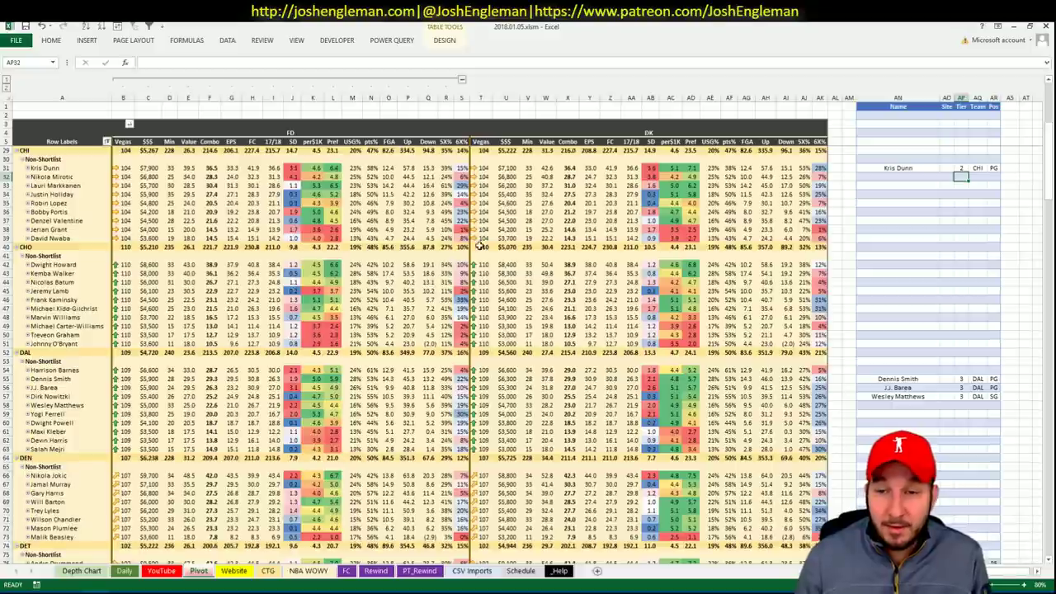
Step: Check the Bulls' recent games on the YouTube sheet, then add Nikola Mirotic below Kris Dunn on Pivot with tier 3
left_click(169, 571)
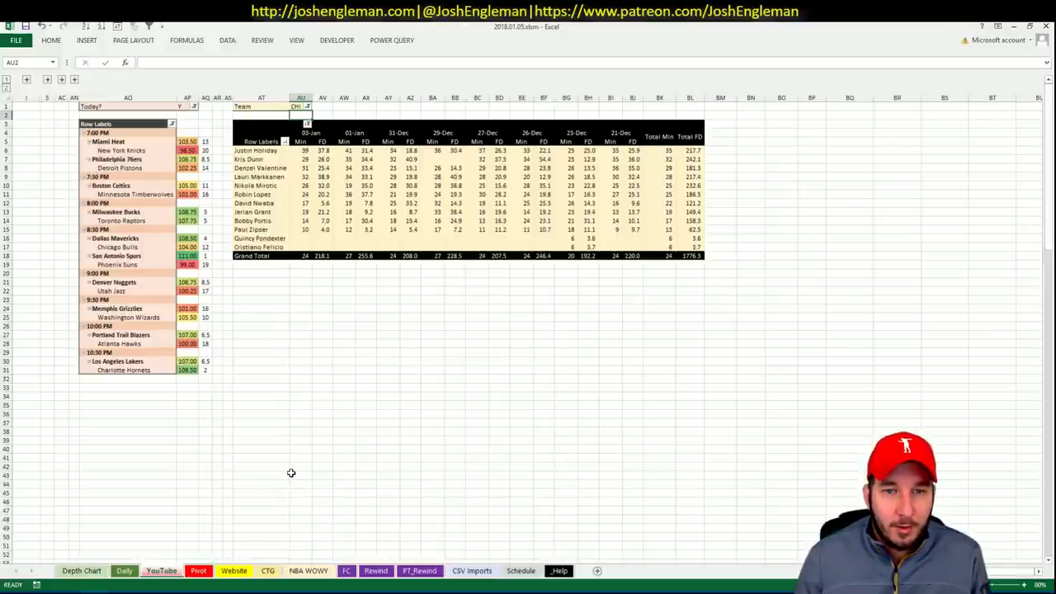
left_click(200, 572)
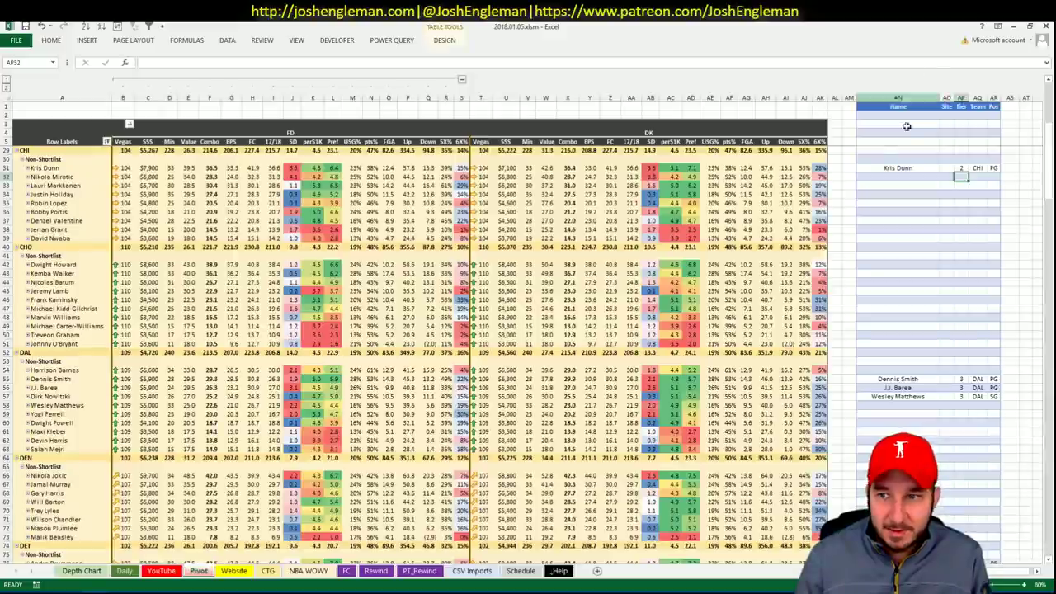
left_click(887, 174)
type("Nik")
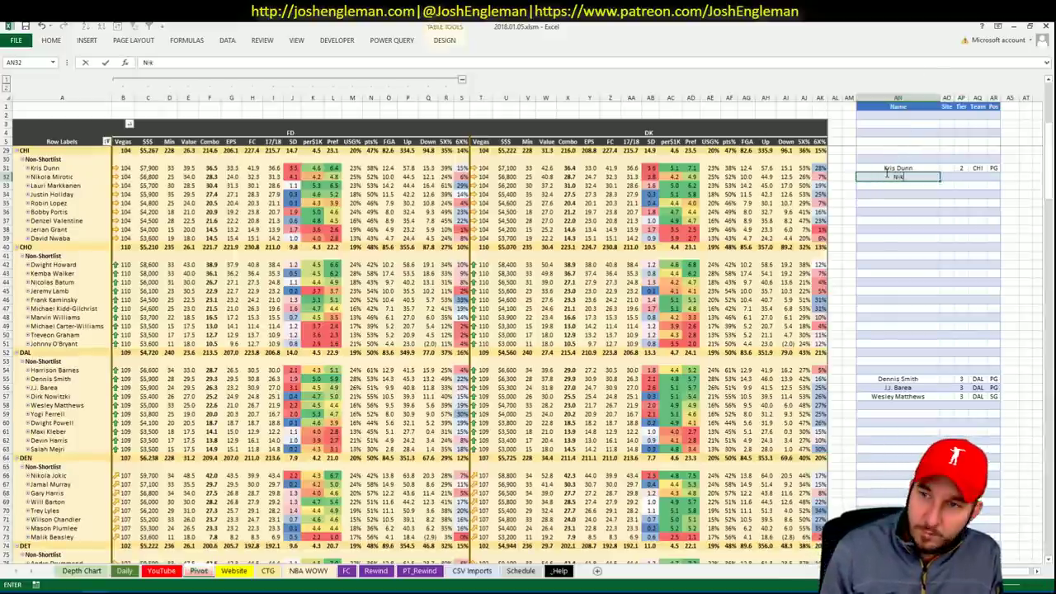
type("ola Ir Mirotic")
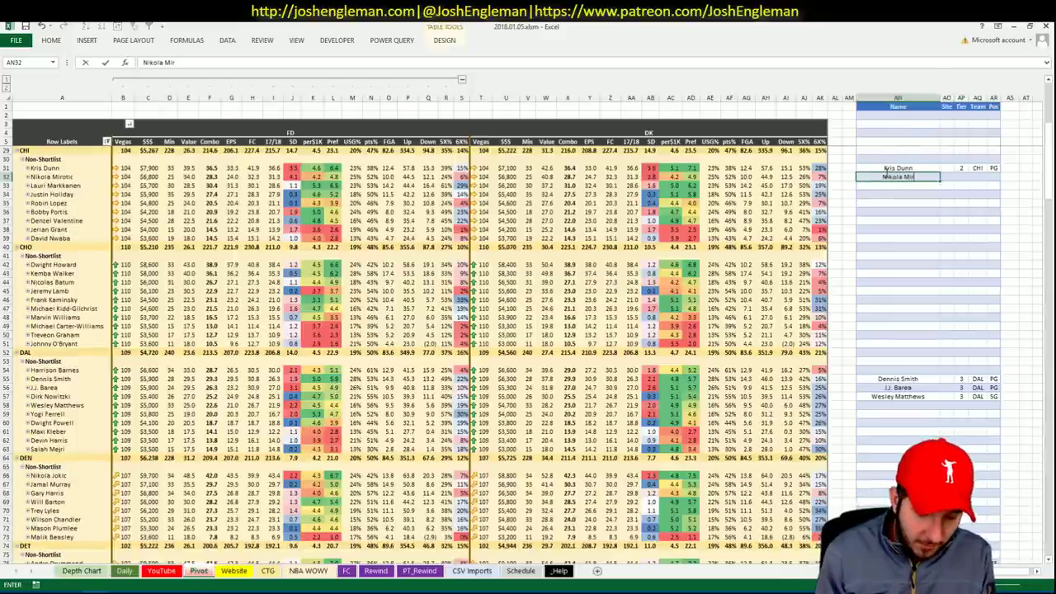
key("Tab")
key("Tab")
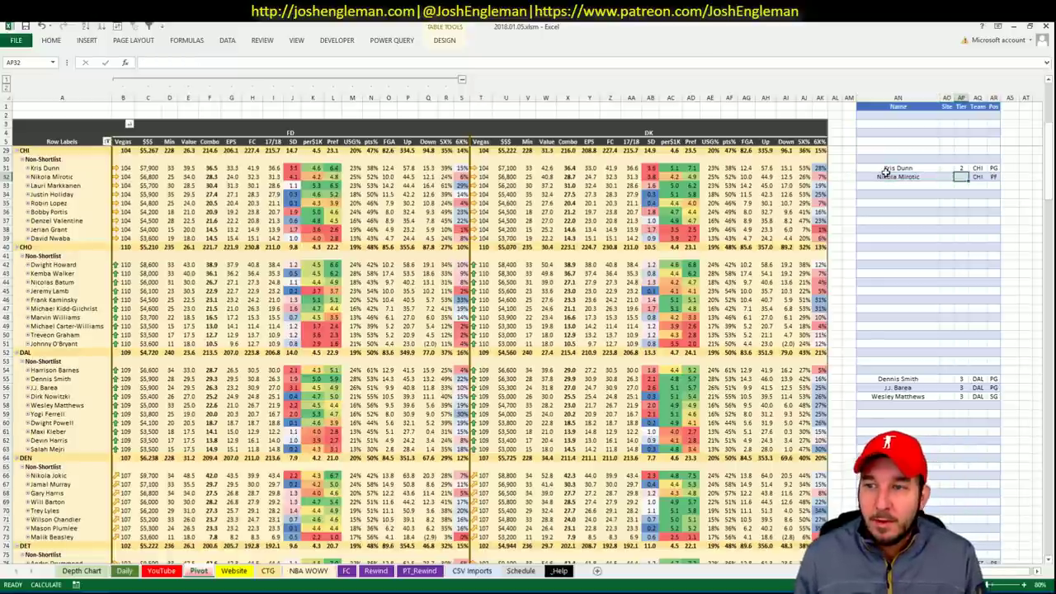
type("3")
key("ctrl+Return")
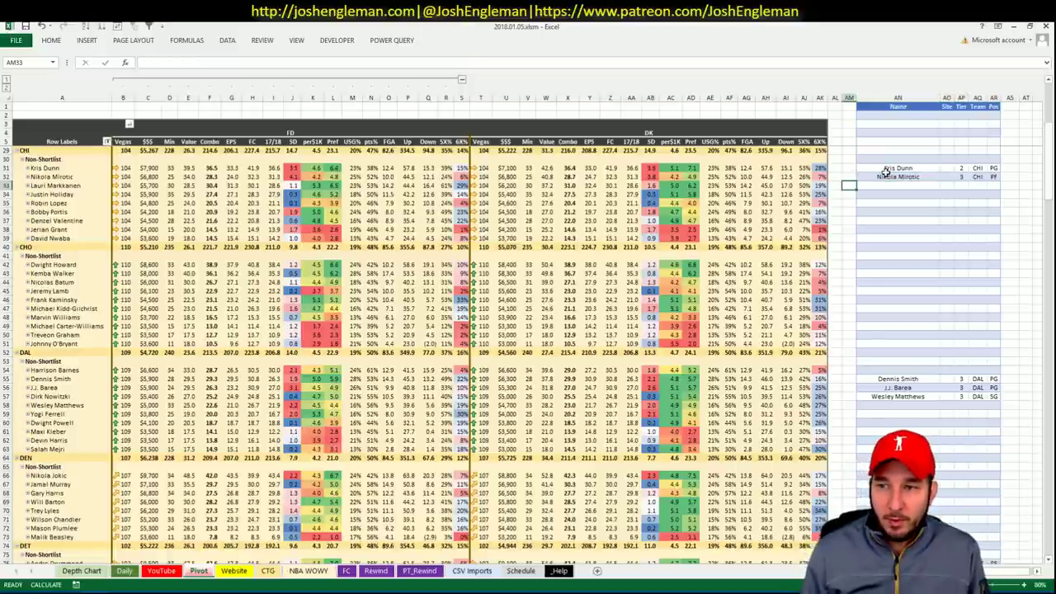
Step: Set the site for Nikola Mirotic's pick to FD
key("Left")
key("Left")
key("Right")
type("FD")
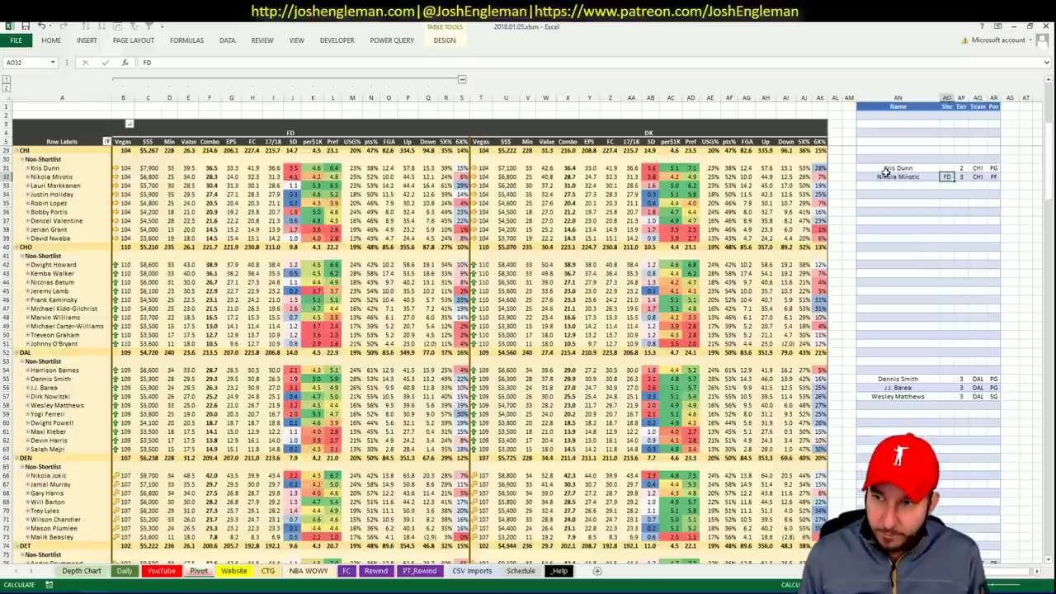
key("Return")
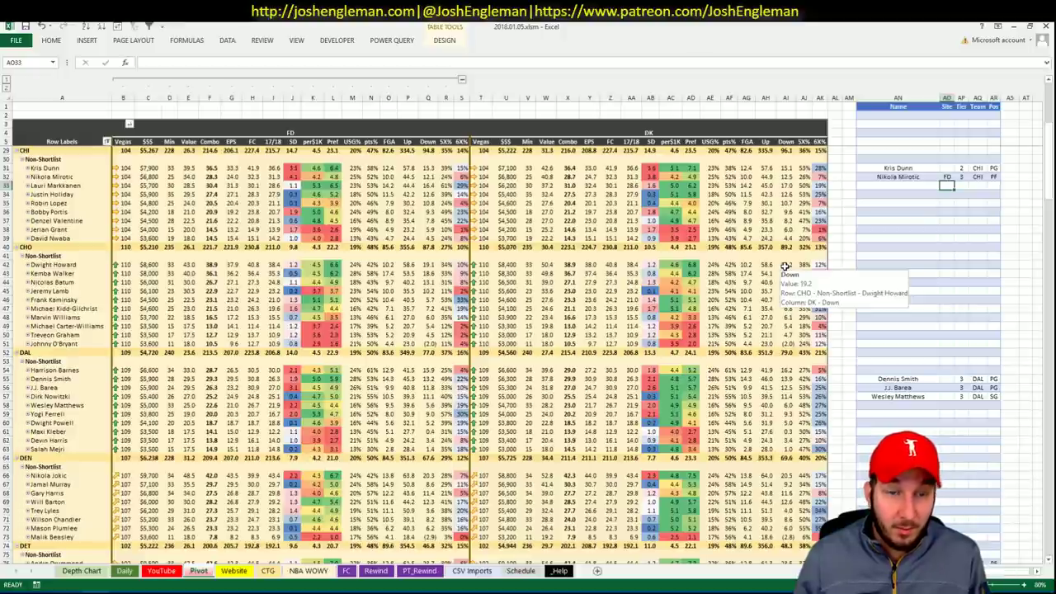
Step: Review the Bulls on the YouTube and CTG sheets, then add Lauri Markkanen to the Pivot pick list with tier 3
left_click(162, 571)
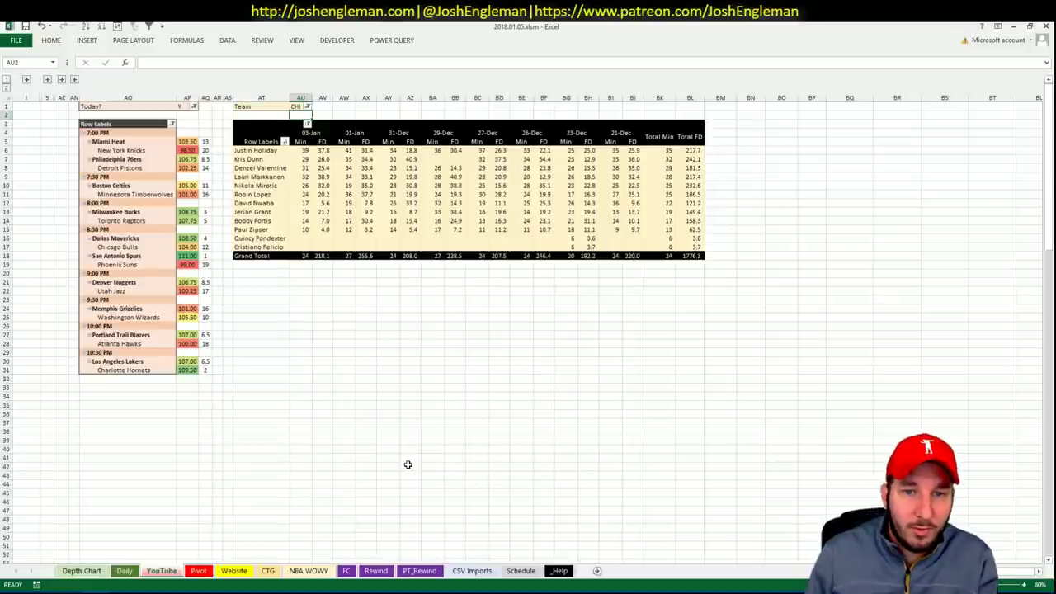
left_click(201, 572)
left_click(266, 573)
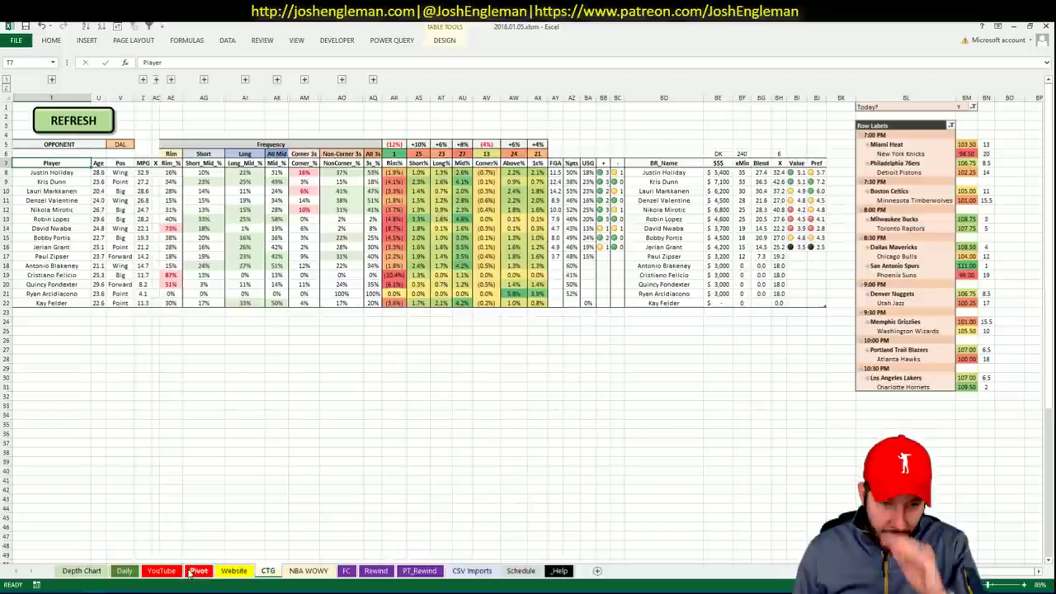
left_click(198, 571)
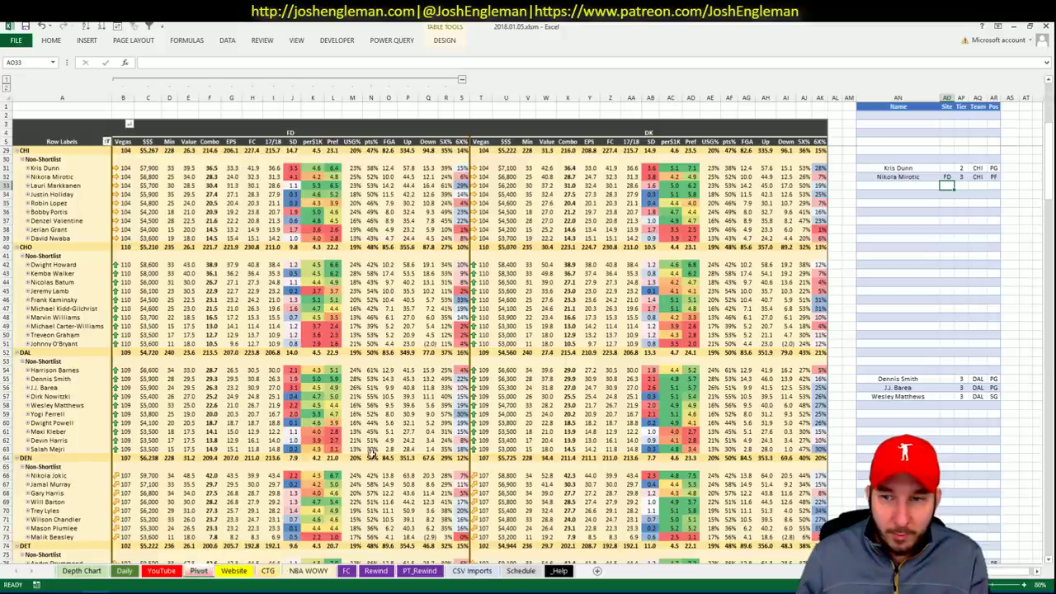
left_click(901, 185)
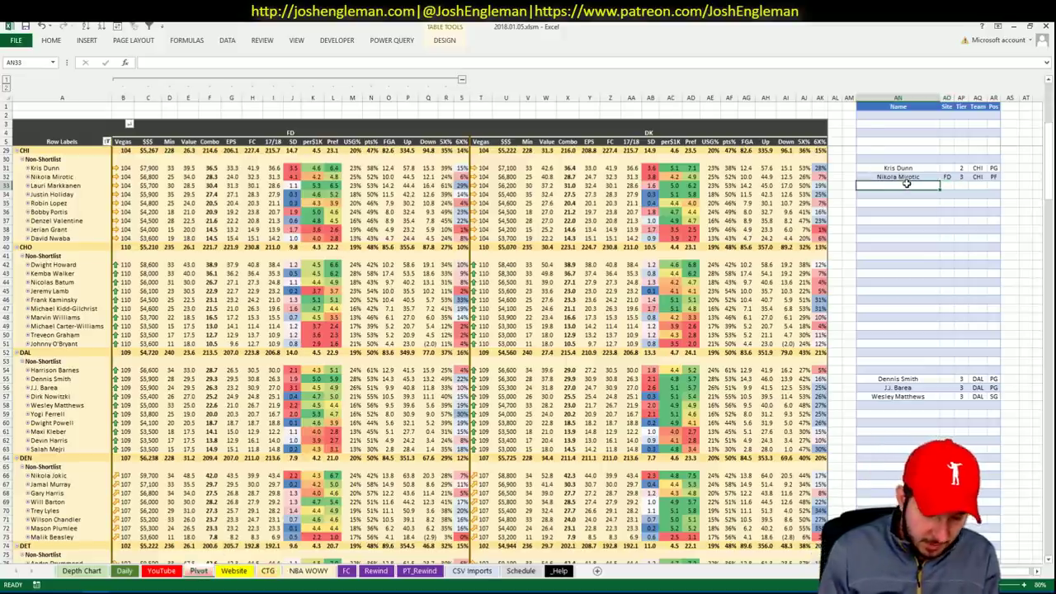
type("Lauri M")
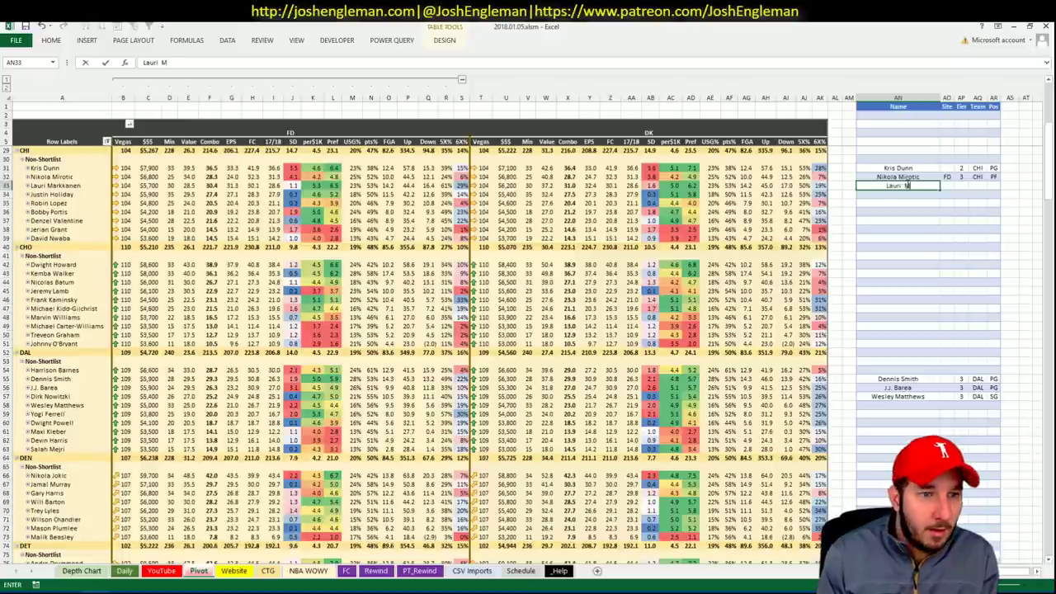
type("arkkanen")
key("Return")
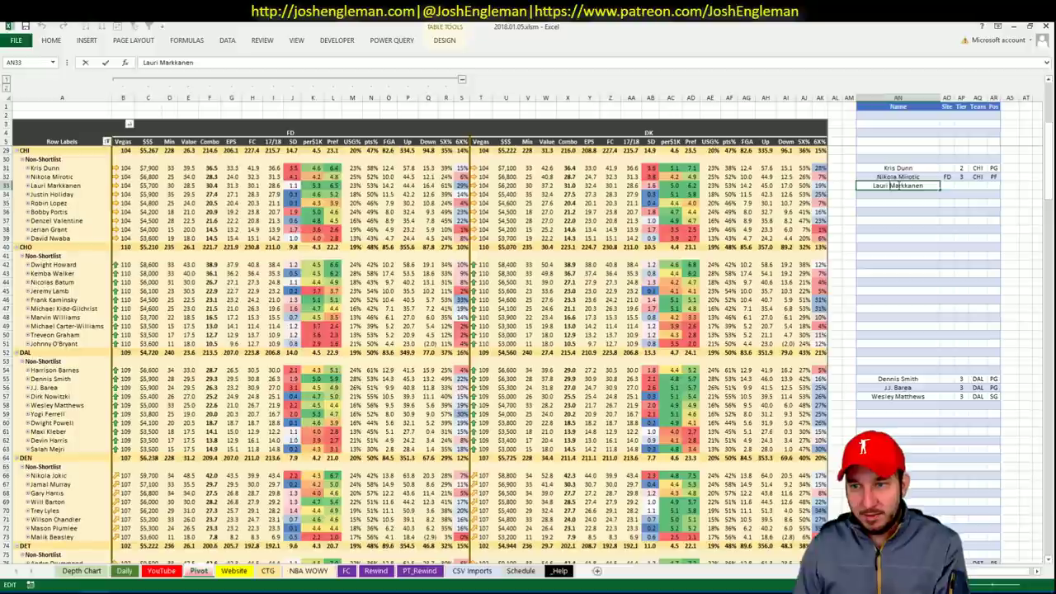
left_click(960, 186)
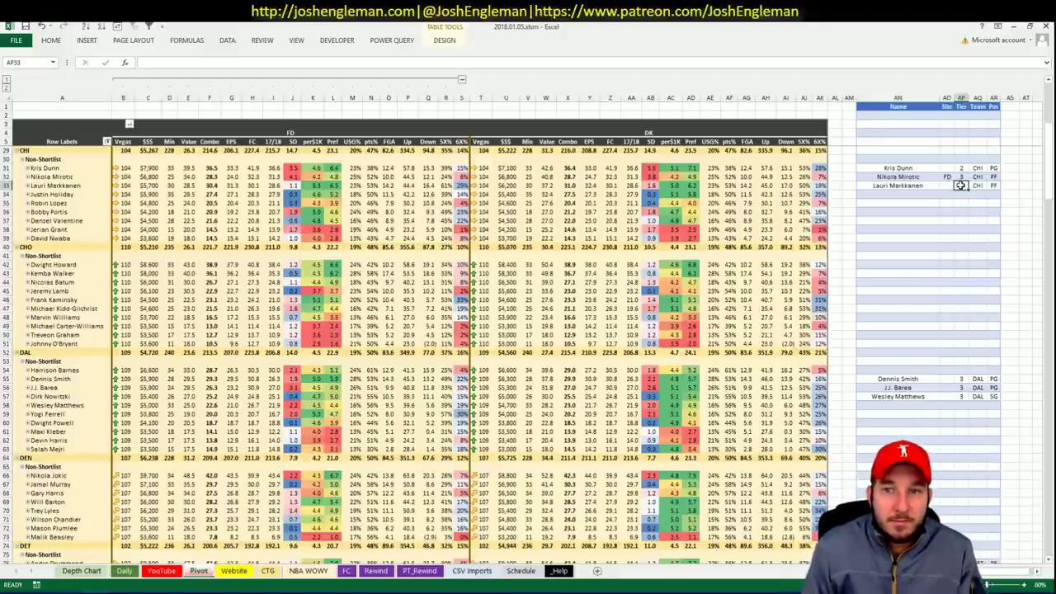
type("3")
key("Return")
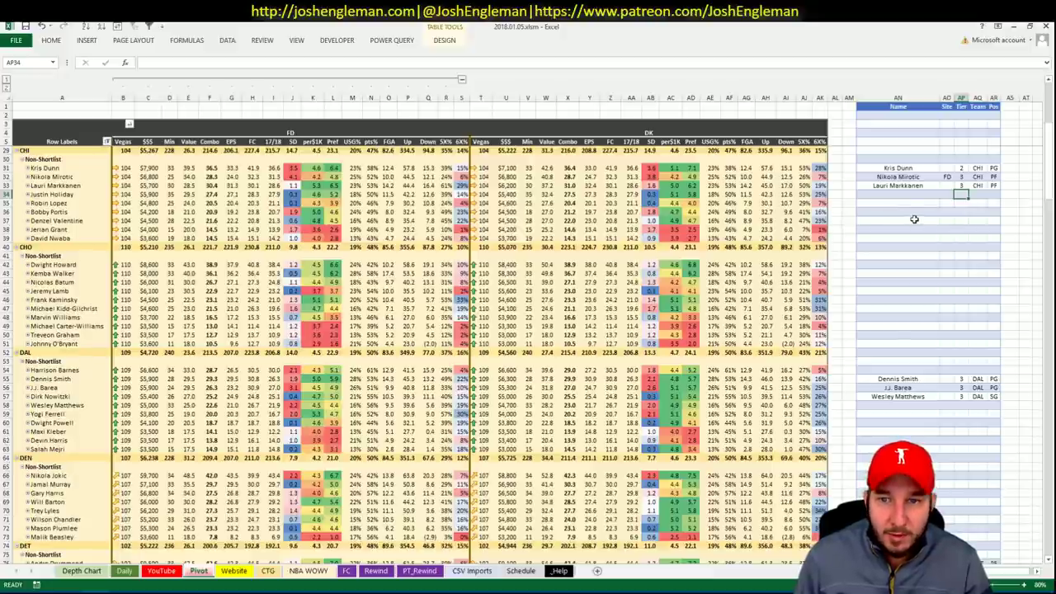
Step: Recheck the Bulls' recent games on the YouTube sheet and add Justin Holiday to the Pivot pick list with tier 3
left_click(162, 571)
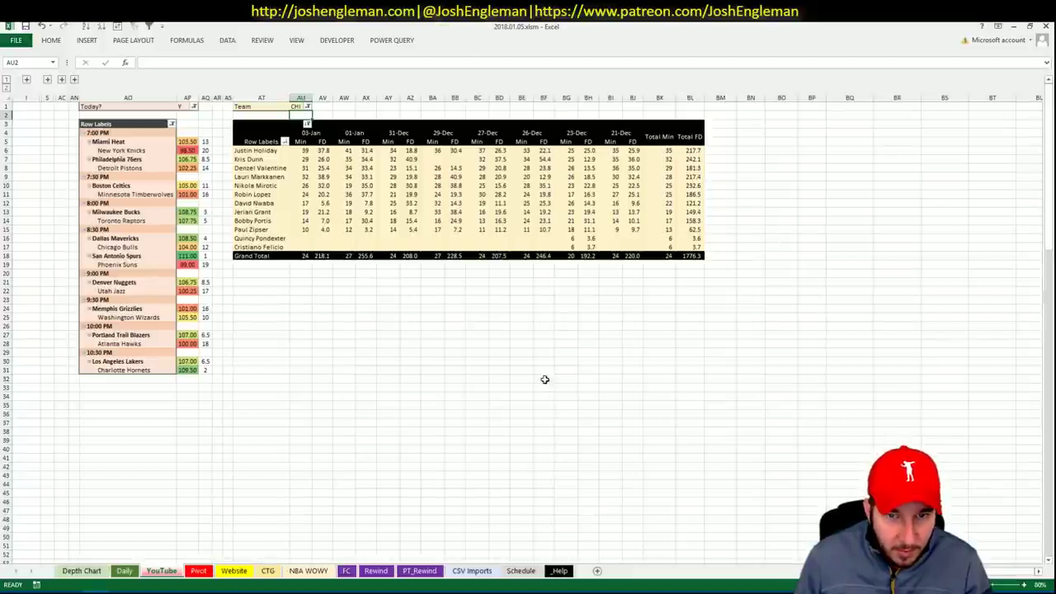
left_click(198, 571)
key("Left")
type("Justin Holida")
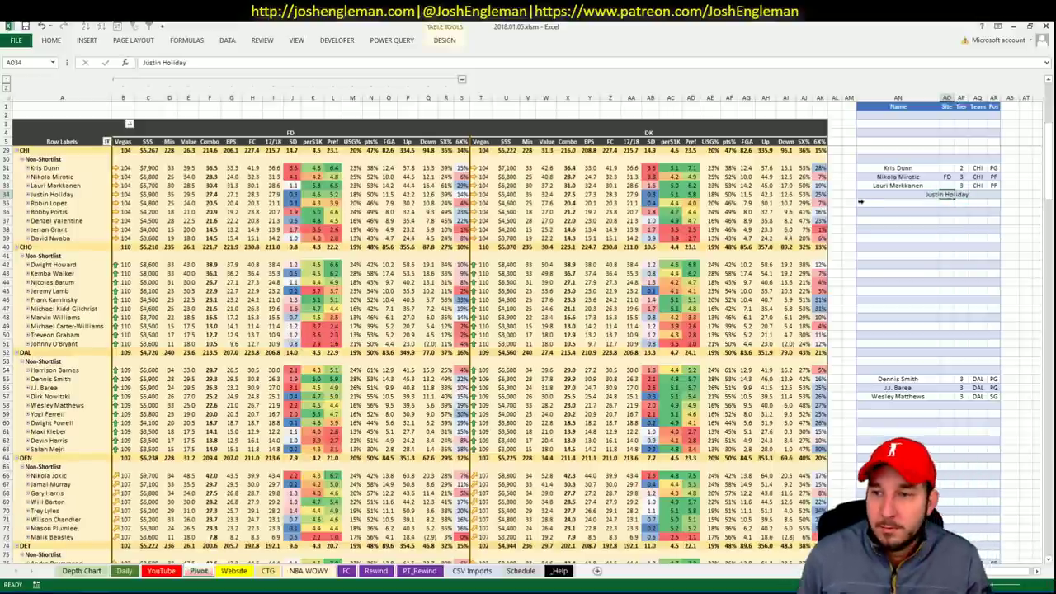
key("Escape")
key("Left")
type("Justin Holliday")
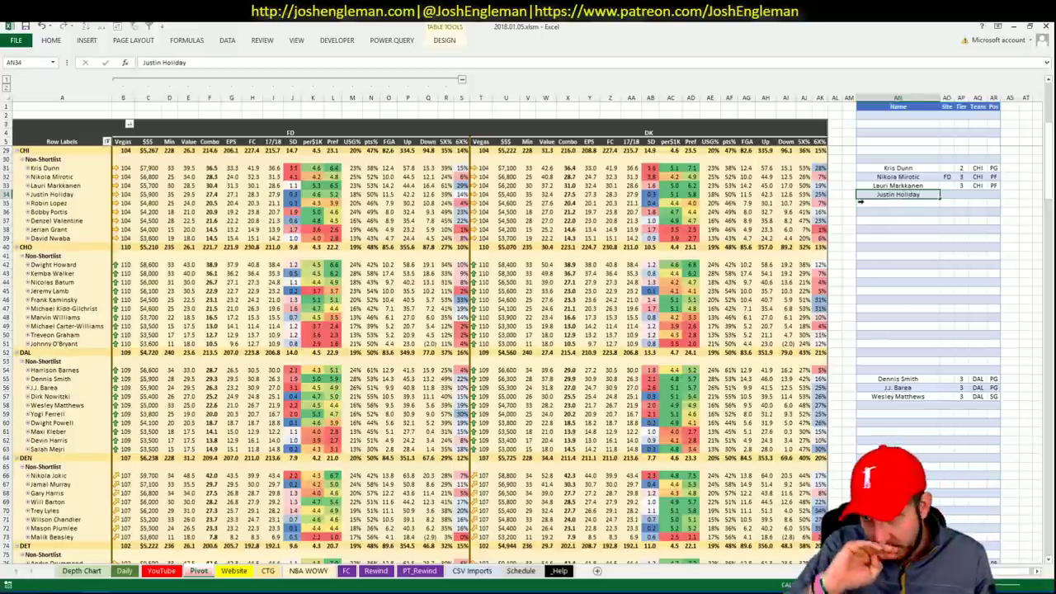
key("Tab")
key("Tab")
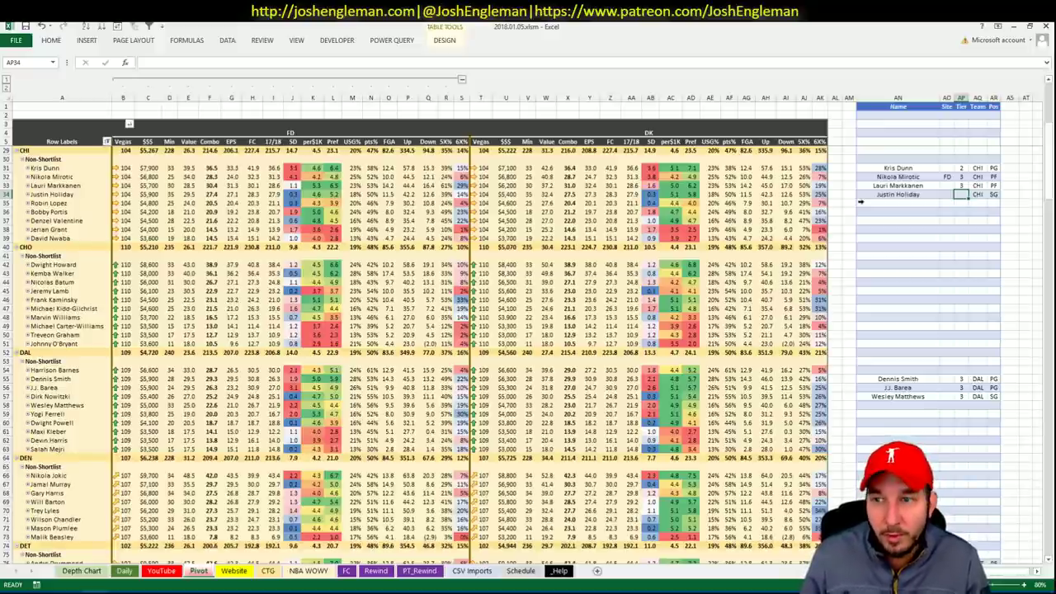
key("Return")
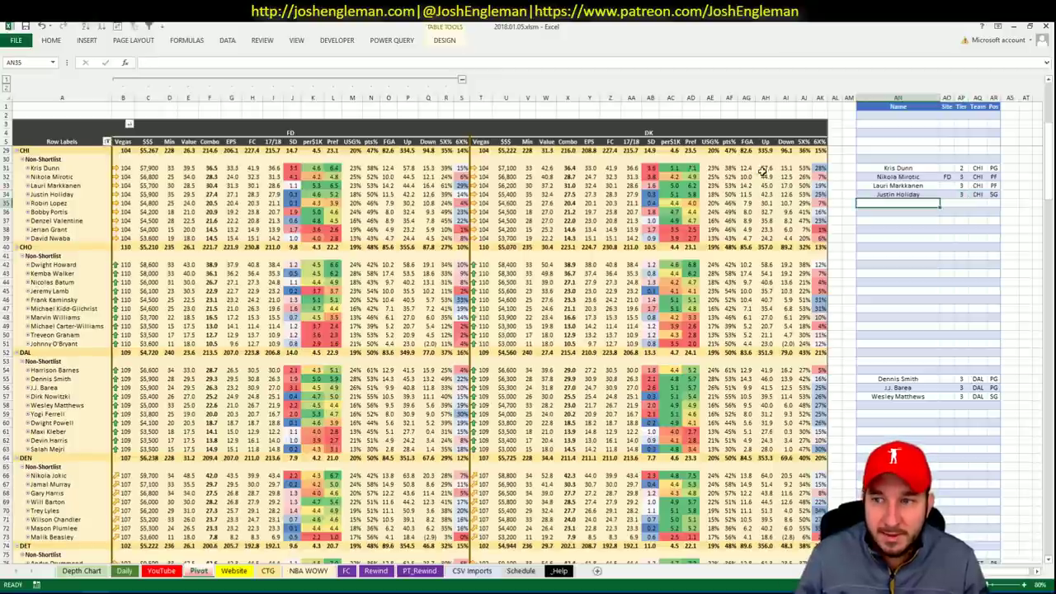
Step: Set the opponent on the CTG sheet to PHO for the Spurs' matchup
left_click(269, 570)
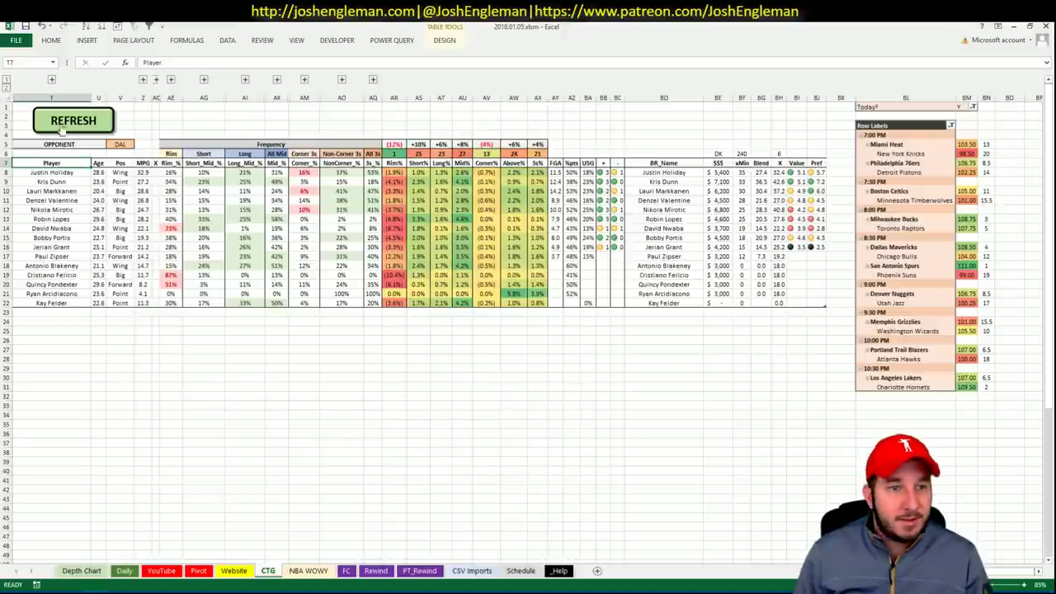
left_click(221, 468)
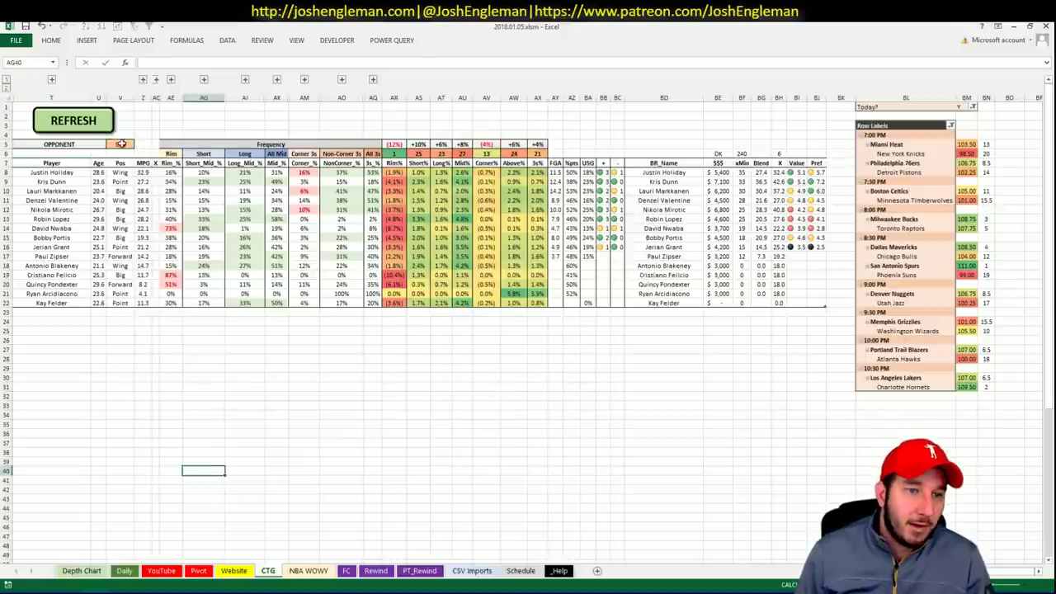
left_click(122, 144)
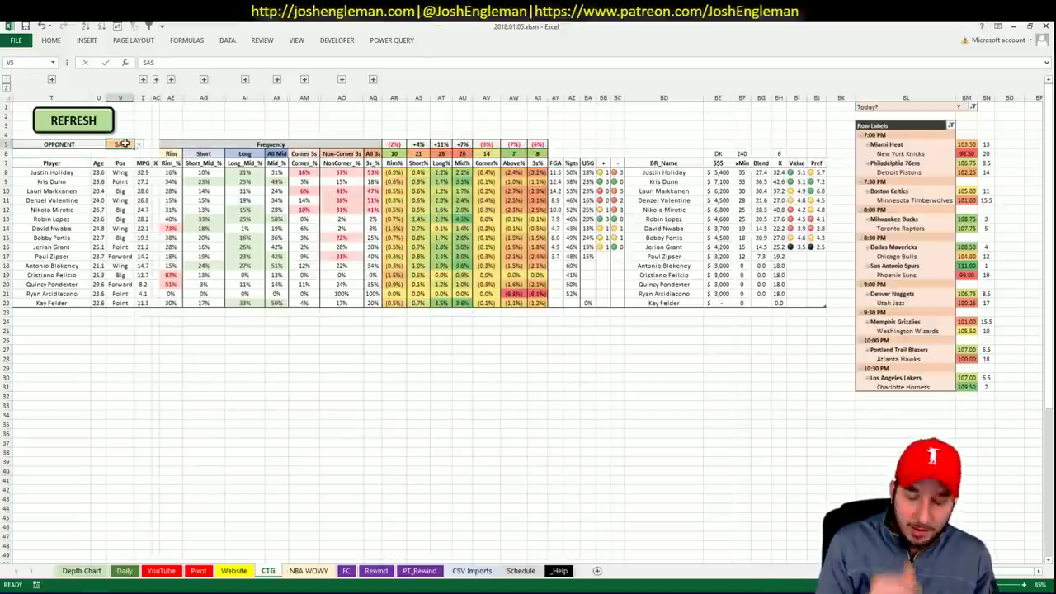
type("P")
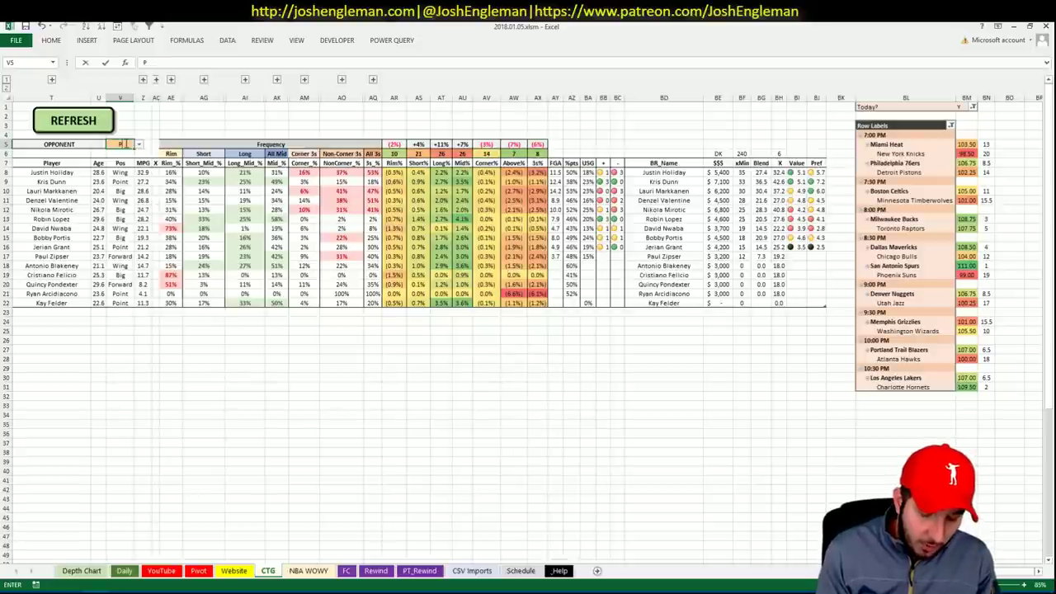
type("HO")
key("Return")
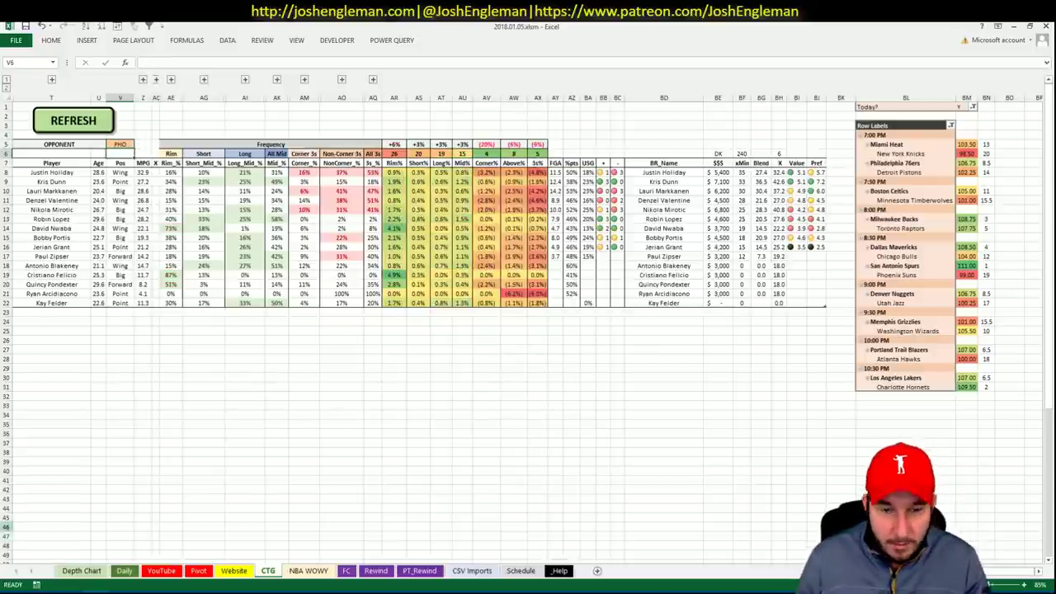
left_click(128, 572)
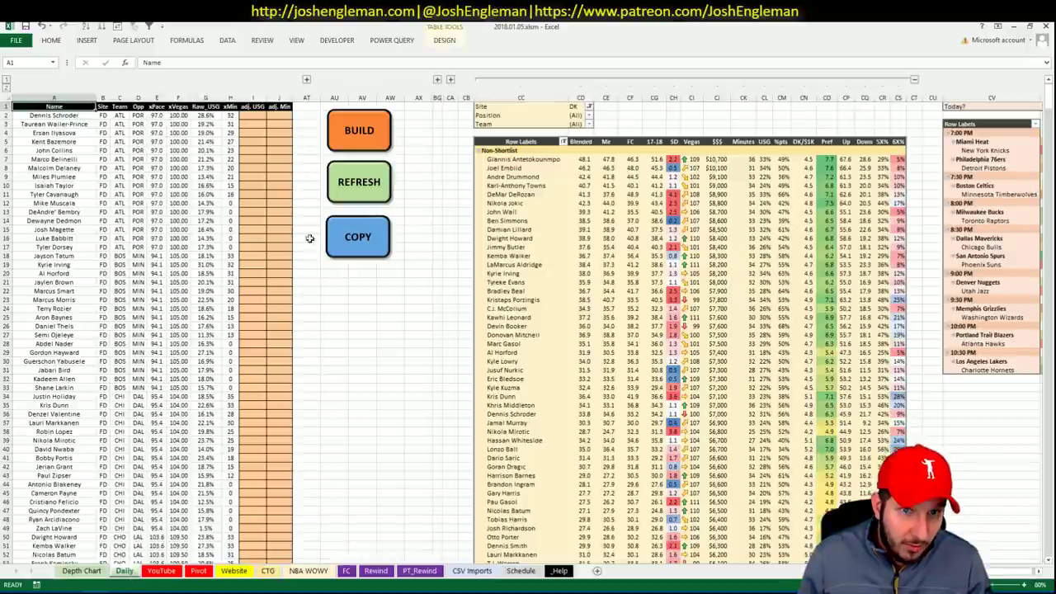
left_click(268, 571)
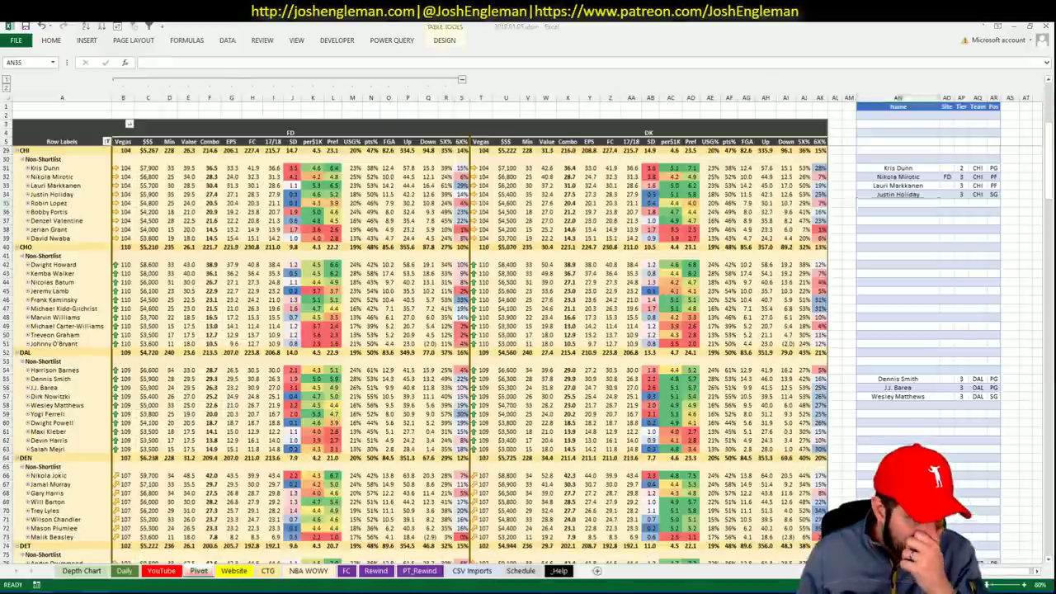
Step: Switch to Cleaning the Glass in the browser and open the Shooting: Frequency section of the San Antonio Spurs stats page
key("alt+Tab")
left_click(256, 110)
type("san antonio")
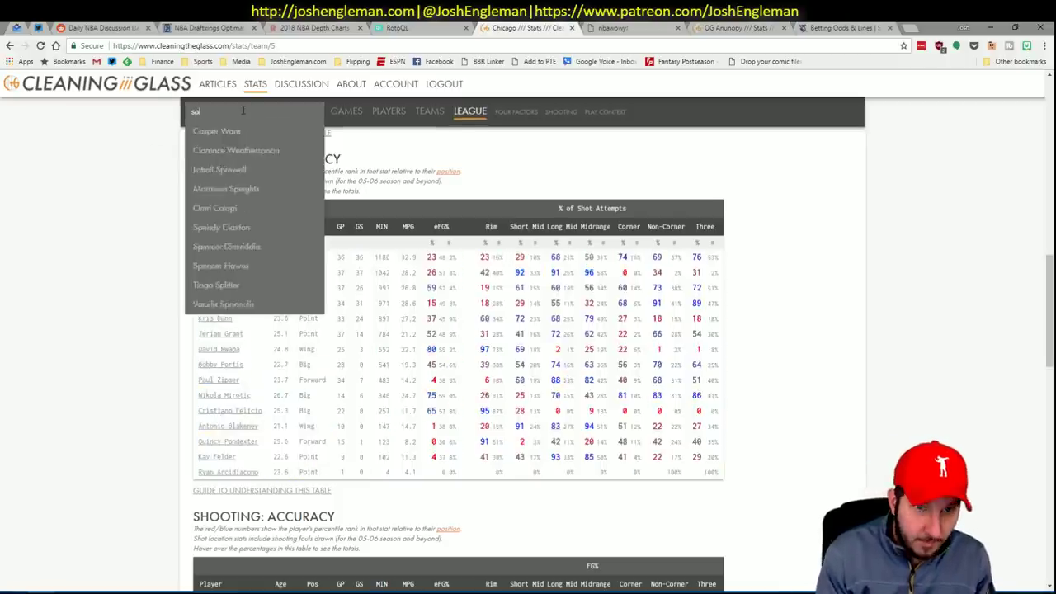
key("Return")
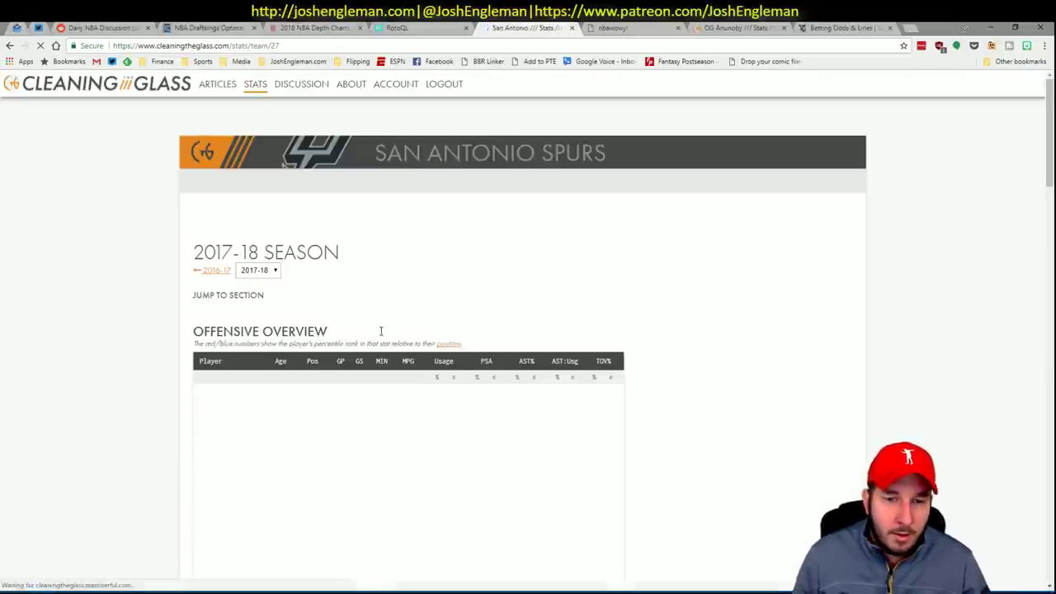
left_click(352, 308)
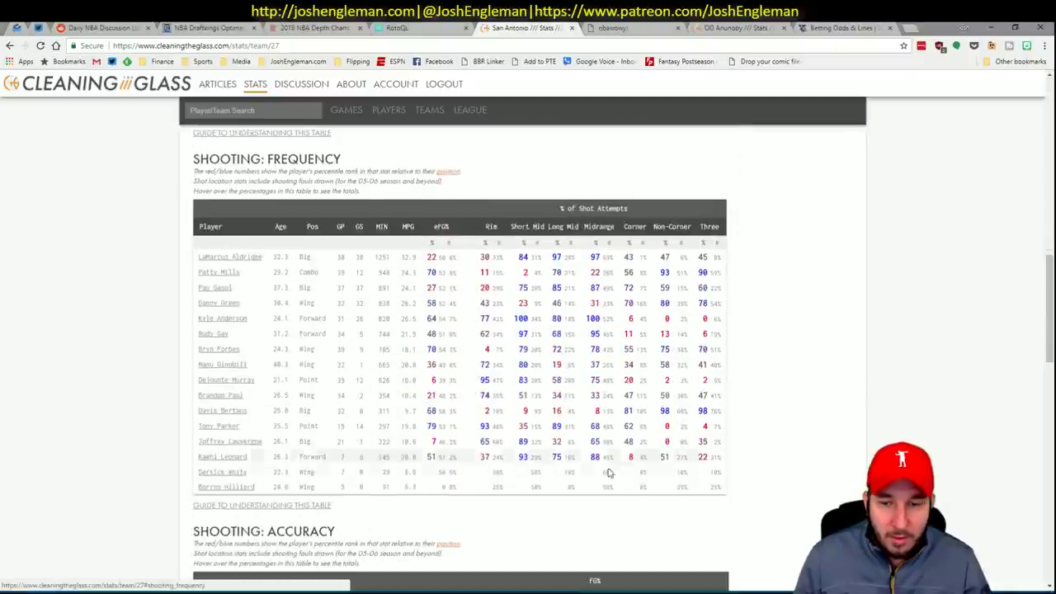
Step: Copy the Spurs' Shooting: Frequency player rows into the workbook's CTG sheet, replacing the Bulls' player table
left_click_drag(659, 487, 198, 257)
key("alt+Tab")
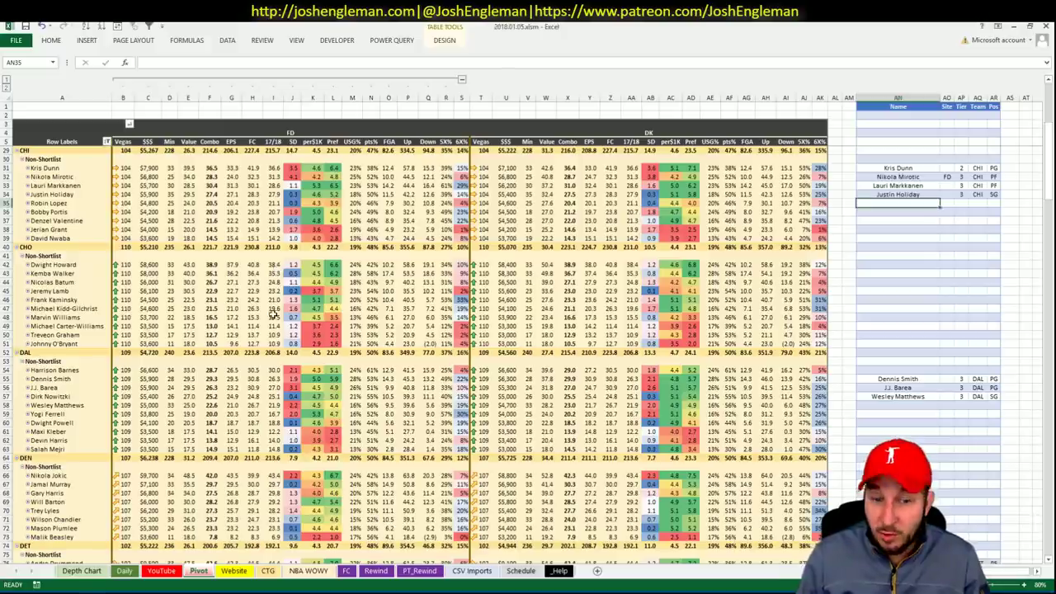
left_click(268, 570)
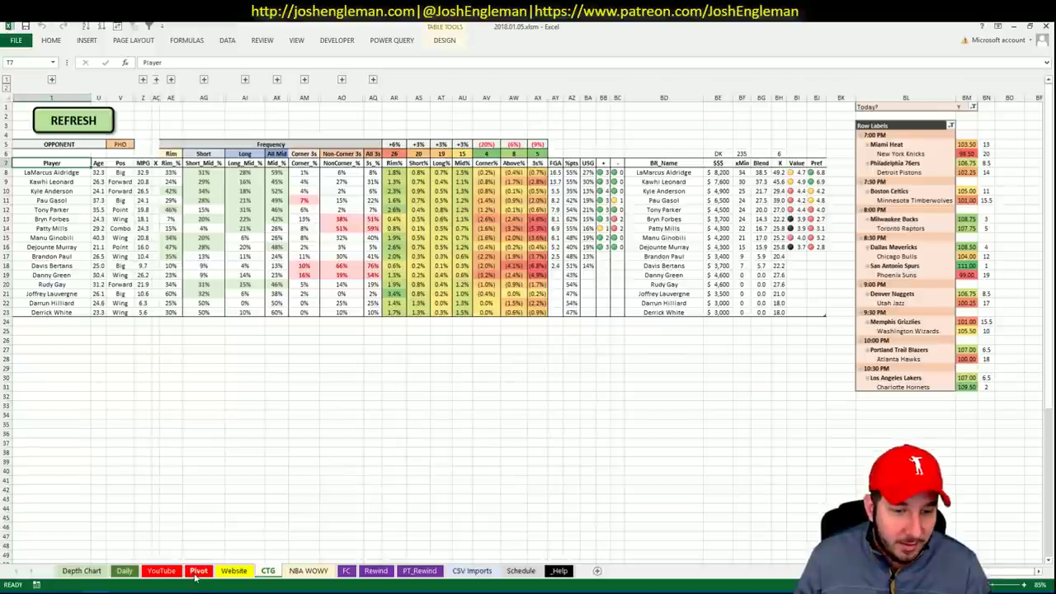
Step: Go to the Spurs' section of the Pivot sheet and select the pick list's name cell in LaMarcus Aldridge's row
key("ctrl+Page_Up")
key("ctrl+Page_Up")
scroll(353, 306, "down", 20)
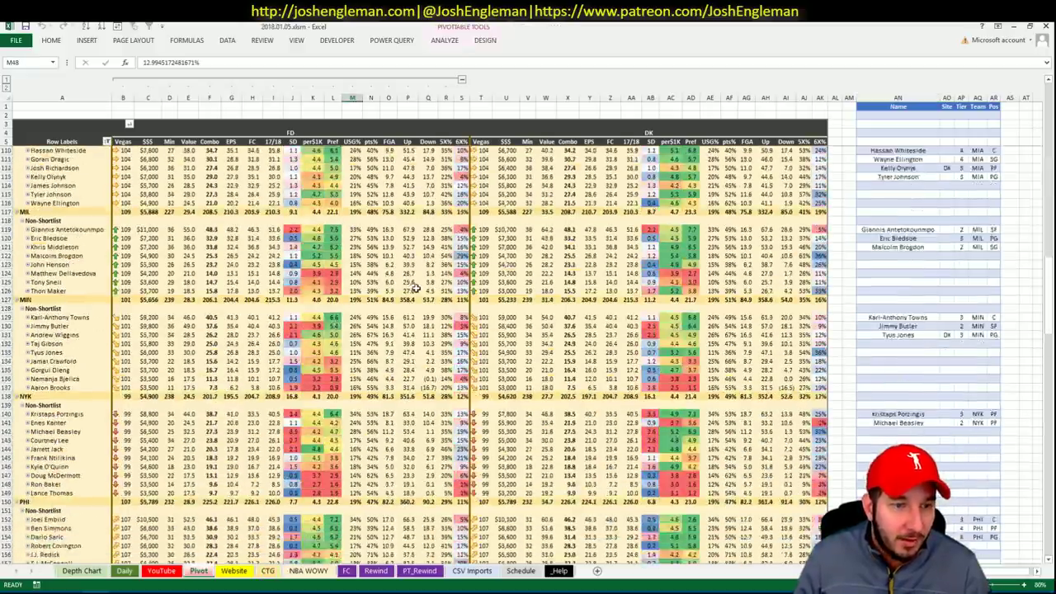
scroll(435, 293, "up", 5)
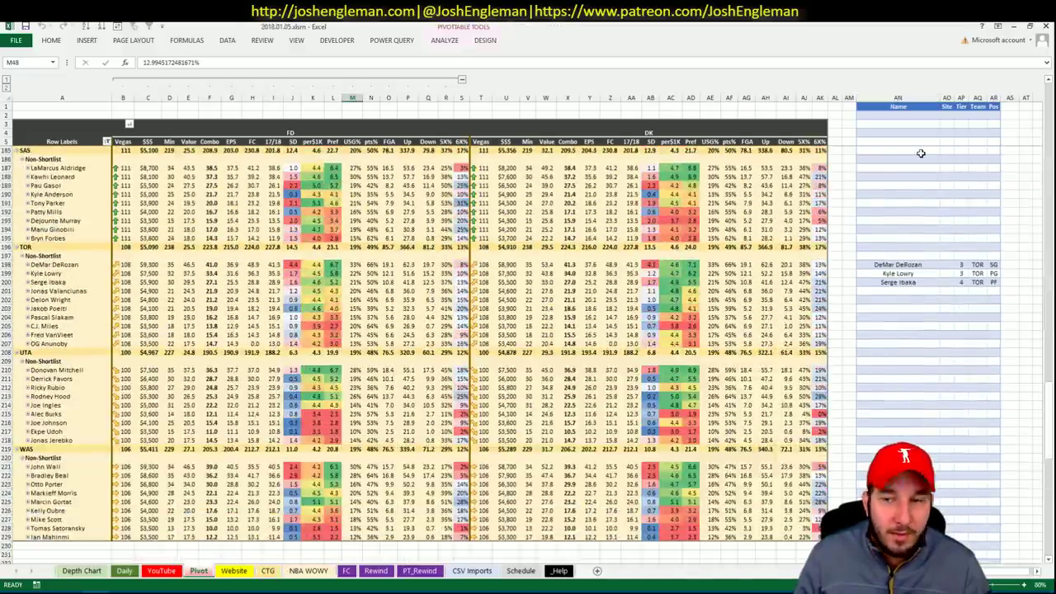
left_click(881, 169)
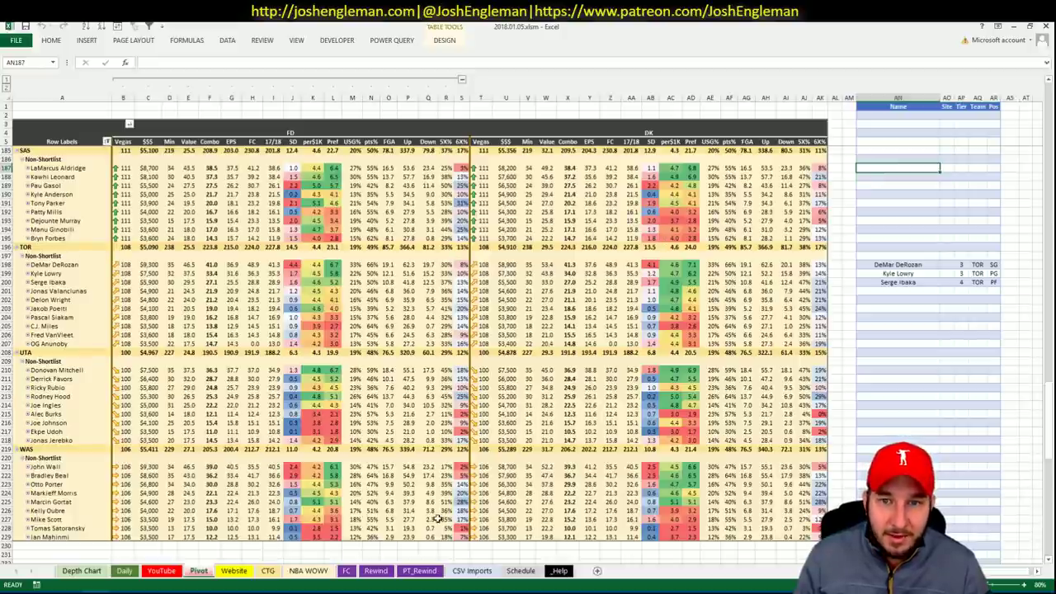
Step: Filter the recent games table on the YouTube sheet to team SAS
left_click(199, 571)
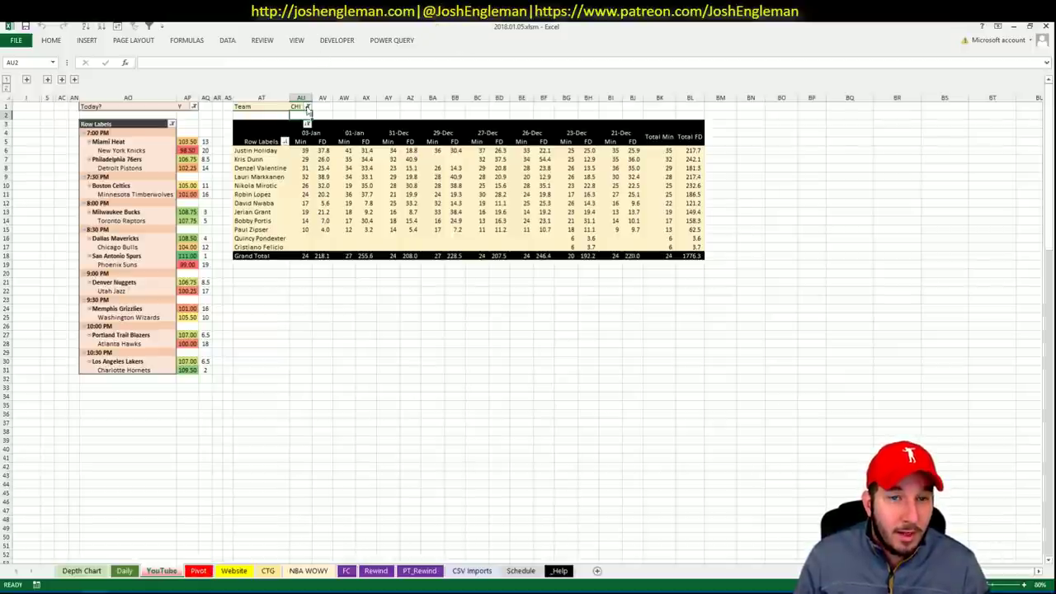
left_click(302, 107)
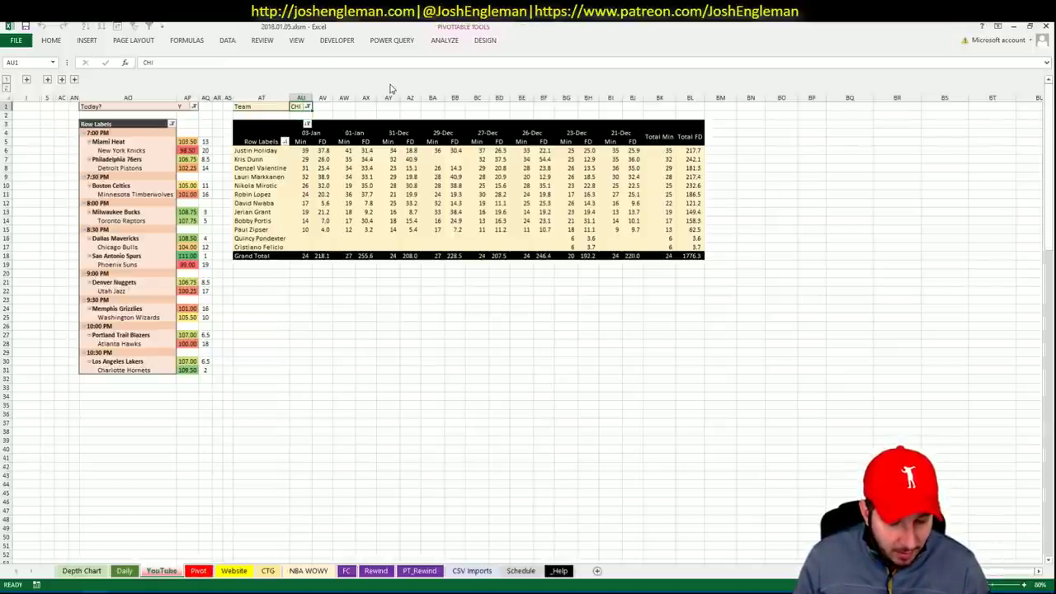
type("SAS")
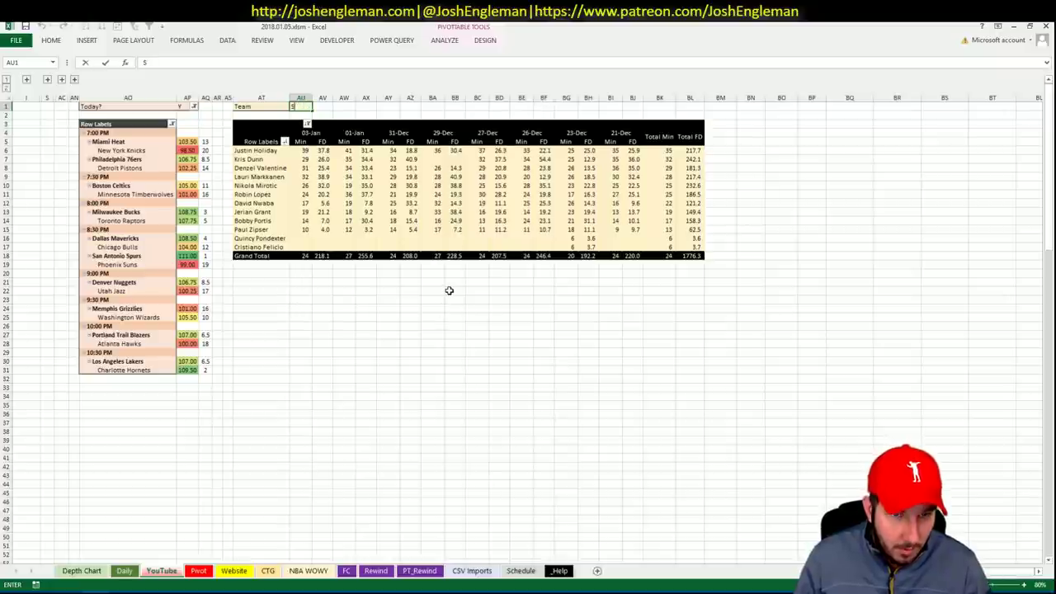
key("Return")
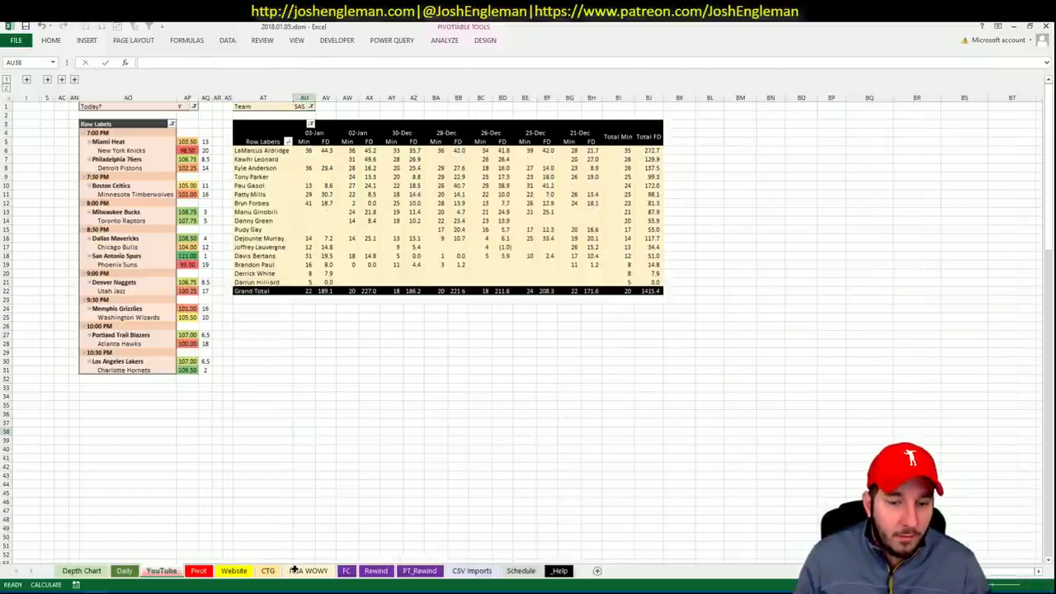
Step: Show the NBA WOWY sheet, switch to the nbawowy site in the browser and choose the Spurs as the team
left_click(298, 570)
key("alt+Tab")
key("ctrl+Tab")
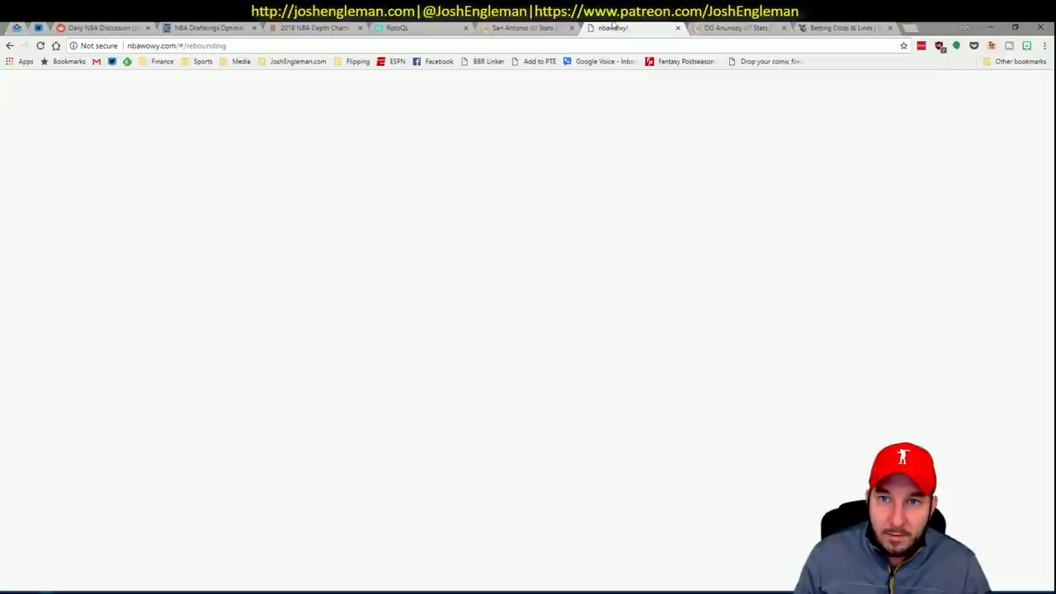
scroll(136, 172, "up", 2)
left_click(125, 184)
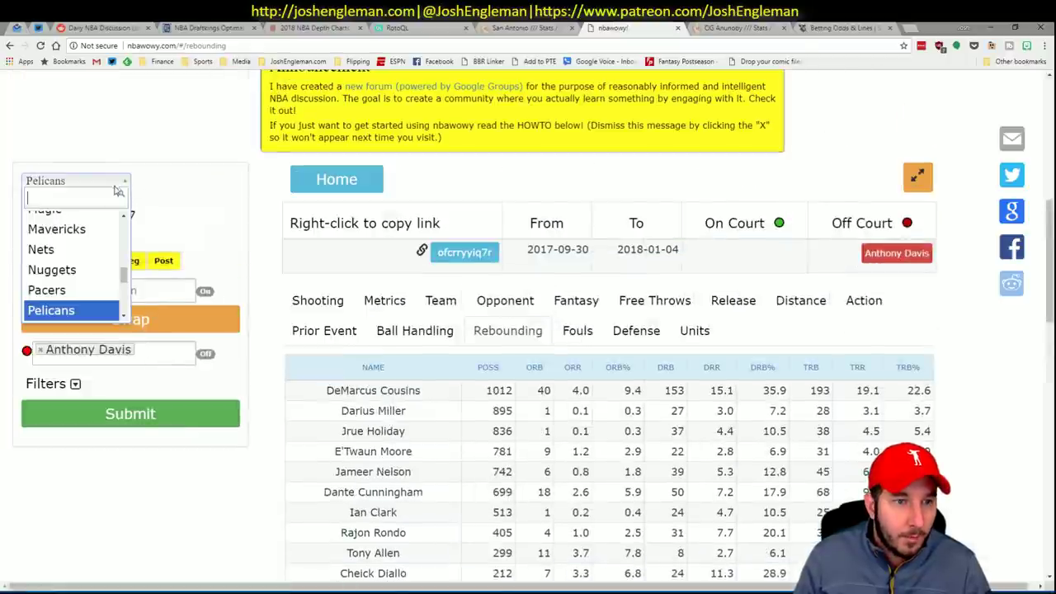
scroll(121, 315, "down", 5)
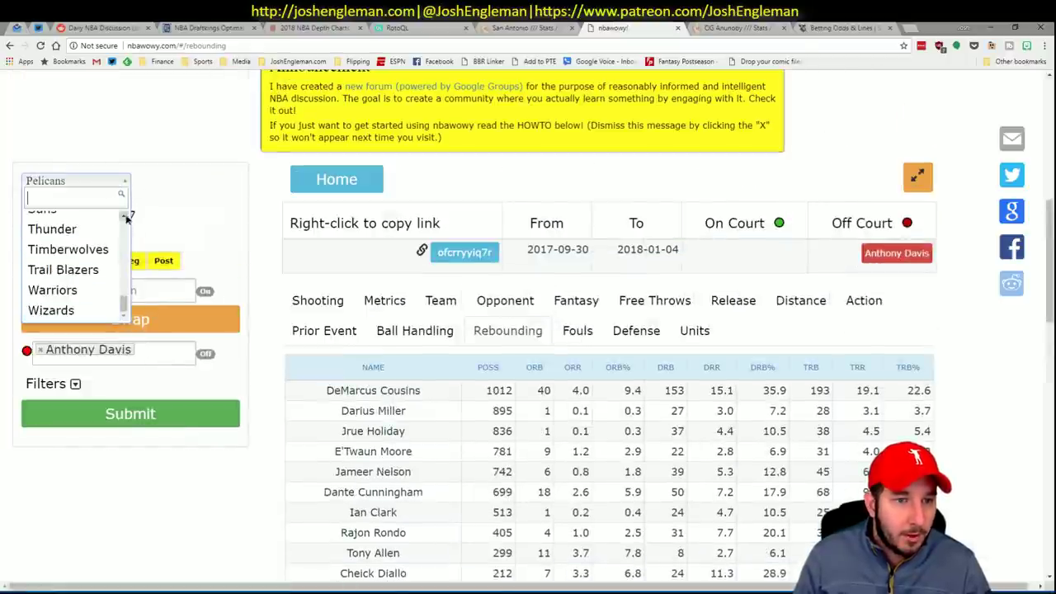
scroll(83, 280, "up", 2)
left_click(72, 263)
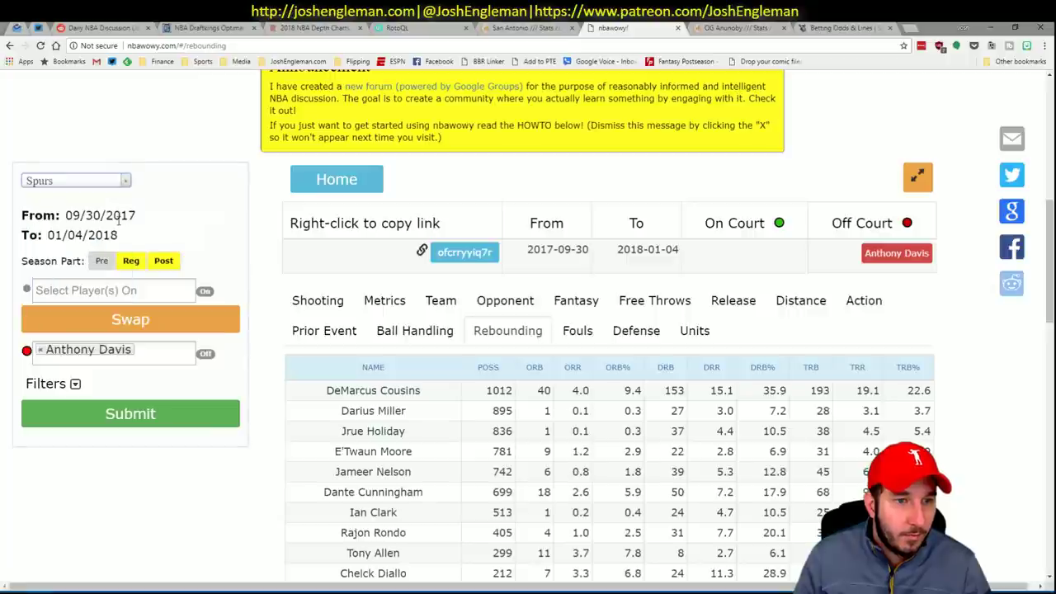
Step: Set the From date of the nbawowy query to 09/01/2016
left_click(124, 215)
left_click(210, 241)
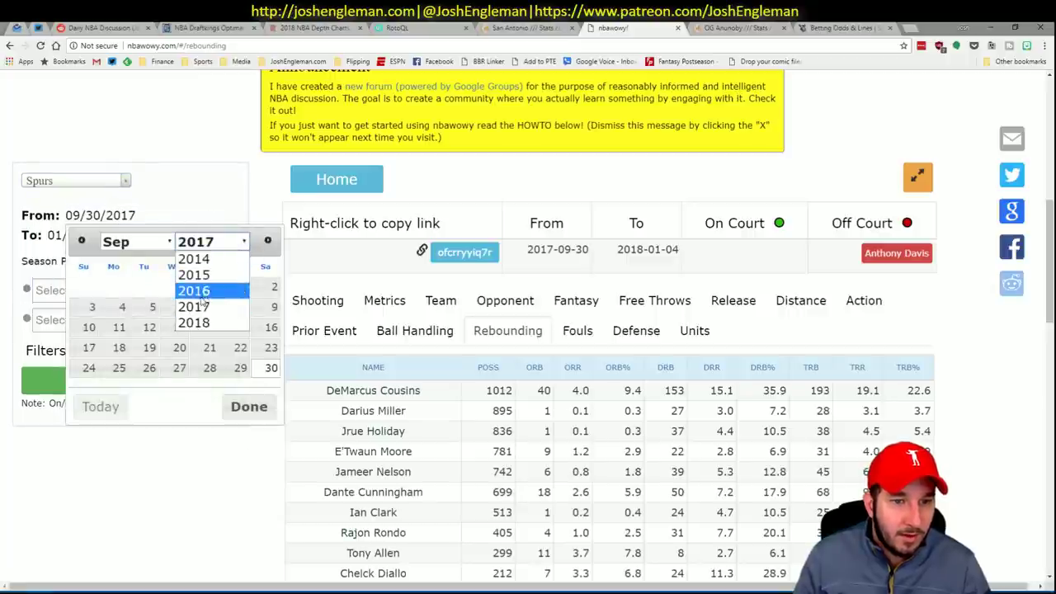
left_click(213, 290)
left_click(213, 287)
left_click(258, 408)
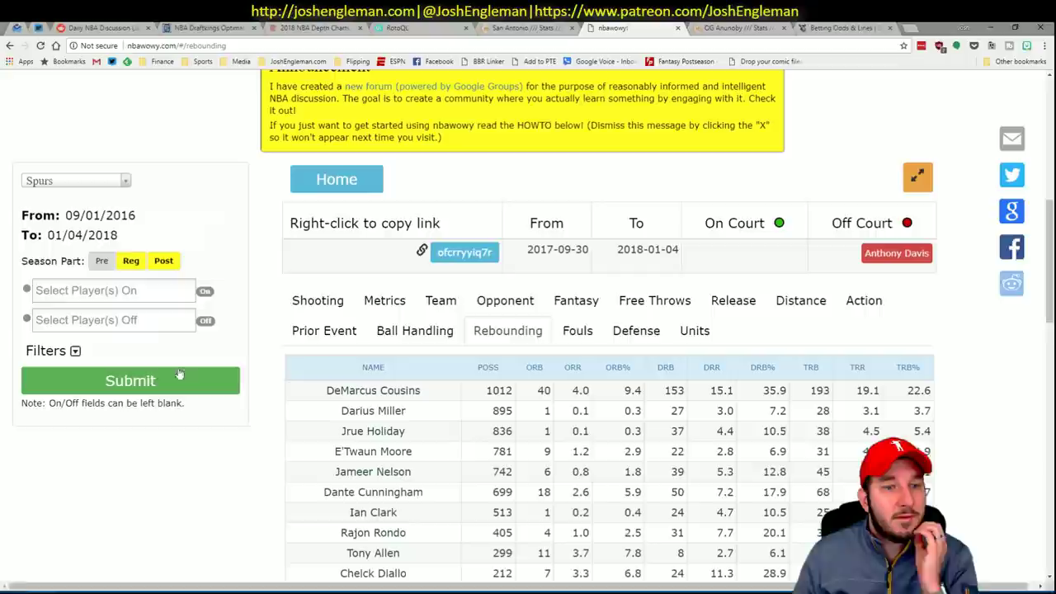
Step: Run the nbawowy query with Kawhi Leonard on the court and show the Fantasy results
left_click(154, 294)
type("kawhi")
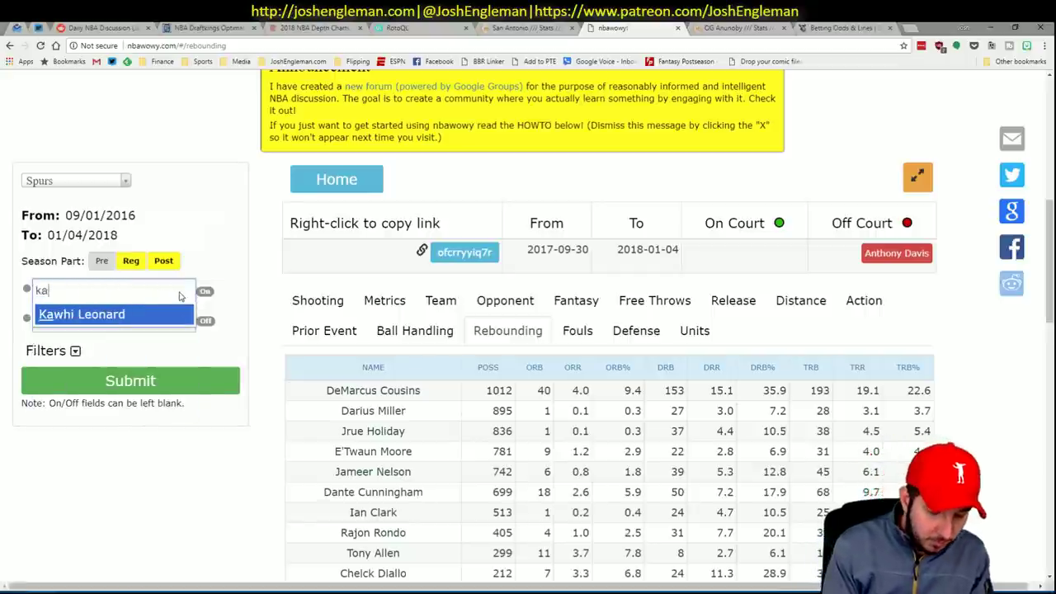
left_click(160, 318)
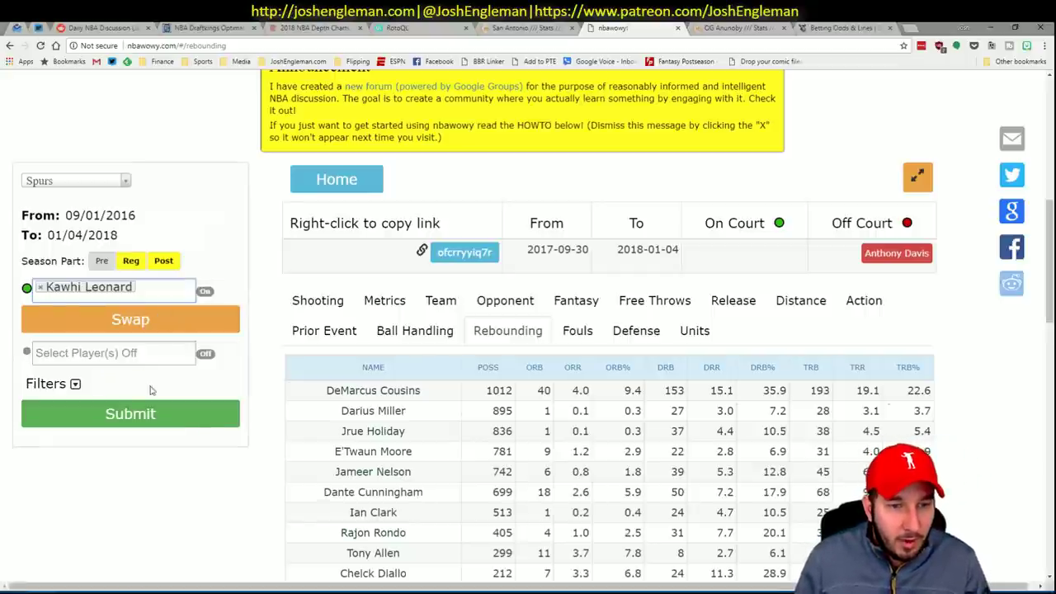
left_click(150, 415)
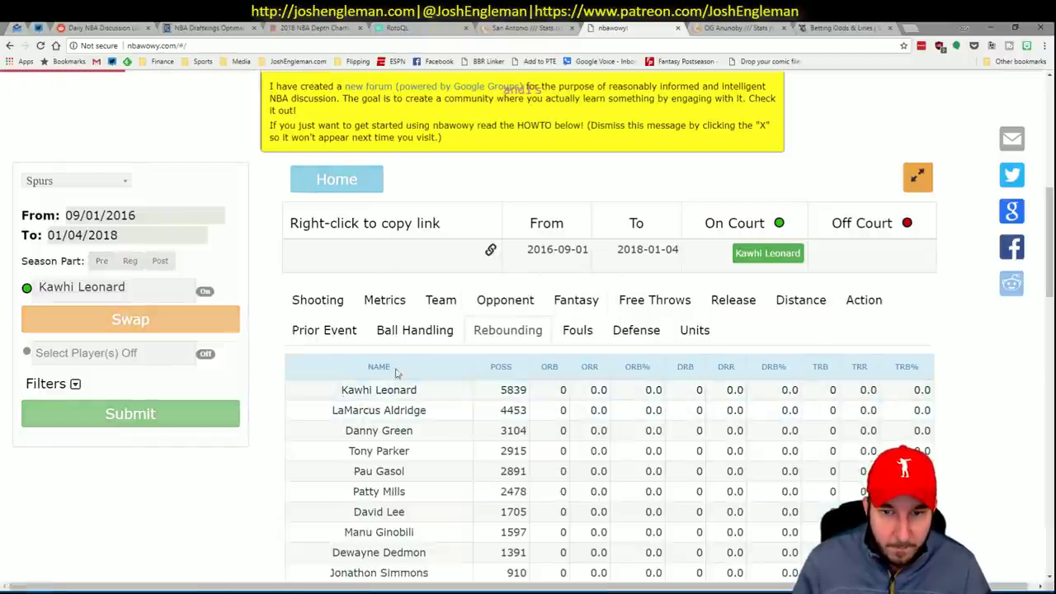
left_click(571, 302)
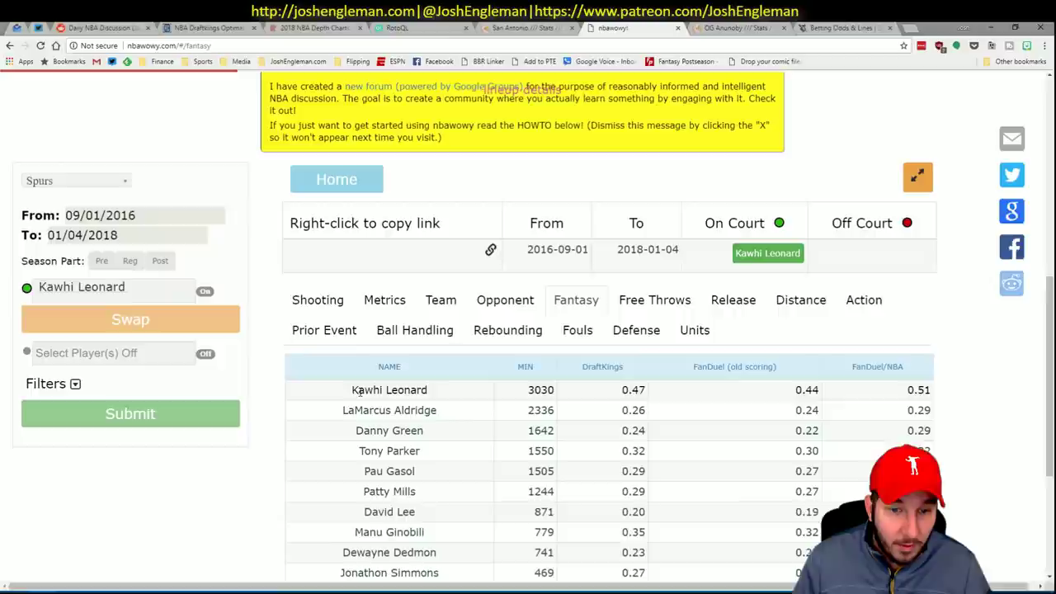
Step: Copy all player rows of the Fantasy results into the WITH table on the workbook's NBA WOWY sheet
double_click(360, 390)
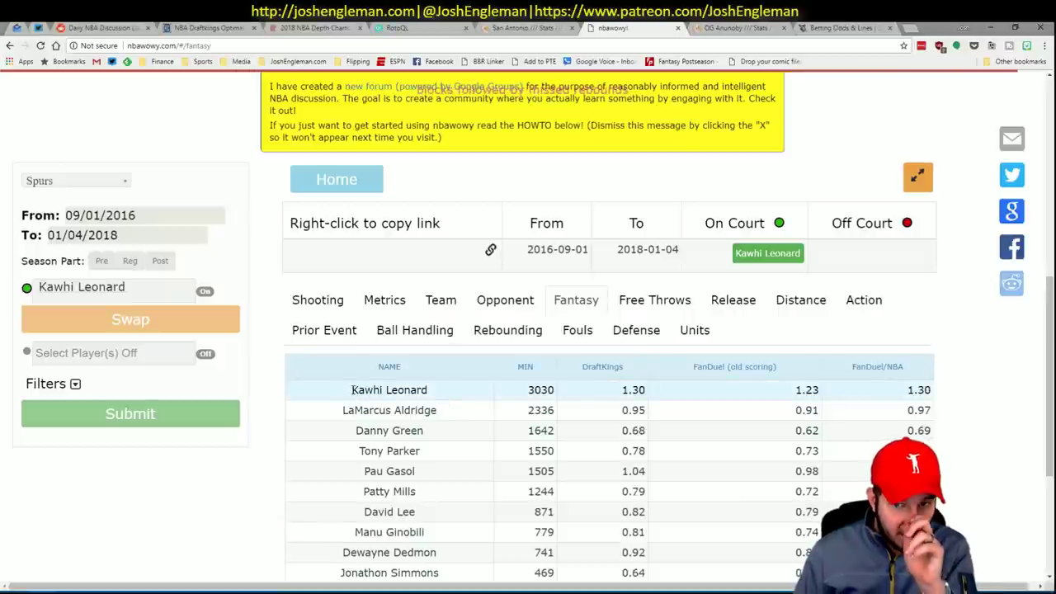
left_click_drag(351, 389, 825, 509)
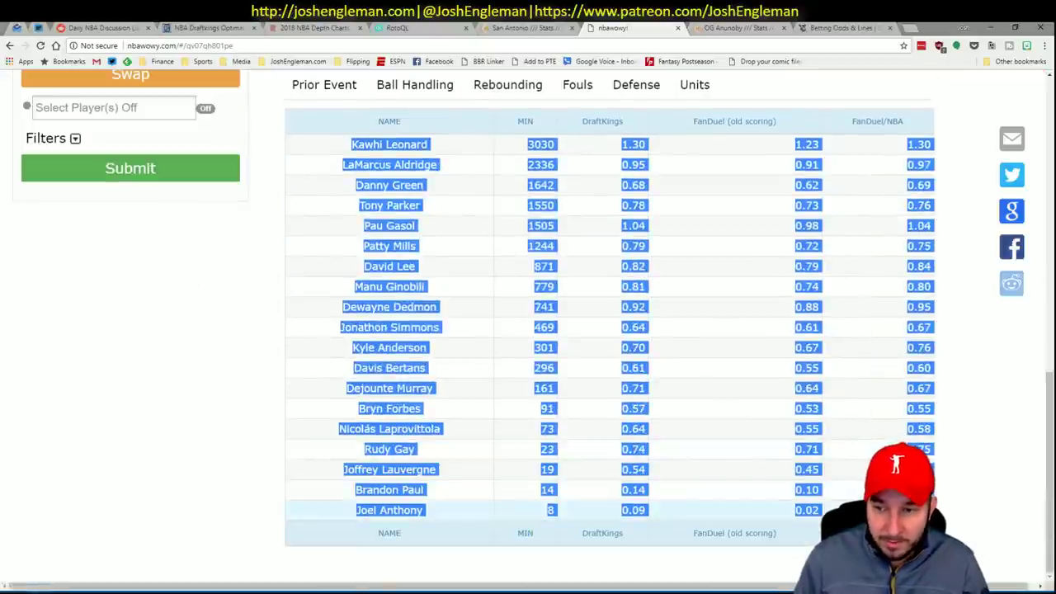
key("alt+Tab")
left_click(83, 107)
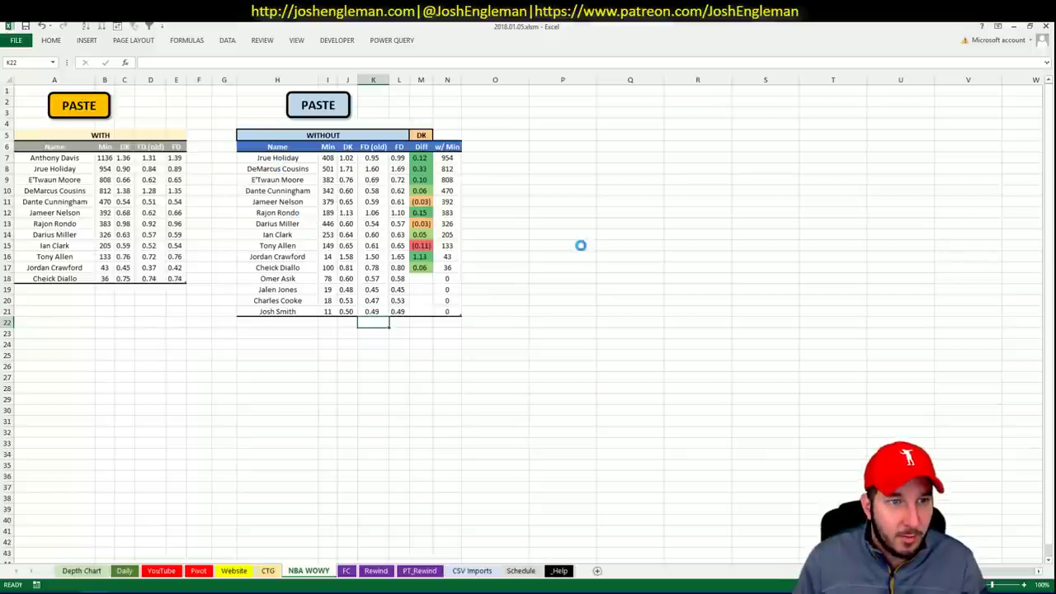
Step: Return to nbawowy in the browser and rerun the Spurs query with Kawhi Leonard swapped to off the court
key("alt+Tab")
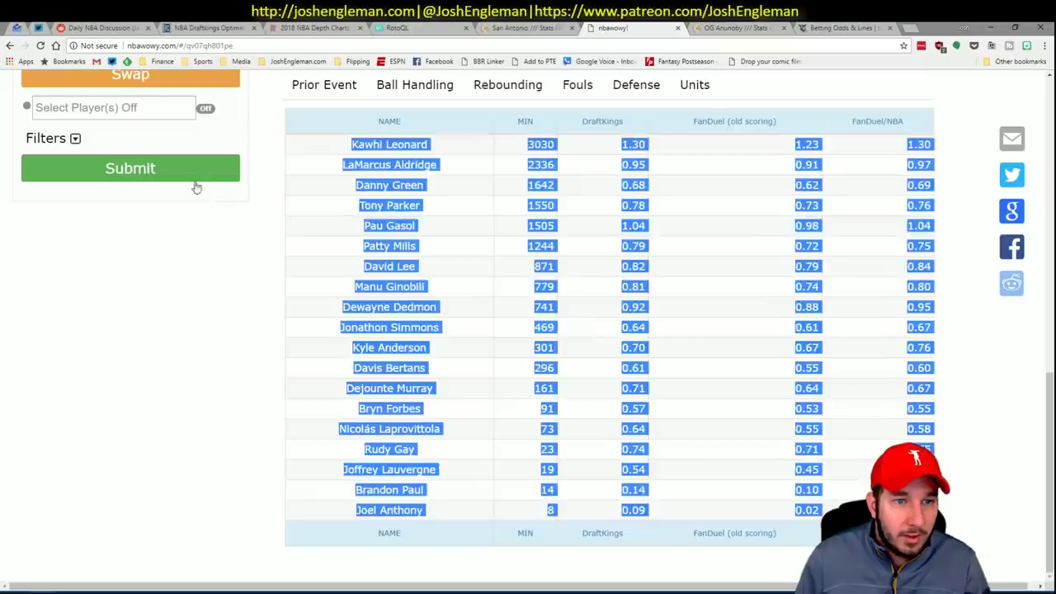
scroll(196, 184, "up", 3)
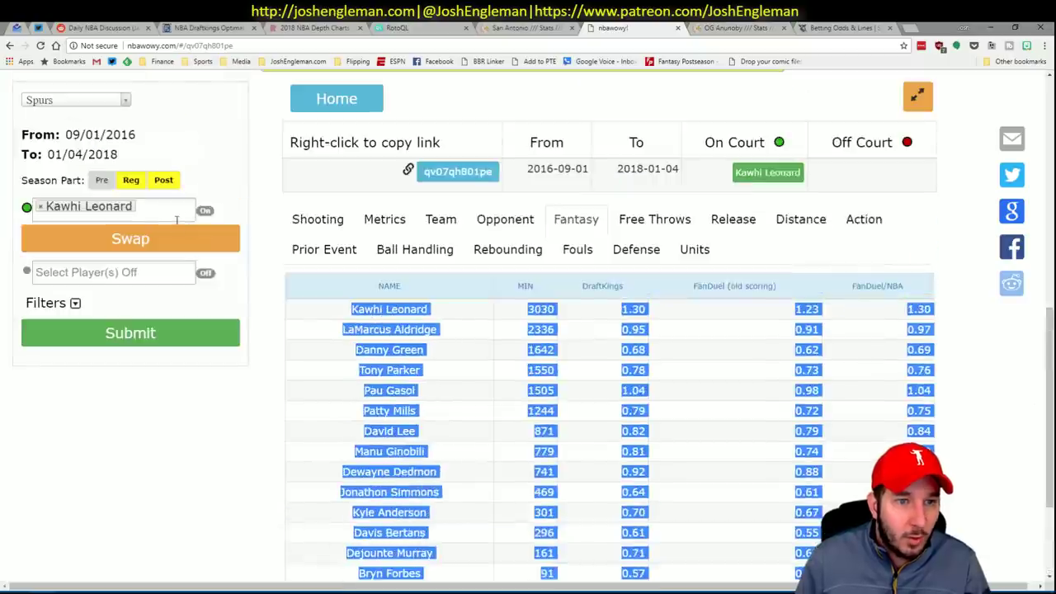
left_click(146, 341)
scroll(502, 371, "down", 3)
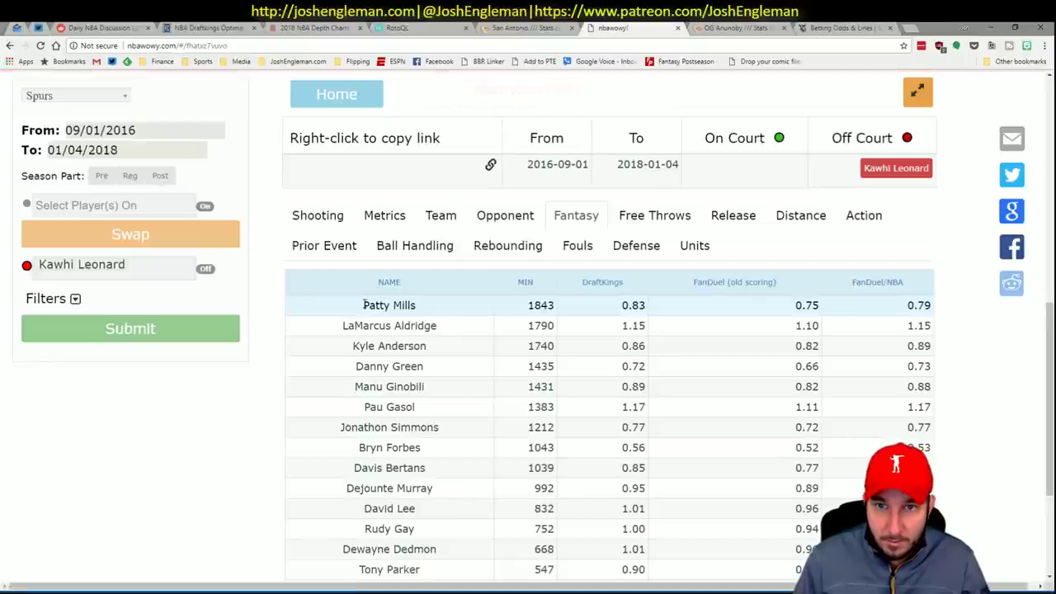
Step: Copy the off-court Fantasy player rows into the WITHOUT table on the workbook's NBA WOWY sheet
left_click_drag(363, 304, 751, 570)
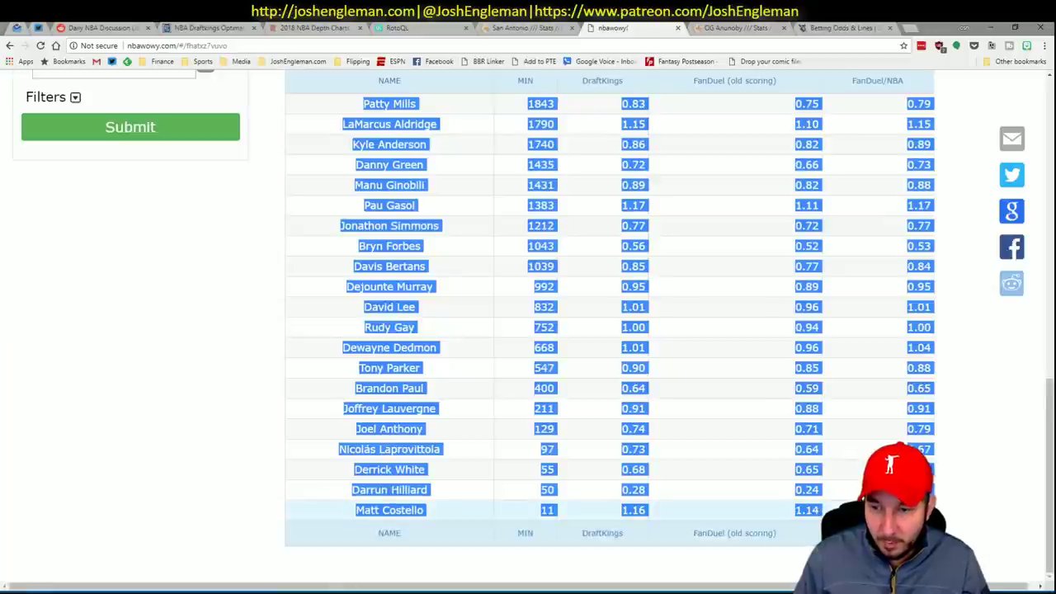
key("alt+Tab")
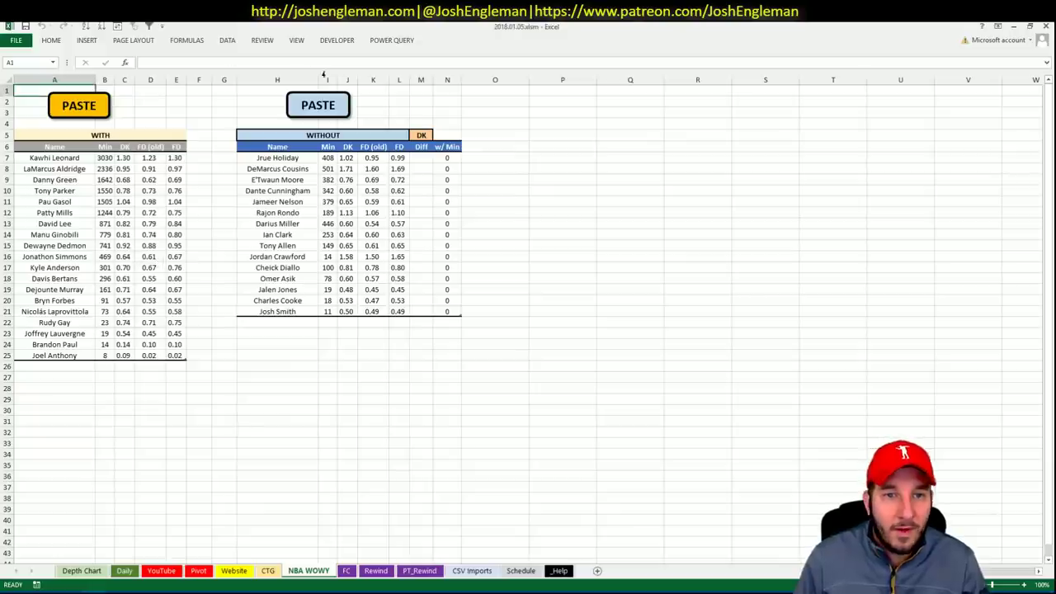
left_click(323, 105)
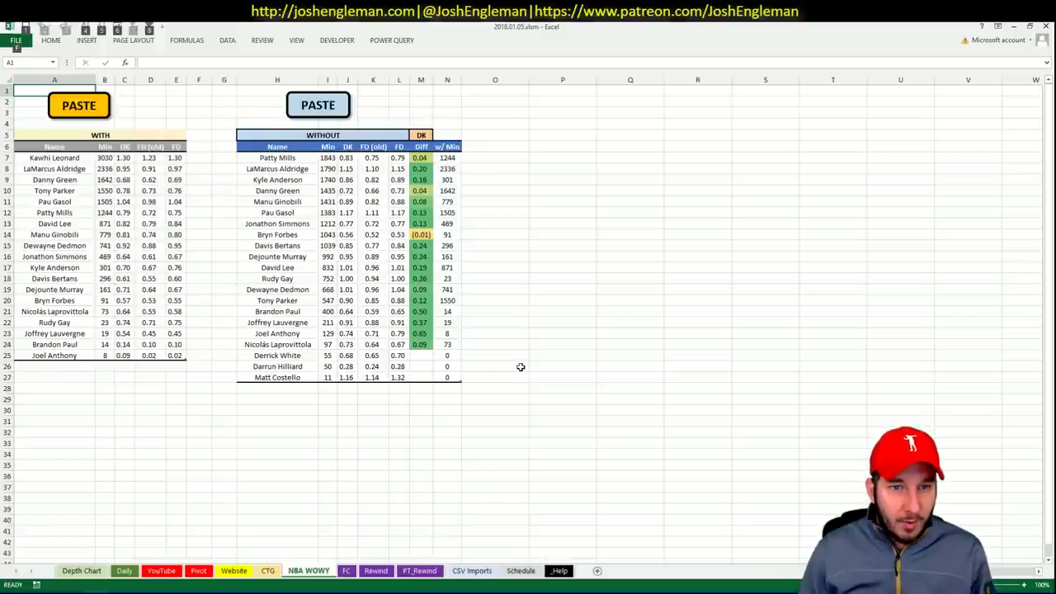
Step: Add LaMarcus Aldridge to the pick list on the Pivot sheet and select his tier cell
key("alt+Tab")
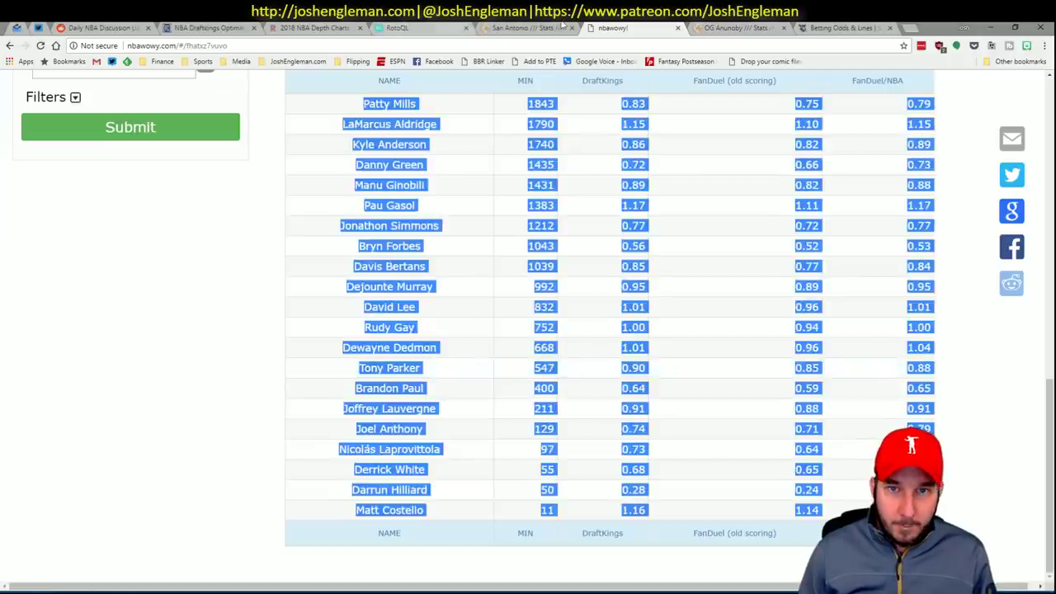
key("alt+Tab")
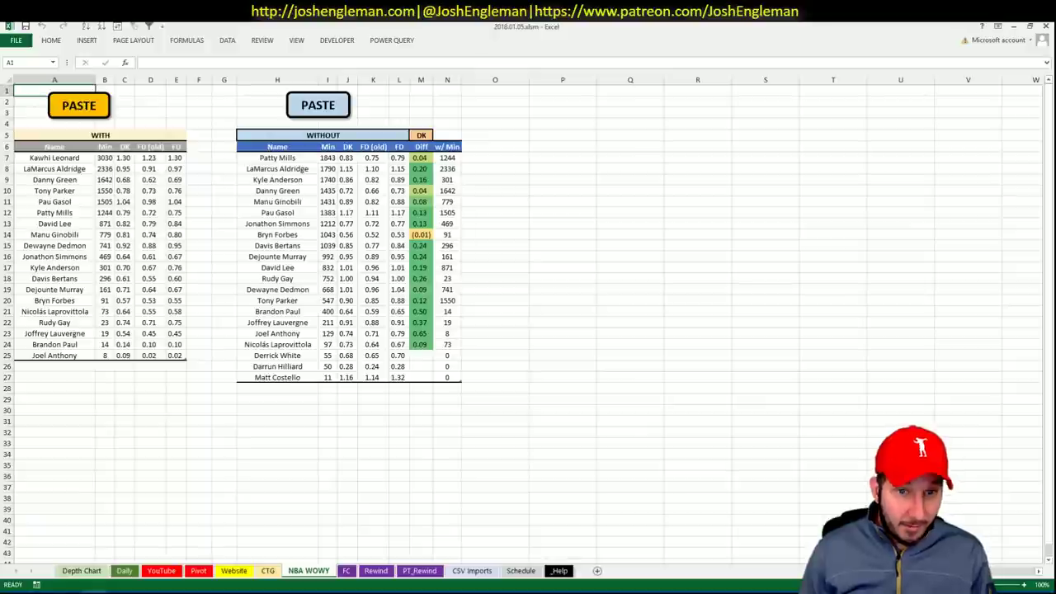
left_click(198, 571)
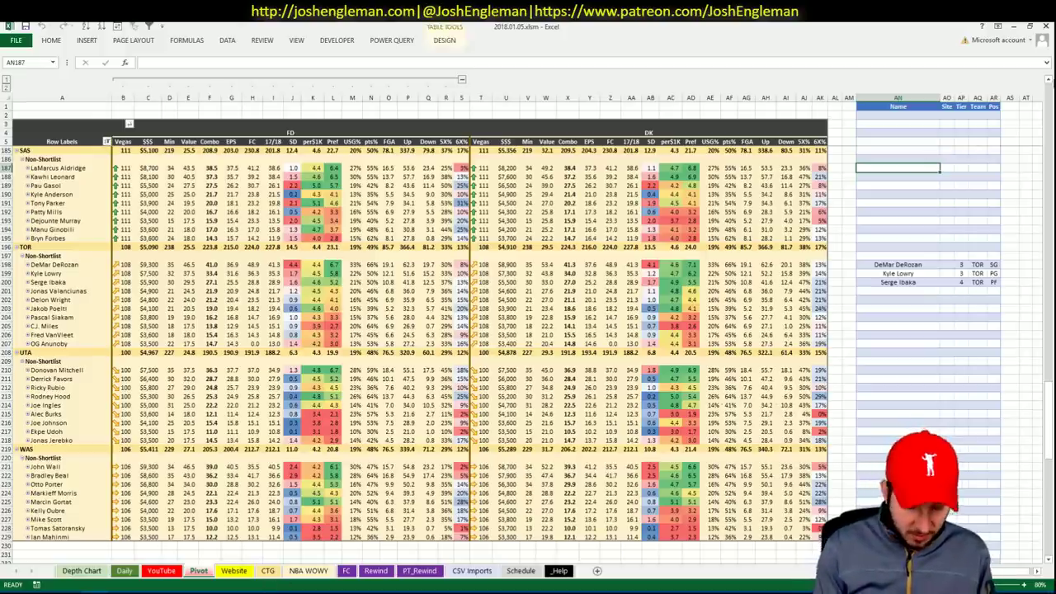
type("LaMarcus Aldridge")
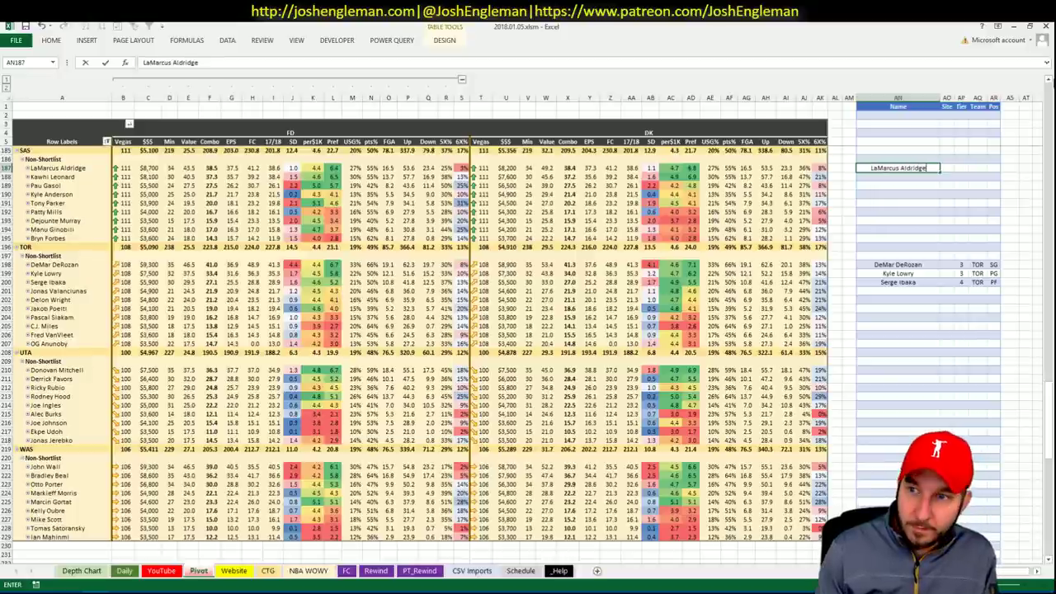
key("ctrl+Return")
left_click(961, 167)
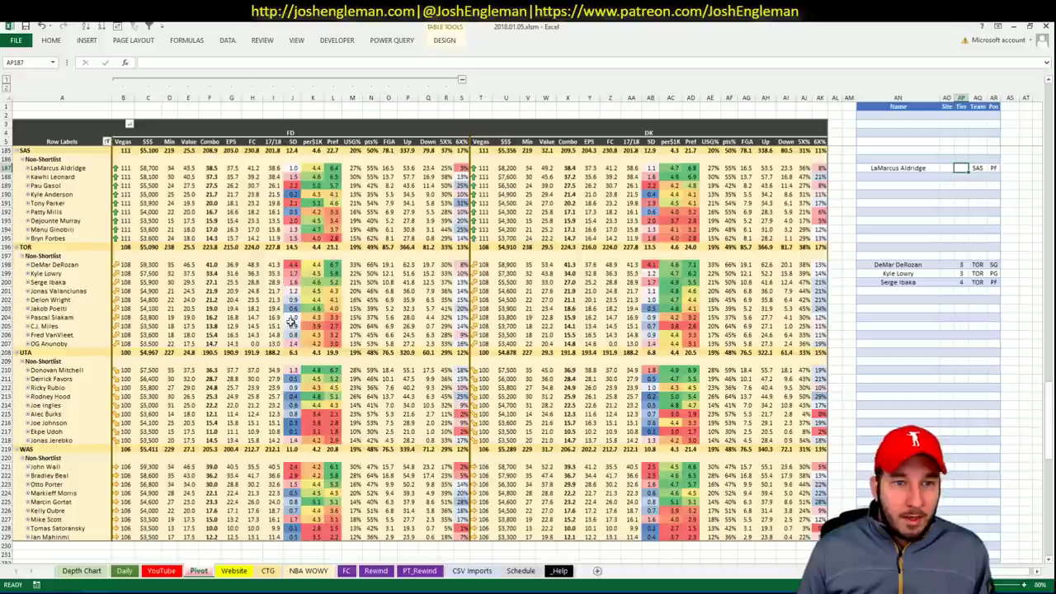
Step: Review the Spurs' recent minutes and fantasy points on the YouTube sheet and return to the Pivot sheet
left_click(201, 573)
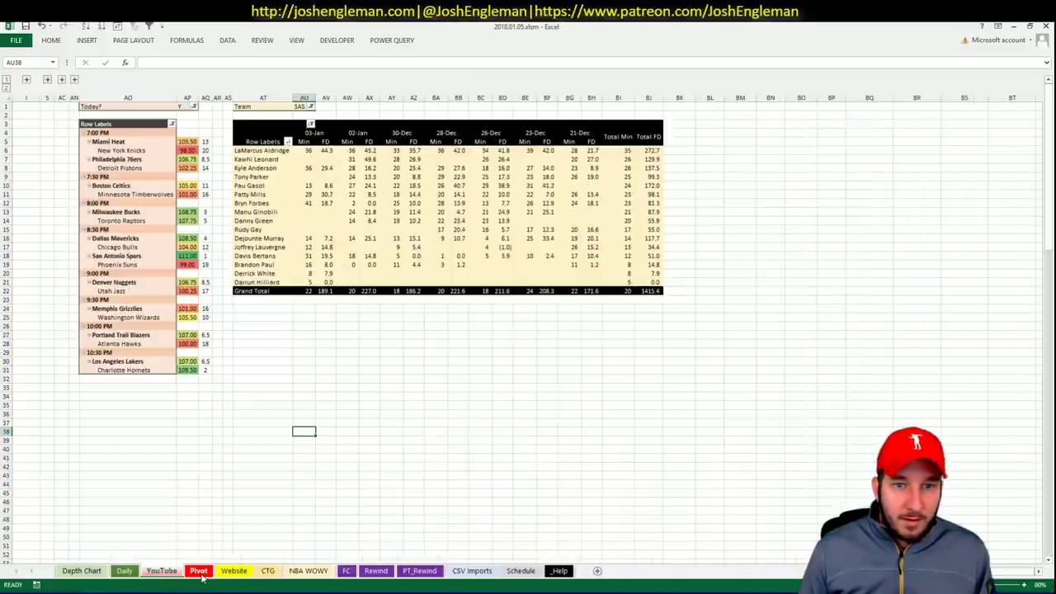
key("ctrl+Page_Up")
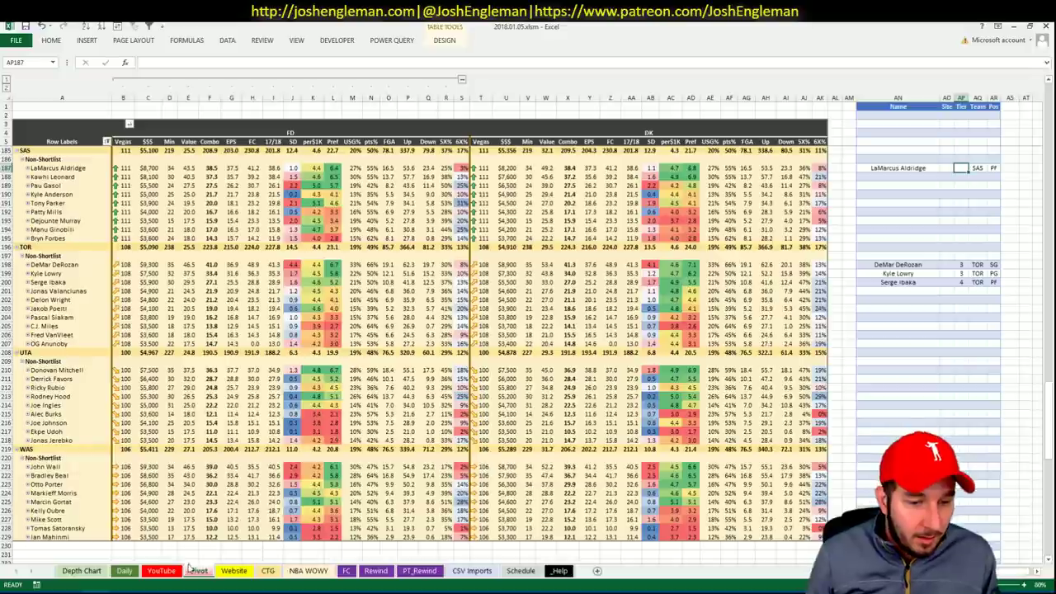
left_click(161, 571)
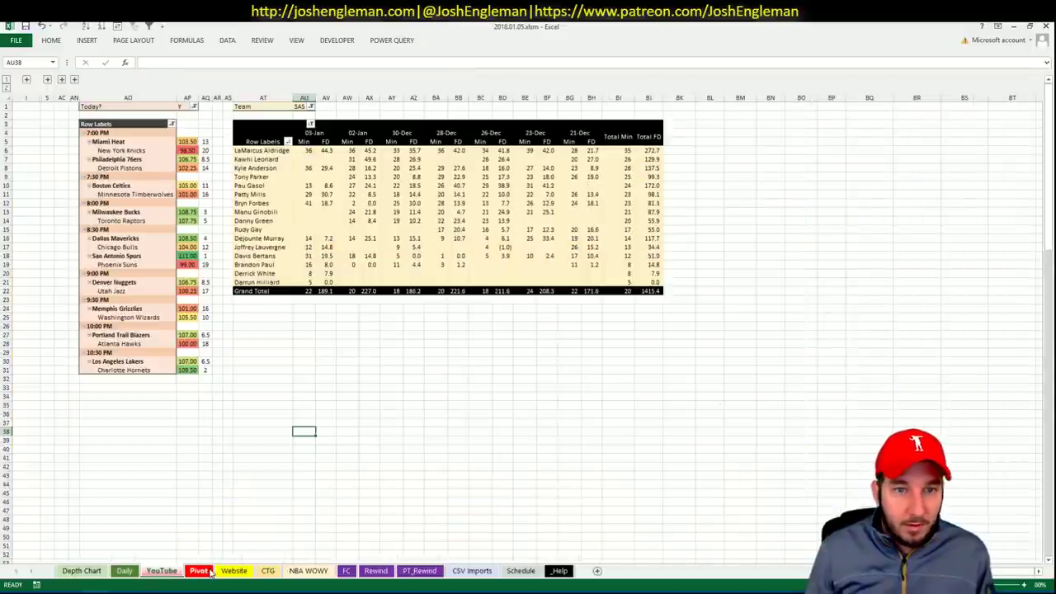
left_click(209, 571)
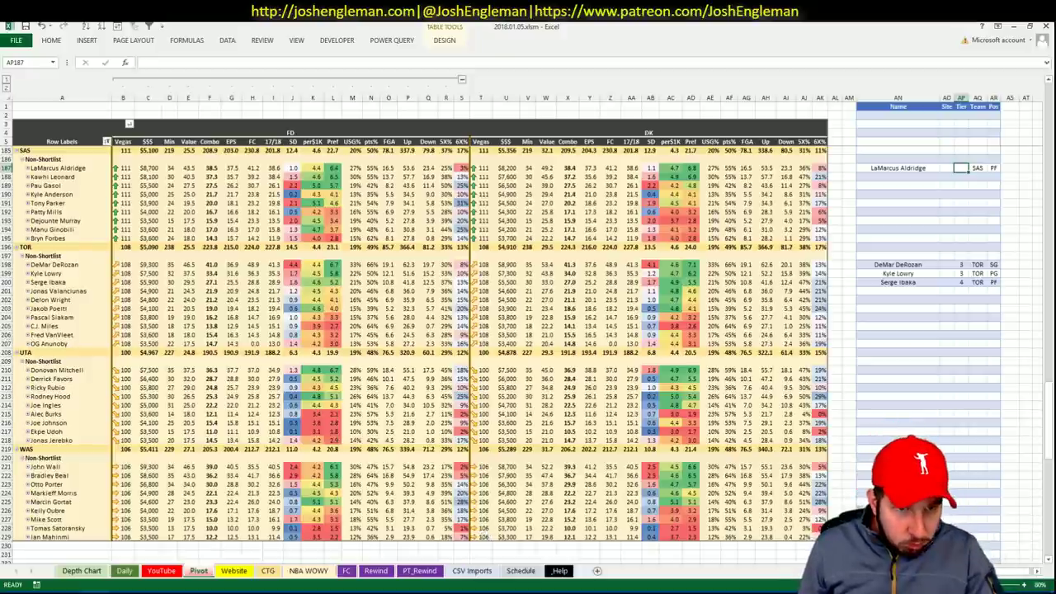
Step: Set LaMarcus Aldridge's tier to 2, add Kawhi Leonard as the following pick and select his tier cell
type("2")
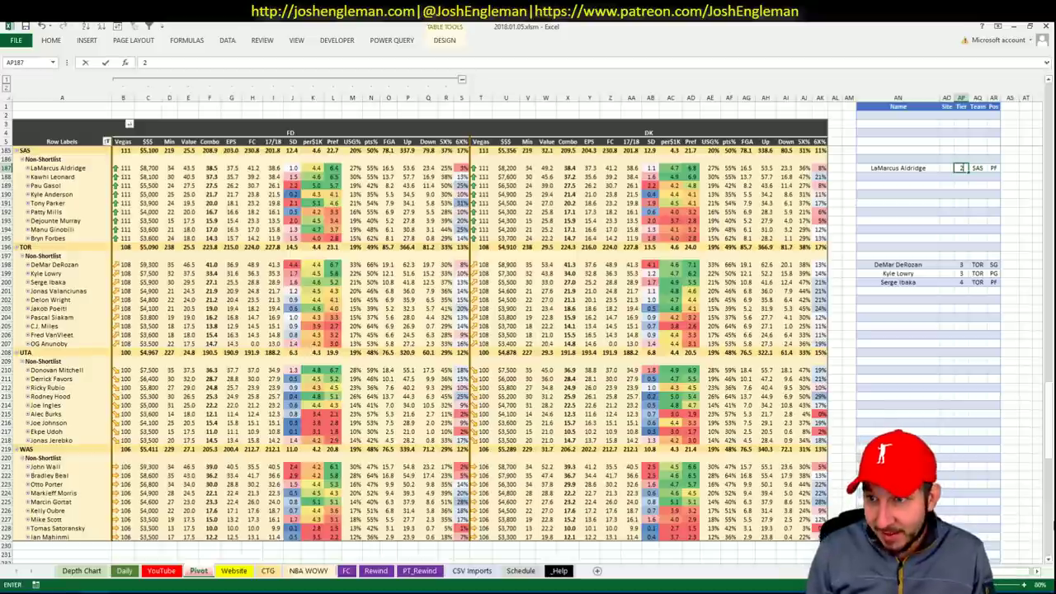
key("Return")
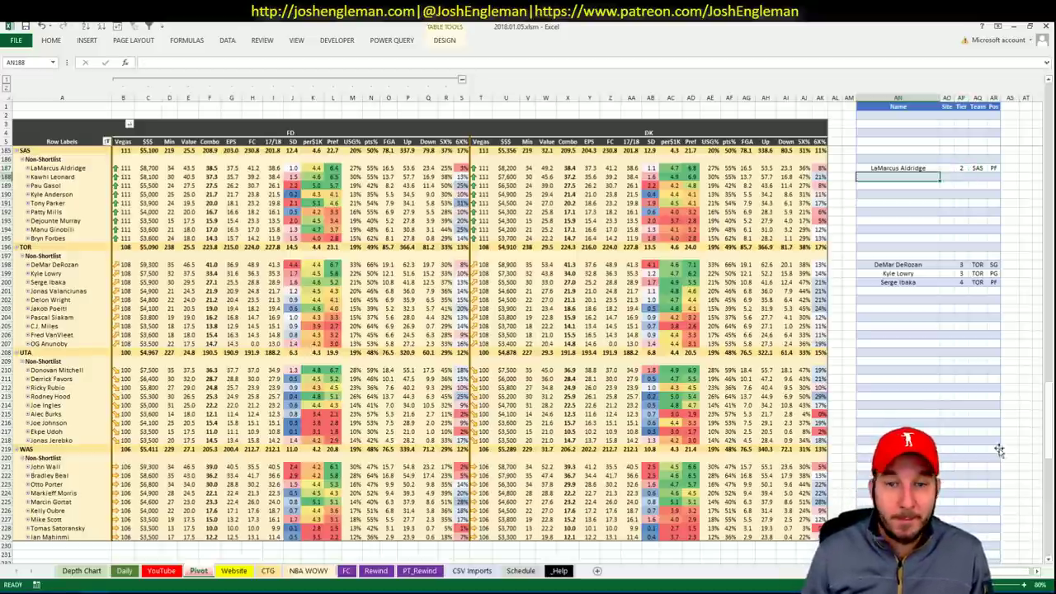
type("Karl-Anthony Towns")
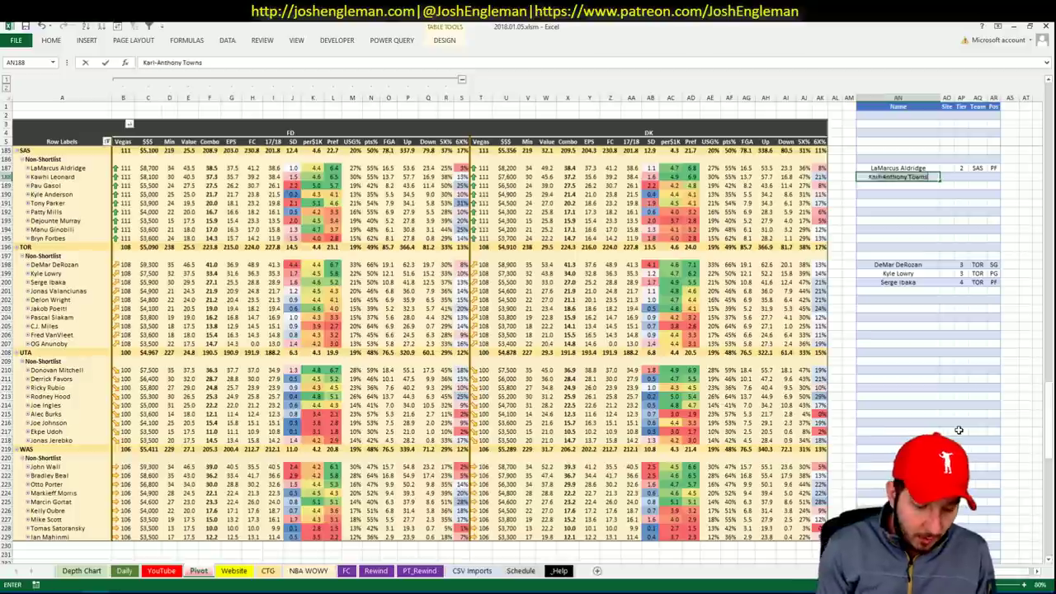
key("Escape")
type("Kawhi Leonard")
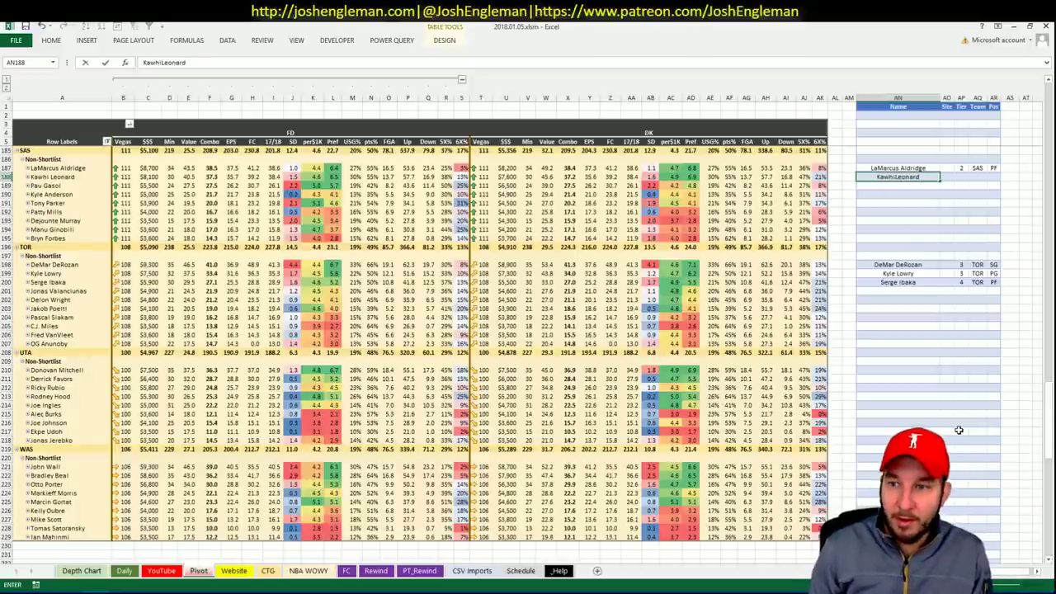
key("ctrl+Return")
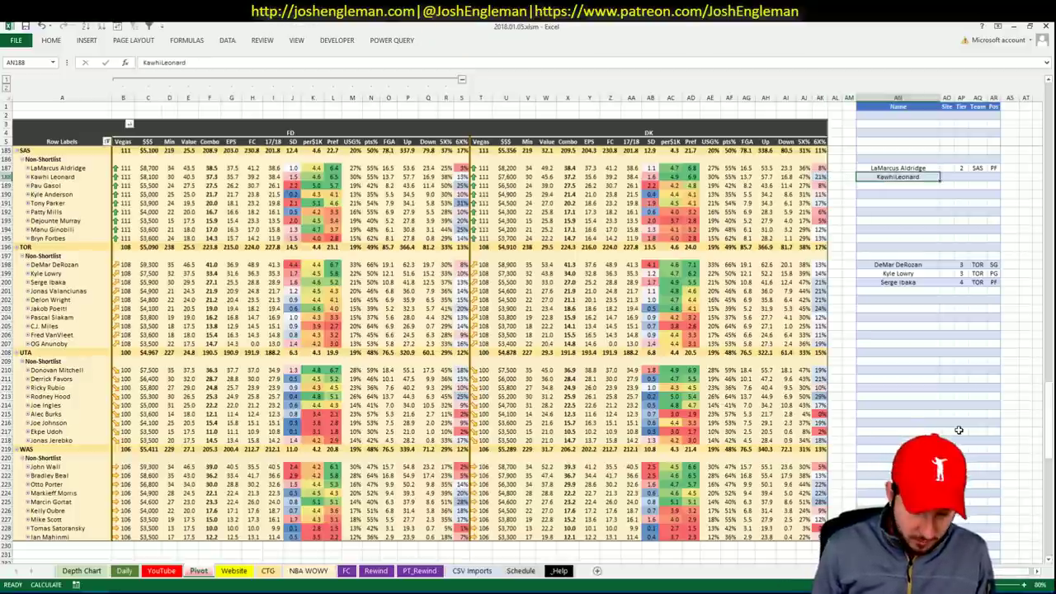
type("Kawhi Leonar")
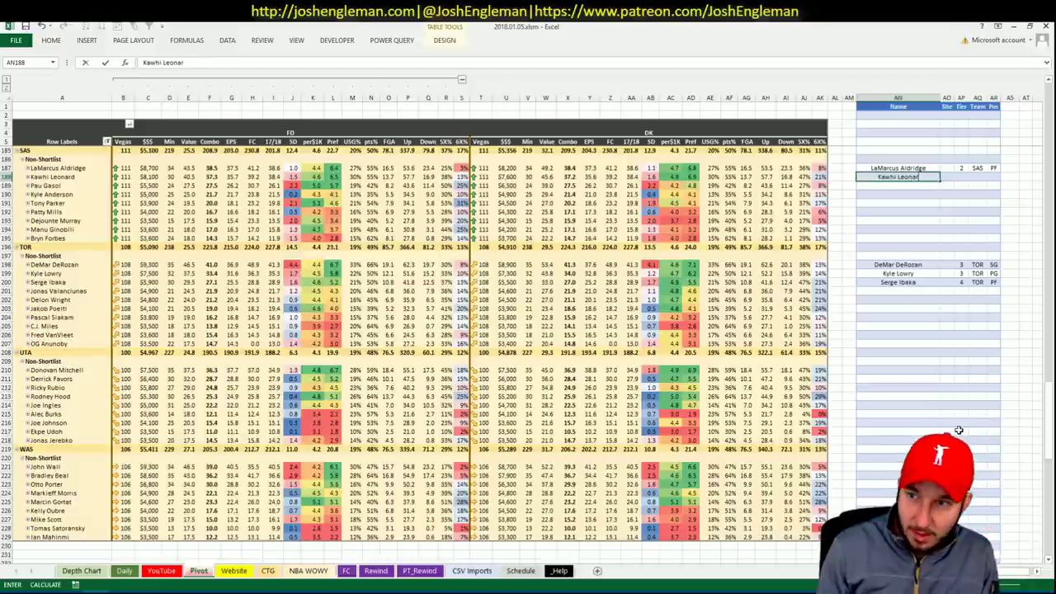
type("d")
key("ctrl+Return")
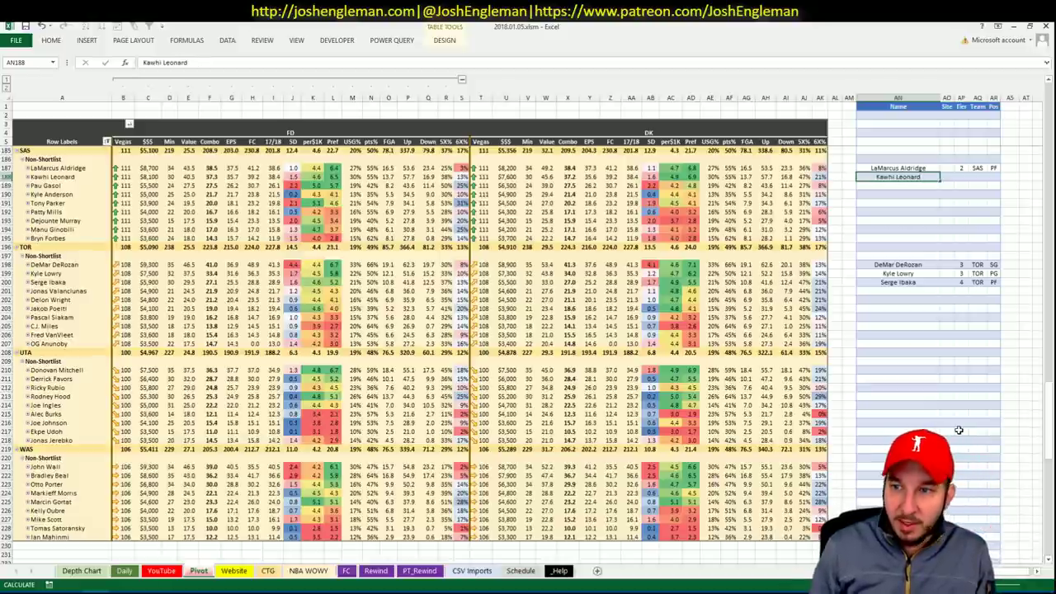
key("Right")
key("Right")
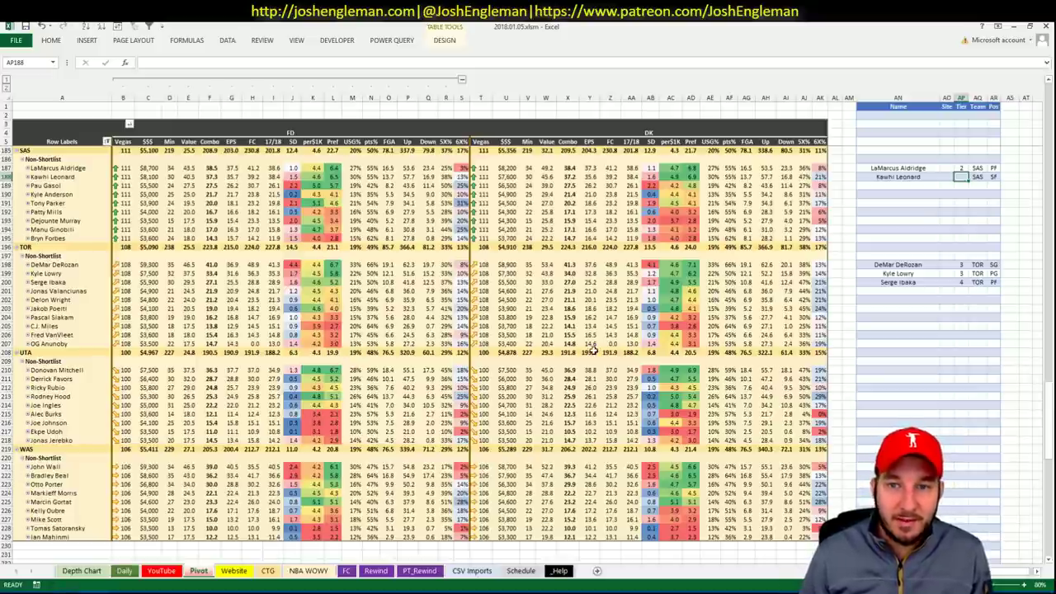
Step: Check Kawhi Leonard's recent minutes on the YouTube sheet and set his tier to 2 on the Pivot sheet
left_click(163, 570)
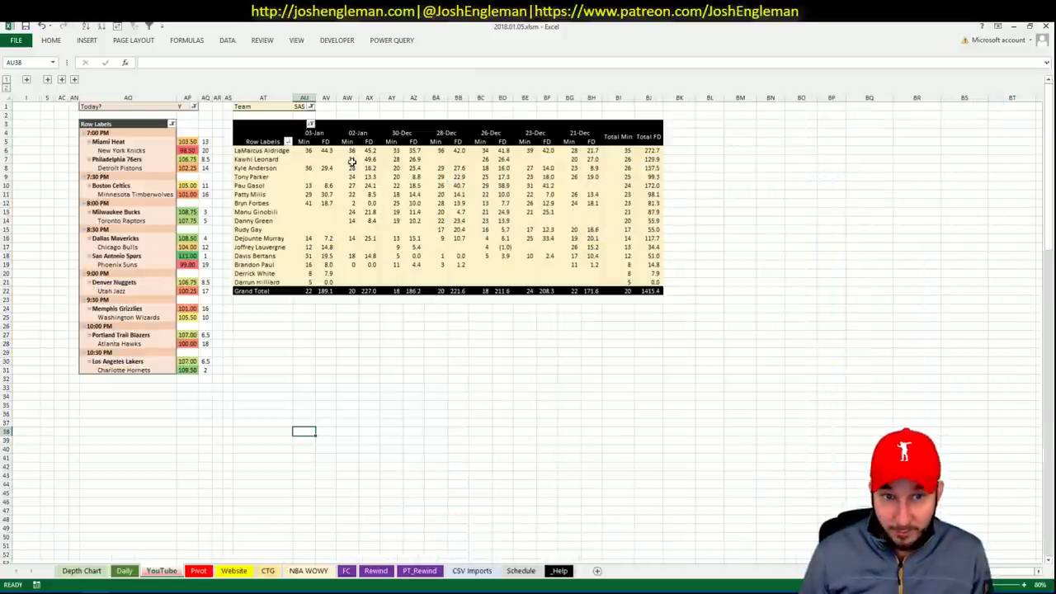
left_click(196, 571)
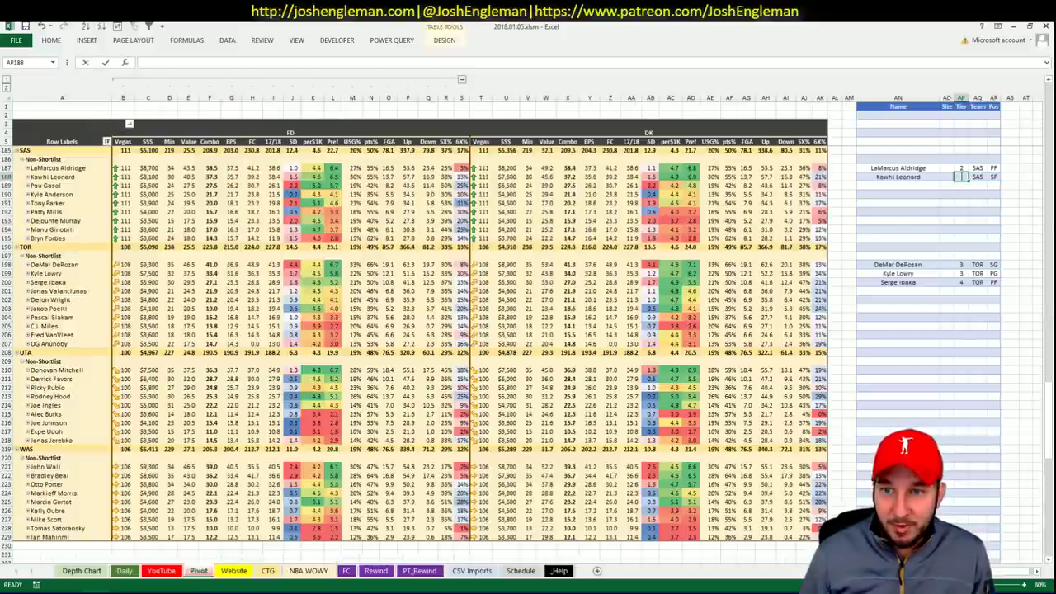
type("2")
key("Return")
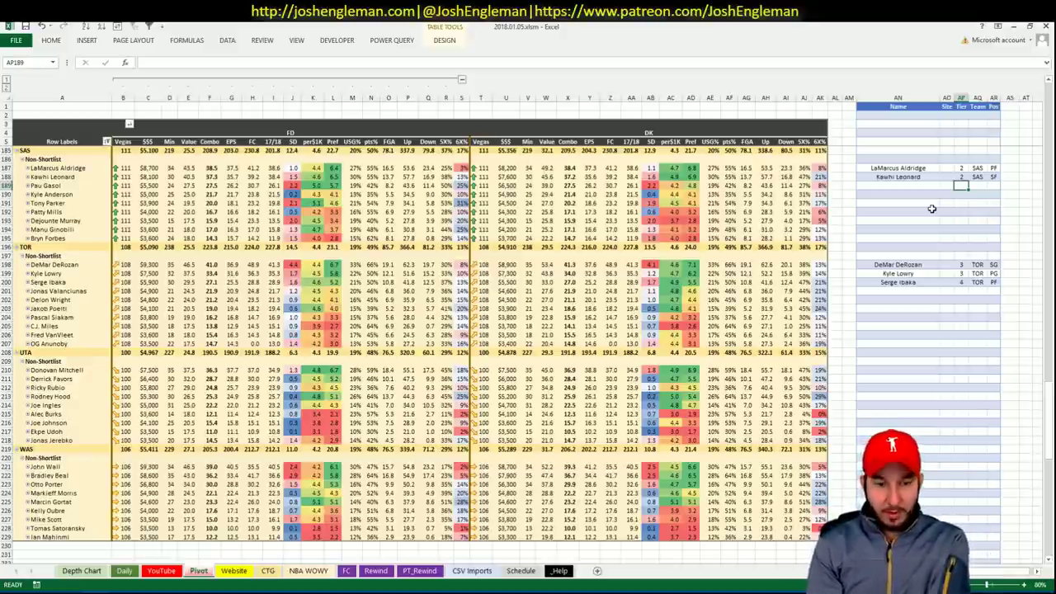
Step: Review the Spurs' rates with and without Kawhi Leonard on nbawowy and the NBA WOWY sheet, and return to the Pivot sheet
key("alt+Tab")
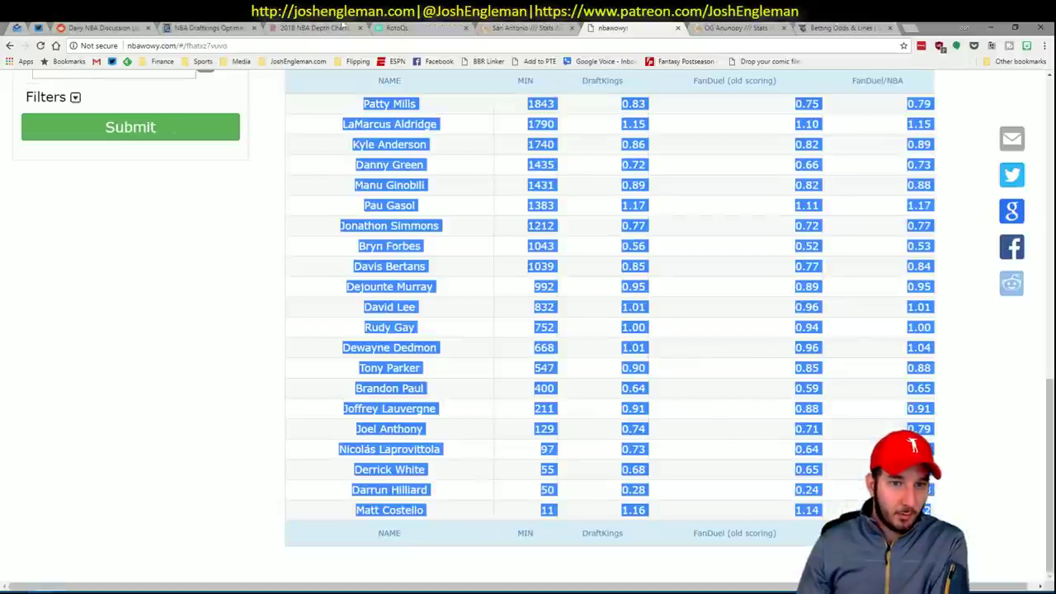
scroll(246, 363, "up", 5)
key("alt+Tab")
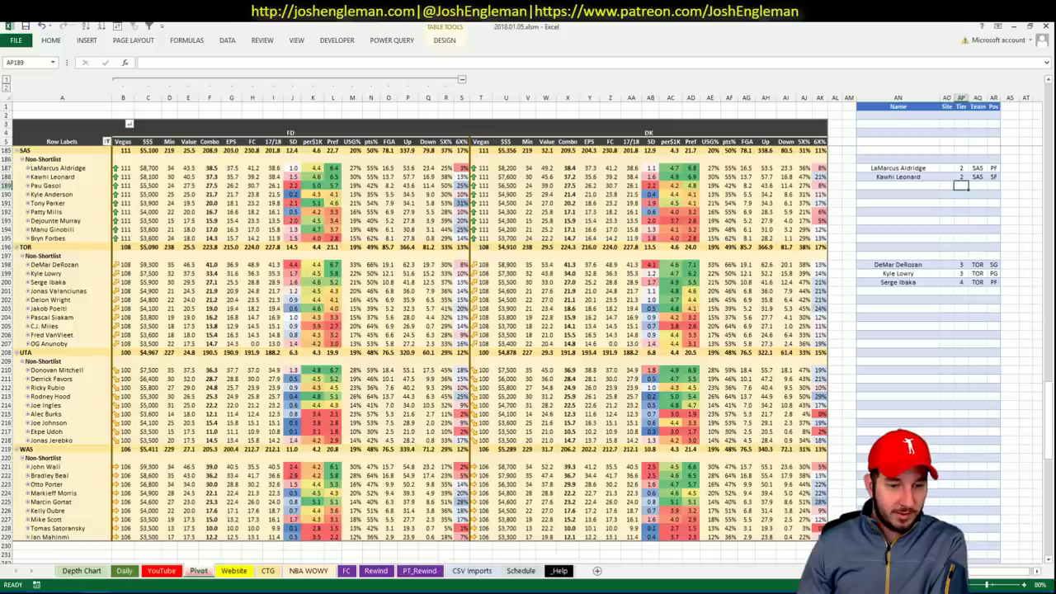
left_click(307, 570)
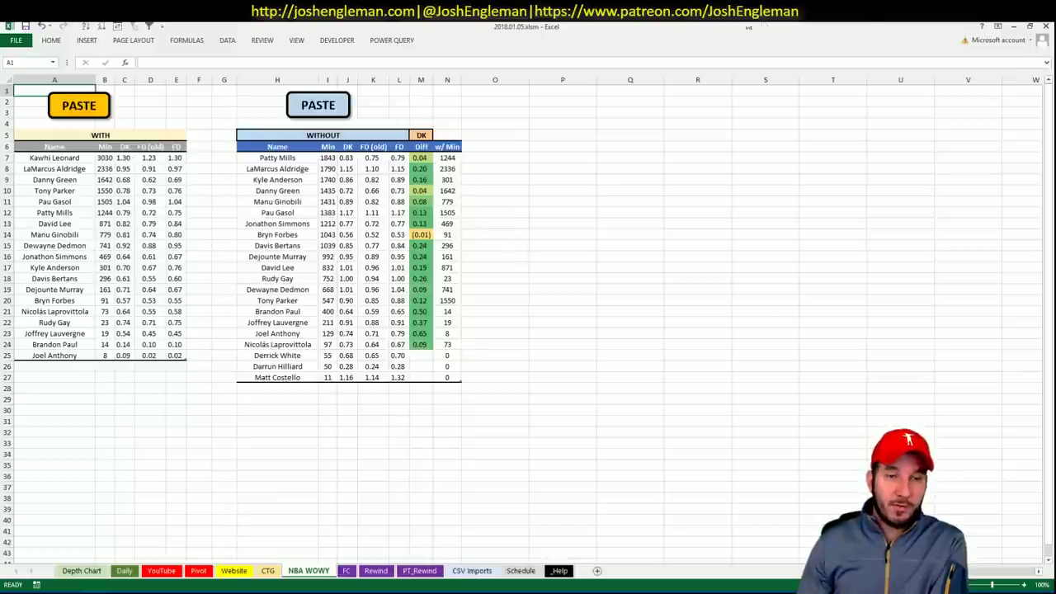
left_click(1014, 27)
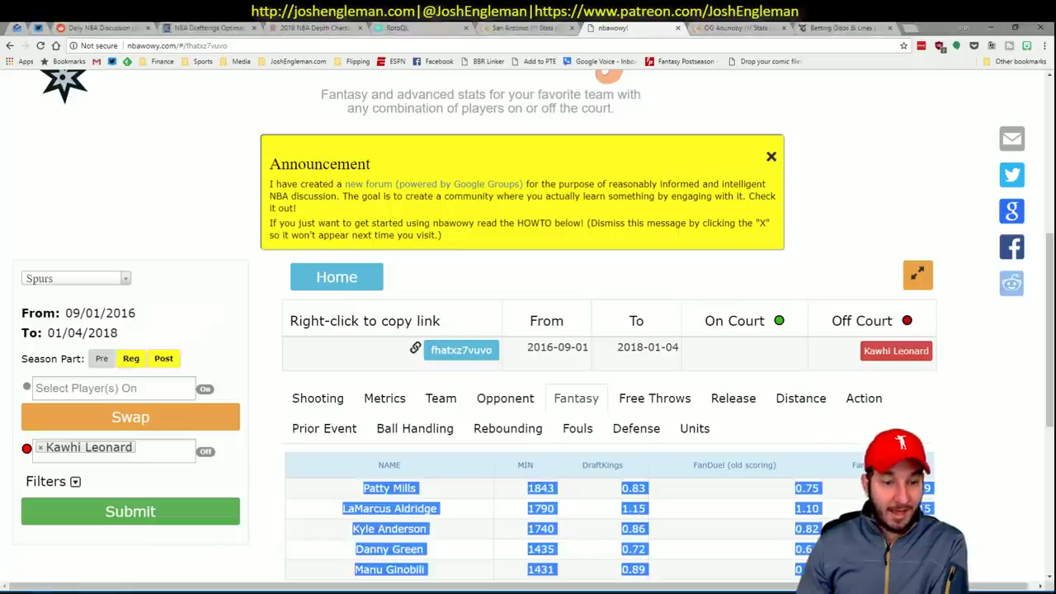
key("alt+Tab")
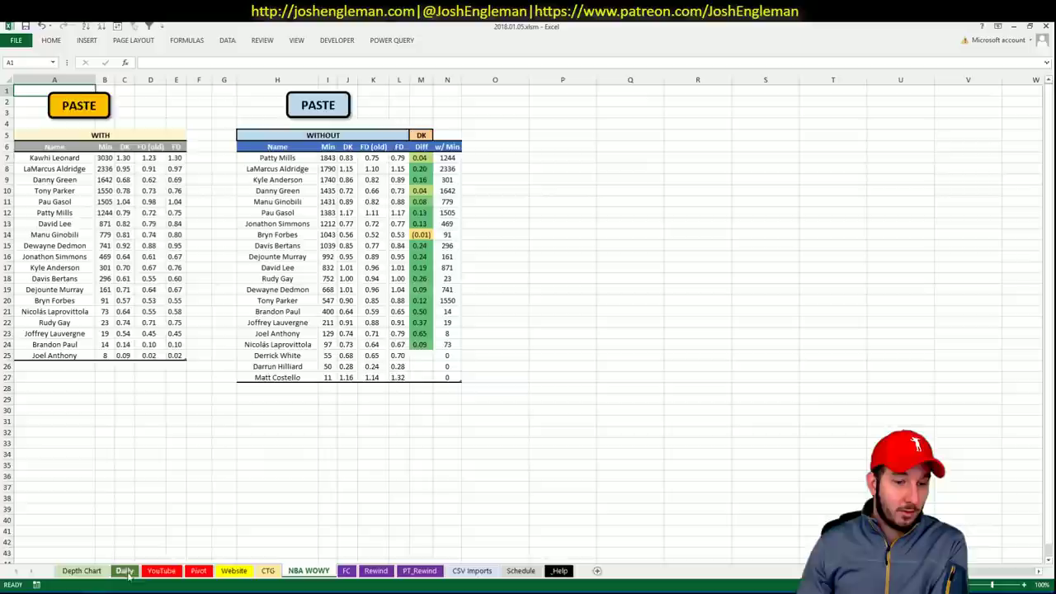
left_click(198, 571)
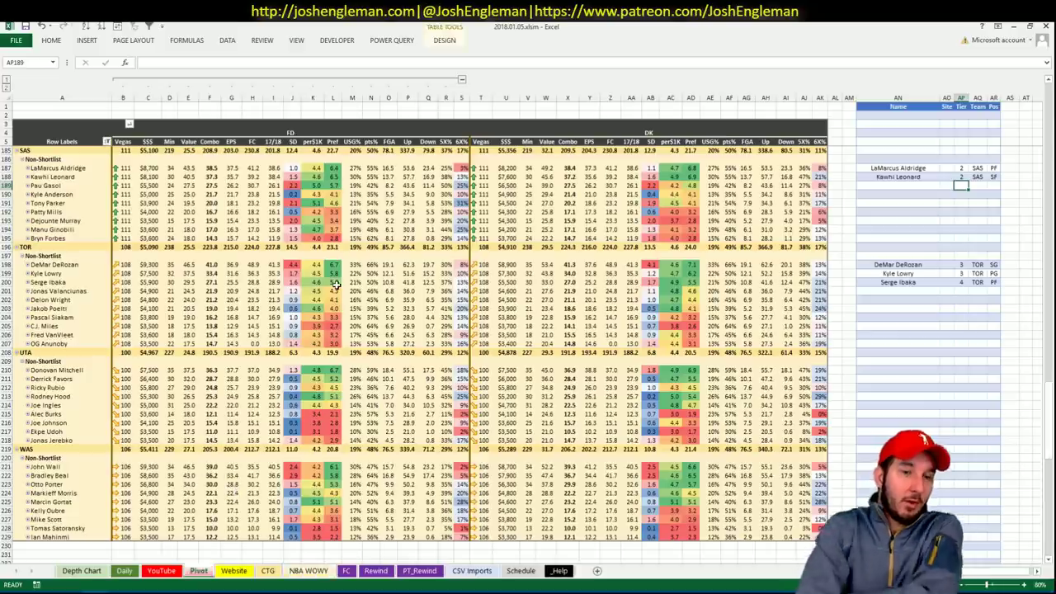
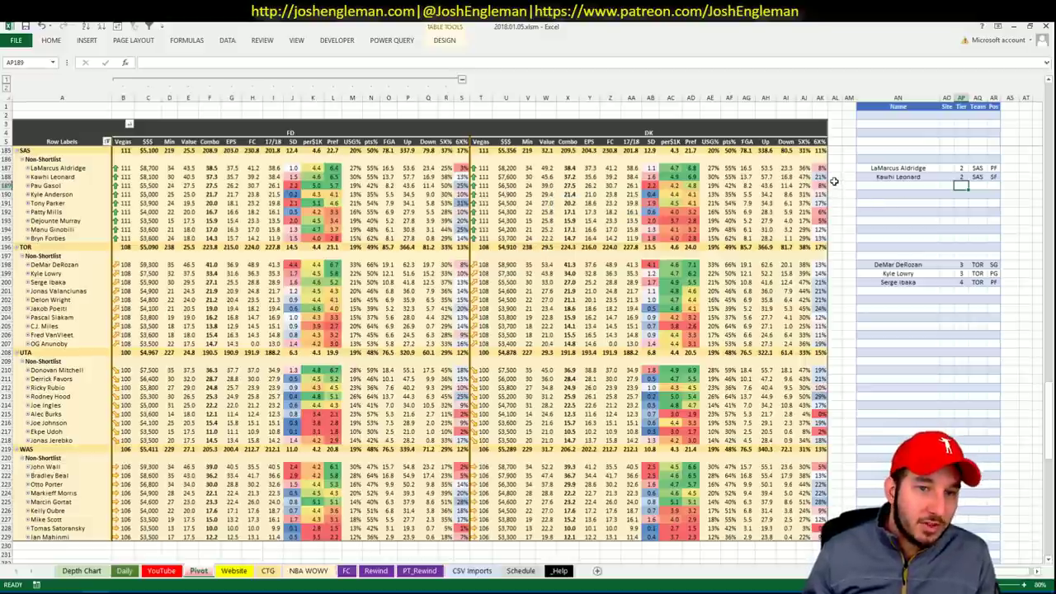
Step: Check Pau Gasol's recent Spurs minutes on the YouTube sheet and return to the Pivot sheet
left_click(198, 571)
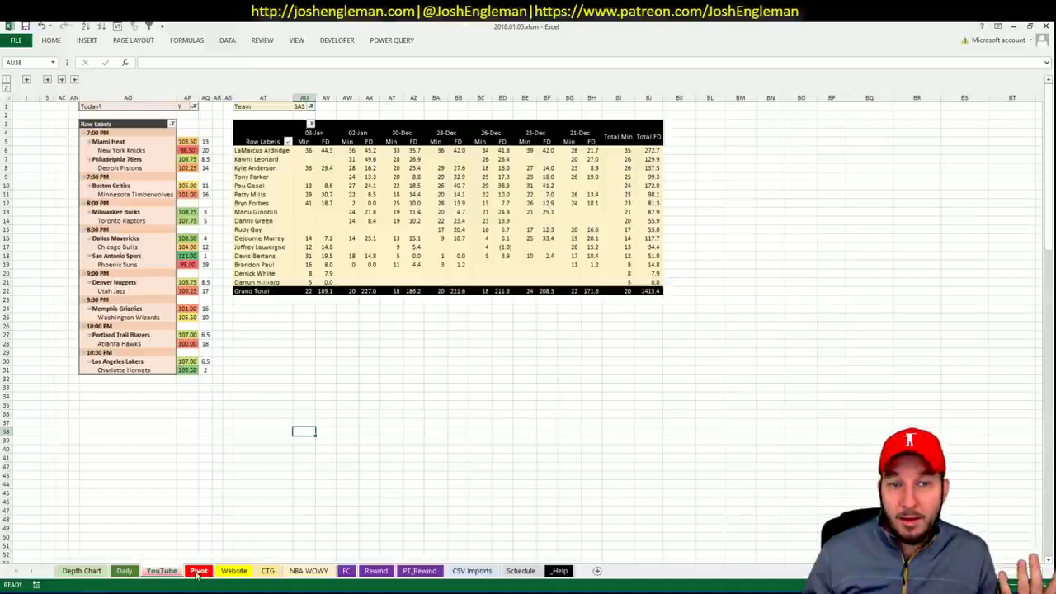
left_click(303, 186)
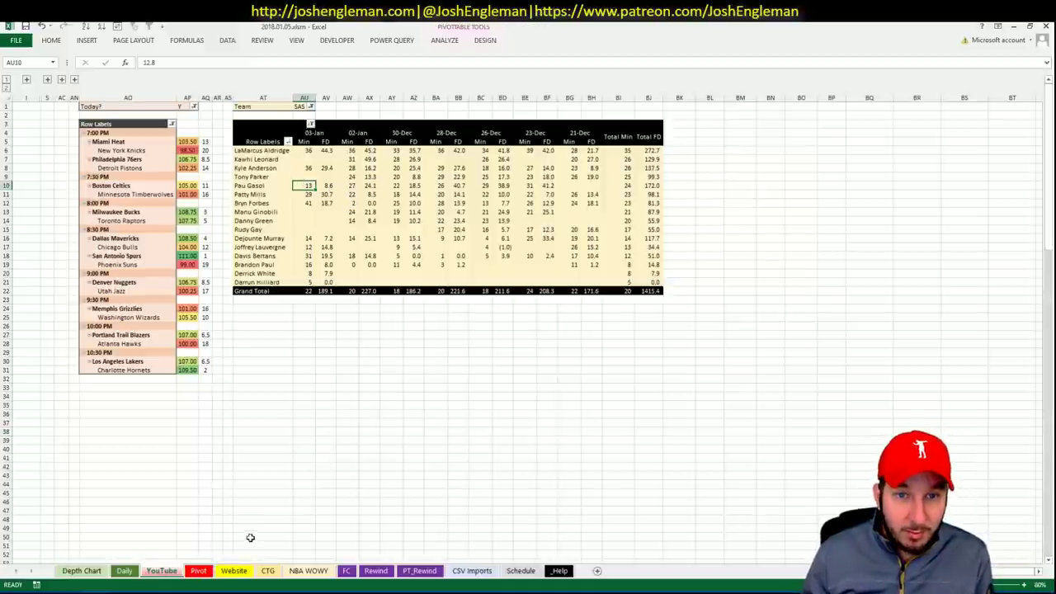
left_click(164, 571)
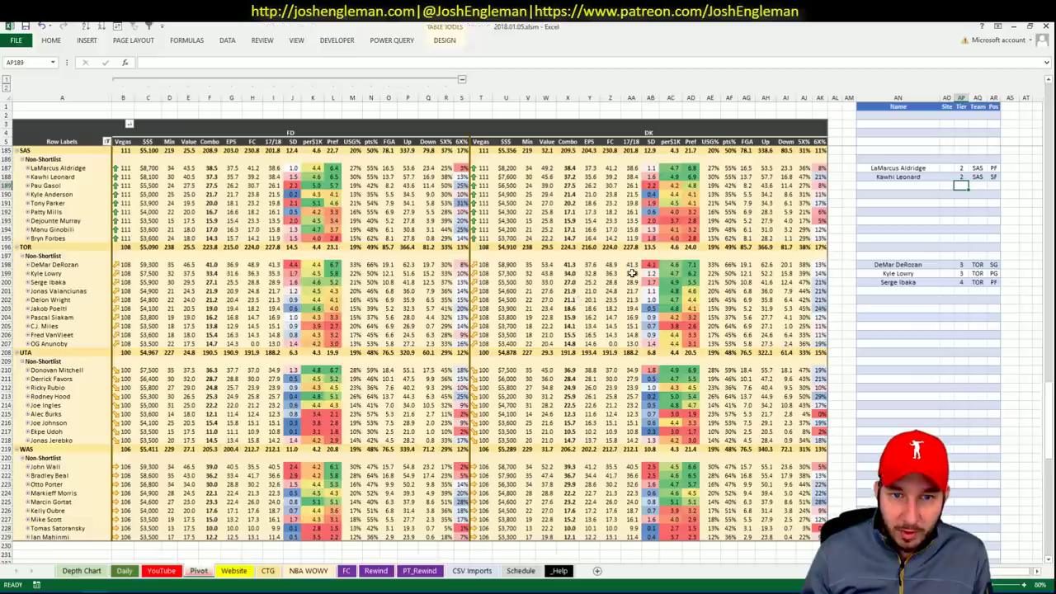
Step: Add Paul Gasol below Kawhi Leonard in the pick list with site FD and tier 3
left_click(900, 187)
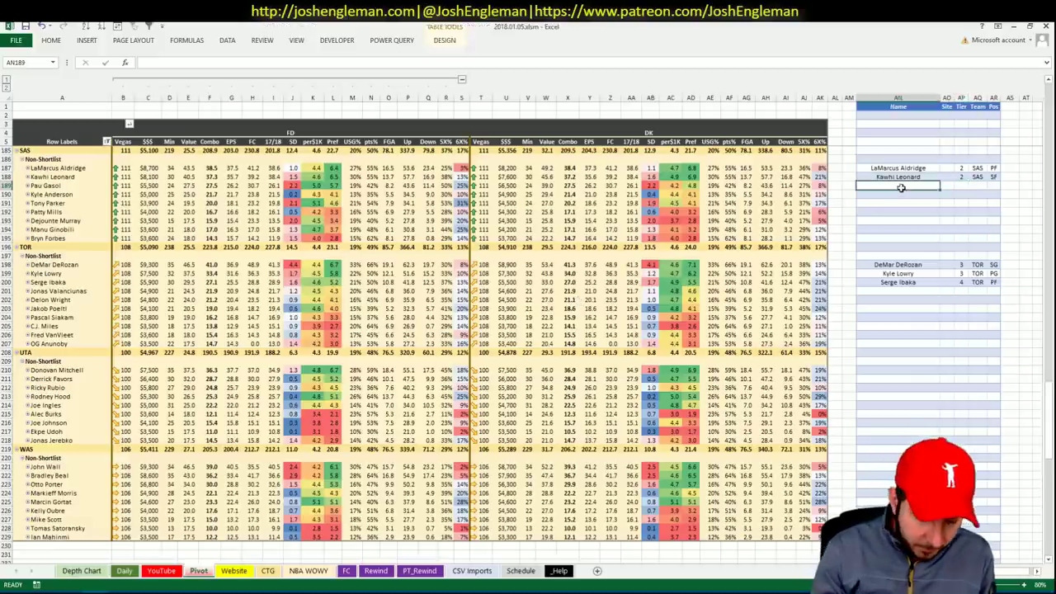
type("Paul Gasol")
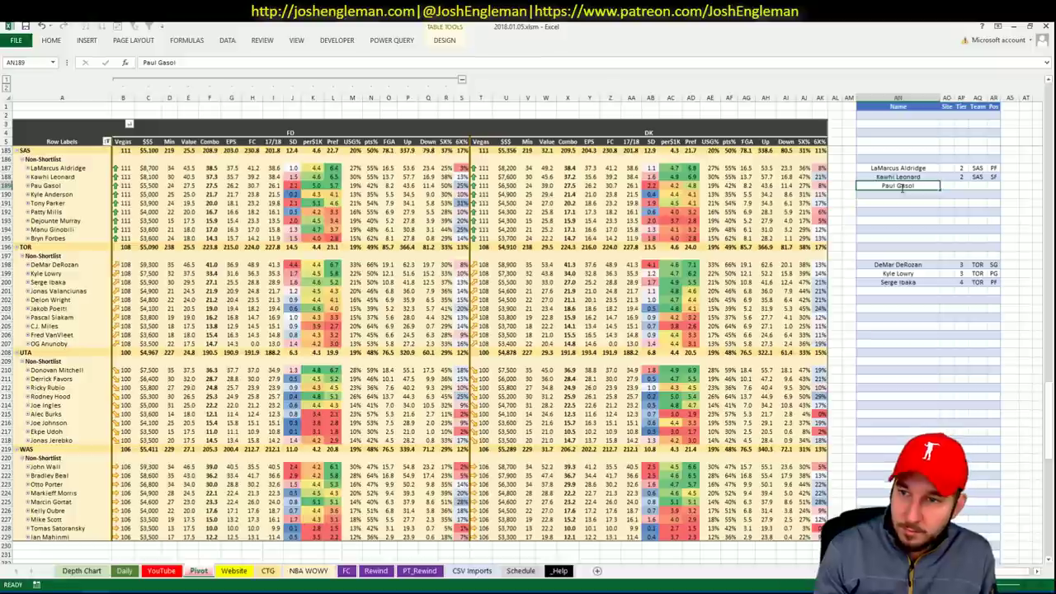
key("Tab")
type("FD")
key("Tab")
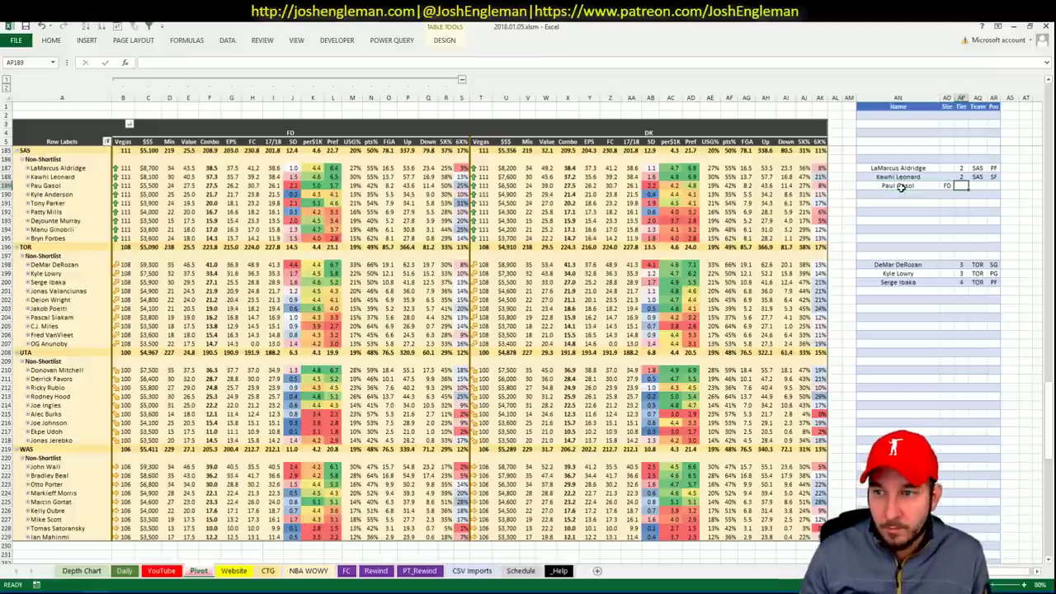
type("3")
key("Return")
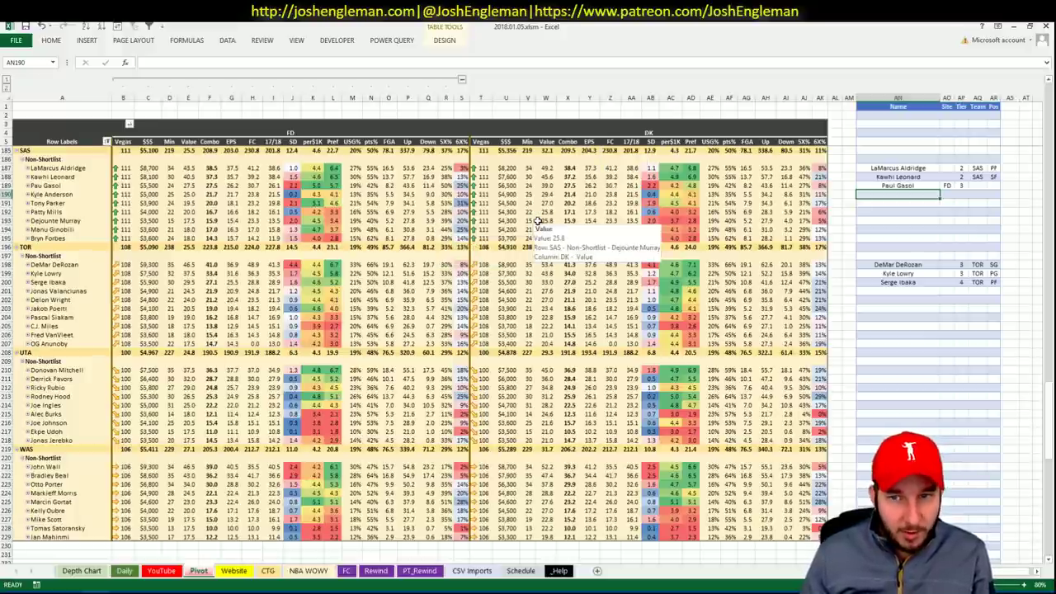
Step: Add Tony Parker below Paul Gasol in the pick list with site FD and tier 3
type("Tony Par")
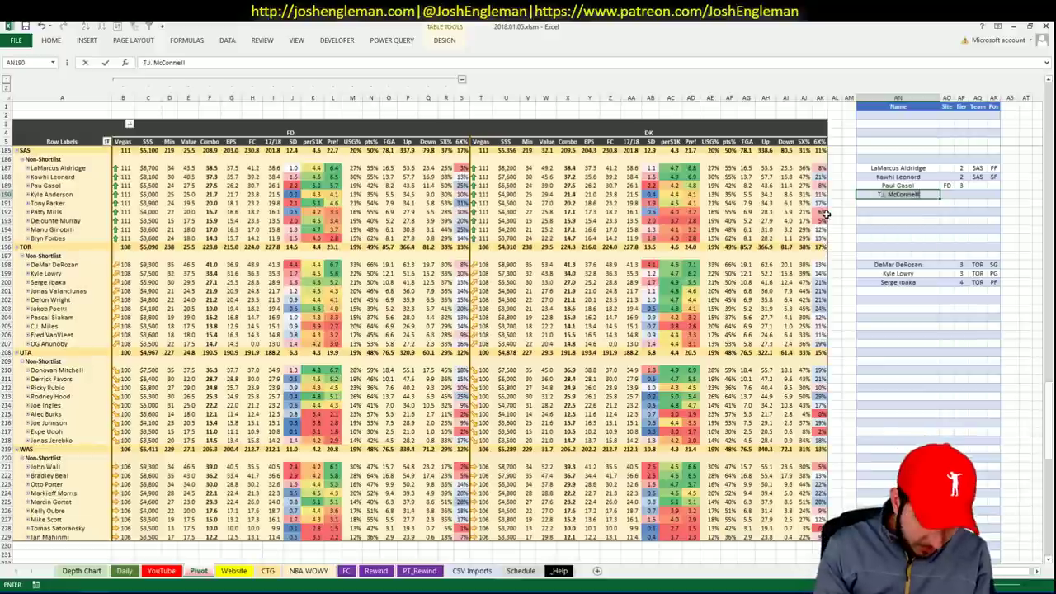
type("kerso")
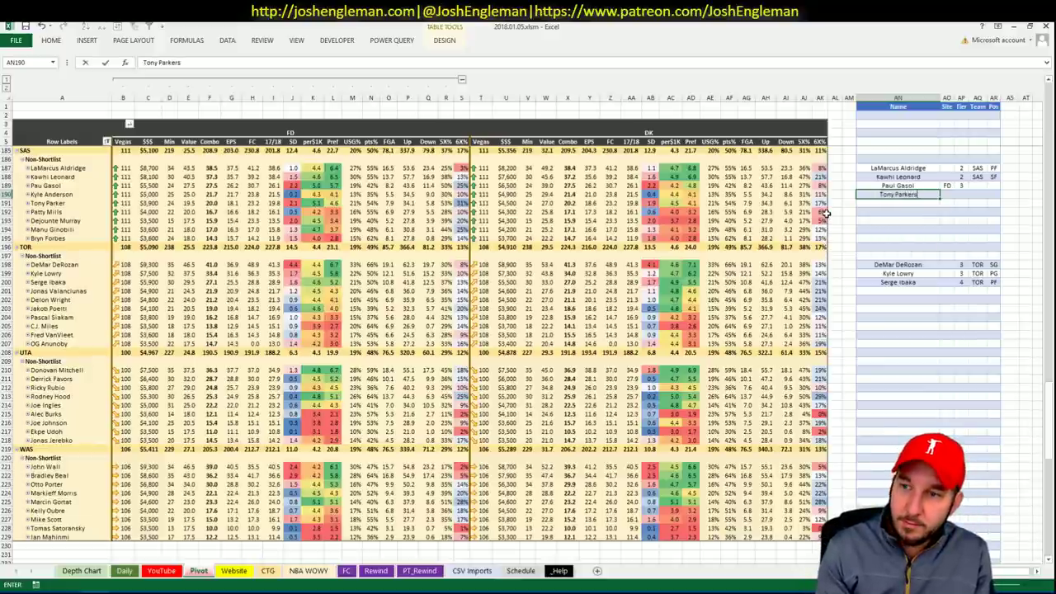
key("BackSpace")
key("BackSpace")
key("Tab")
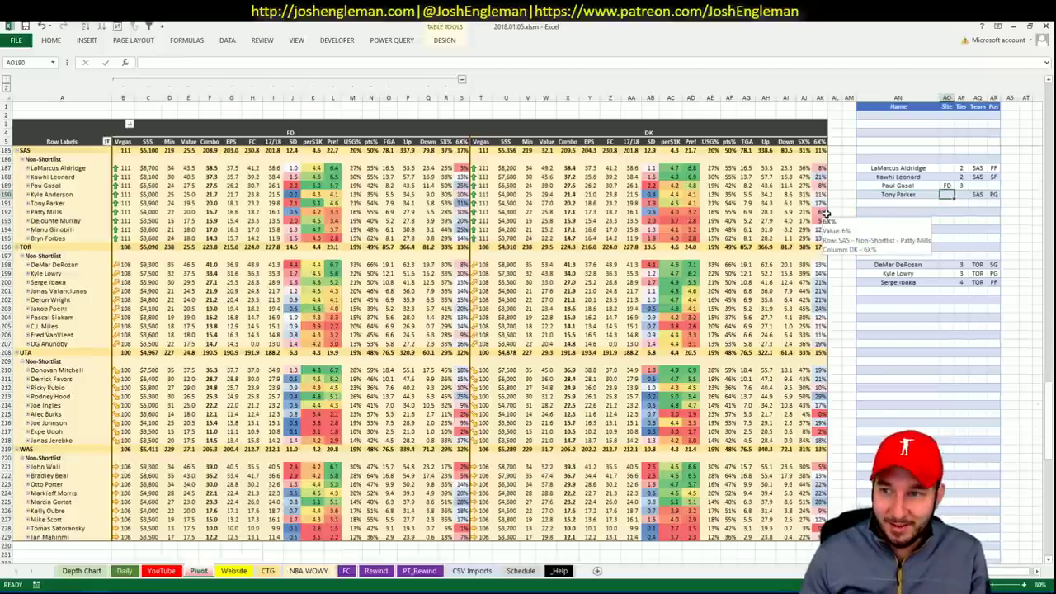
type("FD")
key("Return")
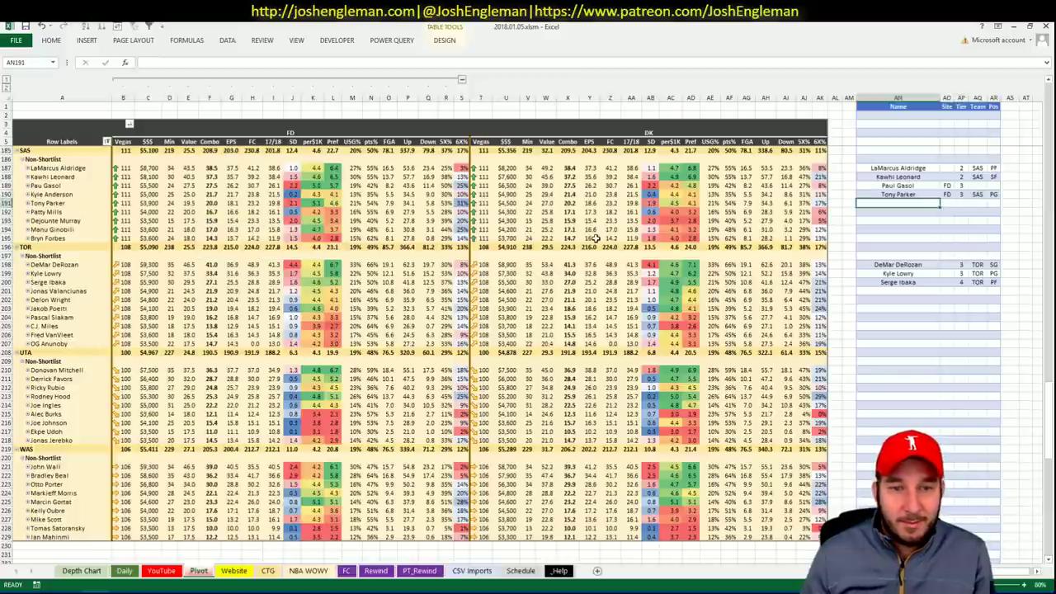
Step: Look over the SAS and PHO rows on the Pivot sheet and set the opponent to SAS on the CTG sheet
left_click(234, 194)
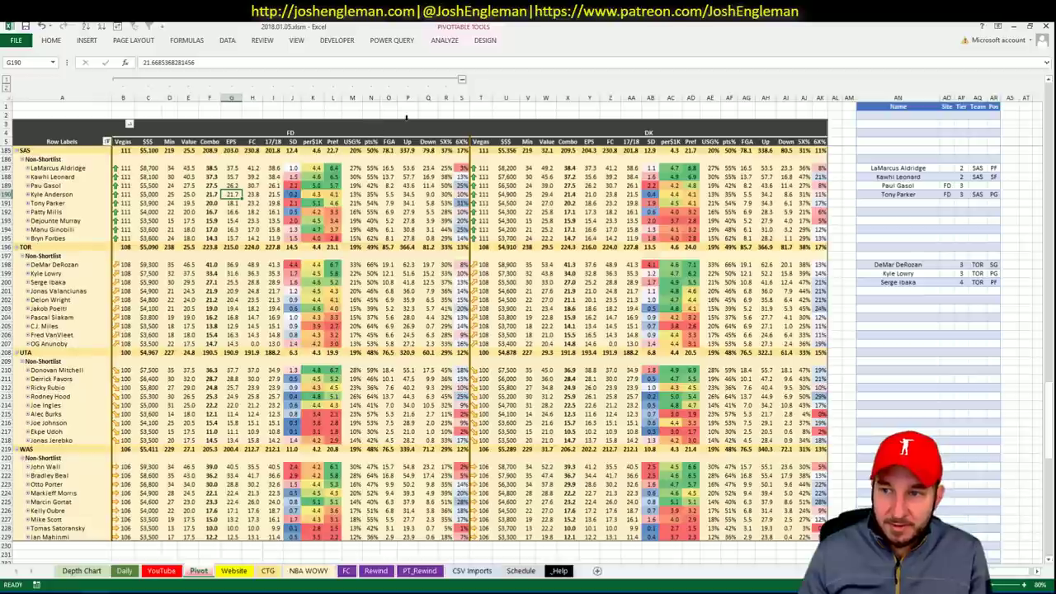
left_click(446, 257)
scroll(445, 258, "up", 12)
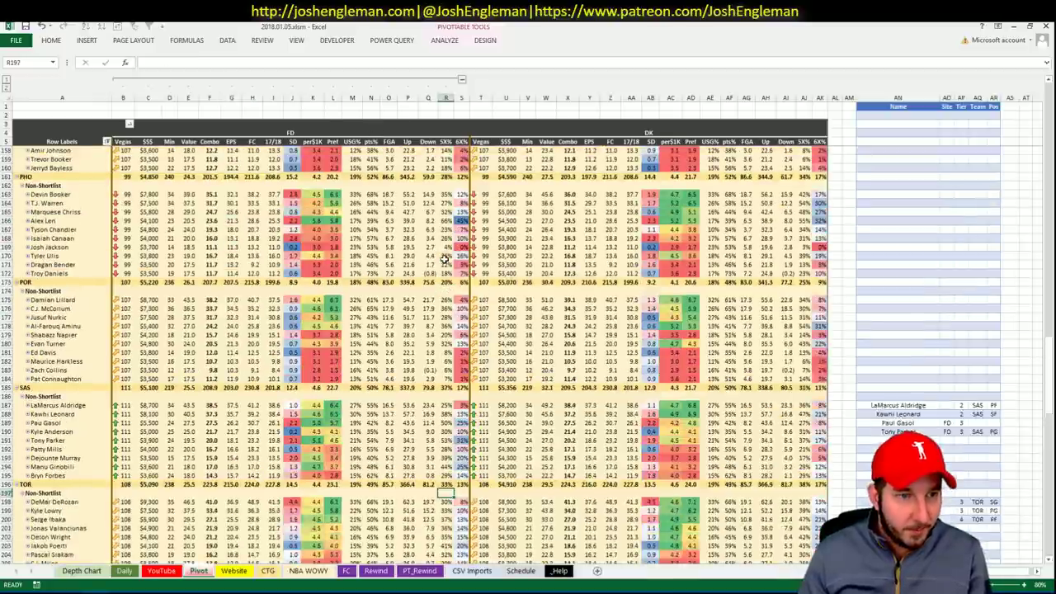
scroll(444, 259, "down", 4)
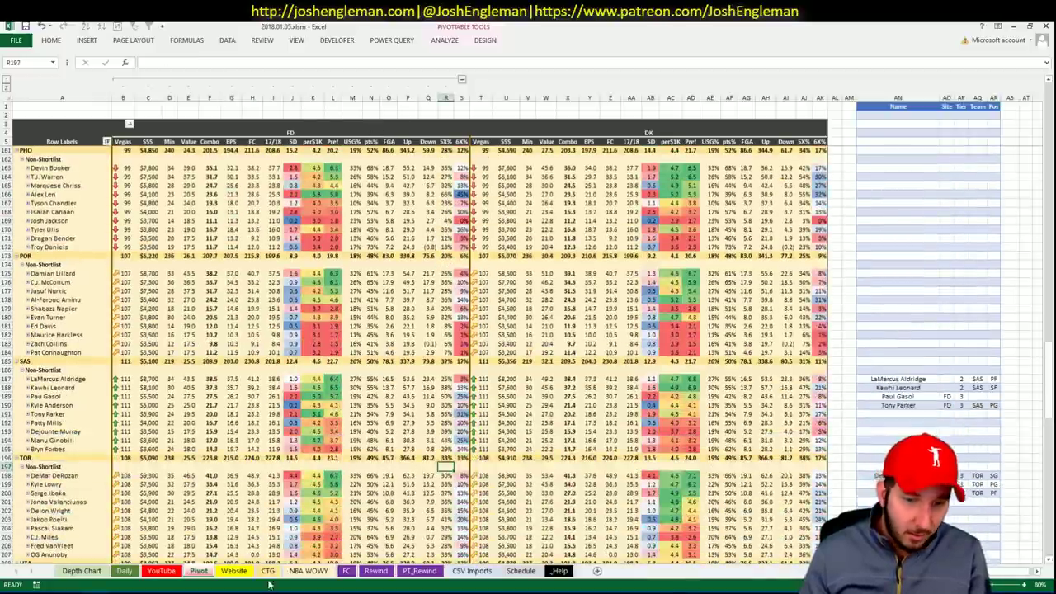
key("ctrl+Page_Down")
key("ctrl+Page_Down")
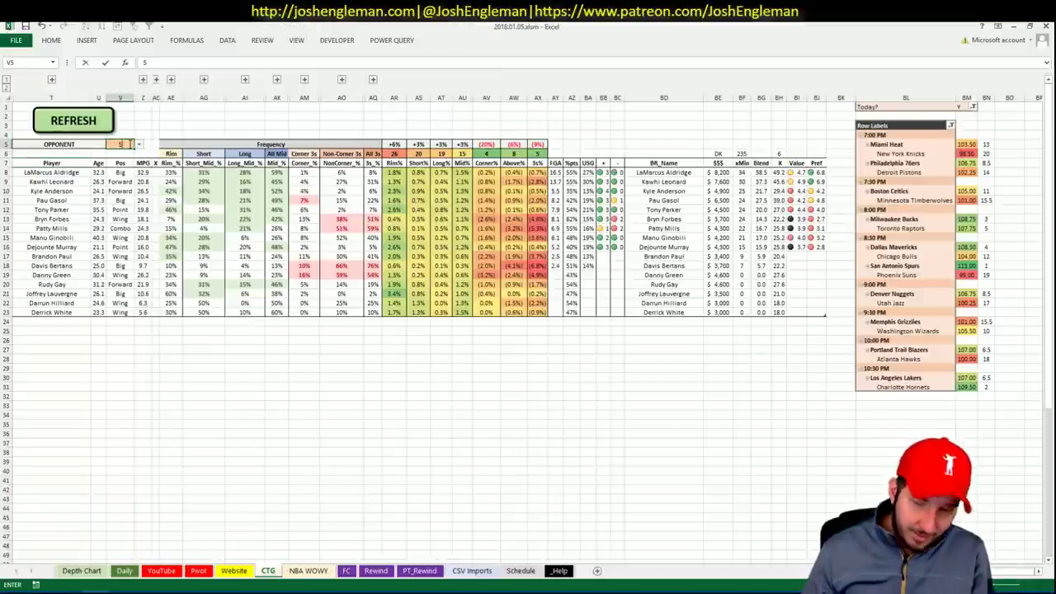
type("SAS")
key("Tab")
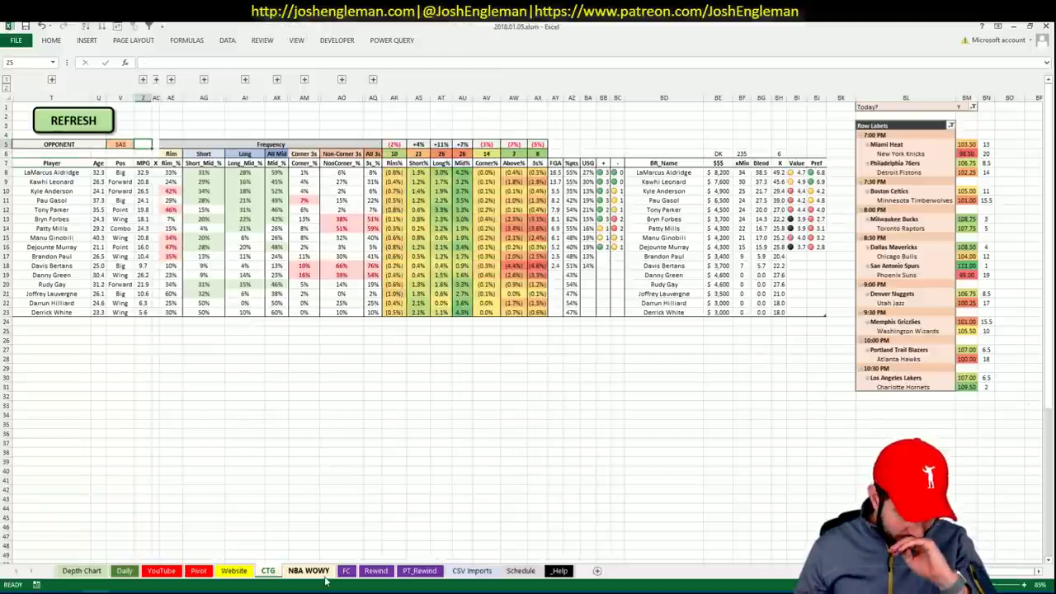
Step: Switch to the browser and open the Phoenix Suns team page on Cleaning the Glass
left_click(284, 360)
key("alt+Tab")
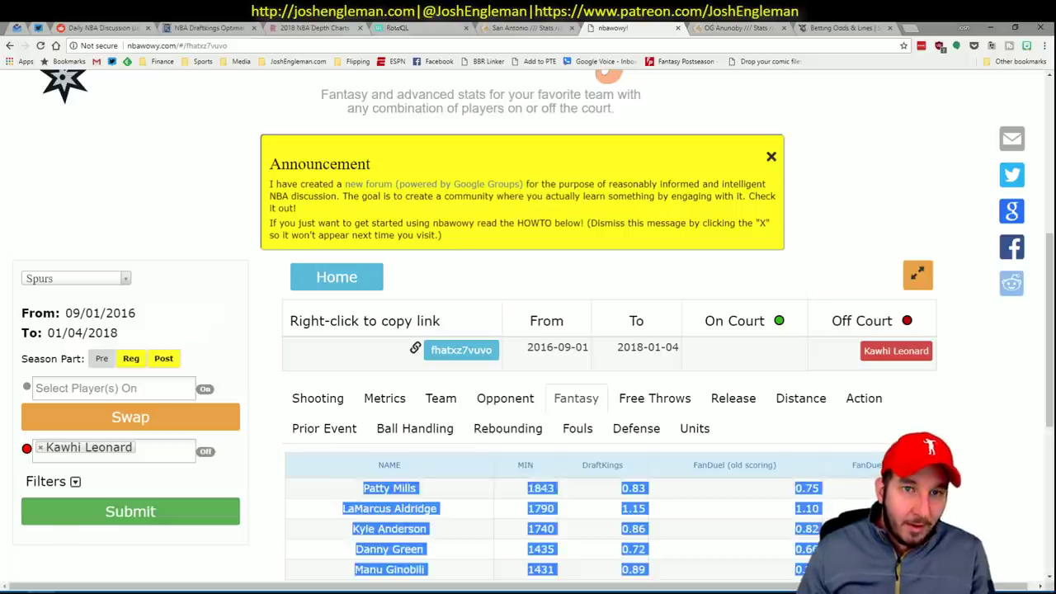
left_click(547, 26)
left_click(278, 109)
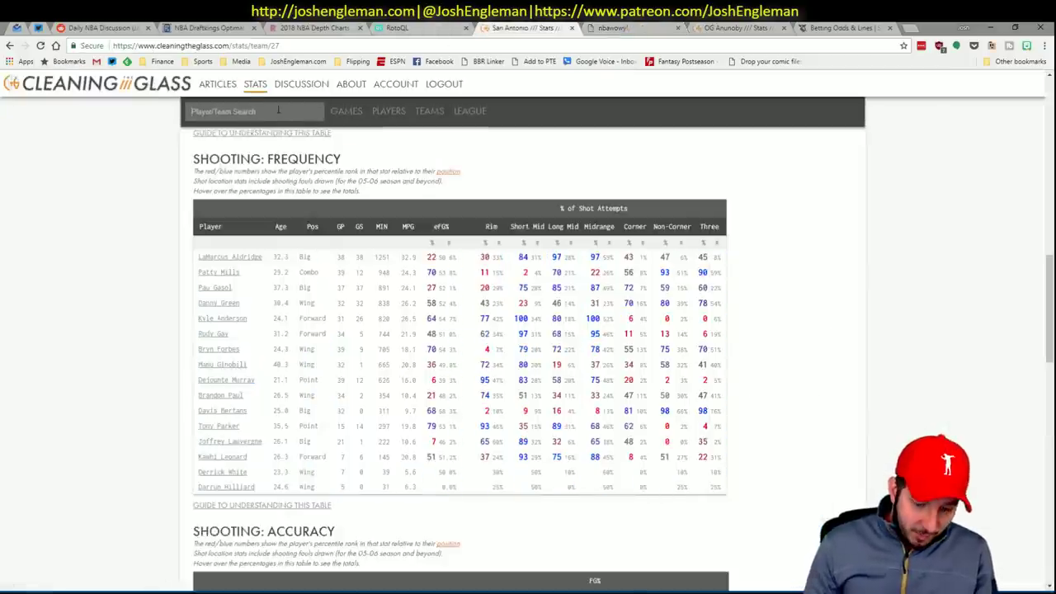
type("sun")
key("Down")
key("Down")
key("Down")
key("Down")
key("Down")
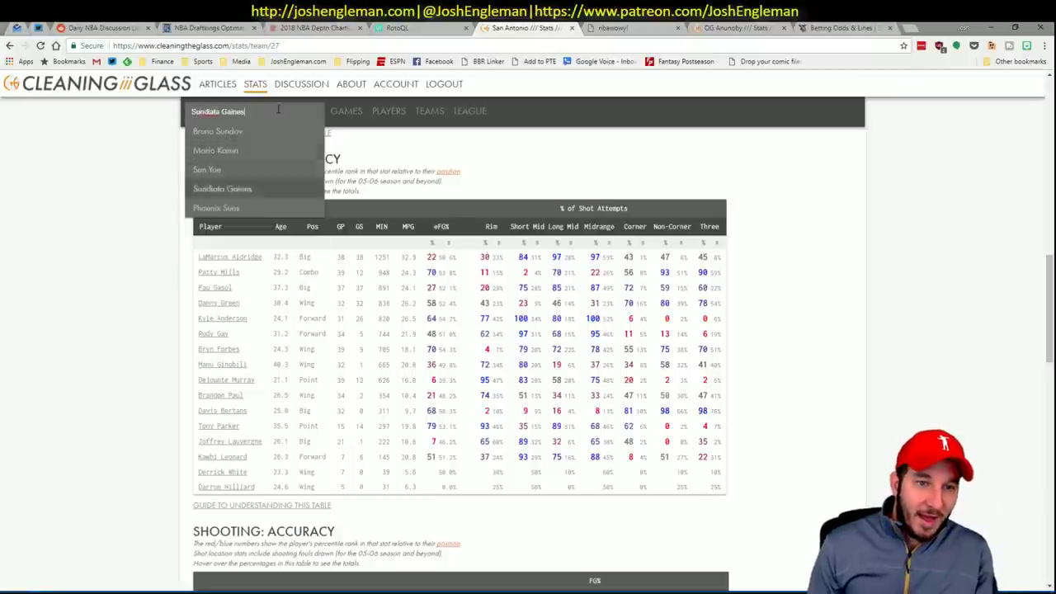
key("Return")
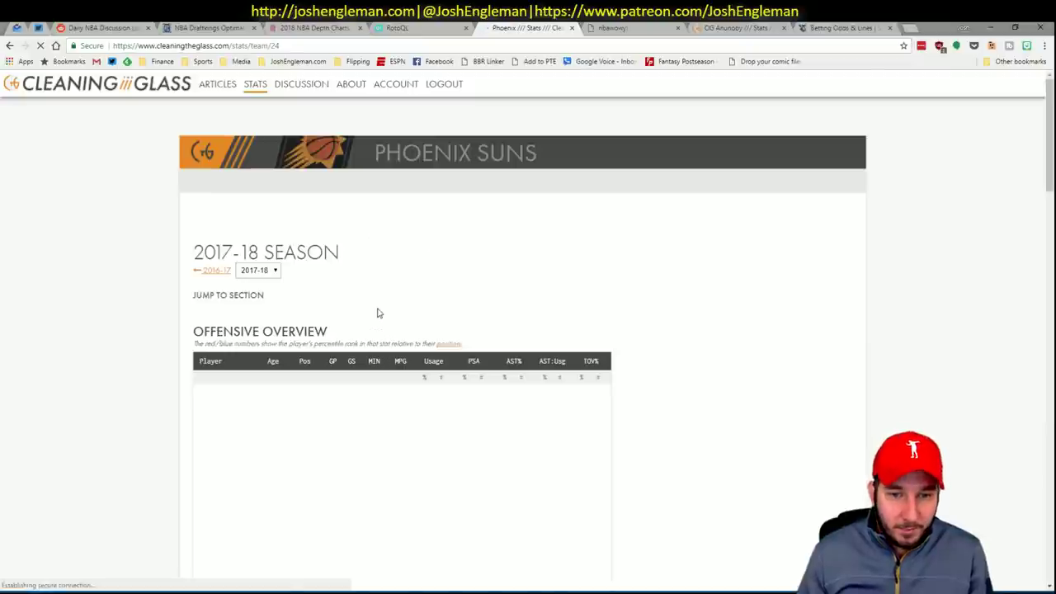
Step: Copy the Suns' Shooting: Frequency player table and load it into the CTG sheet in Excel
scroll(370, 325, "down", 10)
left_click_drag(730, 477, 198, 264)
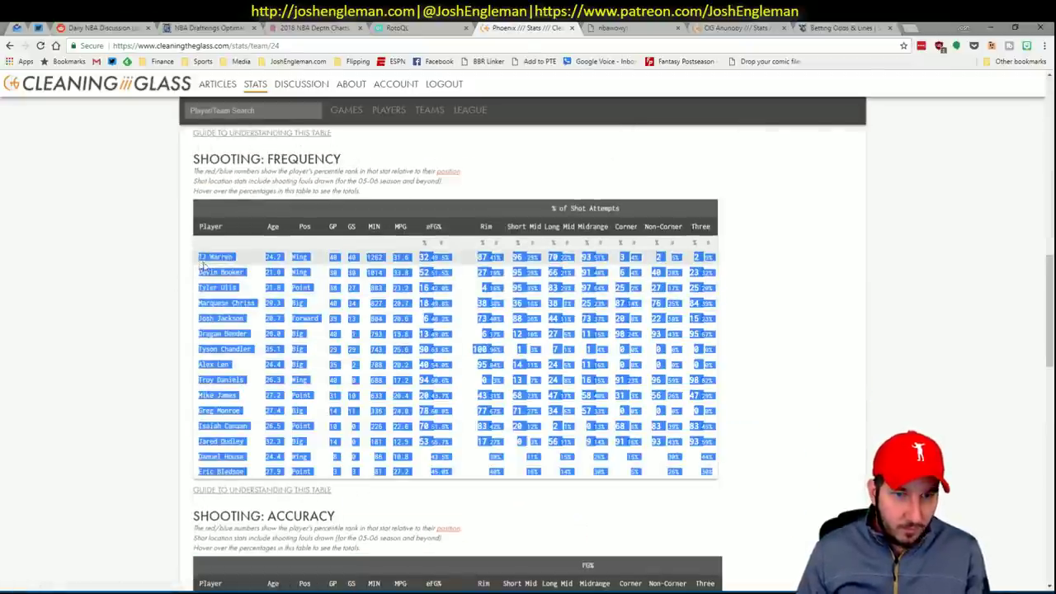
key("alt+Tab")
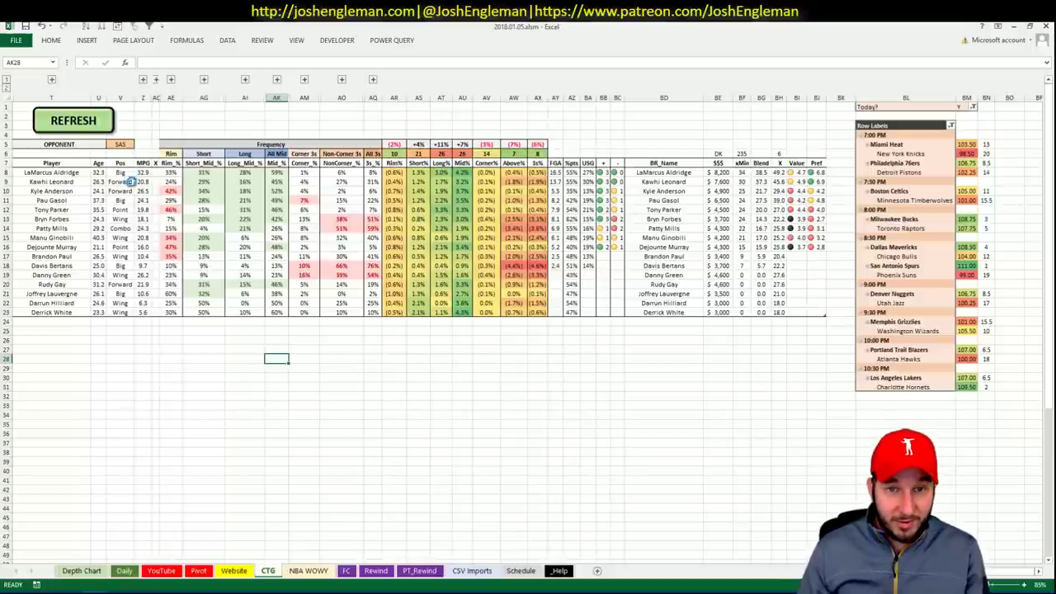
key("ctrl+r")
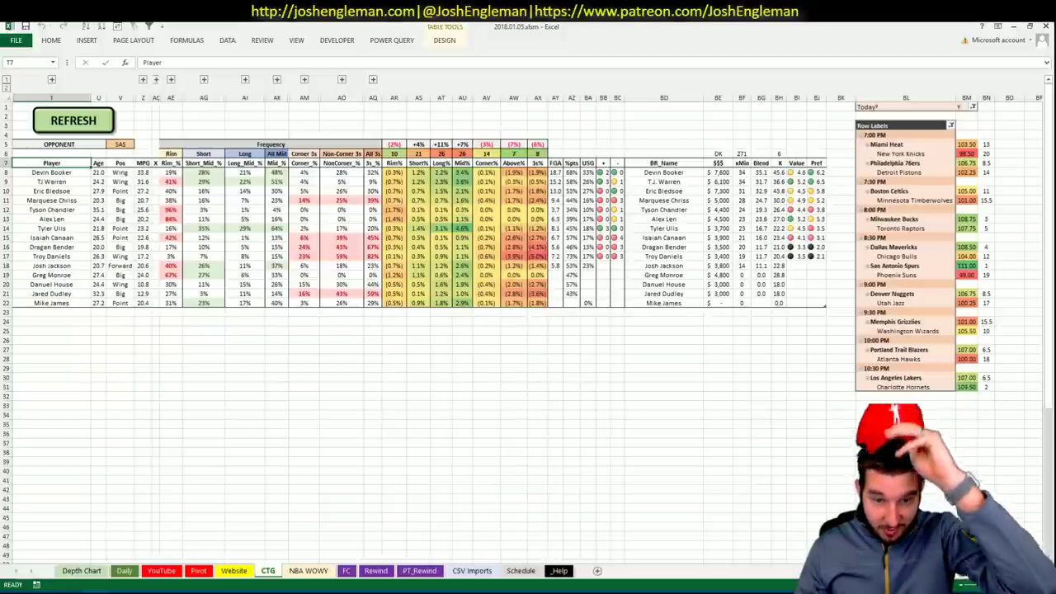
Step: Set the Team filter of the recent-minutes pivot on the YouTube sheet to PHO
left_click(198, 574)
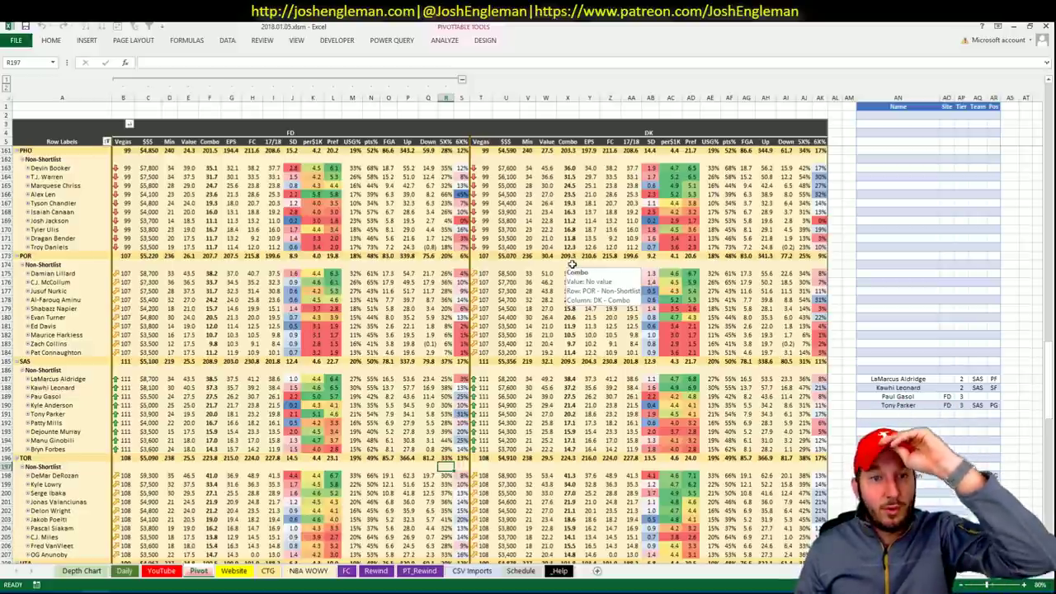
left_click(165, 573)
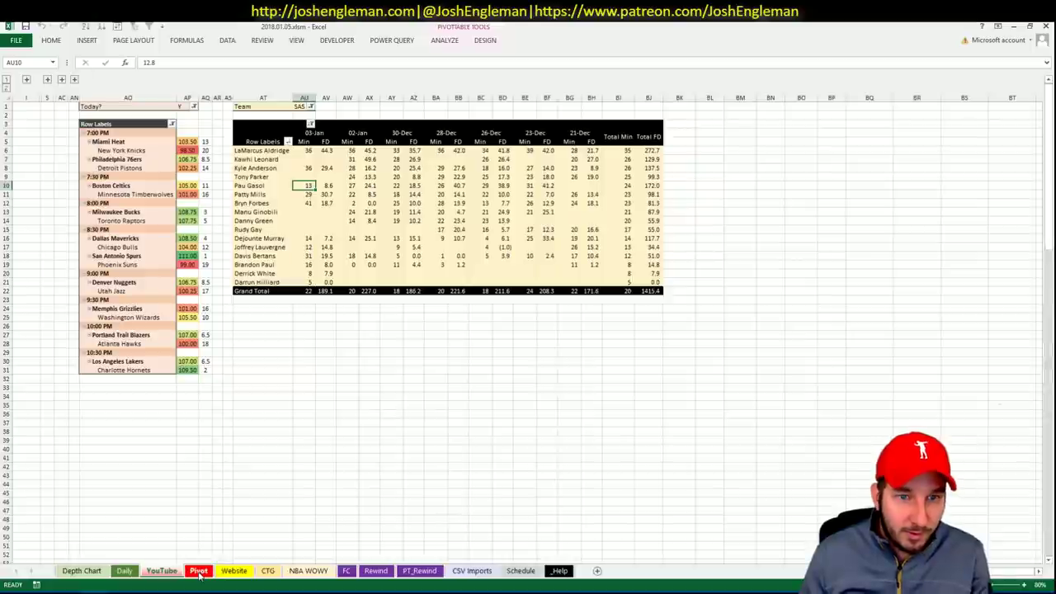
left_click(299, 108)
type("PHO")
key("Return")
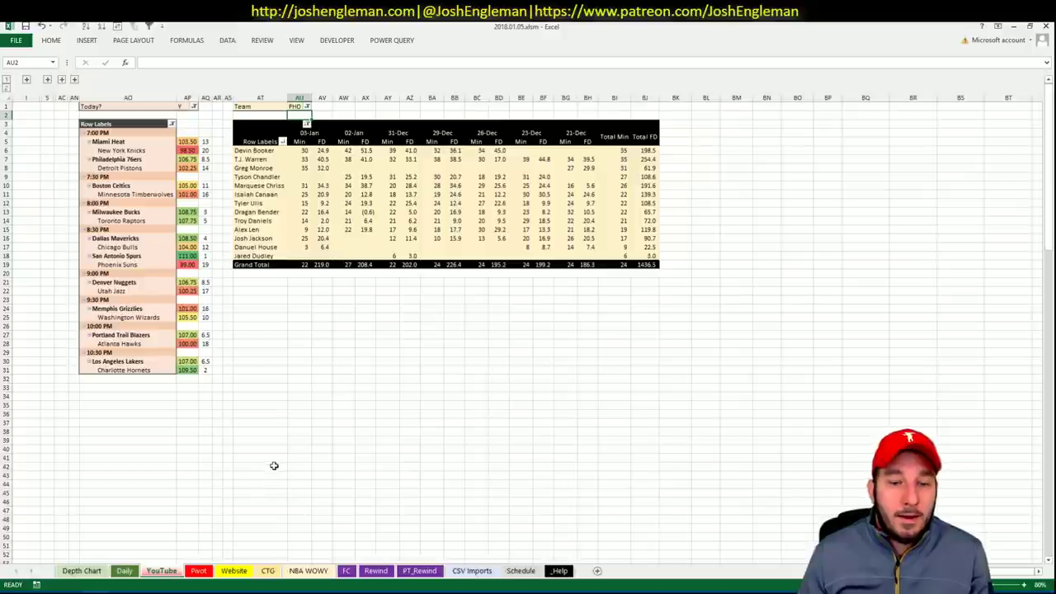
Step: Add Devin Booker to the pick list beside his PHO row on the Pivot sheet with tier 2
left_click(198, 571)
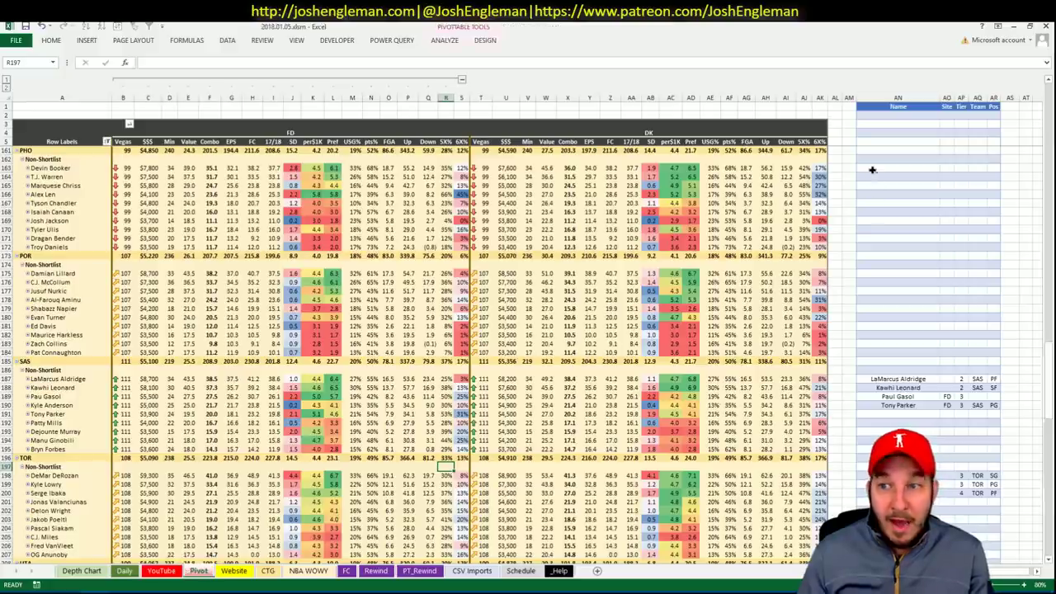
left_click(873, 168)
type("Devin Booker")
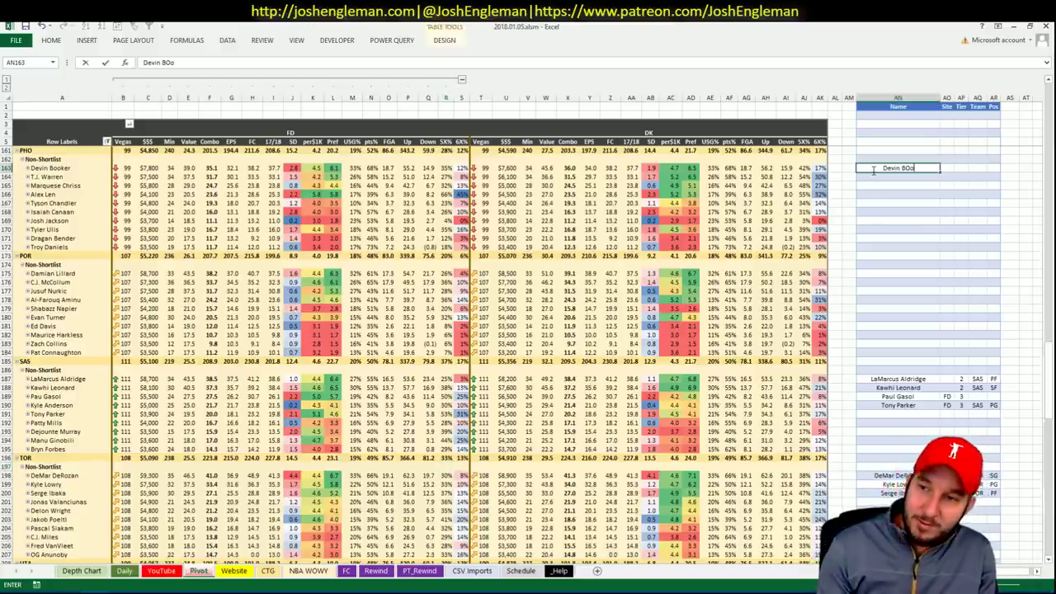
key("Return")
key("Right")
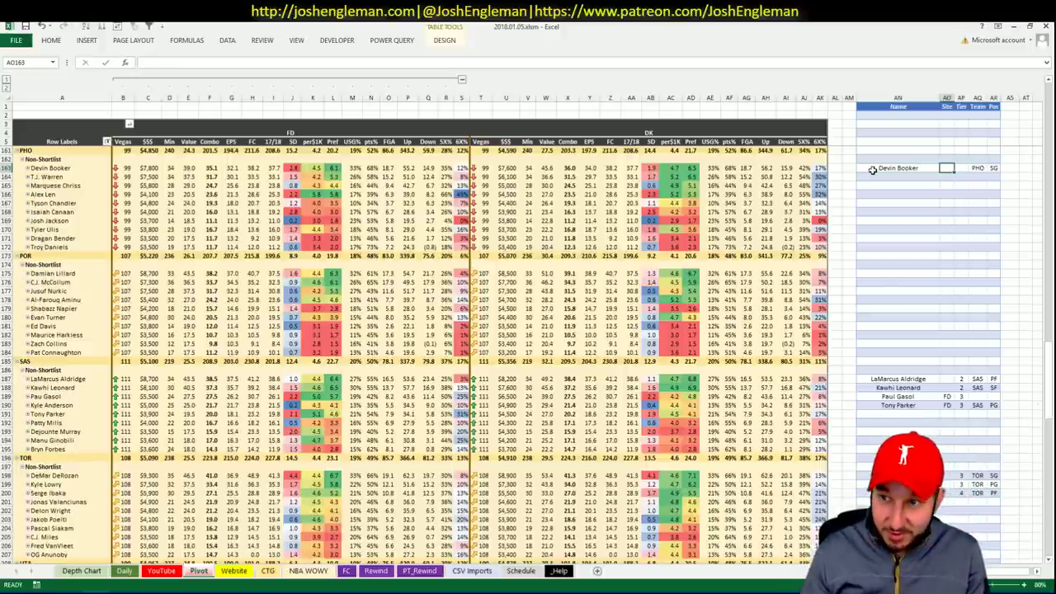
type("2")
key("Return")
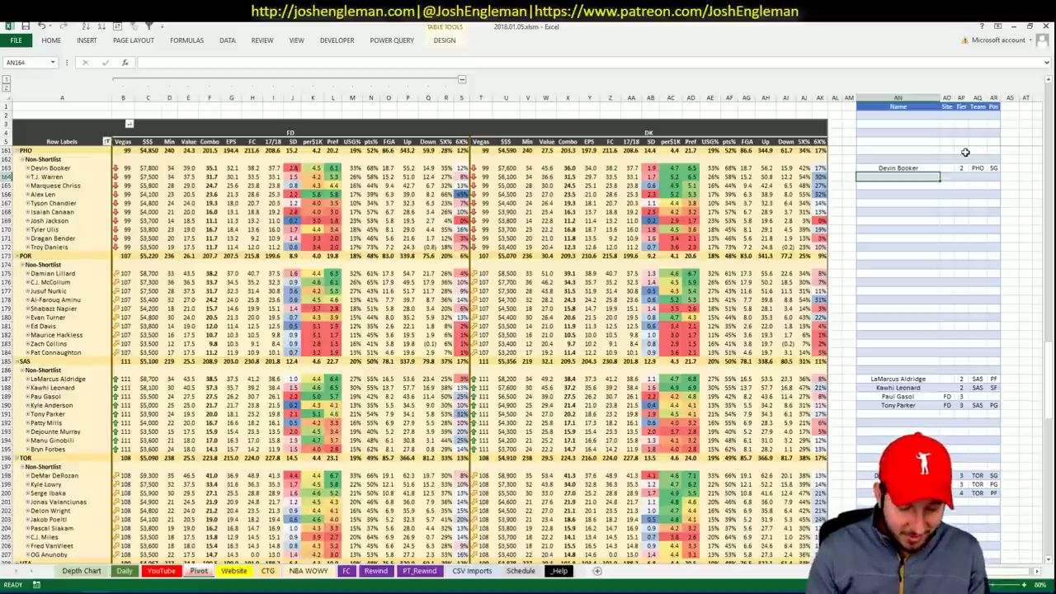
Step: Add T.J. Warren below Devin Booker in the pick list with site DK and tier 2, checking the CTG sheet first
type("T.J. W")
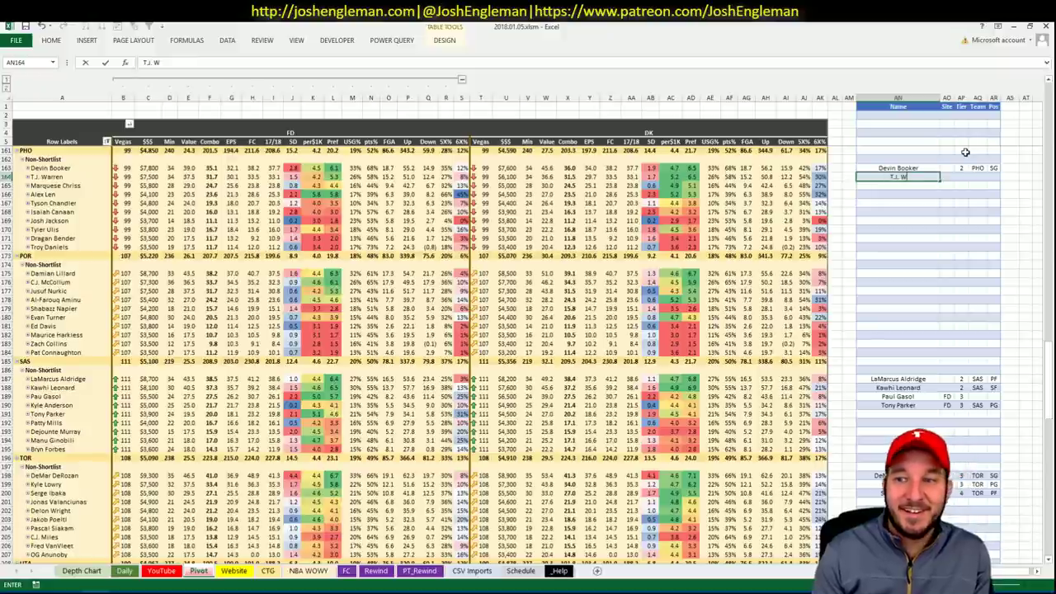
type("arren")
key("Tab")
key("Tab")
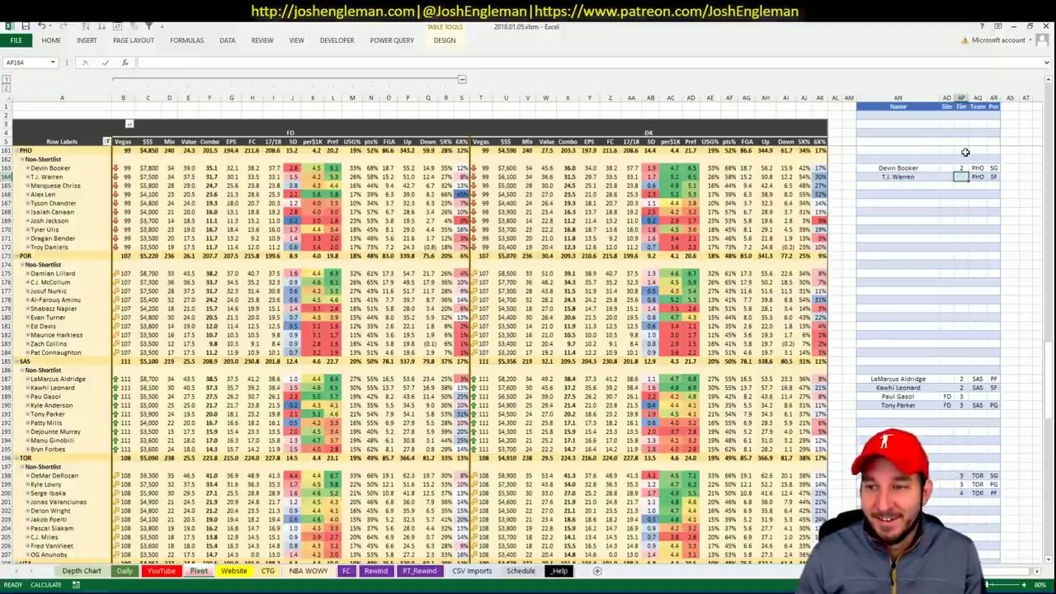
key("shift+Tab")
type("DK")
key("Tab")
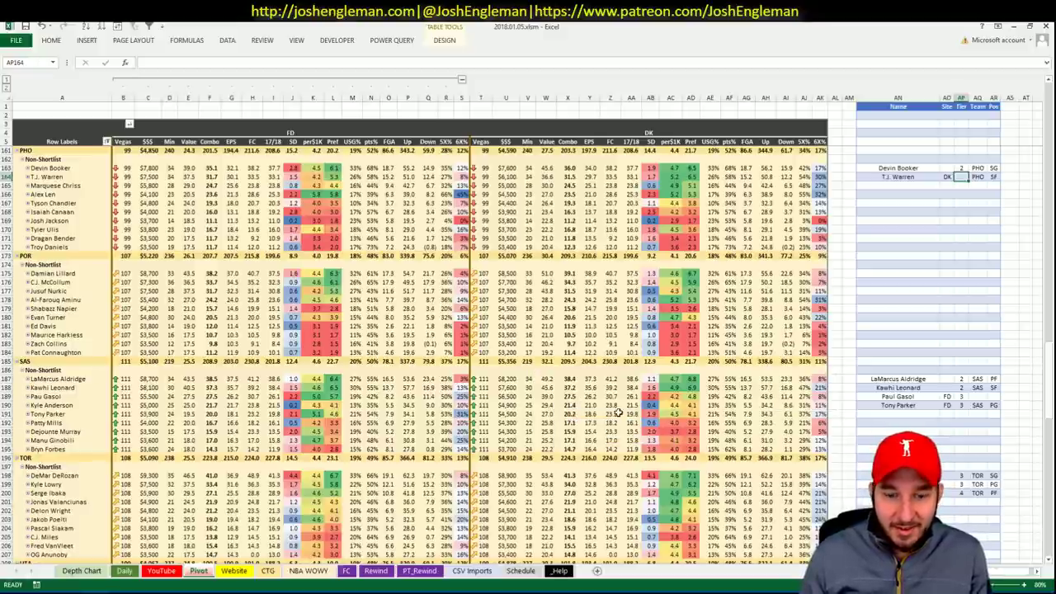
left_click(199, 571)
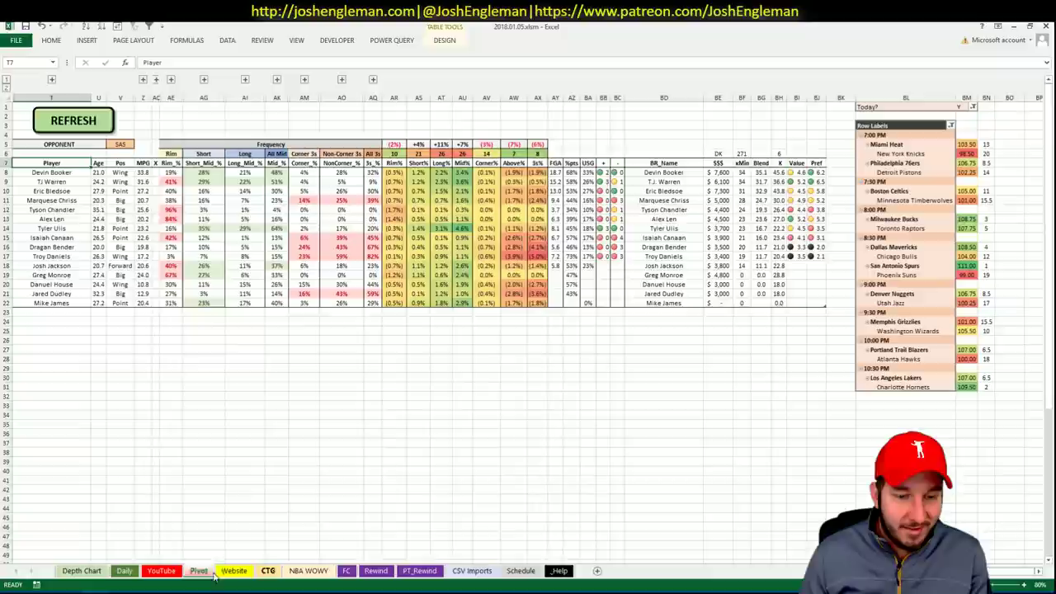
left_click(234, 571)
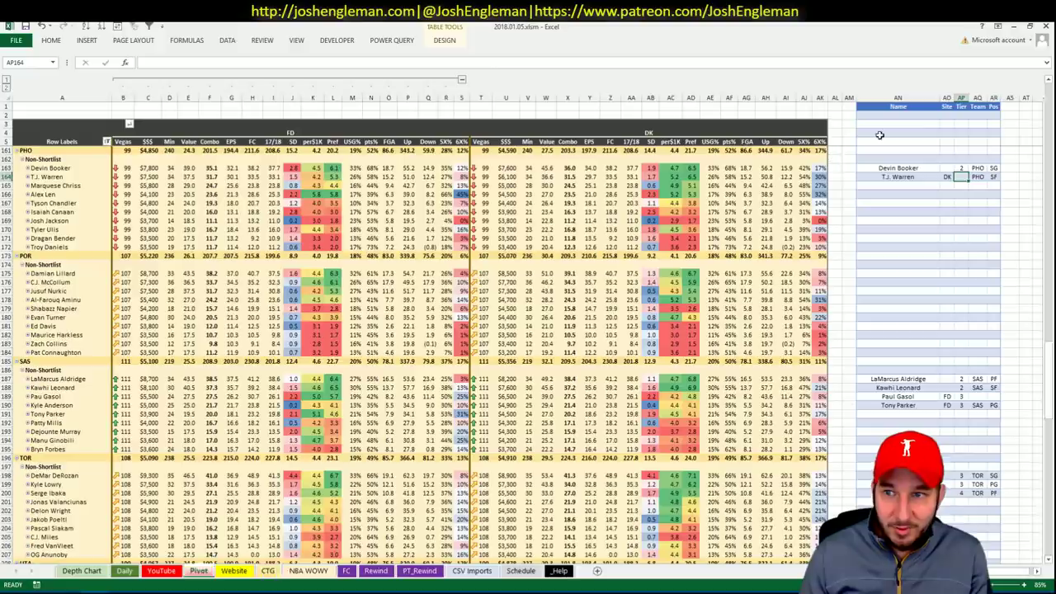
type("2")
key("Return")
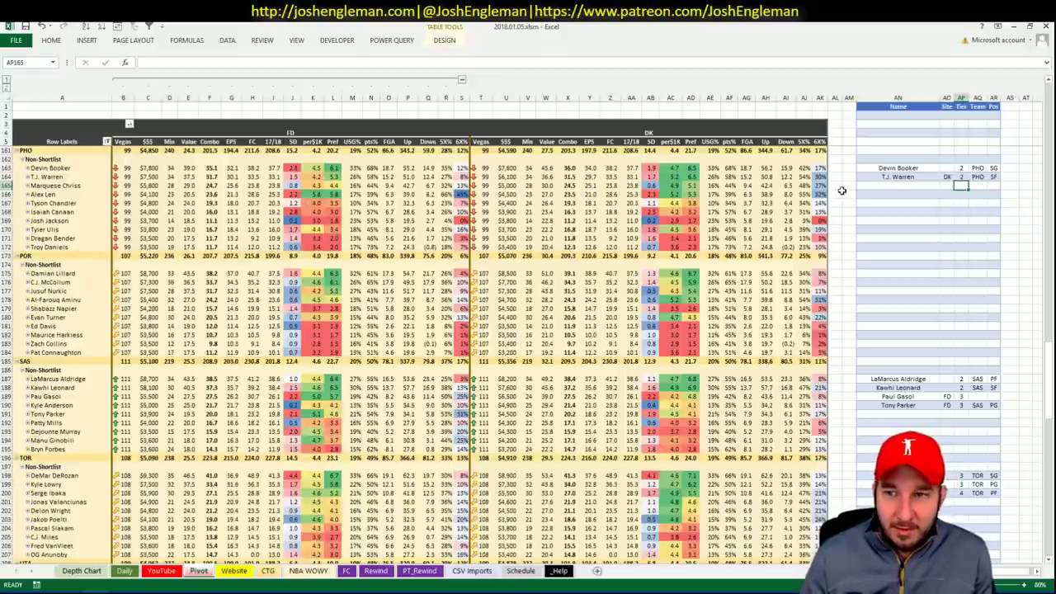
Step: Add Alex Len below T.J. Warren in the pick list with tier 3
left_click(893, 192)
left_click(894, 180)
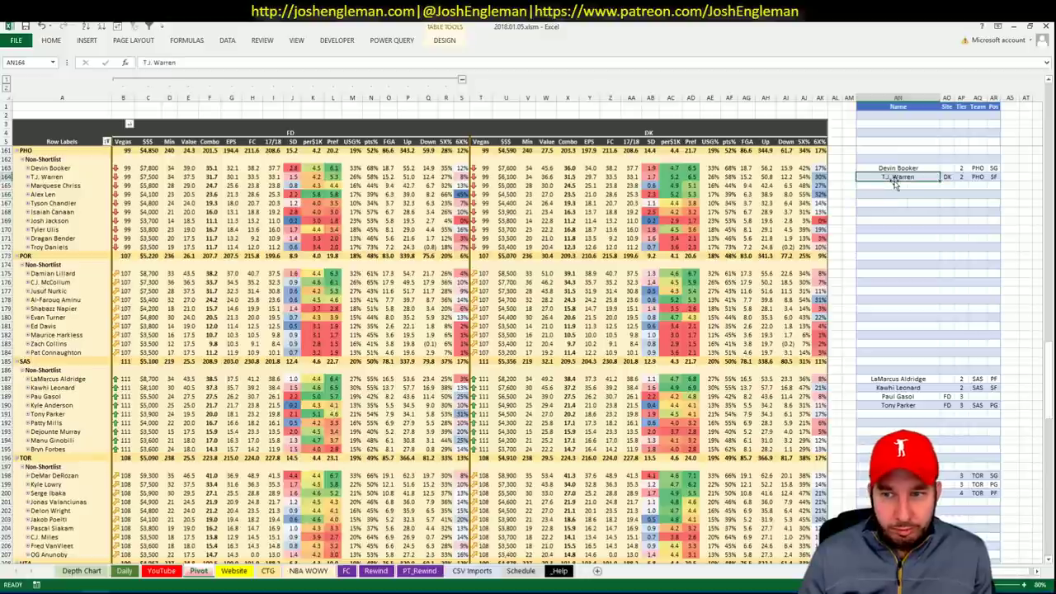
left_click(886, 186)
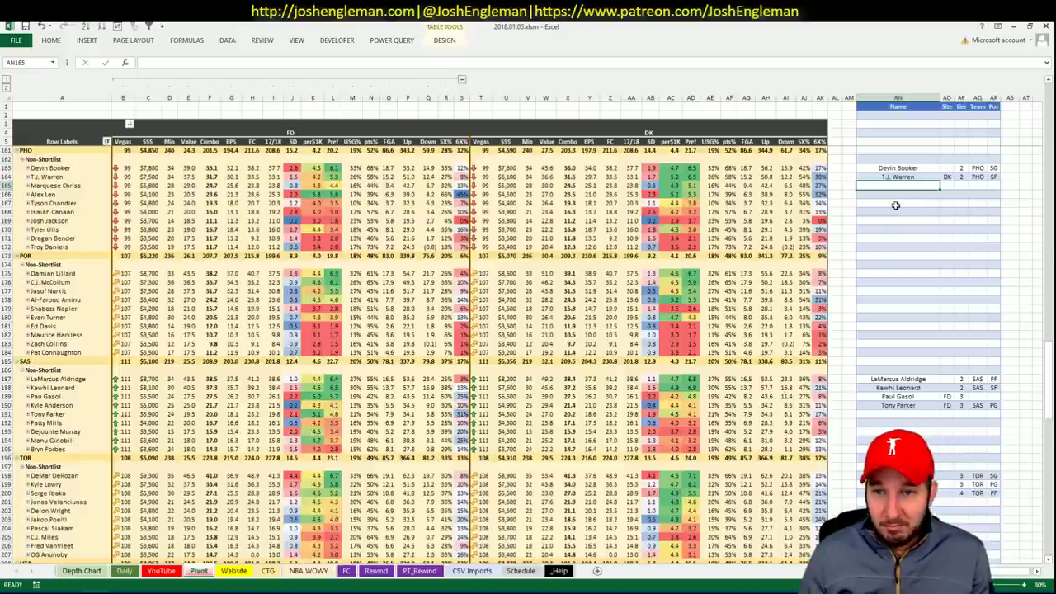
type("Alex Len")
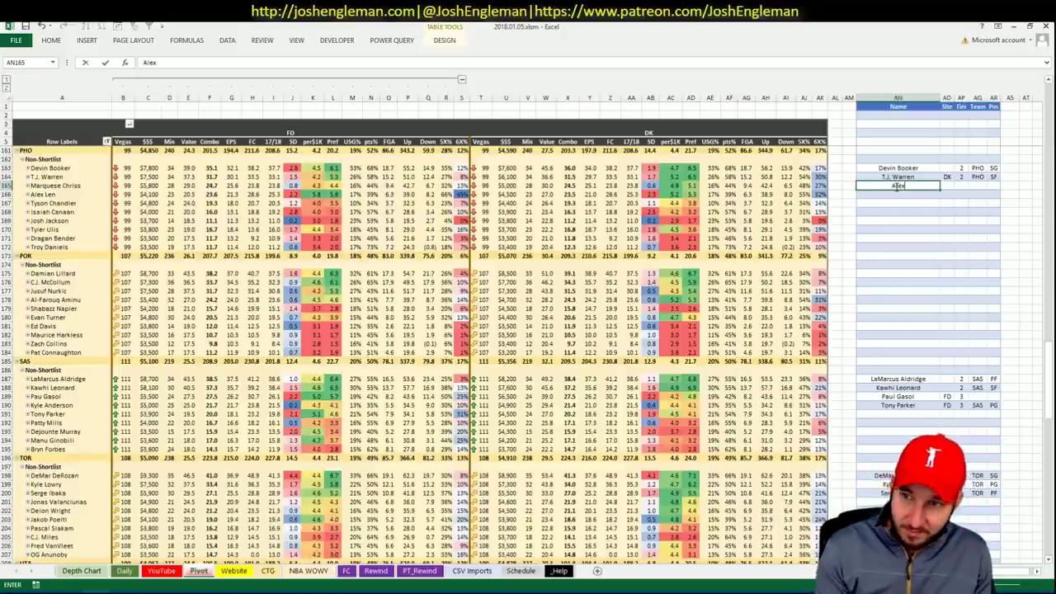
key("Tab")
key("Tab")
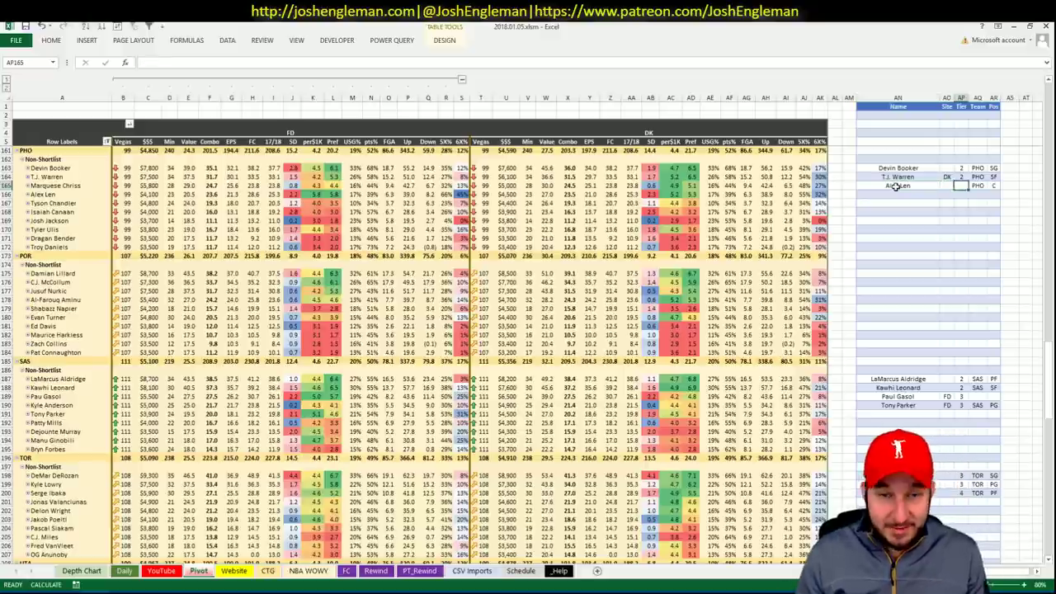
type("3")
key("Return")
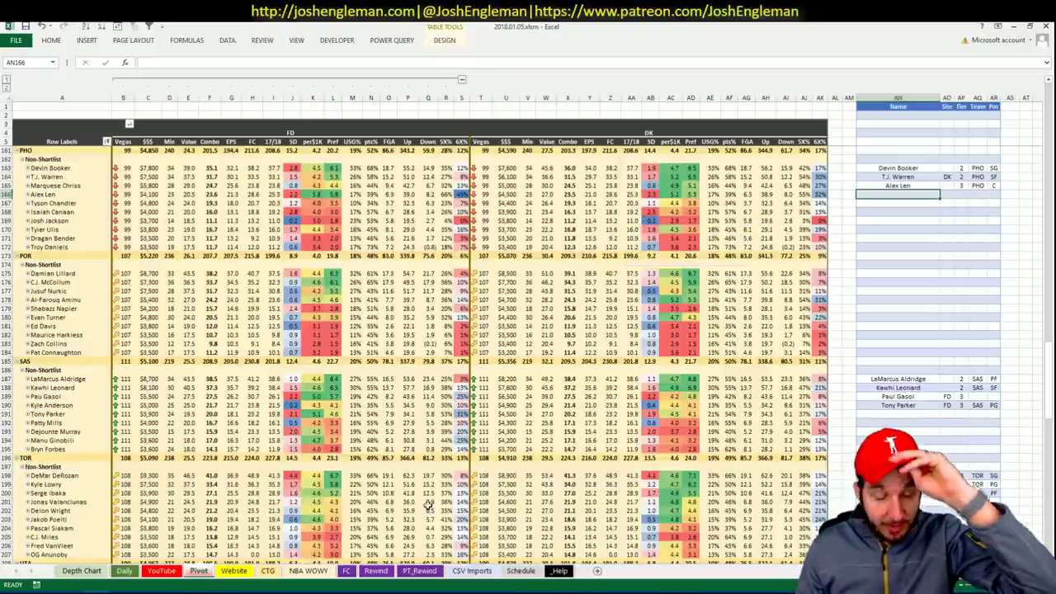
Step: Set the opponent to UTA on the CTG sheet
left_click(266, 572)
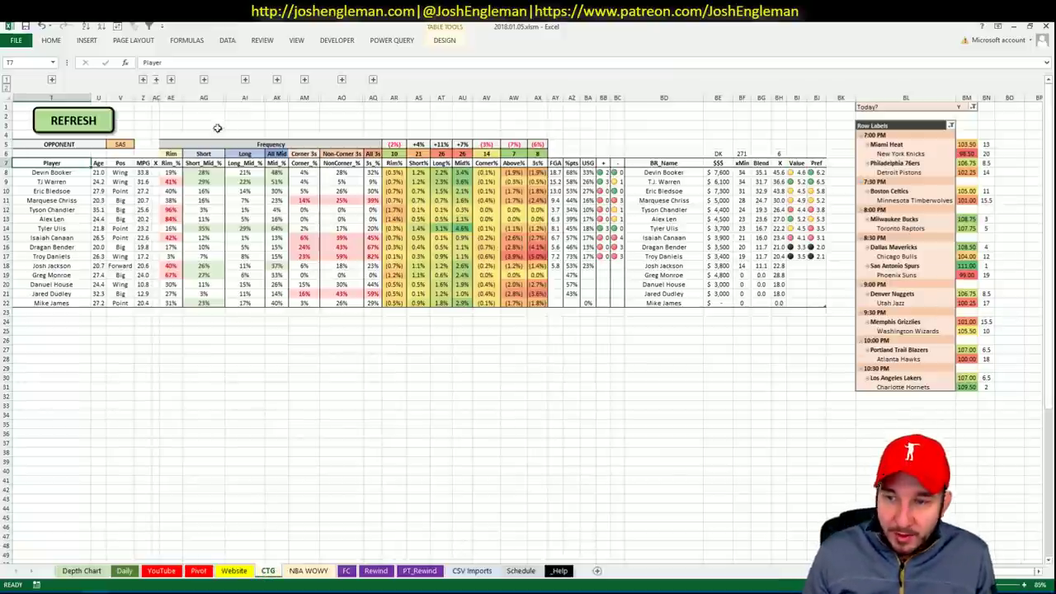
left_click(118, 144)
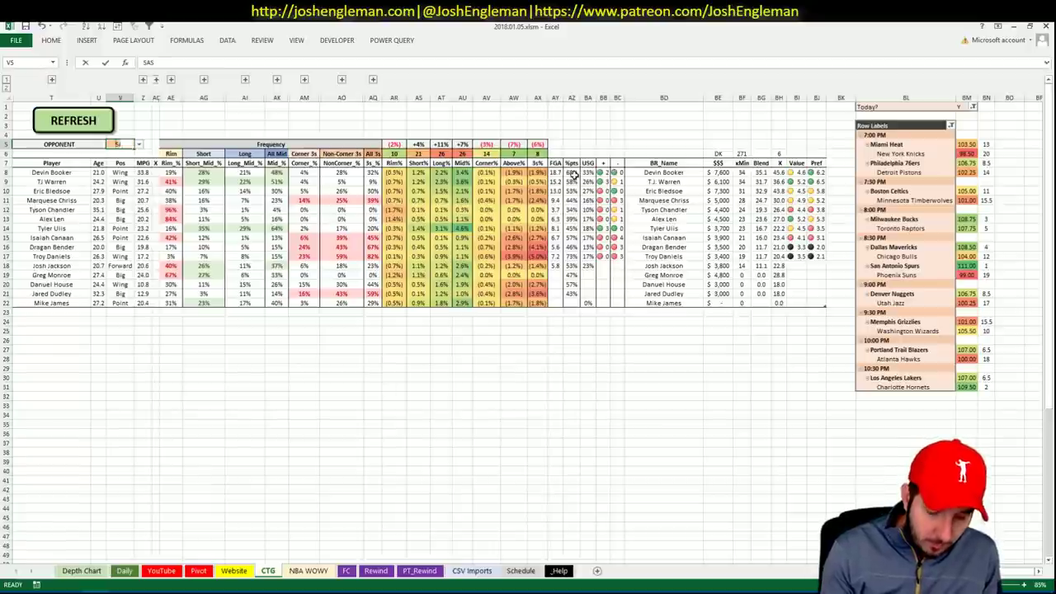
type("UTA")
key("Return")
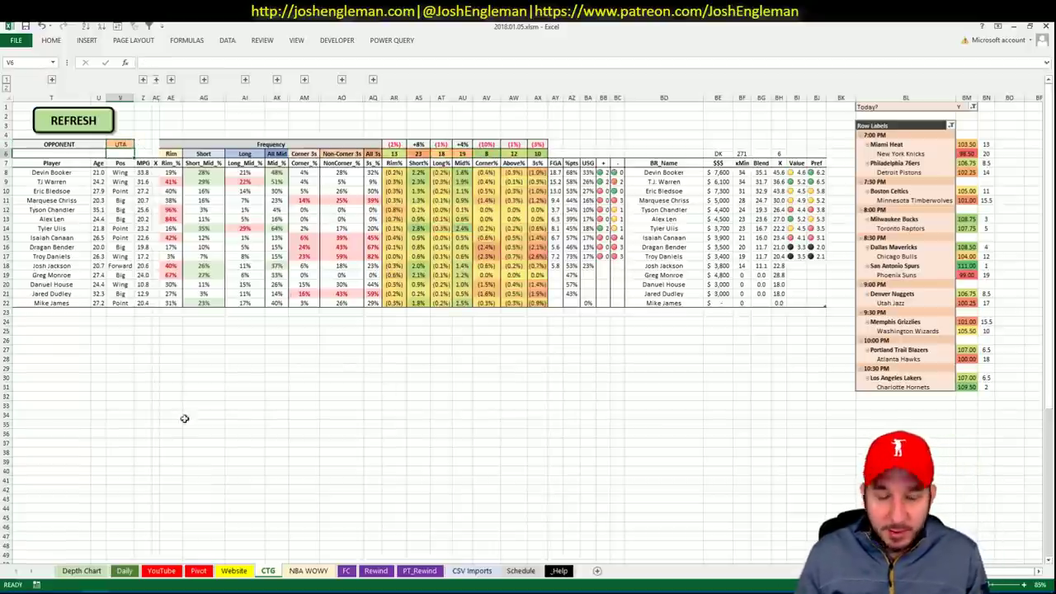
Step: Switch to the browser and open the Denver Nuggets team page on Cleaning the Glass
key("alt+Tab")
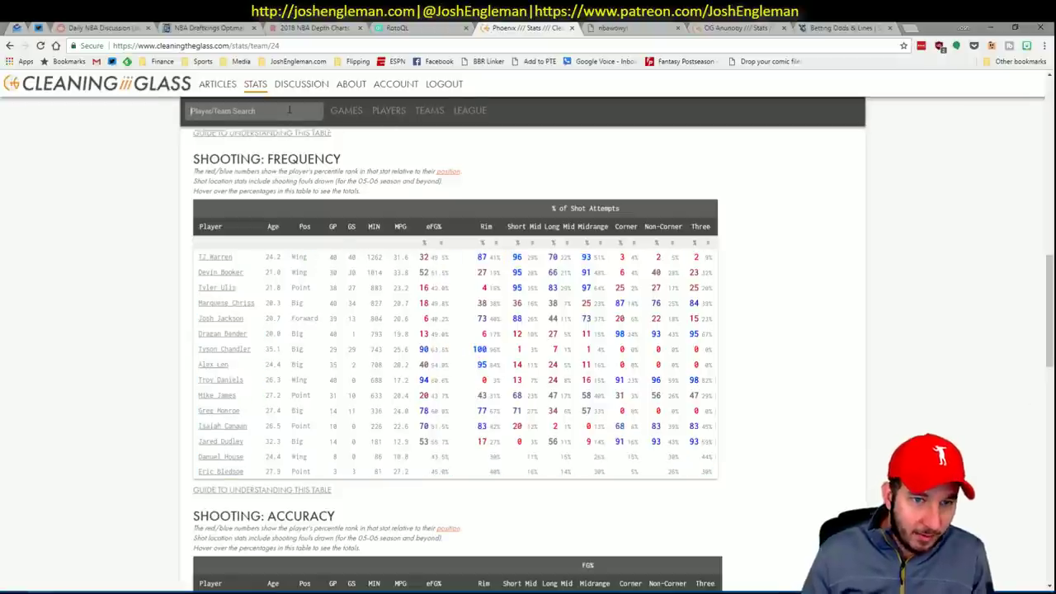
left_click(289, 110)
type("nver Nugget")
key("Down")
key("Return")
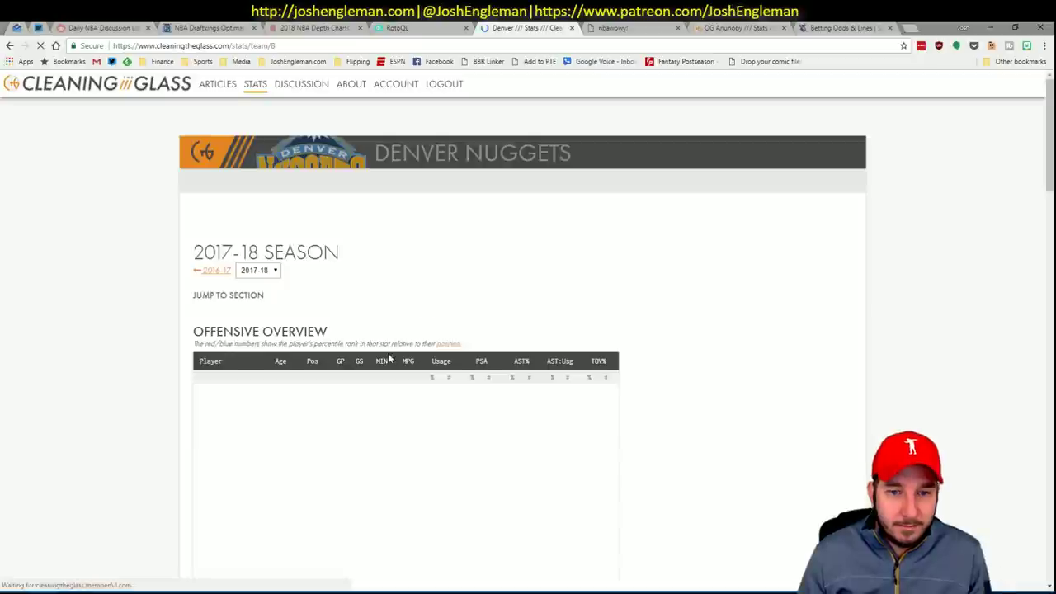
Step: Copy the Nuggets' Shooting: Frequency player table and load it into the CTG sheet in Excel
scroll(728, 472, "down", 10)
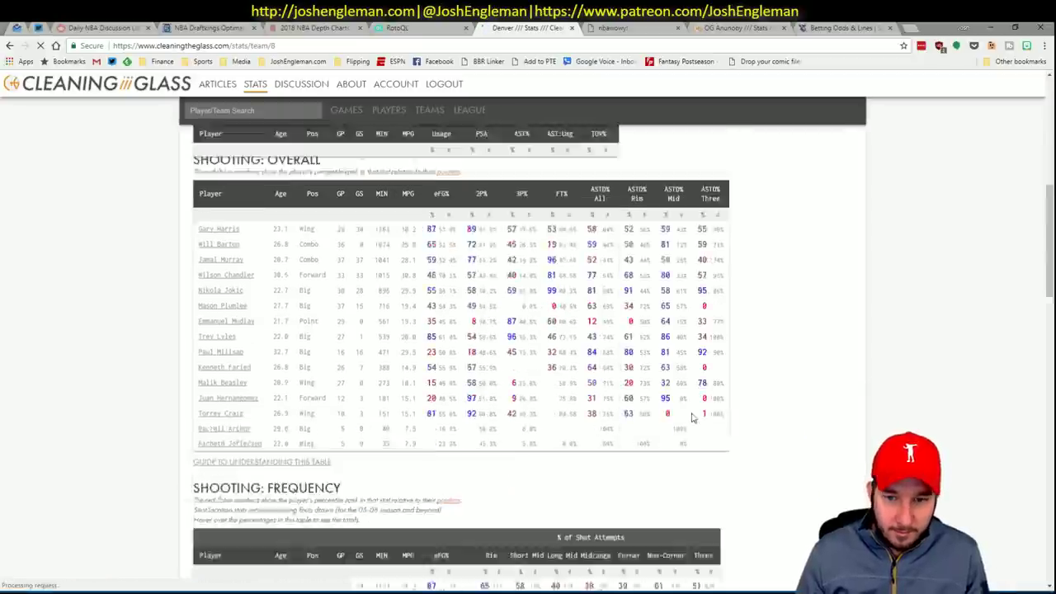
left_click_drag(728, 472, 201, 261)
key("alt+Tab")
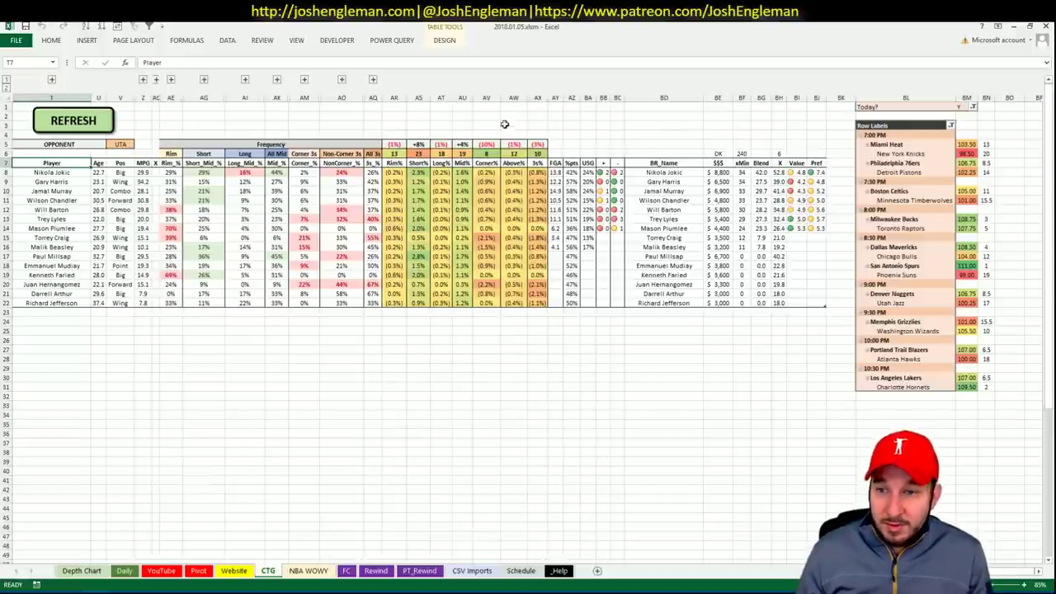
Step: Go to the DEN block on the Pivot sheet and select the pick-list name cell in Nikola Jokic's row
left_click(198, 571)
scroll(387, 299, "up", 20)
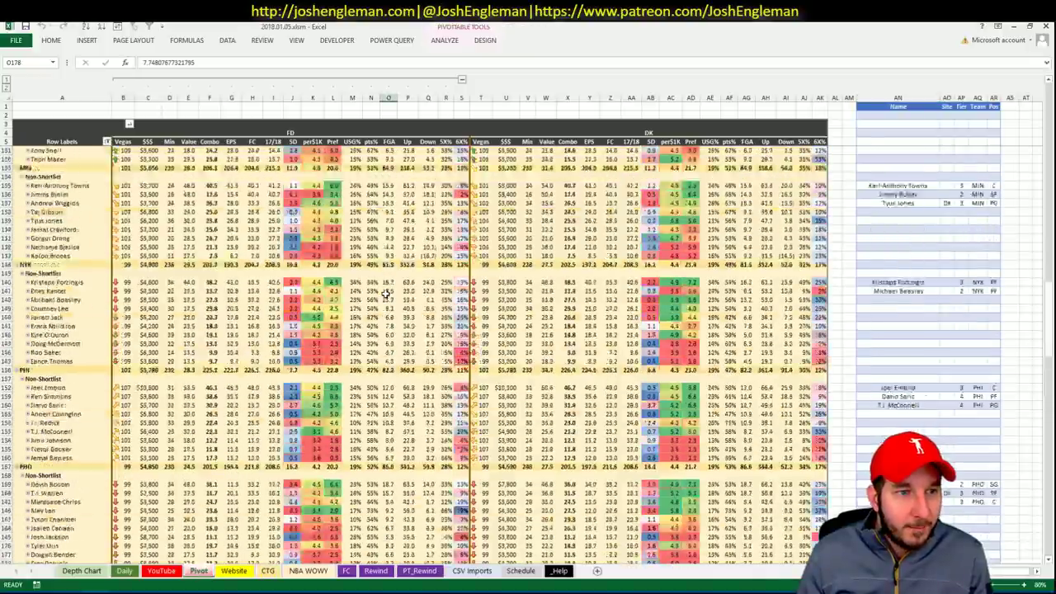
scroll(386, 292, "down", 3)
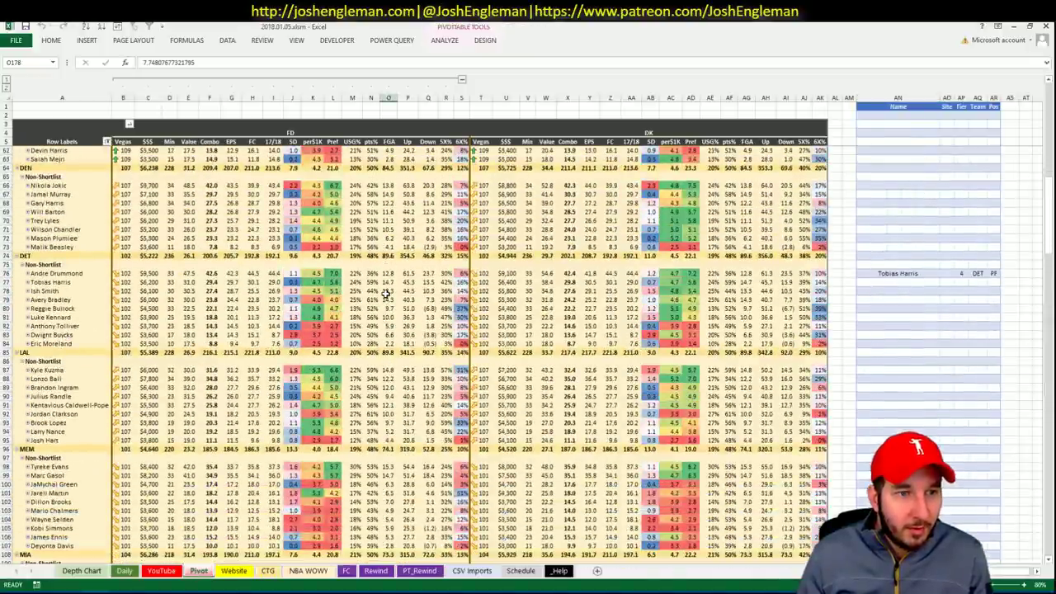
left_click(891, 185)
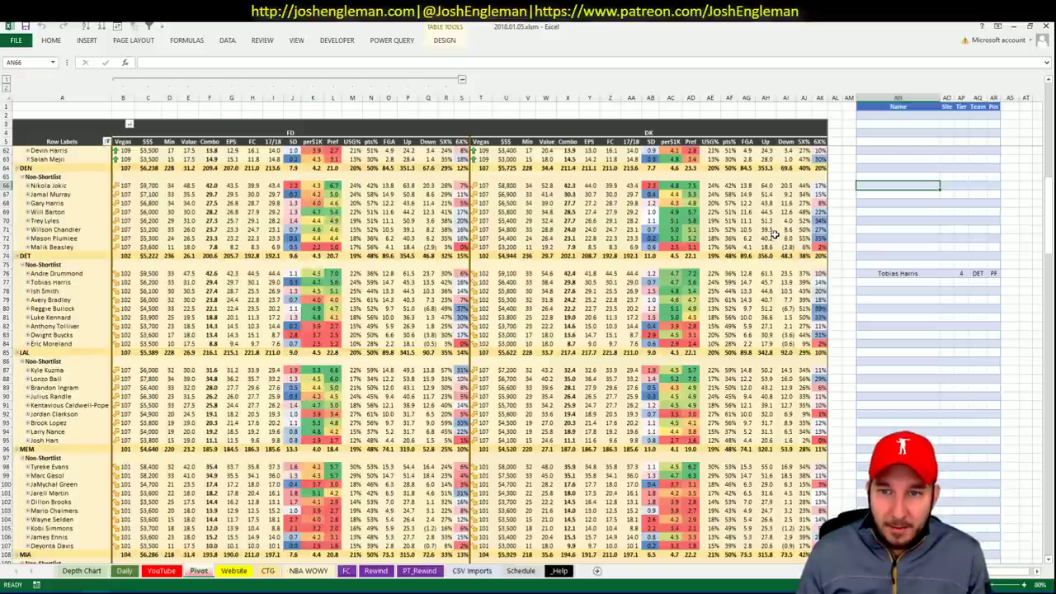
Step: Set the team filter of the recent-games pivot table on the YouTube sheet to DEN
left_click(161, 571)
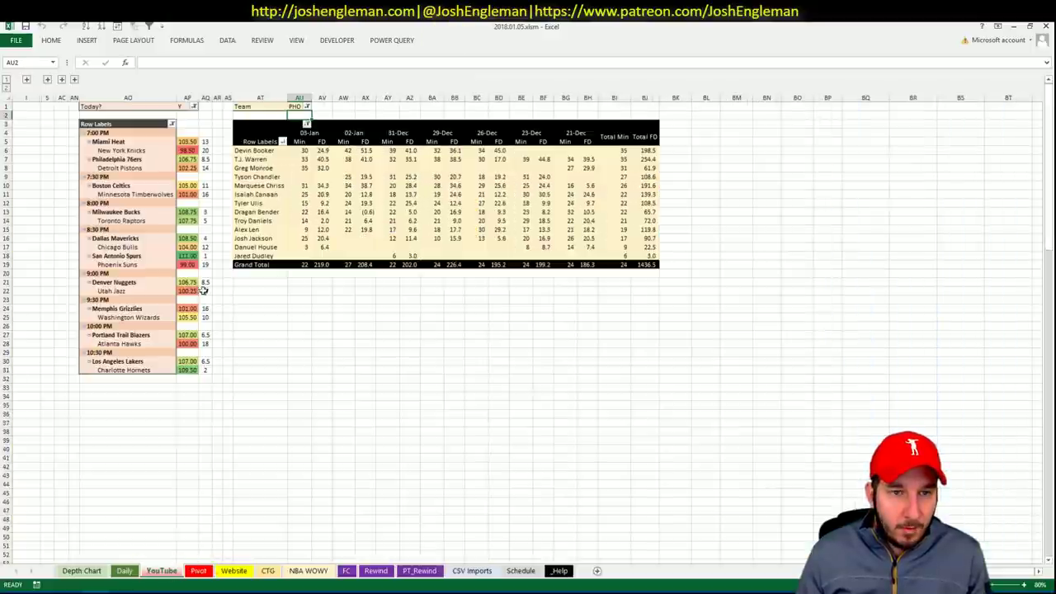
key("Up")
type("DEN")
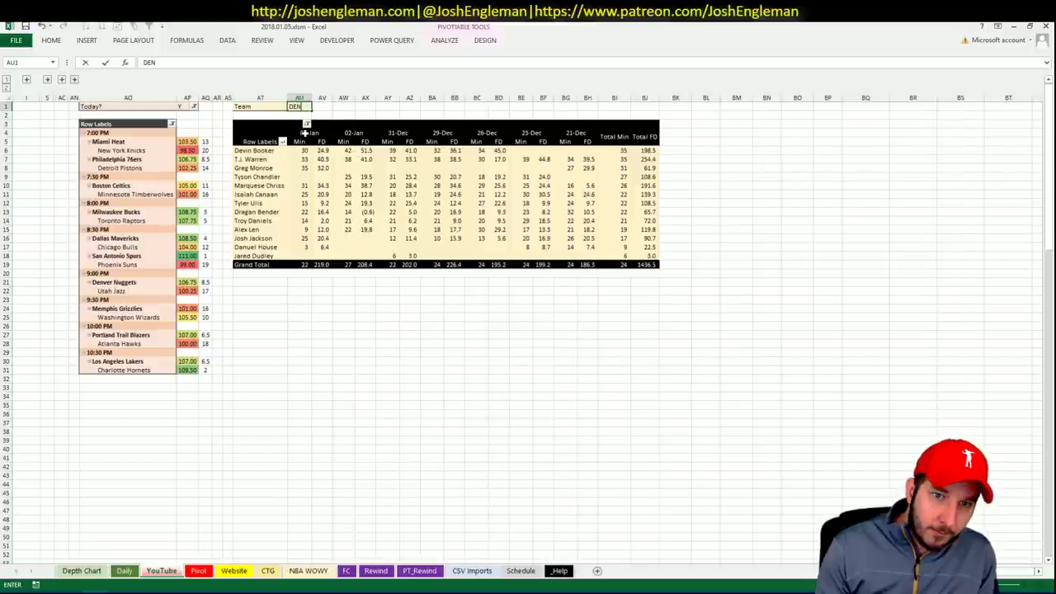
key("Return")
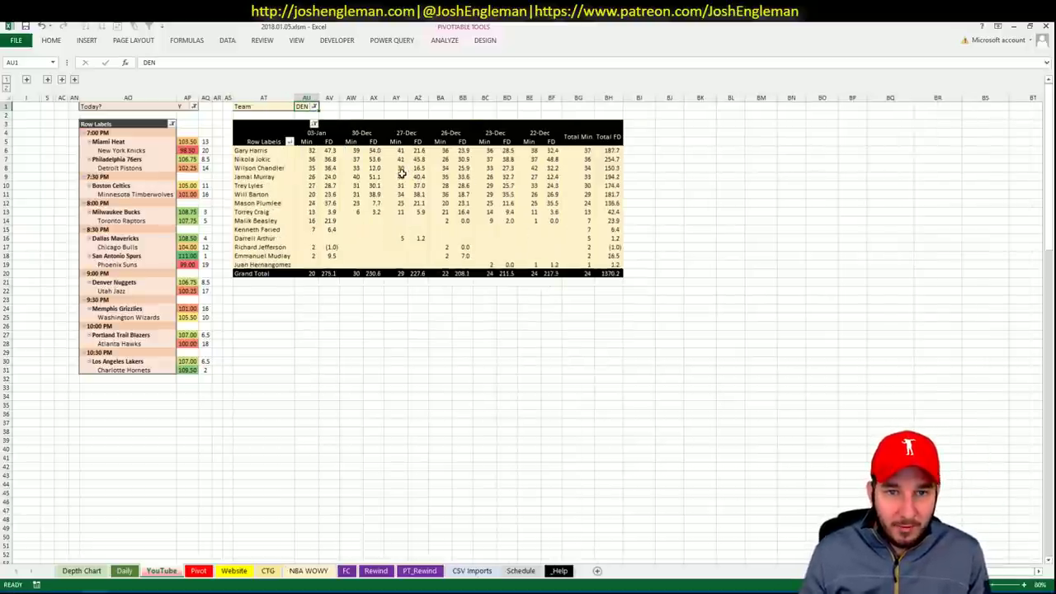
Step: Add Nikola Jokic to the pick list on the Pivot sheet with tier 3
left_click(171, 572)
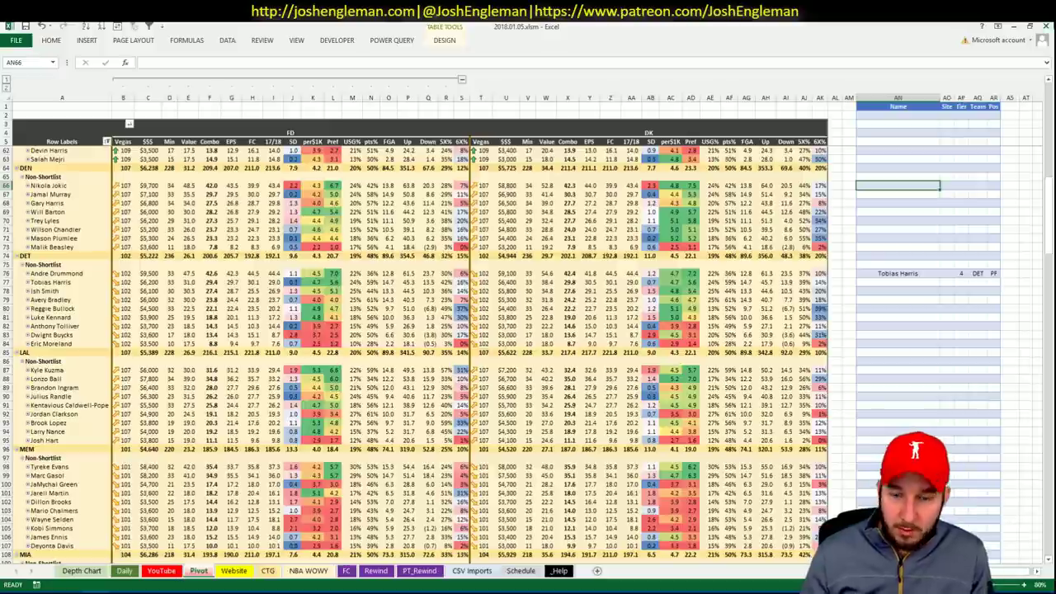
type("Nikola Jokic")
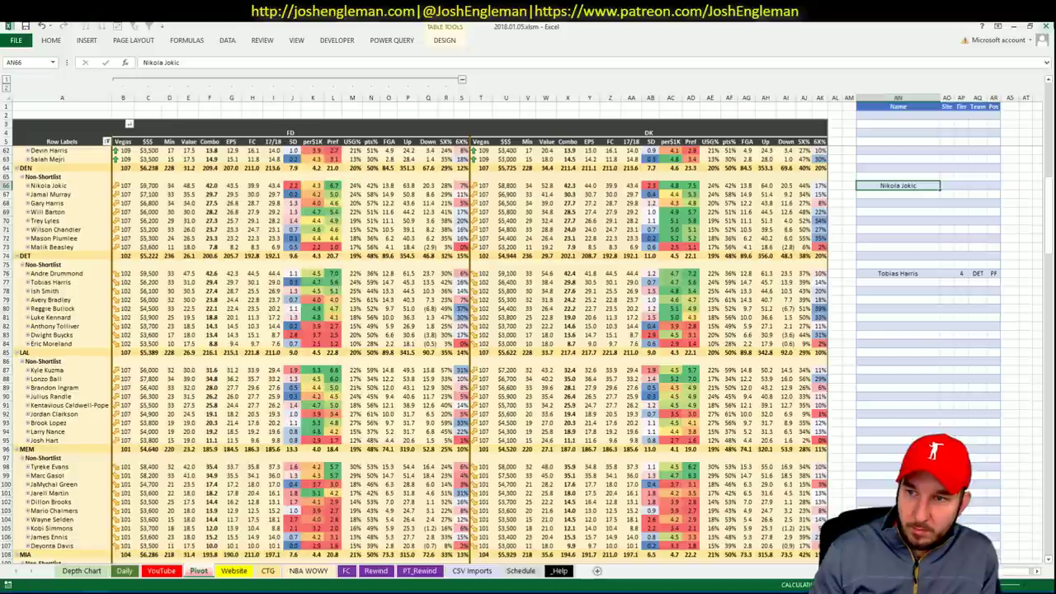
key("Tab")
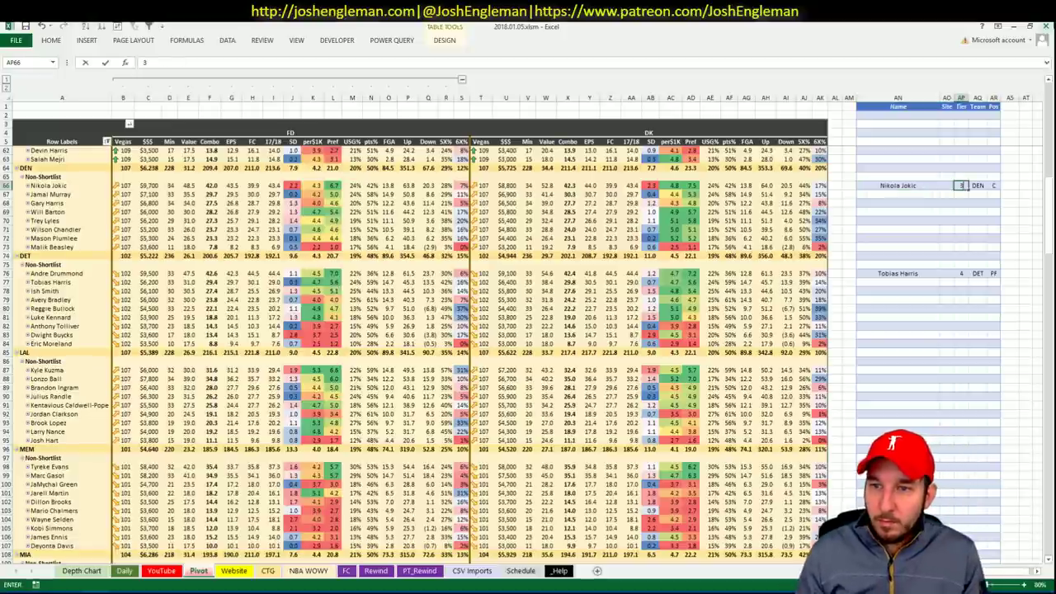
key("Return")
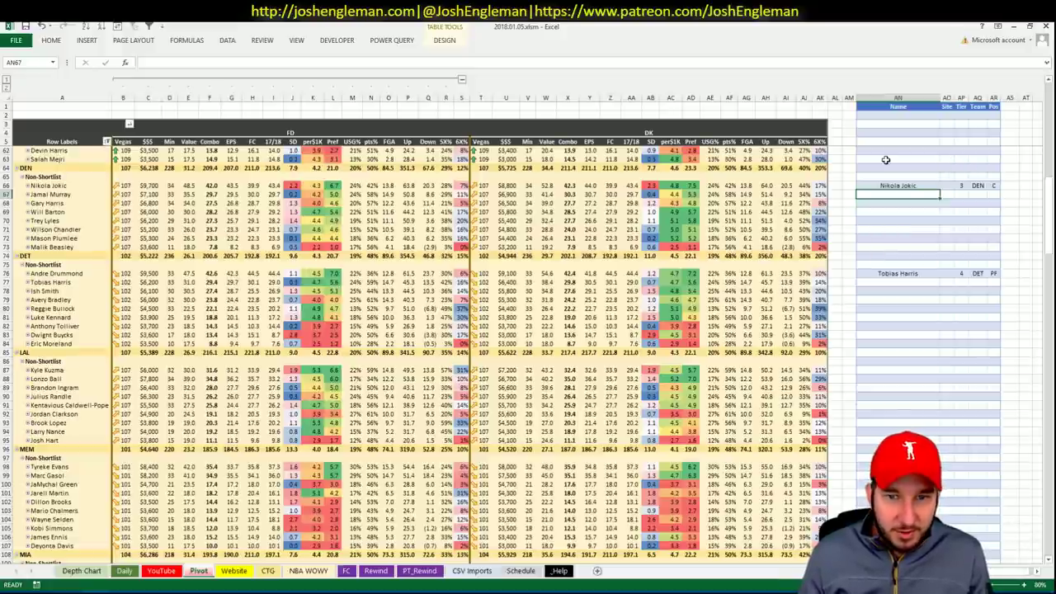
Step: Compare the Denver players on the CTG and YouTube sheets and add Trey Lyles below Nikola Jokic in the pick list with tier 3
left_click(267, 571)
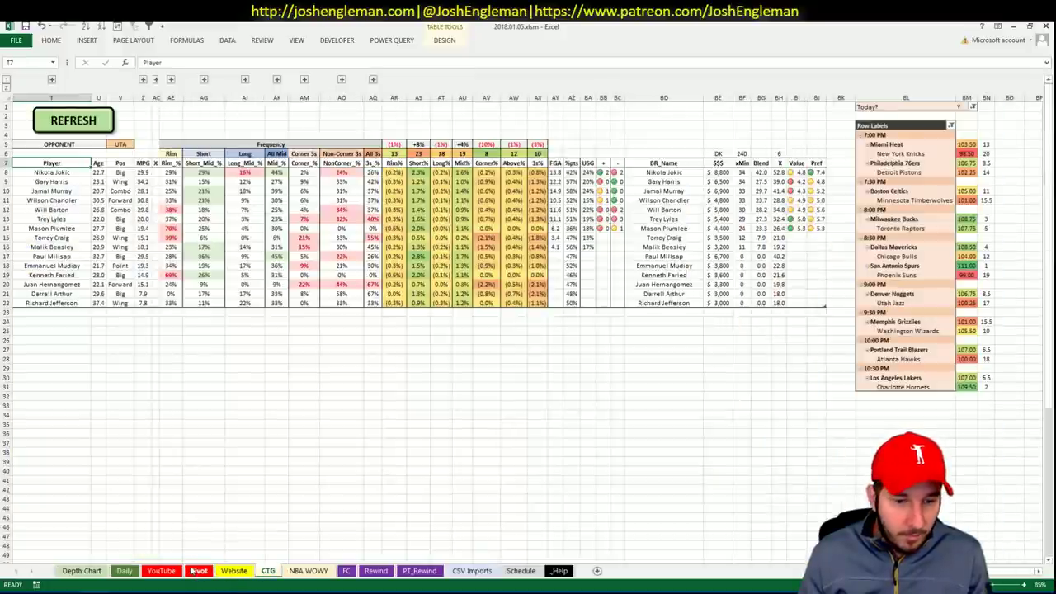
left_click(197, 572)
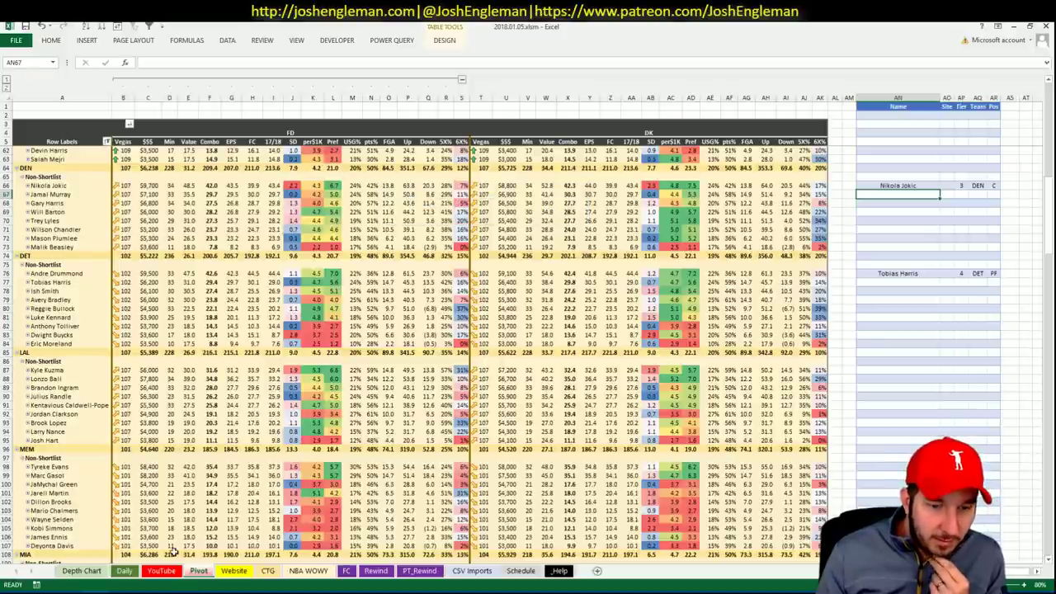
left_click(195, 572)
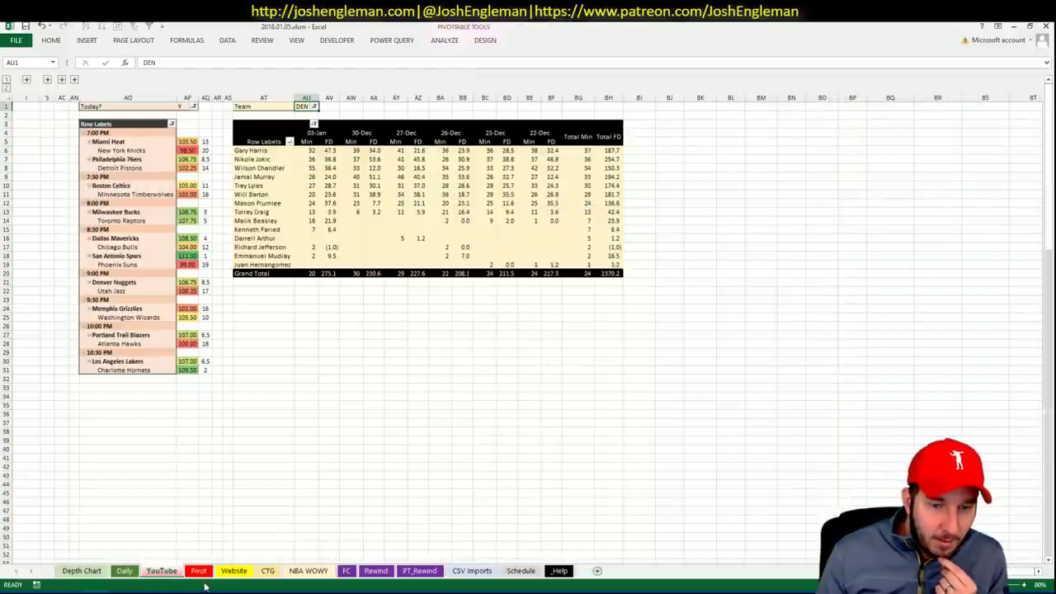
left_click(201, 574)
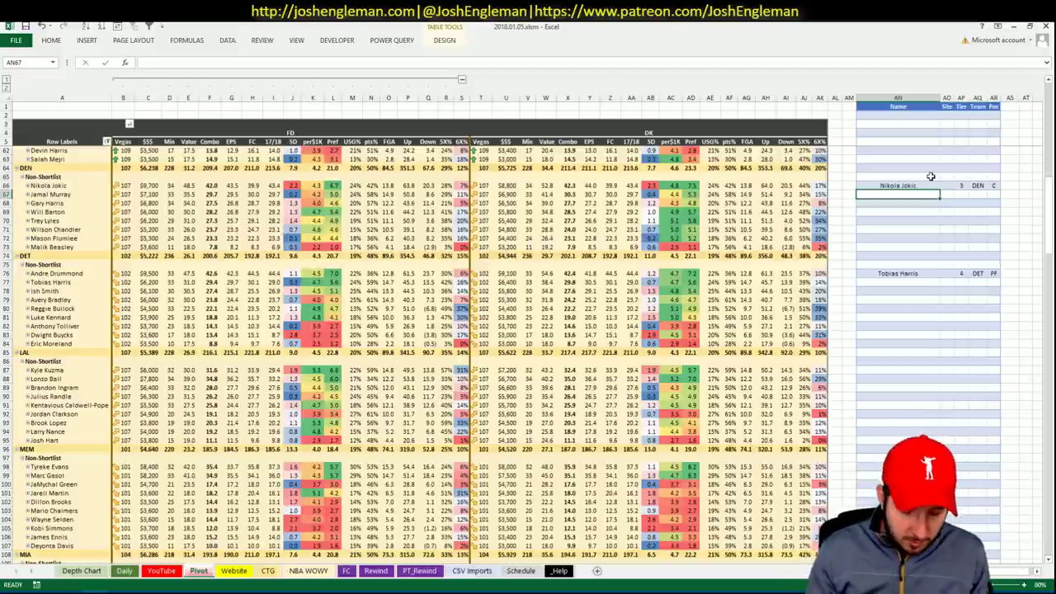
type("Trey")
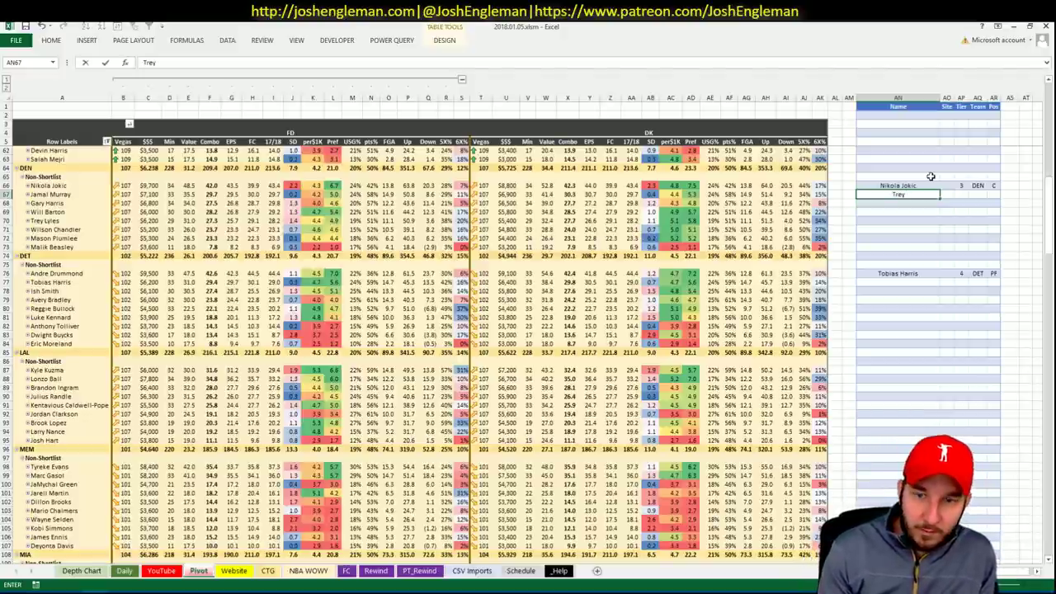
type(" Lyles")
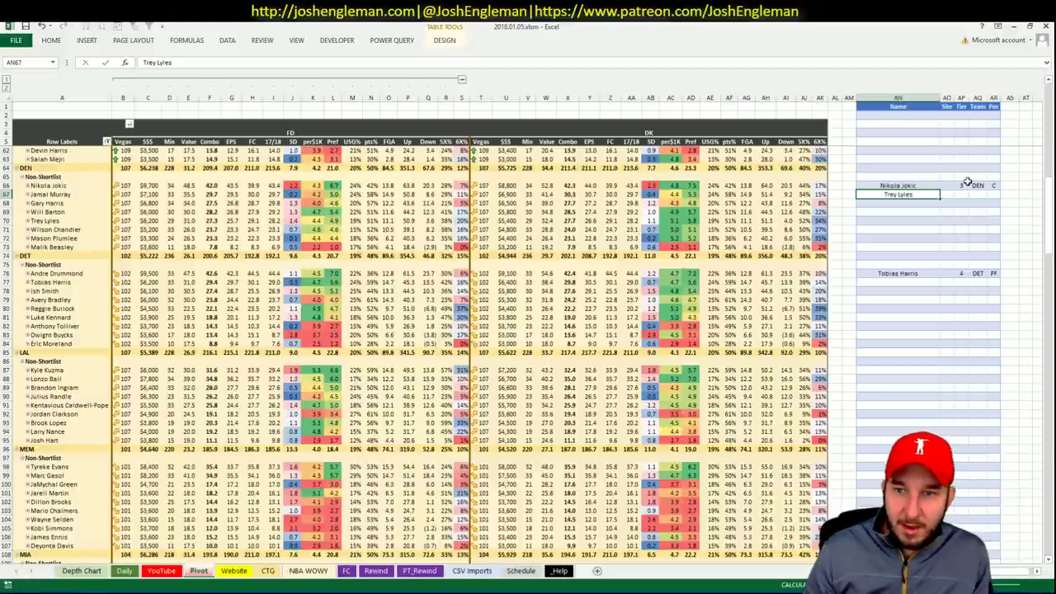
key("Tab")
type("3")
key("Return")
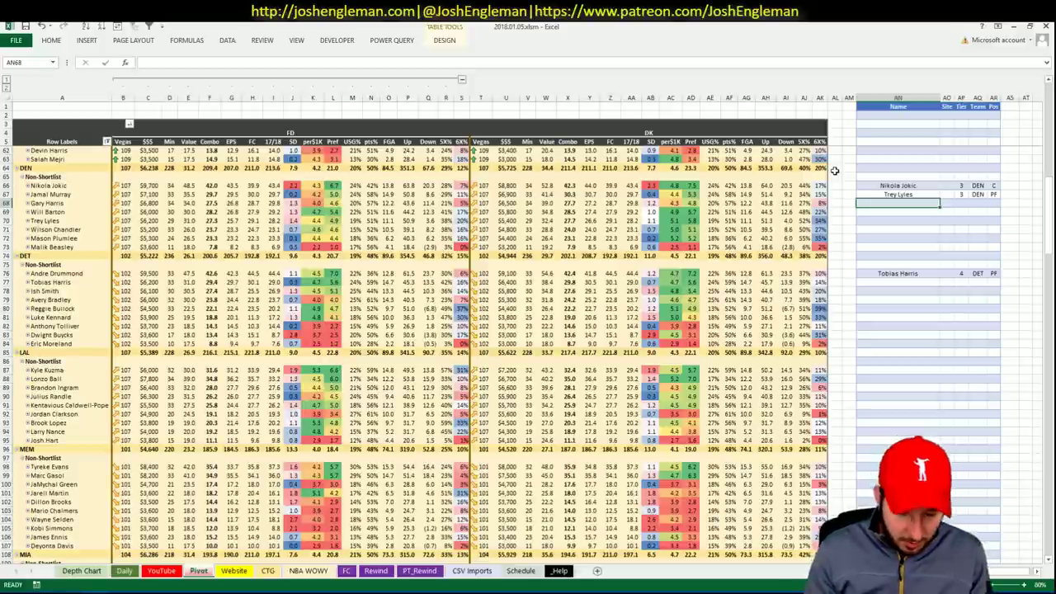
Step: Add Wilson Chandler below Trey Lyles in the pick list
type("Wilson Chandler")
key("Tab")
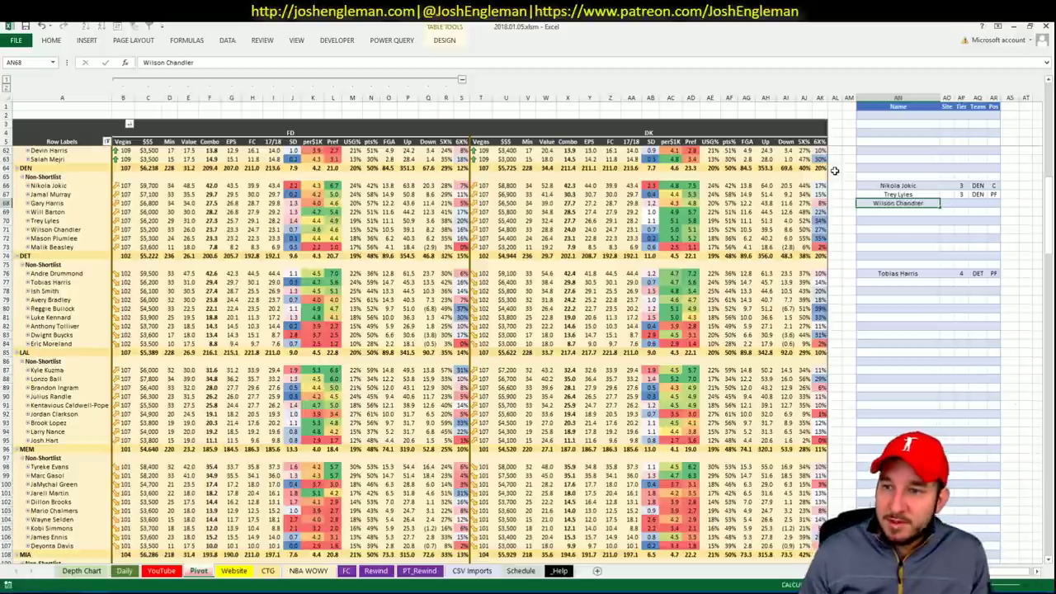
Step: Set Wilson Chandler's tier to 3 in the player list on the Pivot sheet
type("3")
key("Return")
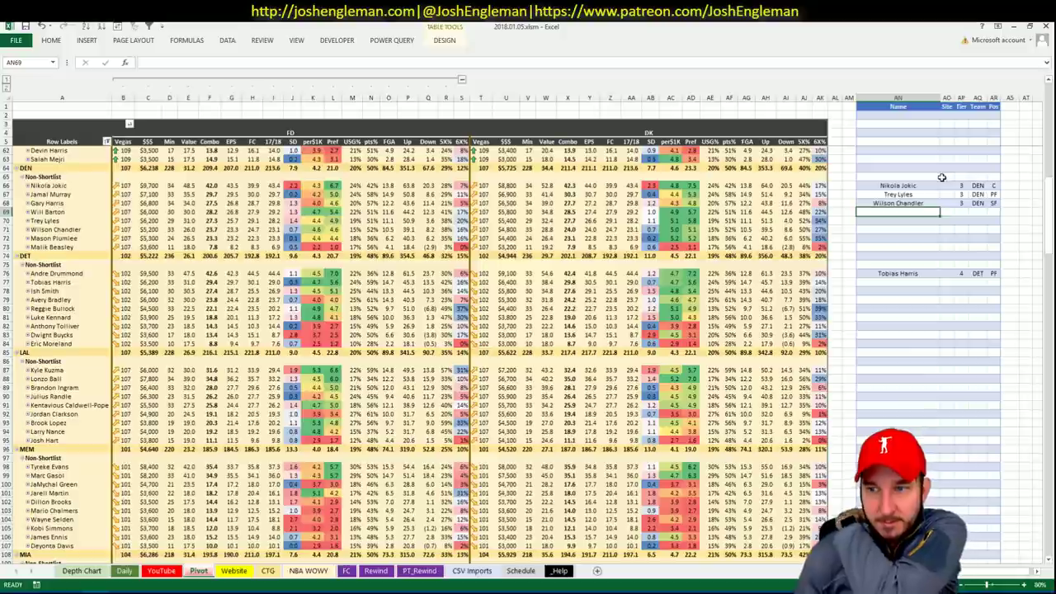
Step: Set the opponent on the CTG sheet to DEN
left_click(268, 570)
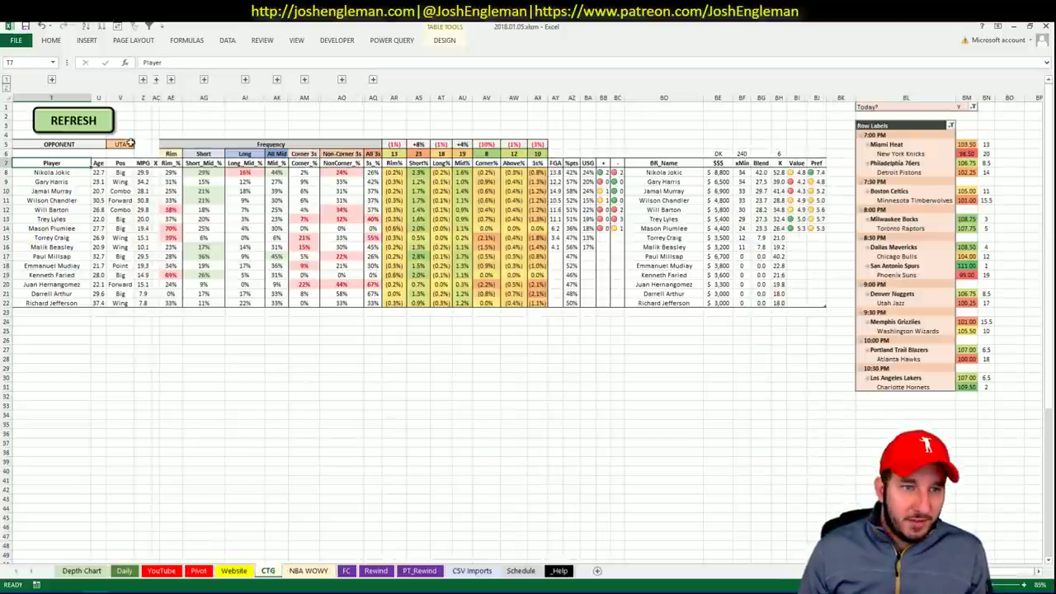
left_click(126, 144)
type("DE")
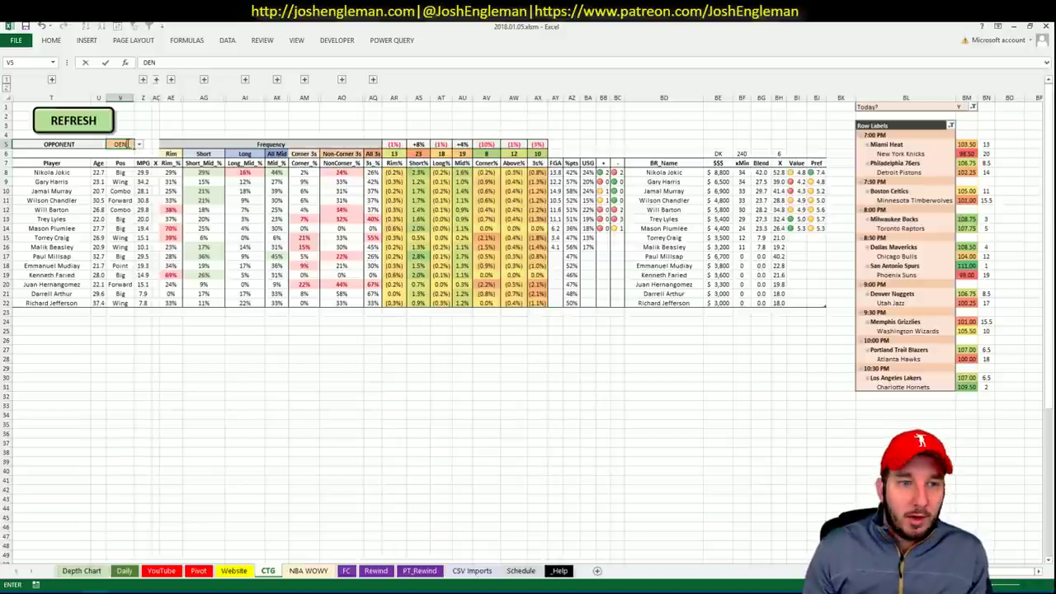
type("N")
key("Return")
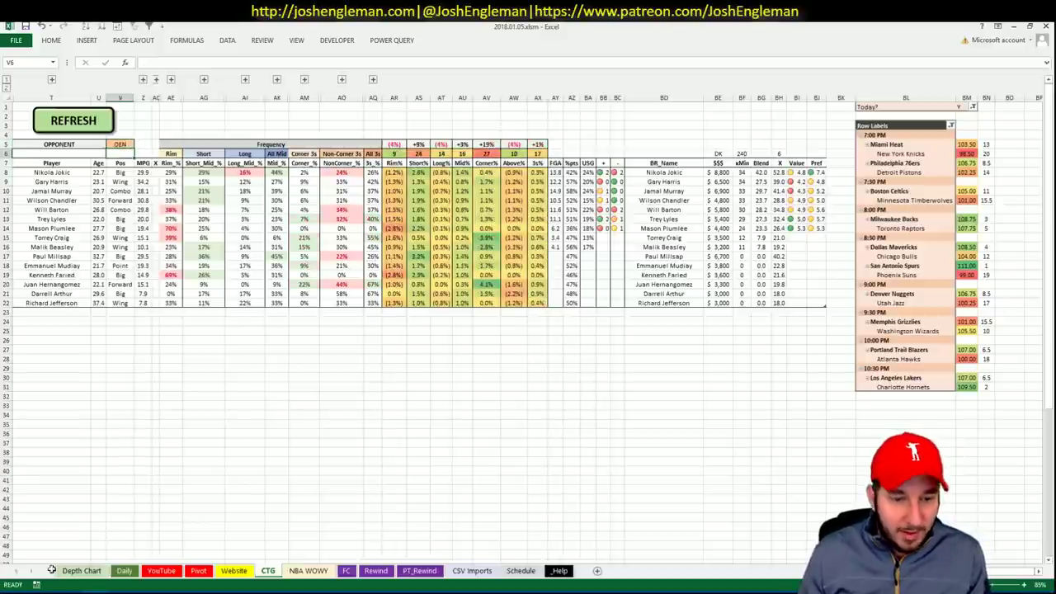
Step: Switch to Cleaning the Glass in the browser and search for the Utah Jazz team page
key("alt+Tab")
left_click(253, 111)
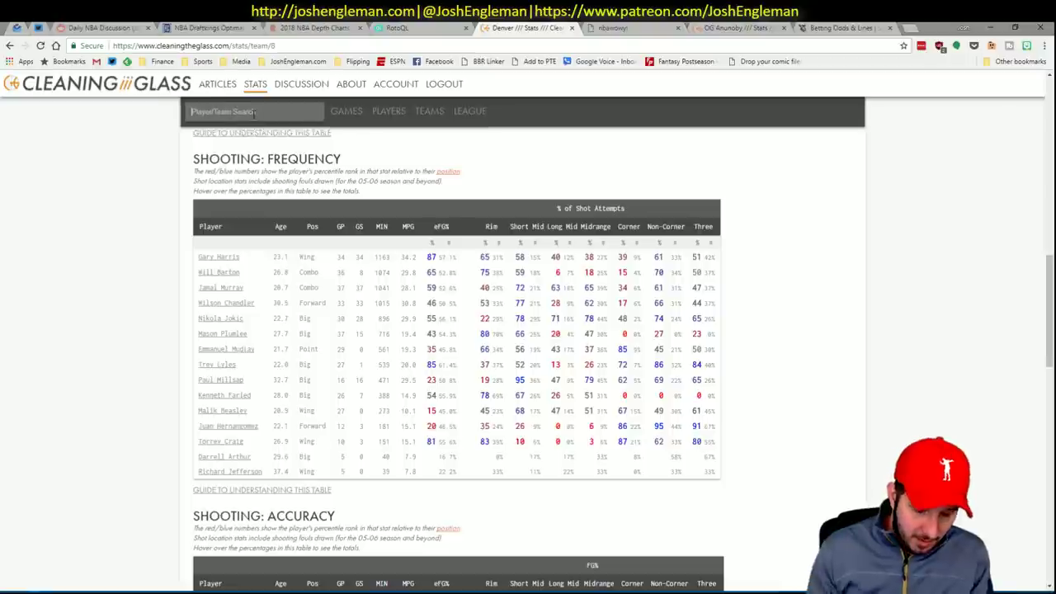
type("Utah Jazz")
key("Return")
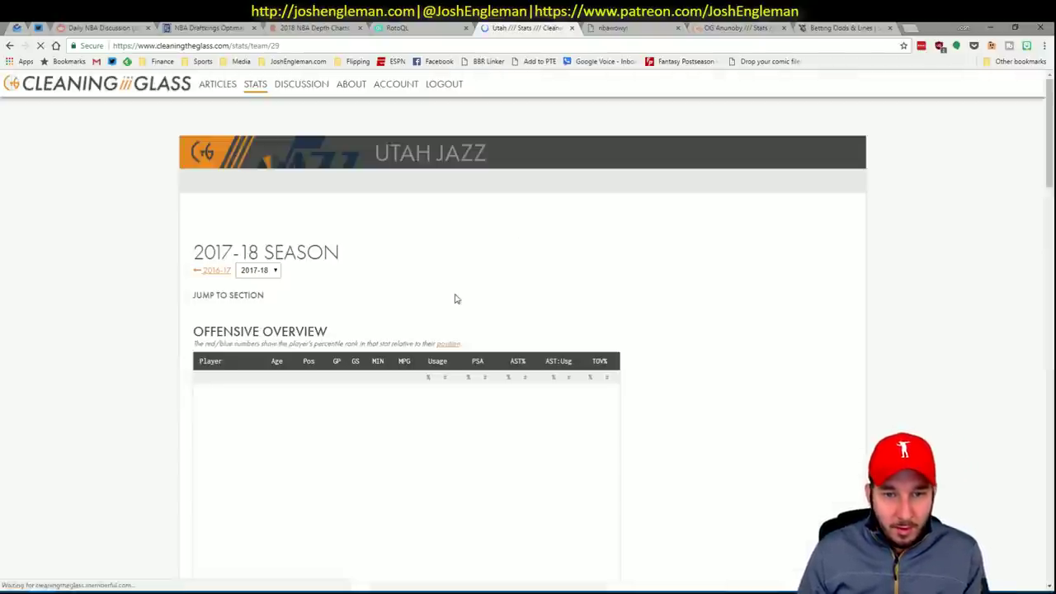
Step: Copy all Utah Jazz player rows of the Shooting: Frequency table into the workbook's CTG sheet
scroll(495, 264, "down", 2)
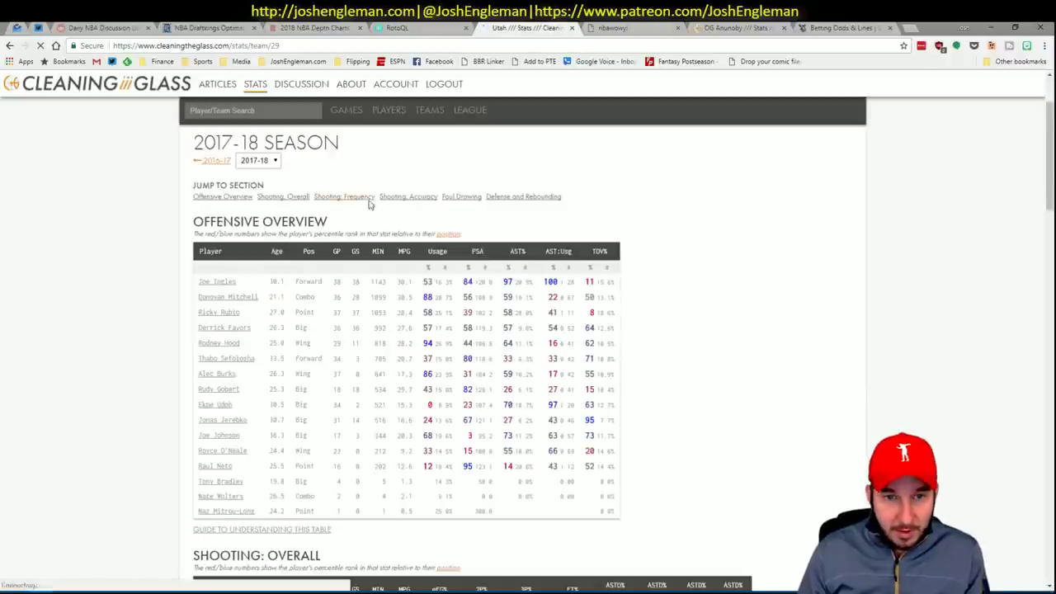
scroll(370, 204, "down", 4)
scroll(718, 299, "down", 1)
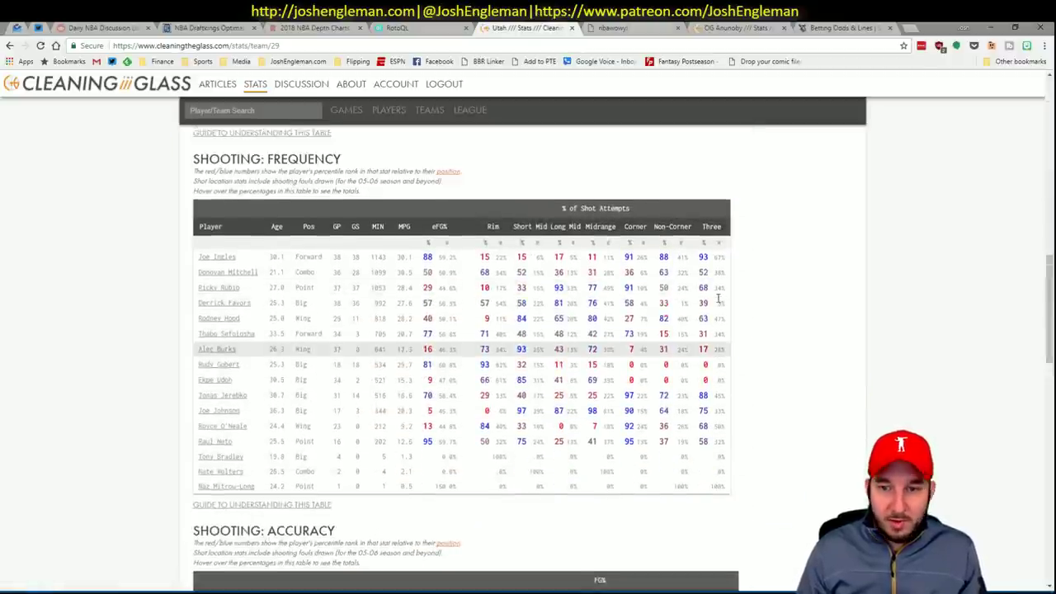
left_click_drag(724, 490, 208, 256)
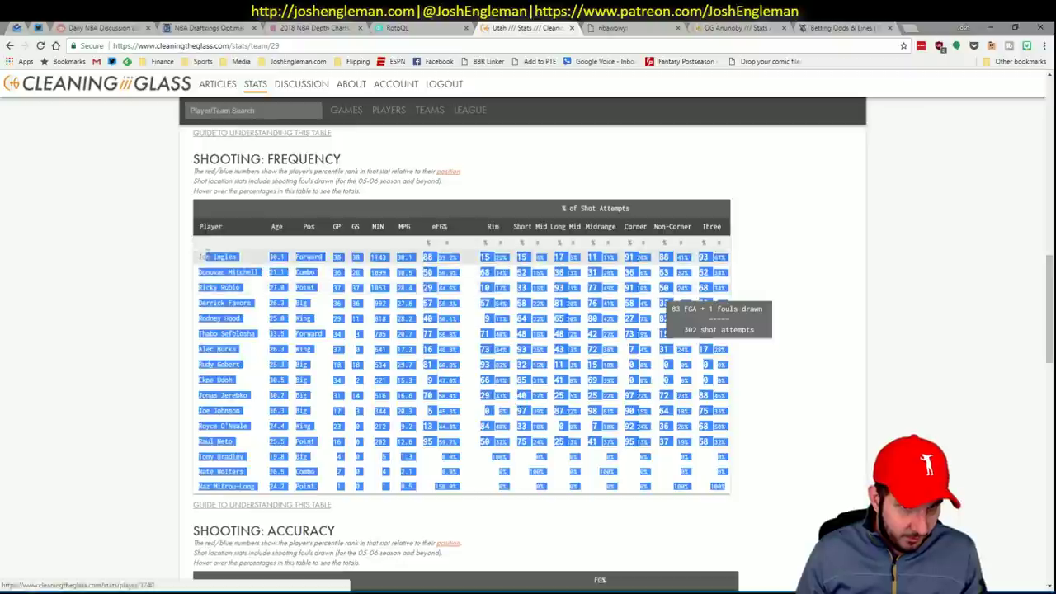
key("alt+Tab")
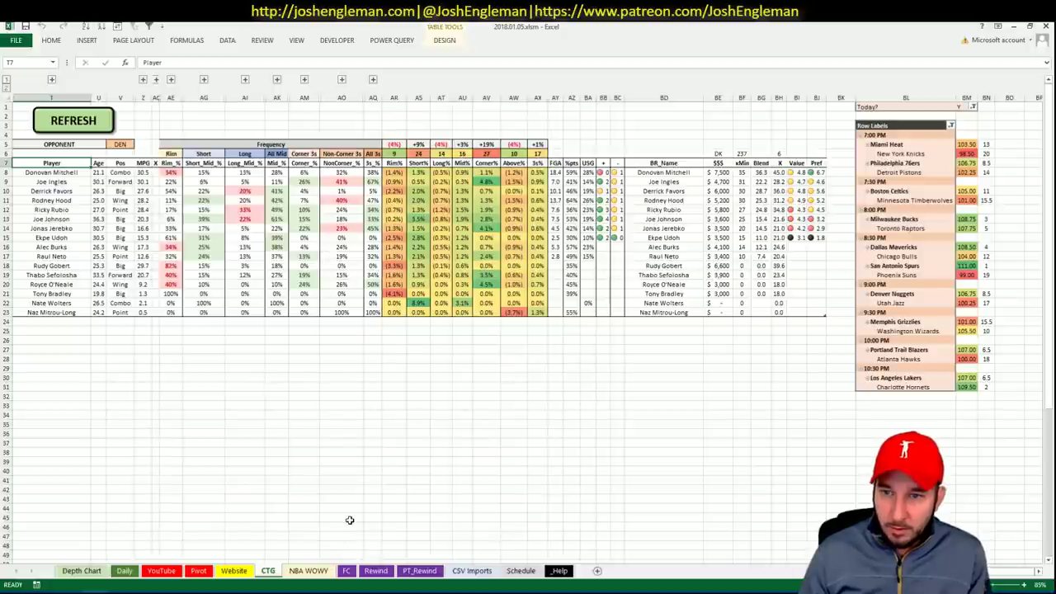
Step: Review Utah's player projections on the Pivot sheet and filter the YouTube sheet's game log to team UTA
left_click(199, 571)
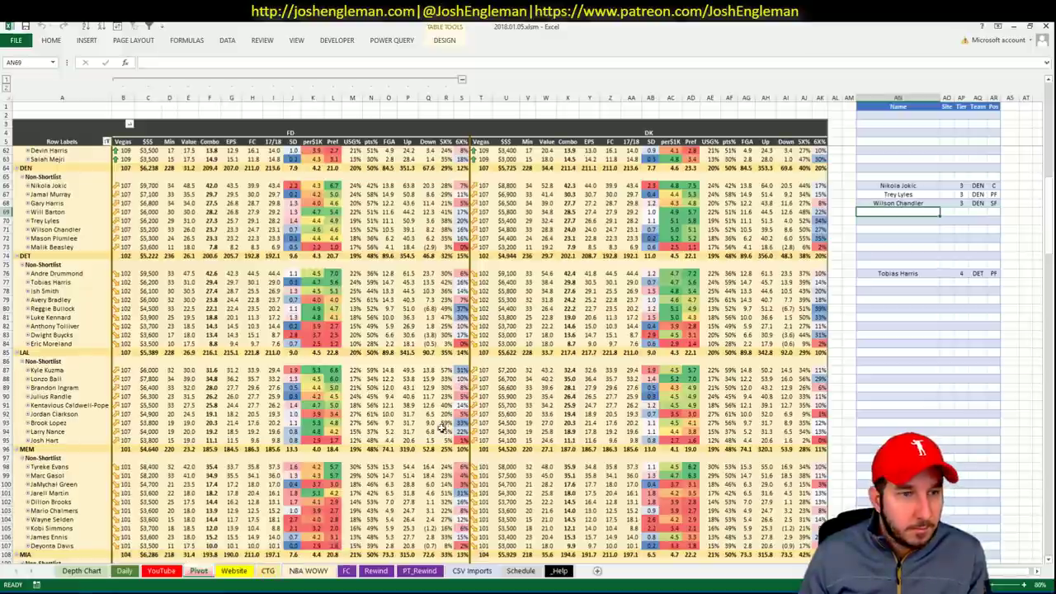
left_click(441, 404)
scroll(390, 447, "down", 20)
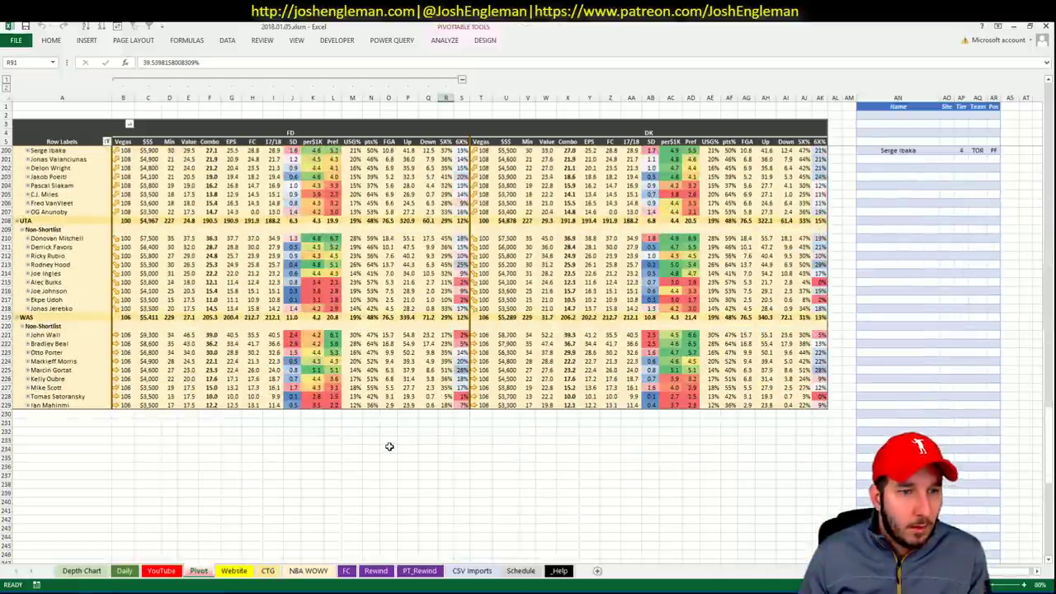
scroll(390, 446, "down", 2)
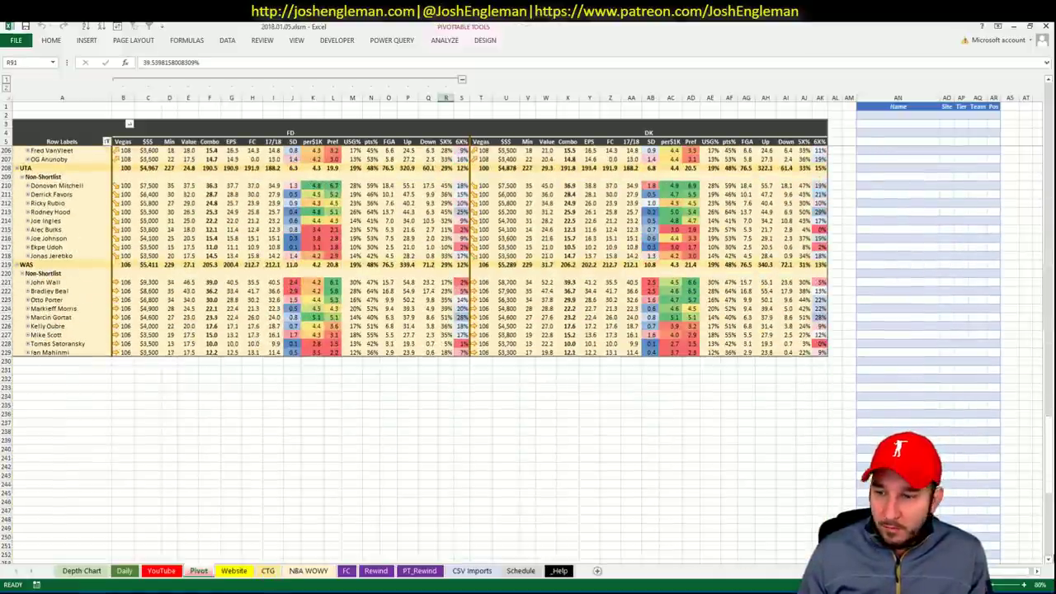
left_click(1050, 560)
left_click(1049, 560)
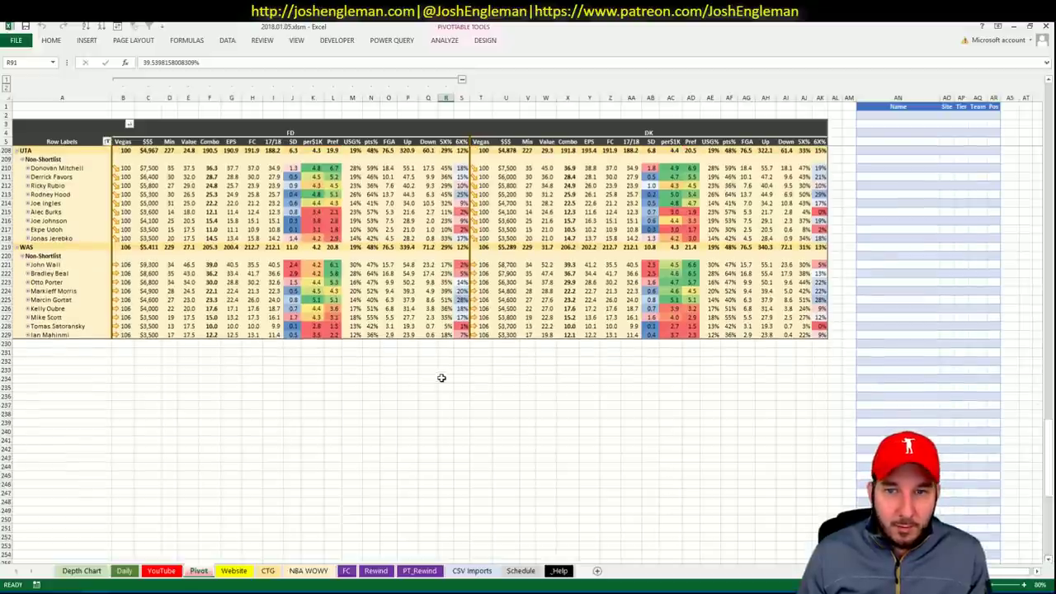
left_click(161, 570)
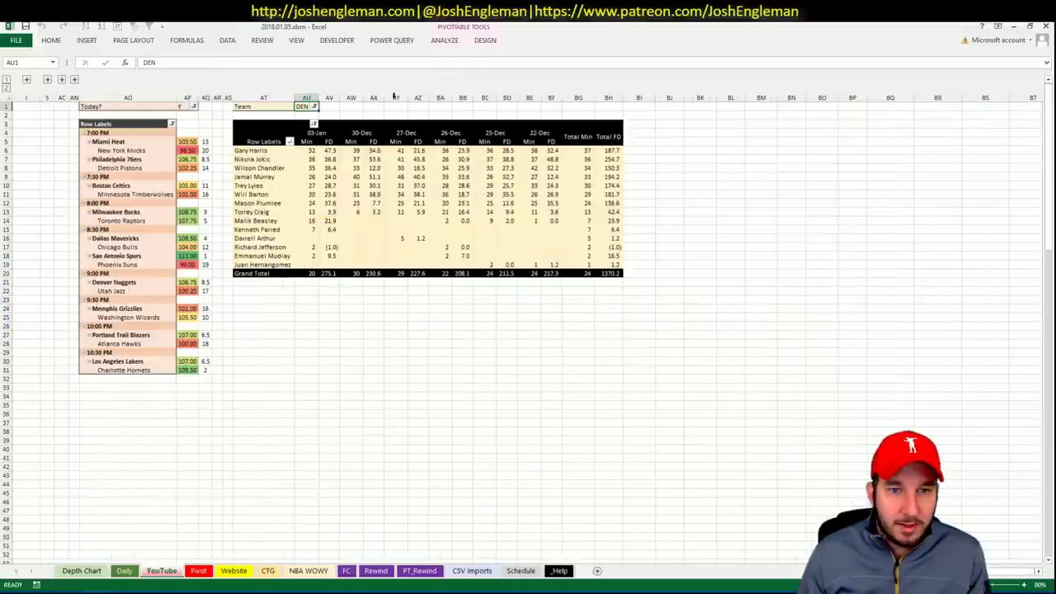
type("UTA")
key("Return")
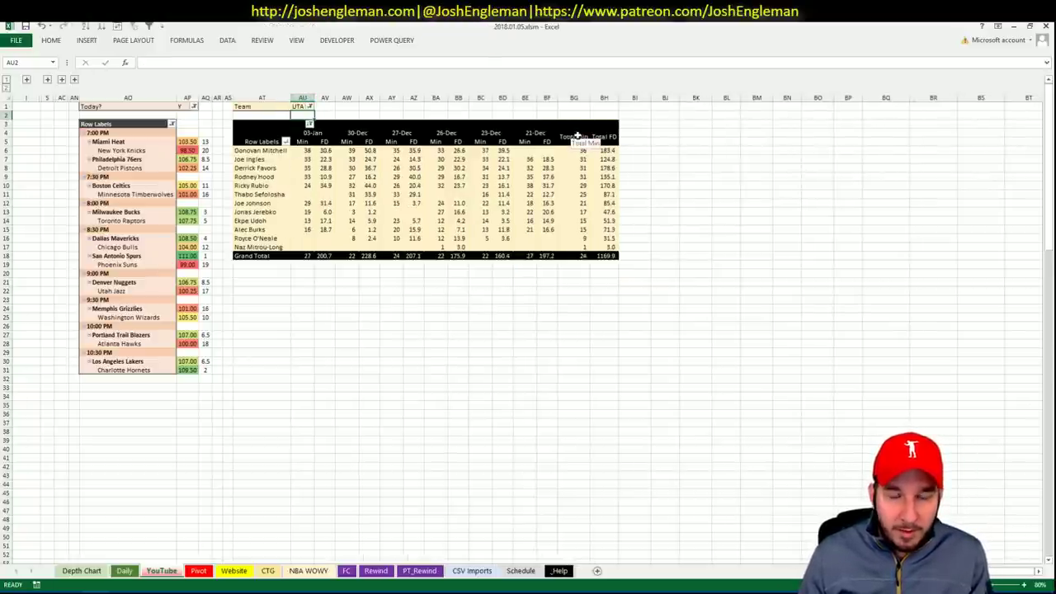
Step: Add Donovan Mitchell with tier 3 to the Pivot sheet's player list, beside his projection row
left_click(199, 569)
left_click(862, 166)
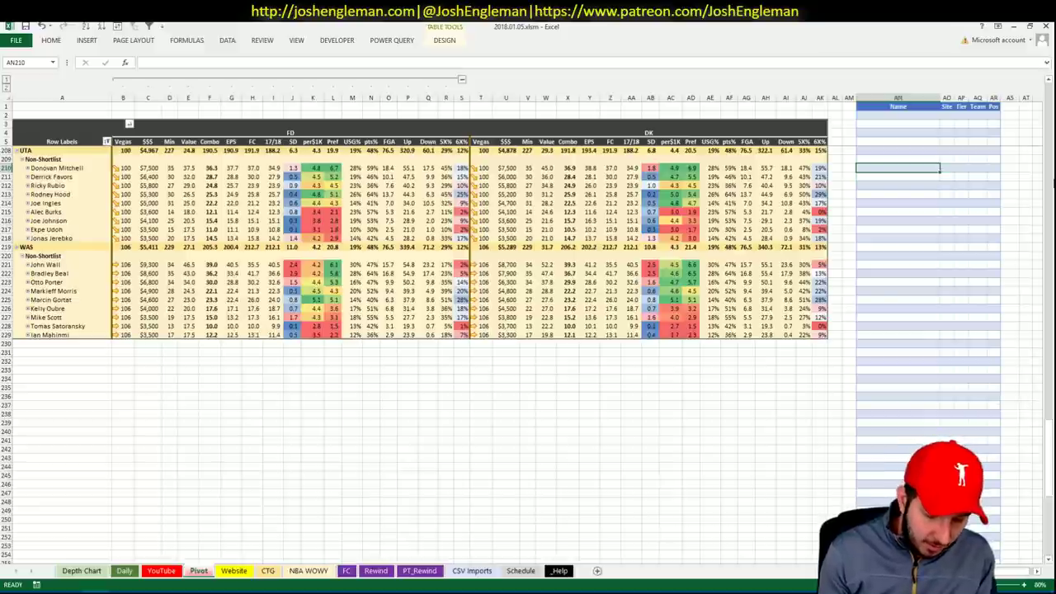
type("Donovan Mi")
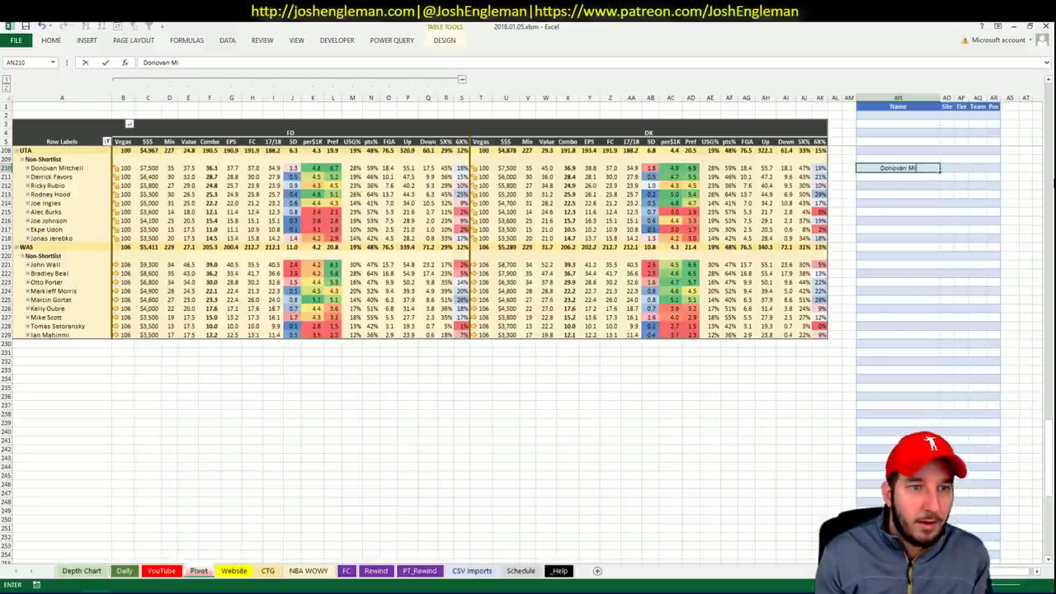
type("tchell")
key("Tab")
key("Right")
key("Right")
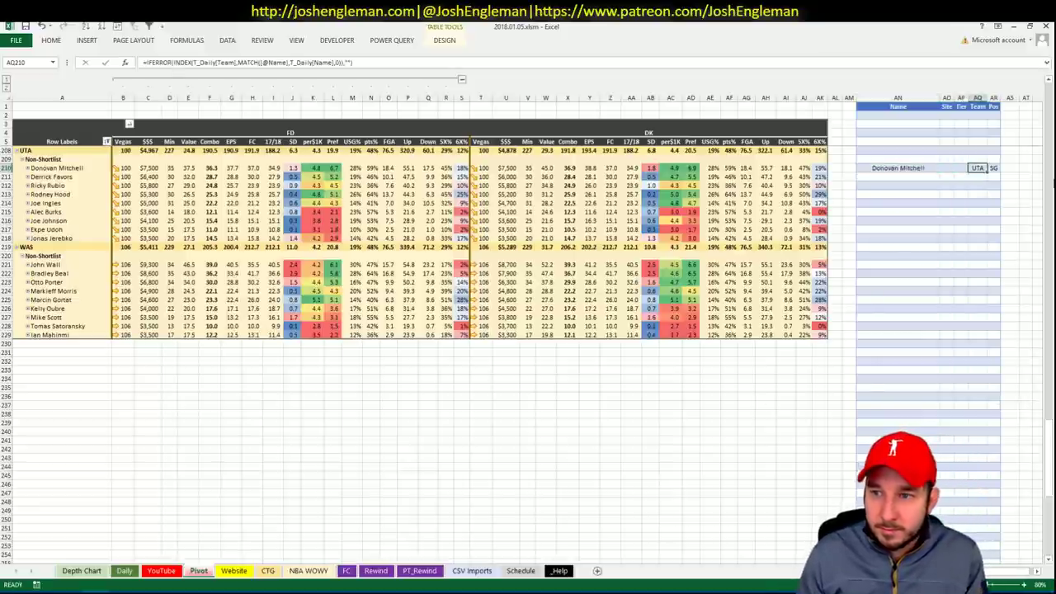
key("Right")
key("Left")
key("Left")
type("3")
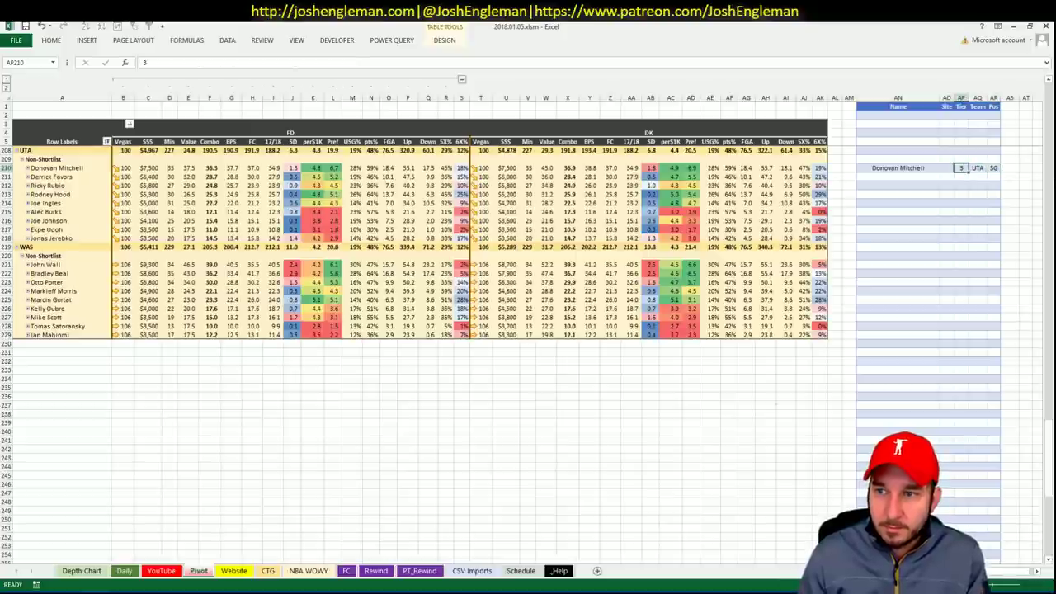
key("Return")
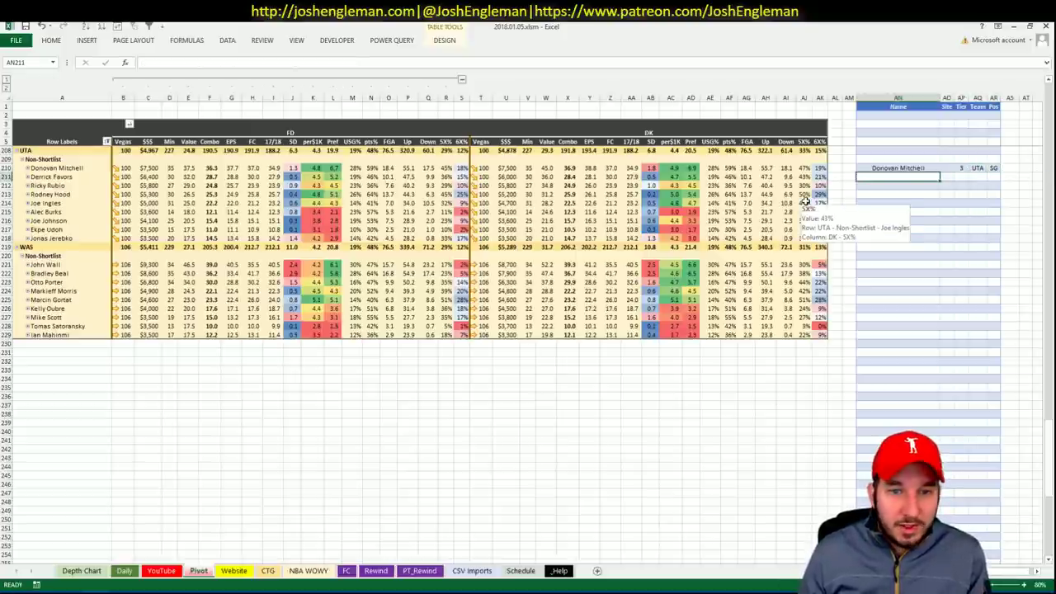
Step: Check Utah's game log on the YouTube sheet and add Derrick Favors with tier 3 below Donovan Mitchell on the Pivot sheet
left_click(696, 387)
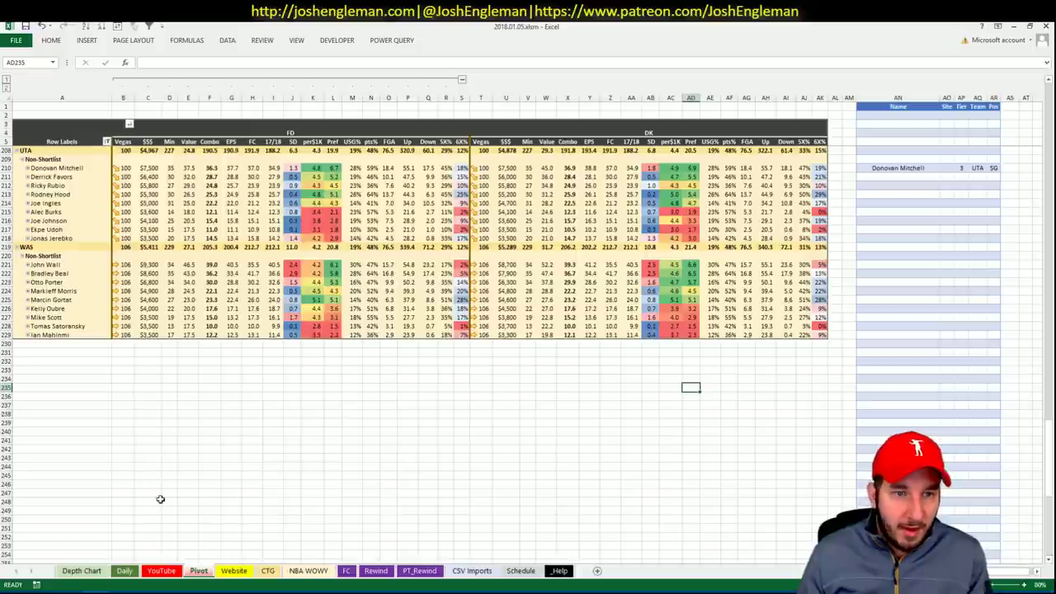
left_click(203, 572)
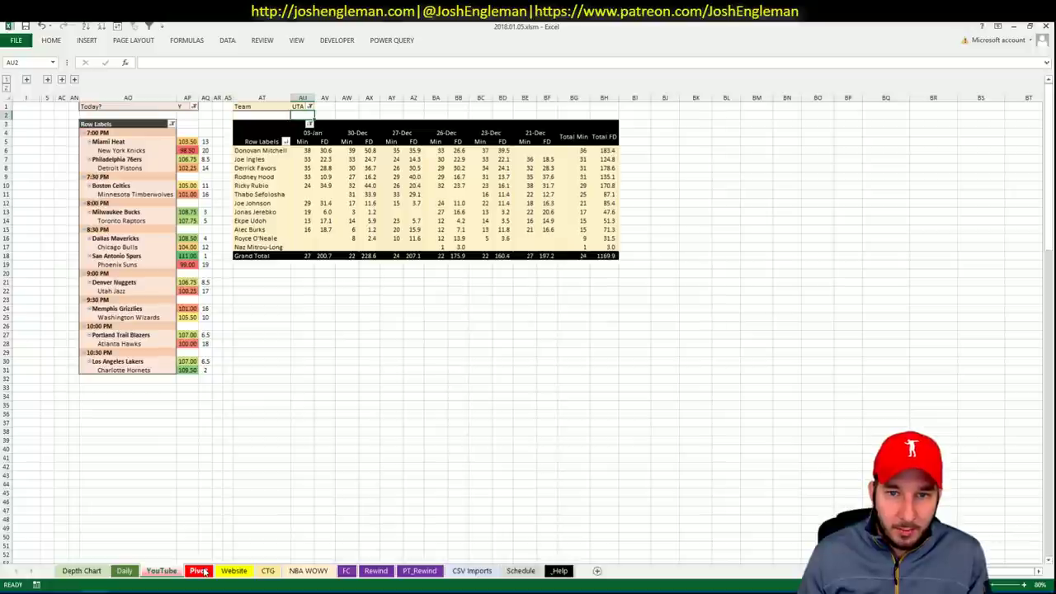
left_click(203, 571)
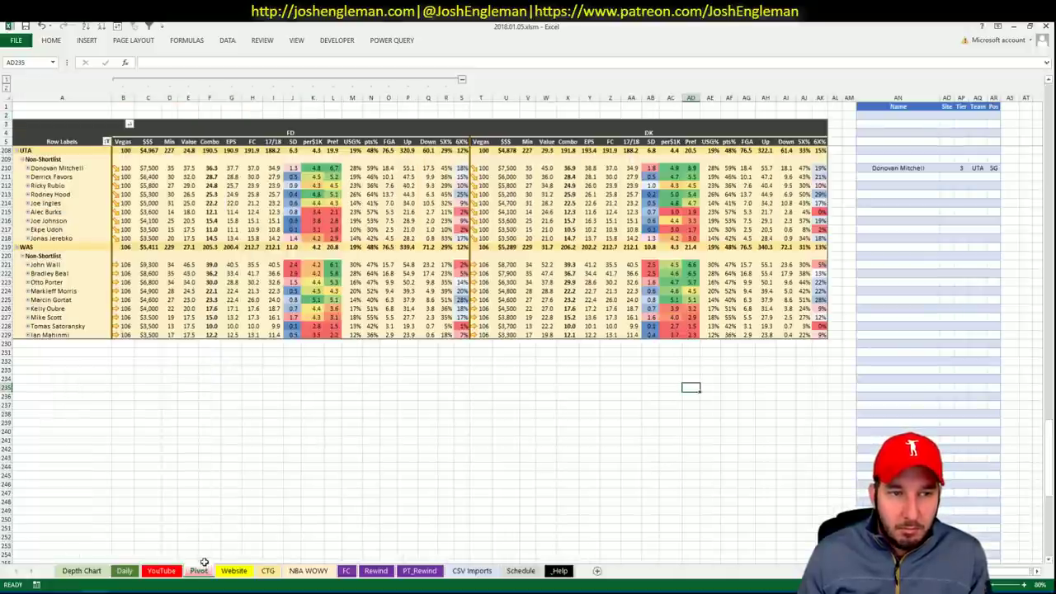
left_click(878, 230)
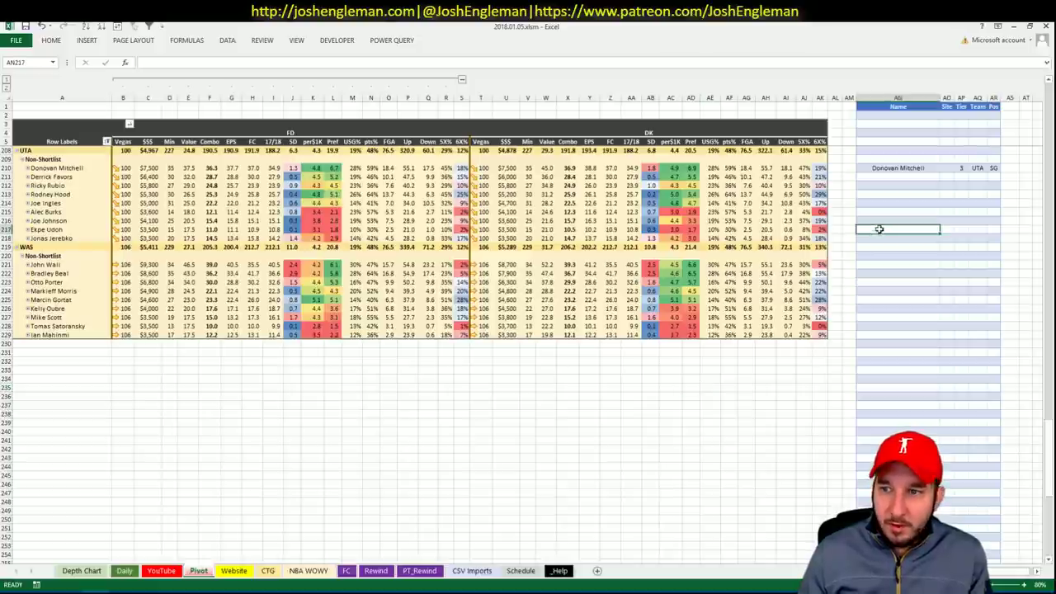
left_click(878, 176)
type("Derri")
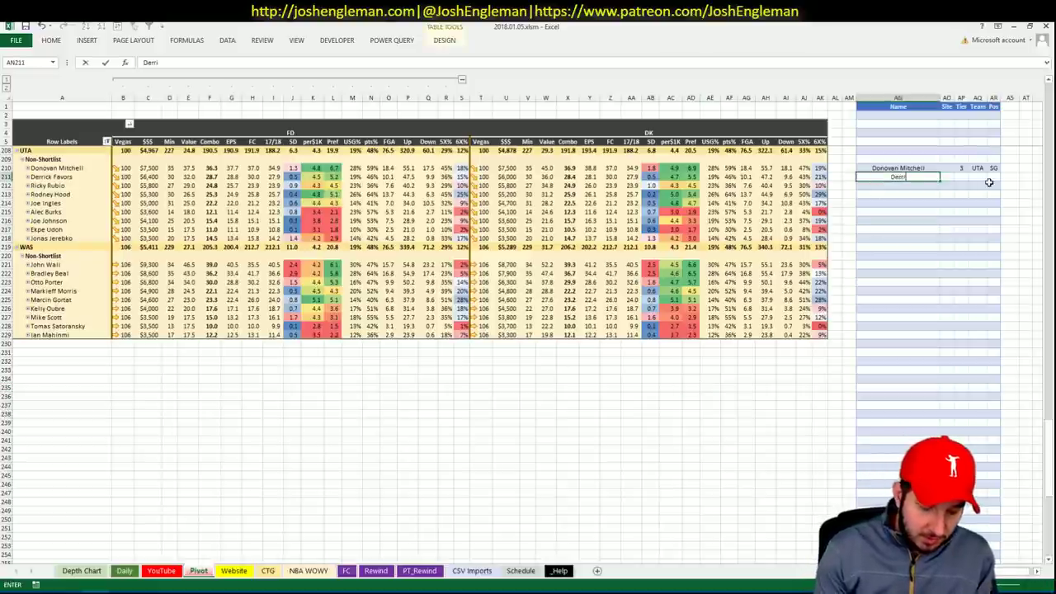
type("ck Favors")
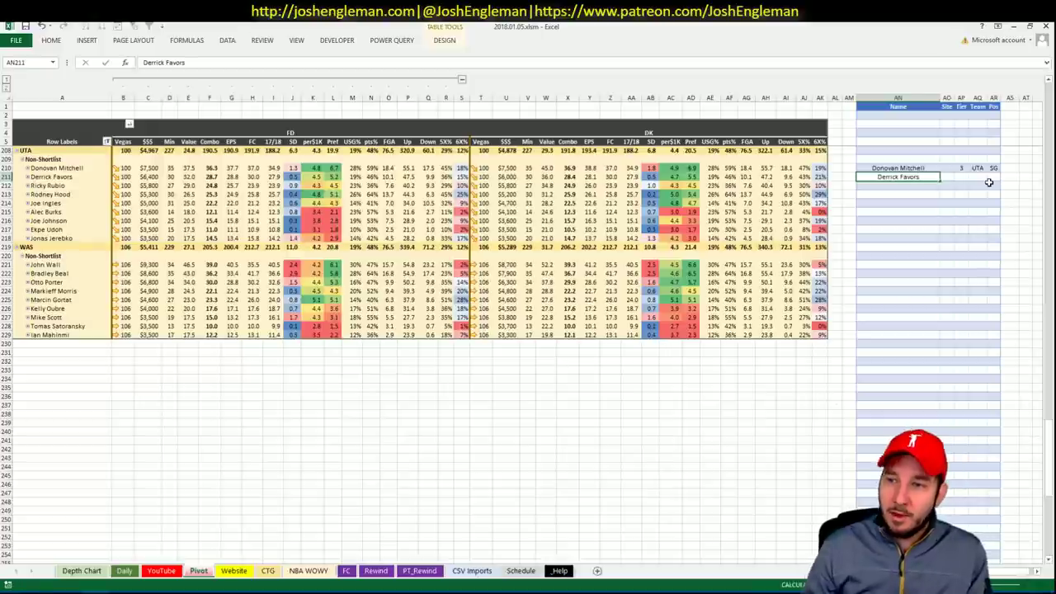
key("Tab")
key("Tab")
type("3")
key("Return")
key("Return")
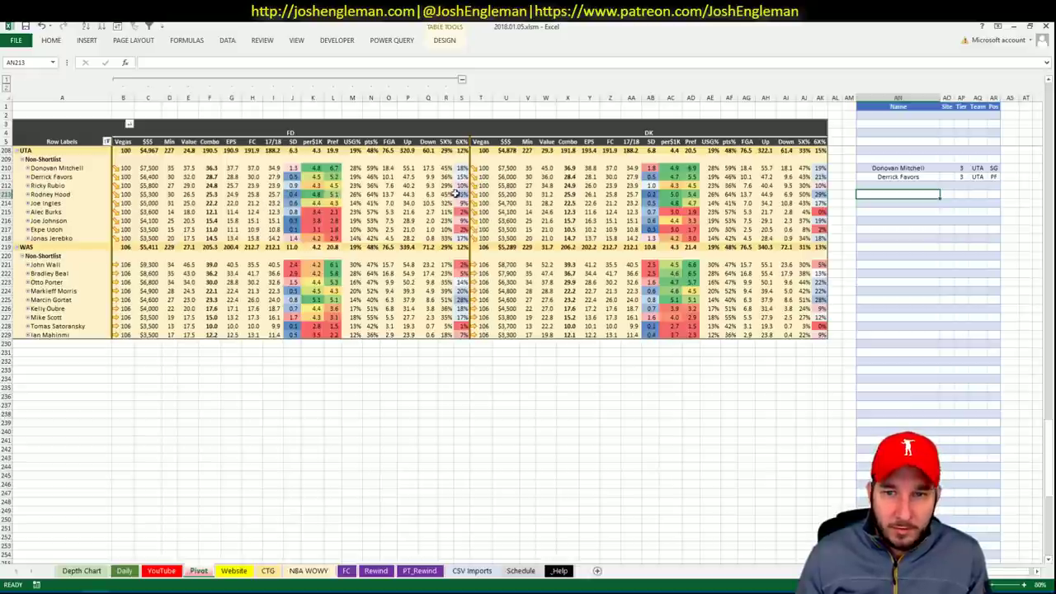
Step: Consult Utah's game log again and add Rodney Hood with tier 3 below Derrick Favors on the Pivot sheet
left_click(201, 570)
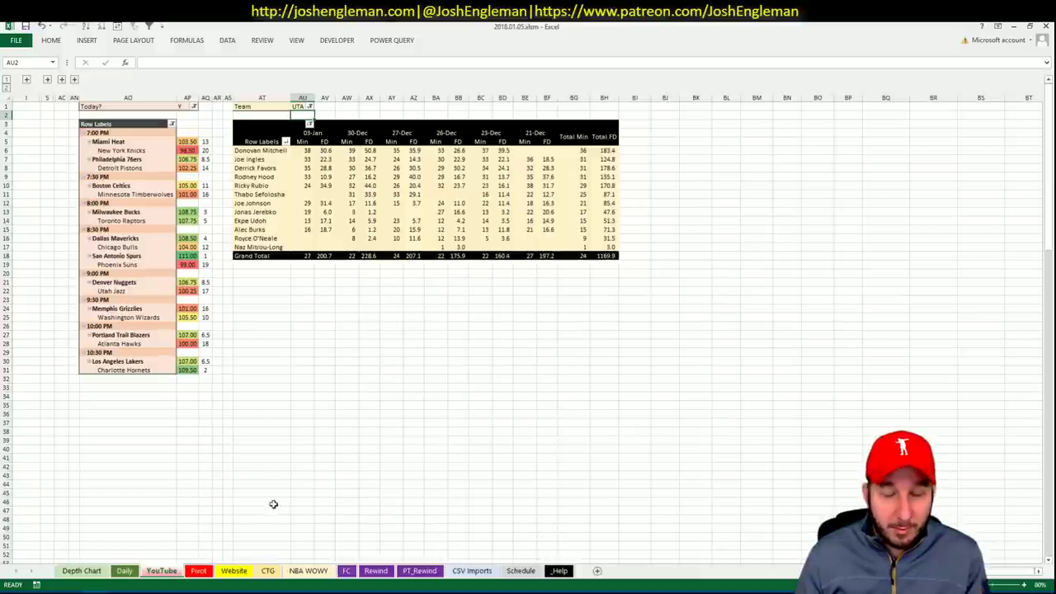
left_click(198, 570)
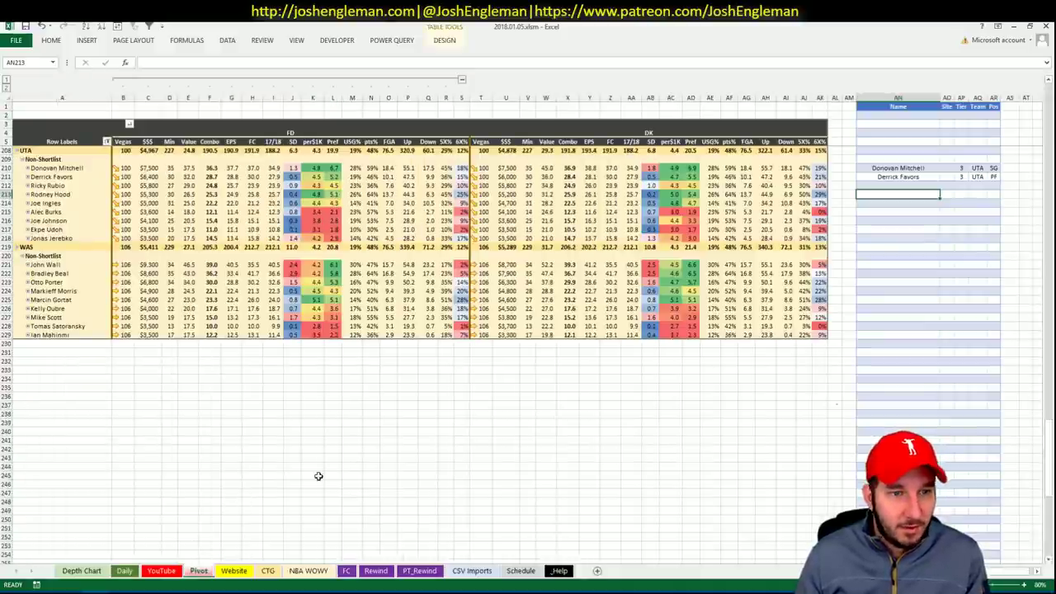
key("Up")
type("Rod")
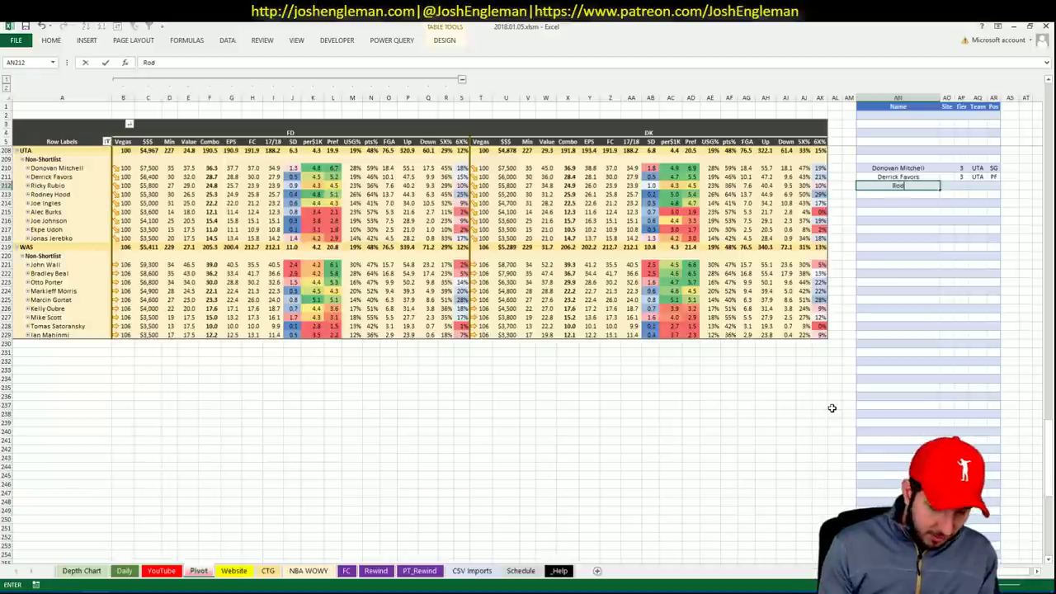
type("ney Hood")
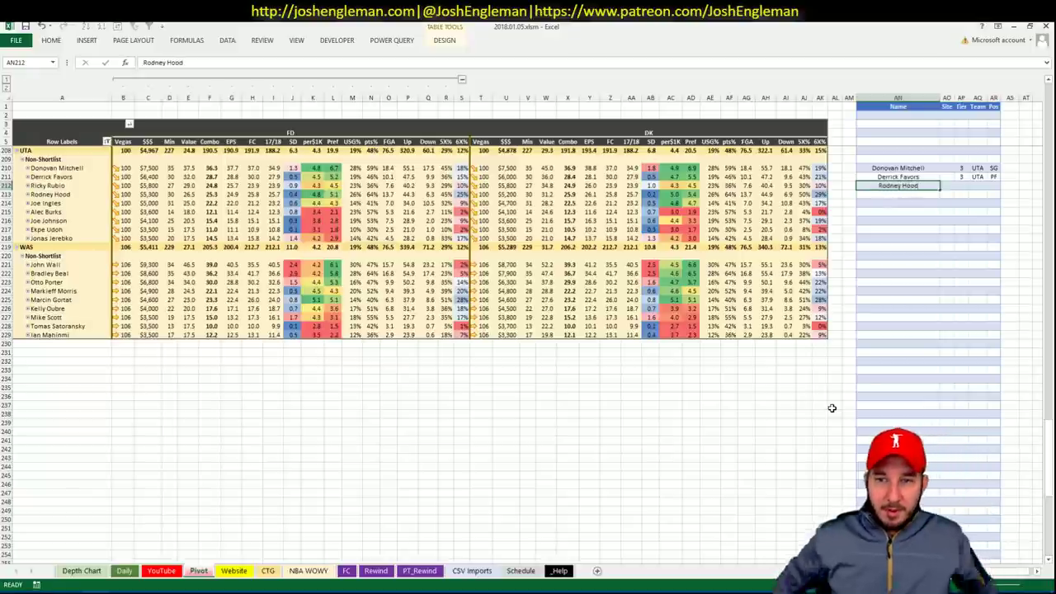
key("Return")
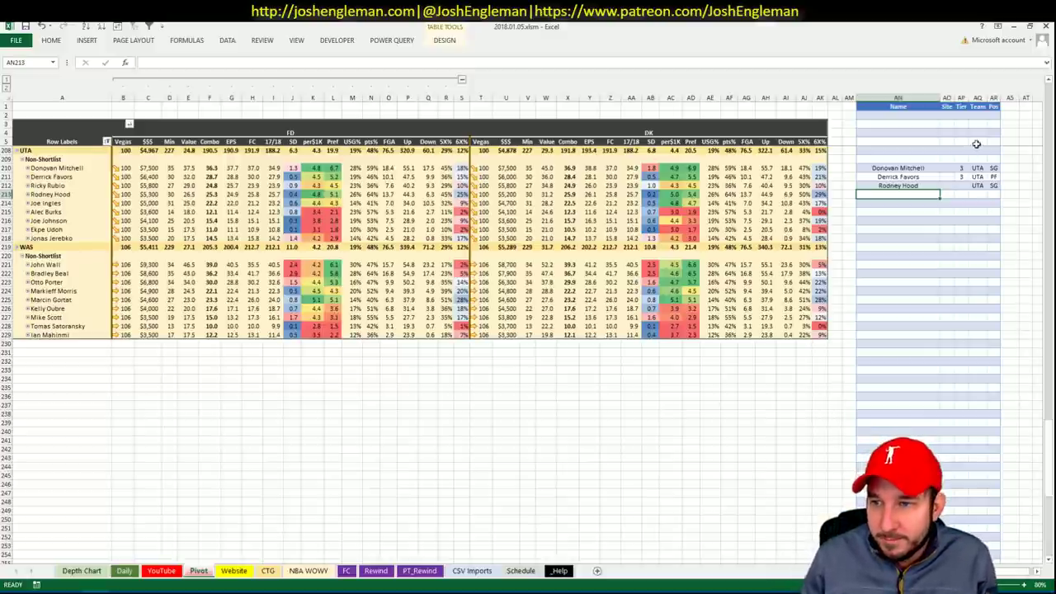
left_click(960, 185)
type("3")
left_click(897, 212)
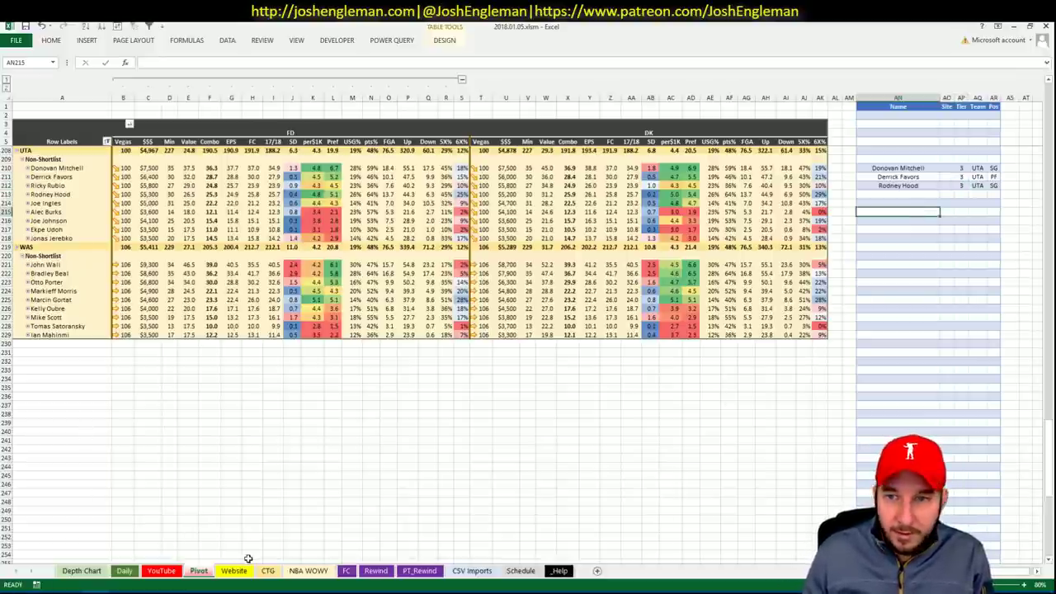
Step: Set the opponent to WAS on the CTG sheet
left_click(269, 572)
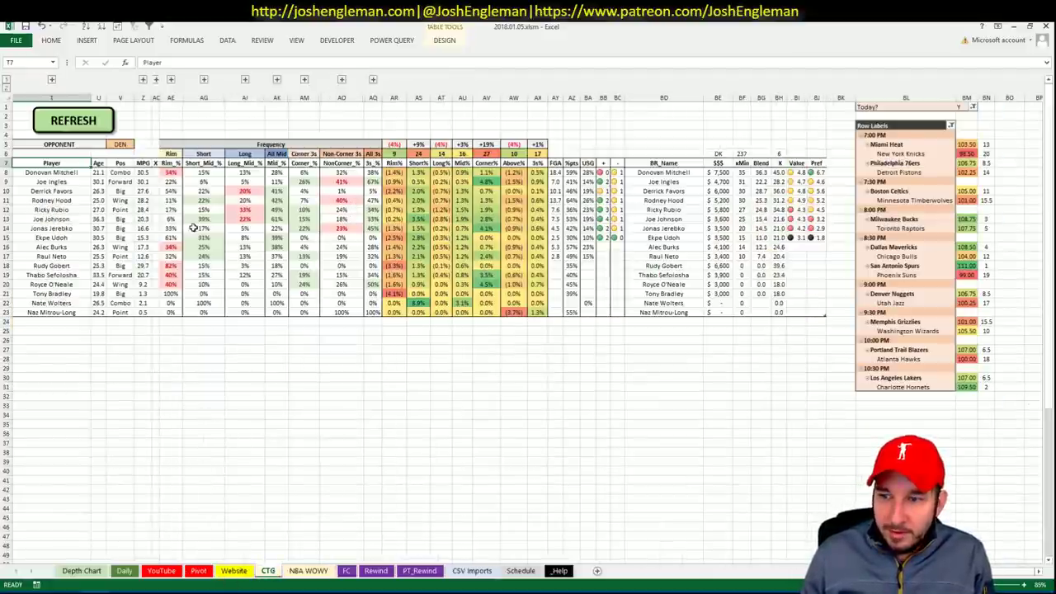
left_click(129, 144)
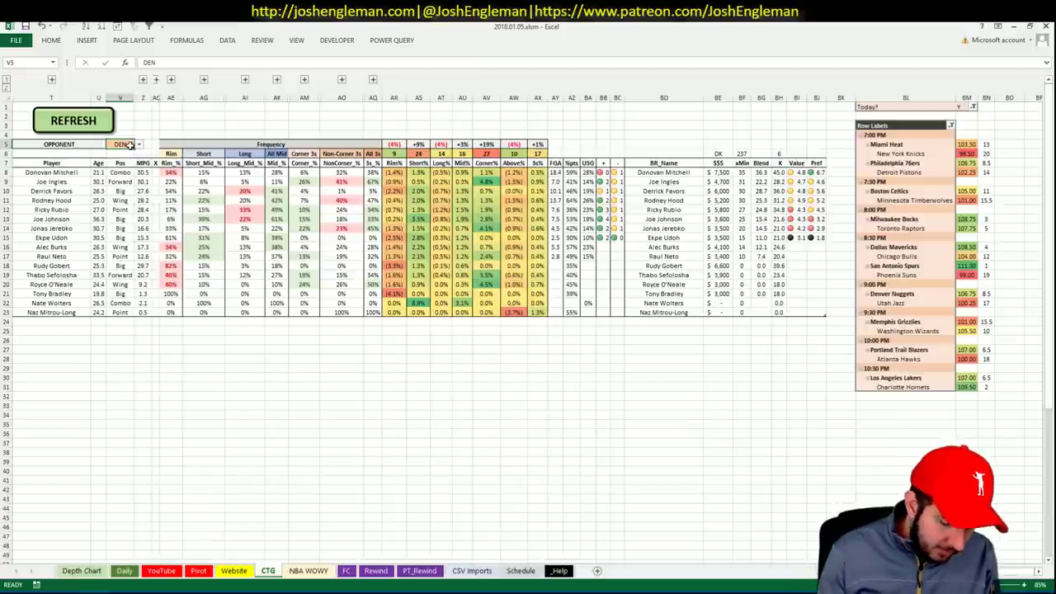
type("WAS")
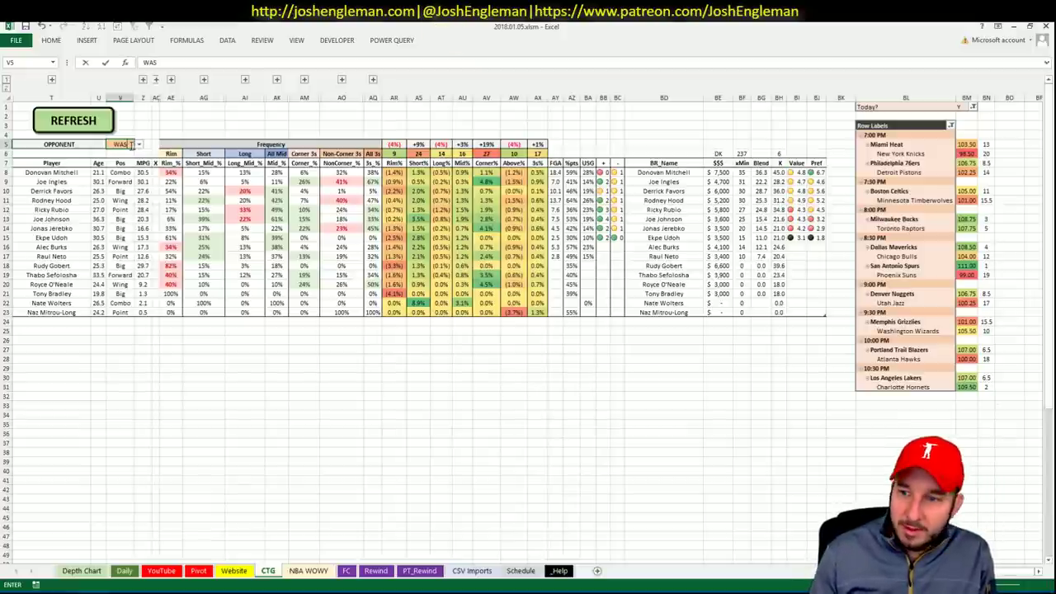
key("Return")
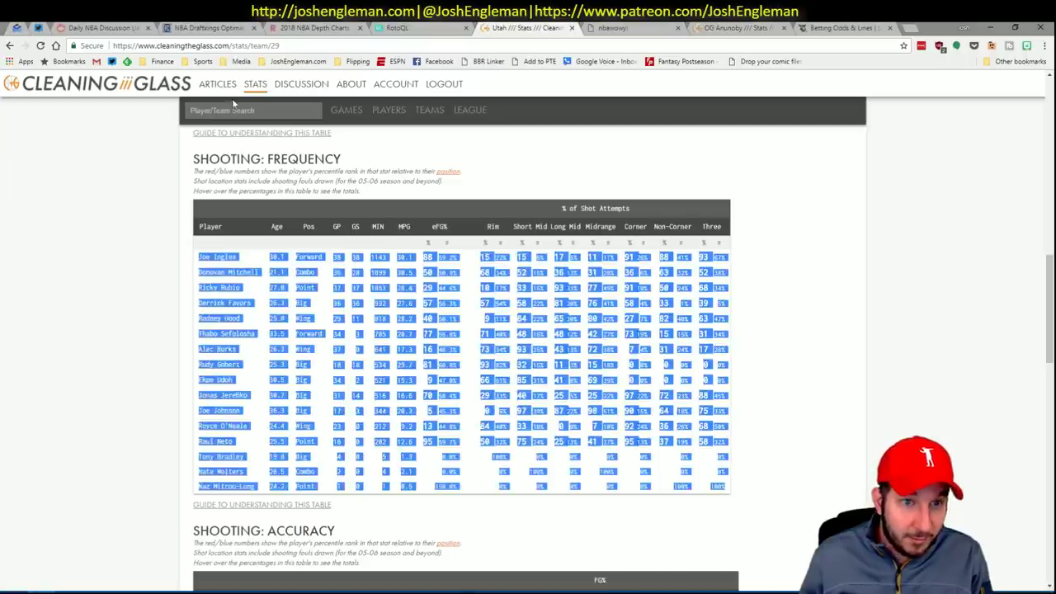
Step: Switch to the Cleaning the Glass site in the browser and open the Memphis Grizzlies' Shooting: Frequency table
left_click(236, 110)
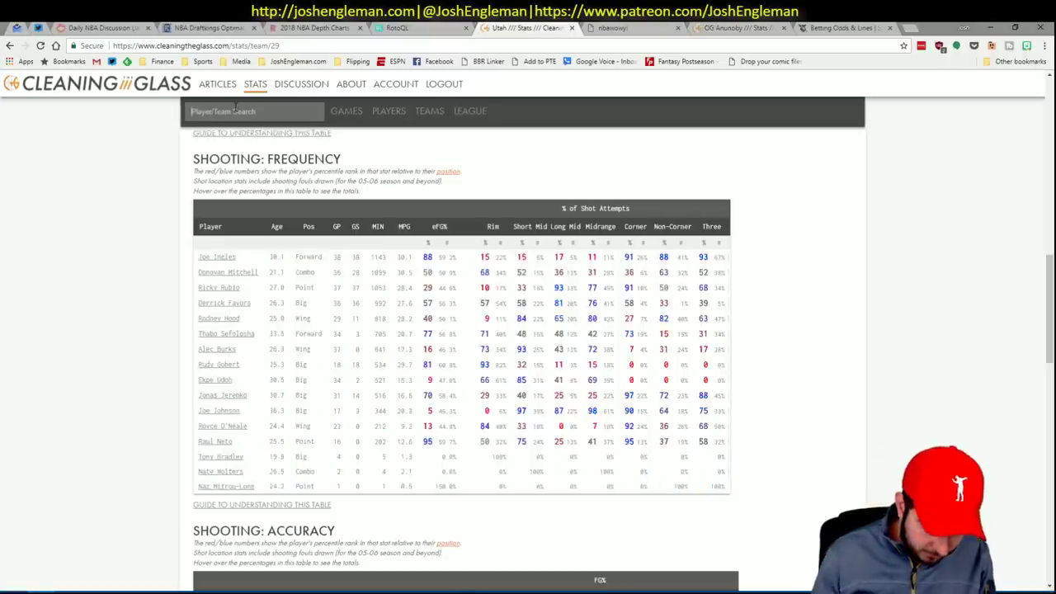
type("grizz")
key("Down")
key("Return")
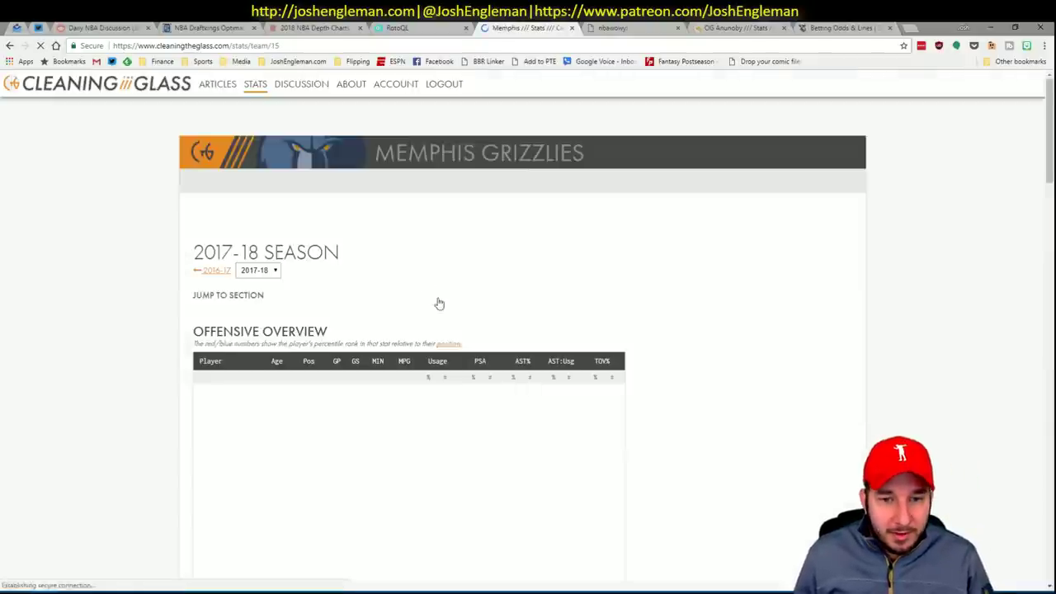
left_click(354, 306)
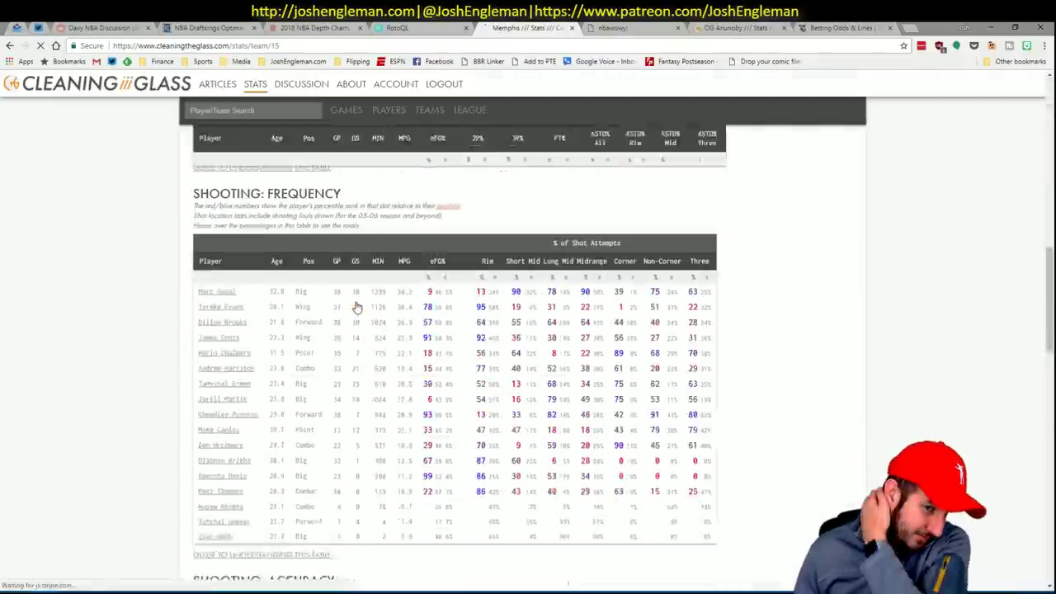
Step: Copy the full Memphis shooting frequency table from the first to the last player and load it into the workbook's CTG sheet
mouse_move(708, 501)
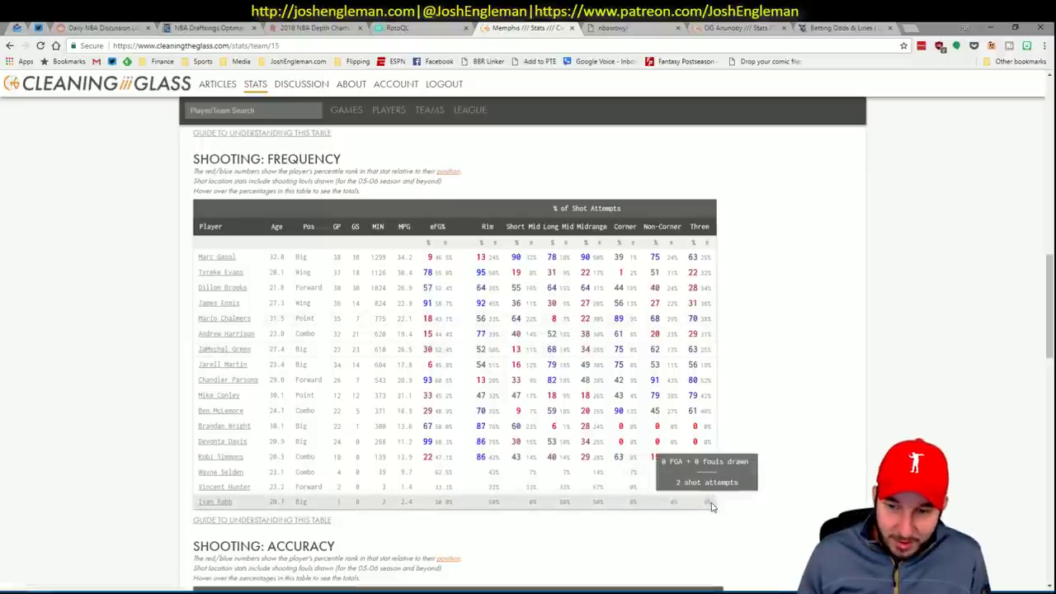
left_click_drag(713, 506, 202, 257)
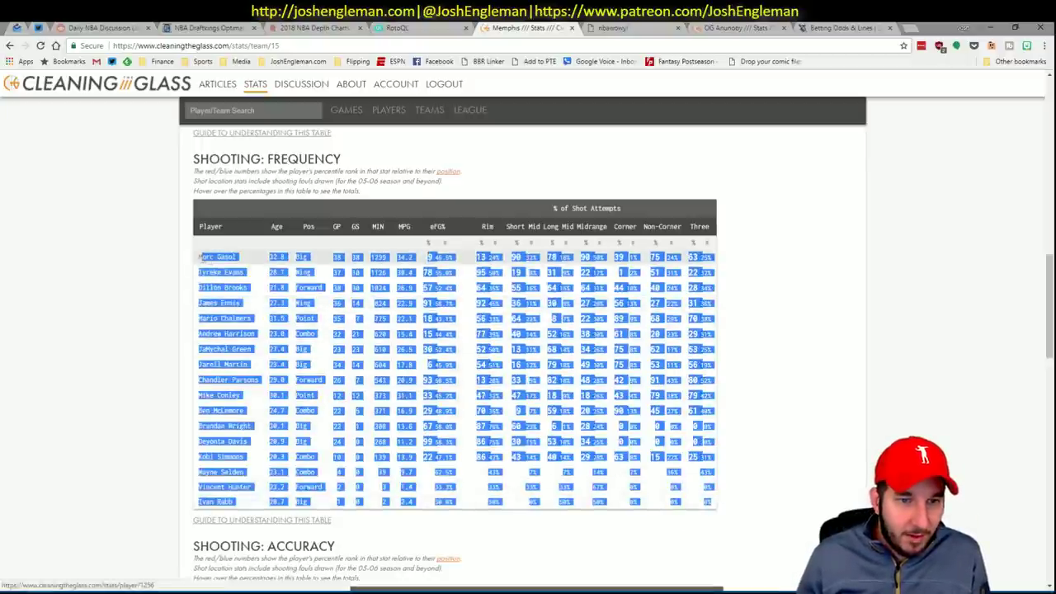
key("alt+Tab")
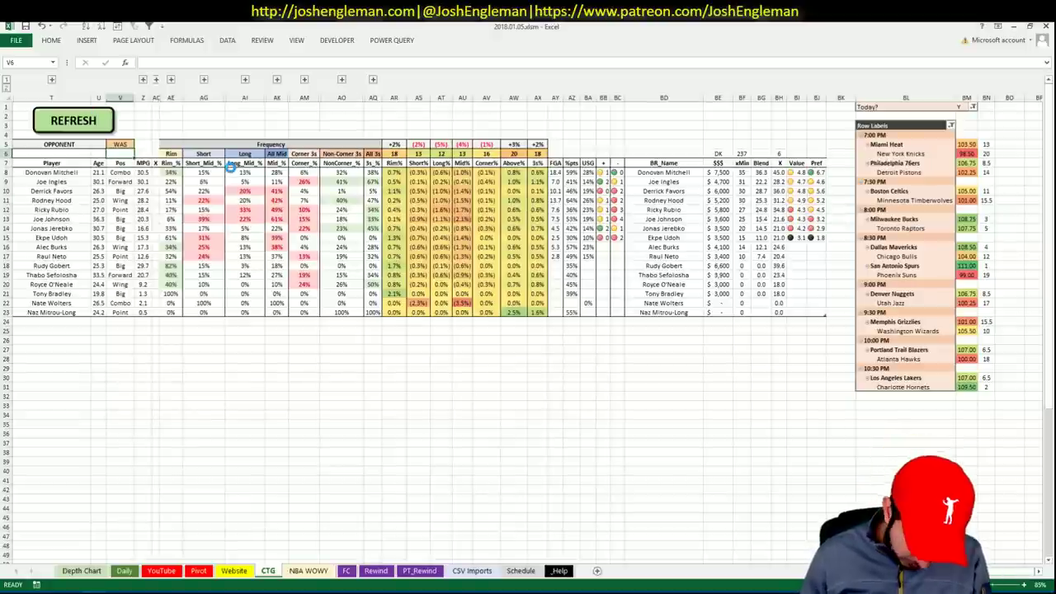
key("ctrl+v")
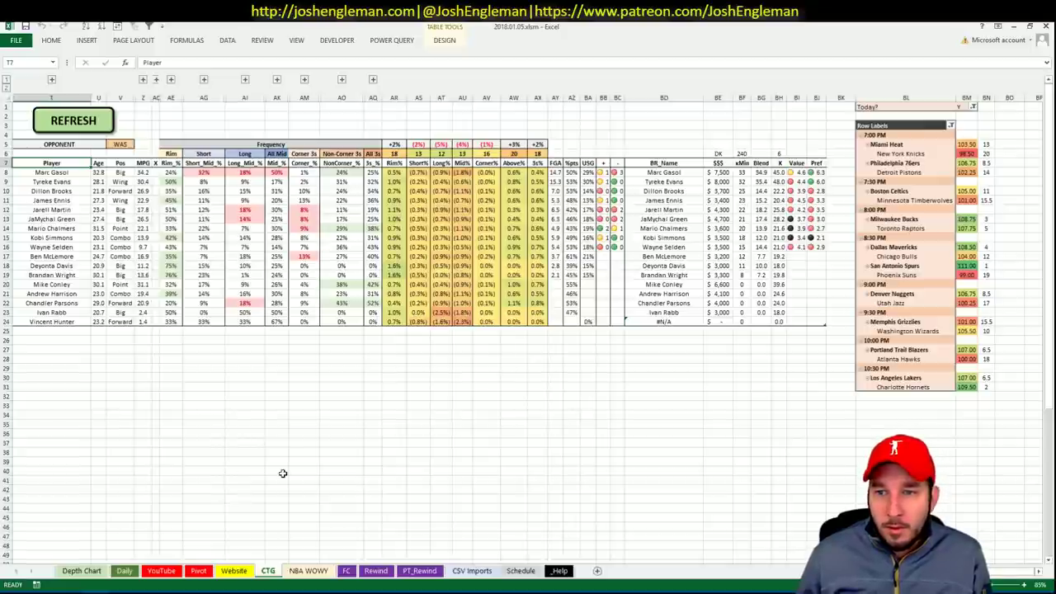
Step: Review Memphis's player projections on the Pivot sheet and filter the YouTube sheet's game log to team MEM
left_click(199, 570)
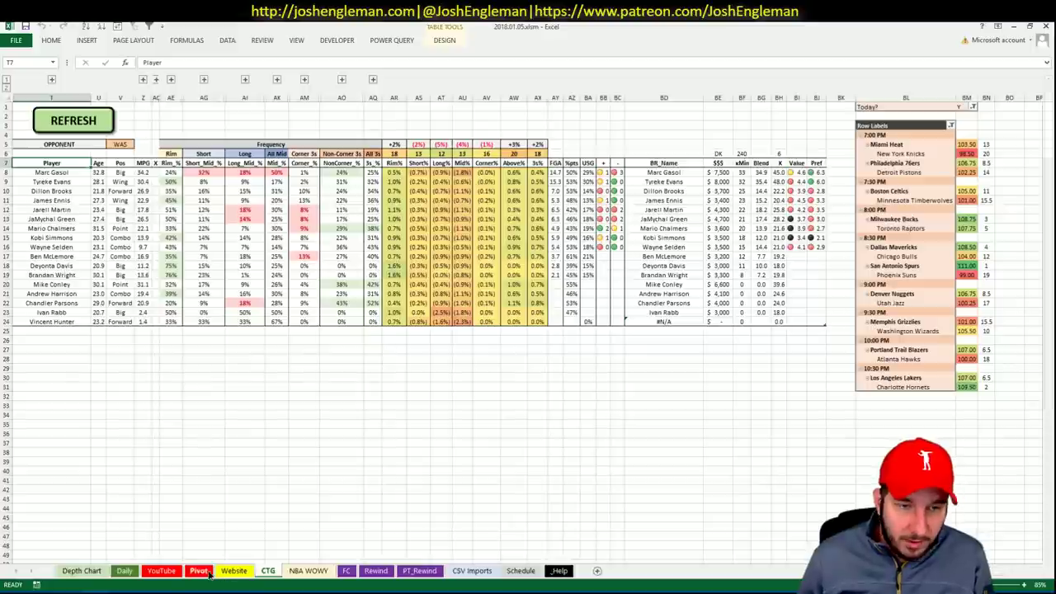
left_click(248, 442)
scroll(272, 440, "up", 20)
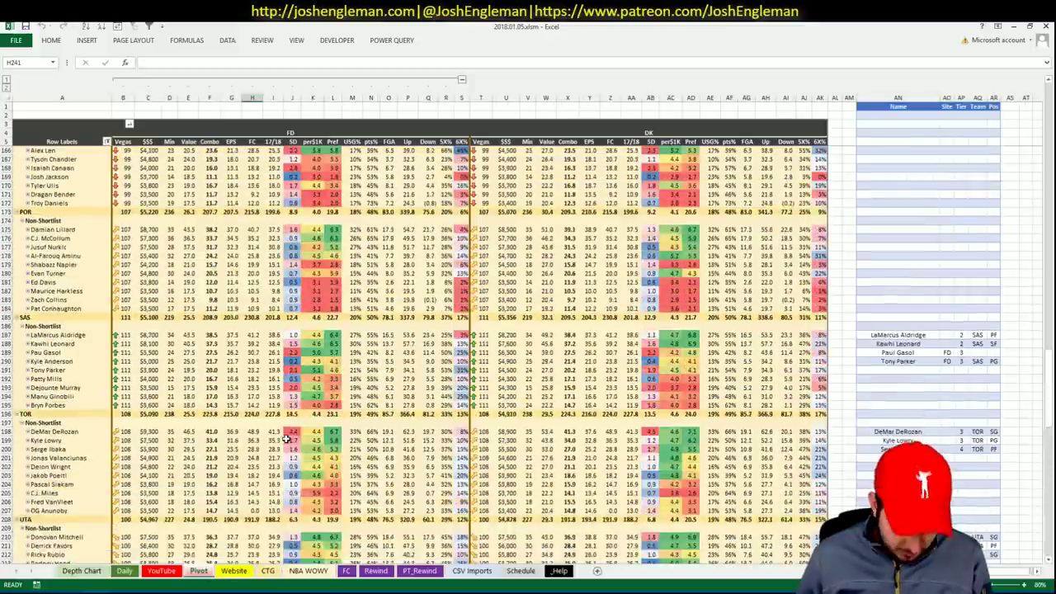
scroll(328, 384, "up", 9)
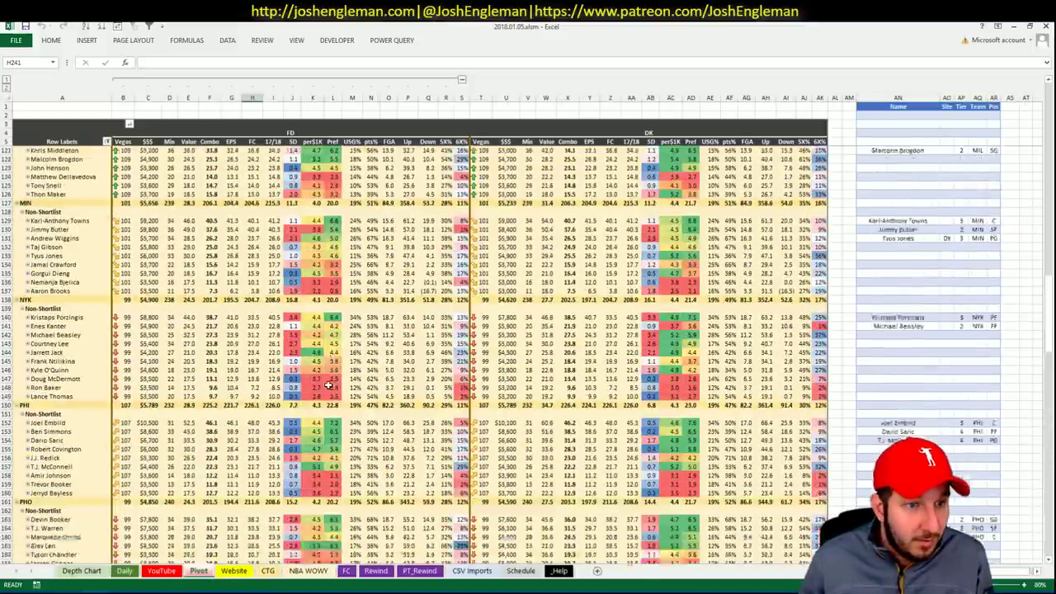
scroll(328, 385, "up", 5)
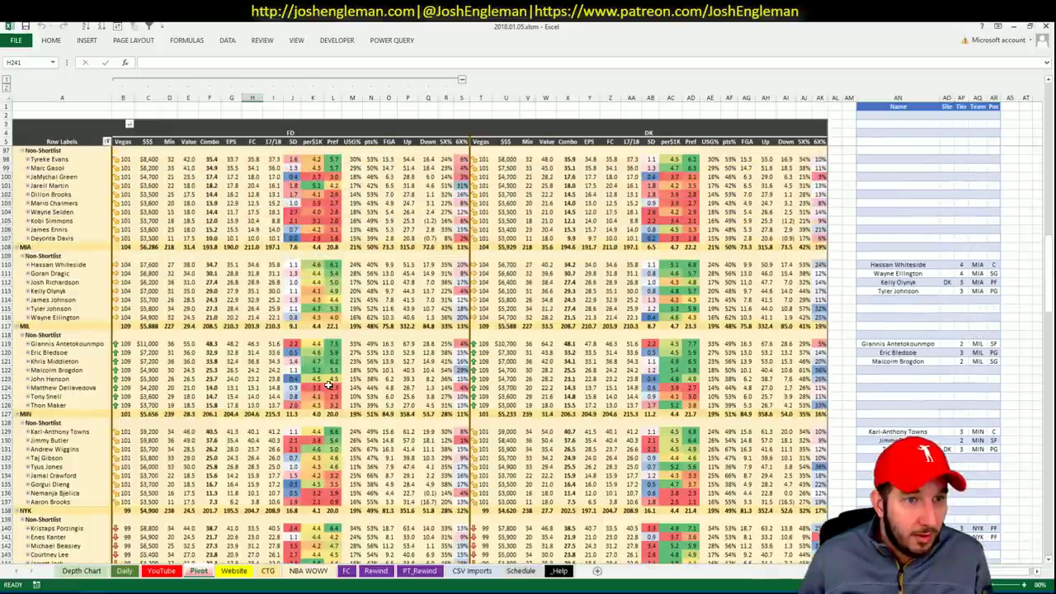
scroll(328, 384, "up", 1)
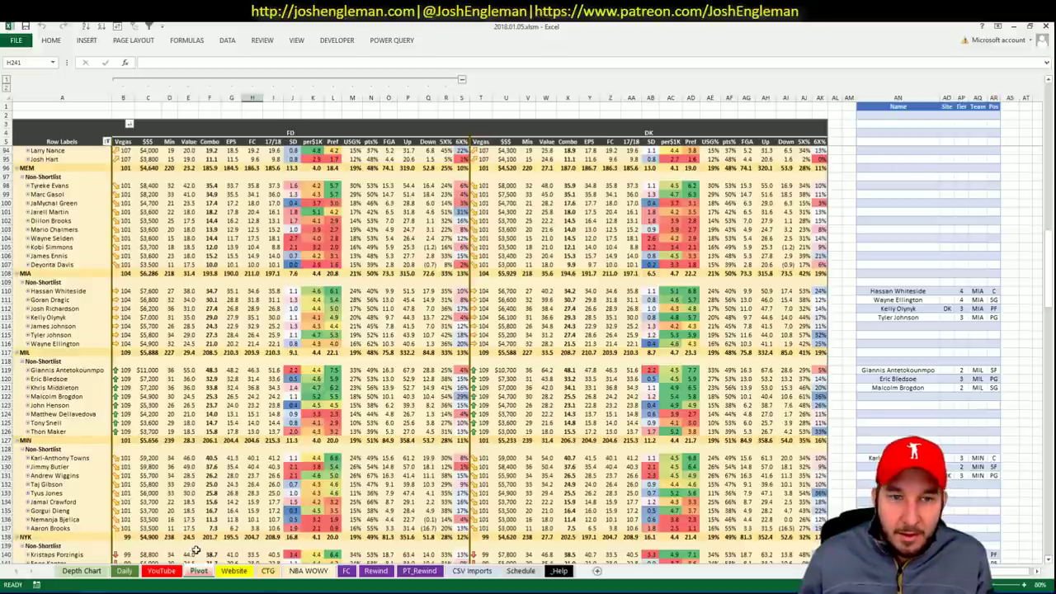
left_click(161, 571)
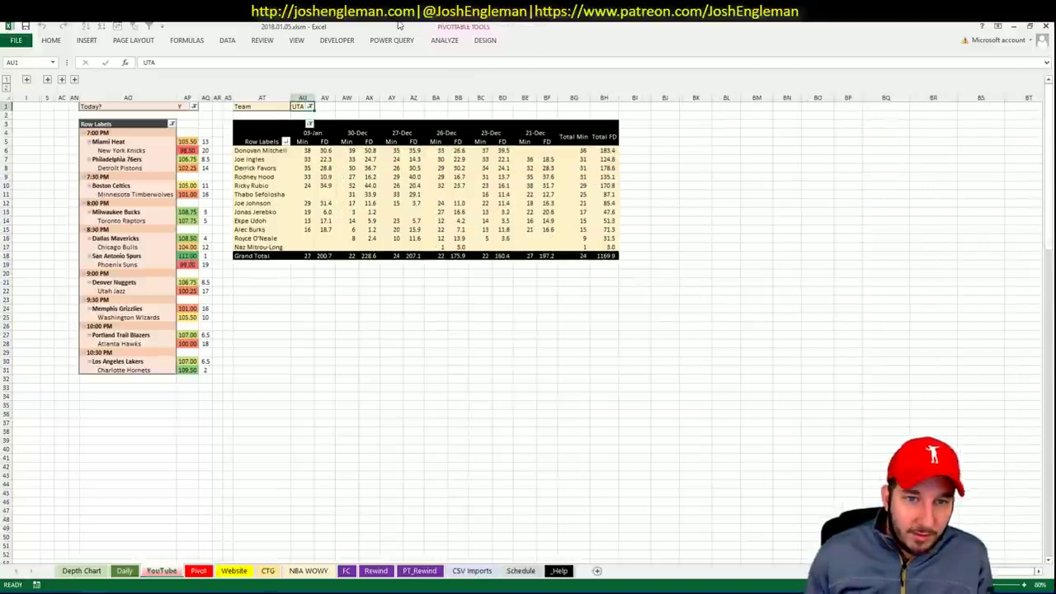
type("MEM")
key("Return")
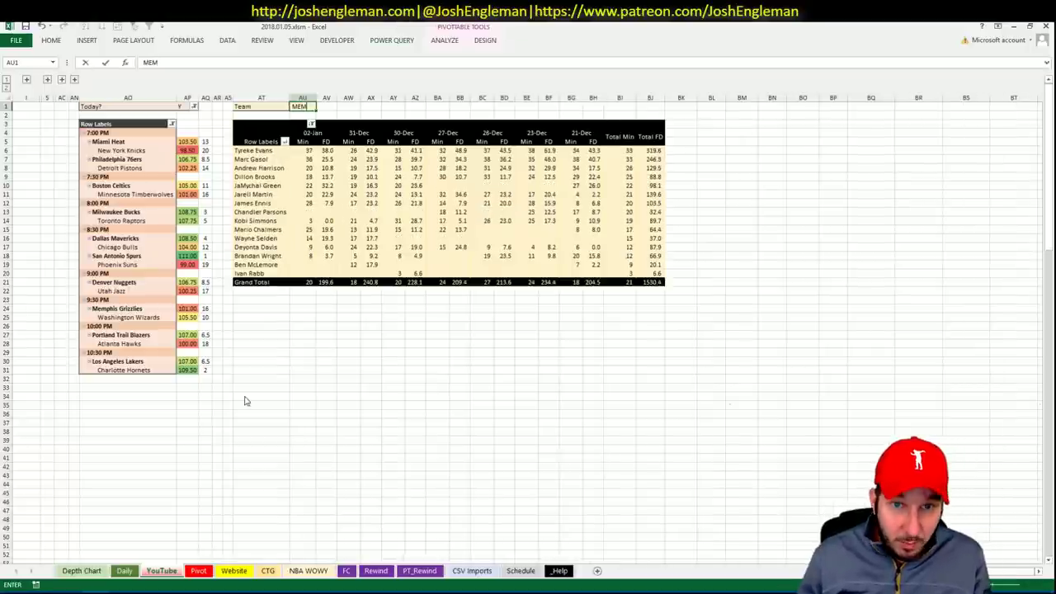
key("Return")
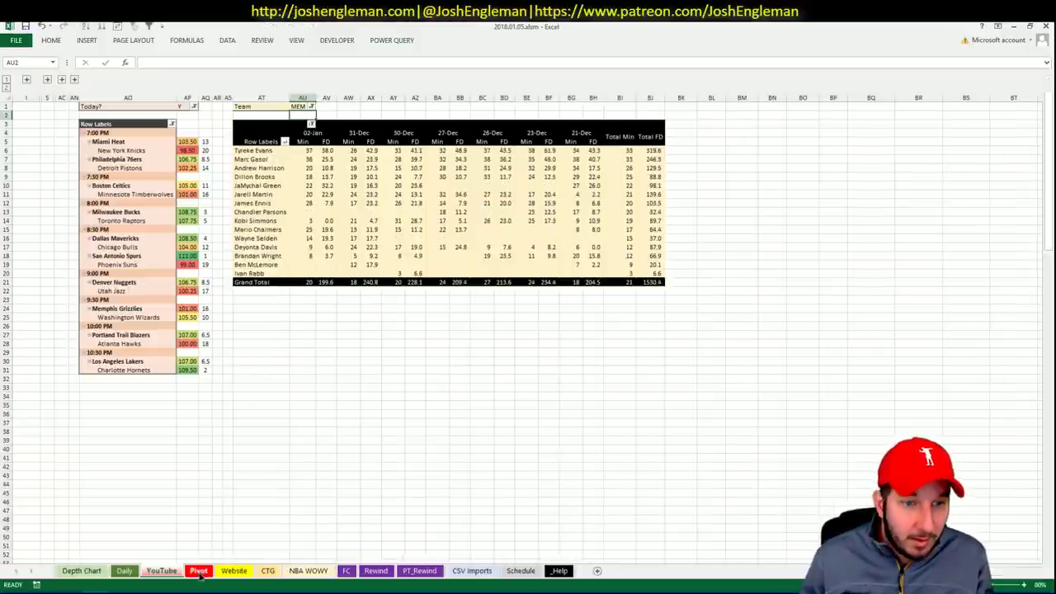
Step: Add Tyreke Evans with tier 3 to the Pivot sheet's player list, beside his projection row
left_click(199, 571)
left_click(917, 200)
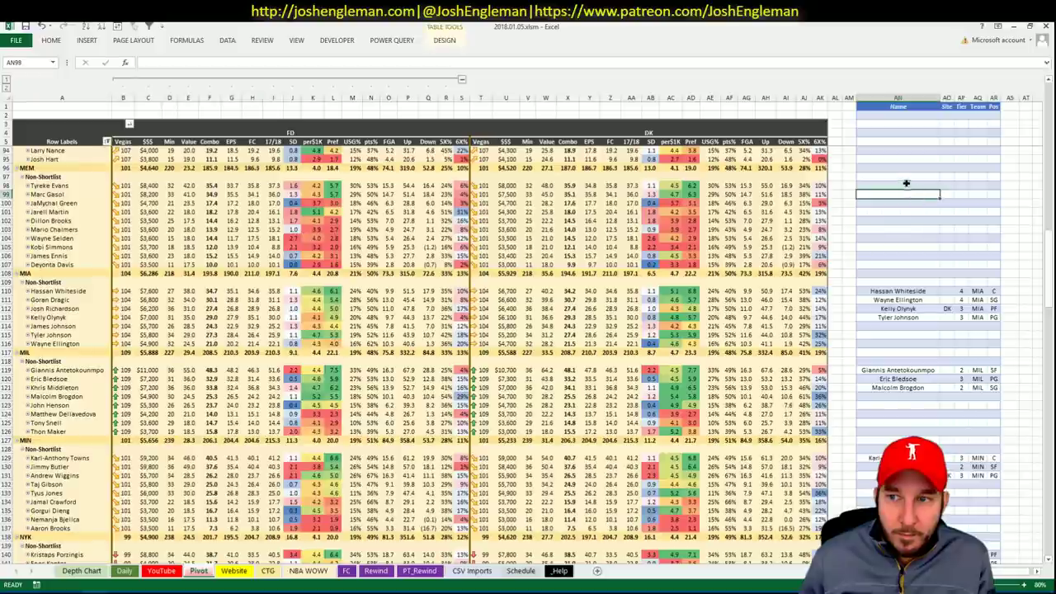
left_click(906, 184)
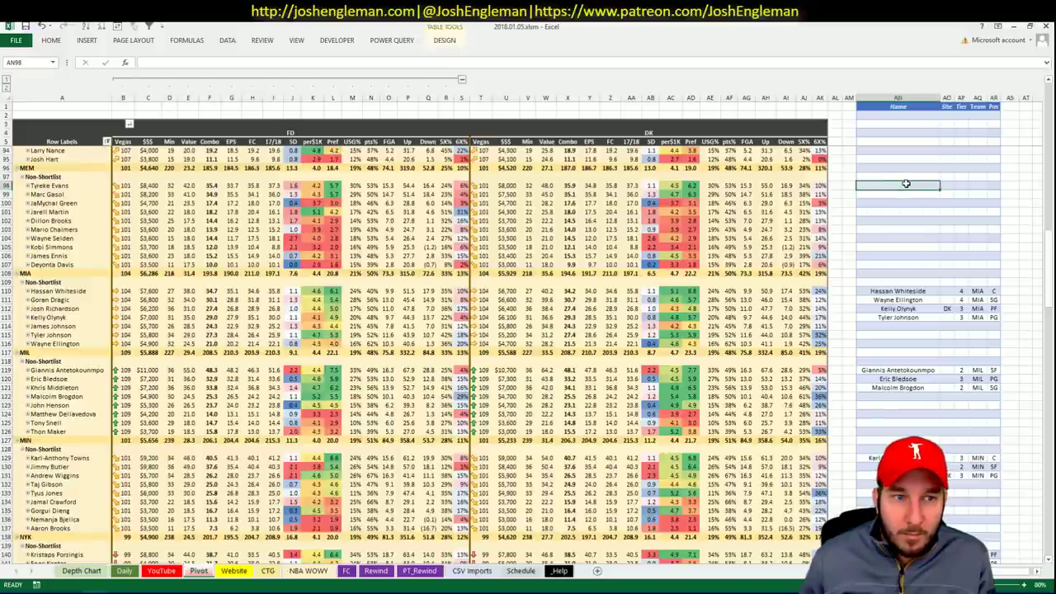
type("Tyreke Evans")
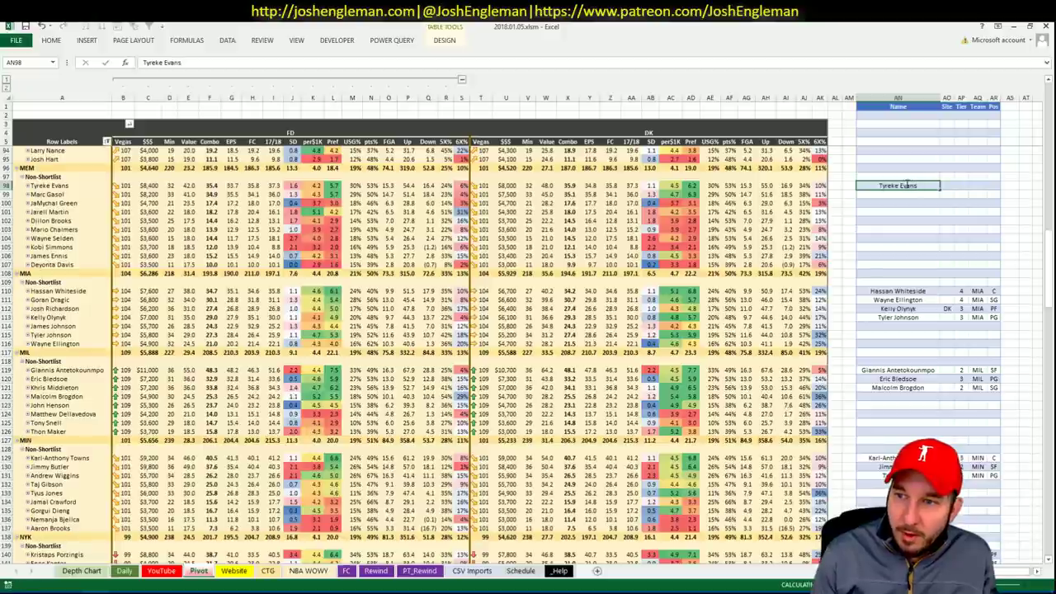
key("Tab")
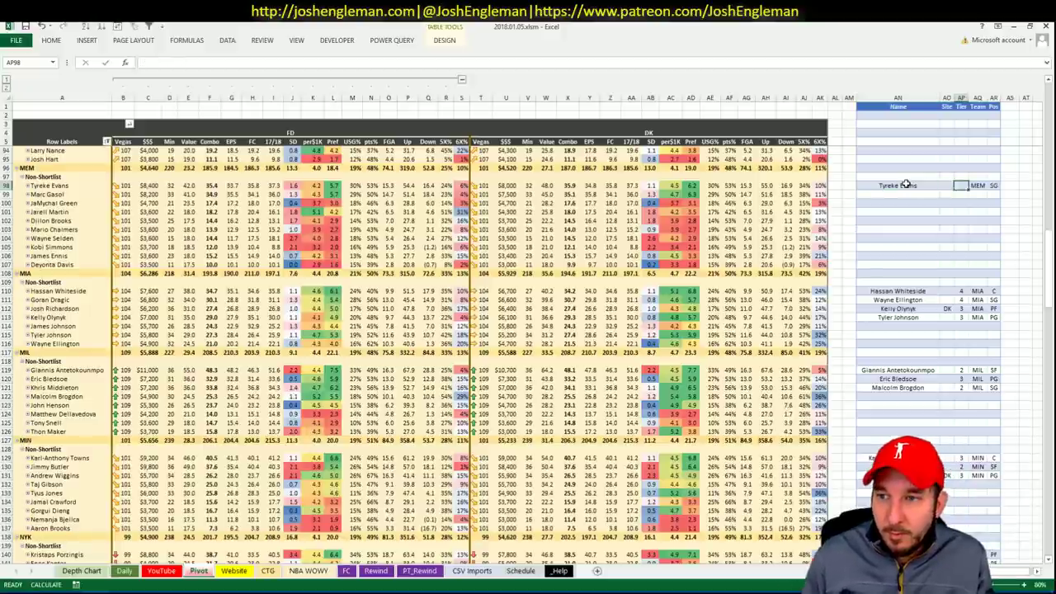
key("Return")
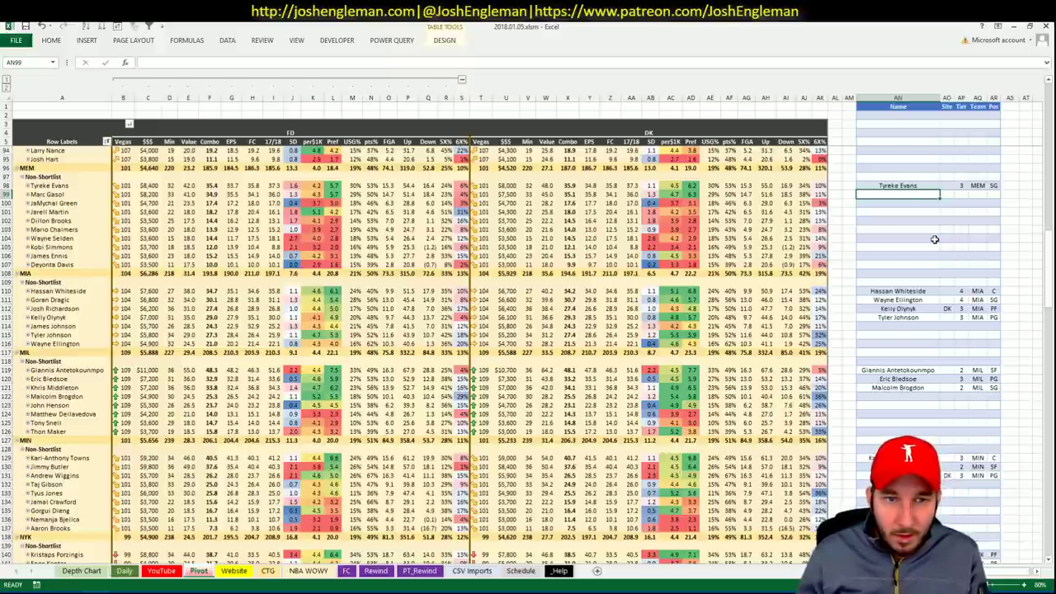
Step: Consult Memphis's game log and projections once more, and change the opponent on the CTG sheet to MEM
left_click(198, 571)
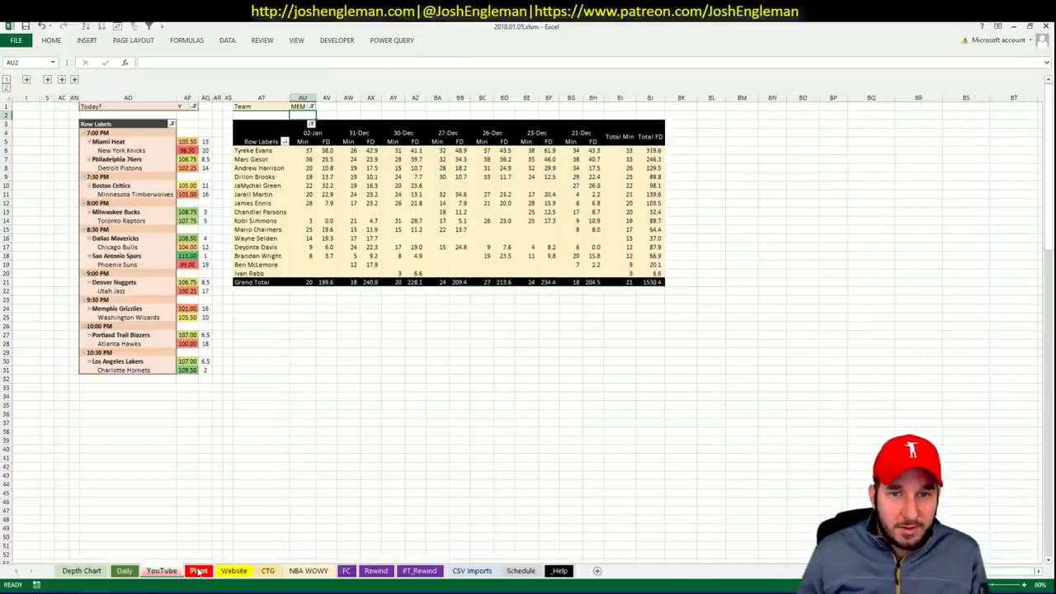
left_click(198, 570)
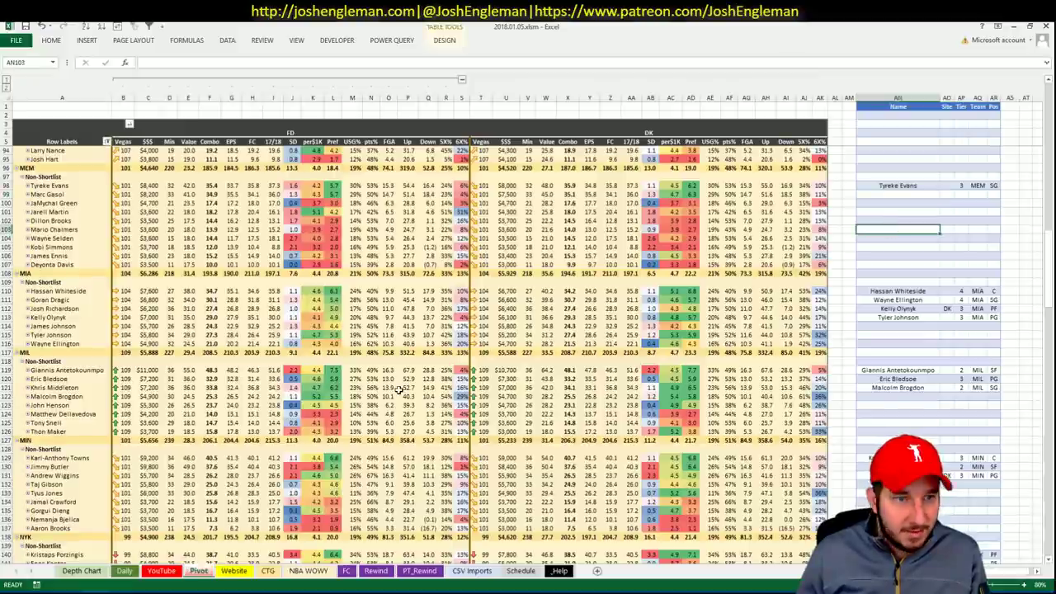
left_click(269, 571)
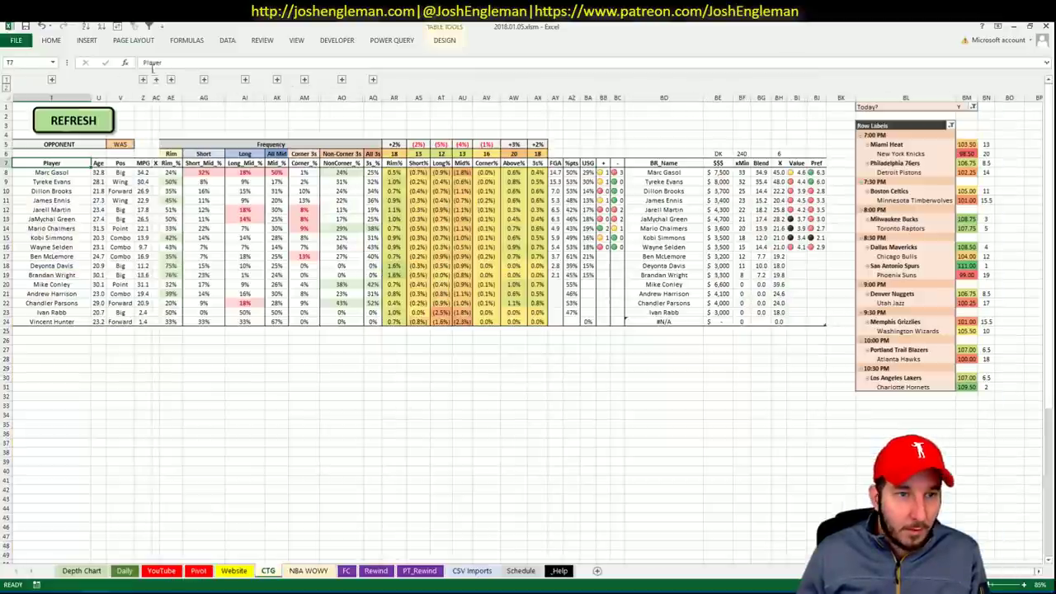
left_click(138, 144)
left_click(140, 151)
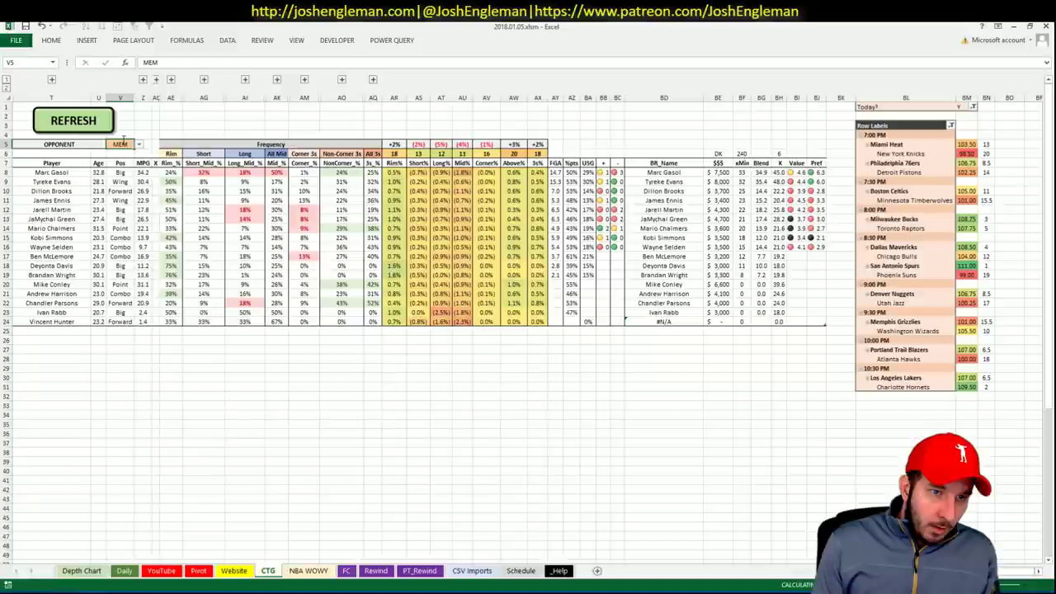
key("Return")
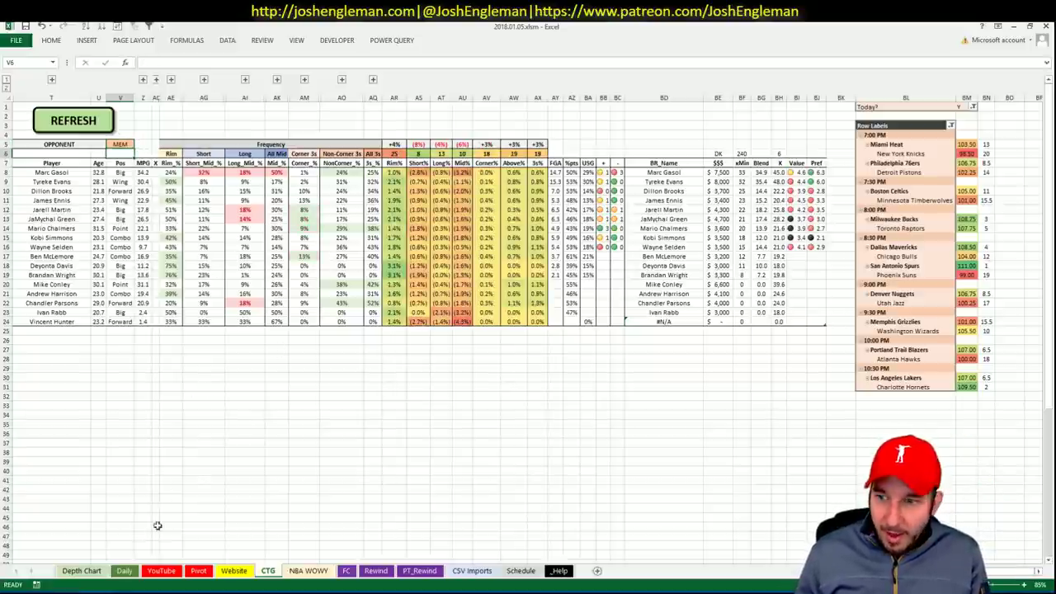
Step: Switch back to Cleaning the Glass and open the Washington Wizards' Shooting: Frequency table
key("alt+Tab")
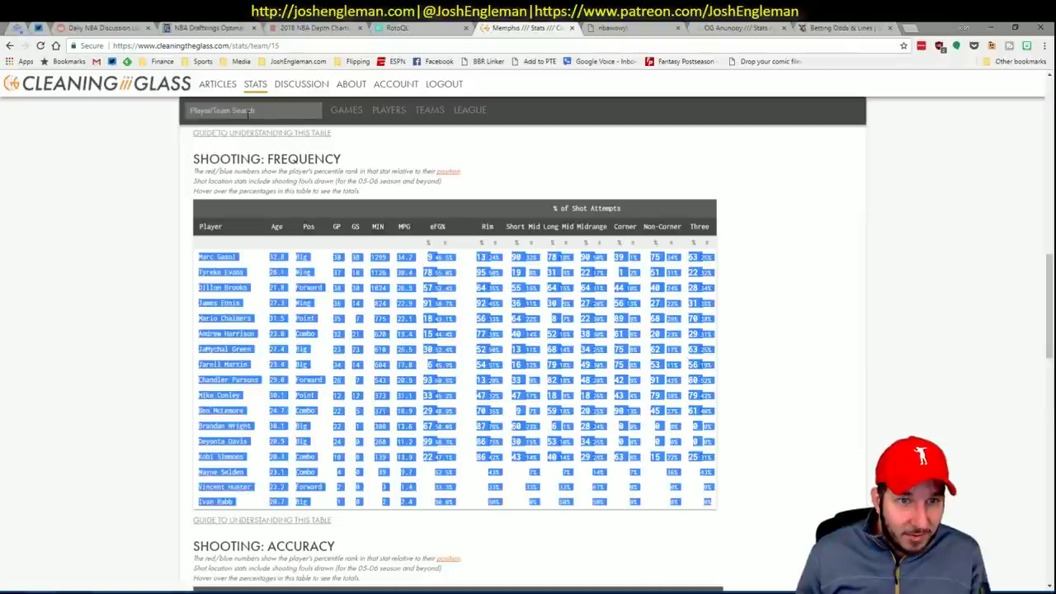
left_click(248, 112)
type("wiz")
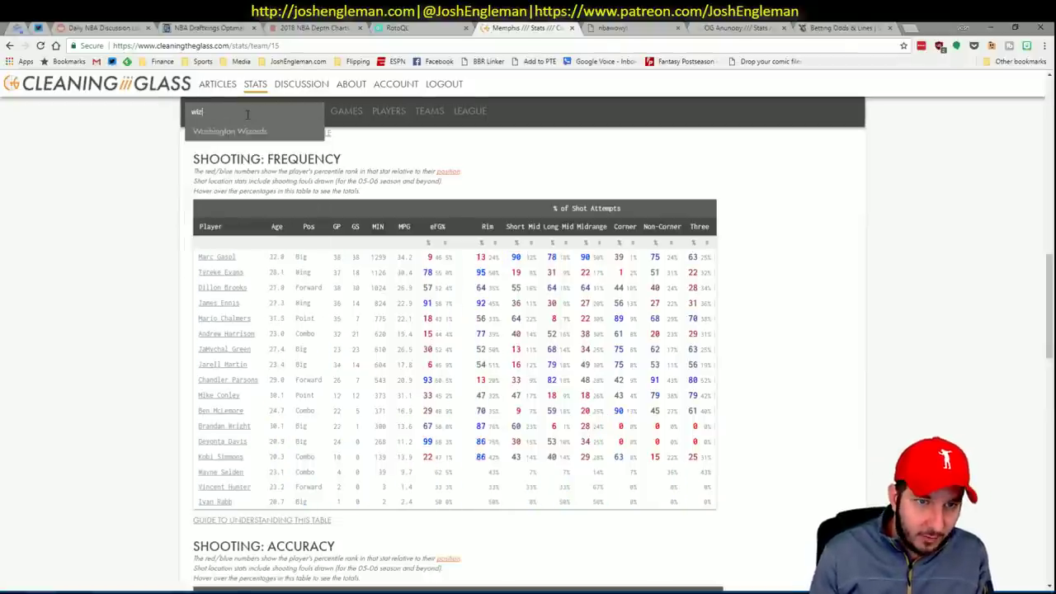
key("Down")
key("Return")
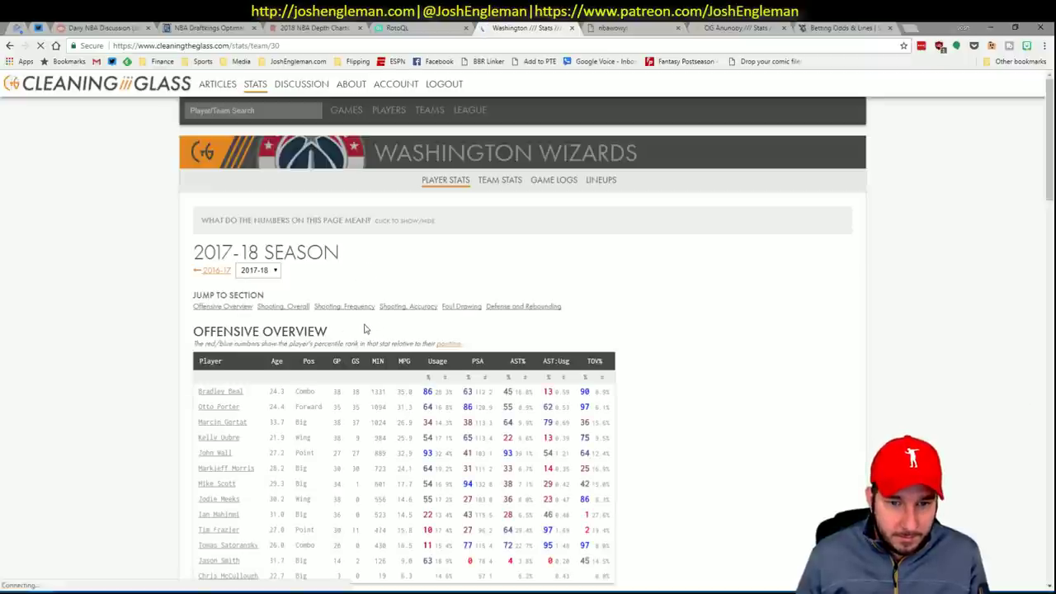
left_click(366, 308)
Step: Copy Washington's full shooting frequency table, load it into the CTG sheet, and return to the Pivot sheet
left_click_drag(711, 505, 200, 265)
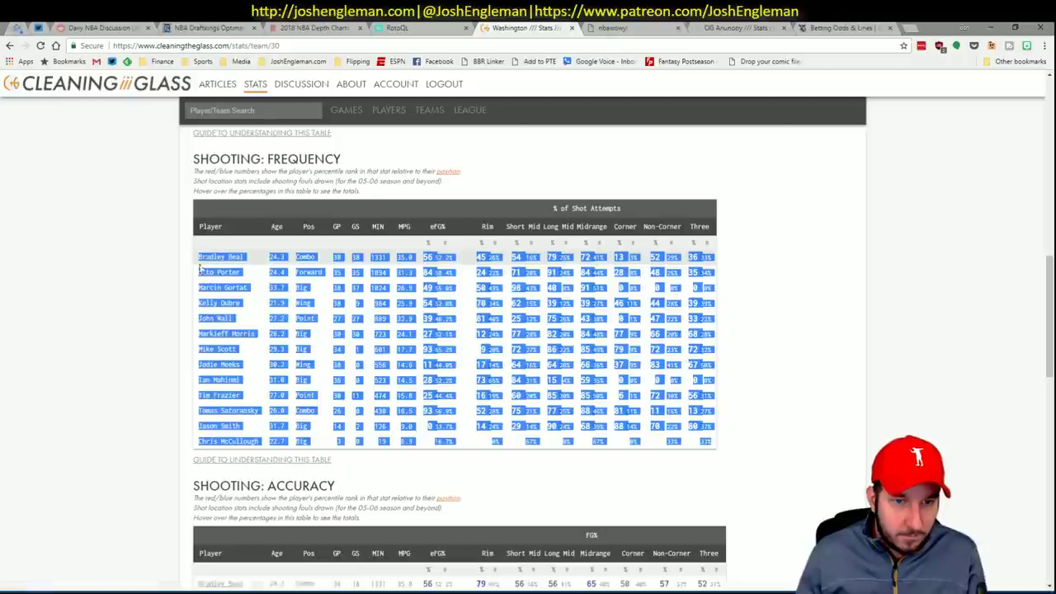
key("alt+Tab")
left_click(86, 123)
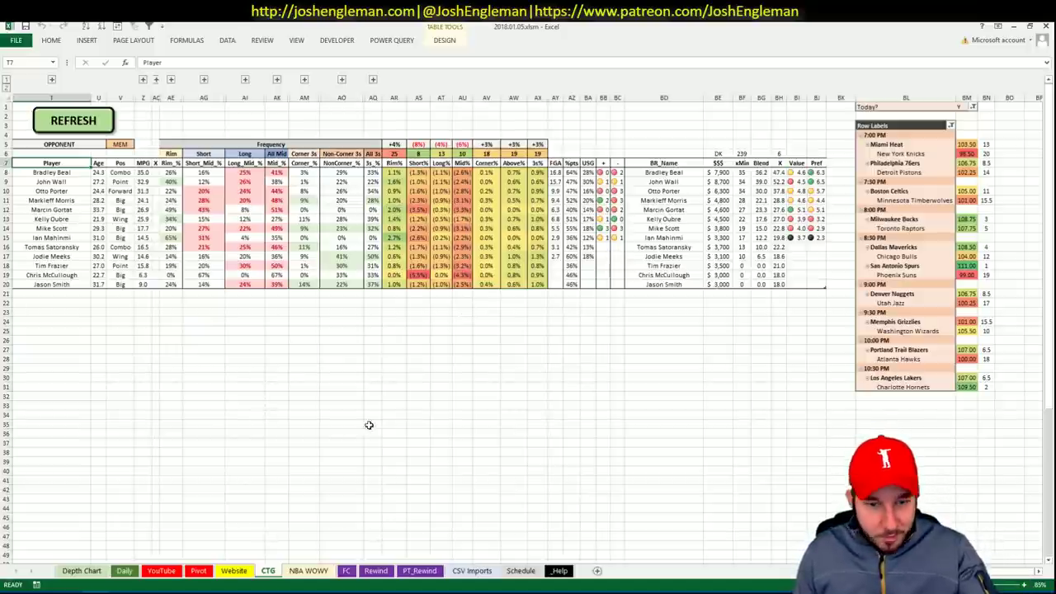
left_click(201, 574)
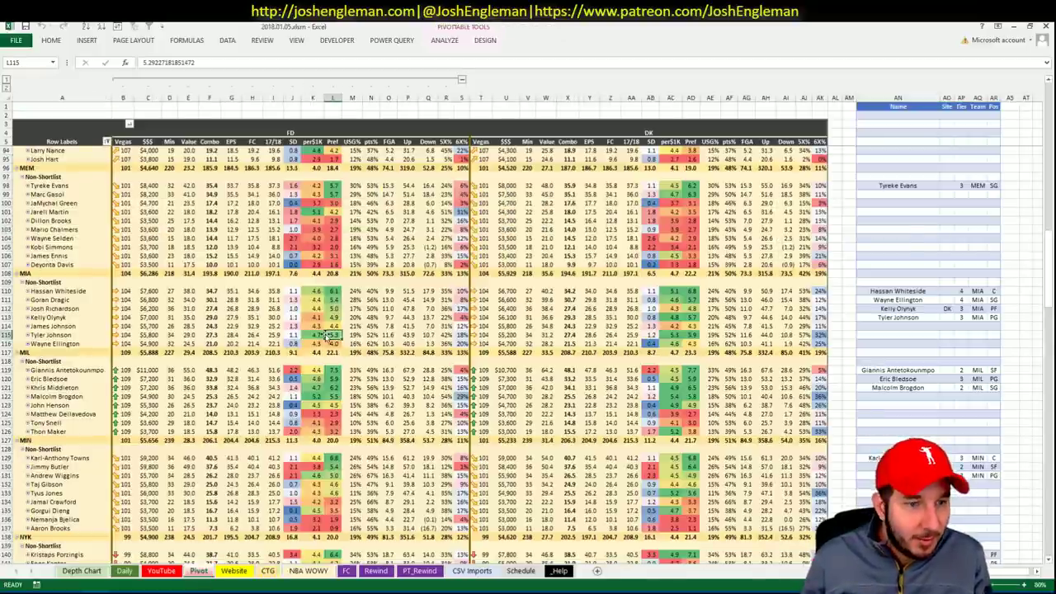
Step: Find Washington's projections on the Pivot sheet, select the list cell beside John Wall, and set the YouTube sheet's game log team to WAS
scroll(332, 334, "down", 10)
scroll(332, 334, "down", 17)
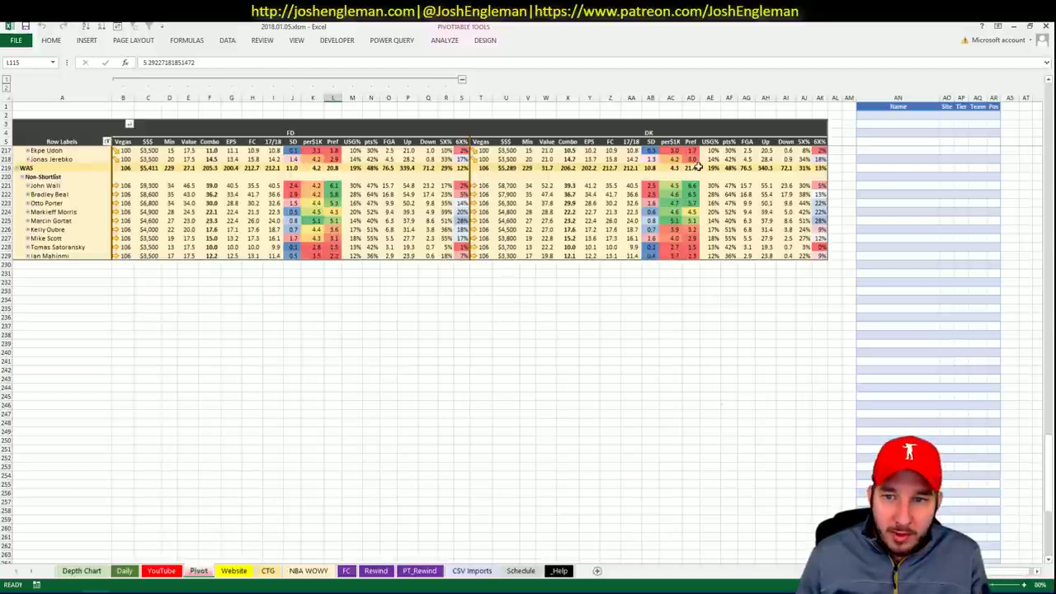
left_click(883, 186)
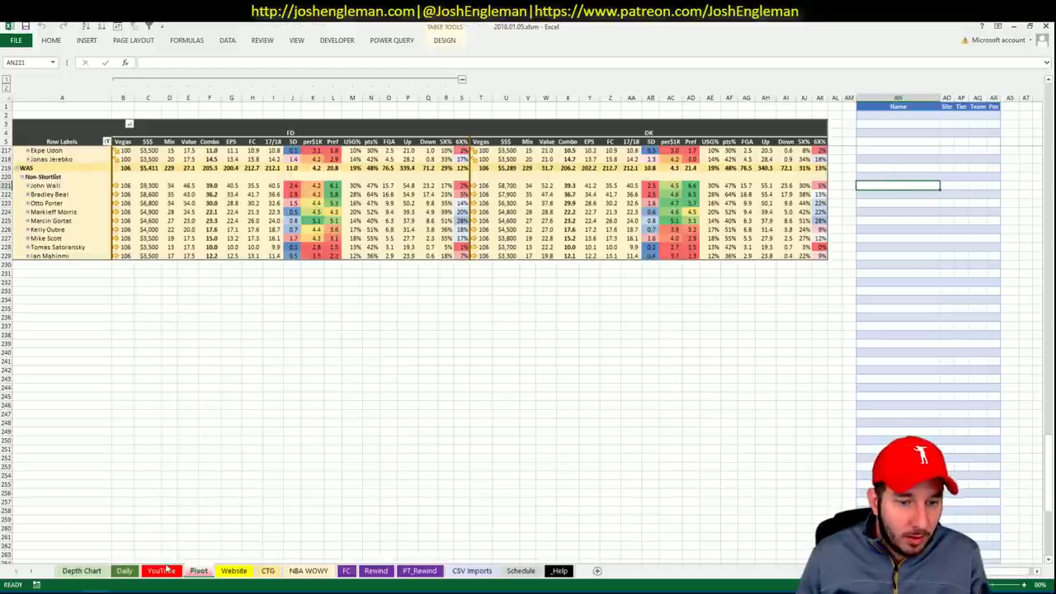
left_click(124, 570)
key("Up")
type("WAS")
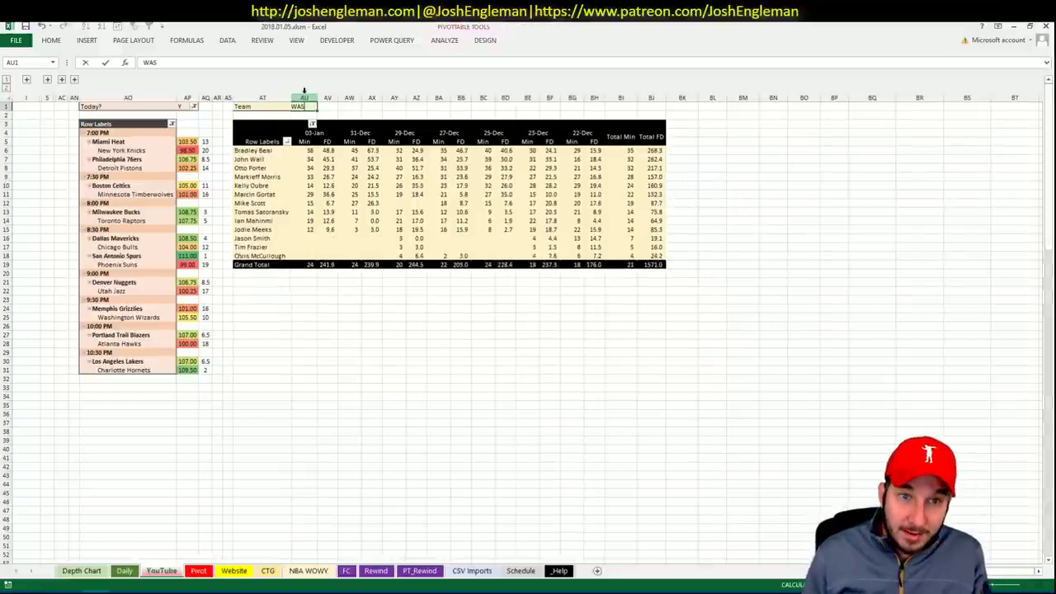
key("Return")
key("Return")
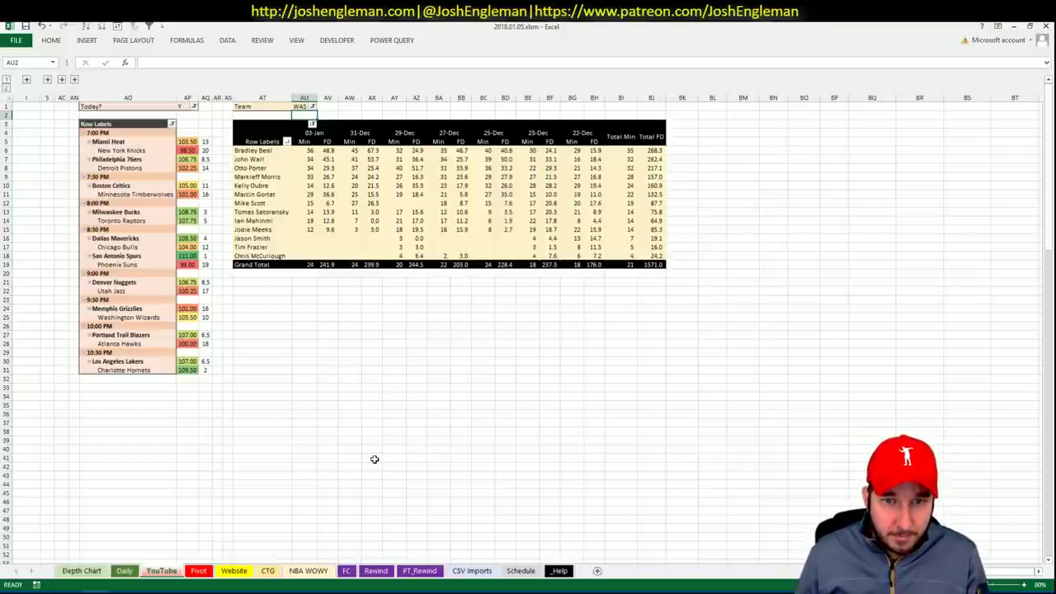
Step: Add John Wall with tier 3 to the Pivot sheet's player list, beside his projection row
left_click(199, 571)
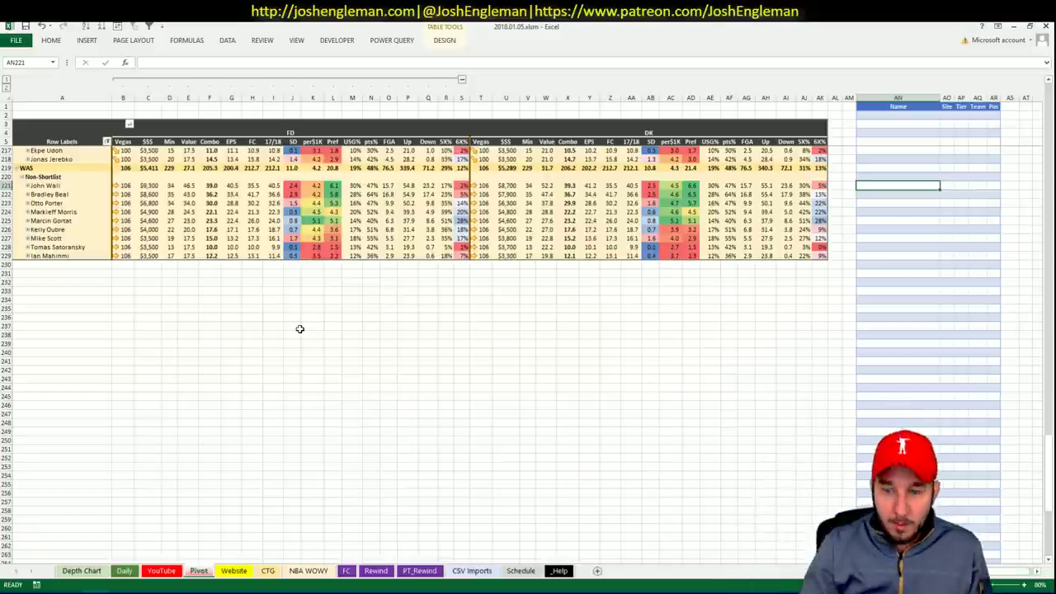
type("John Wall")
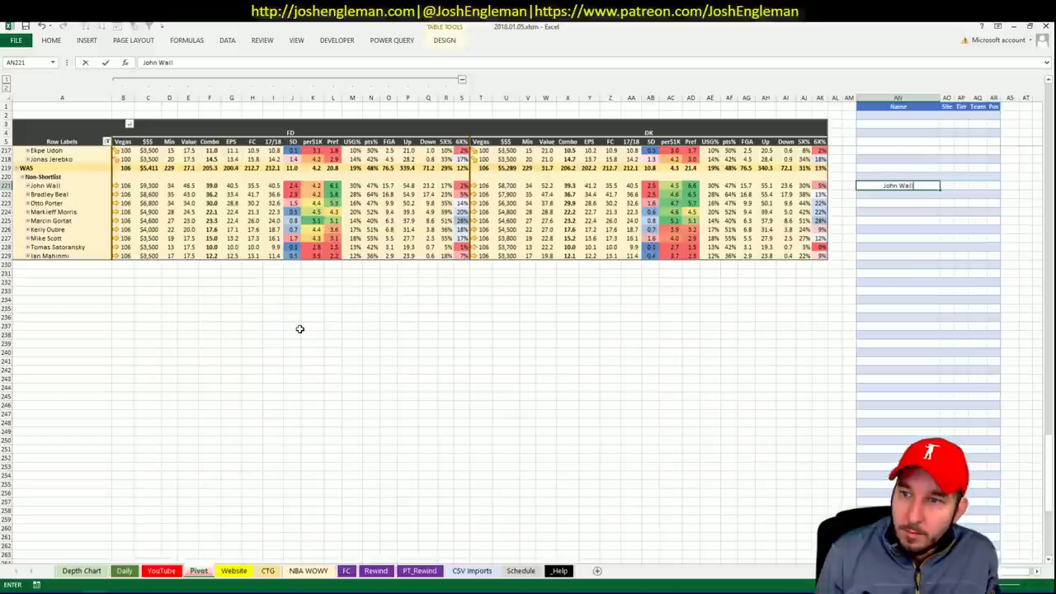
key("Tab")
key("Tab")
type("3")
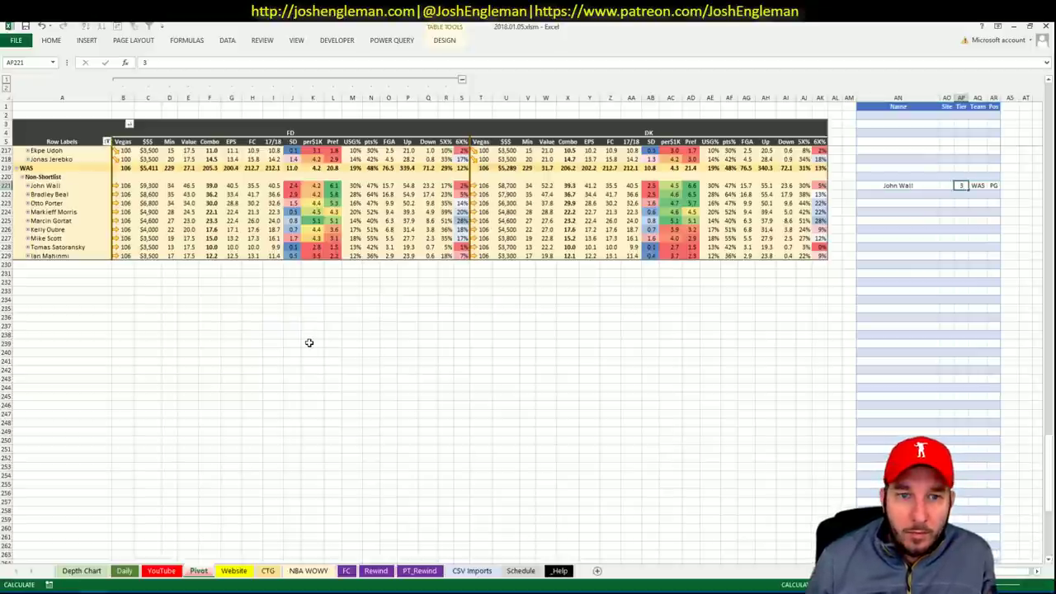
key("Return")
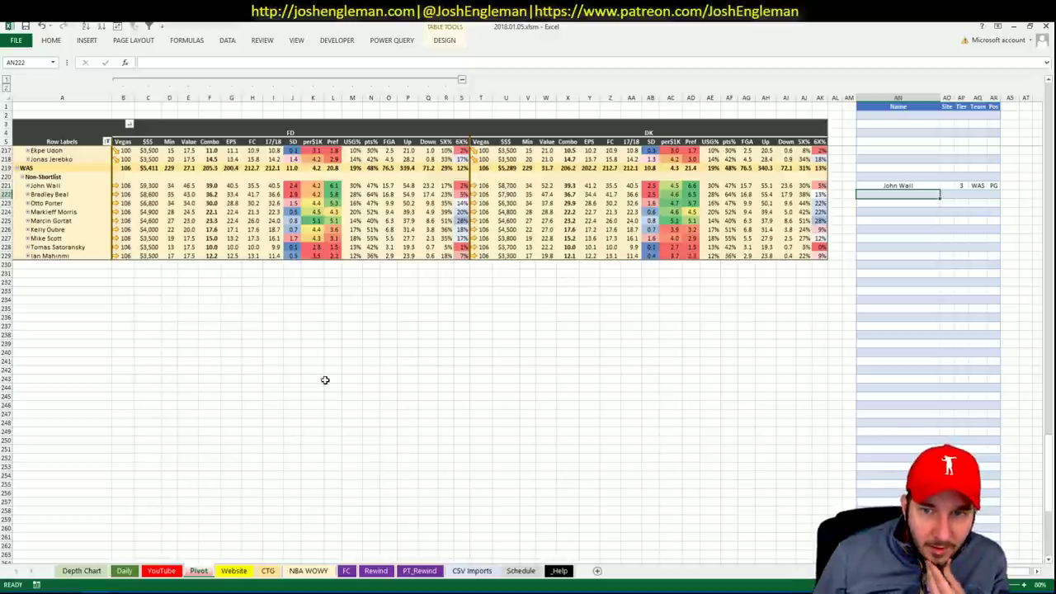
Step: Filter the player pivot on the CSV Imports sheet to Bradley Beal and examine his minutes and points-per-minute chart
left_click(483, 571)
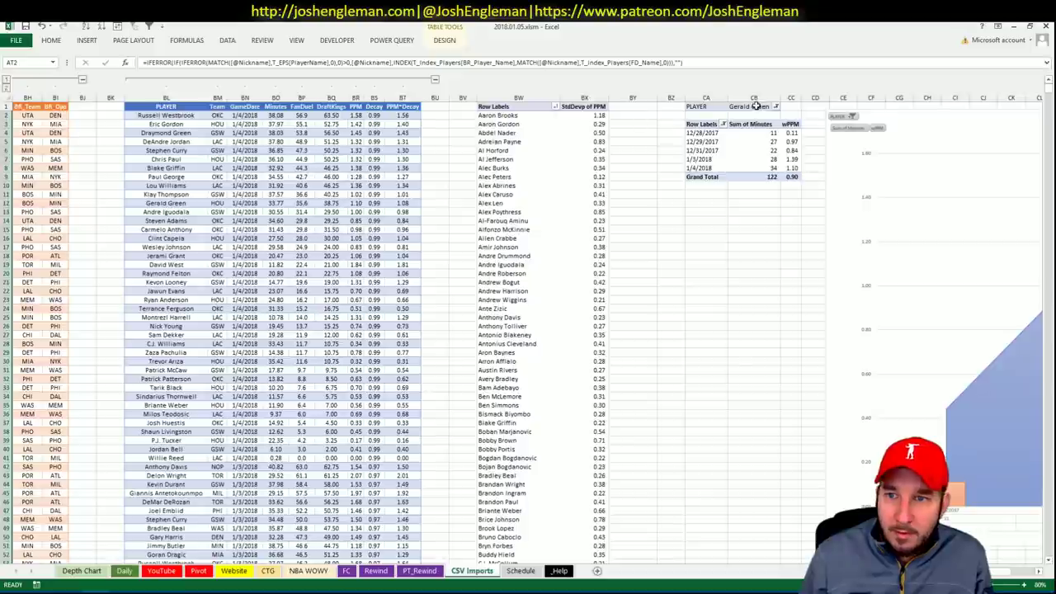
left_click(755, 106)
type("Br")
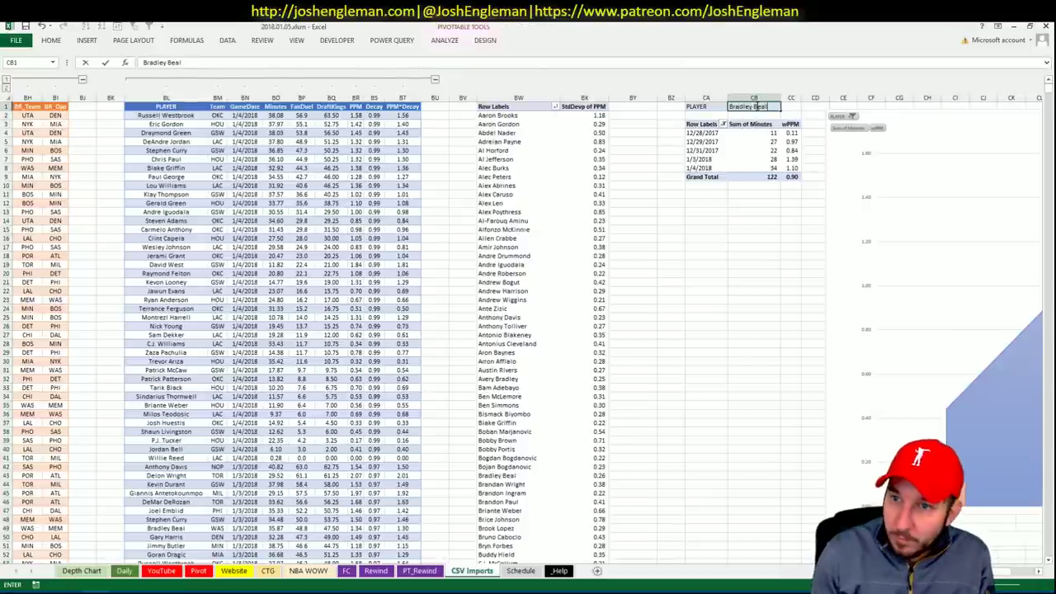
type("adley Beal")
key("Return")
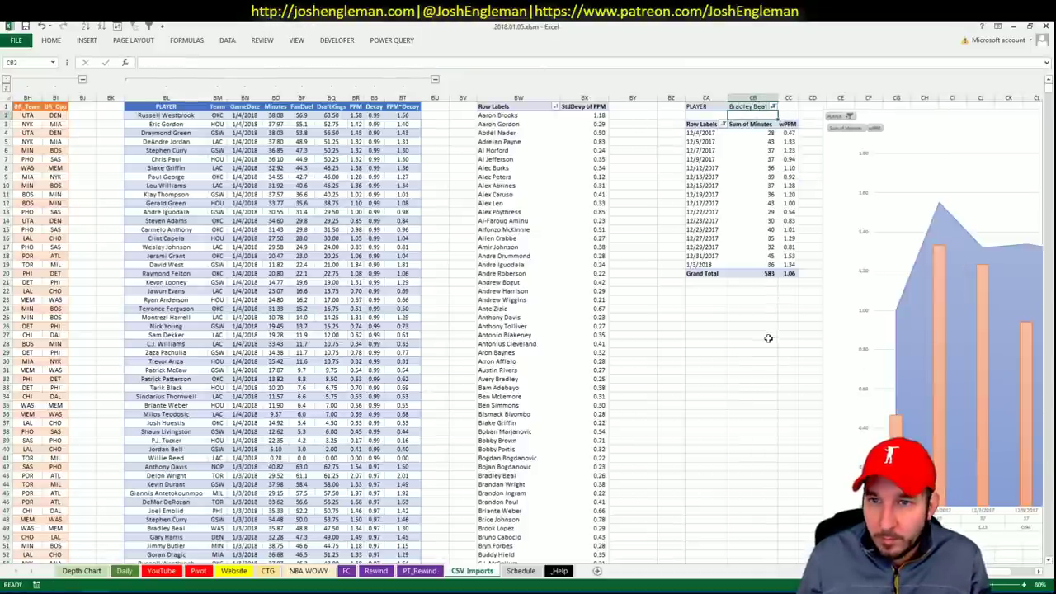
left_click(752, 334)
scroll(992, 572, "right", 6)
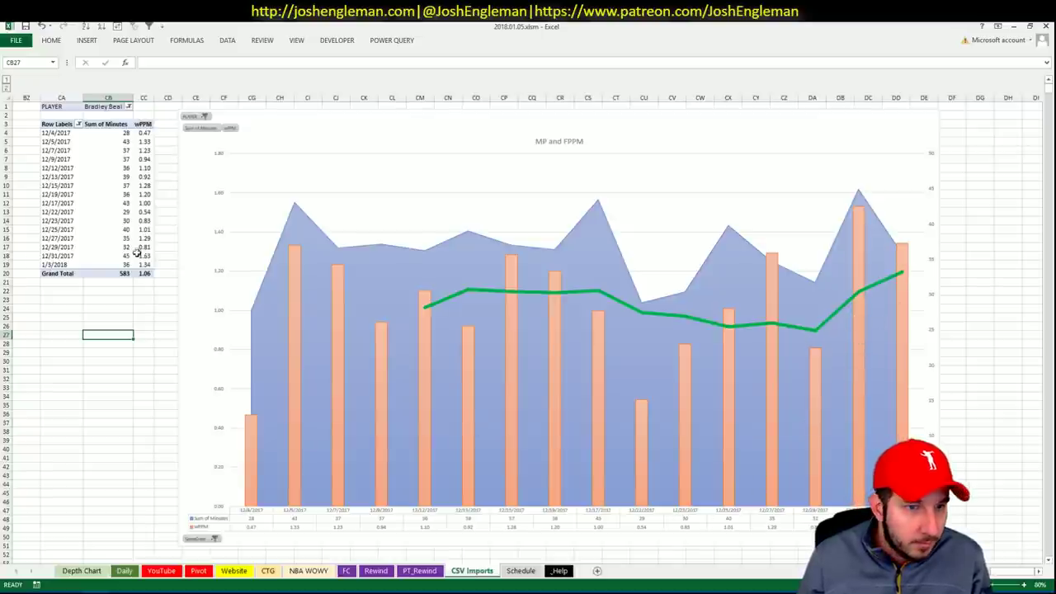
Step: Add Bradley Beal with tier 3 to the Pivot sheet's player list, directly below John Wall
left_click(126, 571)
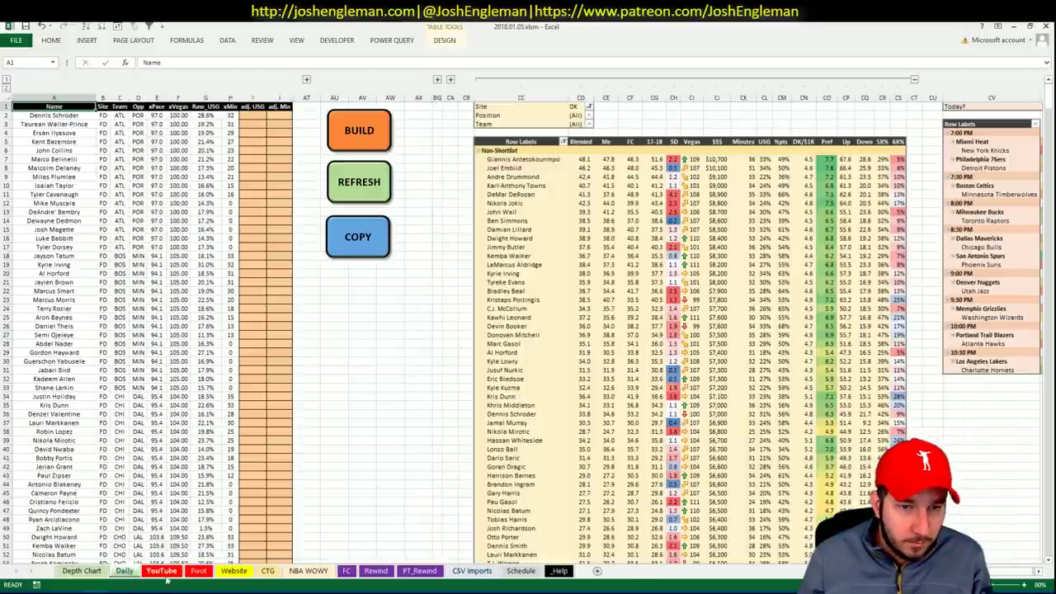
left_click(199, 571)
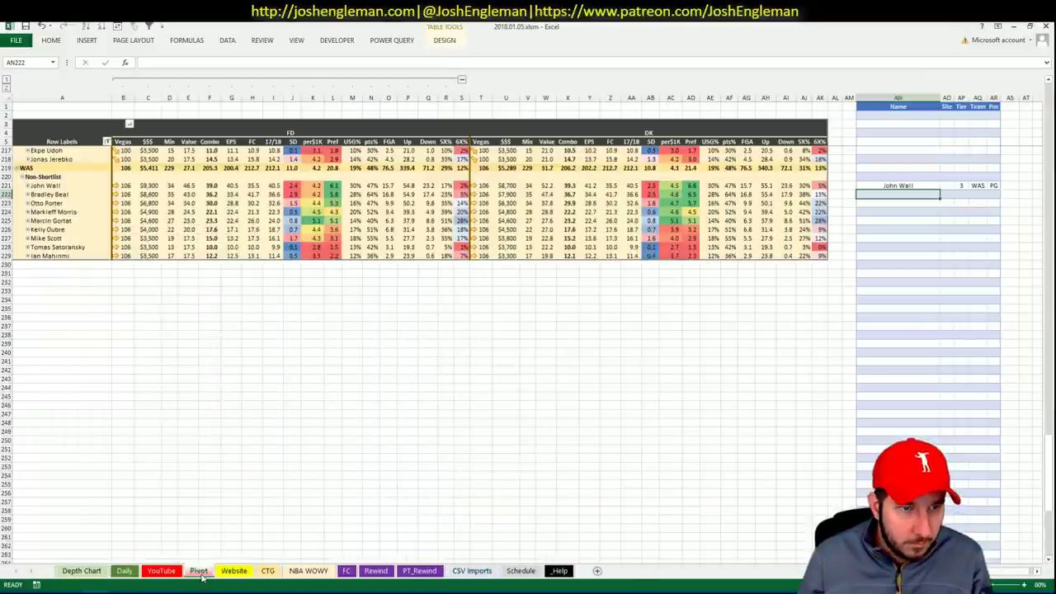
type("Bradley Beal")
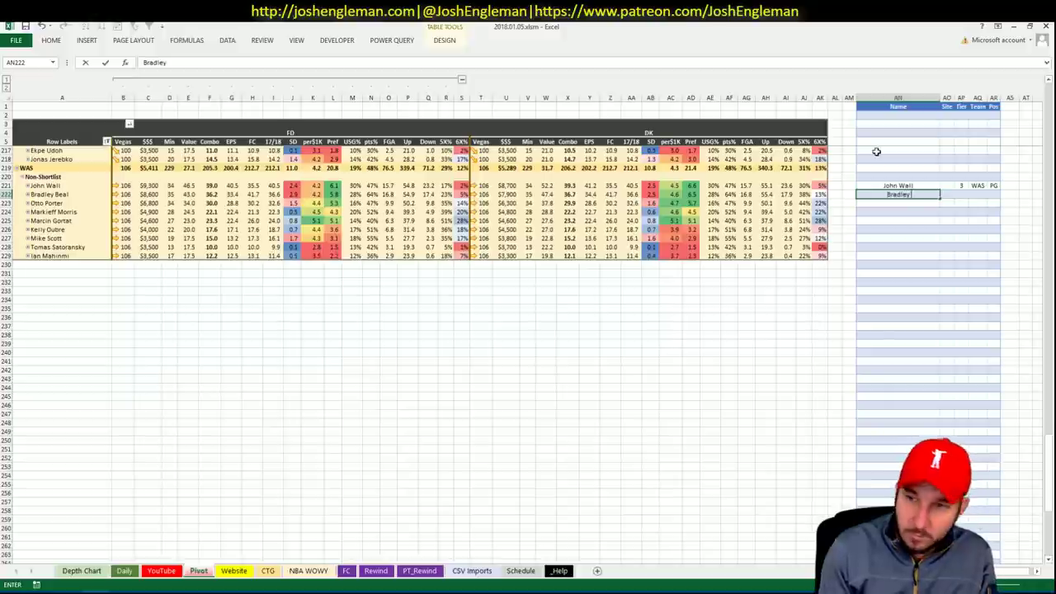
key("Tab")
key("Tab")
type("3")
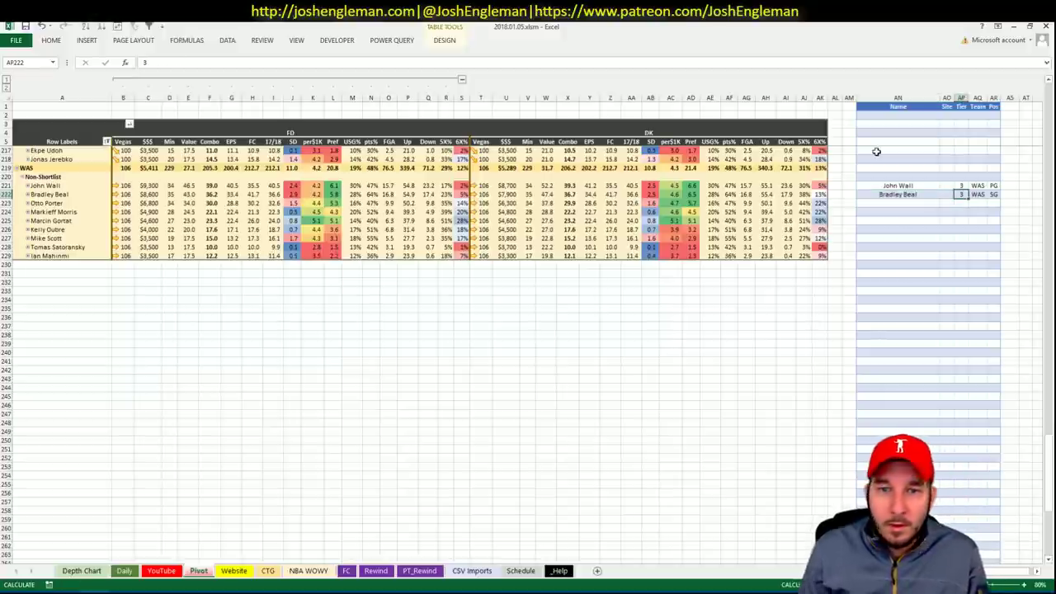
key("Return")
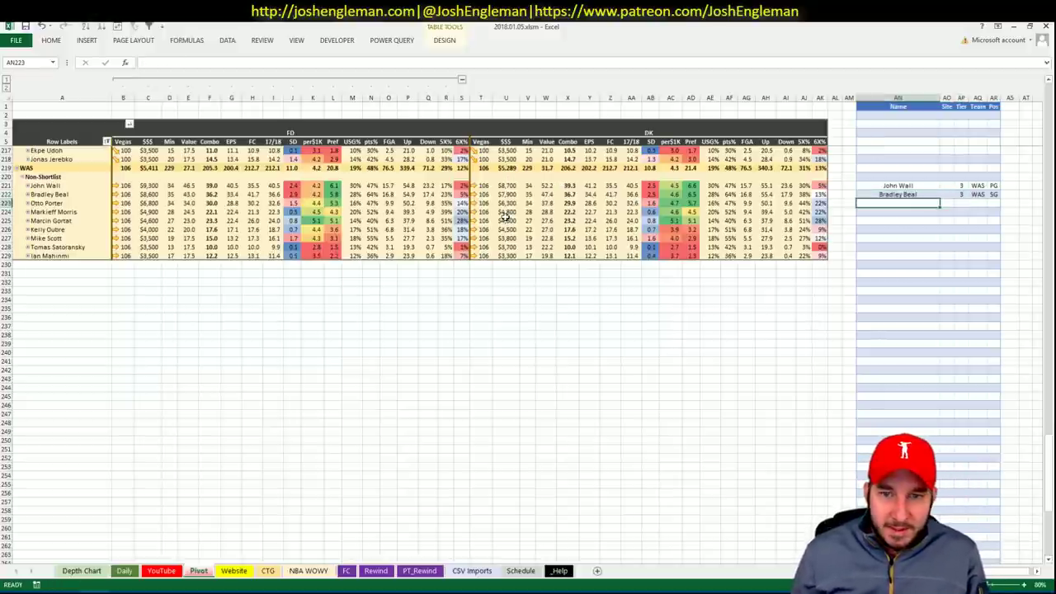
Step: Recheck Washington's game log against the projections, and add Marcin Gortat with tier 3 below Bradley Beal in the player list
left_click(163, 575)
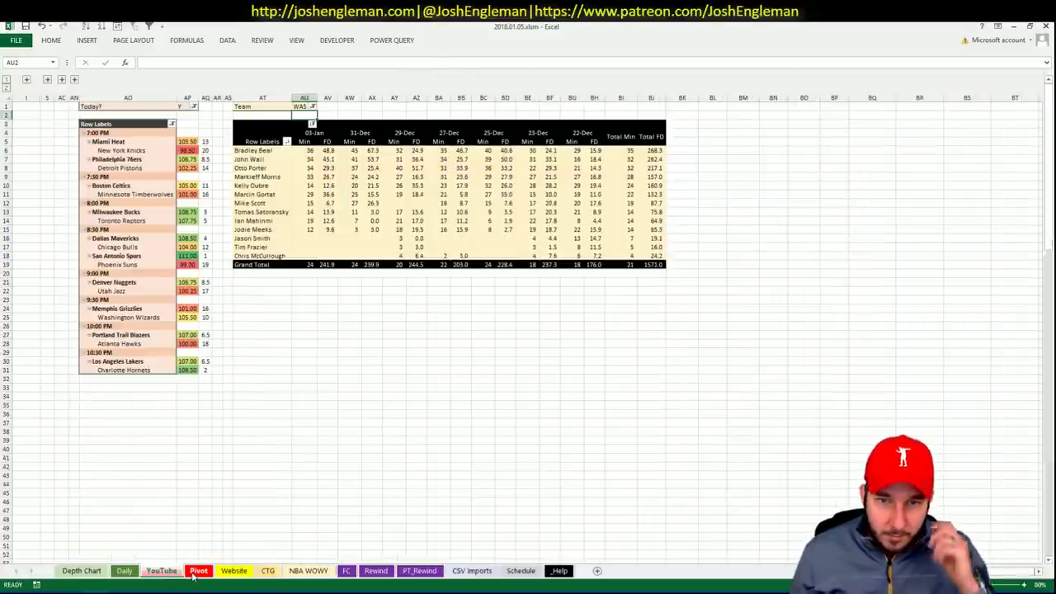
left_click(197, 571)
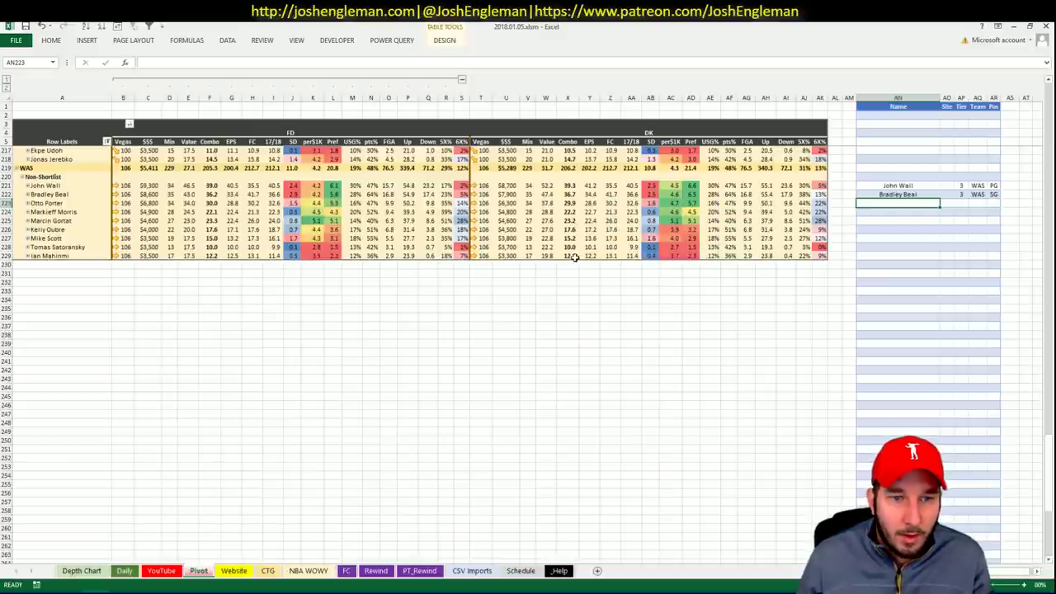
left_click(162, 570)
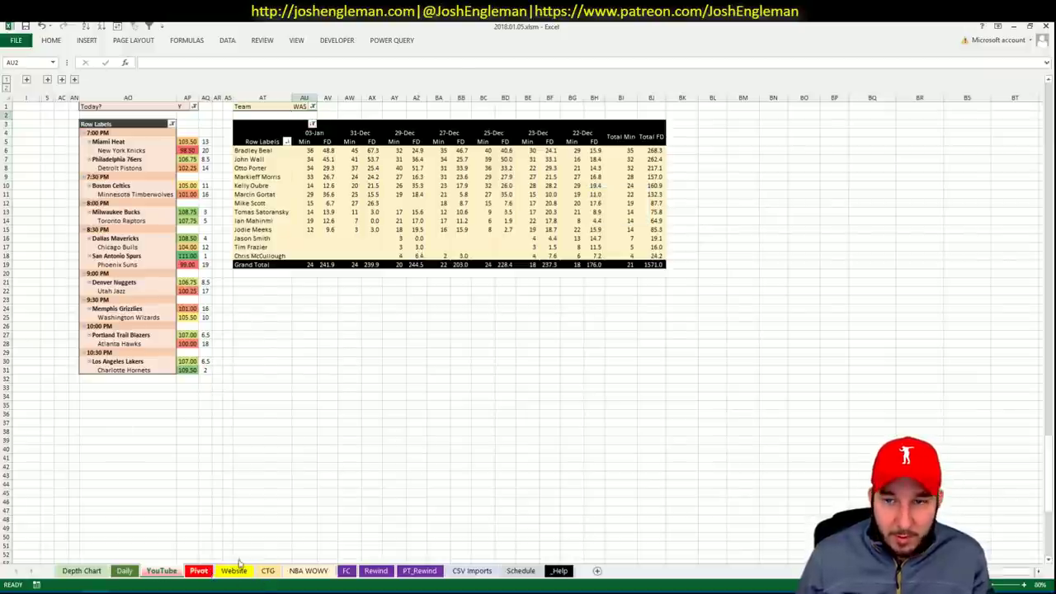
left_click(207, 572)
type("Mar")
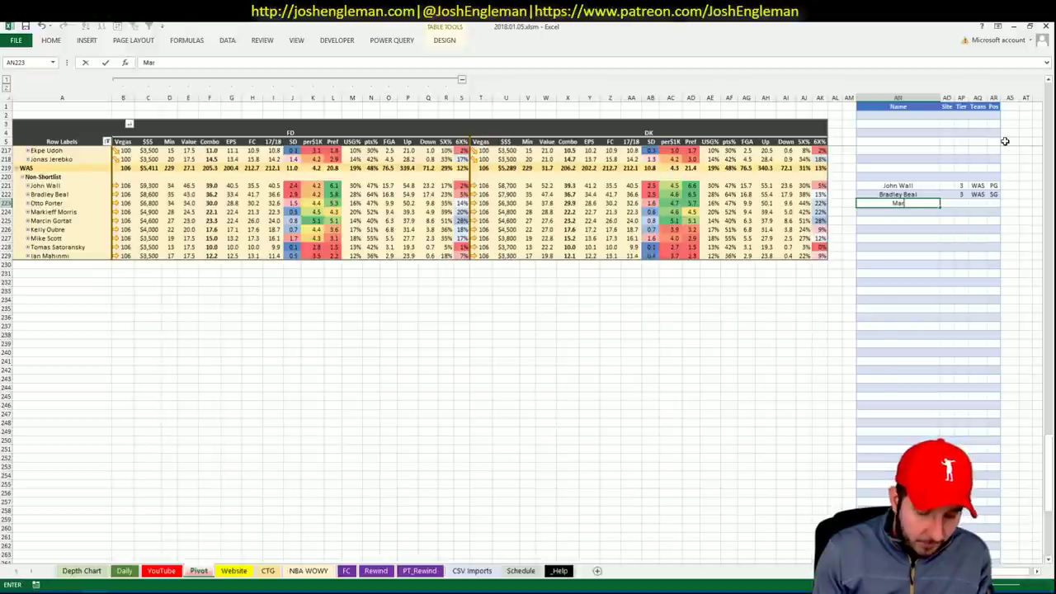
type("cin Gortat")
key("Return")
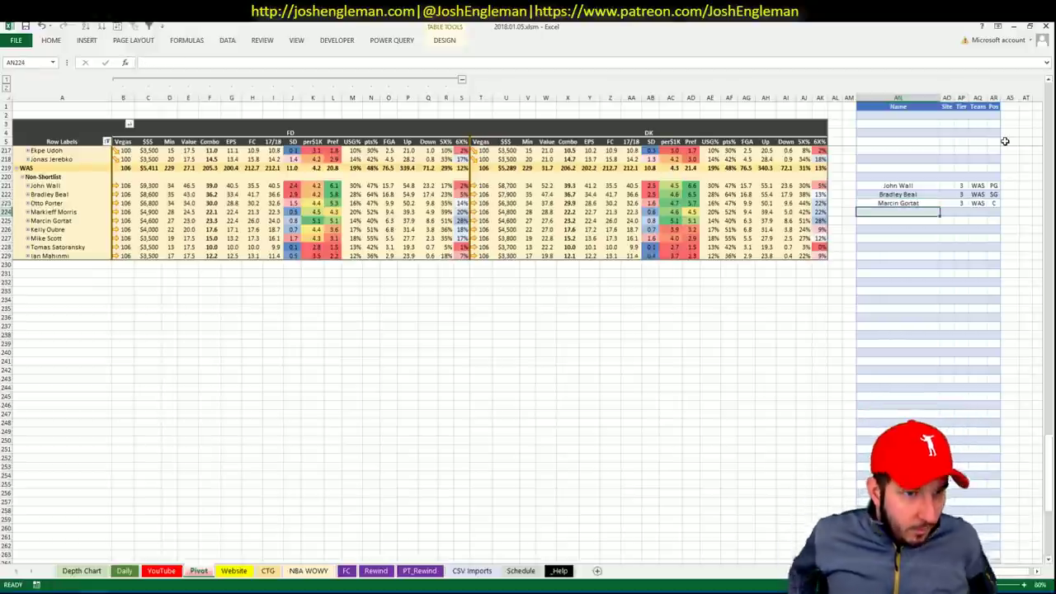
Step: Review Washington's shot frequencies on the CTG sheet, and change the opponent to ATL
left_click(268, 570)
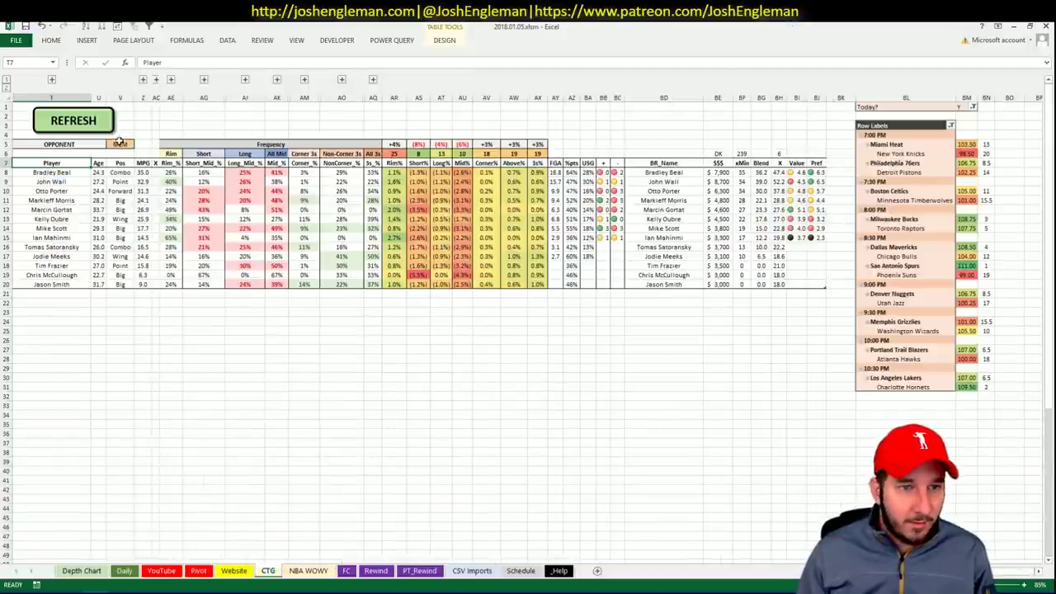
left_click(119, 143)
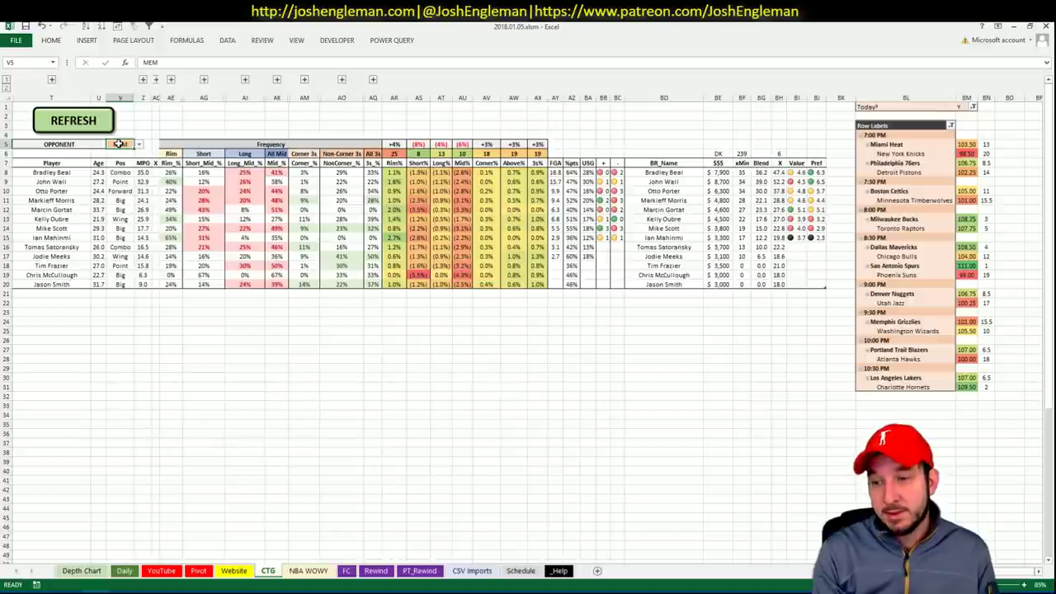
type("ATL")
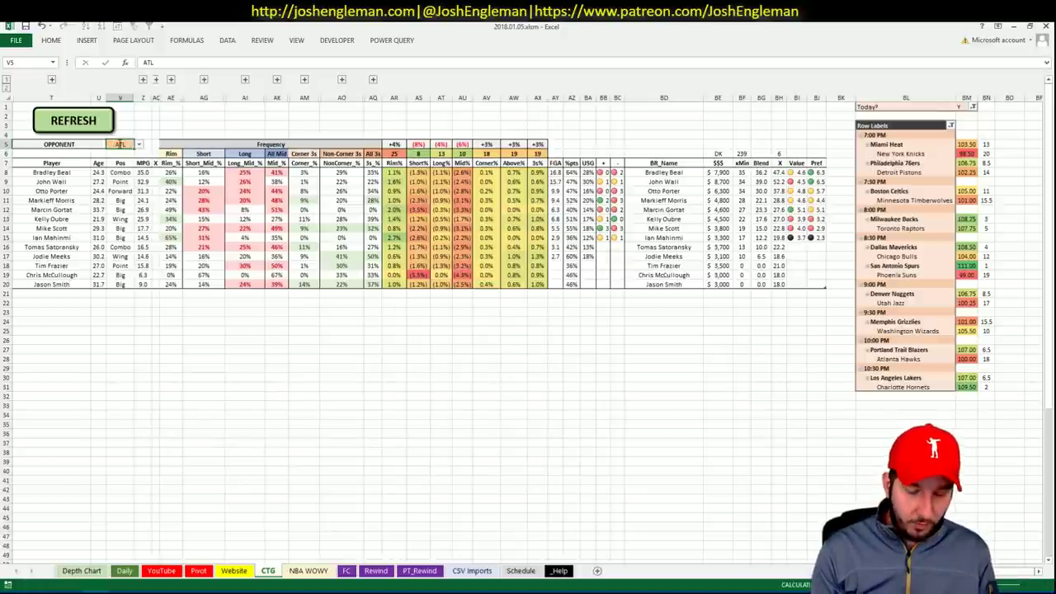
key("Return")
Step: Switch to Cleaning the Glass and open the Portland Trail Blazers' Shooting: Frequency table
key("alt+Tab")
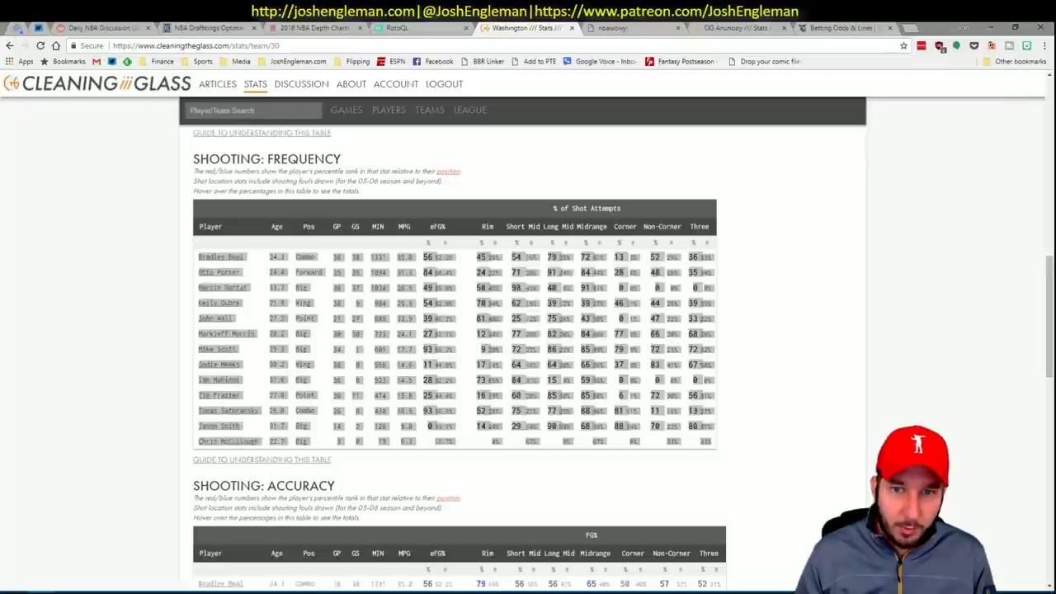
left_click(245, 112)
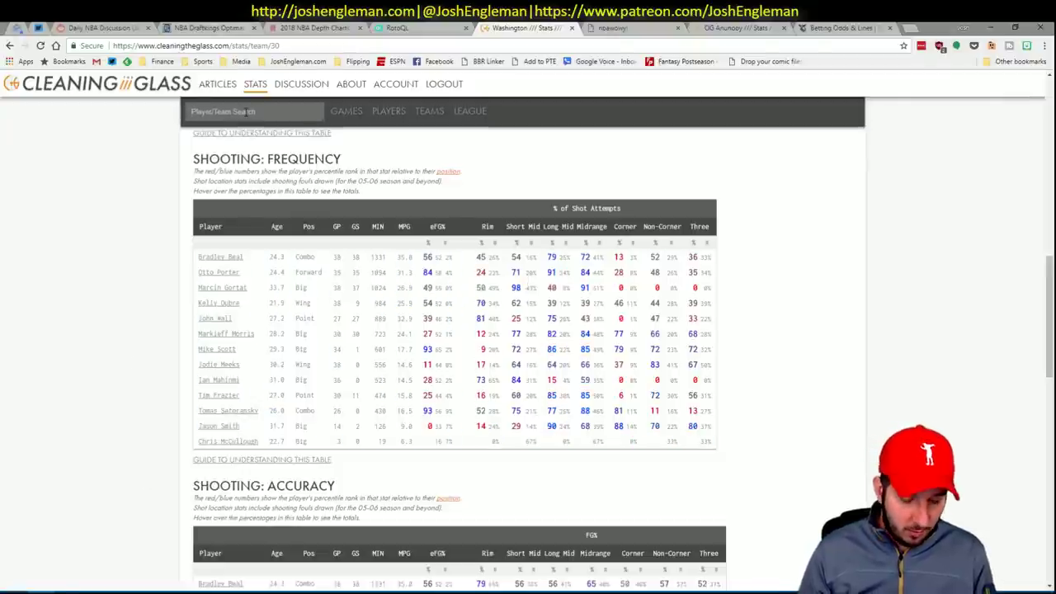
type("port")
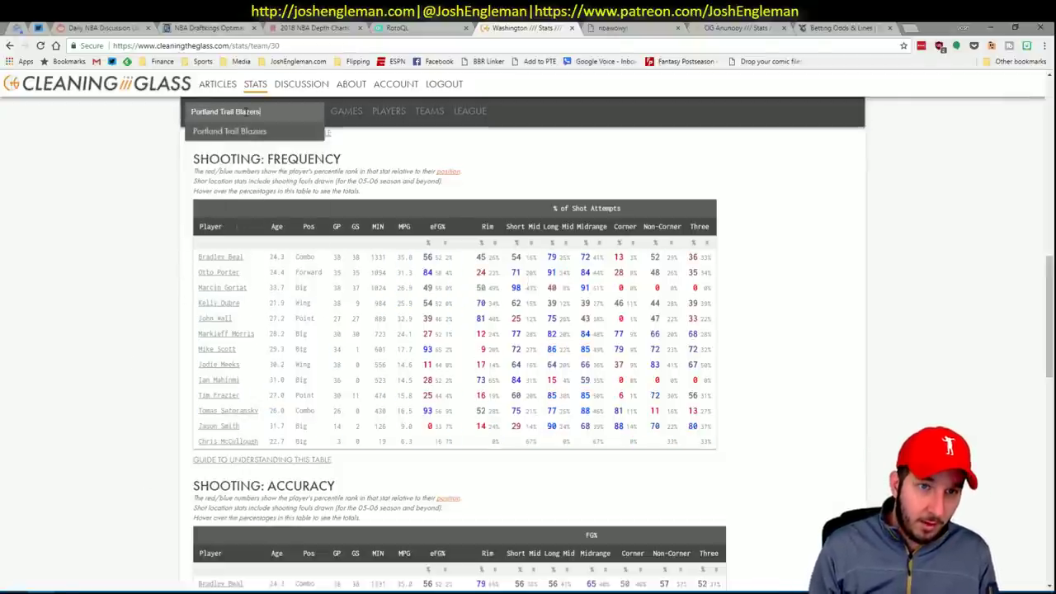
key("Return")
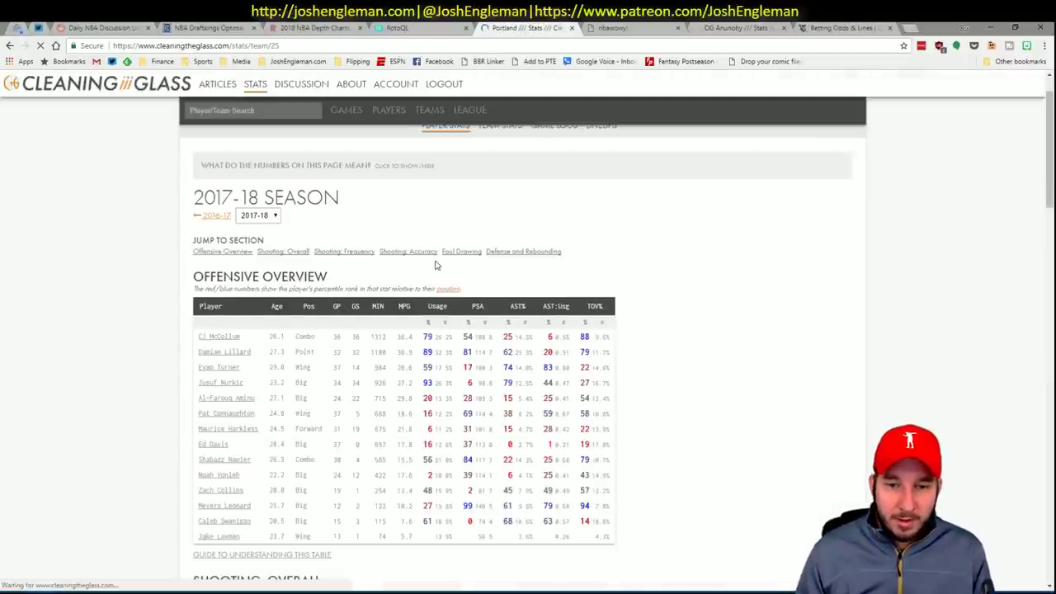
scroll(345, 260, "down", 2)
scroll(344, 259, "down", 6)
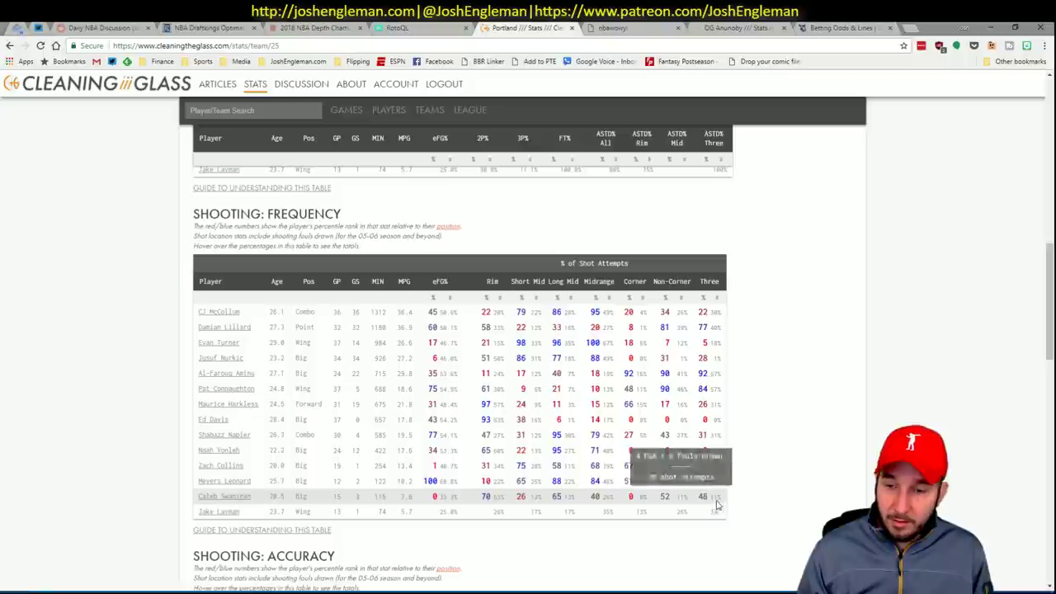
Step: Copy Portland's full shooting frequency table and load it into the workbook's CTG sheet
left_click_drag(724, 513, 193, 312)
key("alt+Tab")
left_click(83, 124)
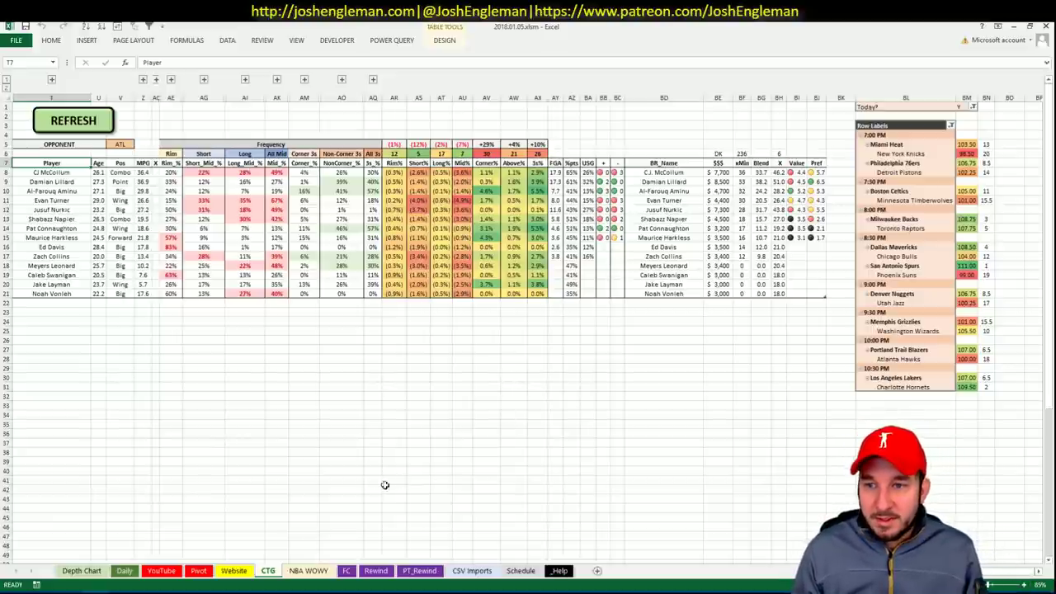
Step: Locate Portland's projections on the Pivot sheet, and set the team filter of the YouTube sheet's game log to POR
left_click(198, 571)
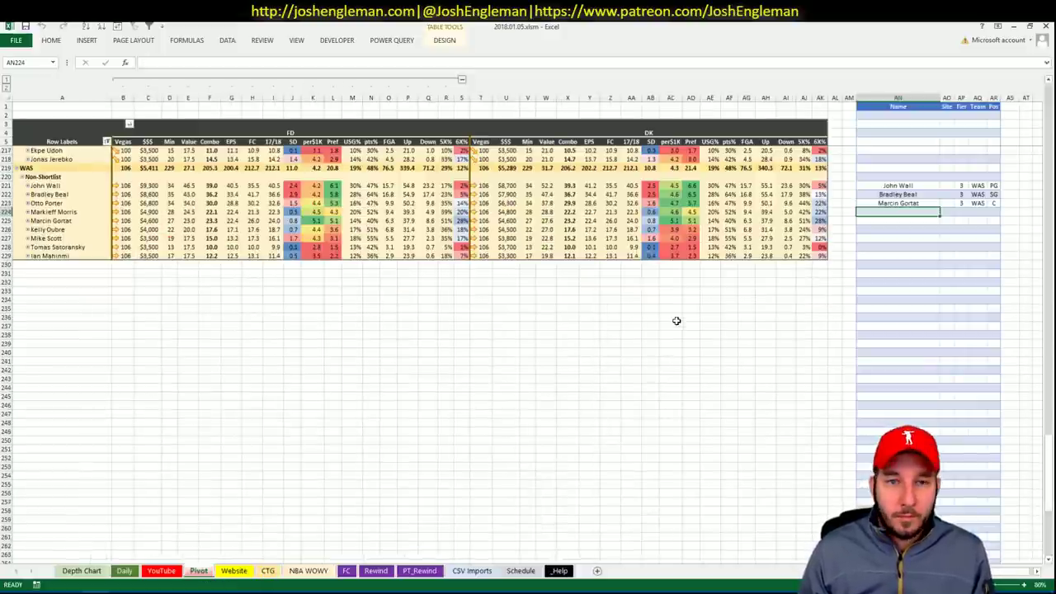
scroll(675, 320, "up", 18)
scroll(511, 311, "down", 3)
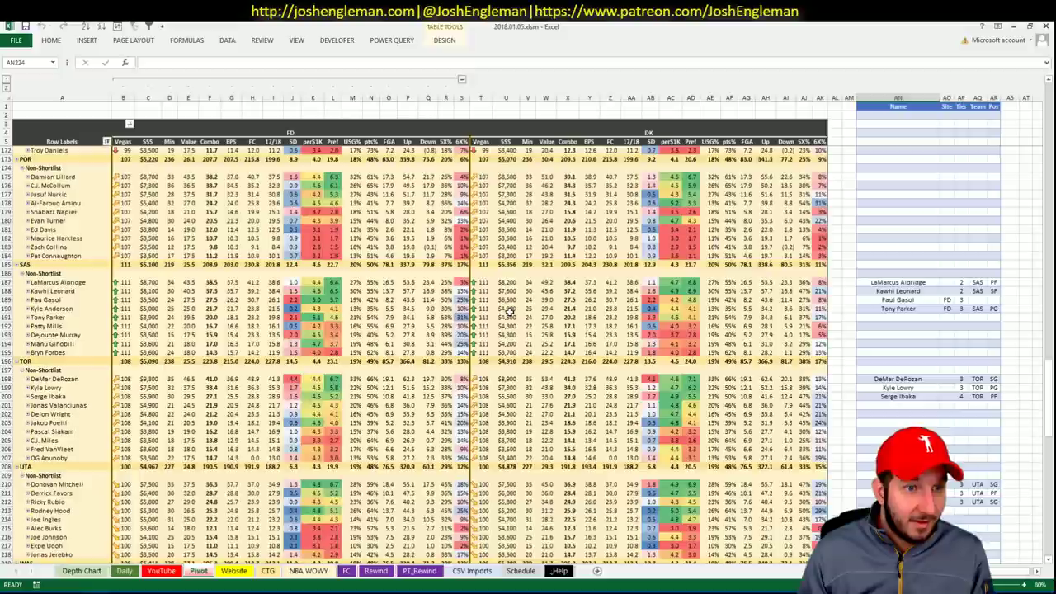
left_click(883, 175)
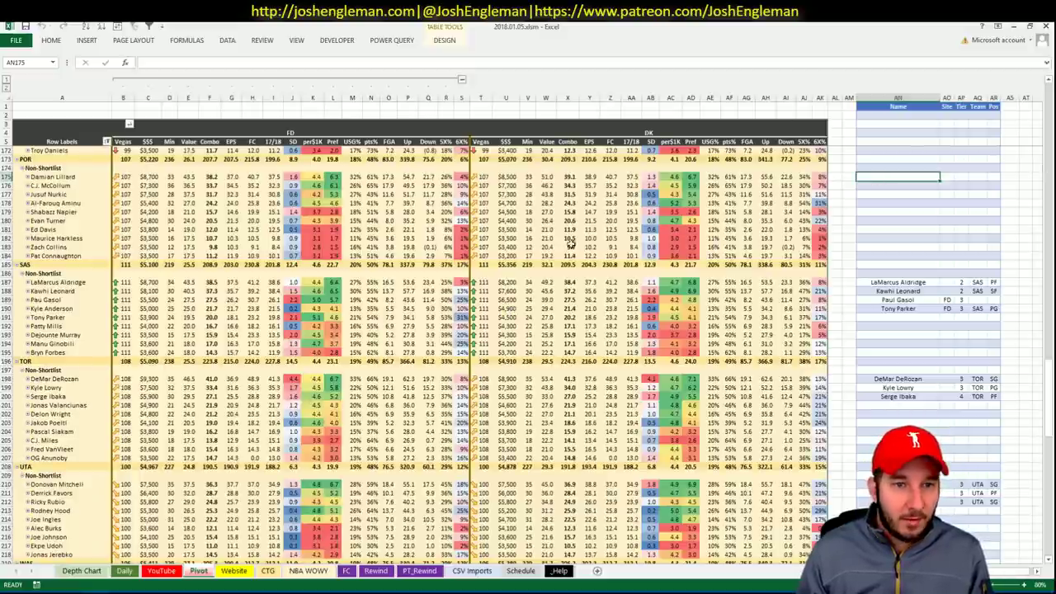
key("ctrl+Page_Up")
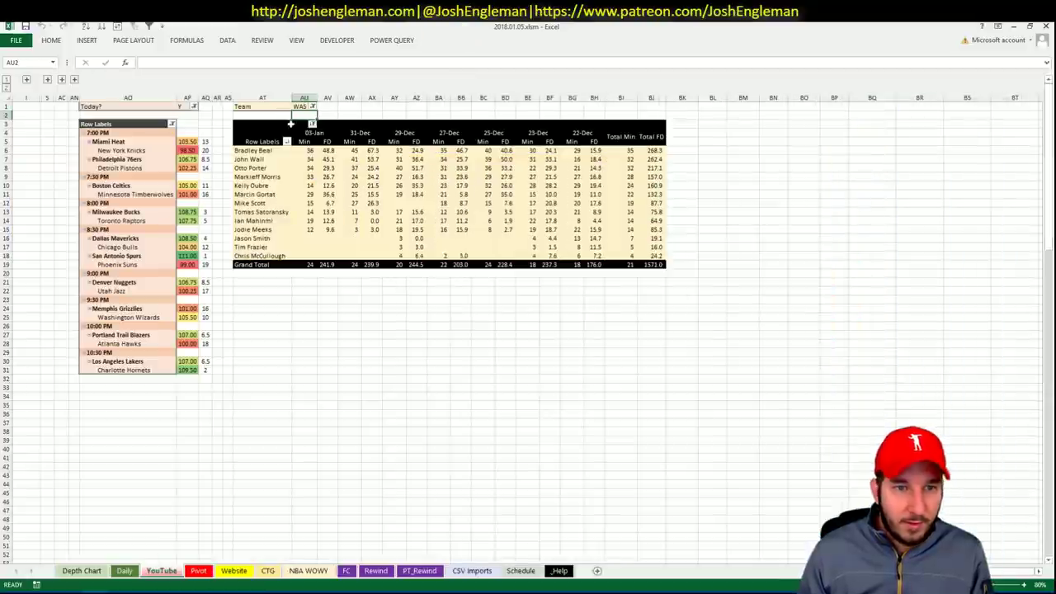
left_click(298, 107)
type("POR")
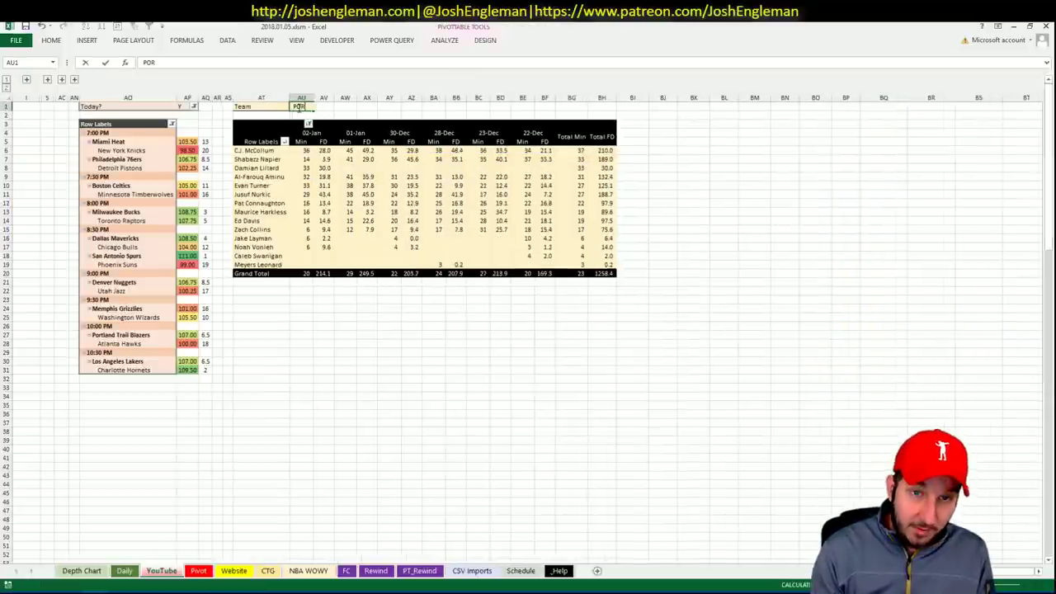
key("Return")
key("Return")
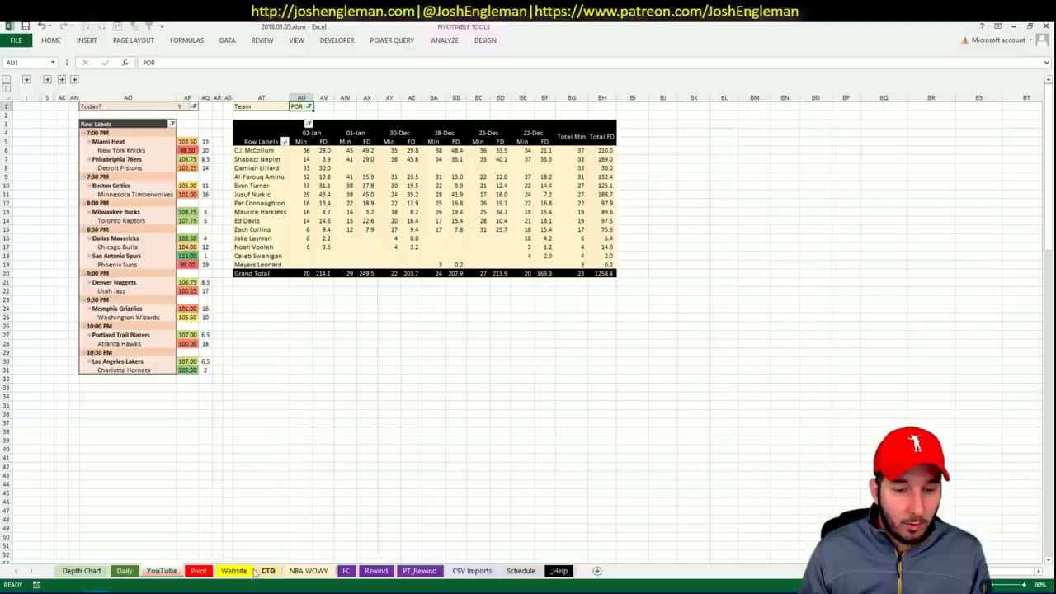
Step: Add Damian Lillard with tier 2 to the Pivot sheet's player list beside Portland's projections
left_click(201, 572)
type("Damia")
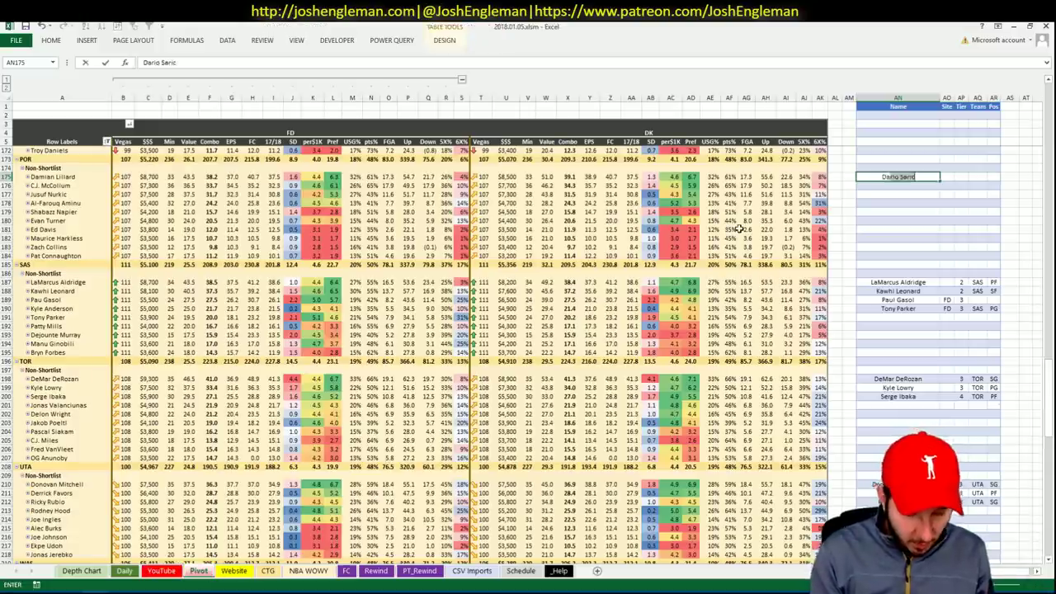
type("n Lillard")
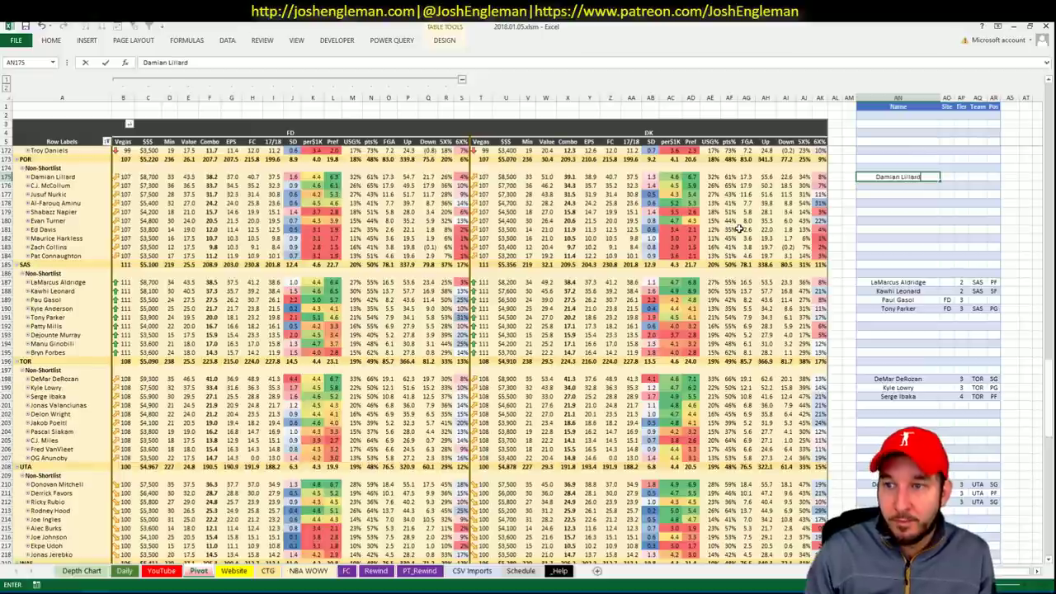
key("Return")
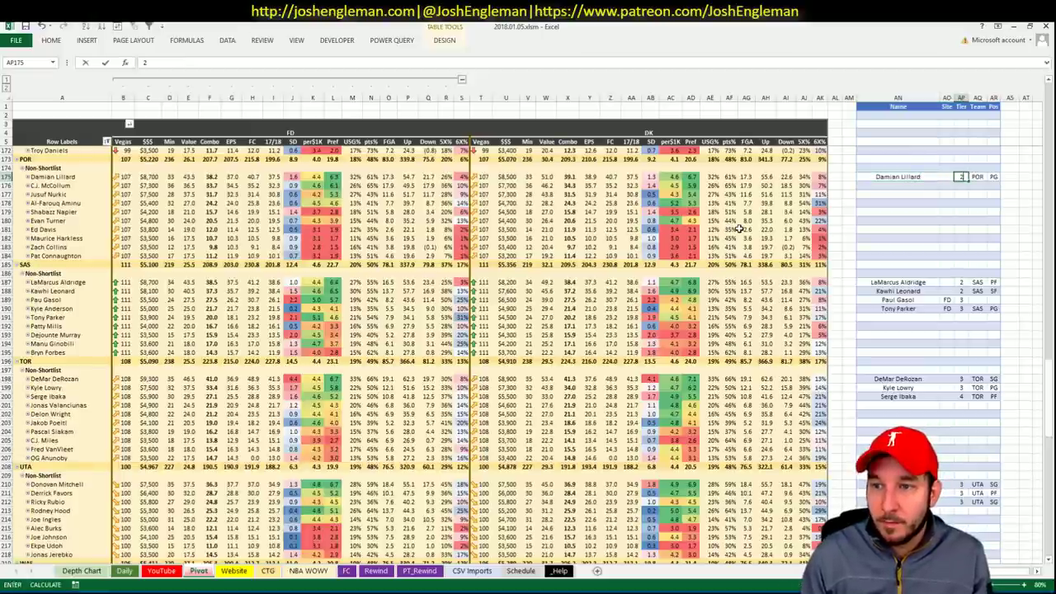
Step: Add C.J. McCollum with tier 3 below Damian Lillard in the player list
type("C.J")
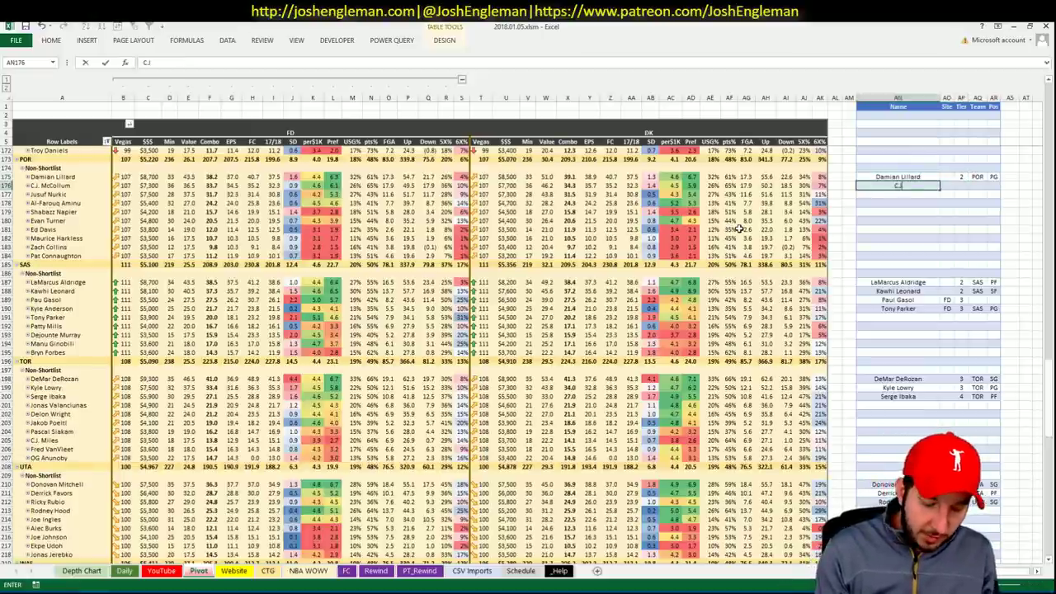
type(". McColluy")
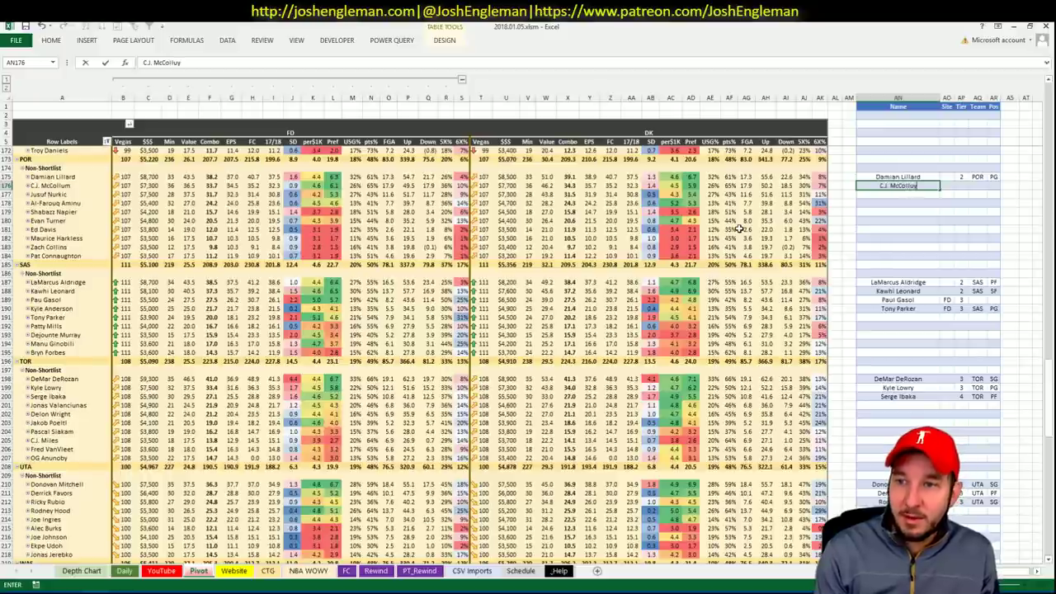
key("BackSpace")
type("m")
key("Tab")
key("Tab")
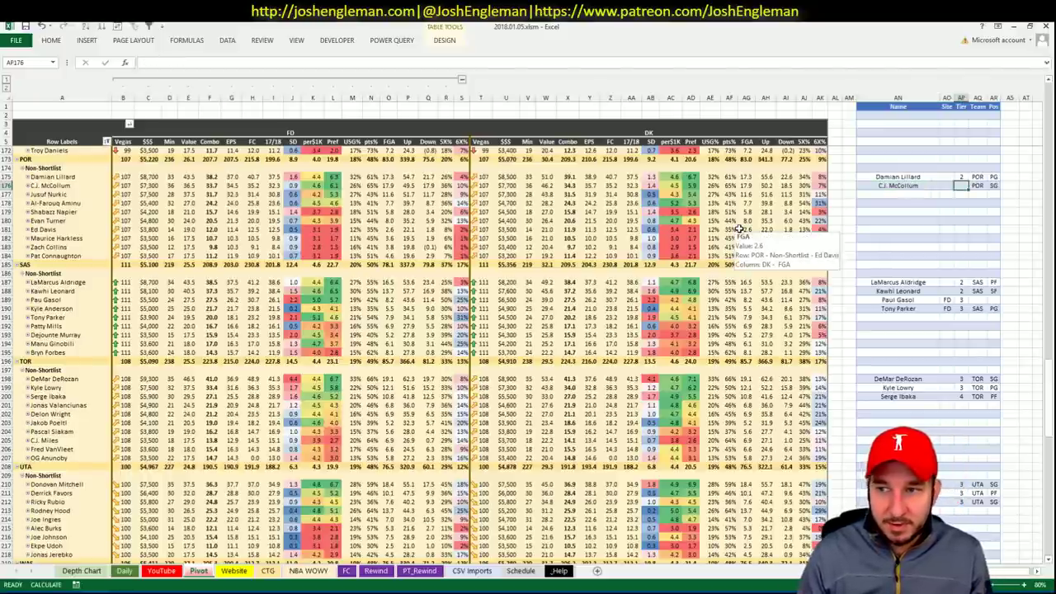
type("3")
key("Return")
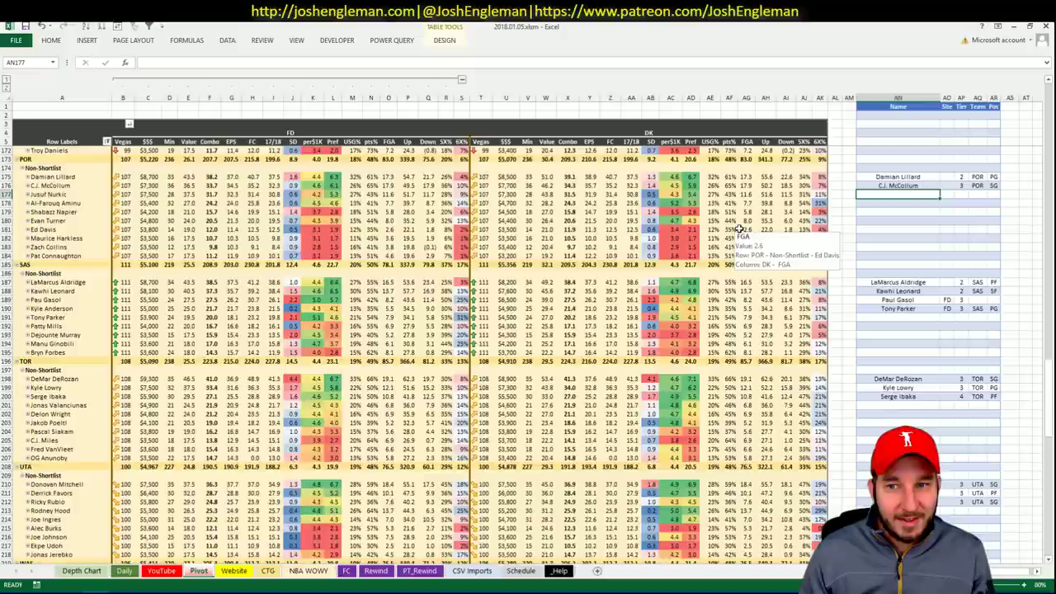
Step: Switch to the browser and open the FantasyLabs site in a new tab
key("alt+Tab")
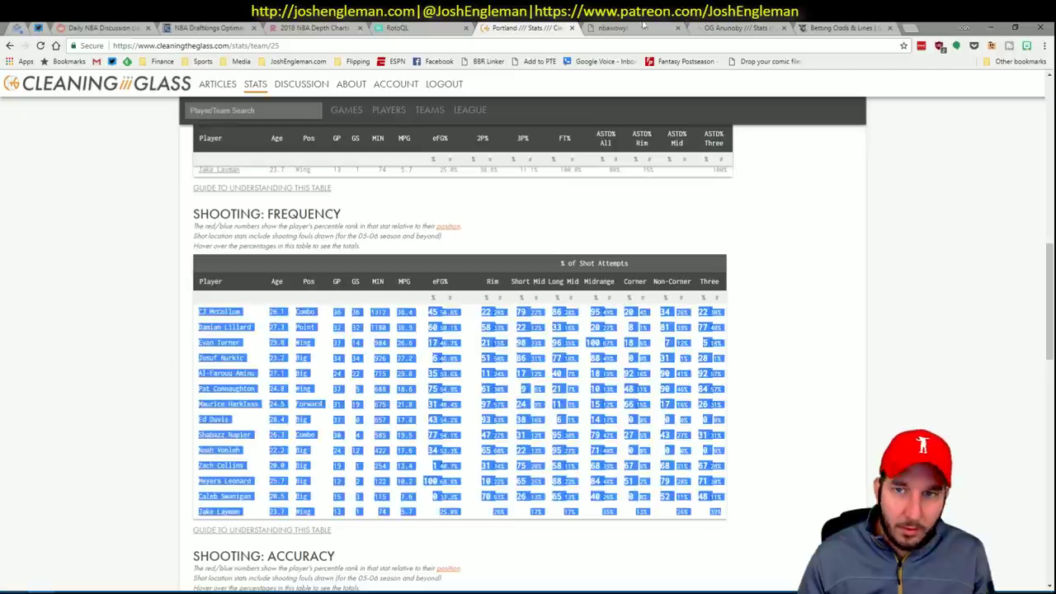
left_click(908, 28)
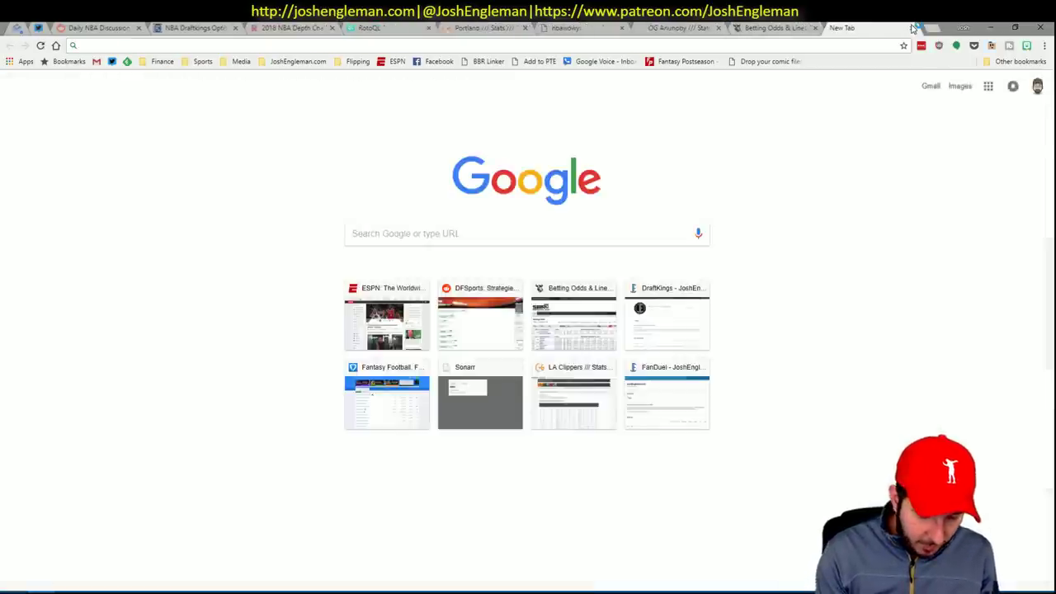
type("llabs")
key("Home")
key("Delete")
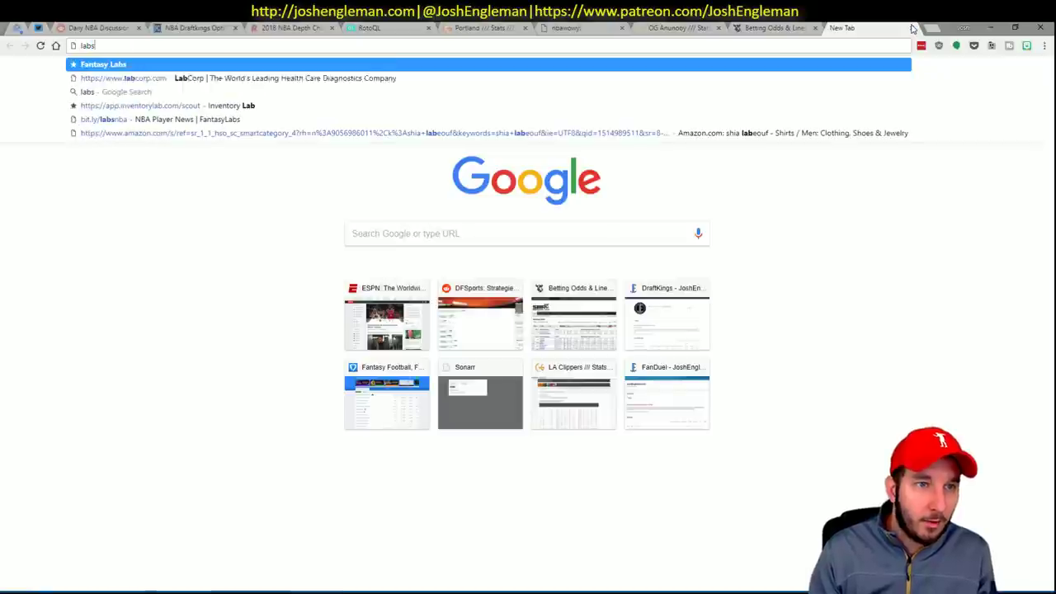
key("Return")
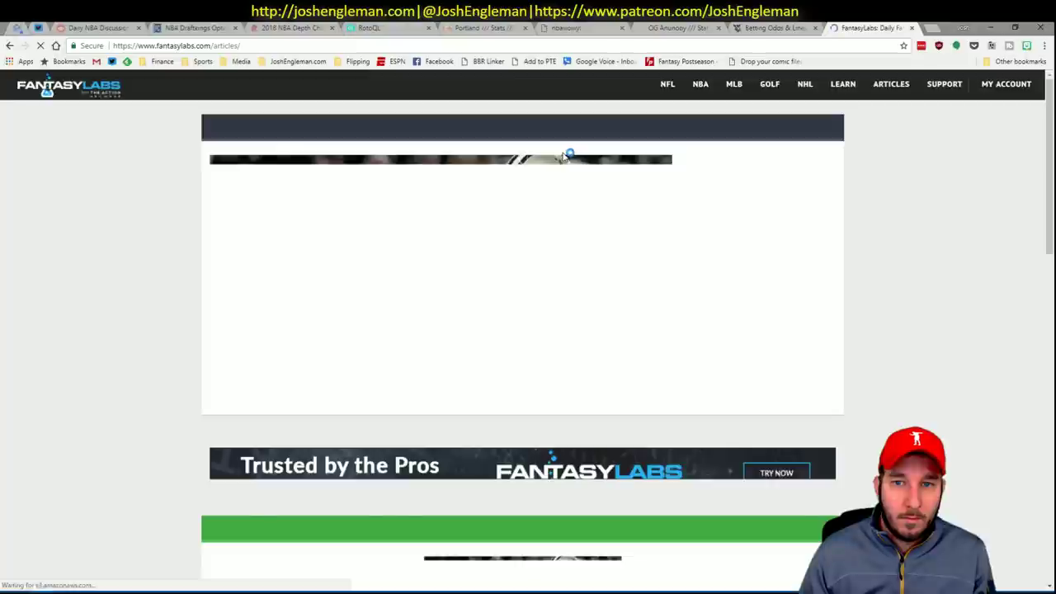
Step: Load the Portland Trail Blazers in FantasyLabs' NBA On/Off Court tool and view Damian Lillard's correlations with his teammates
mouse_move(698, 87)
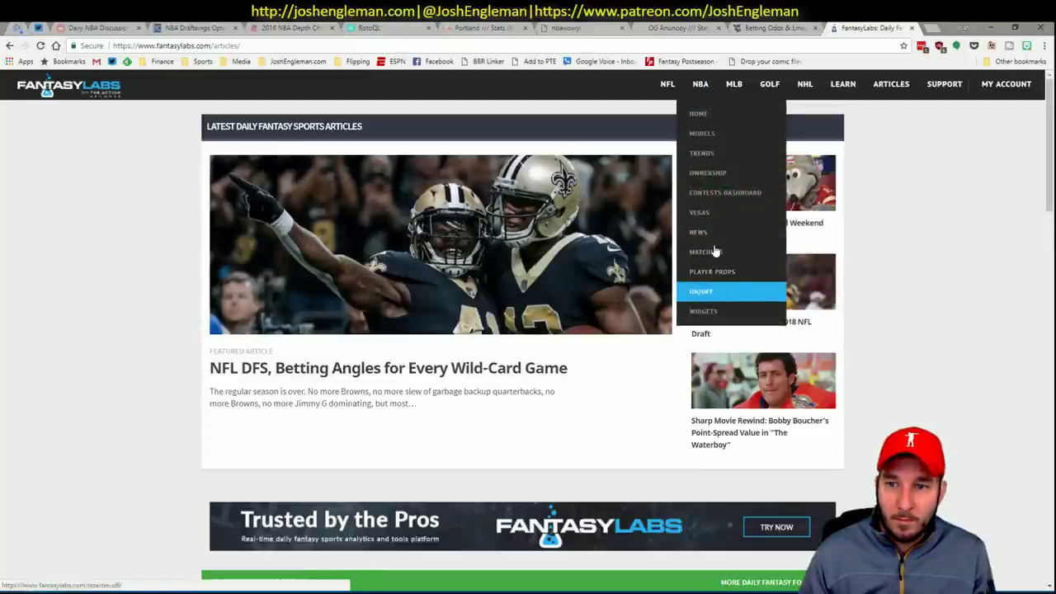
left_click(707, 291)
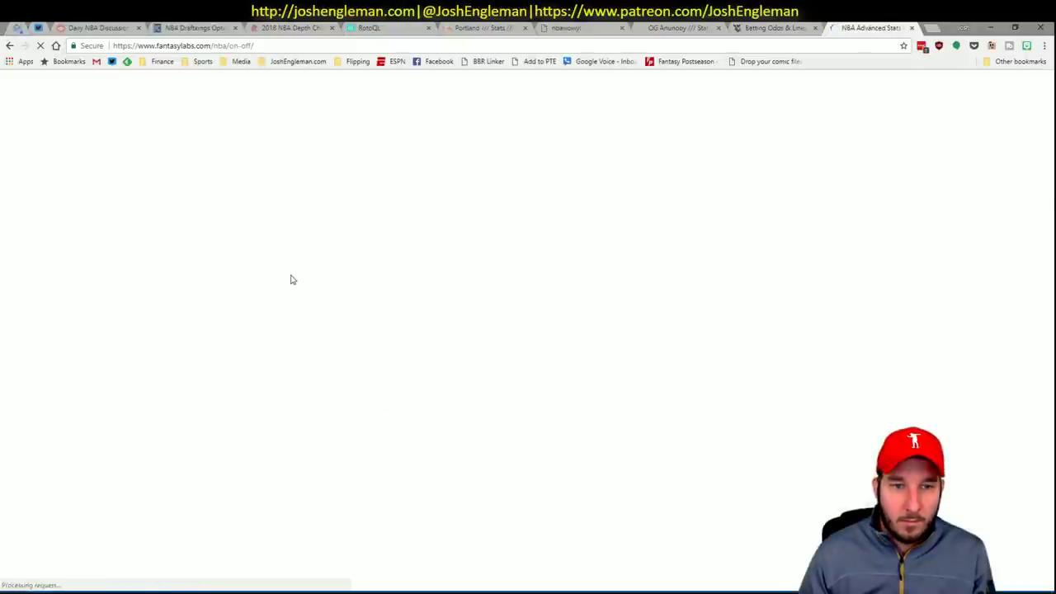
left_click(261, 124)
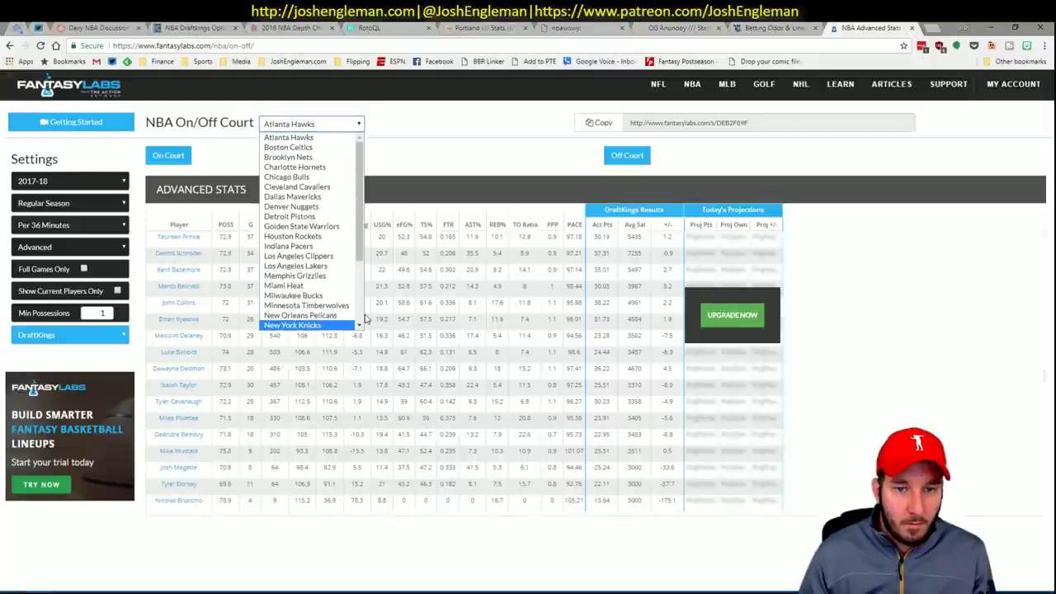
scroll(363, 320, "down", 3)
left_click(314, 277)
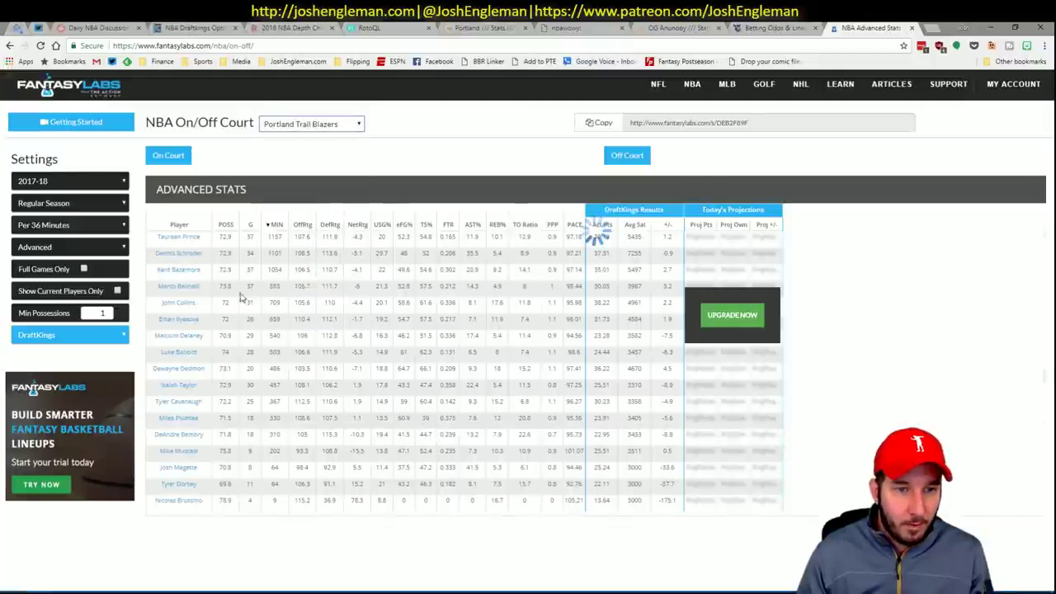
left_click(182, 253)
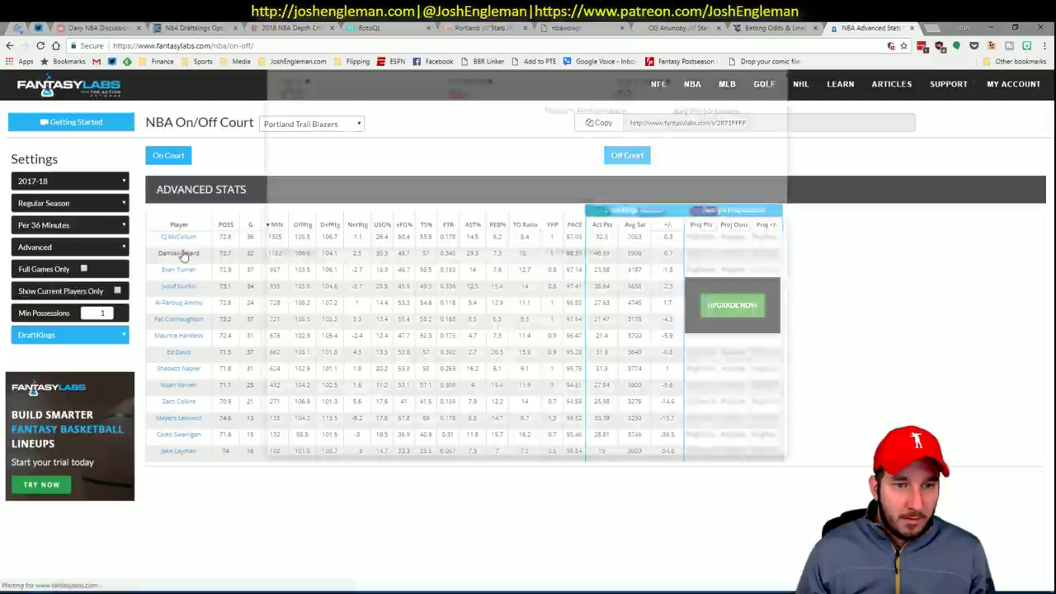
left_click(653, 132)
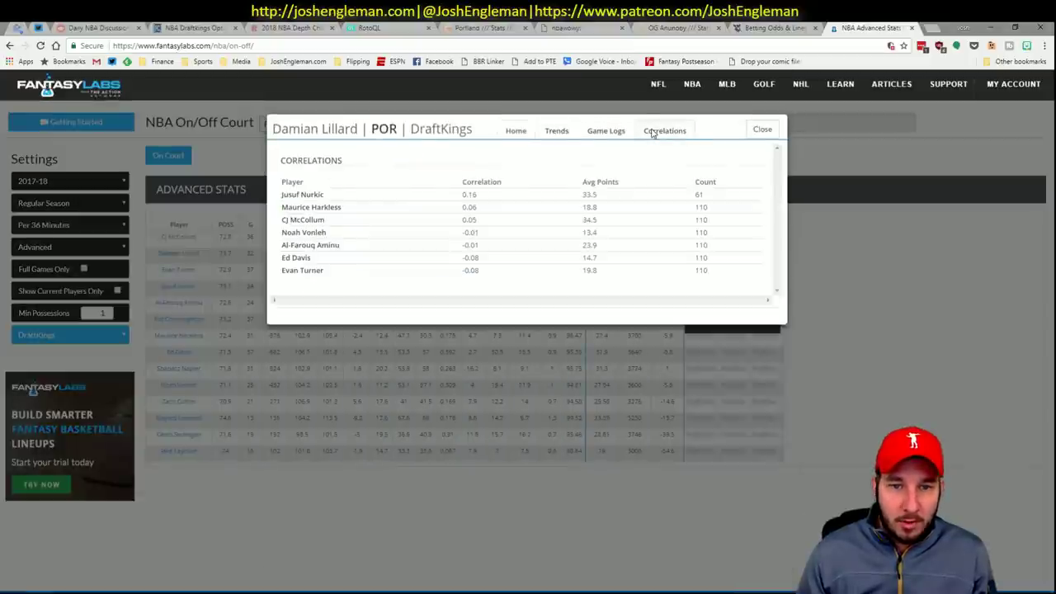
Step: Return to the Excel workbook and examine Al-Farouq Aminu's projections, Portland's game log and his corner three frequency on the CTG sheet
key("alt+Tab")
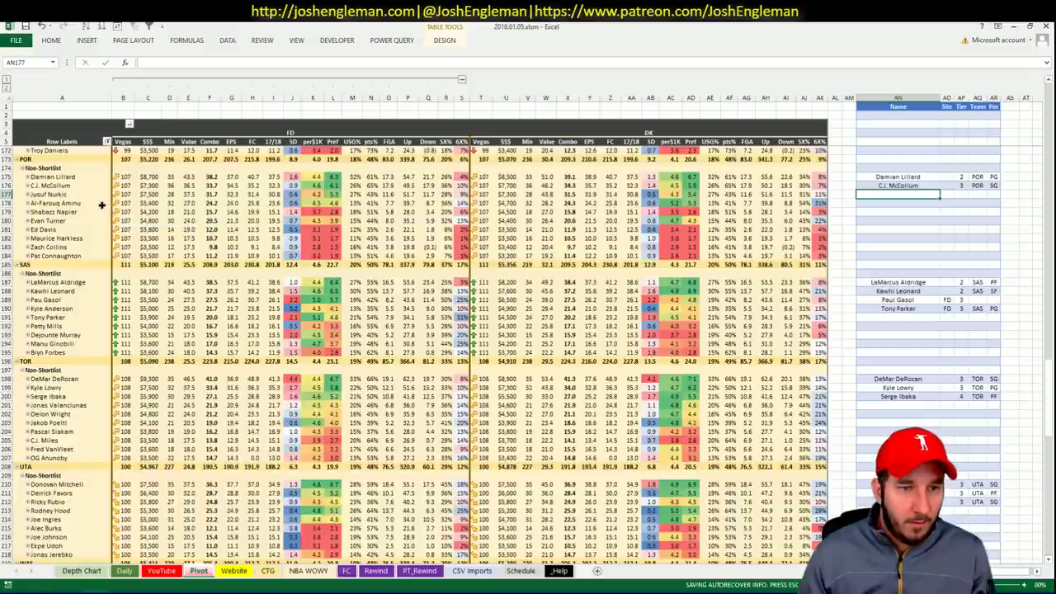
left_click(8, 203)
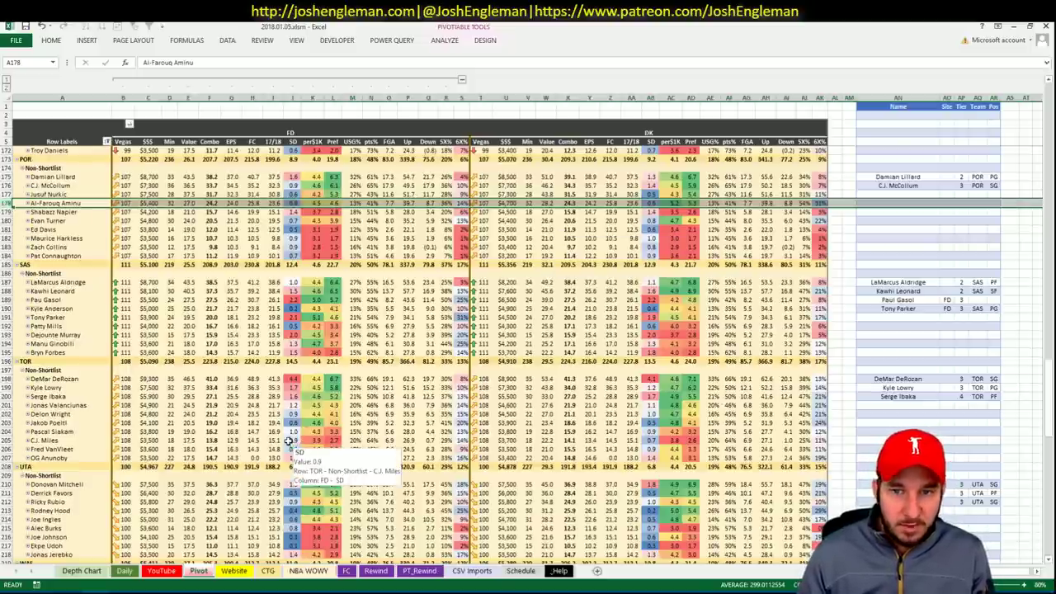
key("ctrl+Page_Up")
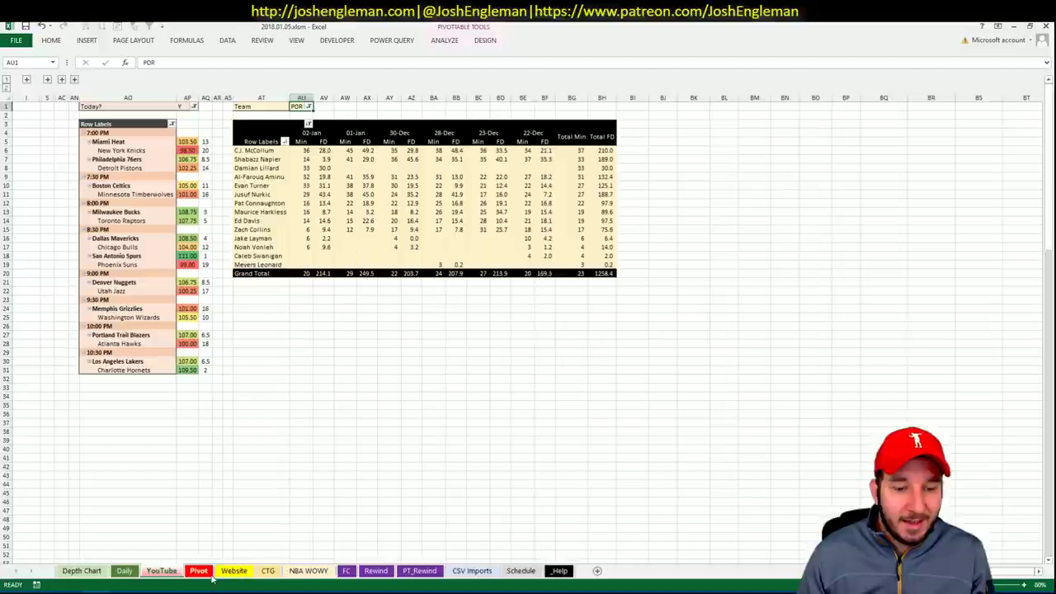
left_click(264, 571)
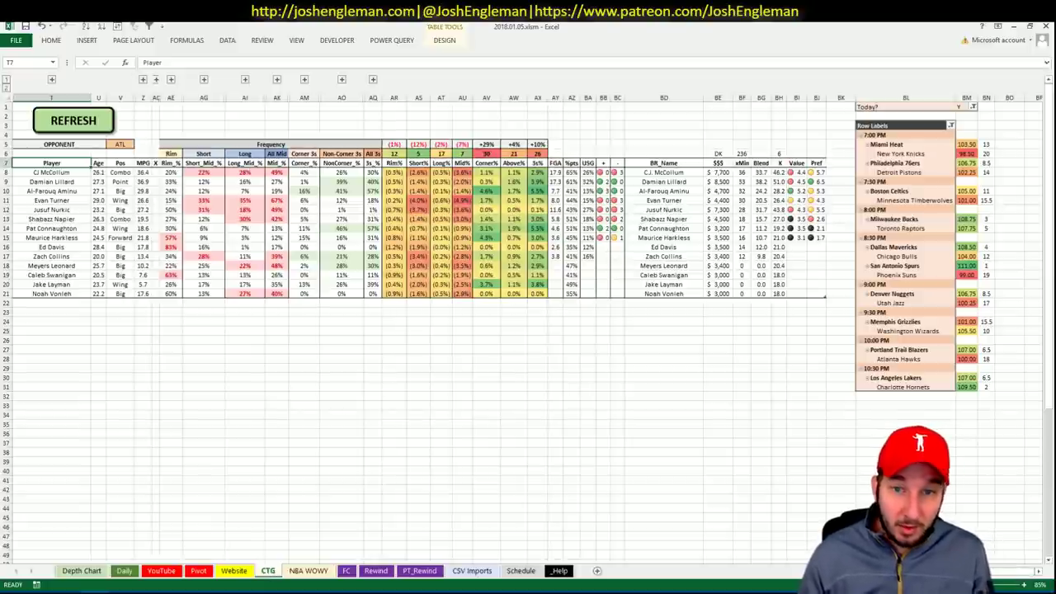
left_click(302, 190)
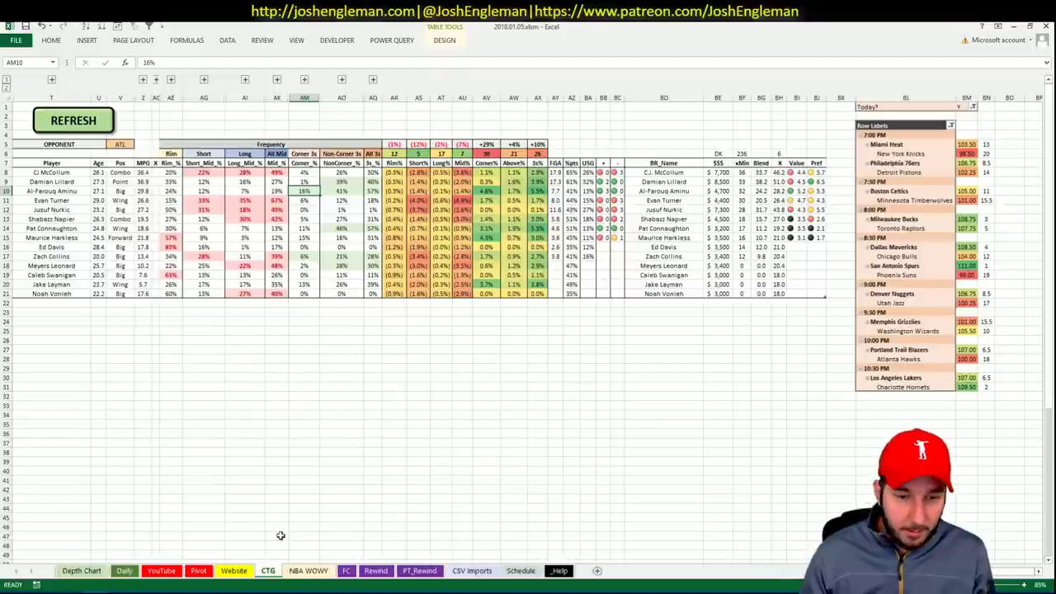
Step: Add Al-farouq Aminu with tier 3 below C.J. McCollum in the Pivot sheet's player list
key("ctrl+Page_Up")
key("ctrl+Page_Up")
key("ctrl+Page_Up")
key("ctrl+Page_Up")
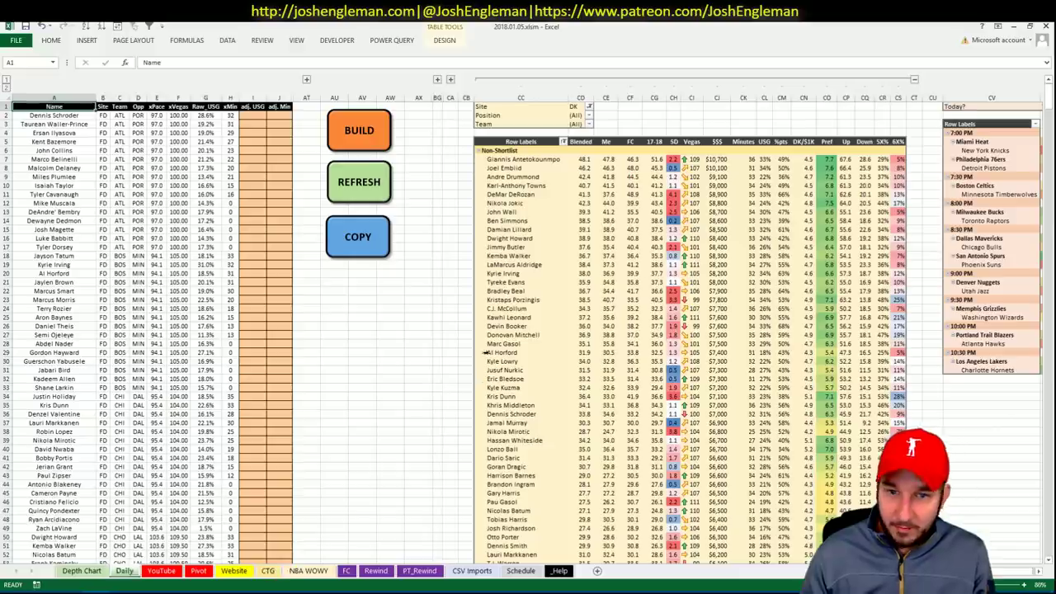
left_click(198, 570)
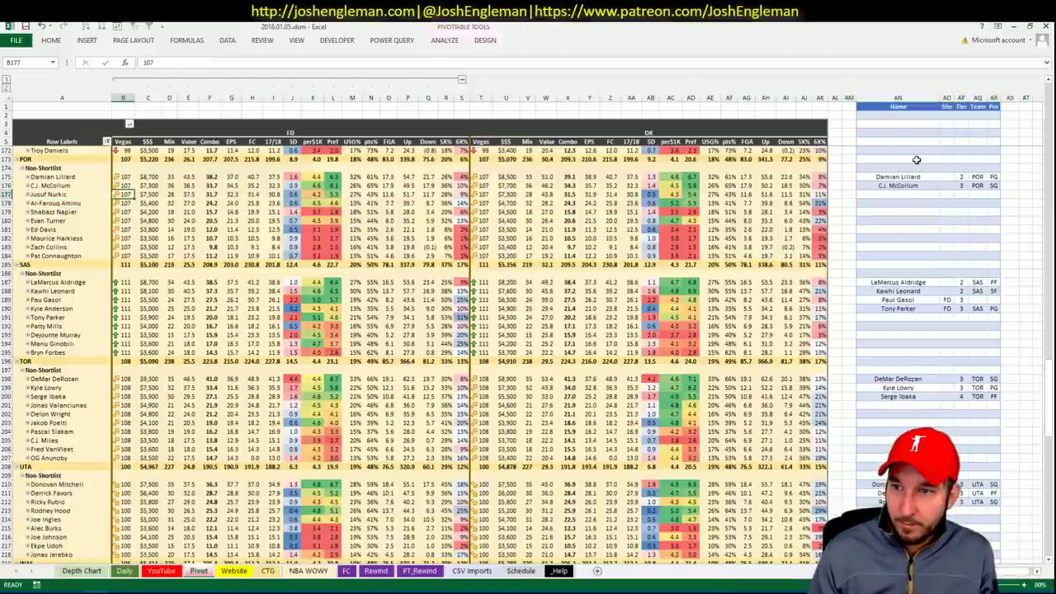
left_click(892, 193)
type("Al-")
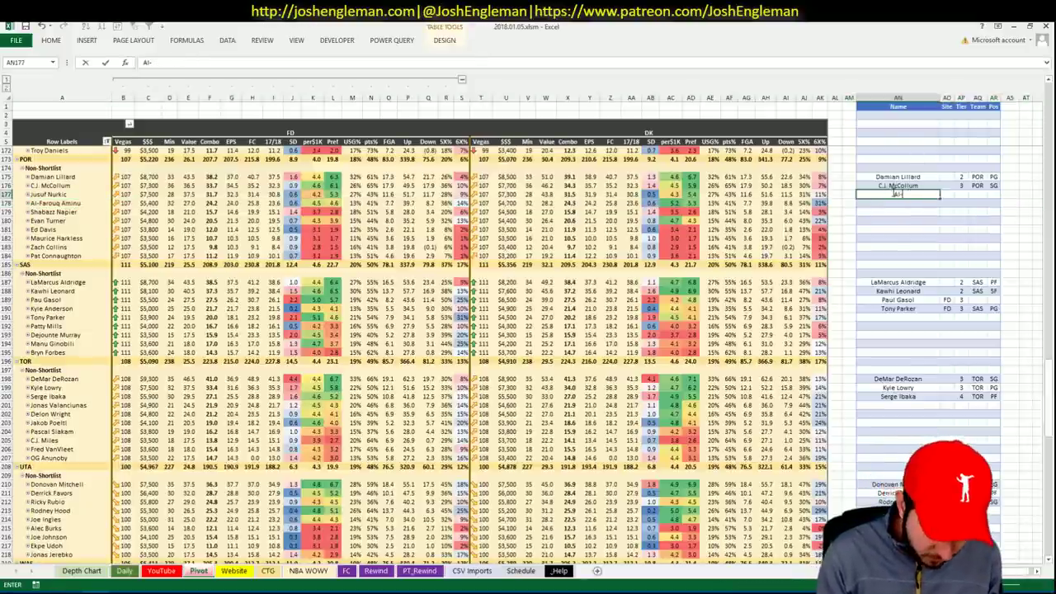
type("farouq Aminu")
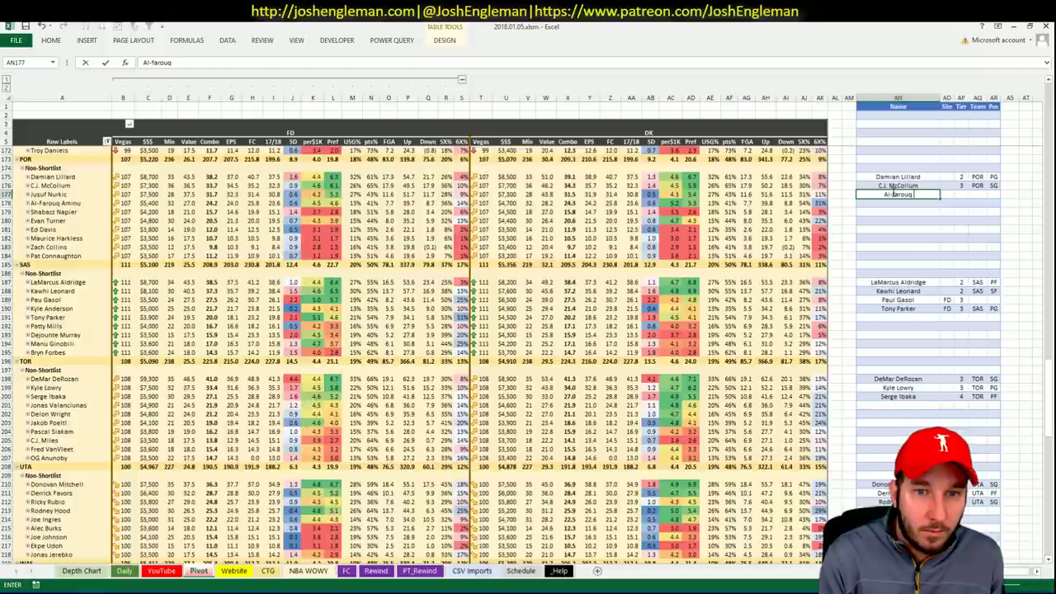
key("ctrl+Return")
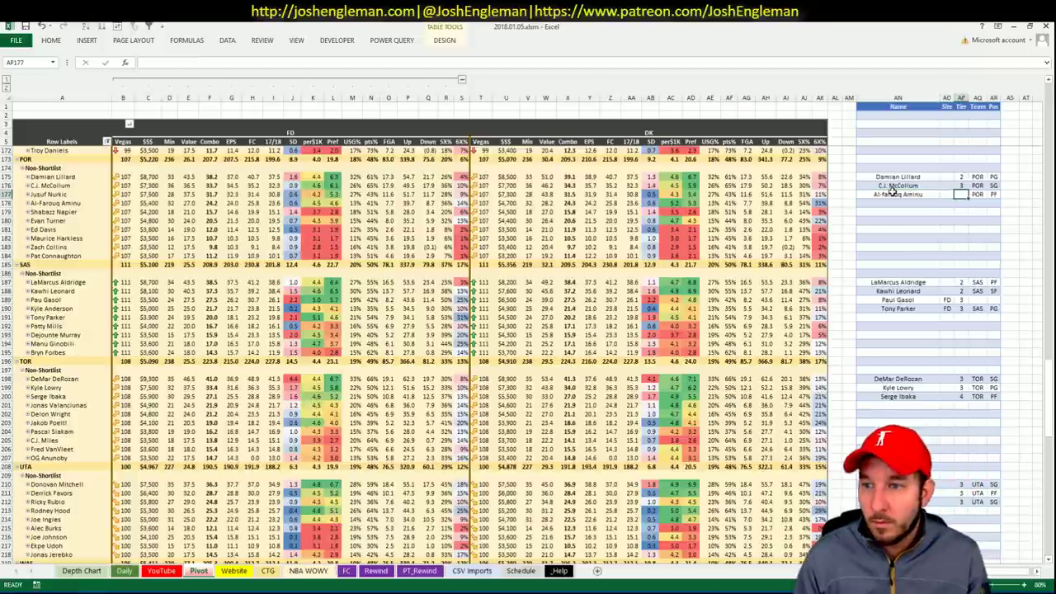
left_click(890, 202)
Step: Correct the capitalization of the last Portland entry in the player list to Al-Farouq Aminu
left_click(889, 194)
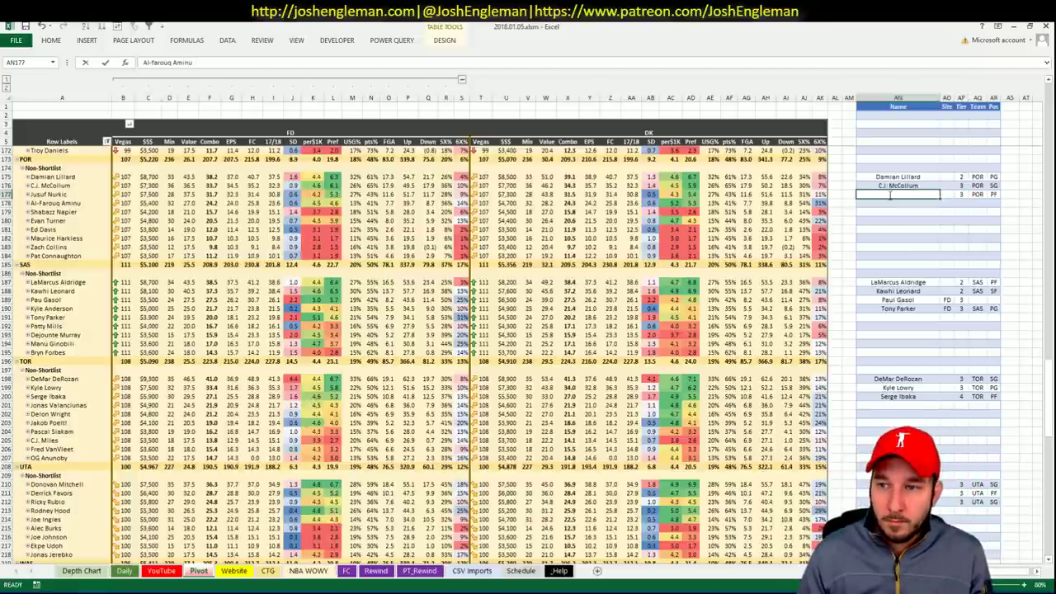
double_click(883, 194)
key("BackSpace")
type("Farouq Aminu")
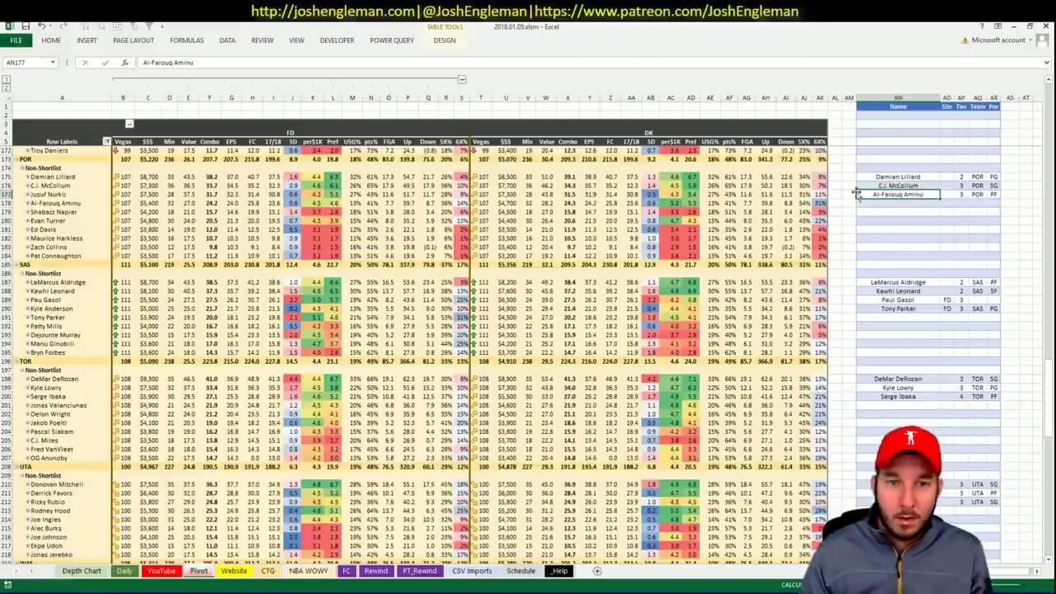
Step: Commit the corrected Al-Farouq Aminu entry and review Portland's recent game log on the YouTube sheet
key("Return")
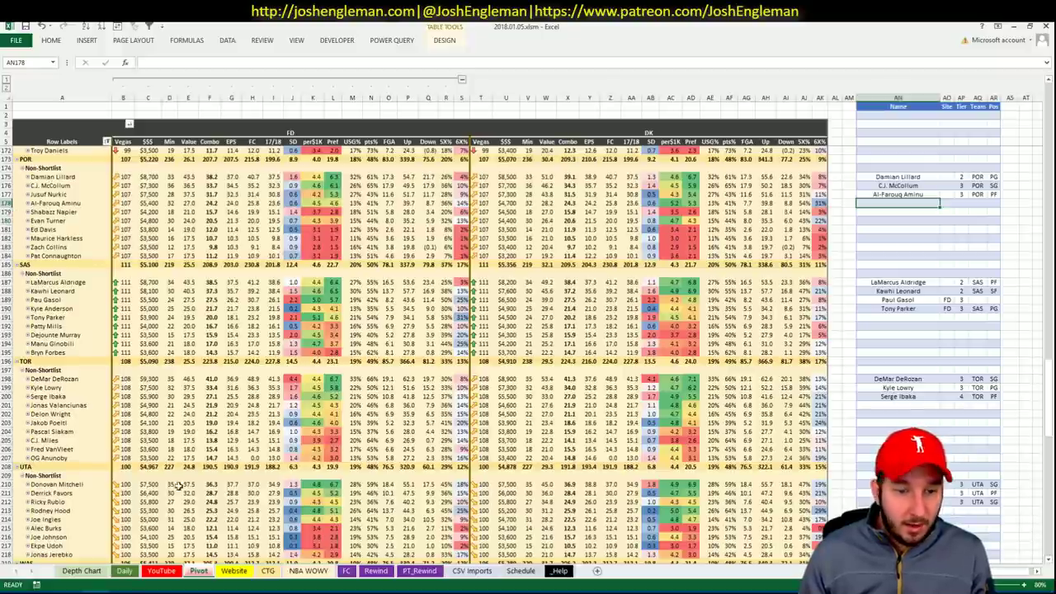
left_click(200, 571)
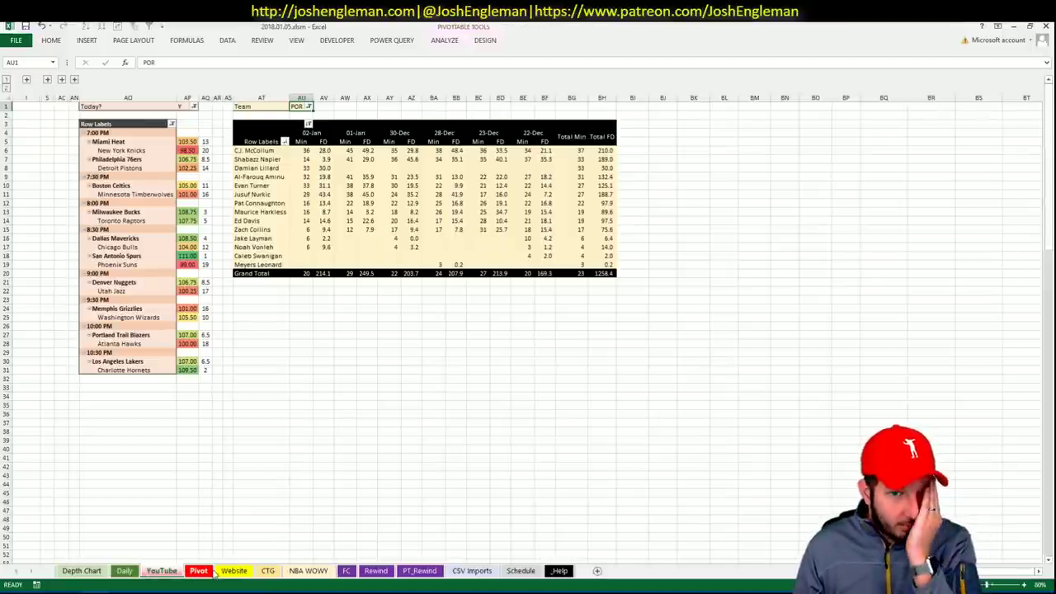
left_click(216, 571)
Step: Switch to FantasyCruncher in the browser, search the DraftKings players for "turn" and view Evan Turner's game log
key("alt+Tab")
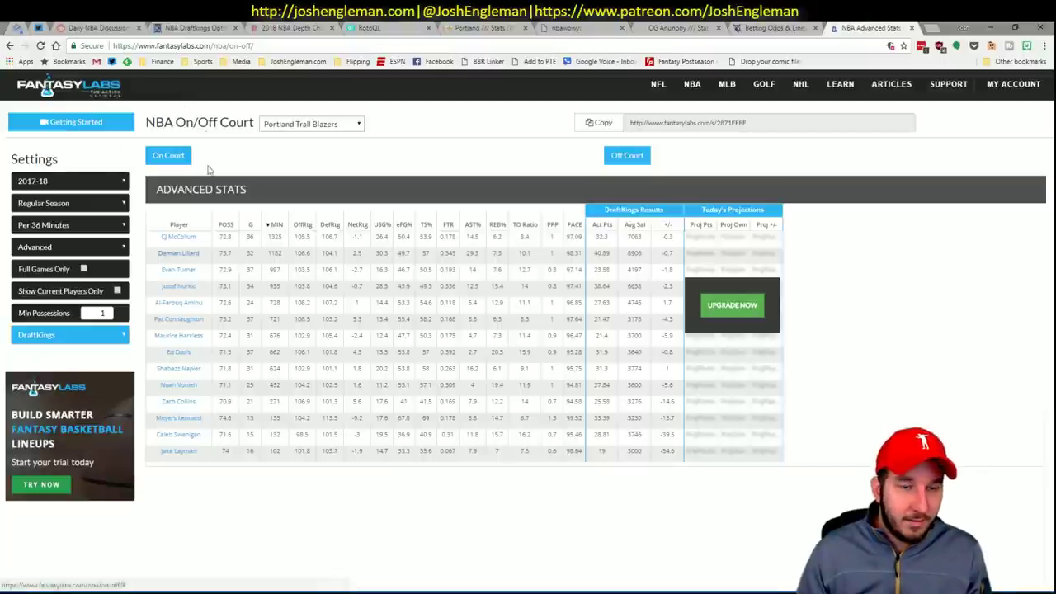
left_click(195, 28)
left_click(157, 153)
type("turn")
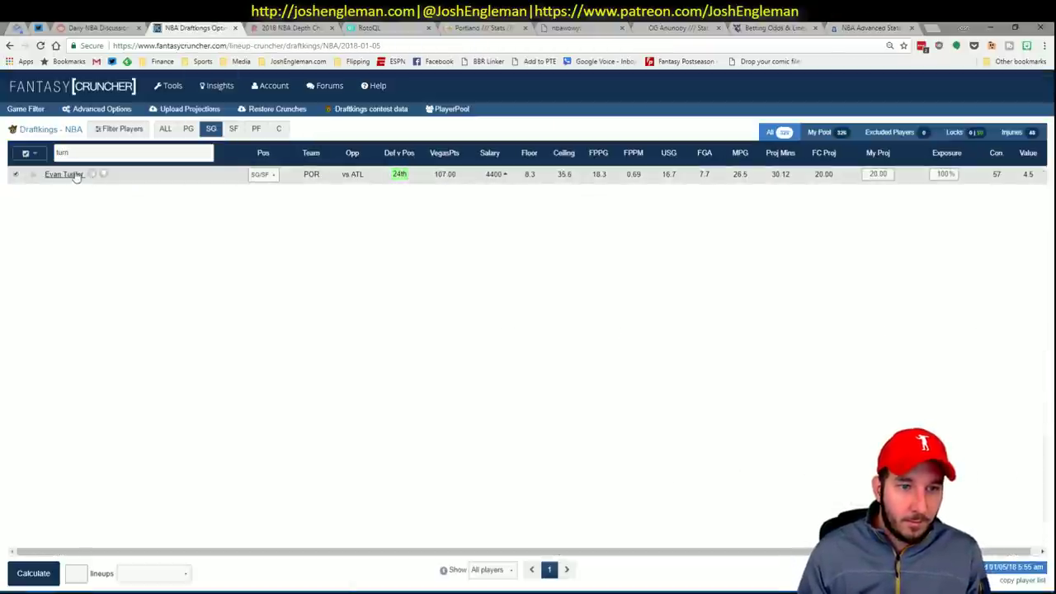
left_click(73, 174)
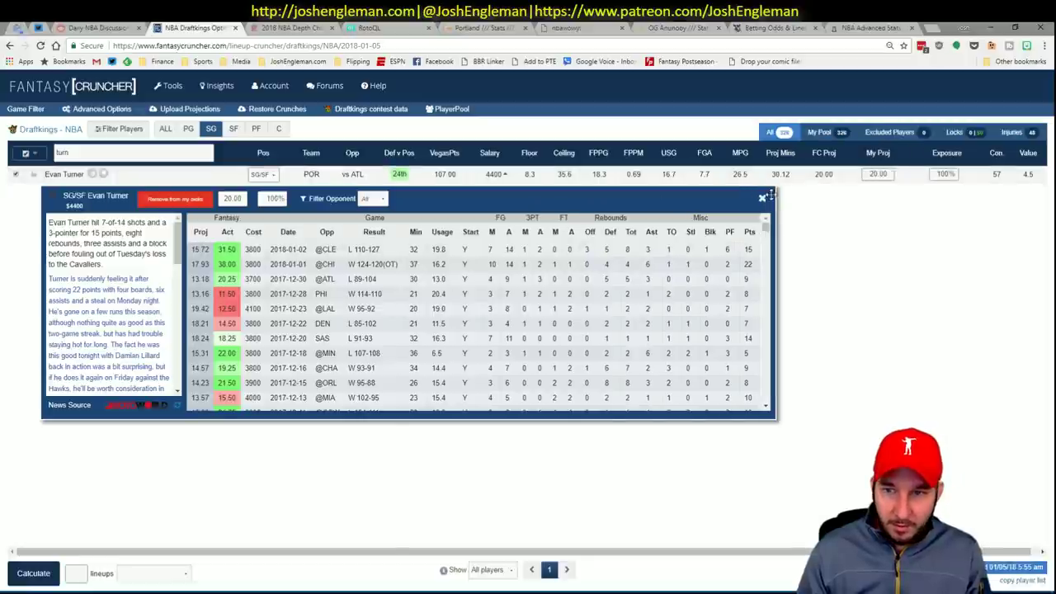
Step: In the Excel workbook, try Evan Turner below Al-Farouq Aminu in the player list, check the CTG sheet, and clear the entry
key("alt+Tab")
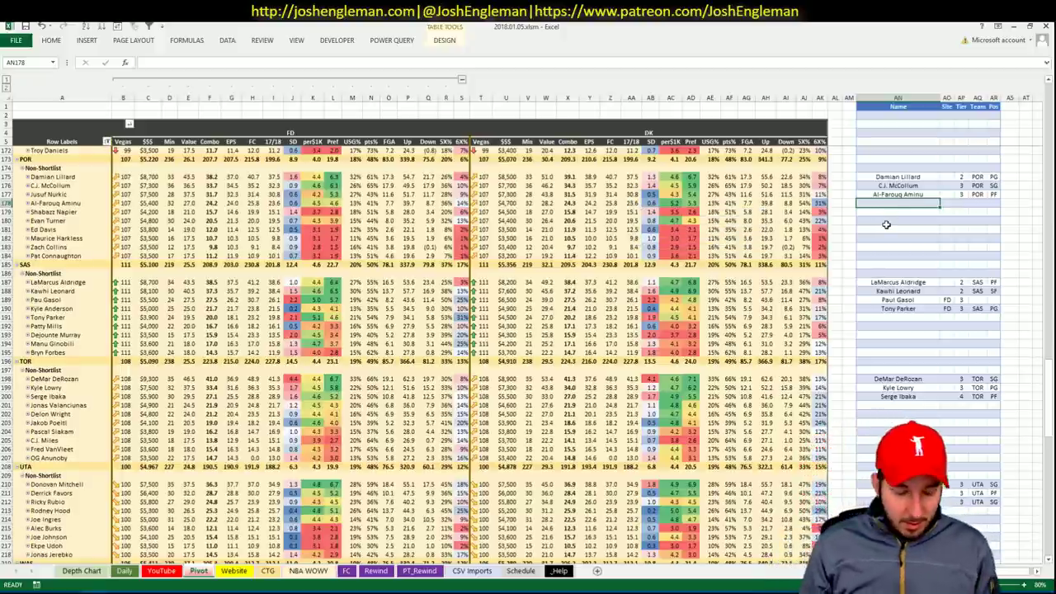
type("Evan Turner")
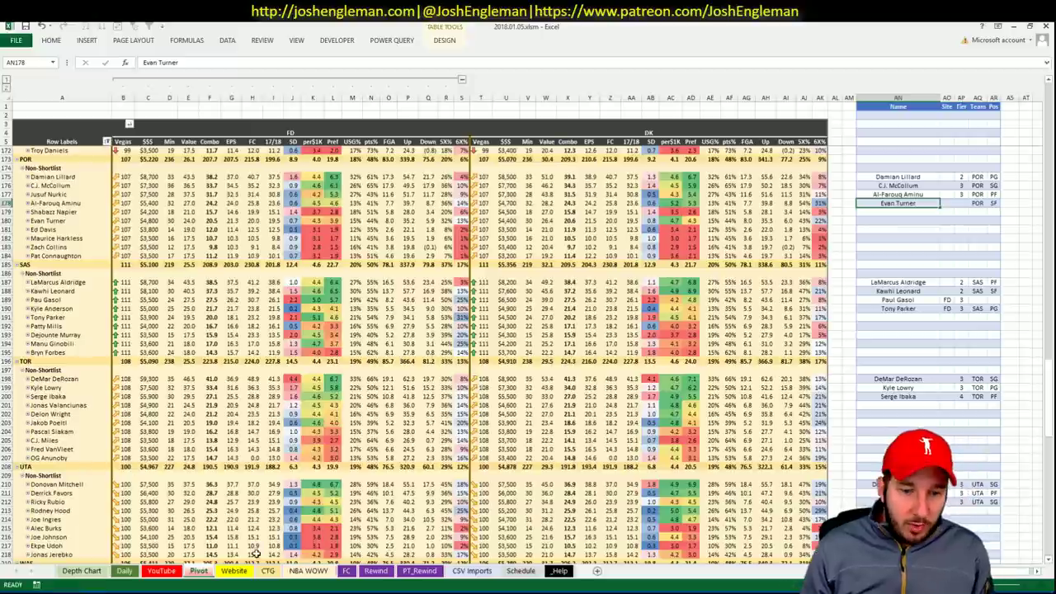
key("Tab")
left_click(266, 572)
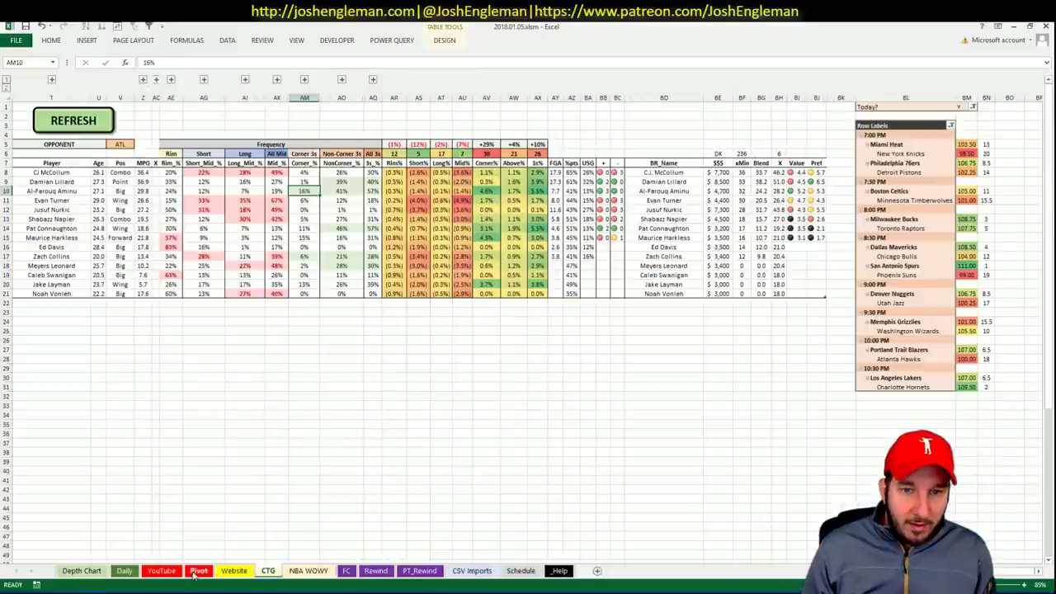
left_click(198, 572)
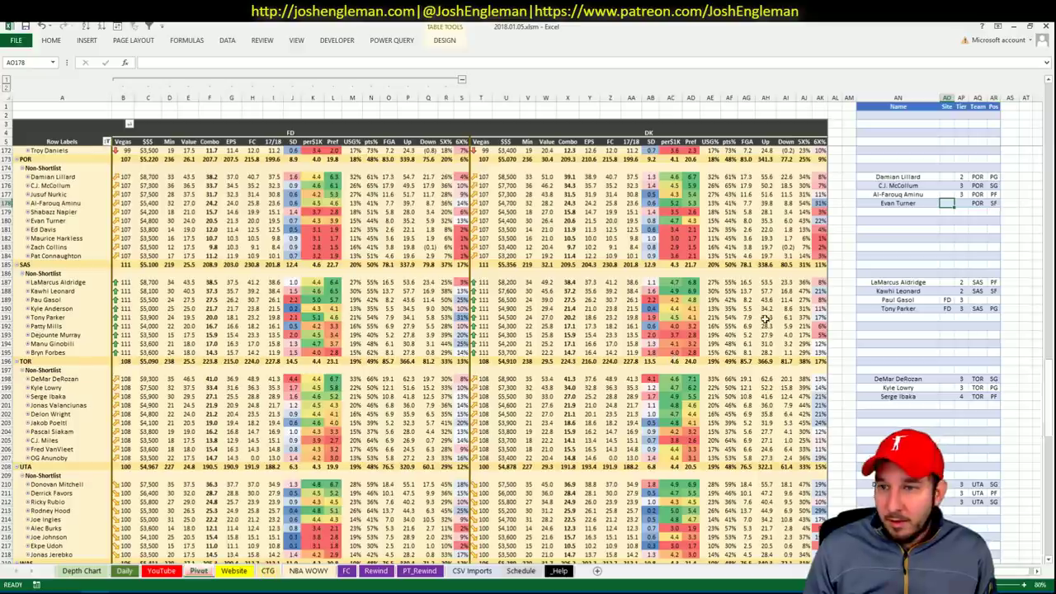
key("Delete")
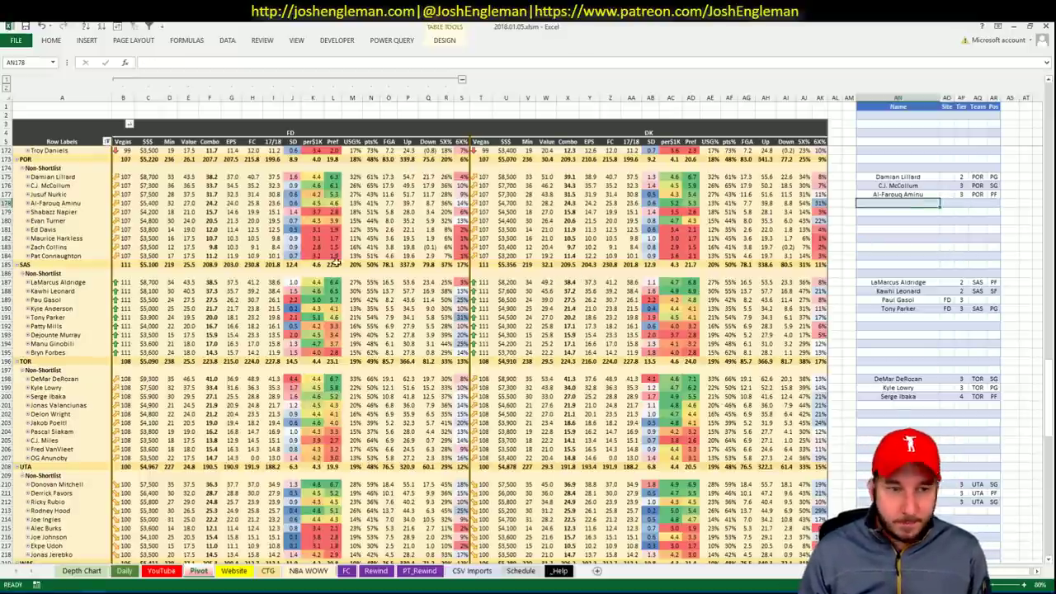
Step: Set the opponent on the CTG sheet to POR
left_click(268, 571)
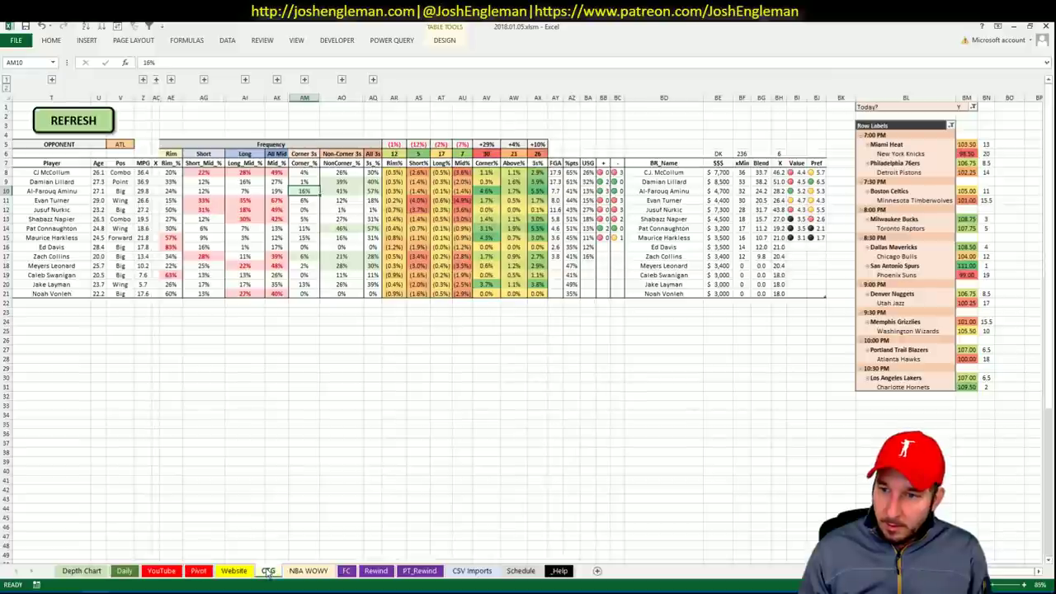
left_click(119, 144)
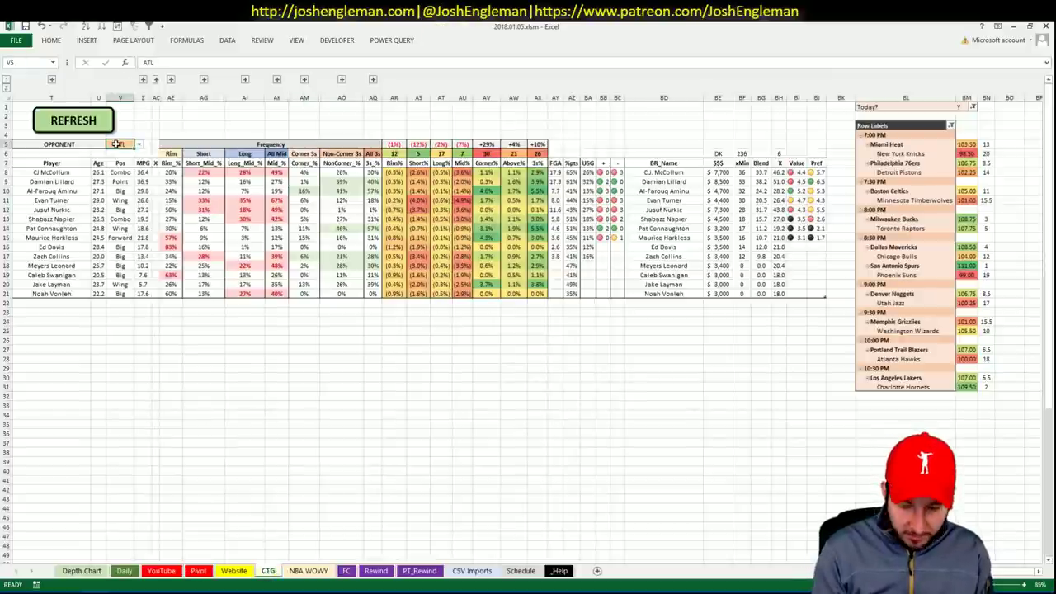
type("POR")
key("Up")
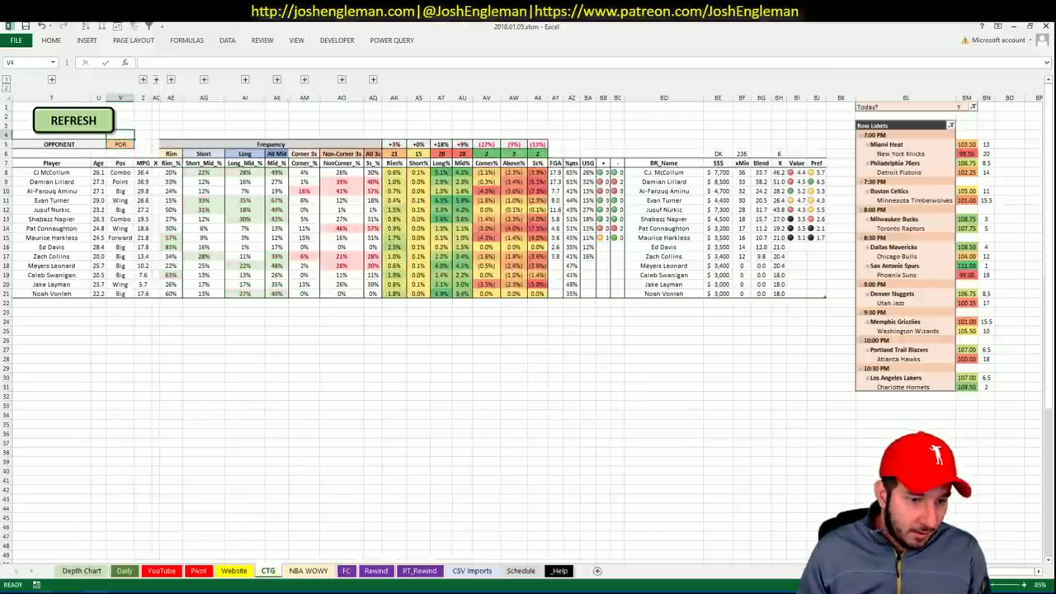
Step: Switch to the browser, close the Portland stats and nbawowy pages, and reload the suspended OG Anunoby page on Cleaning the Glass
key("alt+Tab")
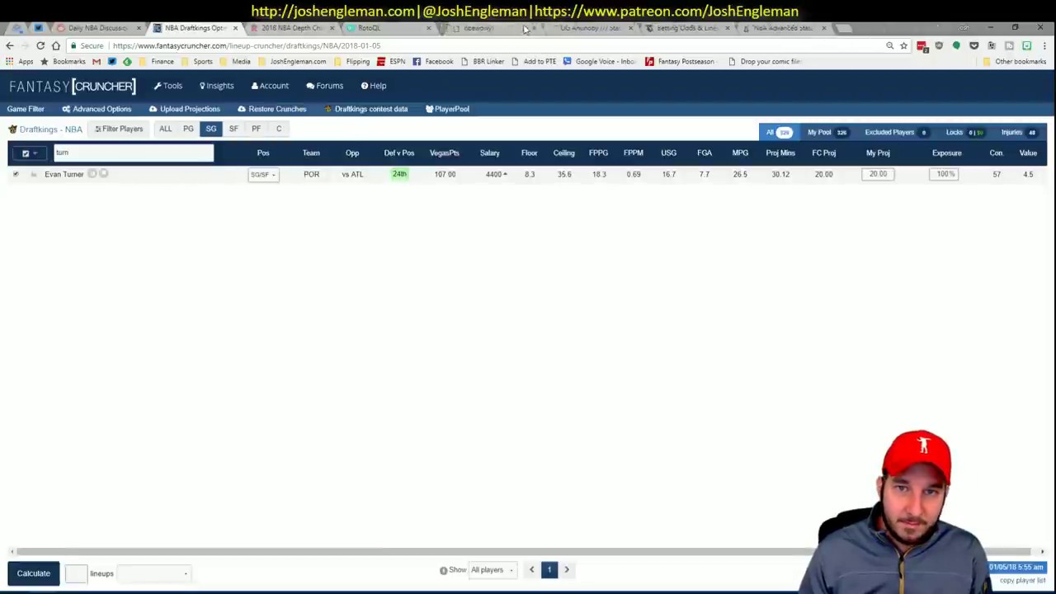
left_click(531, 28)
right_click(495, 28)
left_click(495, 28)
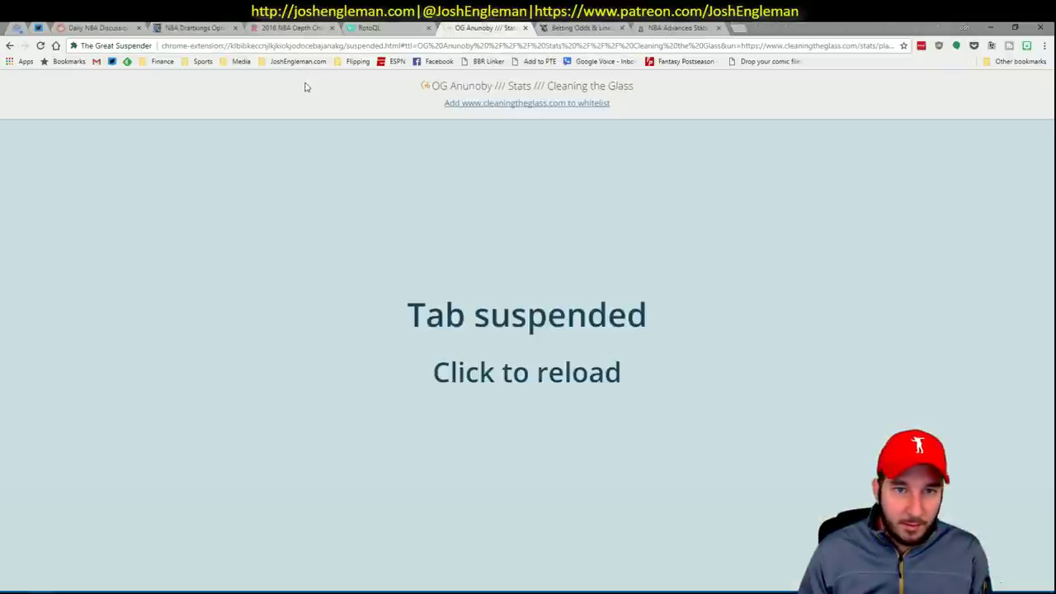
left_click(409, 188)
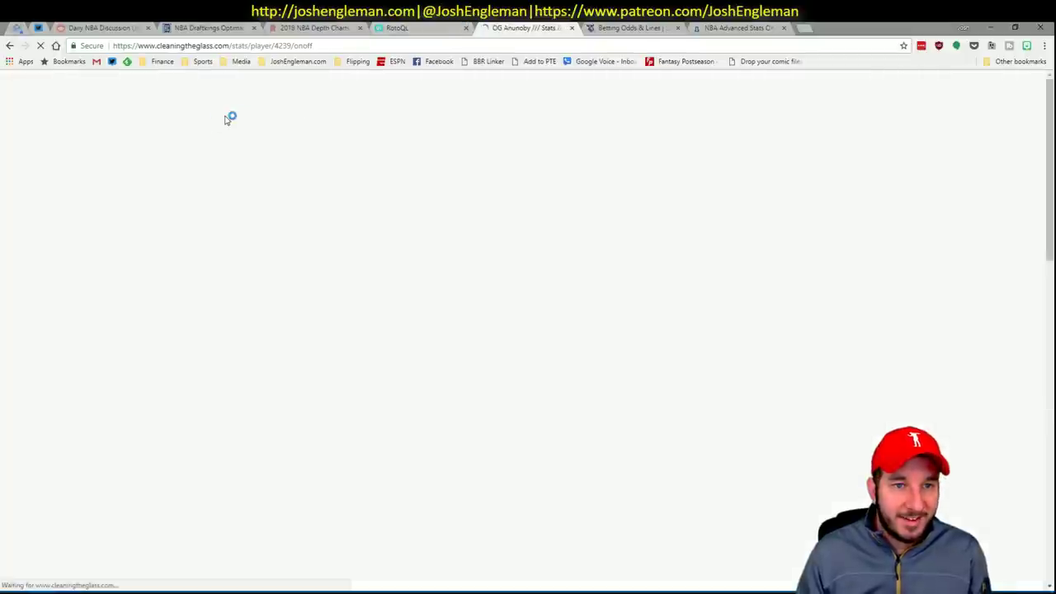
Step: Search Cleaning the Glass for "hawk" and open the Atlanta Hawks team page
left_click(207, 113)
type("hawk")
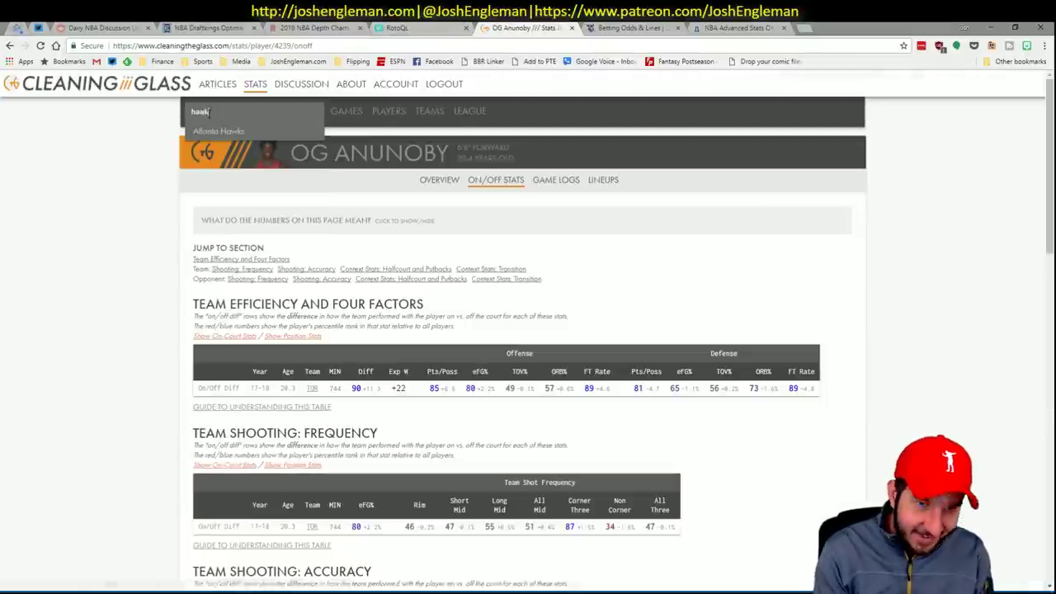
left_click(218, 131)
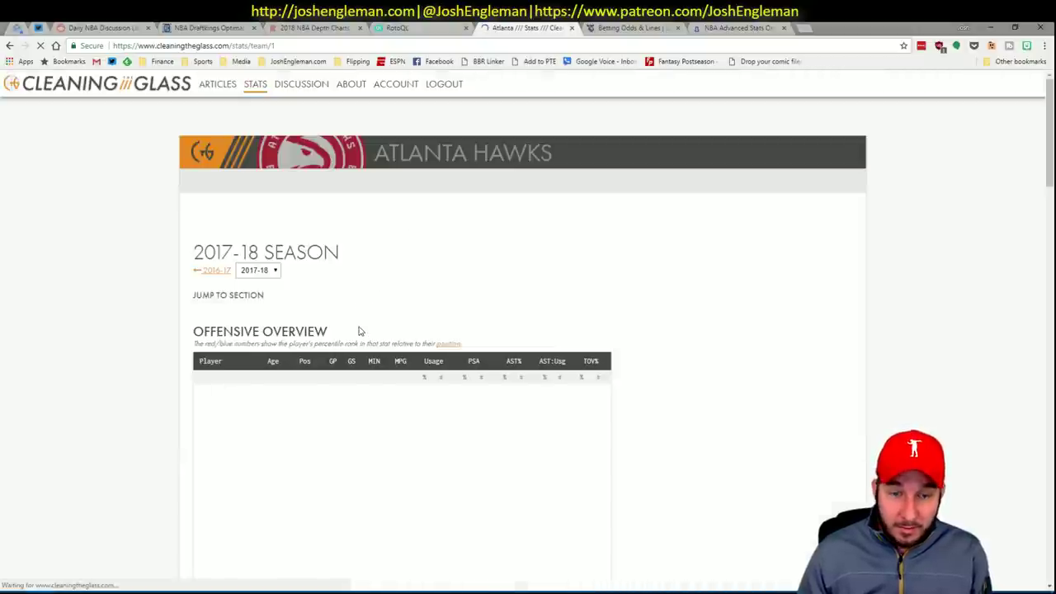
Step: Copy all player rows of Atlanta's Shooting: Frequency table and refresh the workbook's CTG sheet with them
scroll(359, 331, "down", 7)
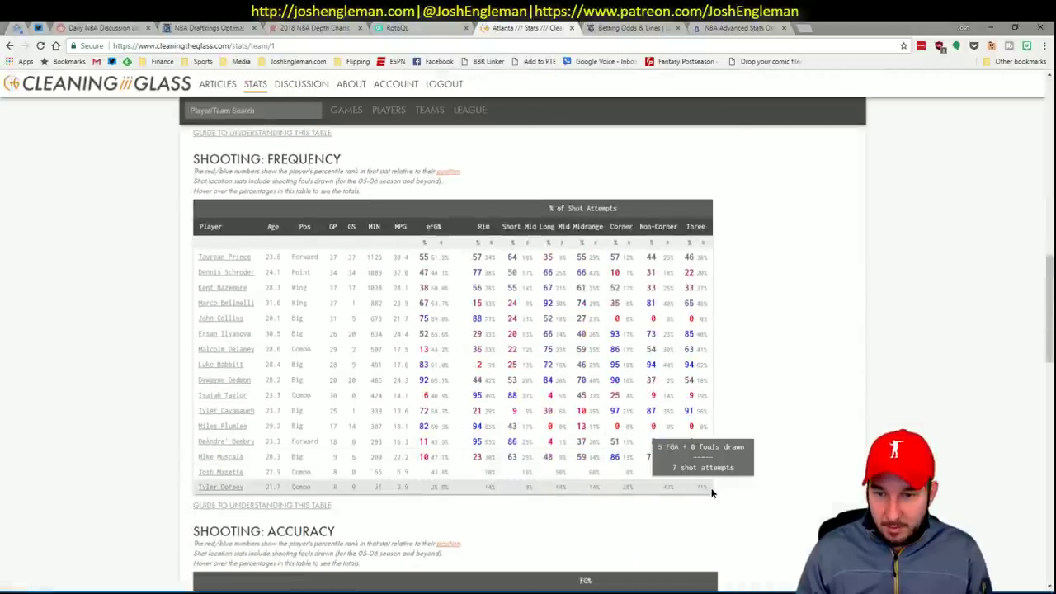
left_click_drag(713, 493, 200, 256)
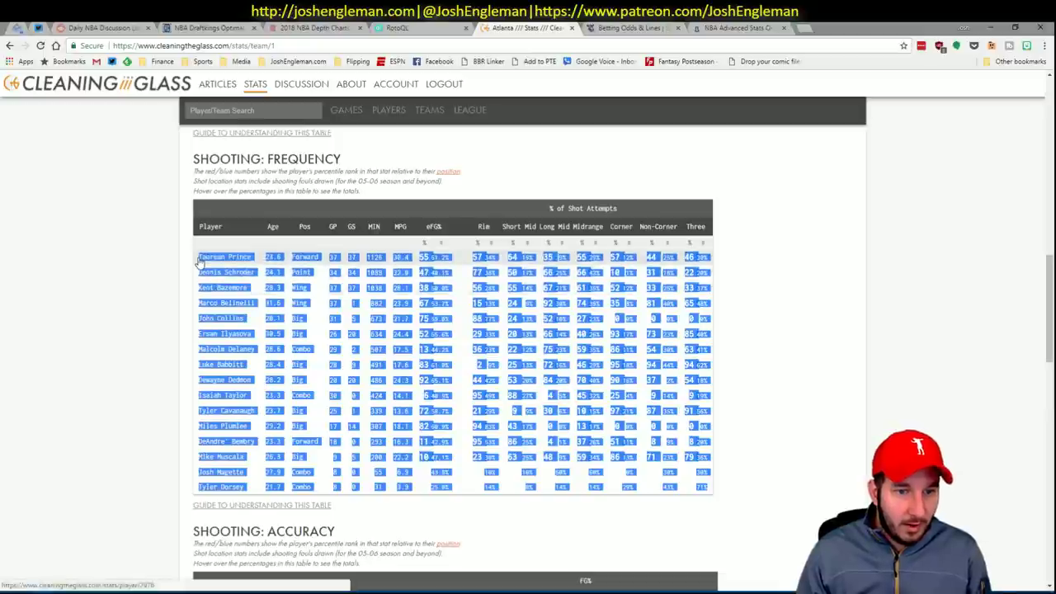
key("alt+Tab")
left_click(89, 122)
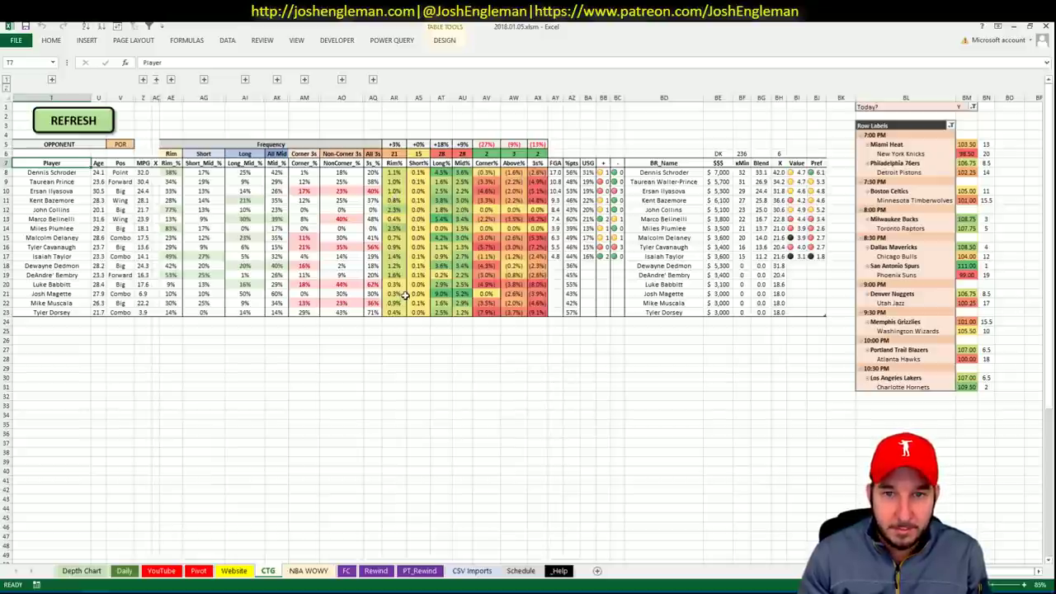
Step: Review Atlanta's player projections in the ATL section of the Pivot sheet
left_click(200, 571)
left_click(256, 239)
scroll(259, 240, "up", 20)
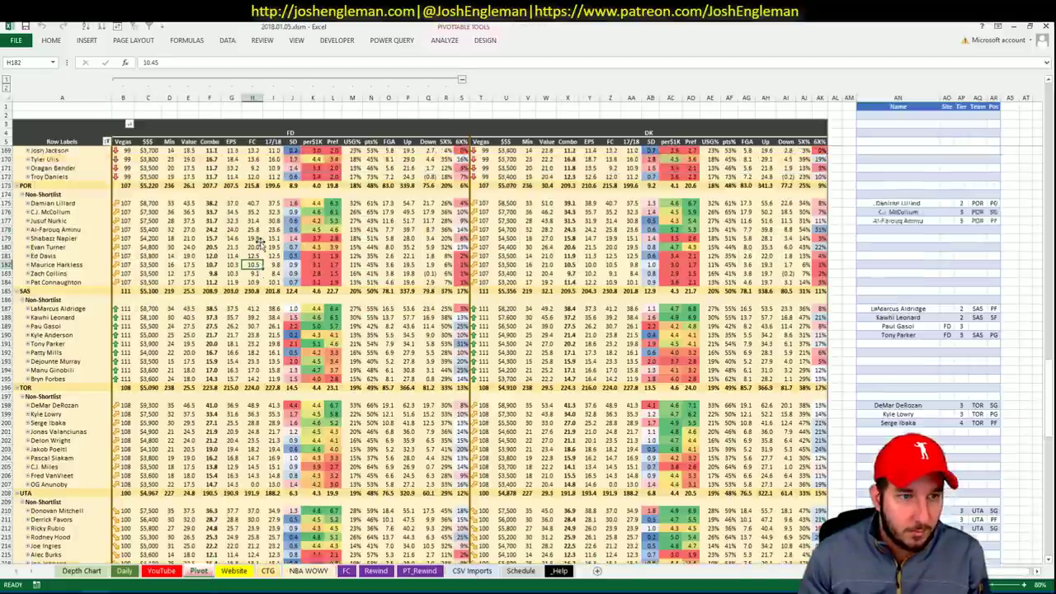
scroll(259, 240, "up", 20)
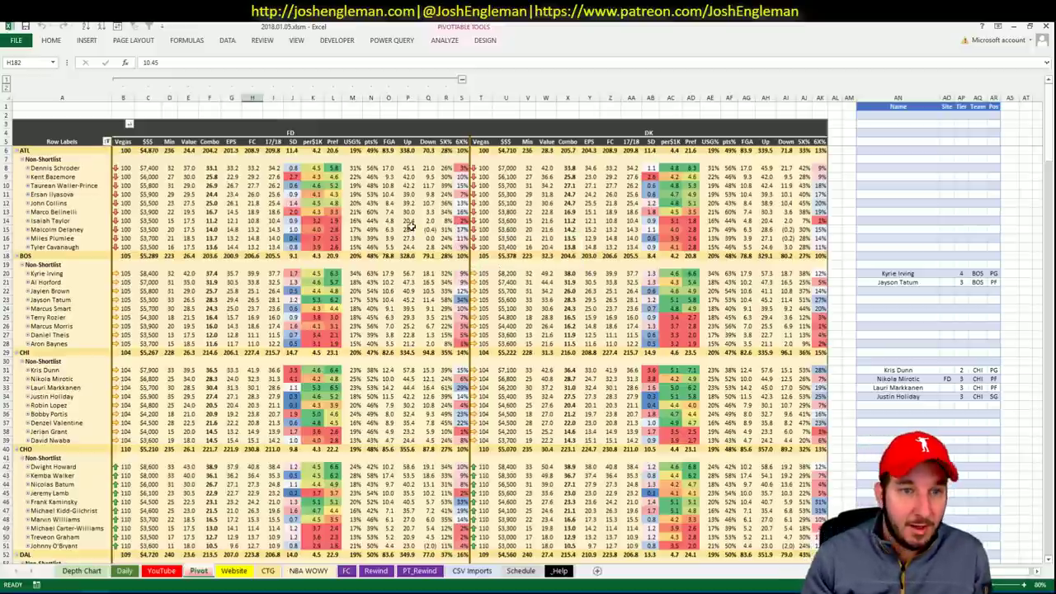
Step: Filter the game log on the YouTube sheet to team ATL
key("ctrl+Page_Up")
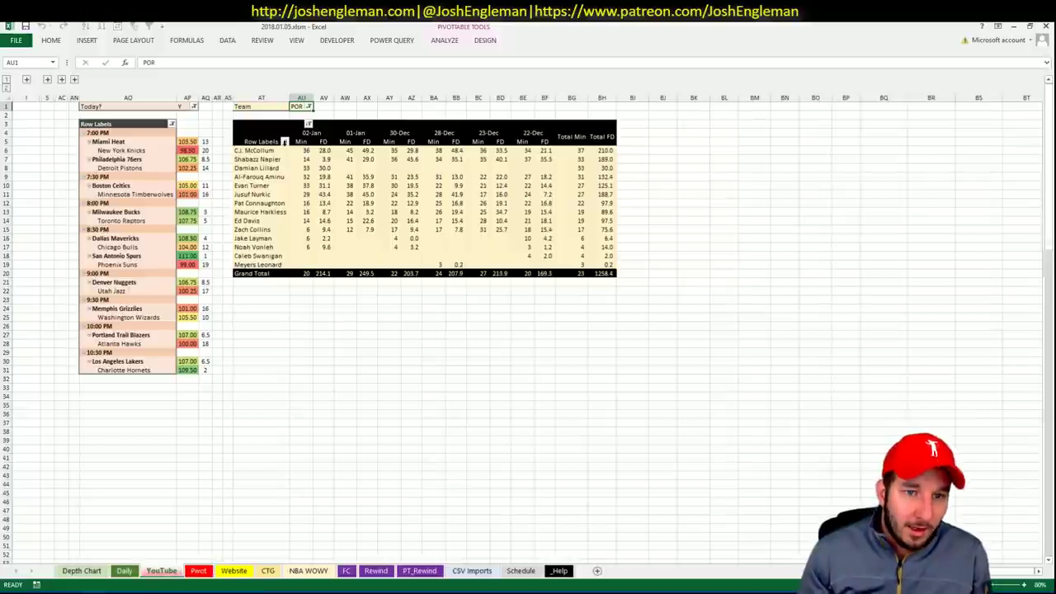
type("atl")
key("Return")
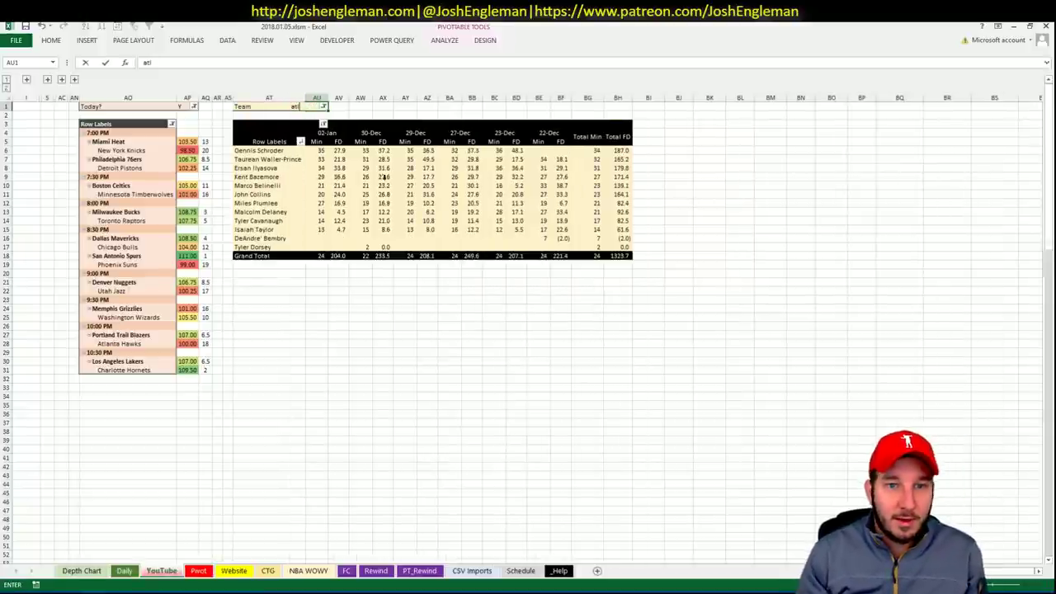
key("Return")
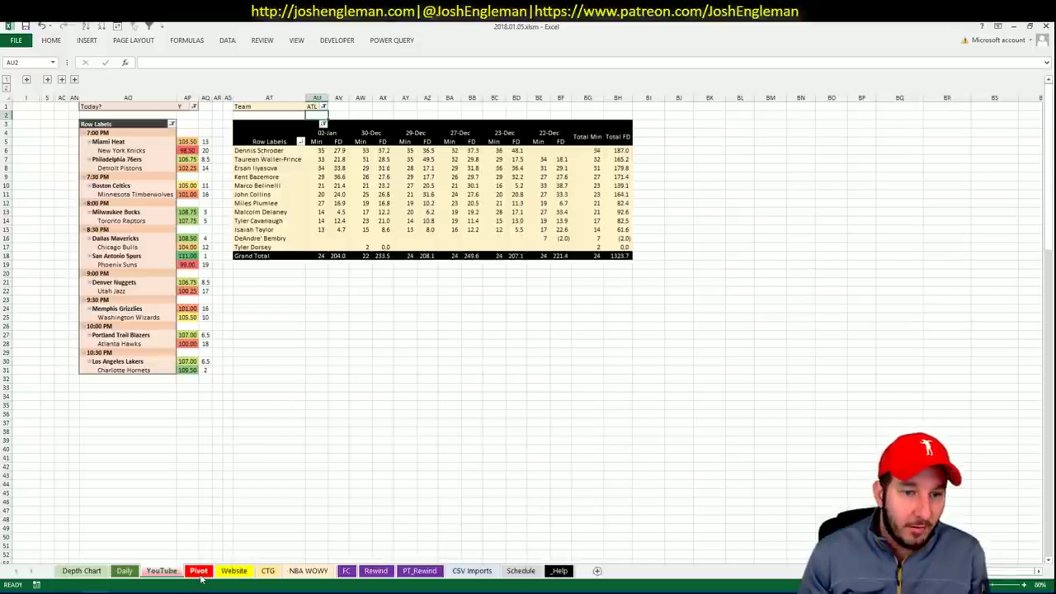
Step: Add Dennis Schroder with tier 3 to the Pivot sheet's player list, on his row in the Atlanta section
left_click(162, 571)
left_click(883, 166)
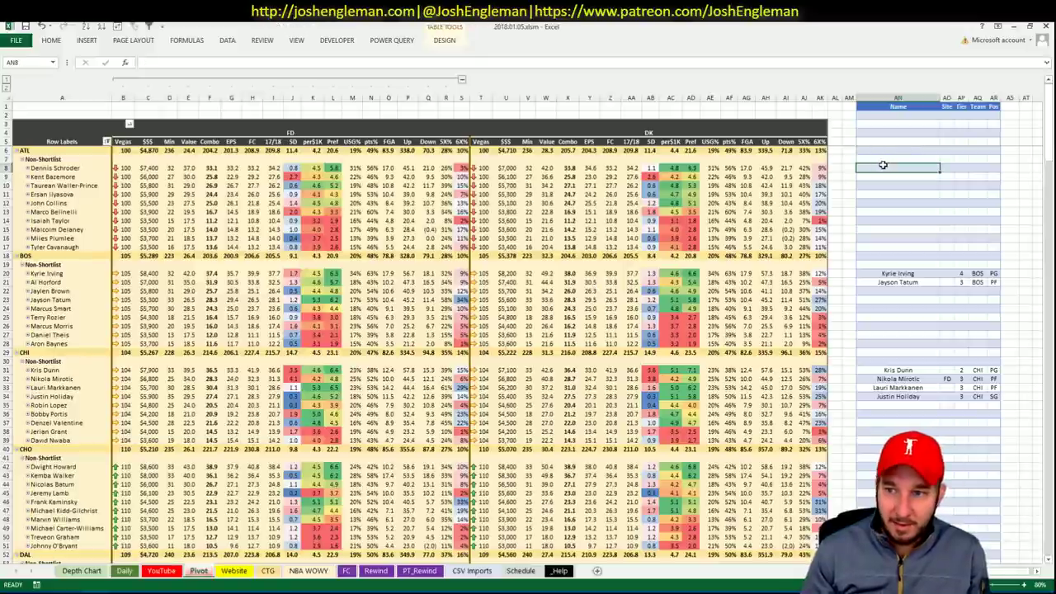
type("Dennis Smith")
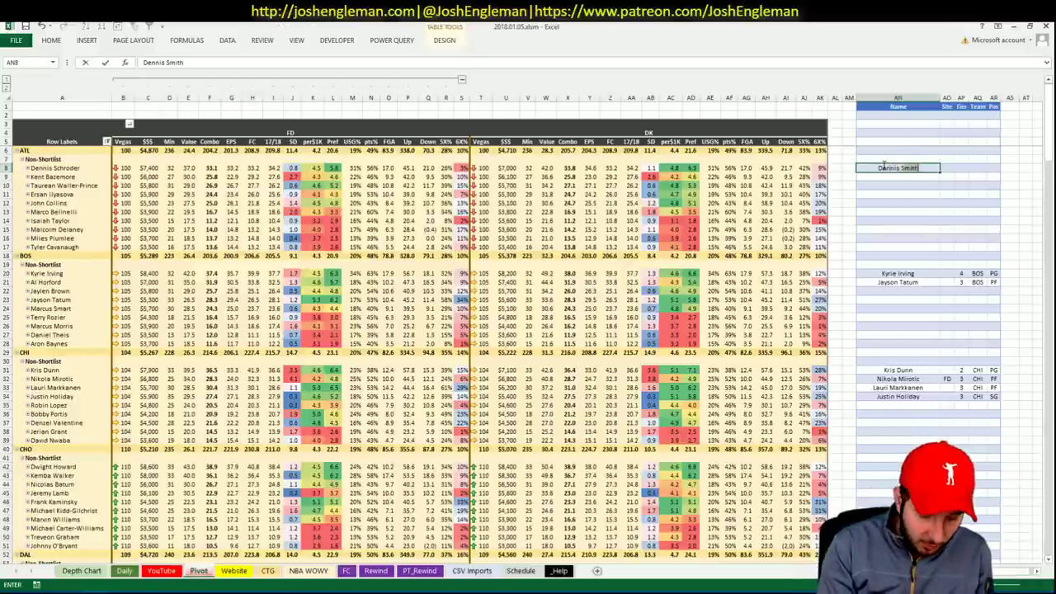
key("BackSpace")
key("BackSpace")
key("BackSpace")
key("BackSpace")
type("chroder")
key("Tab")
key("Tab")
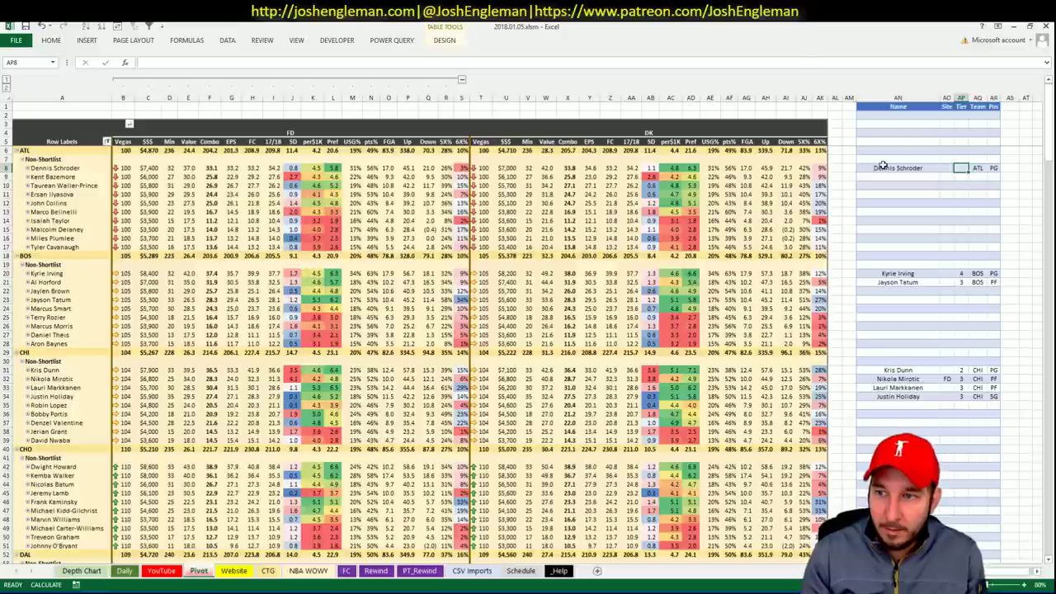
type("3")
key("Return")
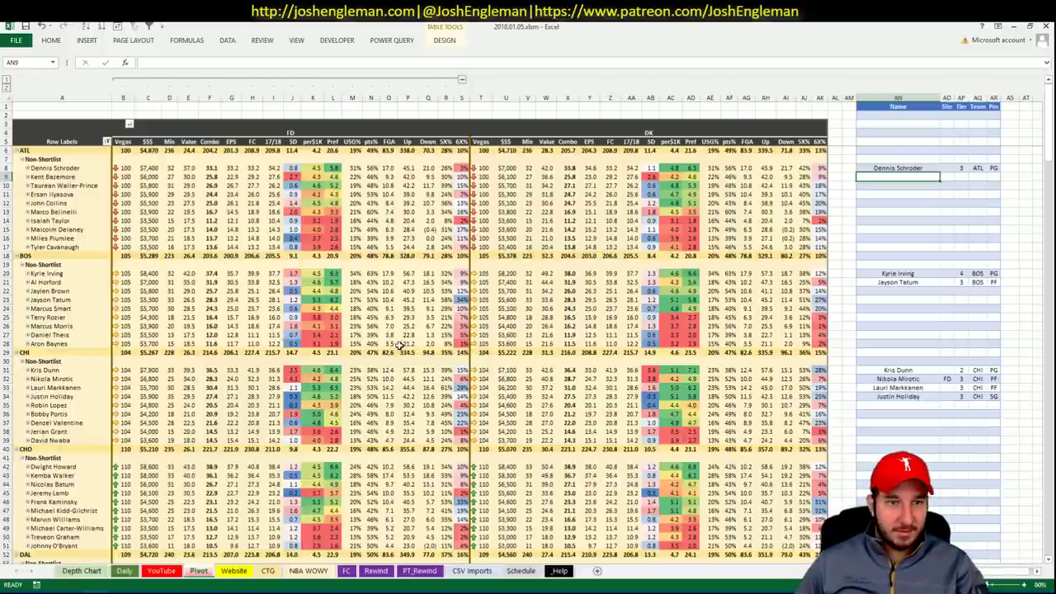
Step: Check Atlanta's game log on the YouTube sheet, and add Kent Bazemore with tier 4 below Dennis Schroder in the Pivot player list
left_click(165, 570)
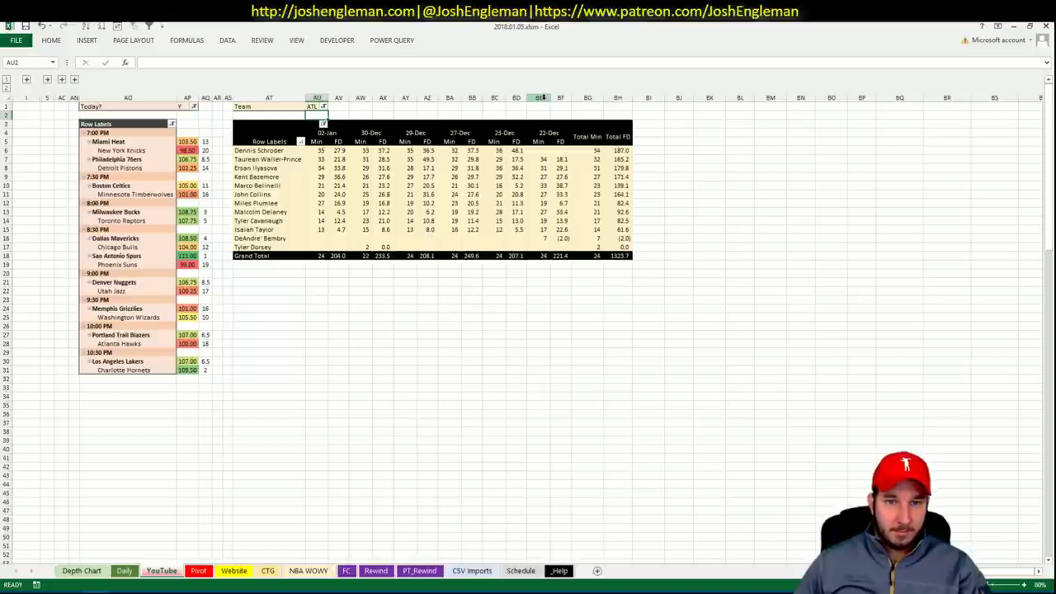
left_click(199, 570)
type("Kent B")
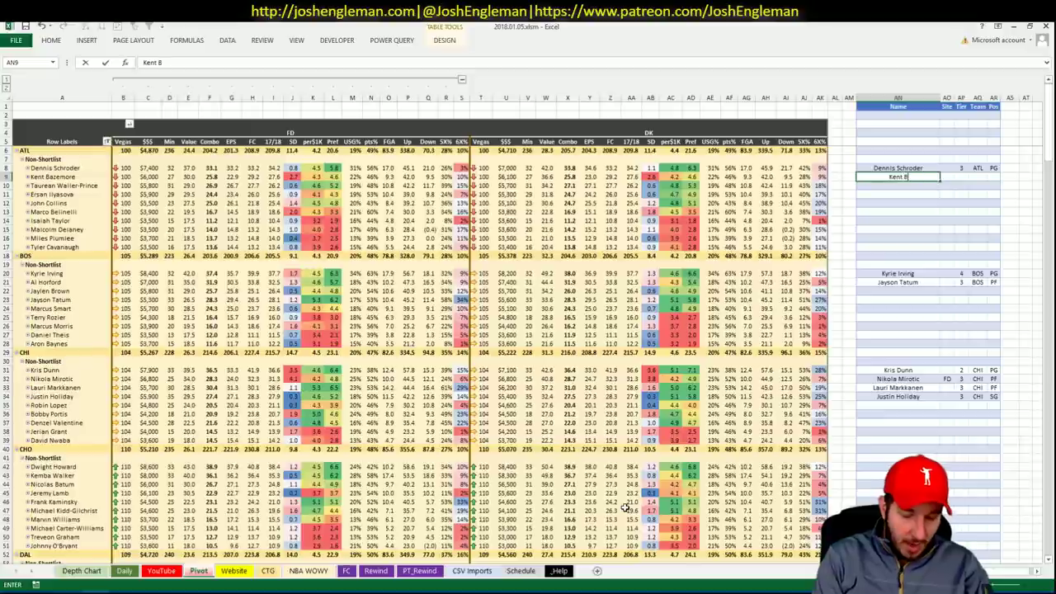
type("azemore")
key("Return")
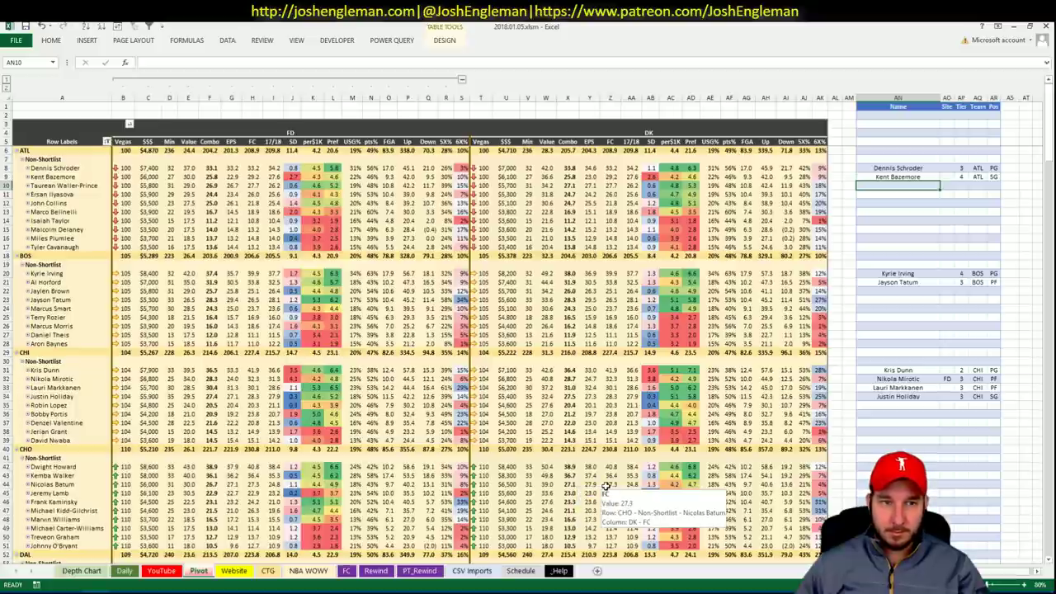
Step: Review Atlanta's recent minutes and fantasy points on the YouTube sheet and return to the Pivot sheet
left_click(174, 570)
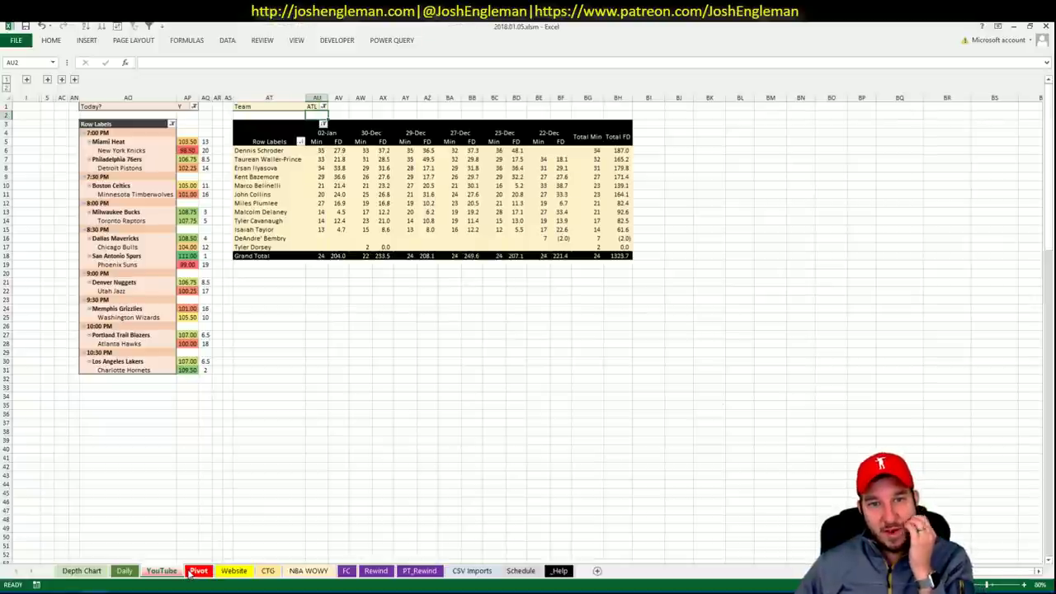
left_click(191, 571)
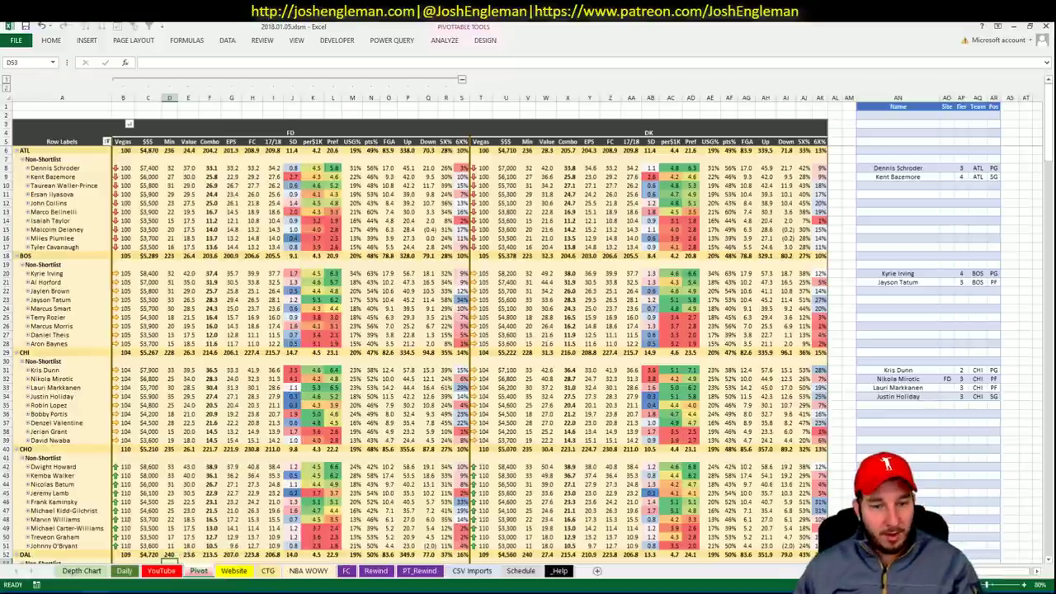
Step: Set the opponent on the CTG sheet to CHO
left_click(268, 571)
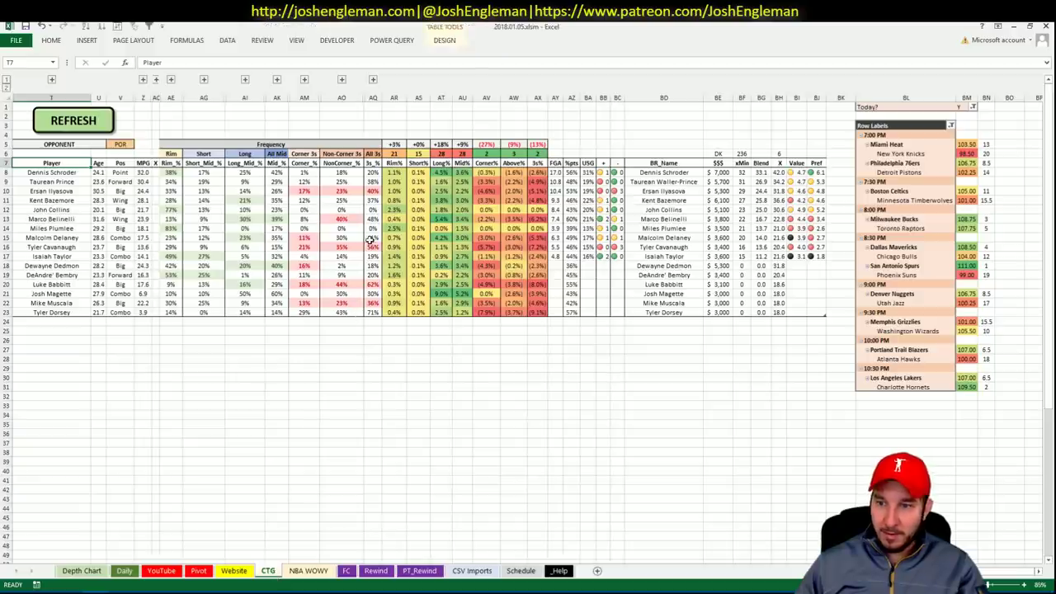
left_click(122, 145)
key("BackSpace")
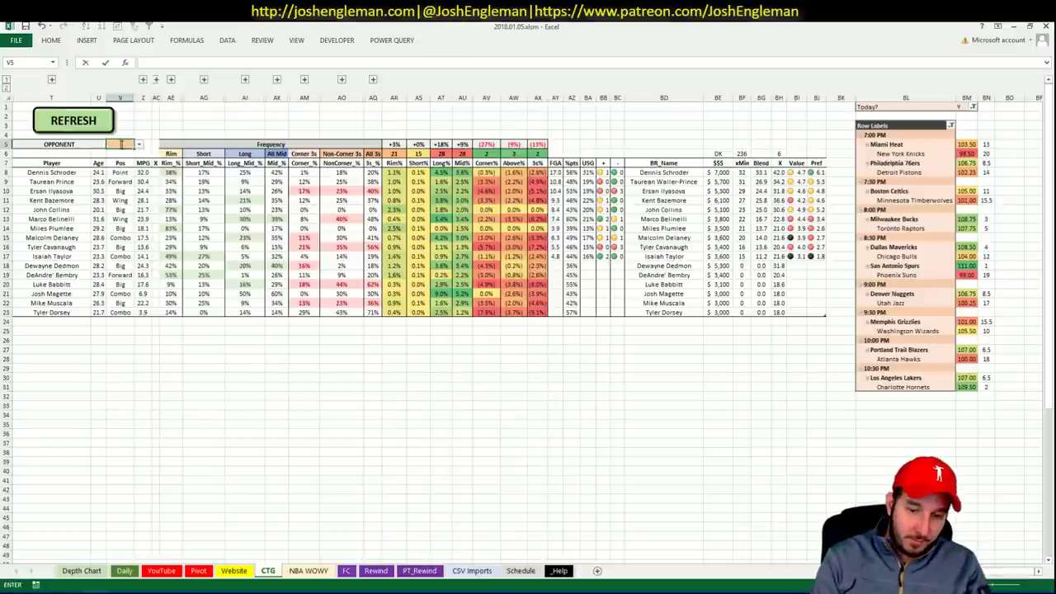
type("MIA")
key("Return")
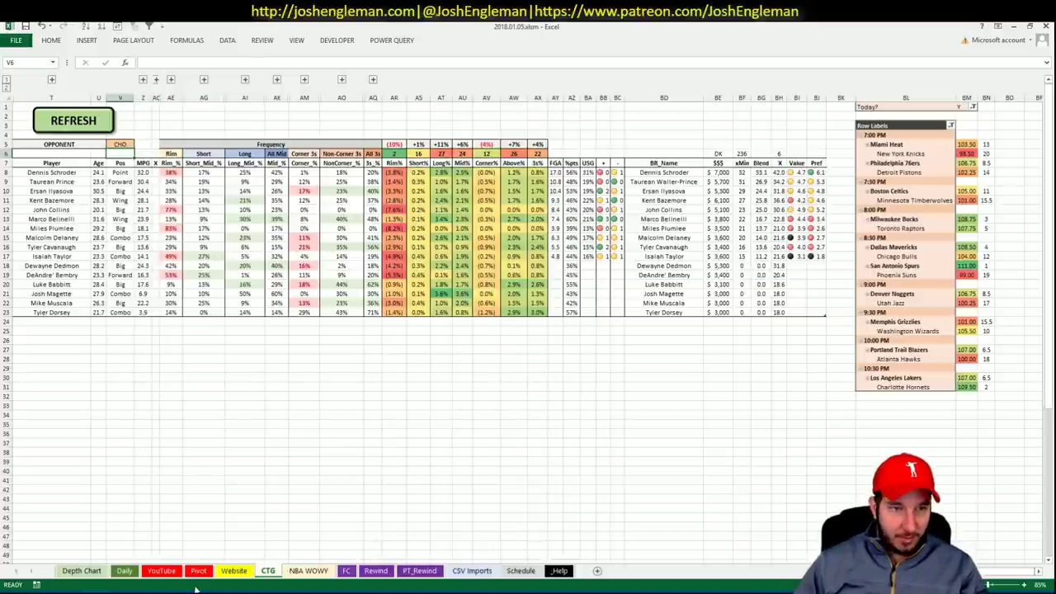
Step: Switch to the Cleaning the Glass site in the browser and open the Los Angeles Lakers team page
key("alt+Tab")
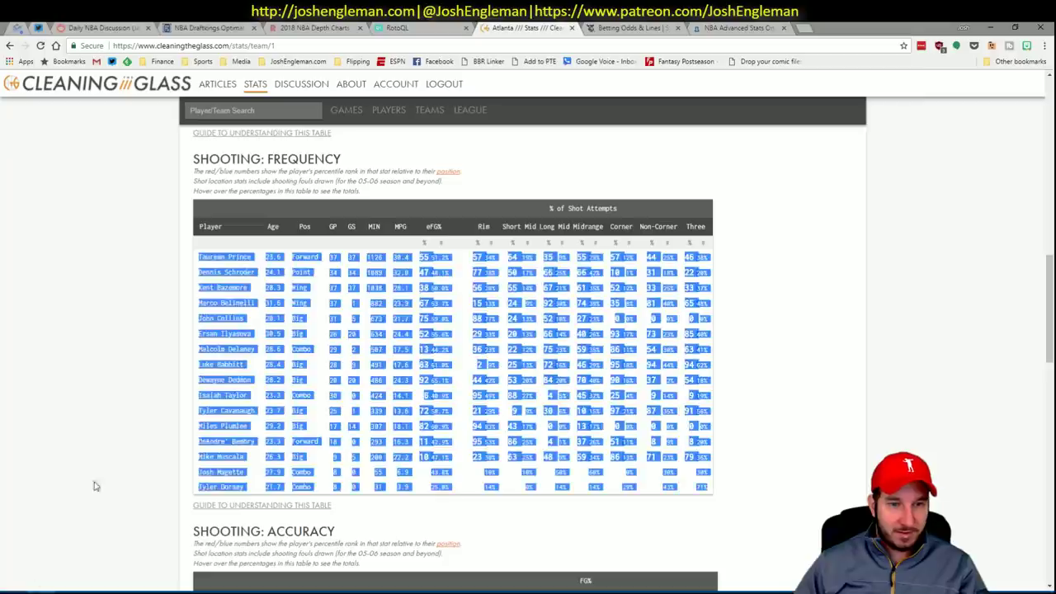
left_click(264, 111)
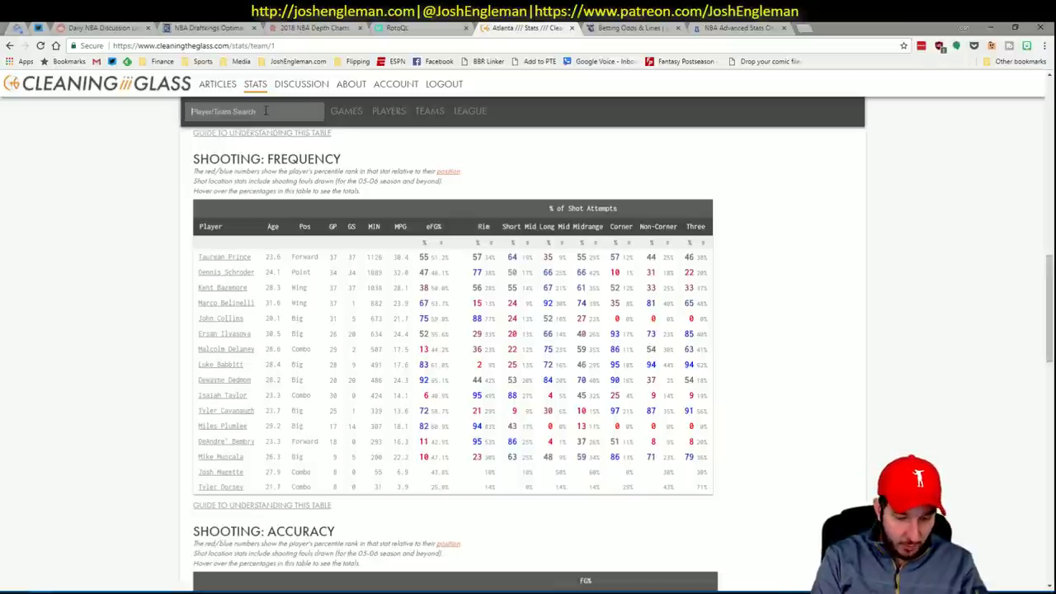
type("laker")
key("Down")
key("Return")
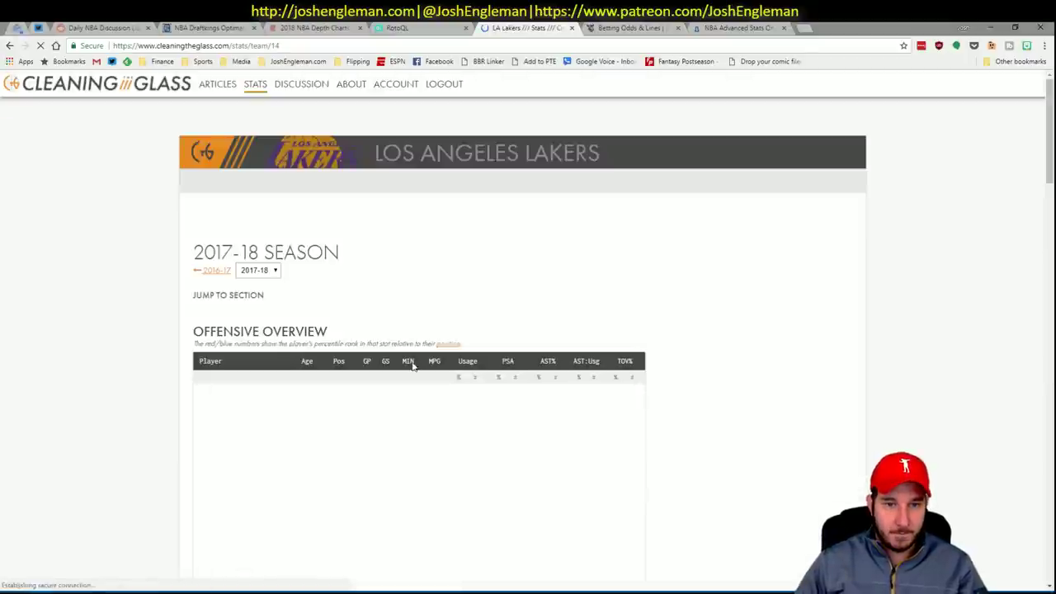
Step: Copy the Lakers' Shooting: Frequency player rows and load them into the CTG sheet of the Excel workbook
scroll(578, 339, "down", 5)
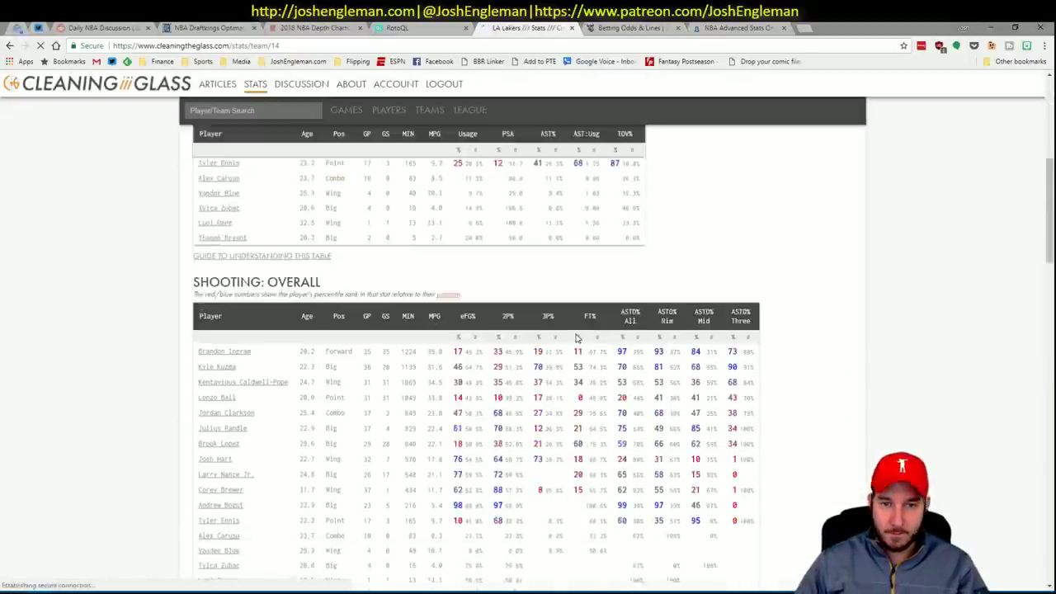
scroll(578, 338, "down", 6)
left_click_drag(749, 505, 200, 254)
key("alt+Tab")
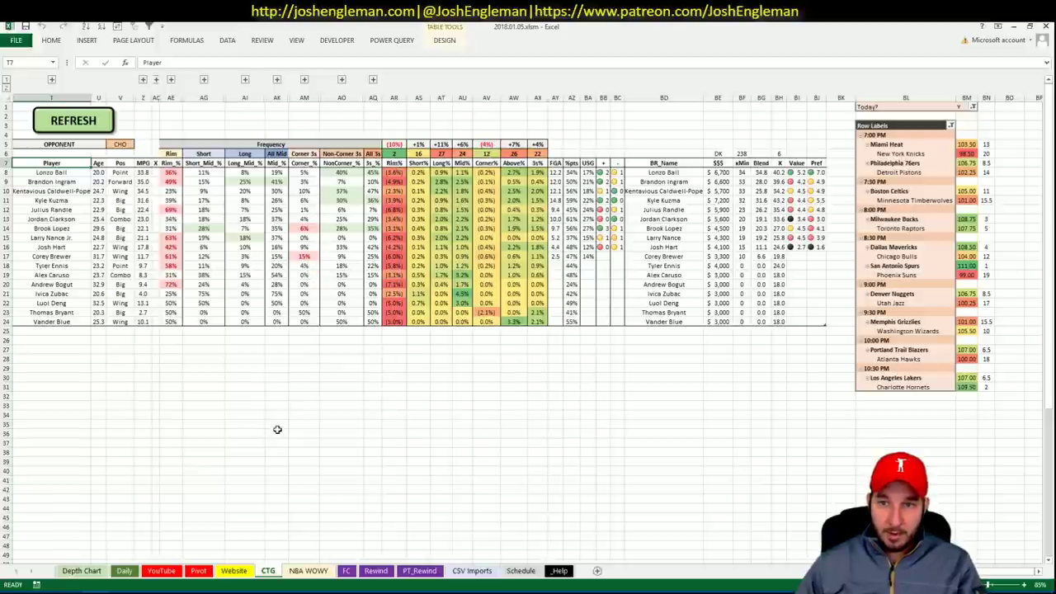
Step: Go to the Lakers section of the Pivot sheet and select the player list's Name cell on Kyle Kuzma's row
left_click(202, 571)
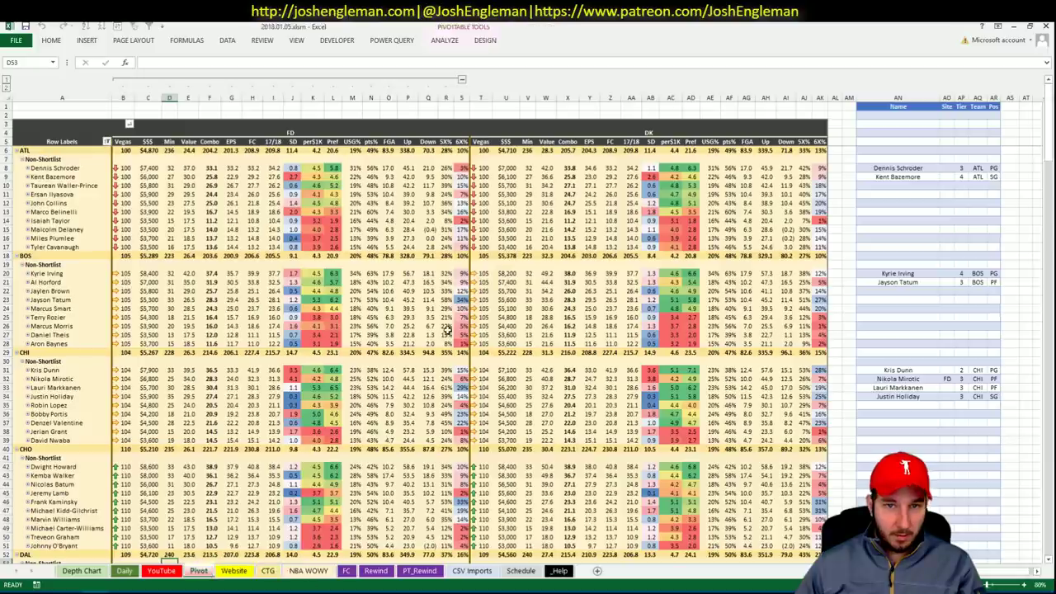
left_click(460, 306)
scroll(288, 339, "down", 20)
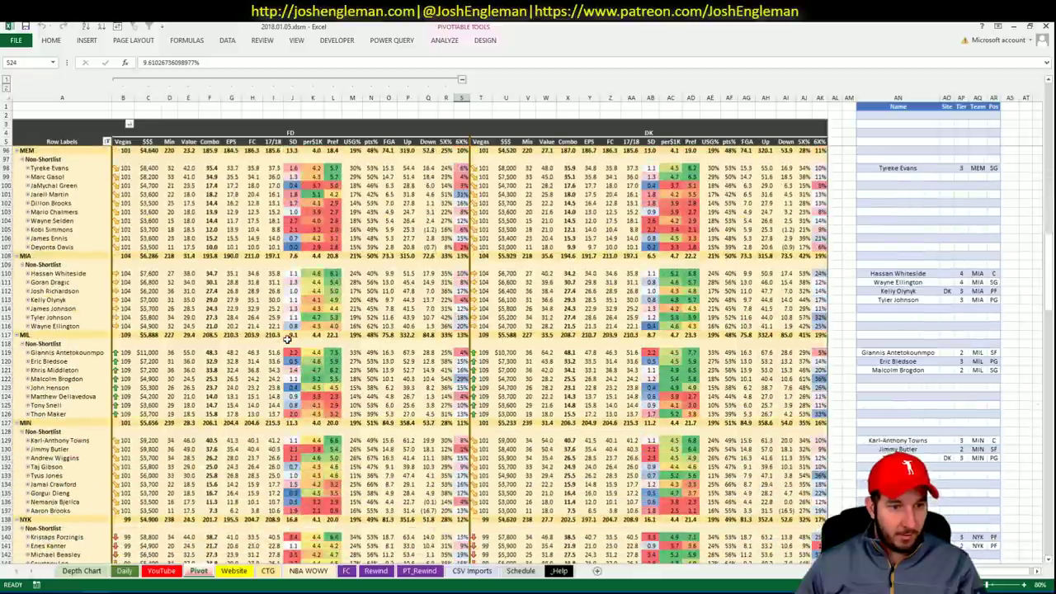
scroll(288, 339, "up", 4)
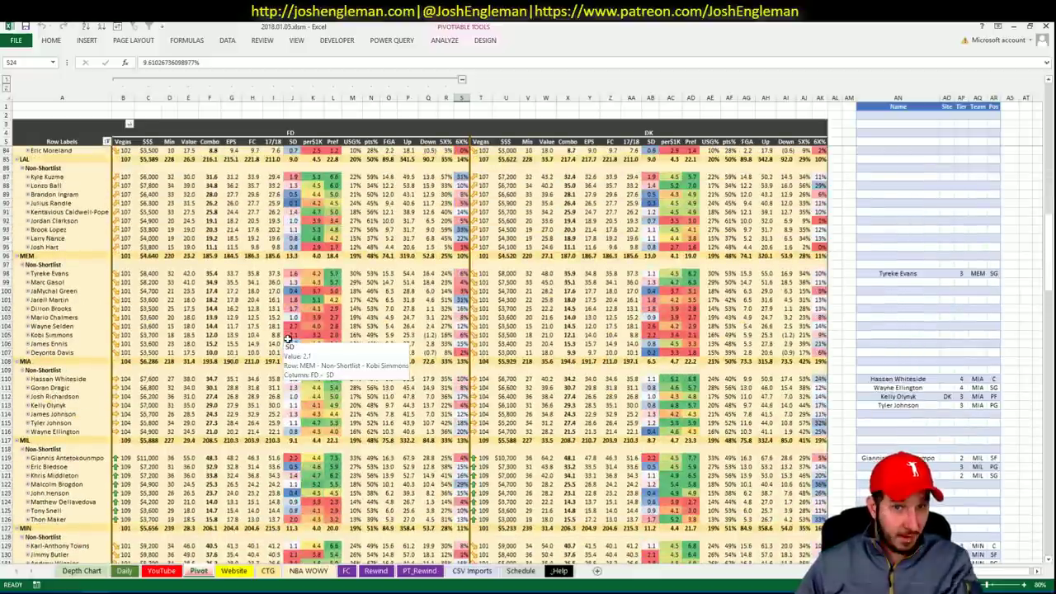
left_click(873, 184)
left_click(873, 176)
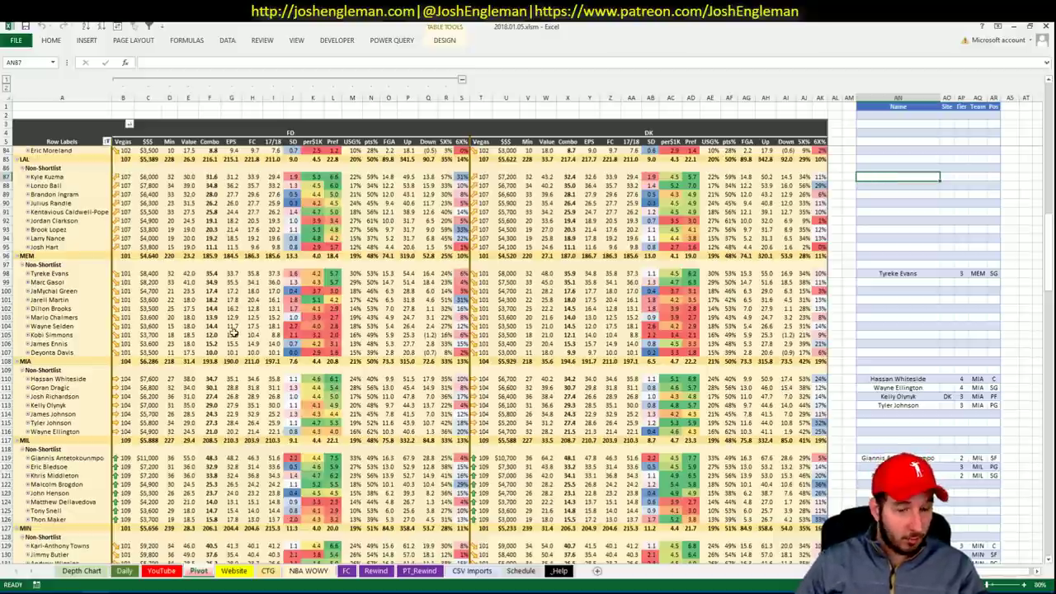
Step: Filter the game log on the YouTube sheet to team LAL
left_click(162, 570)
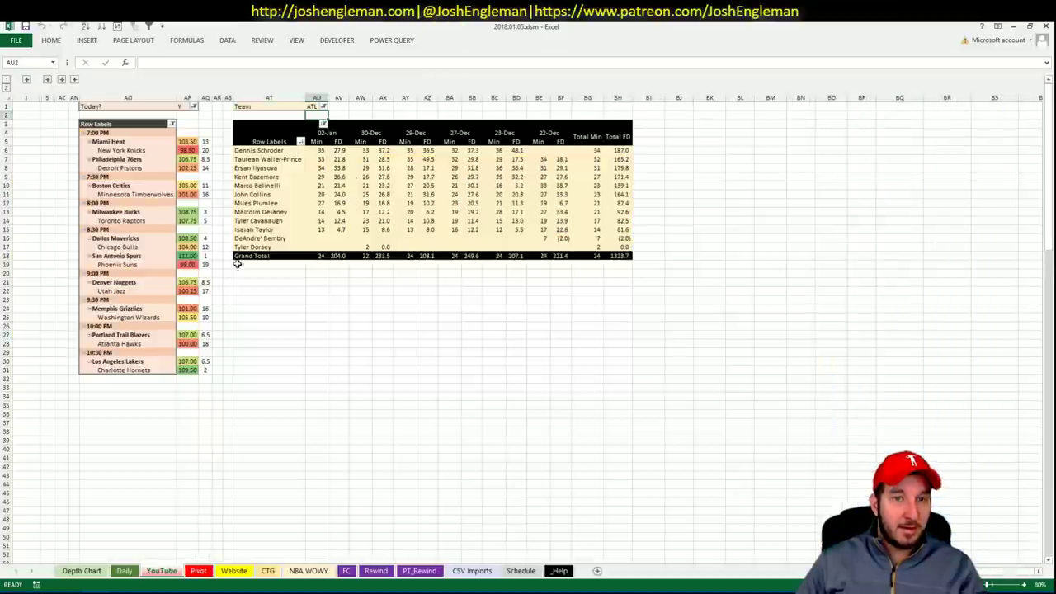
left_click(317, 106)
type("LAL")
key("Return")
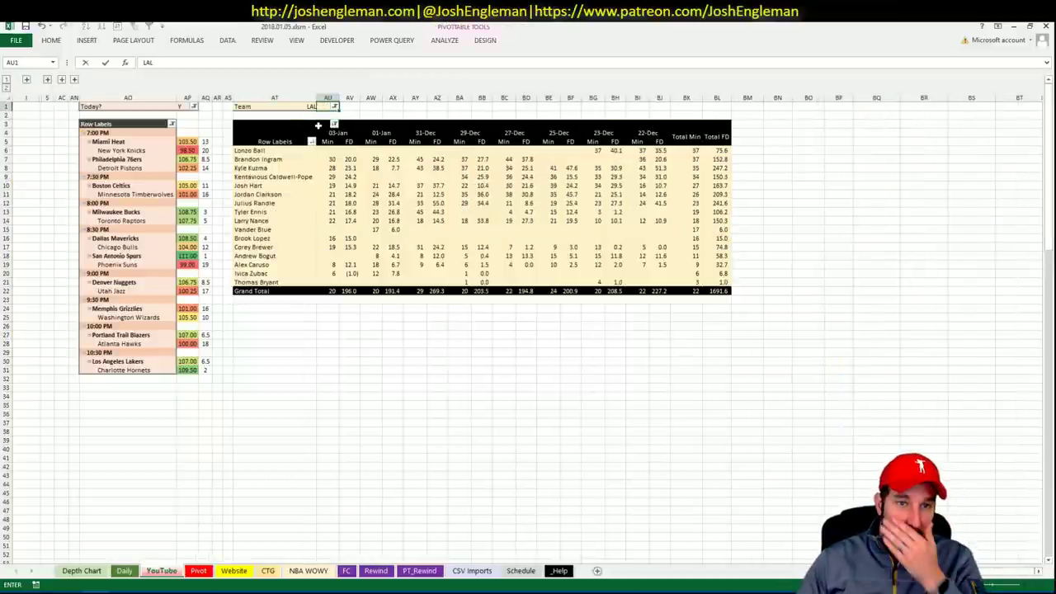
Step: Add Kyle Kuzma with tier 3 to the Pivot sheet's player list, on his row in the Lakers section
left_click(200, 572)
type("Kyle Kuzma")
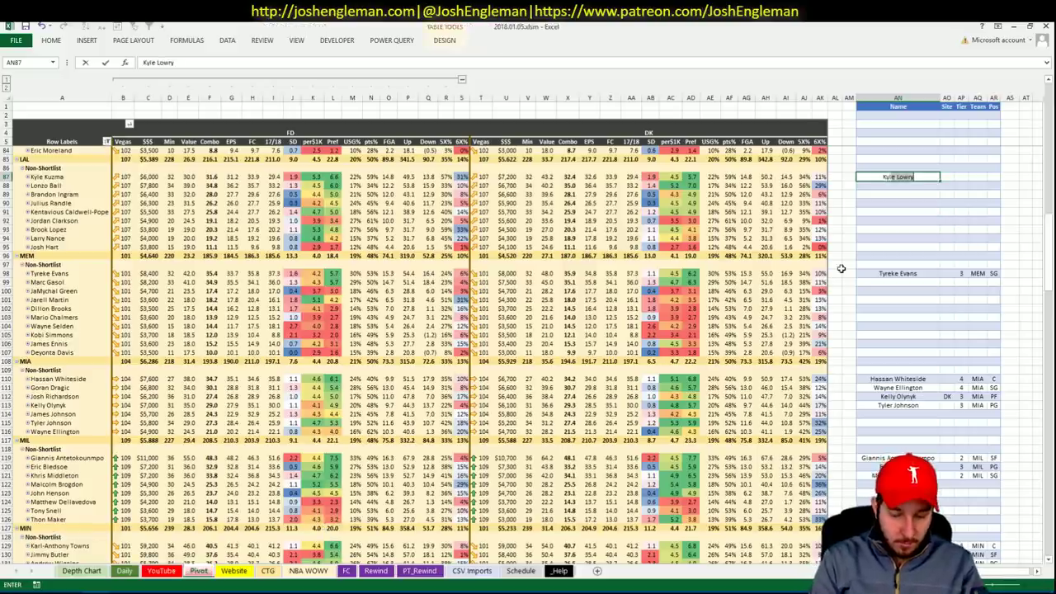
key("Return")
key("Right")
key("Right")
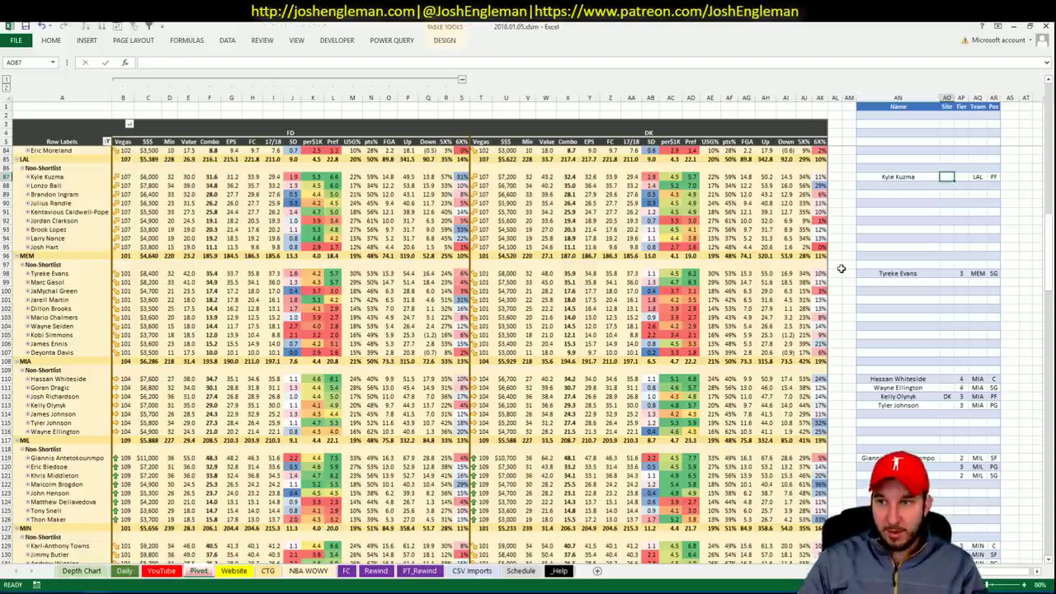
type("3")
key("Return")
key("Return")
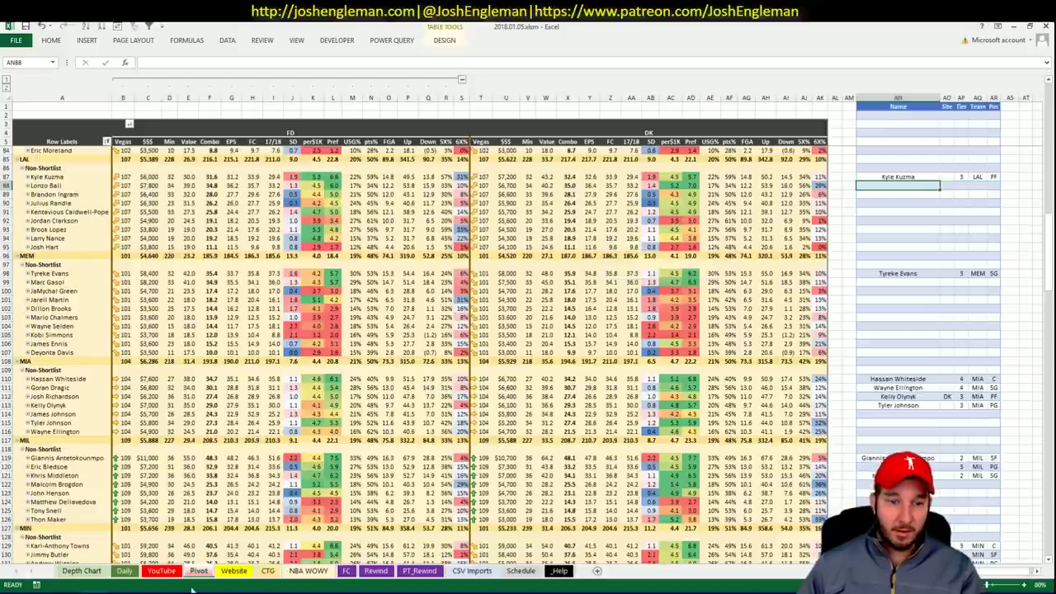
Step: Check the Lakers' game log on the YouTube sheet, and add Lonzo Ball with tier 2 below Kyle Kuzma in the Pivot player list
left_click(165, 571)
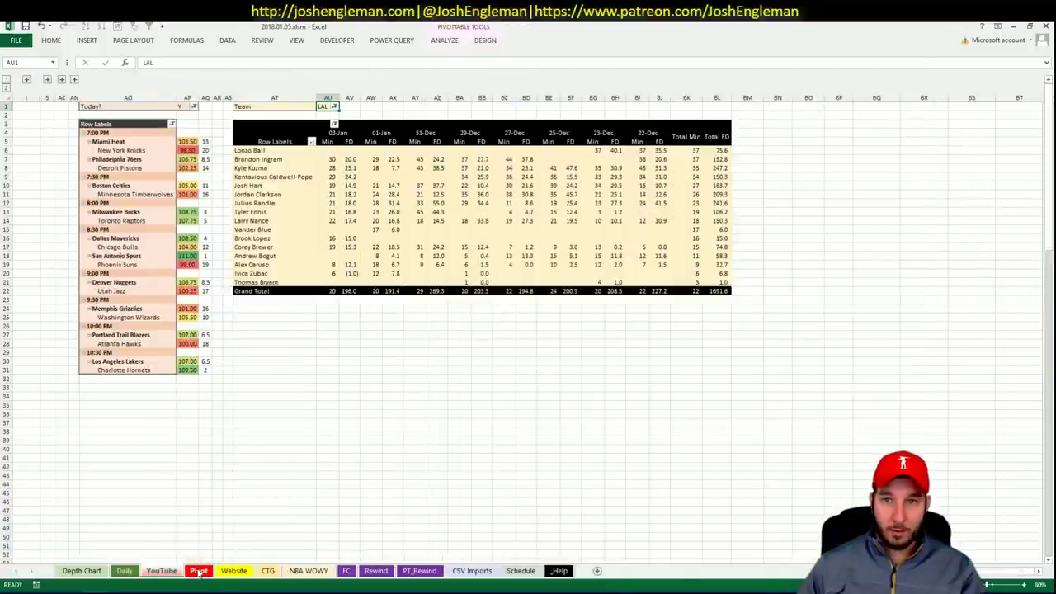
left_click(199, 571)
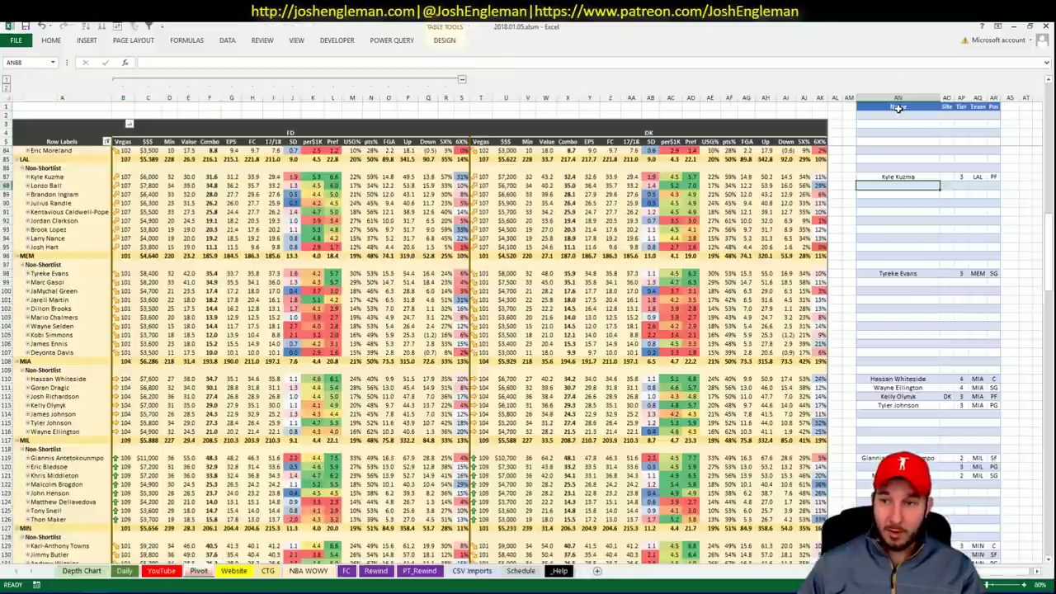
type("Lonzo")
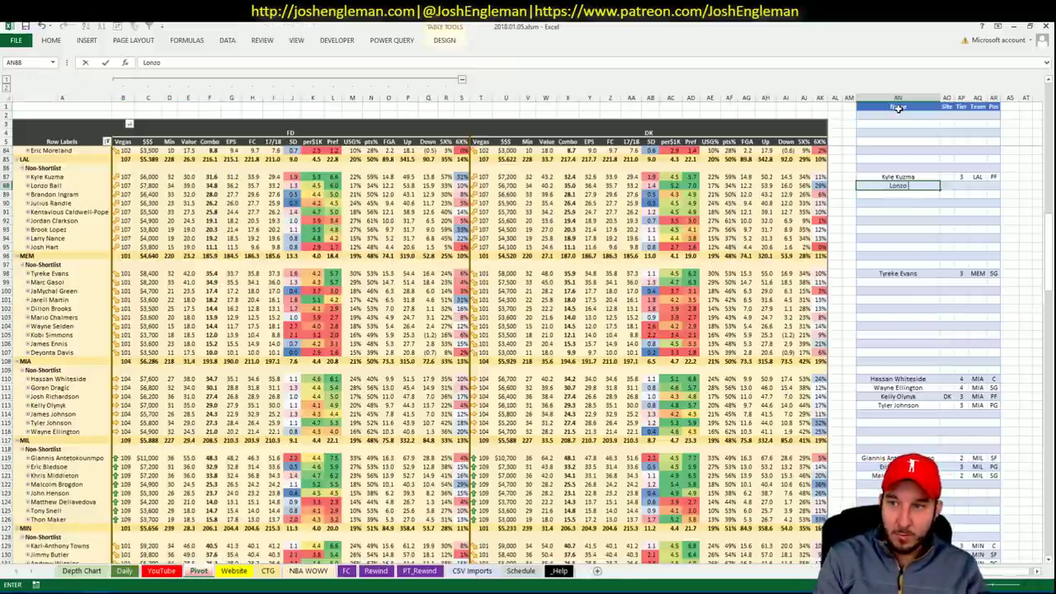
type(" Ball")
key("Tab")
key("Tab")
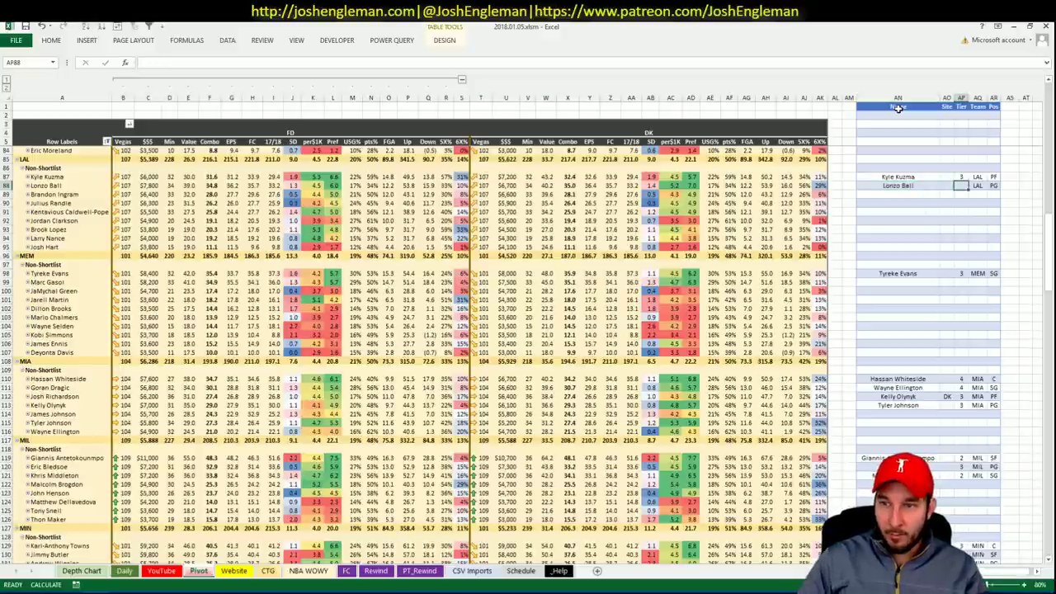
key("Return")
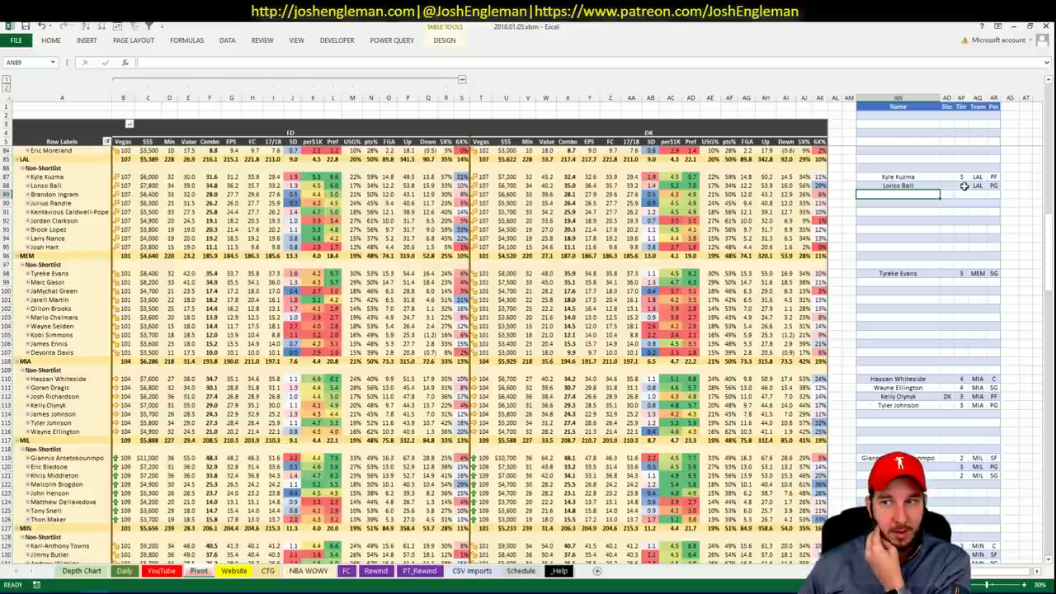
left_click(960, 186)
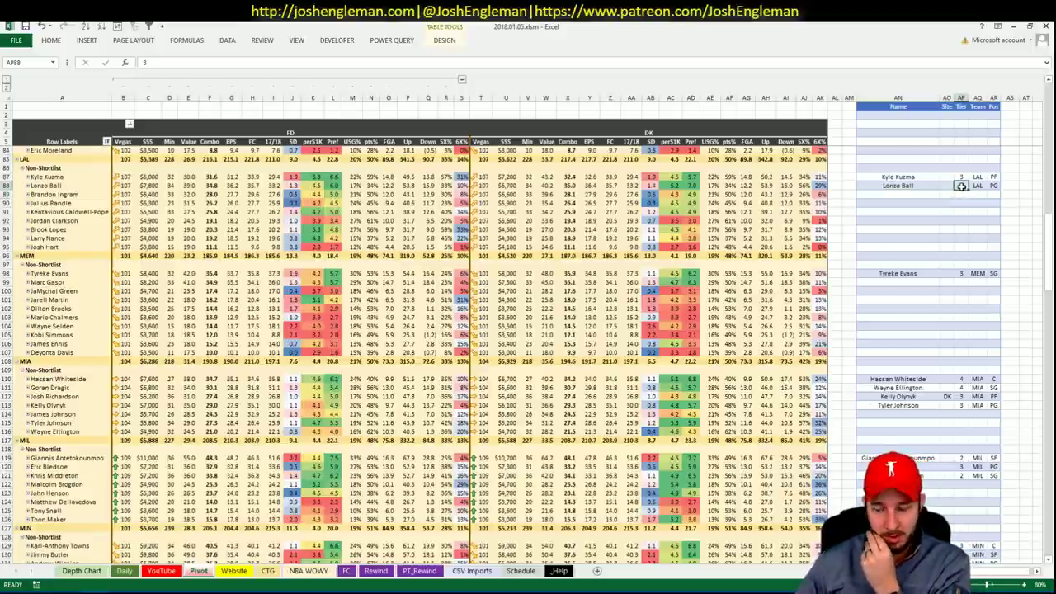
type("2")
key("Return")
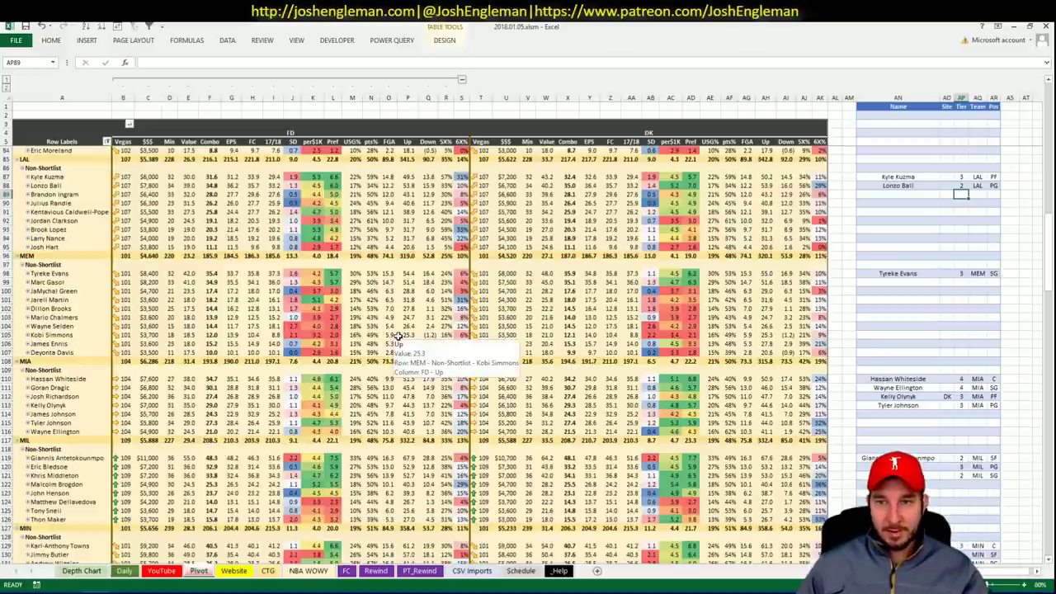
Step: Review the Lakers' shot frequencies on the CTG sheet and recent minutes on the YouTube sheet, and return to the Pivot sheet
left_click(277, 573)
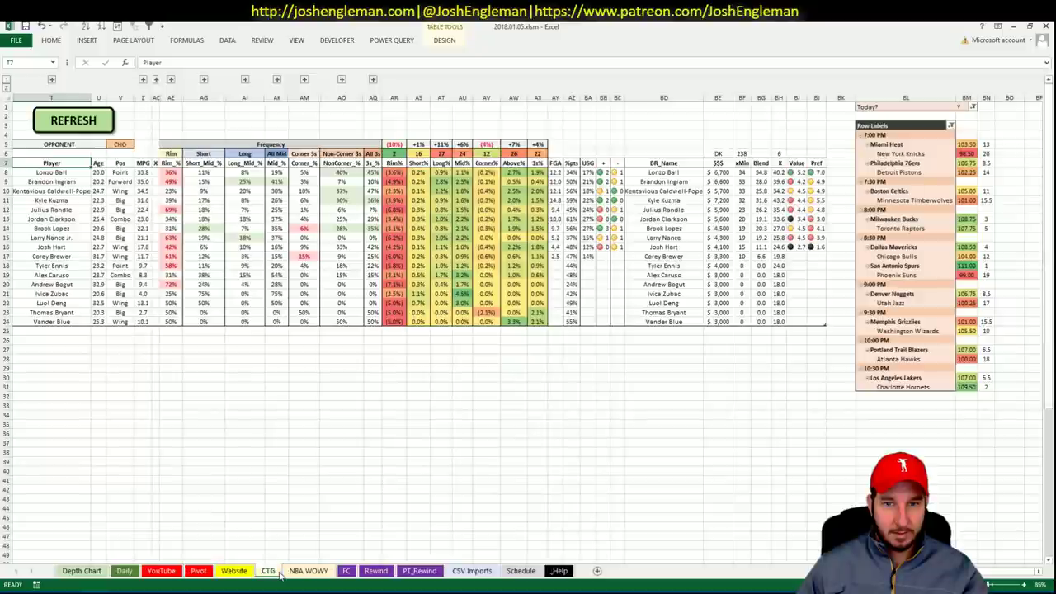
left_click(199, 571)
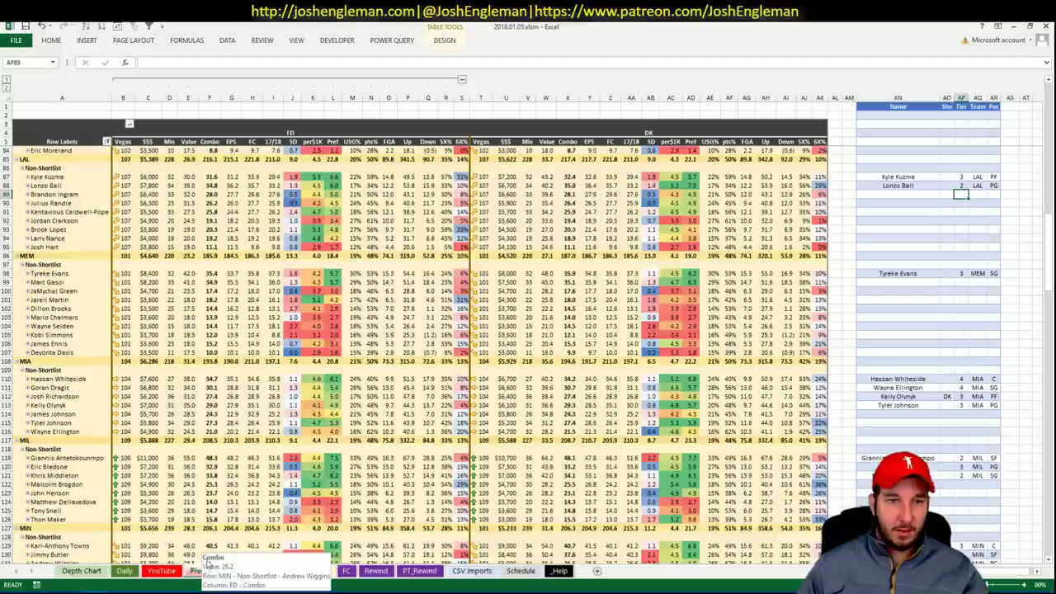
left_click(198, 570)
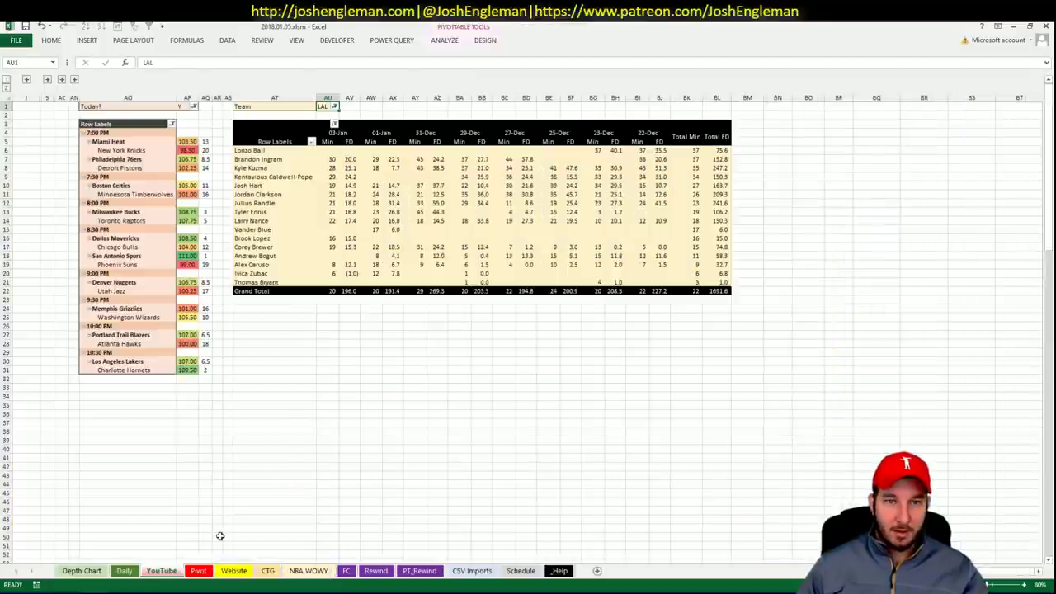
left_click(199, 573)
left_click(266, 572)
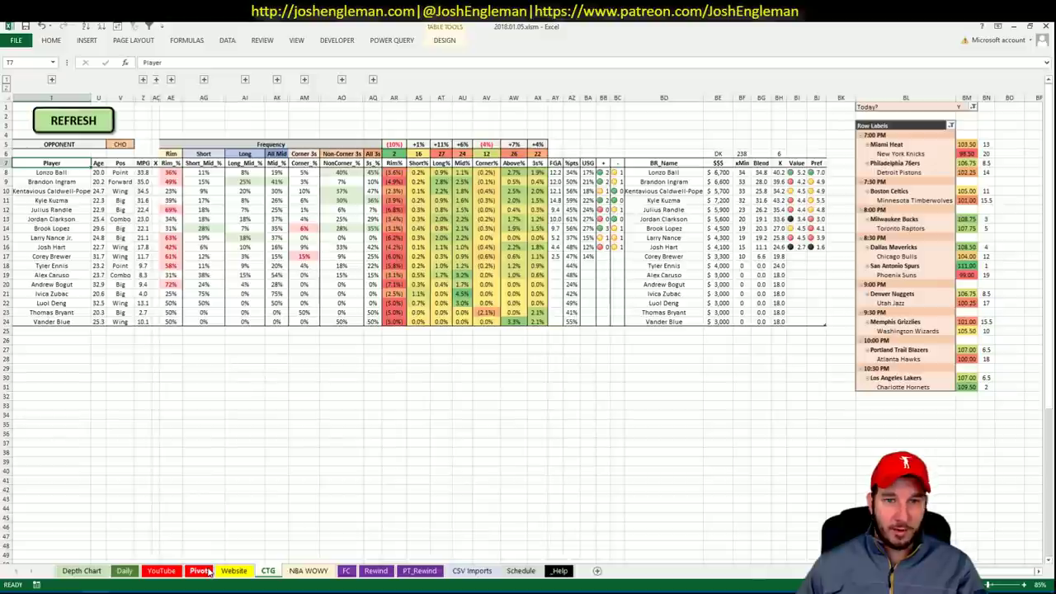
left_click(206, 571)
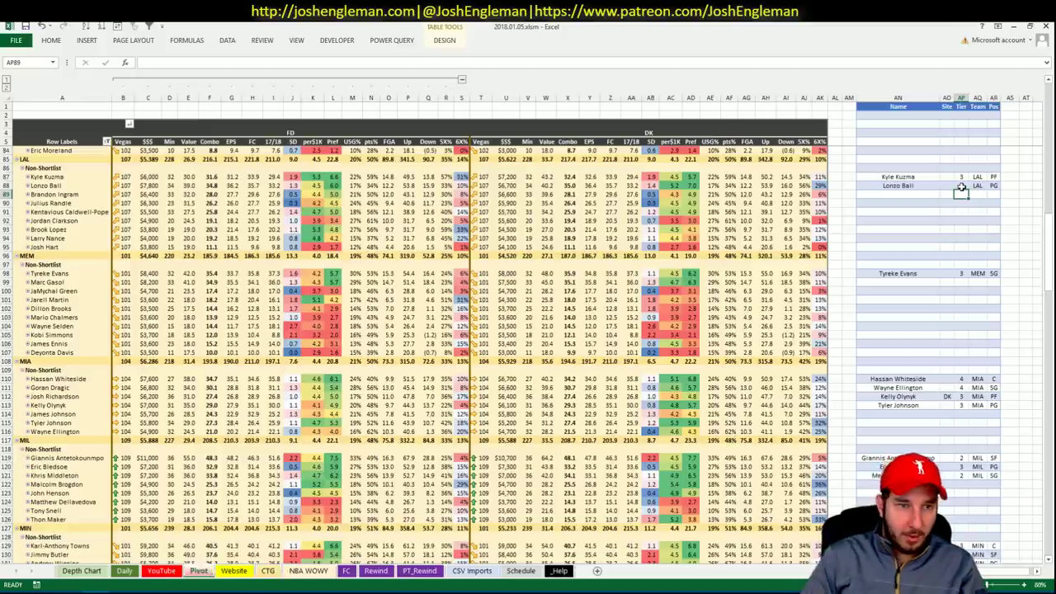
key("Left")
type("Kentavious")
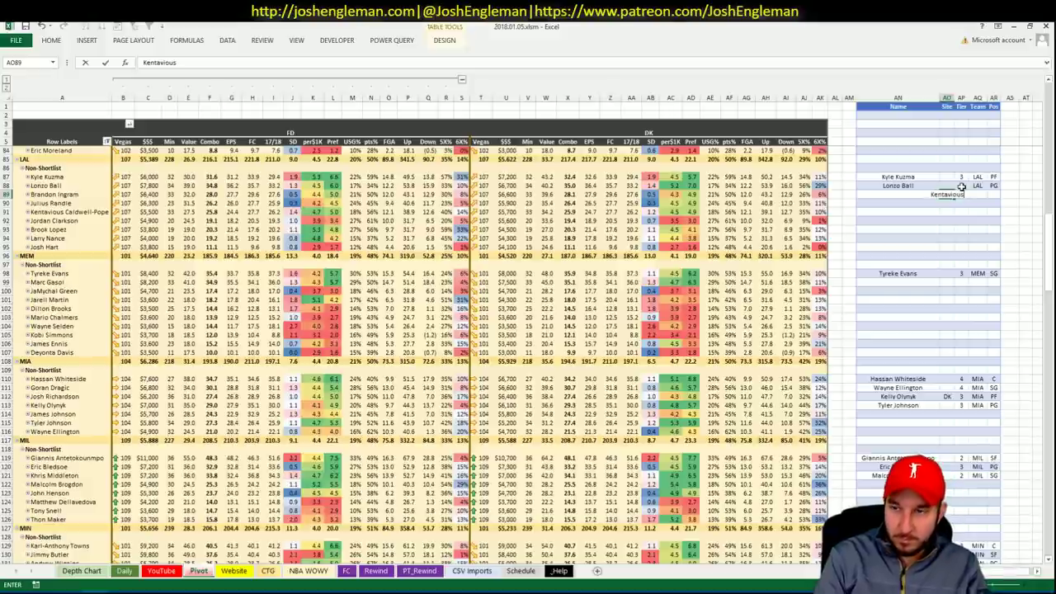
key("Escape")
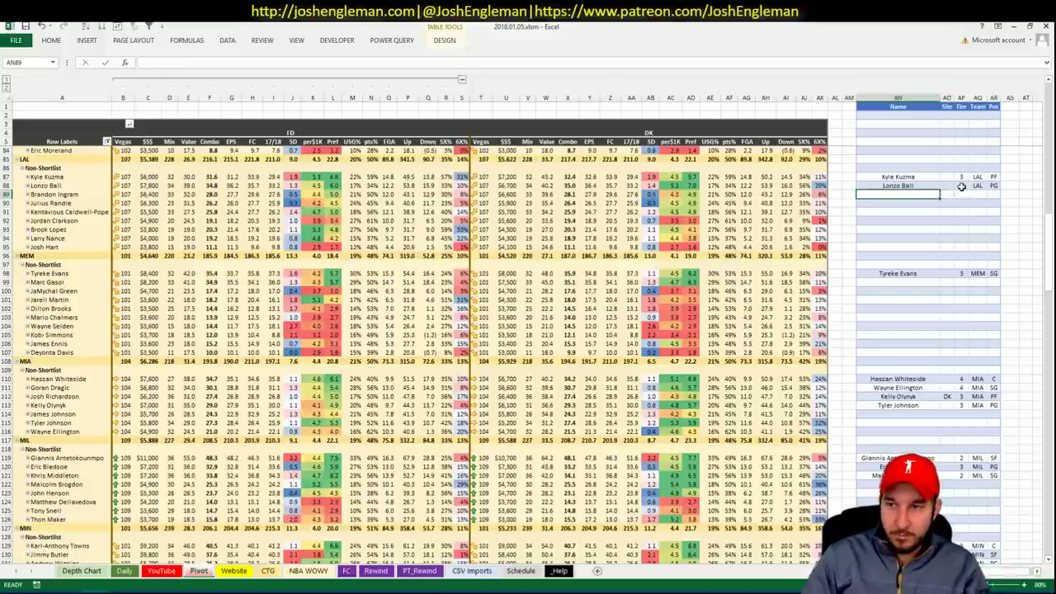
Step: Copy Kentavious Caldwell-Pope from the Lakers rows into the player list below Lonzo Ball, with tier 4
left_click(99, 212)
key("ctrl+c")
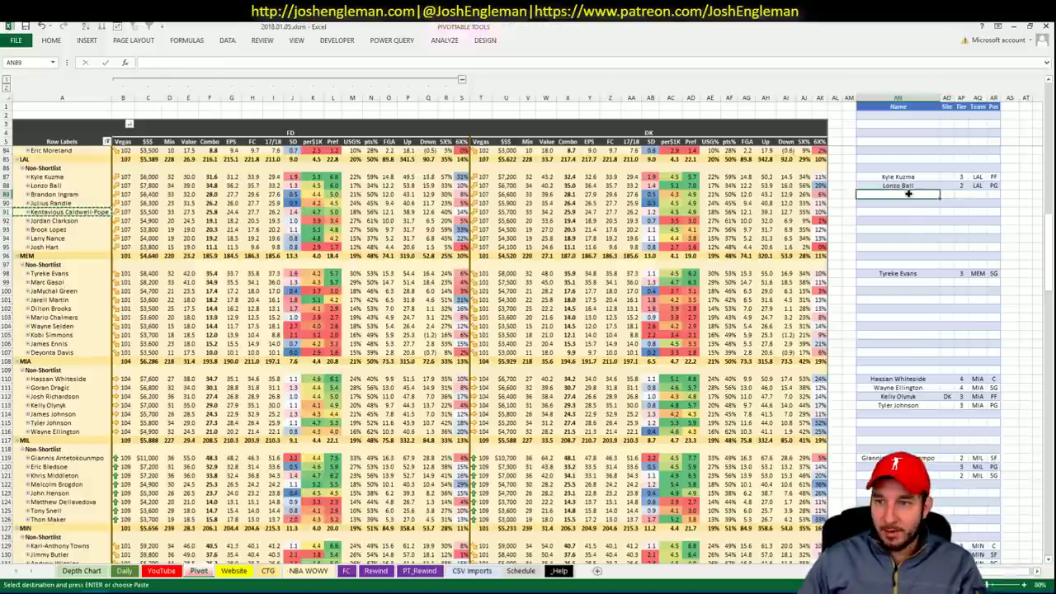
right_click(906, 195)
left_click(935, 244)
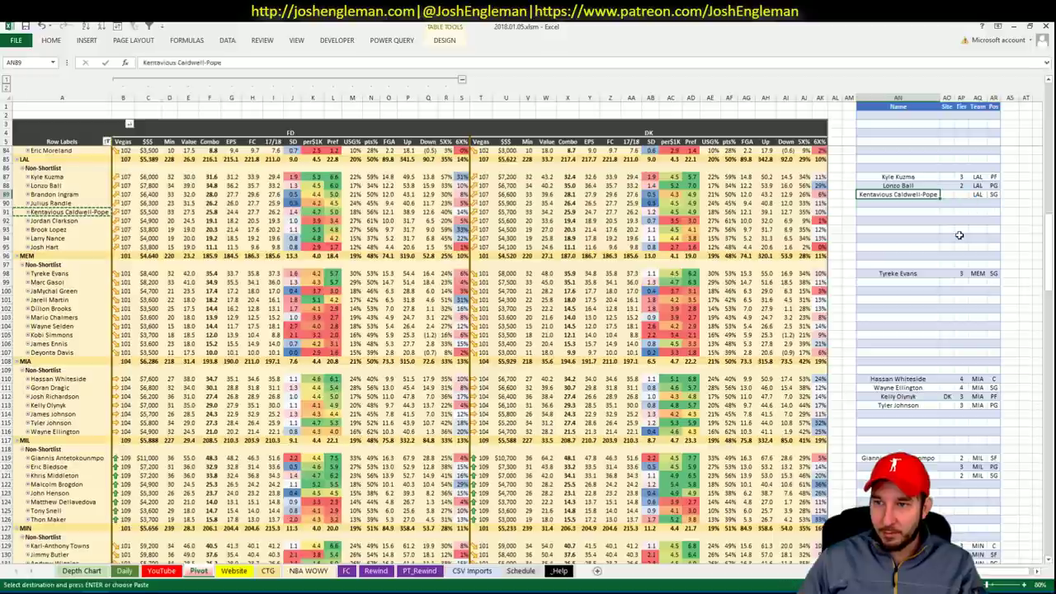
left_click(962, 212)
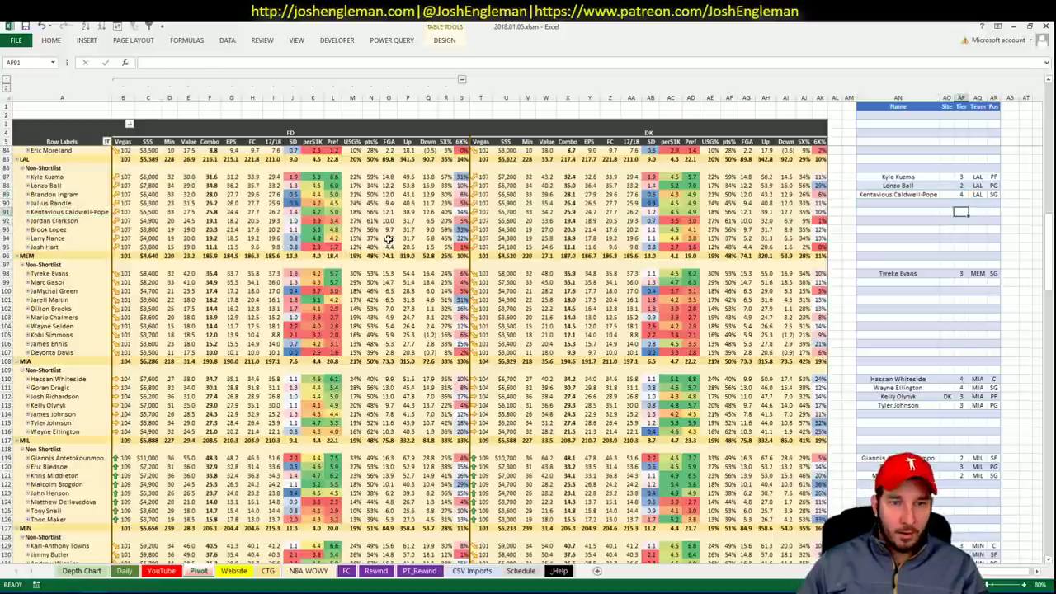
left_click(313, 238)
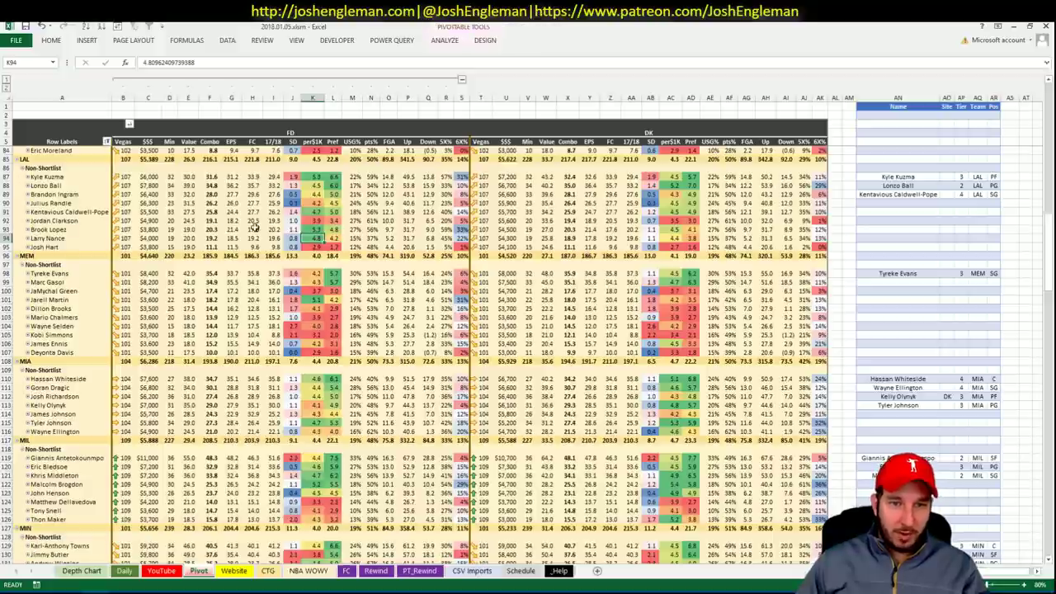
Step: Set the opponent on the CTG sheet to LAL
left_click(268, 570)
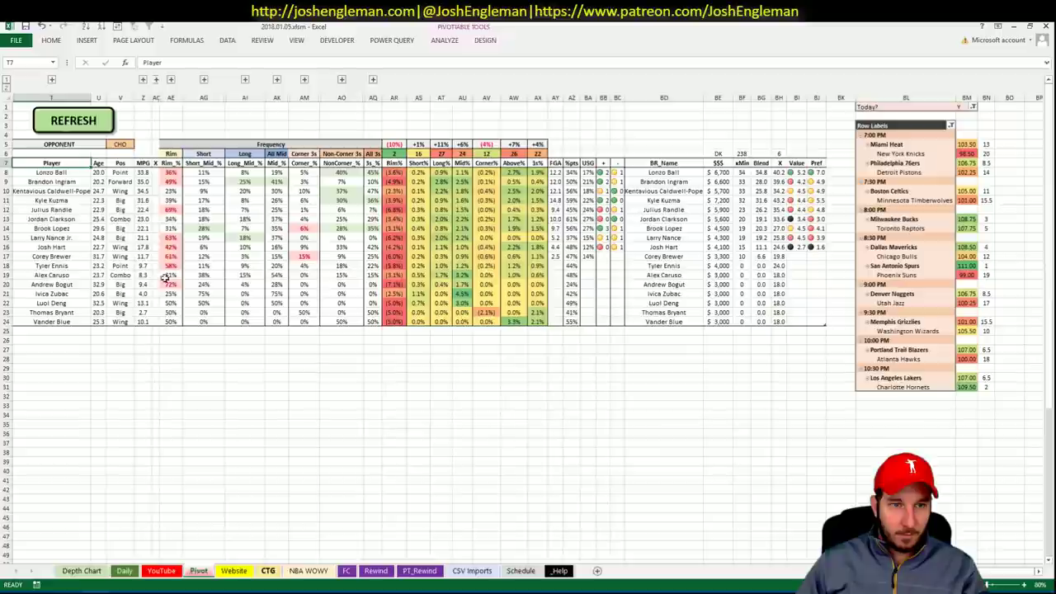
left_click(122, 144)
type("LAL")
key("Return")
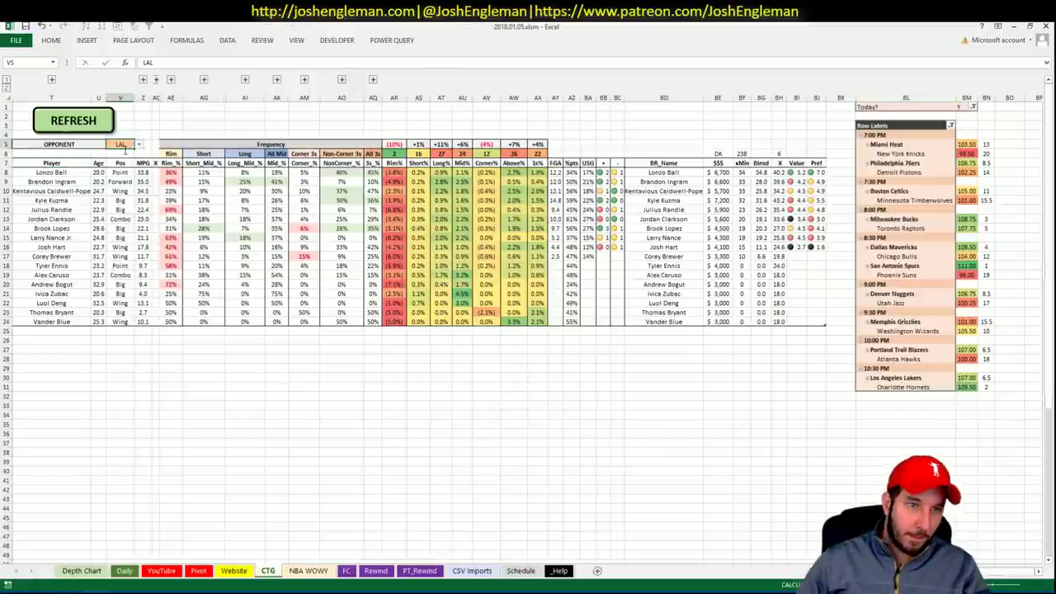
Step: Switch to the browser and find the Charlotte Hornets' team stats page on Cleaning the Glass
mouse_move(57, 591)
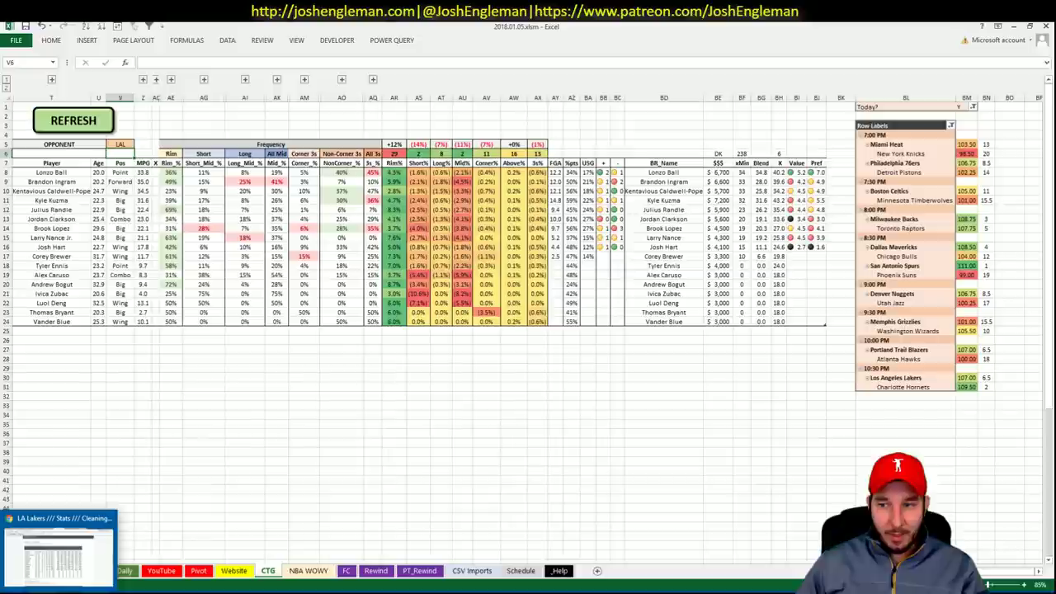
left_click(58, 548)
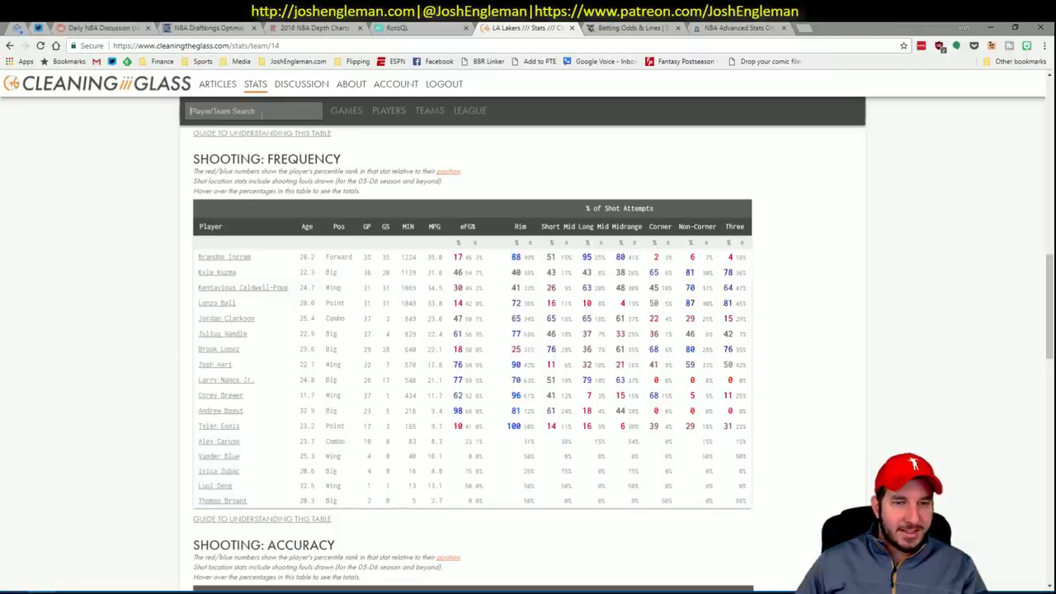
left_click(262, 114)
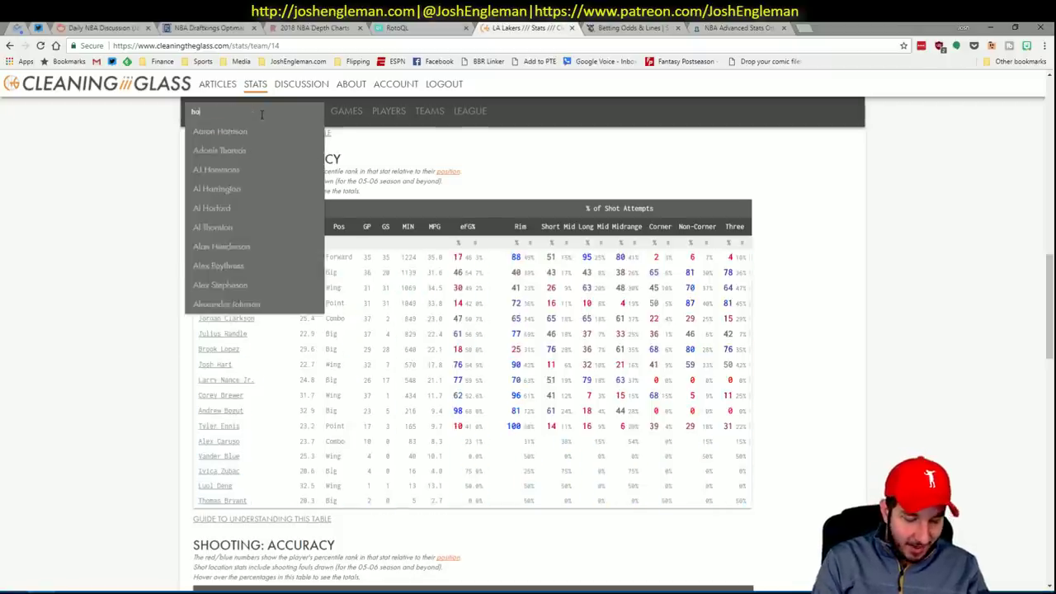
type("char")
key("Return")
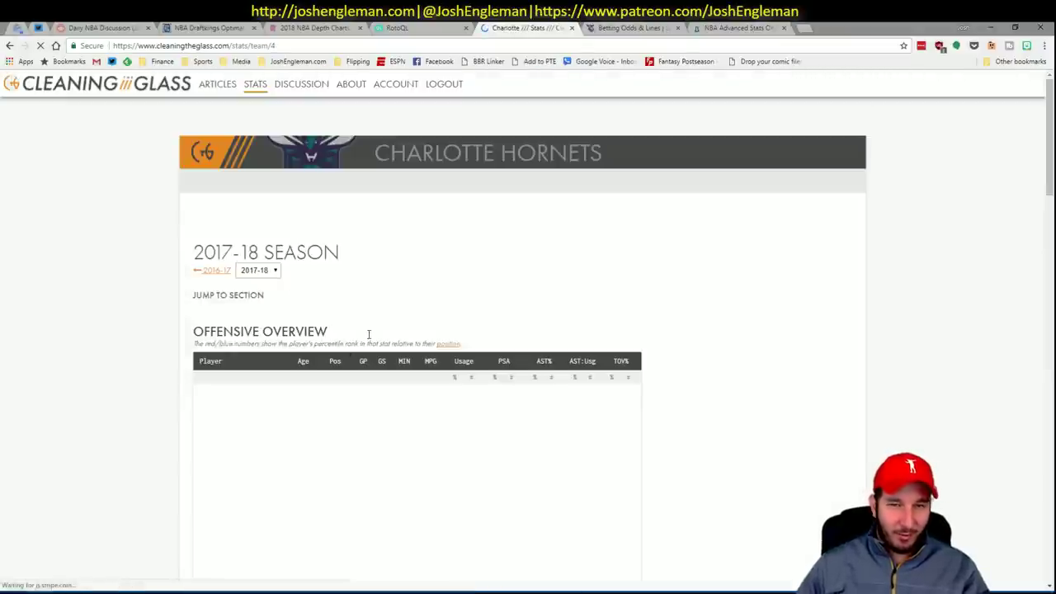
Step: Glance at the betting odds, copy the Hornets' Shooting: Frequency table, and refresh Excel's CTG sheet with the Charlotte players
left_click(642, 27)
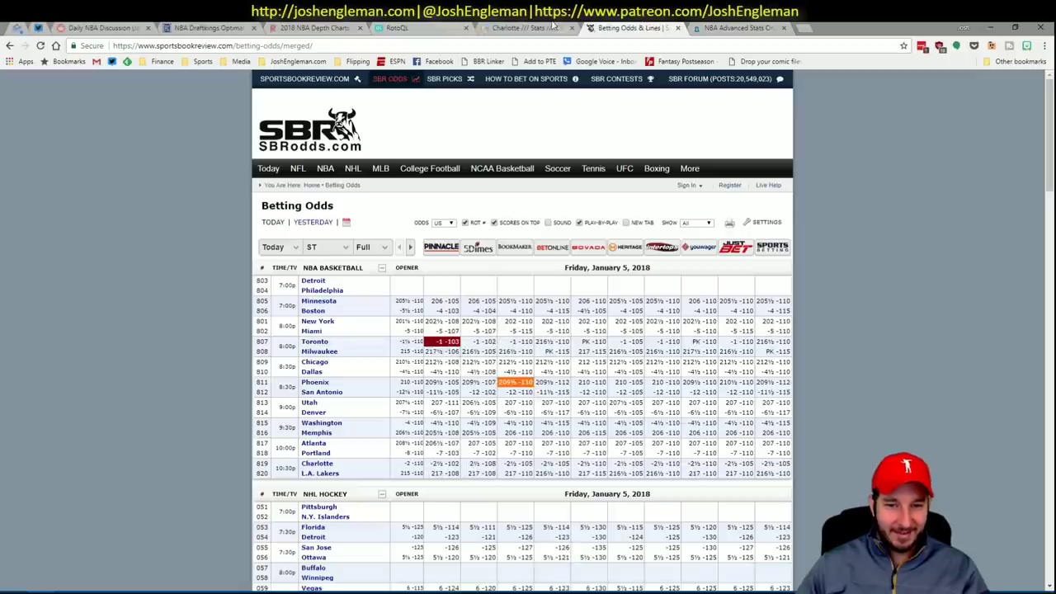
left_click(545, 27)
left_click(361, 308)
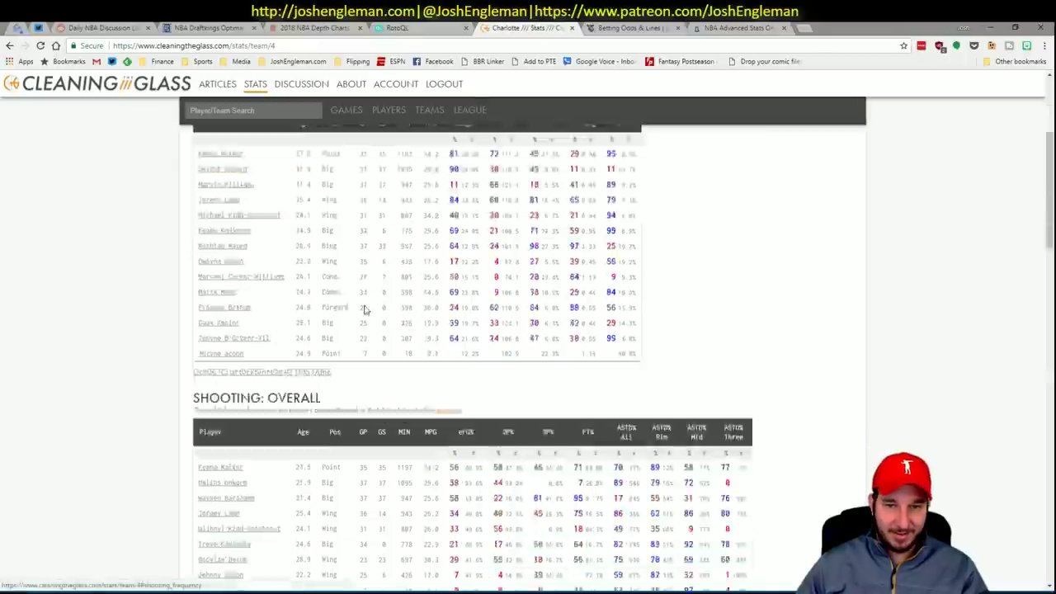
left_click_drag(755, 458, 199, 259)
key("ctrl+c")
key("alt+Tab")
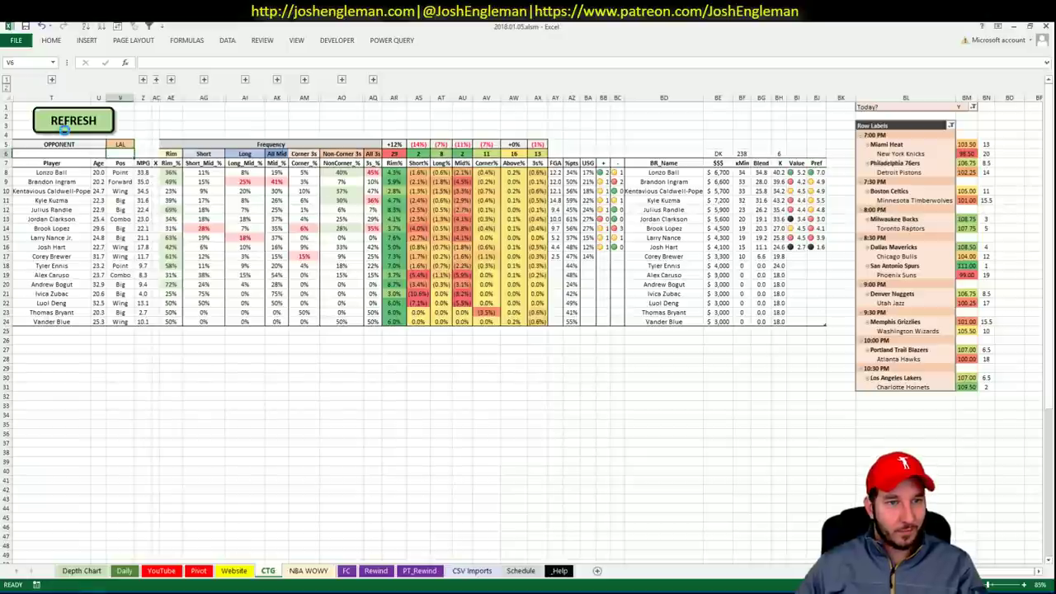
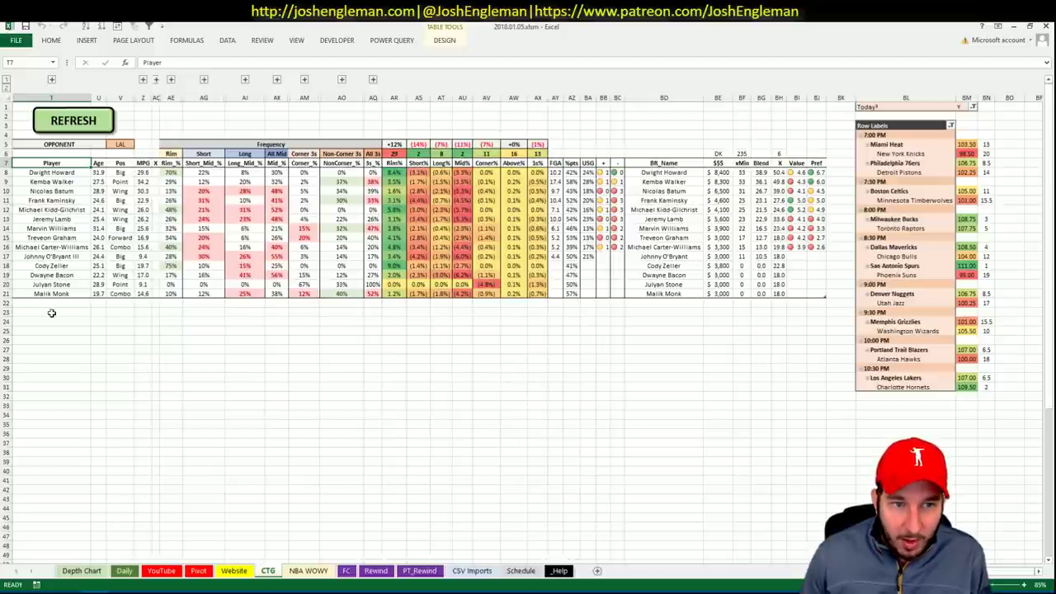
Step: Review the Charlotte players' projections in the CHO section of the Pivot sheet
left_click(123, 571)
left_click(198, 571)
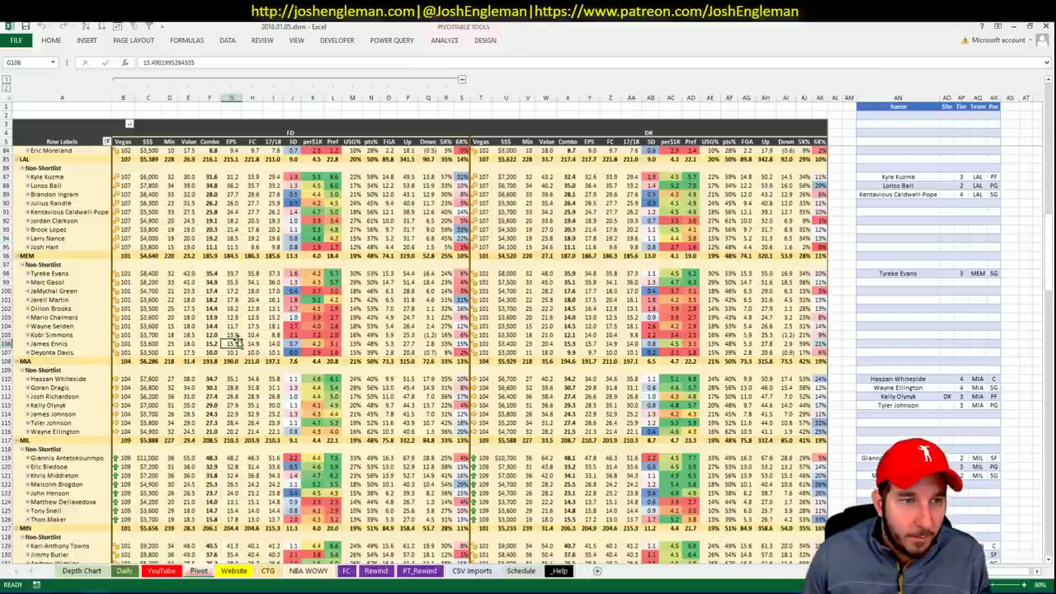
scroll(237, 340, "up", 20)
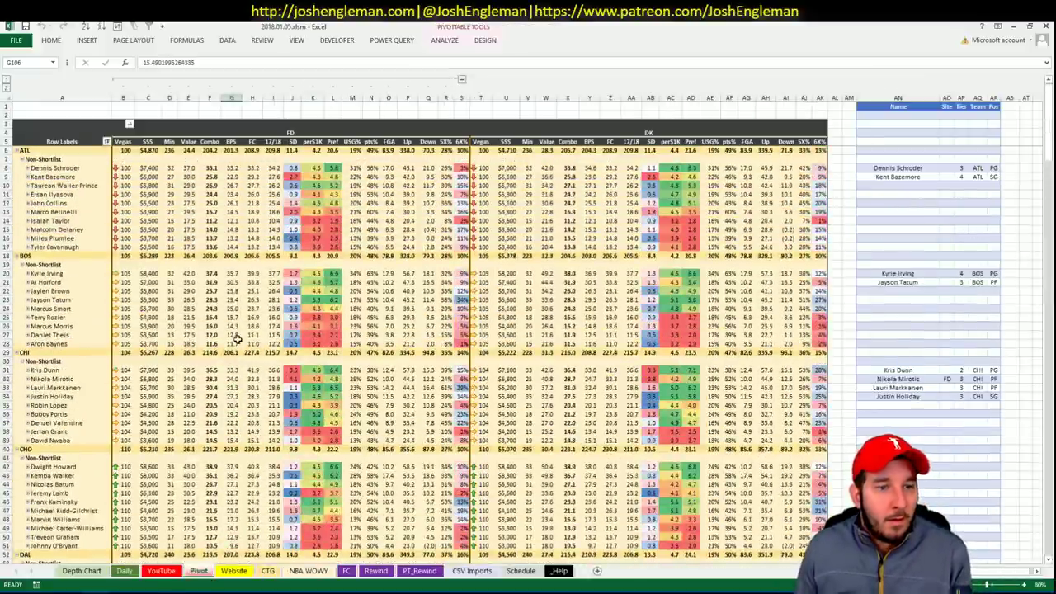
scroll(237, 340, "down", 11)
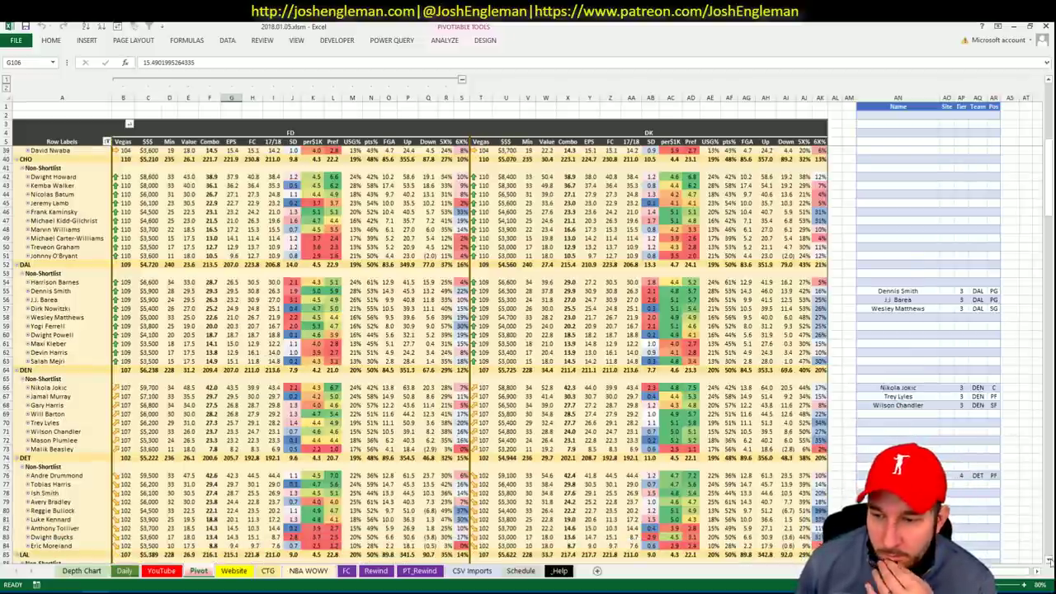
left_click(1049, 561)
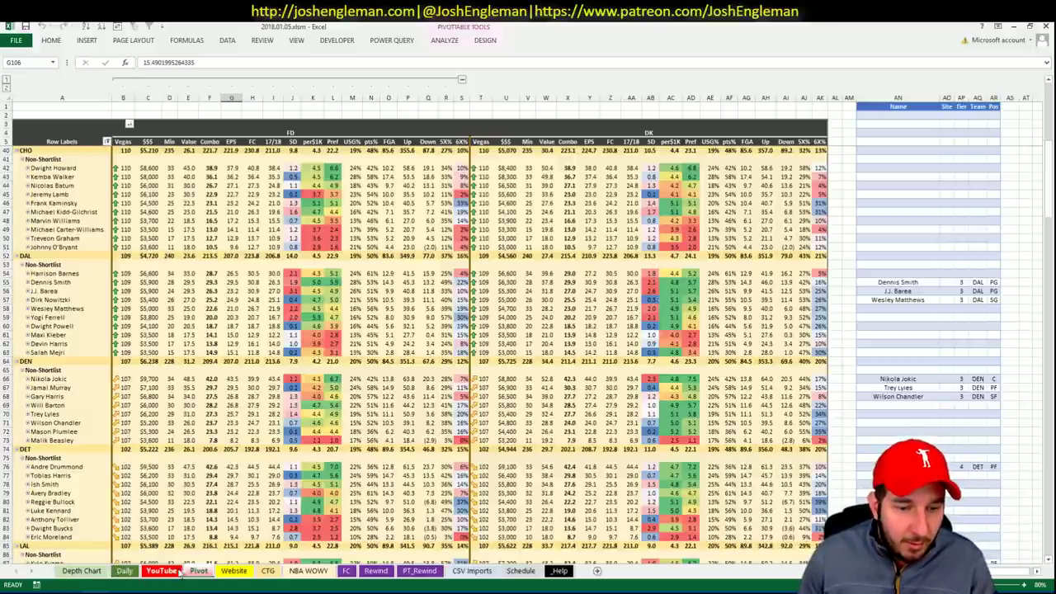
Step: Filter the game log on the YouTube sheet to team CHO, and compare it with the Pivot projections
left_click(123, 570)
type("CHO")
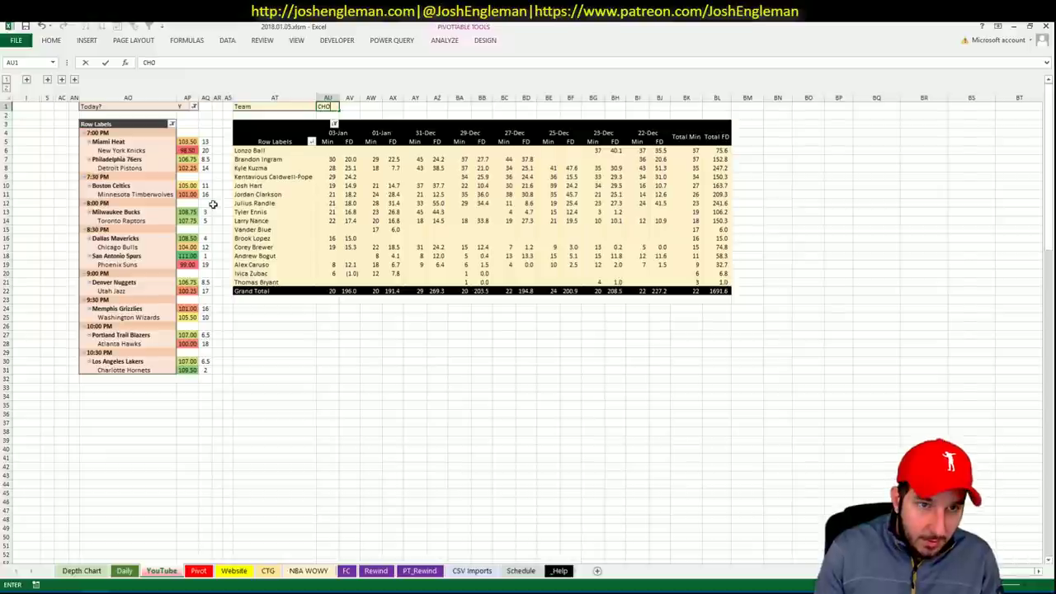
key("Return")
left_click(164, 571)
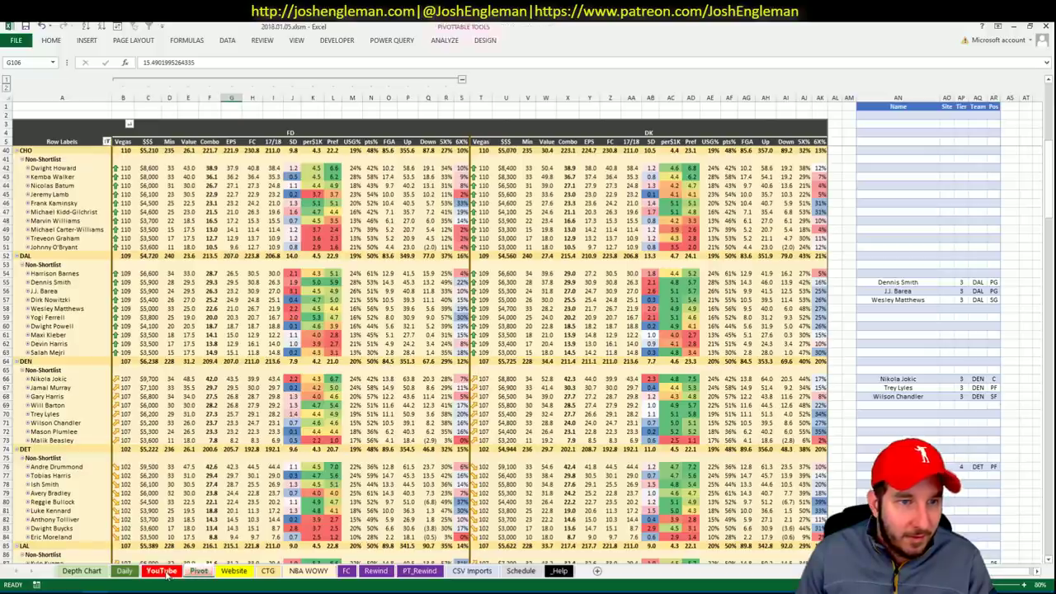
key("ctrl+Page_Up")
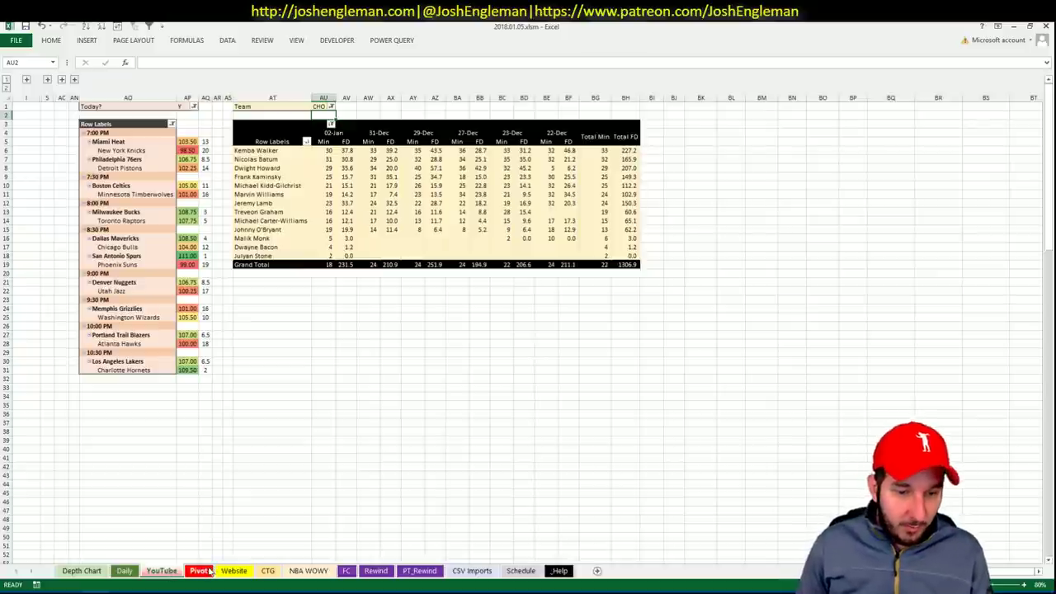
Step: Add Dwight Howard with tier 2 to the Pivot sheet's player list, on his row in the Charlotte section
left_click(198, 571)
left_click(887, 168)
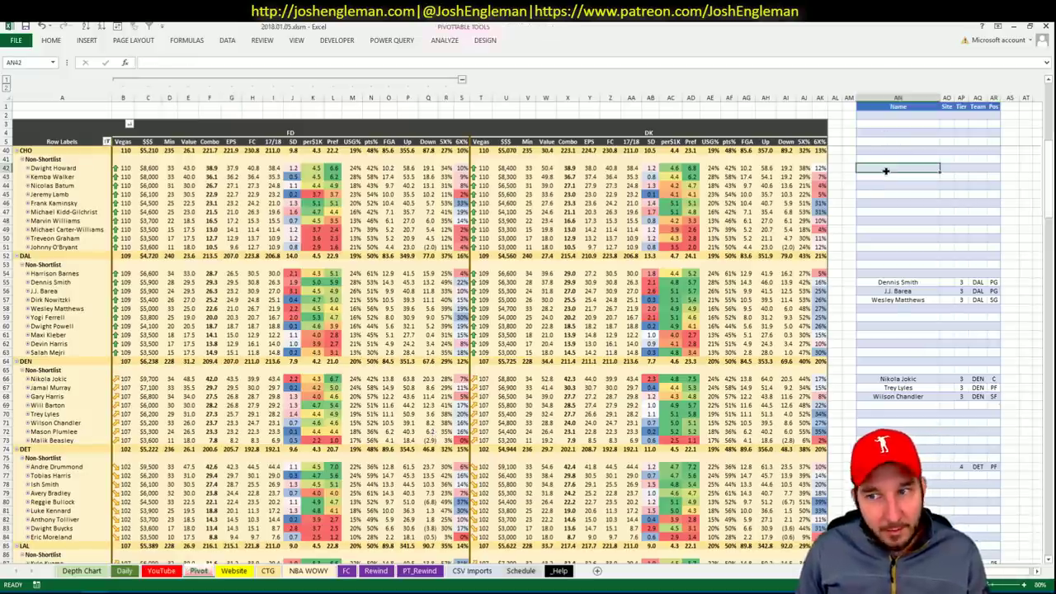
type("Dwight Howard")
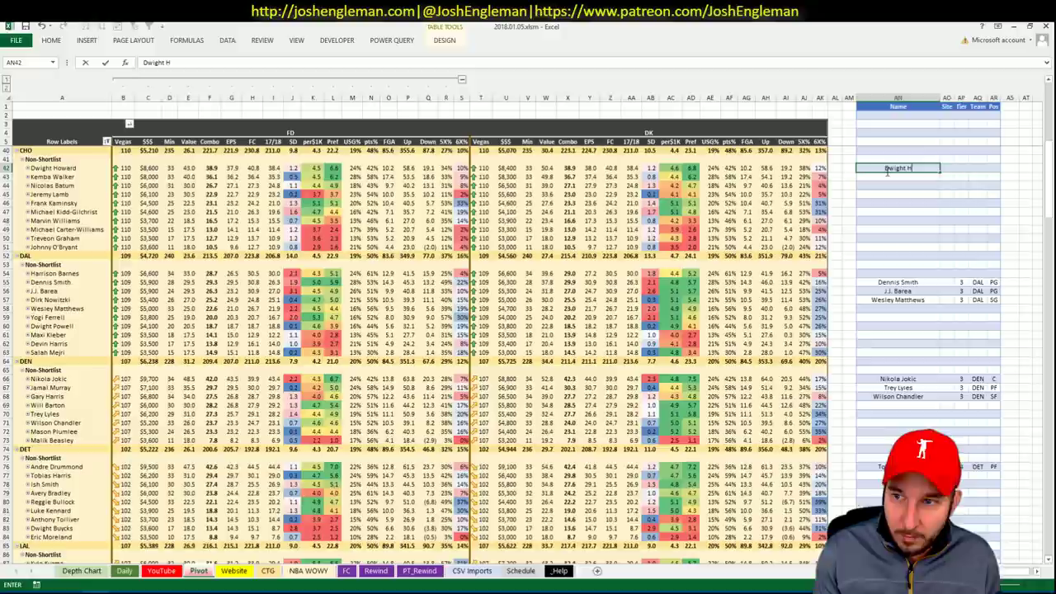
key("Return")
key("Right")
key("Right")
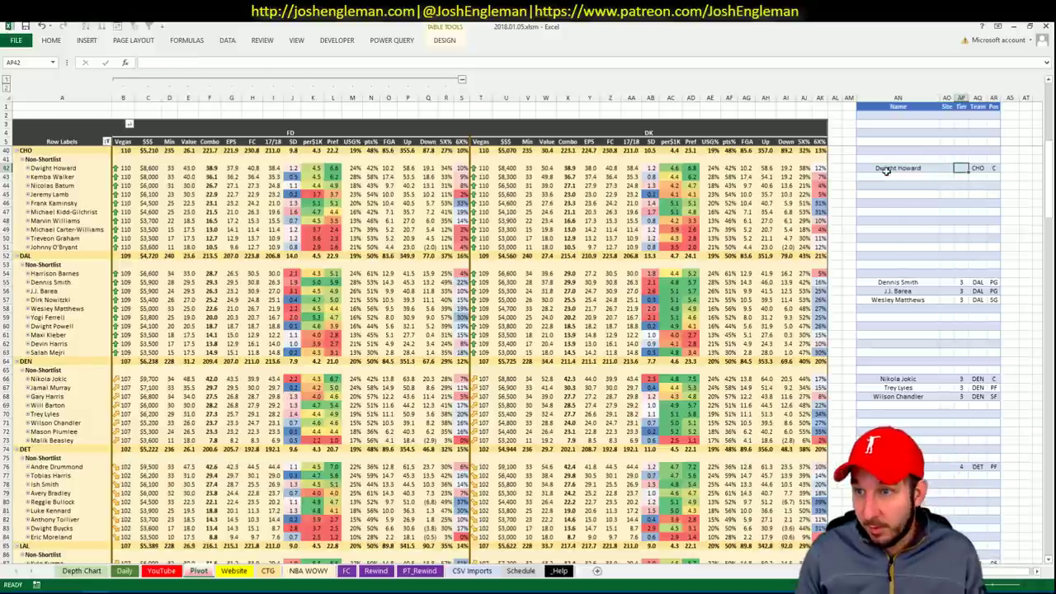
type("2")
Step: Check Charlotte's game log on the YouTube sheet, and add Kemba Walker with tier 4 below Dwight Howard in the Pivot player list
left_click(888, 174)
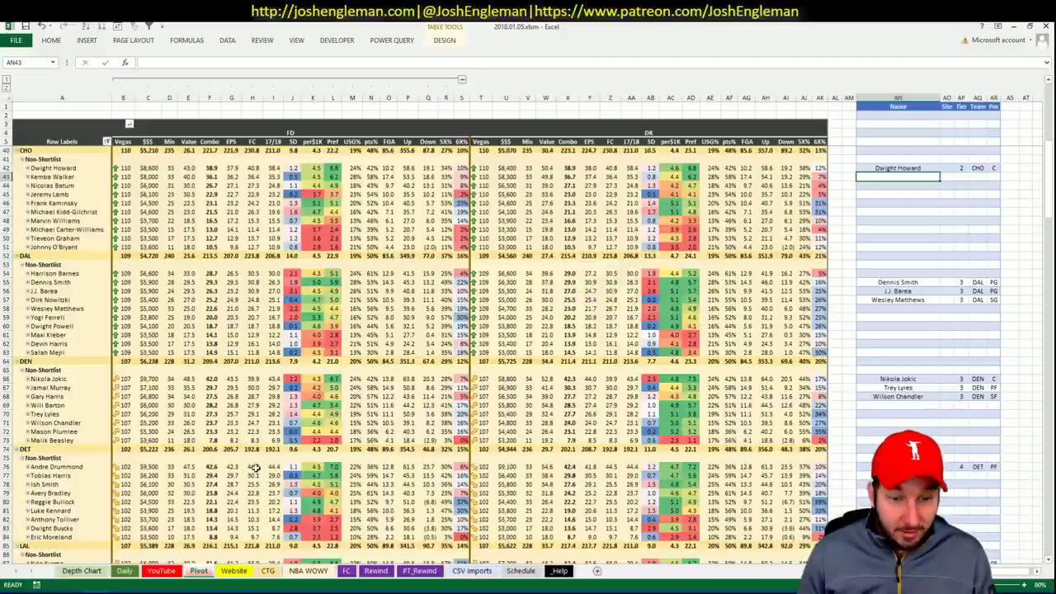
left_click(165, 570)
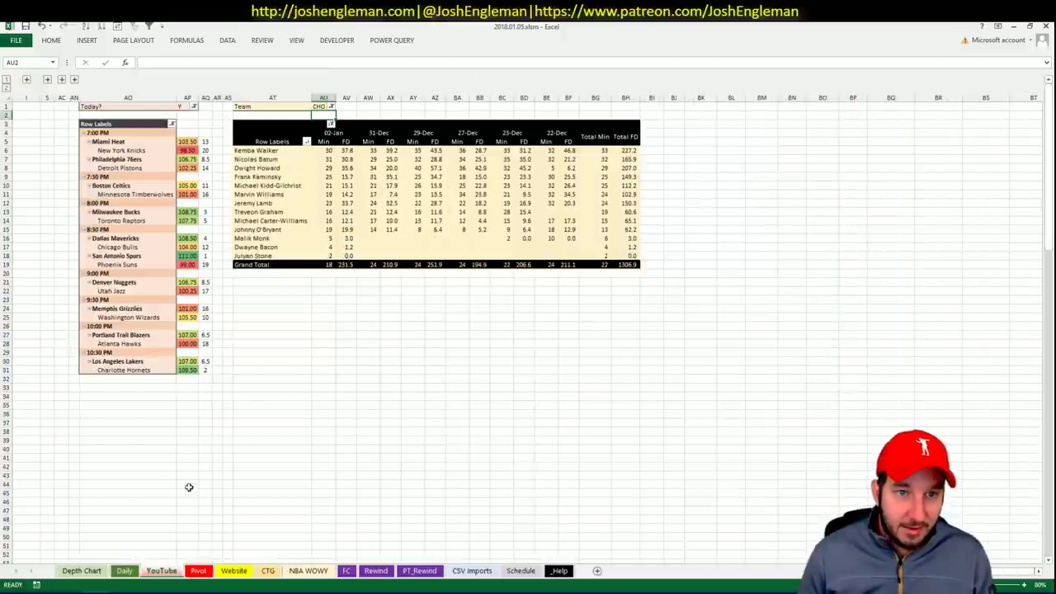
left_click(158, 571)
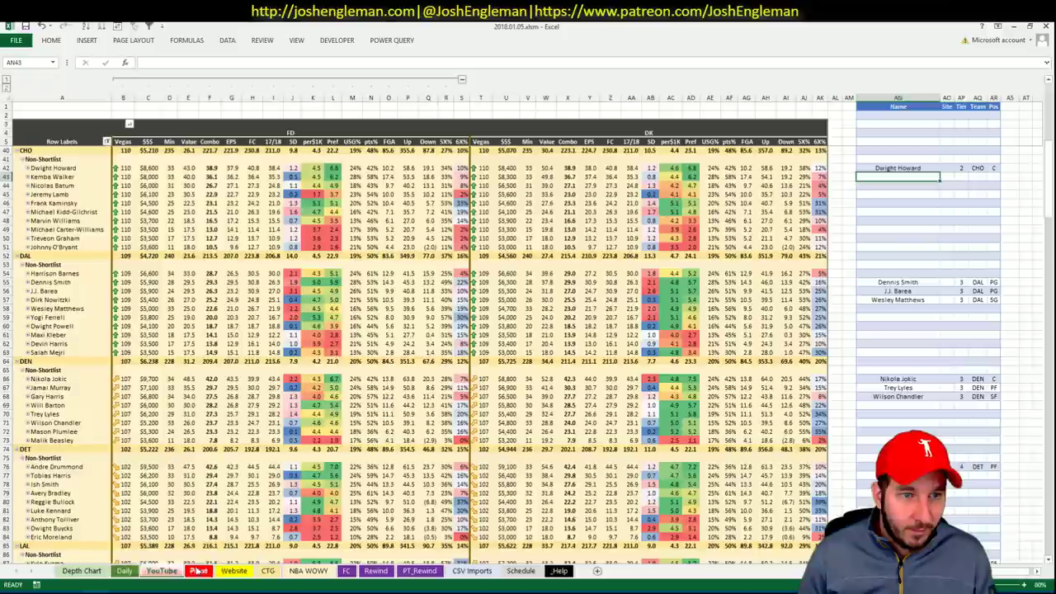
left_click(155, 571)
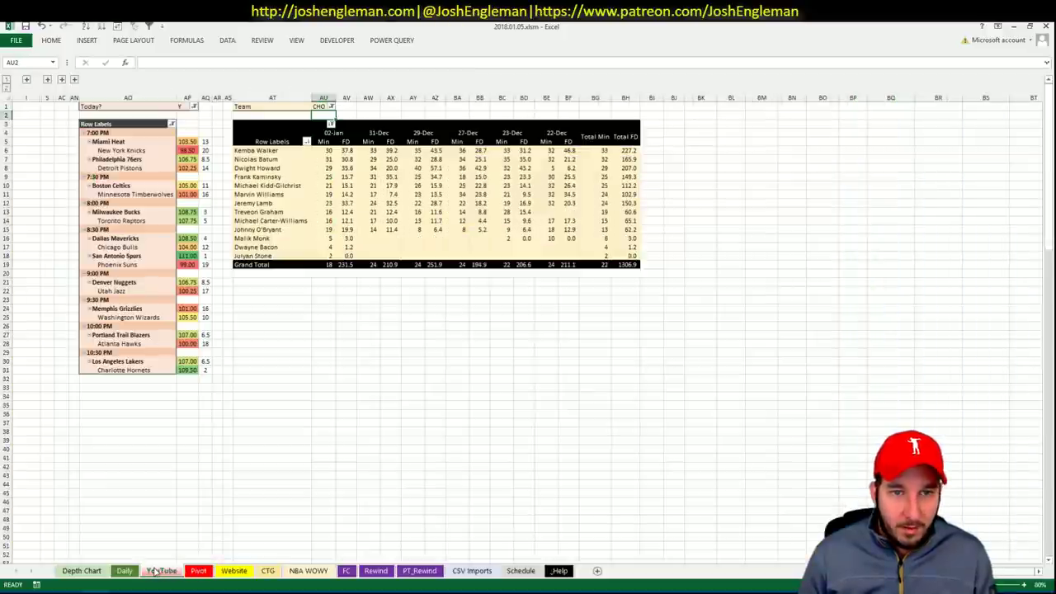
left_click(199, 571)
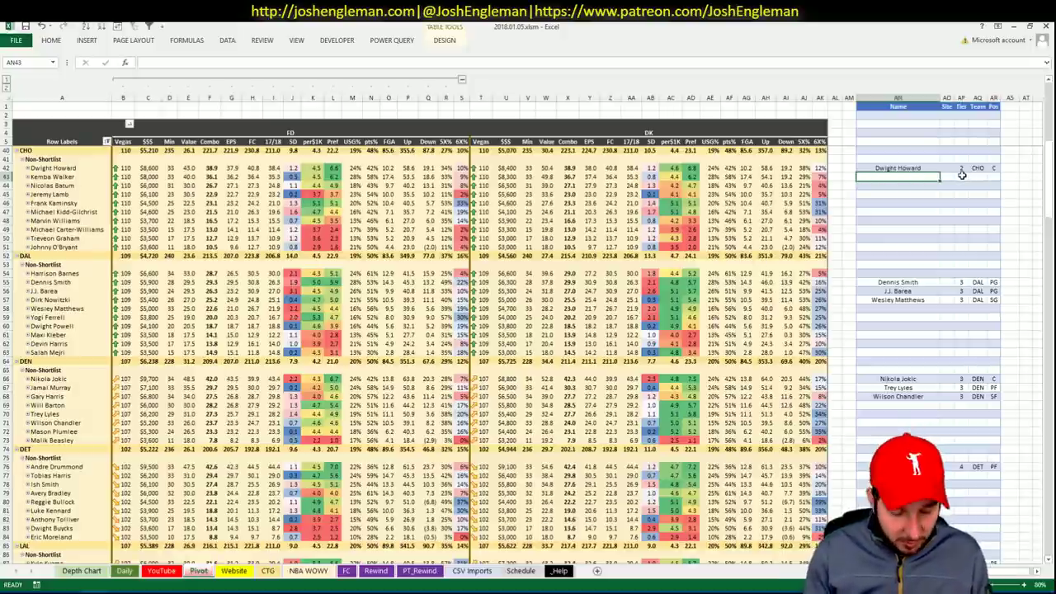
type("Kemba Walker")
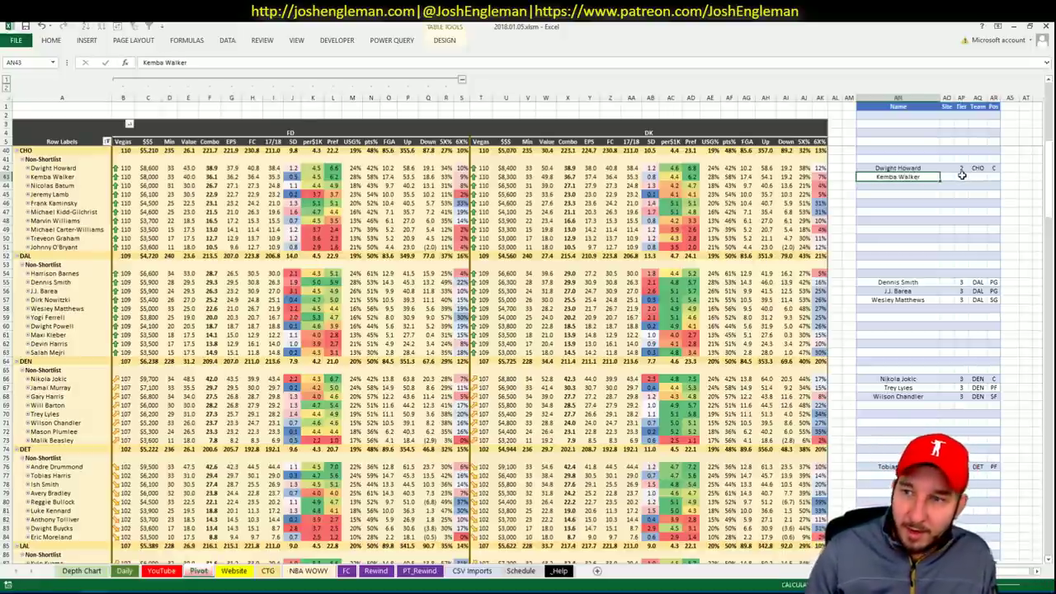
key("Return")
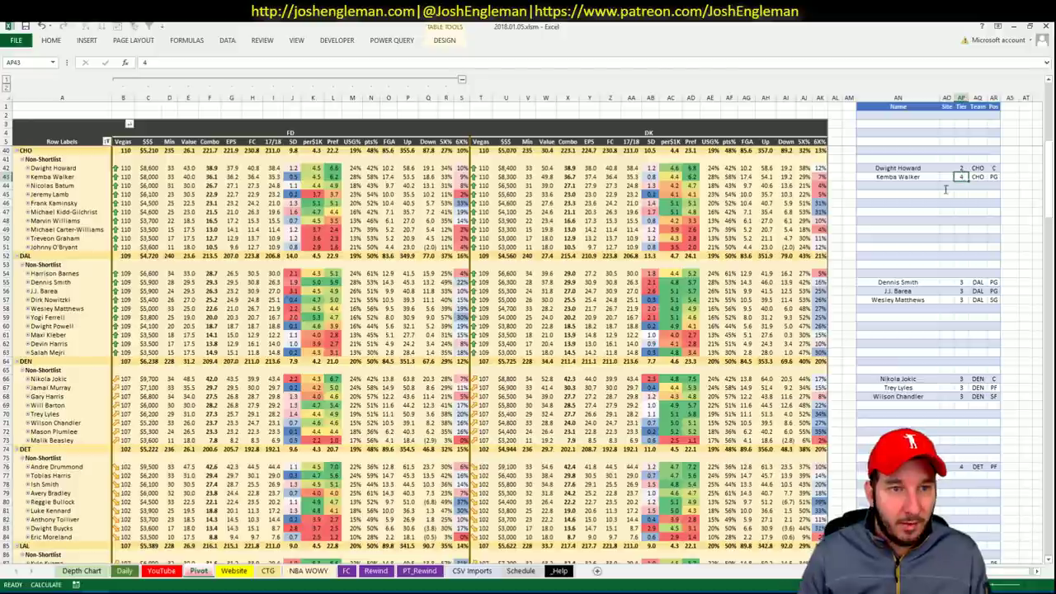
left_click(962, 177)
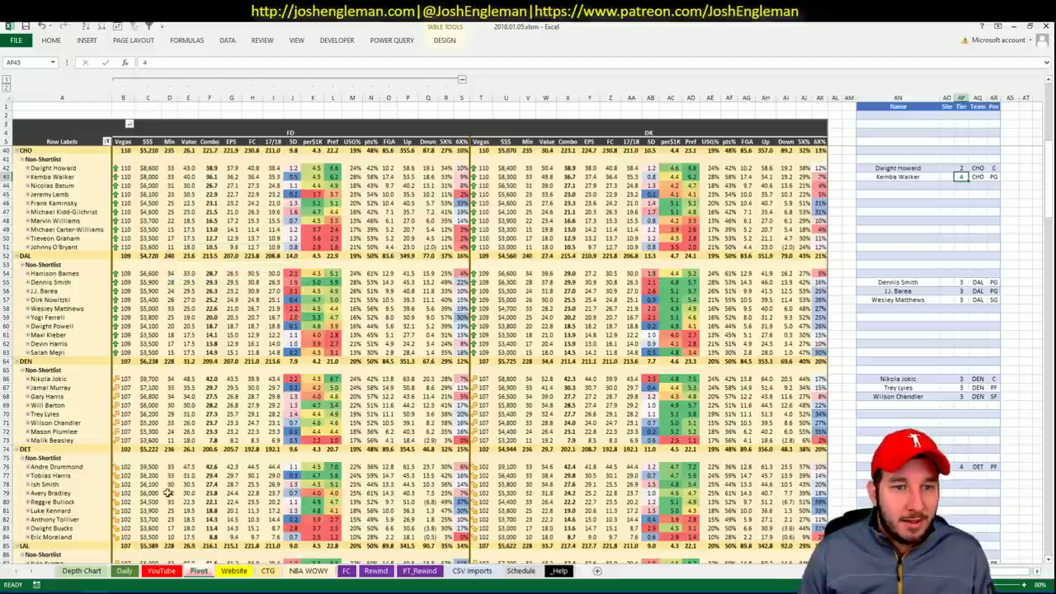
Step: Check Charlotte's game log on the YouTube sheet, and add Nicolas Batum with tier 3 below Kemba Walker in the Pivot player list
left_click(169, 570)
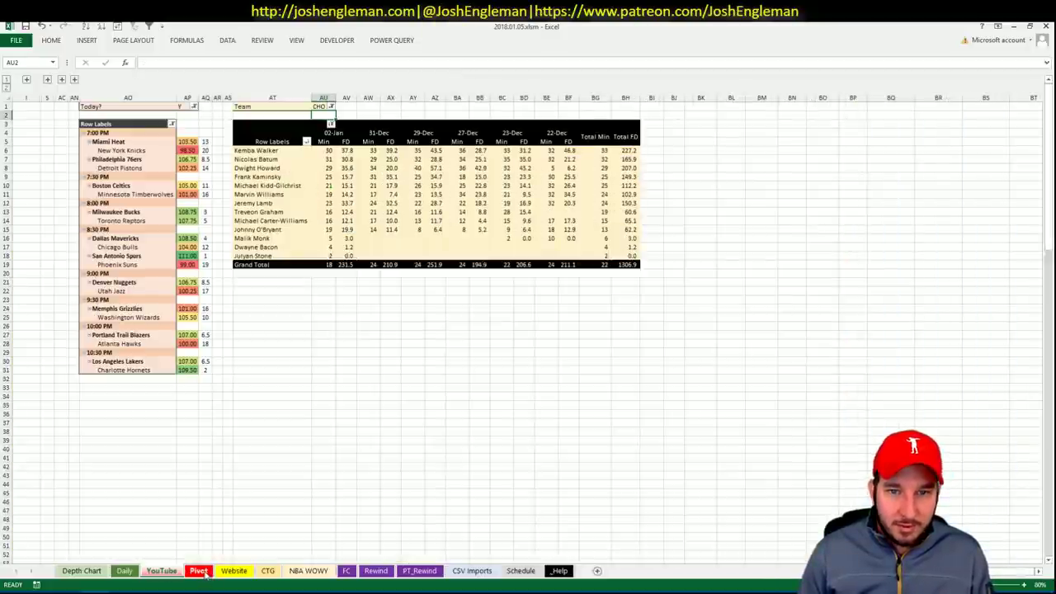
left_click(174, 571)
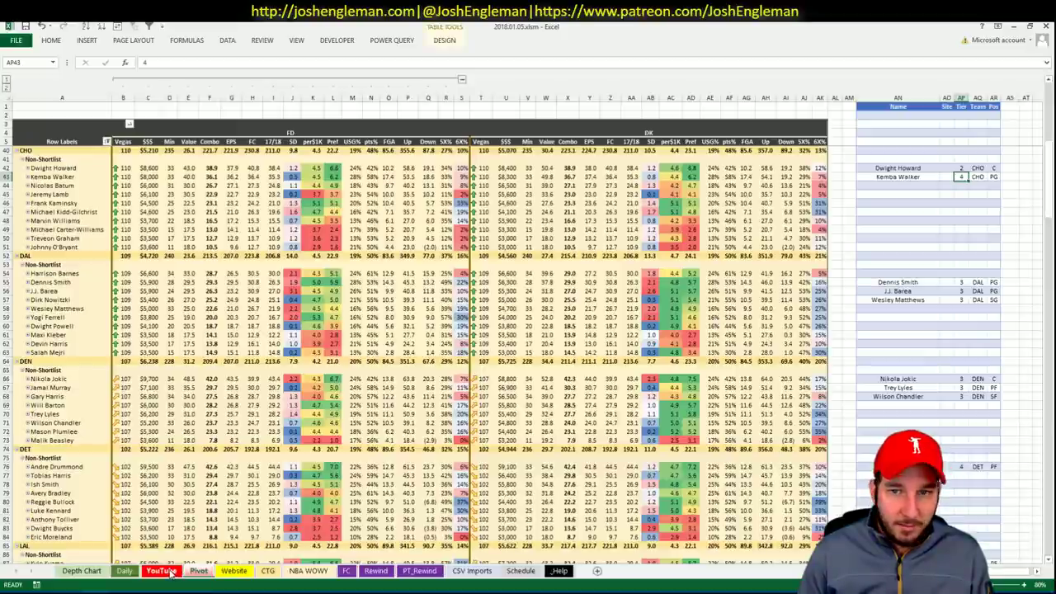
left_click(171, 572)
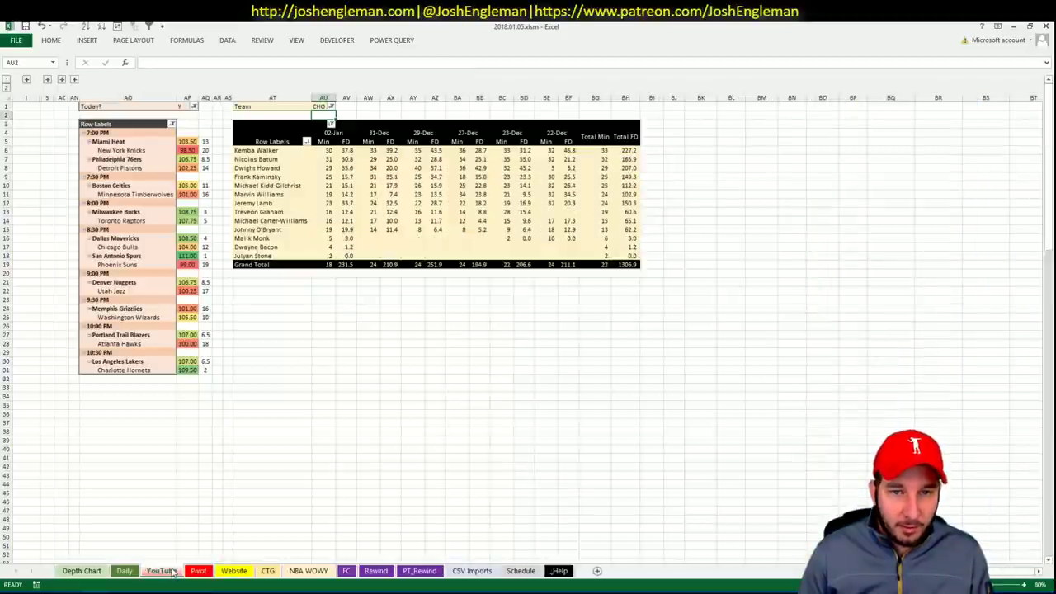
left_click(198, 570)
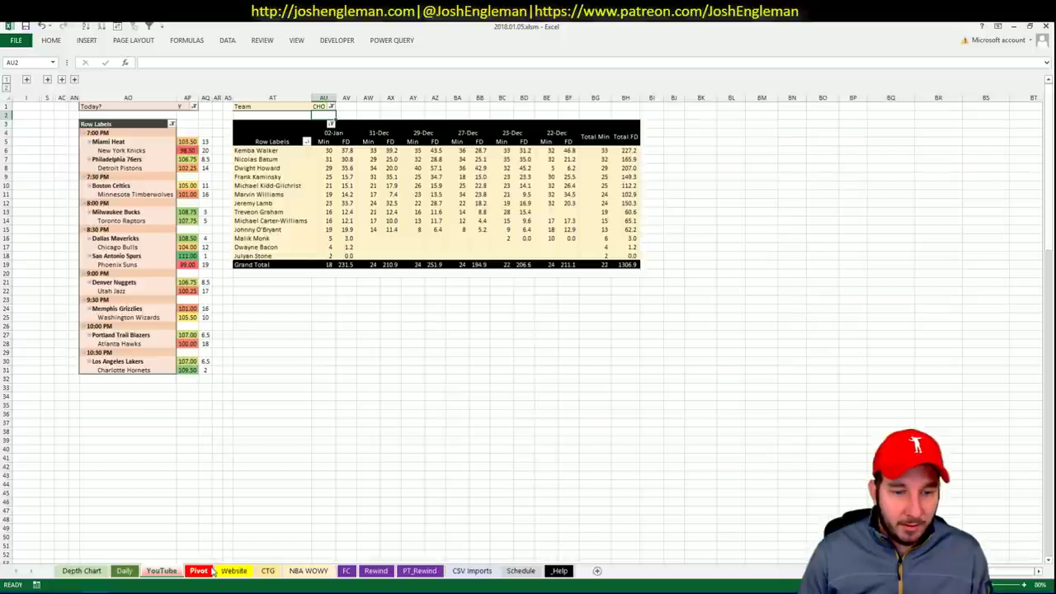
key("Return")
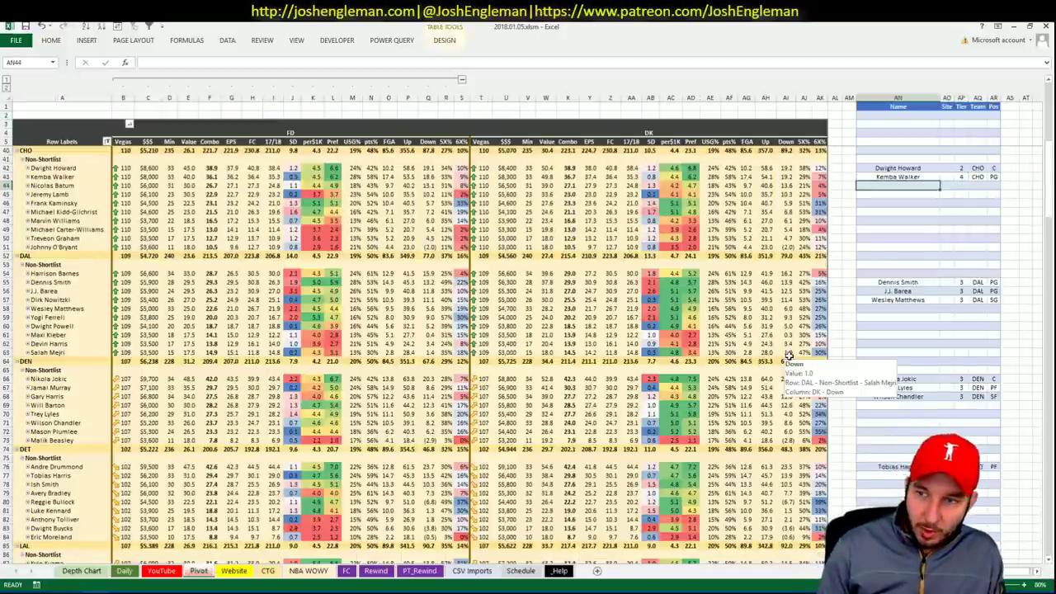
type("Nicolas Batum")
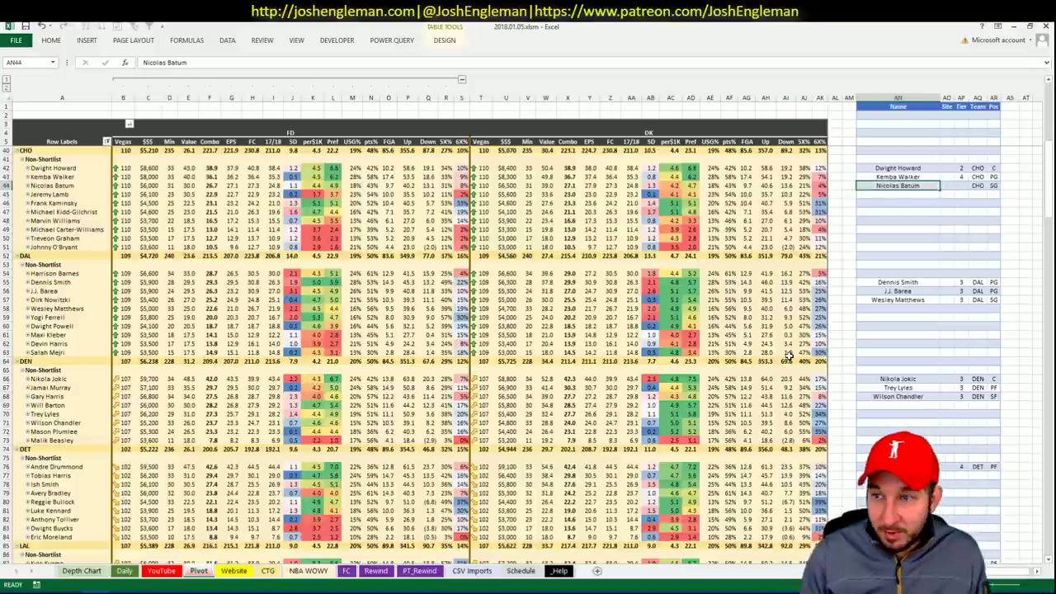
key("Tab")
key("Tab")
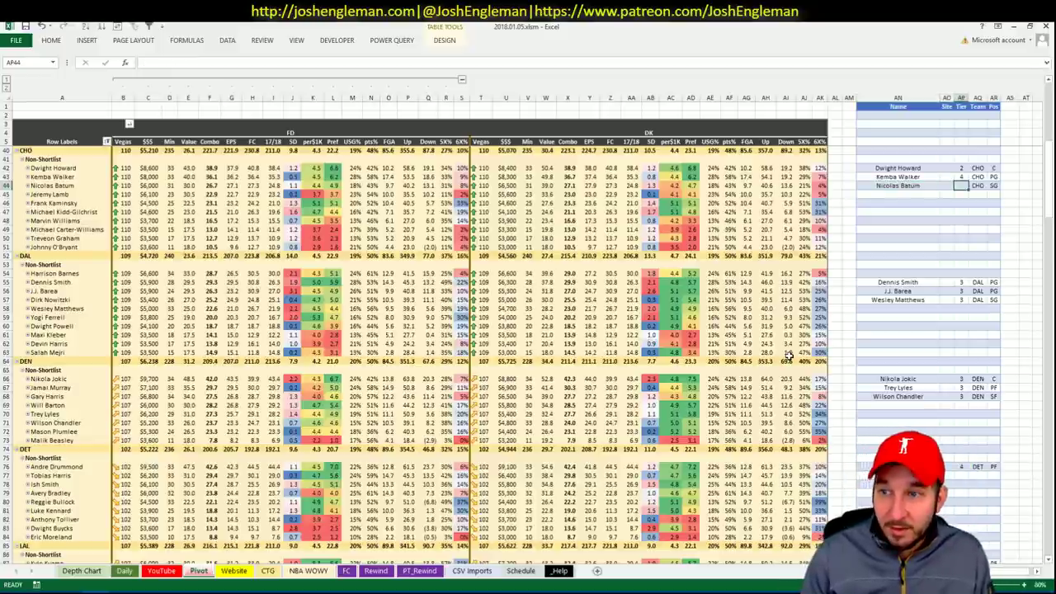
key("Return")
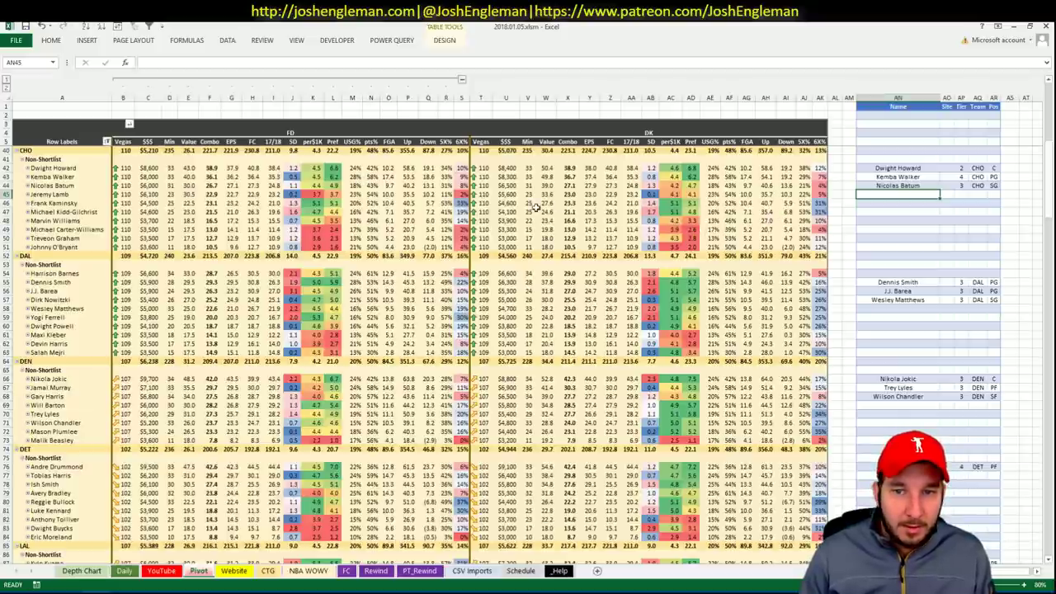
Step: Consult Charlotte's game log again, and add Frank Kaminsky with tier 3 below Nicolas Batum in the Pivot player list
left_click(199, 571)
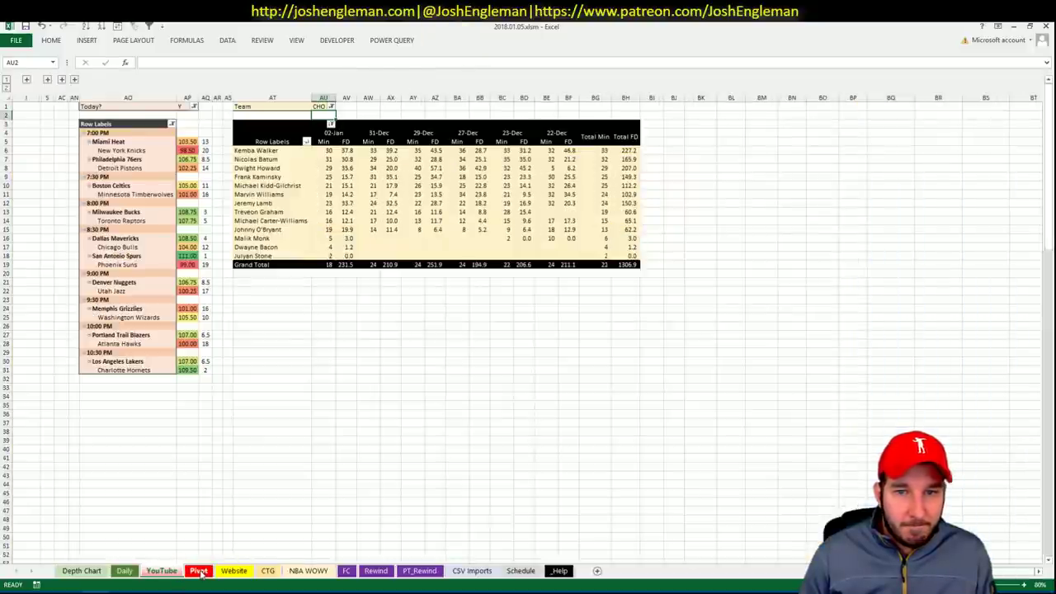
left_click(199, 572)
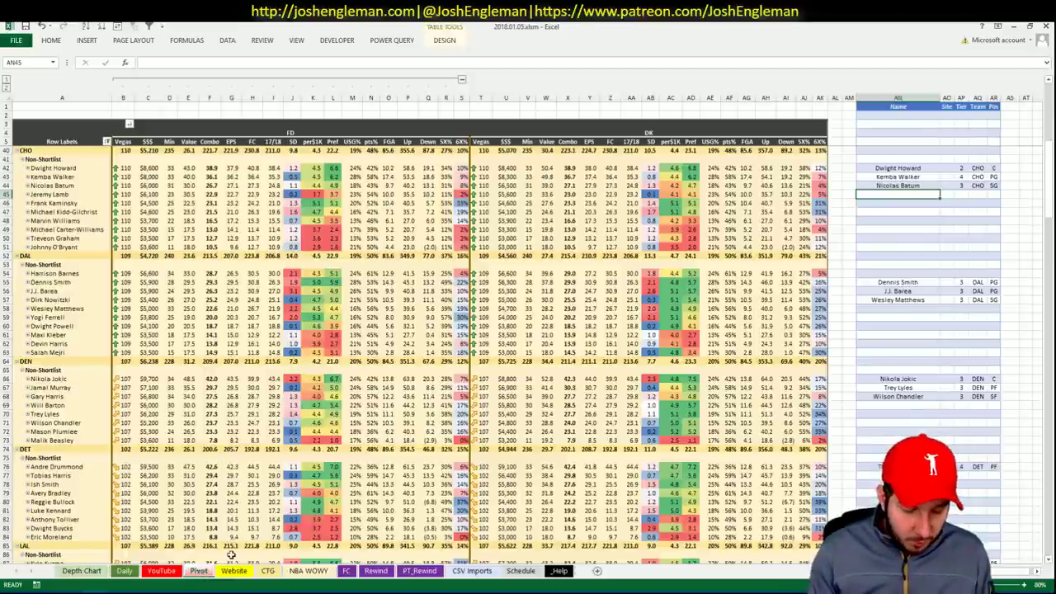
type("Frank Kaminsky")
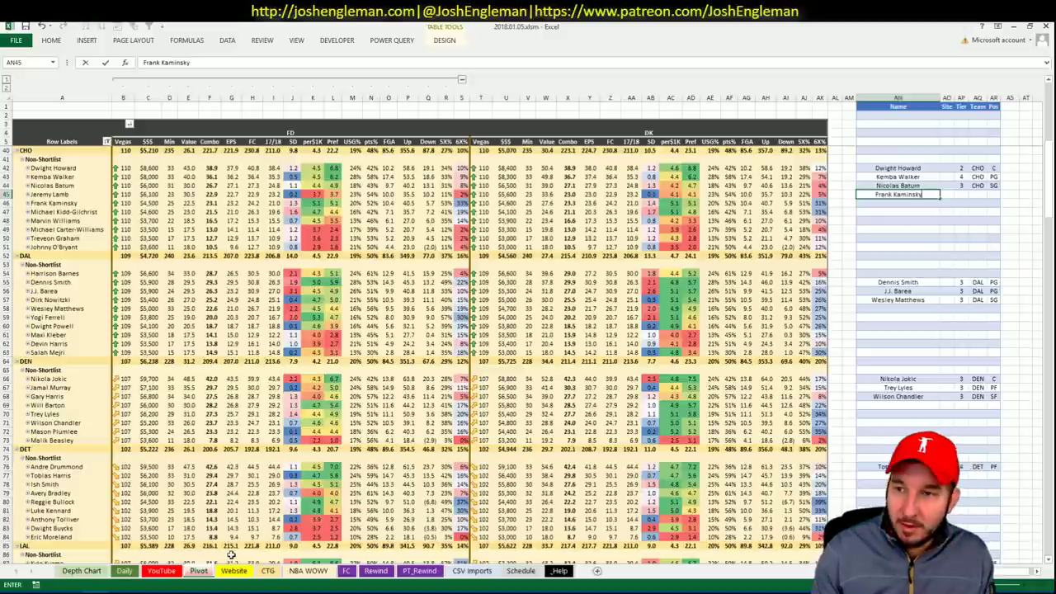
key("Tab")
key("Tab")
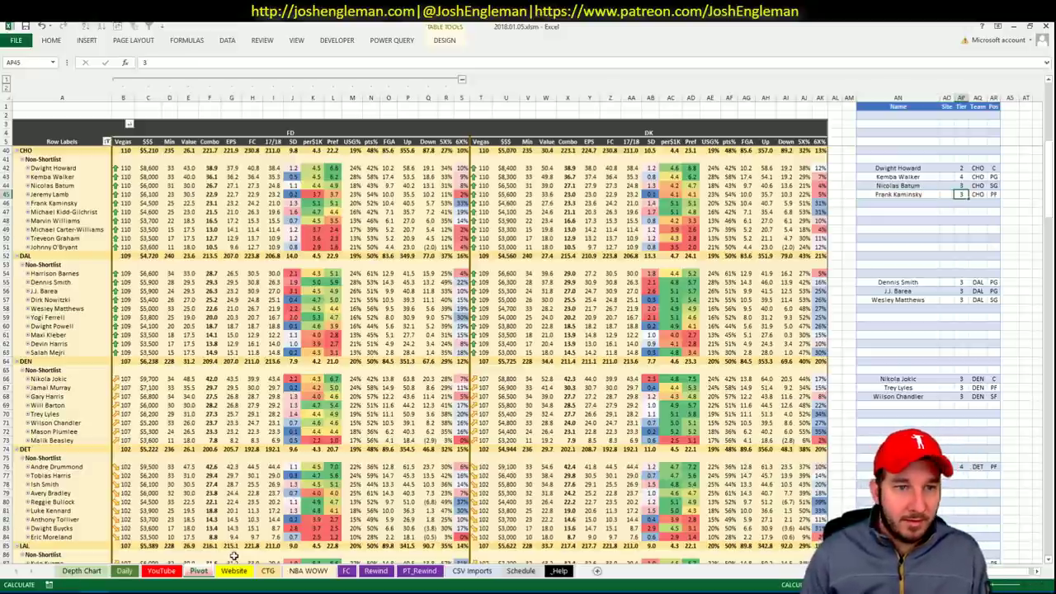
key("Return")
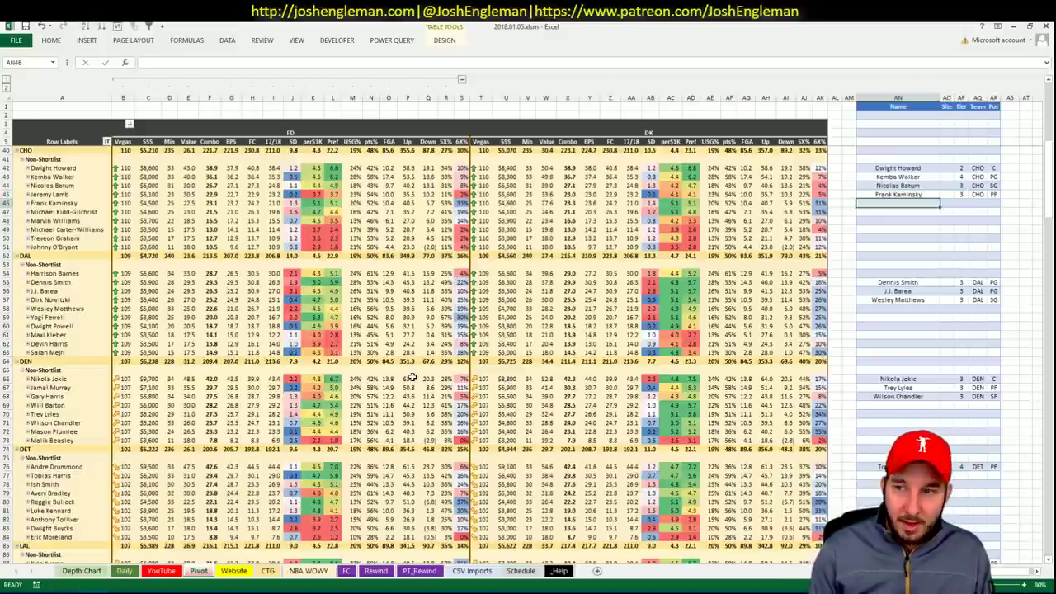
Step: Add Michael Kidd-Gilchrist with tier 3 below Frank Kaminsky in the Pivot player list, checking his minutes in the Charlotte game log
type("Michael Beasley")
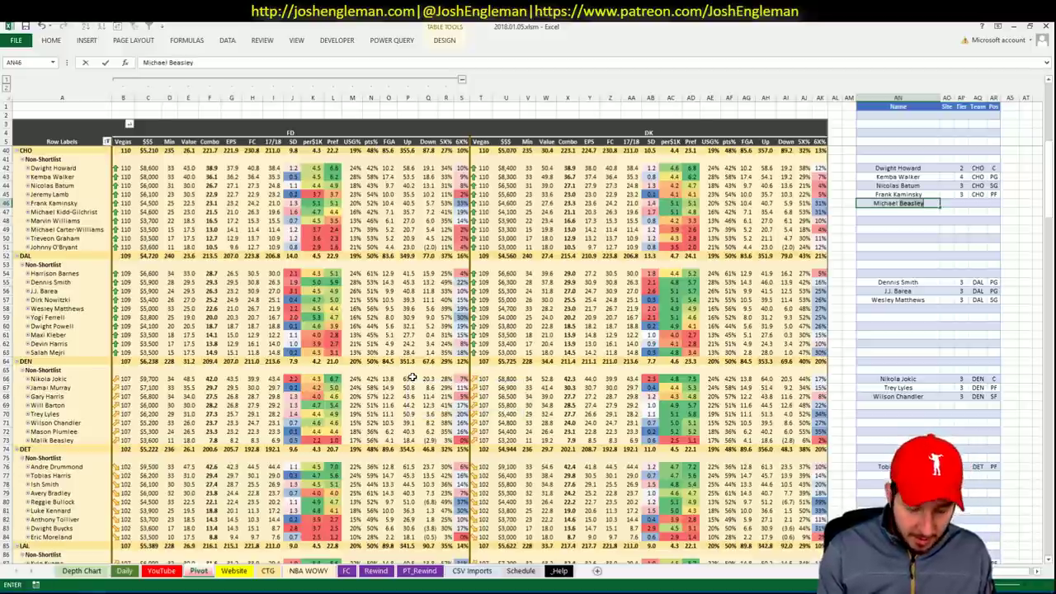
key("BackSpace")
key("BackSpace")
key("BackSpace")
key("BackSpace")
key("BackSpace")
key("BackSpace")
key("BackSpace")
type("Kidd-Go")
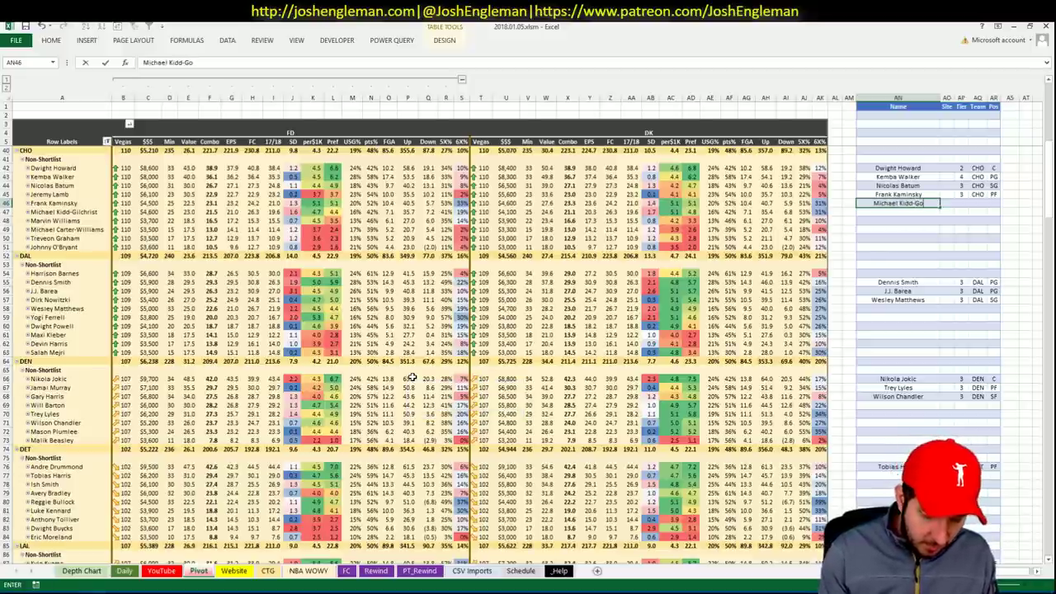
key("BackSpace")
type("ilchrist")
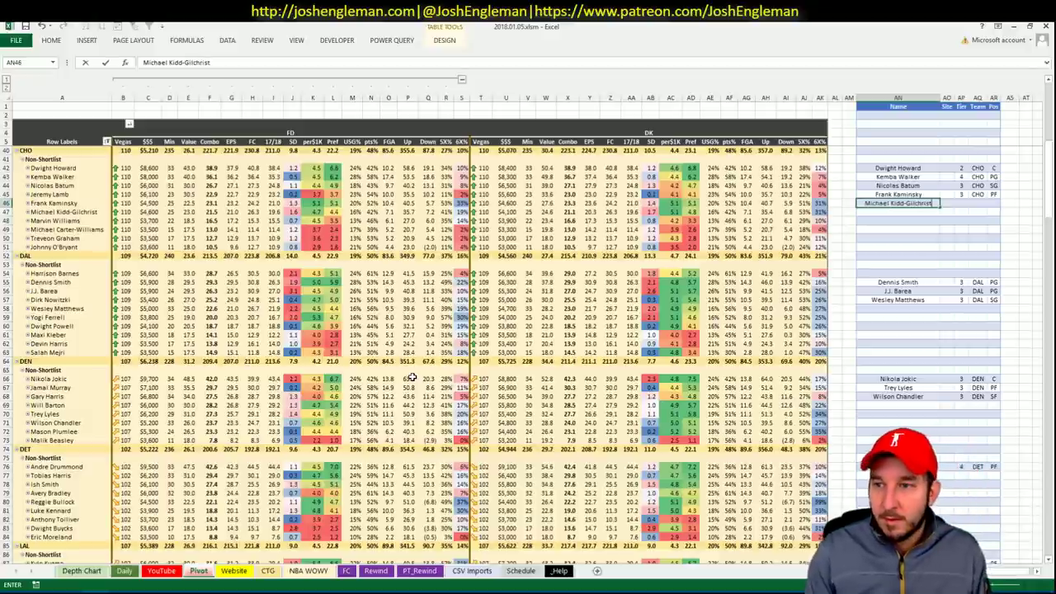
key("Tab")
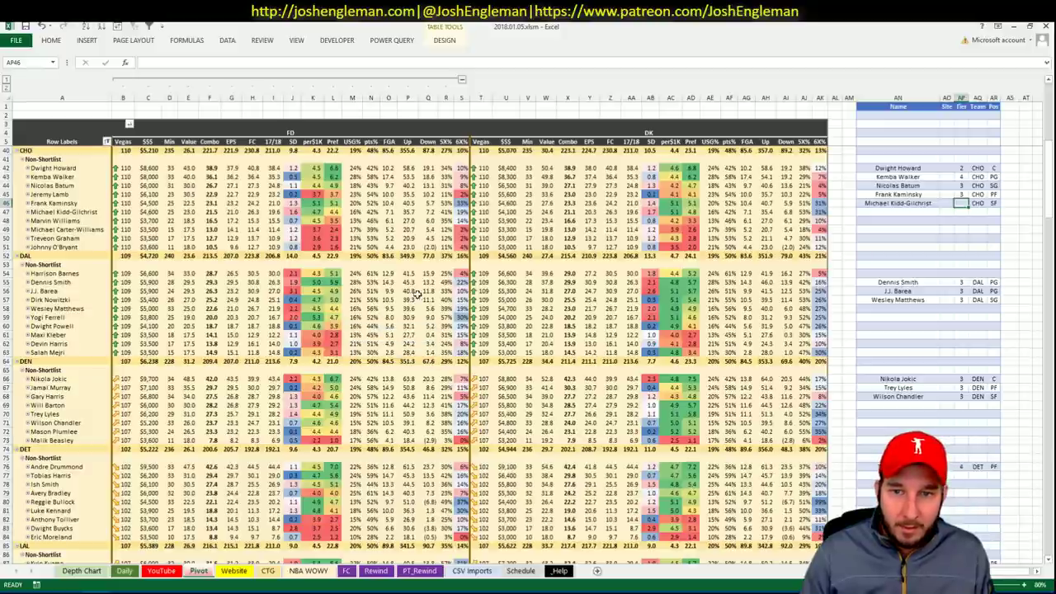
left_click(198, 571)
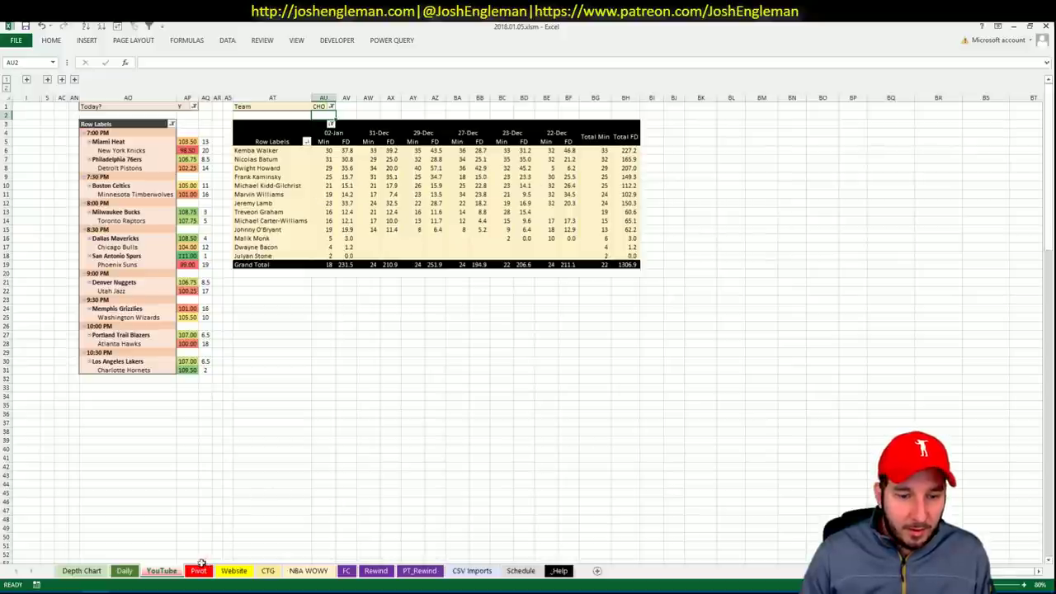
left_click(325, 107)
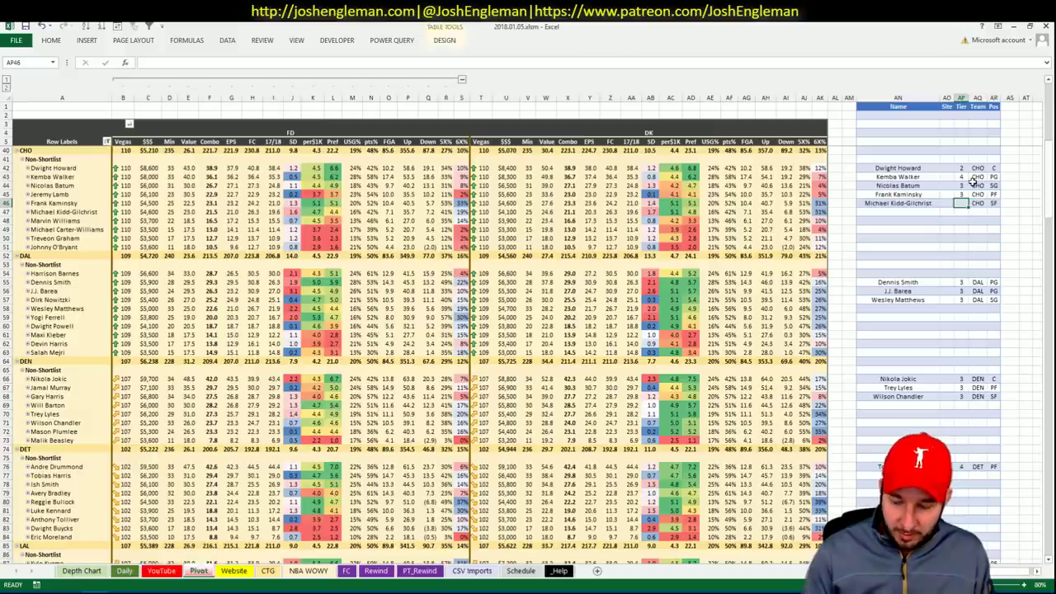
type("3")
key("Return")
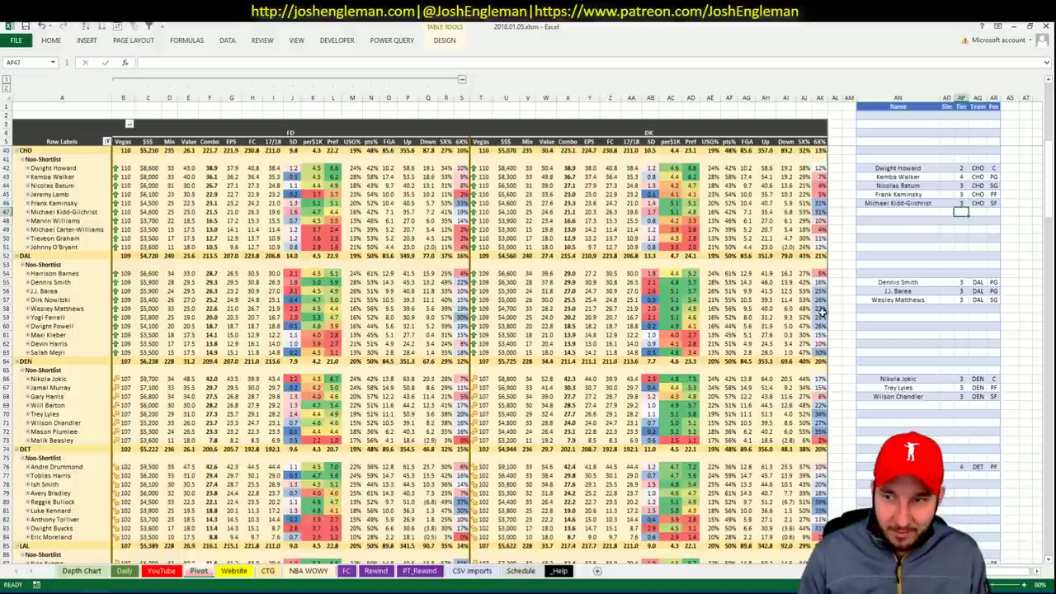
Step: Sort the Pivot player list by Pos in the order PG, SG, SF, PF, C, and by Name from A to Z
left_click(913, 284)
scroll(913, 283, "up", 11)
left_click(908, 256)
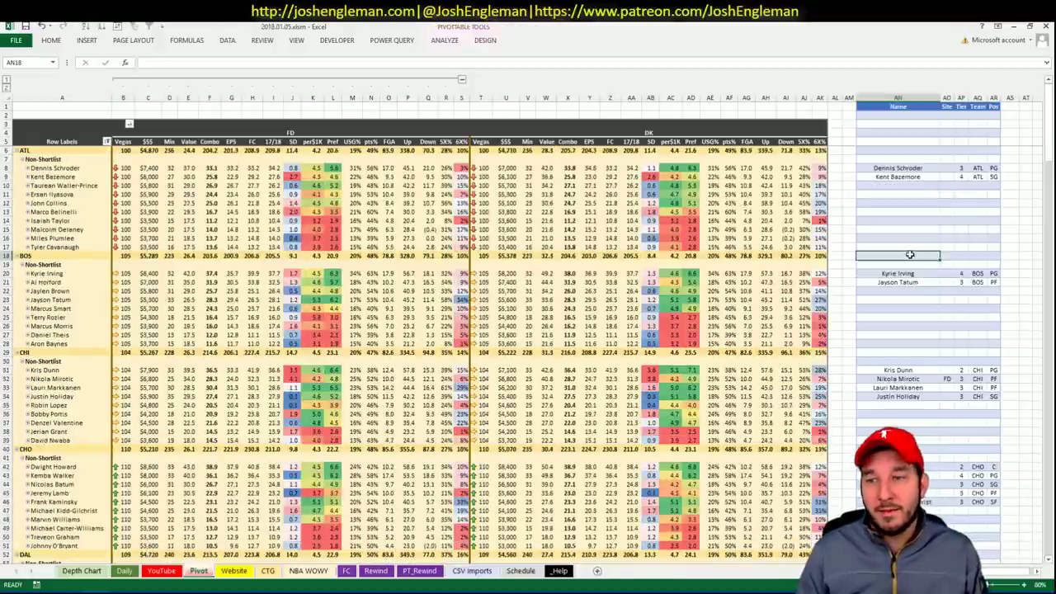
left_click(118, 25)
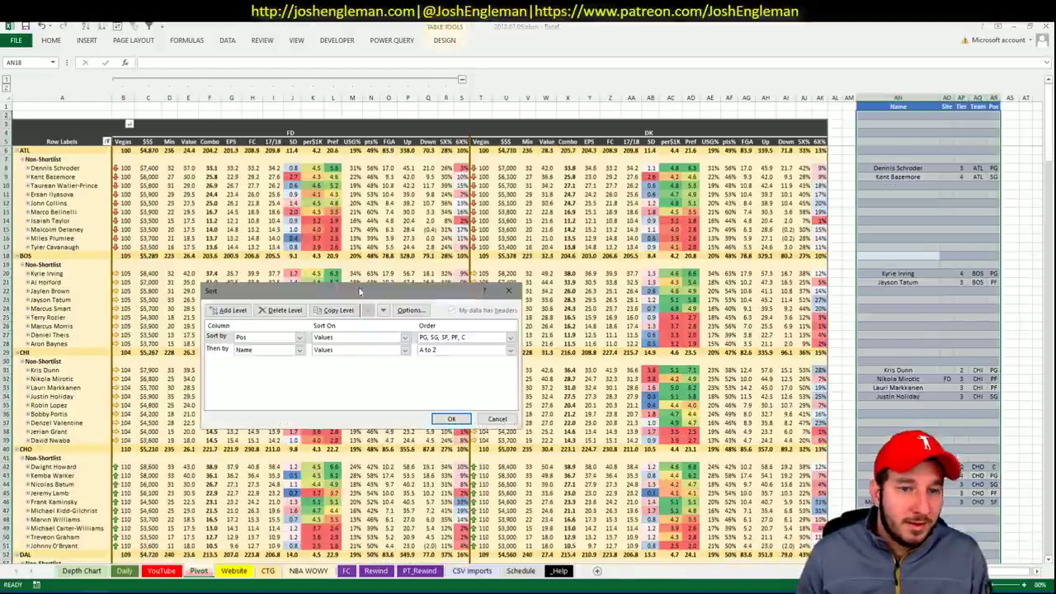
left_click(449, 418)
Step: Correct the misspelled name Paul Gasol at the end of the player list, and sort the list again by Pos and Name
scroll(825, 313, "down", 5)
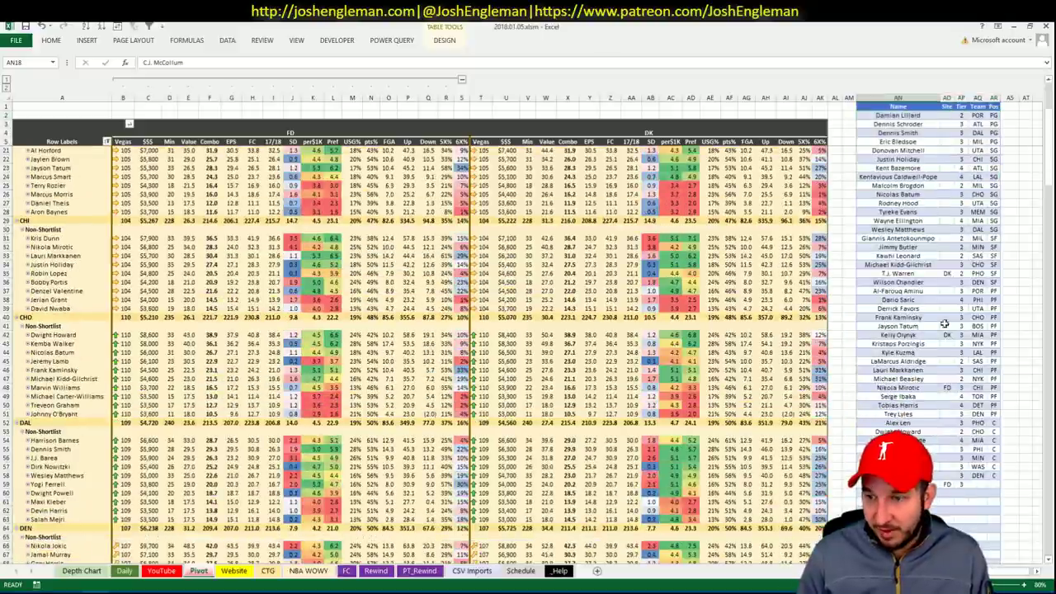
left_click(987, 491)
left_click(924, 484)
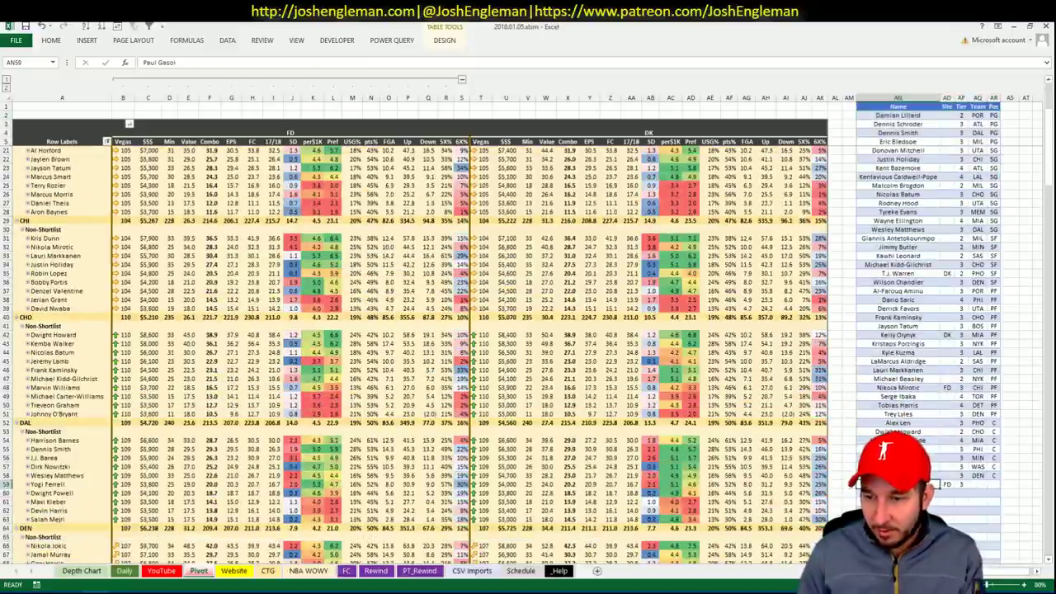
left_click(926, 369)
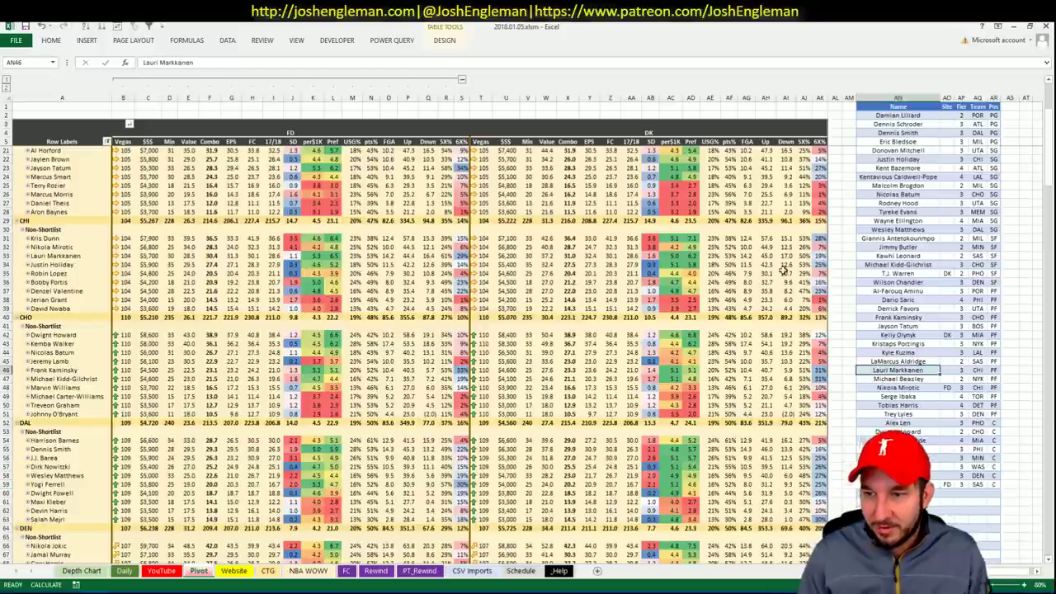
left_click(120, 26)
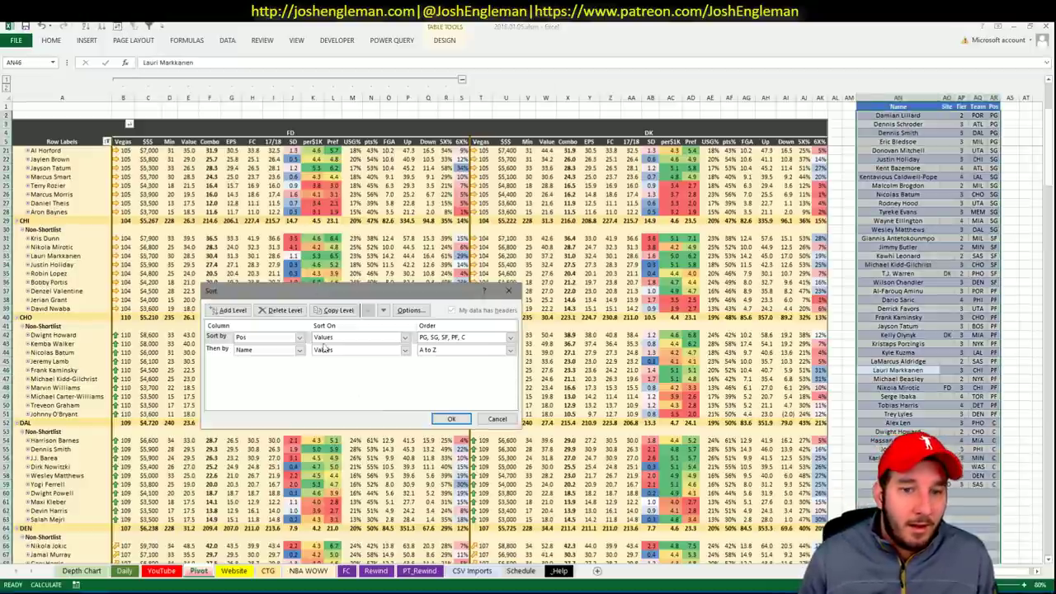
left_click(438, 422)
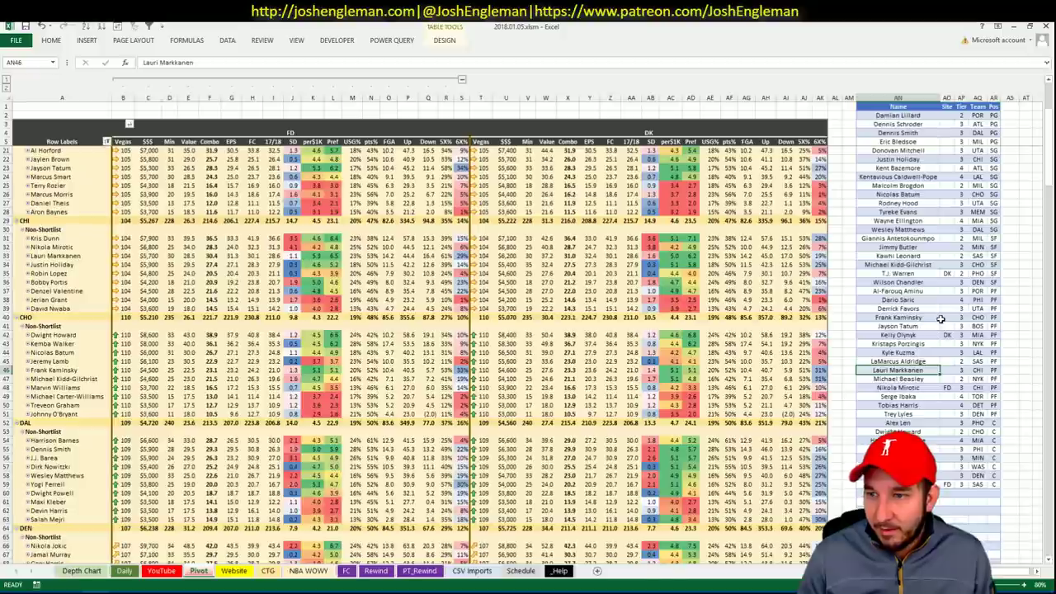
Step: Review the sorted player list from the point guards to the centers, including Tyler Johnson's tier
scroll(940, 318, "up", 5)
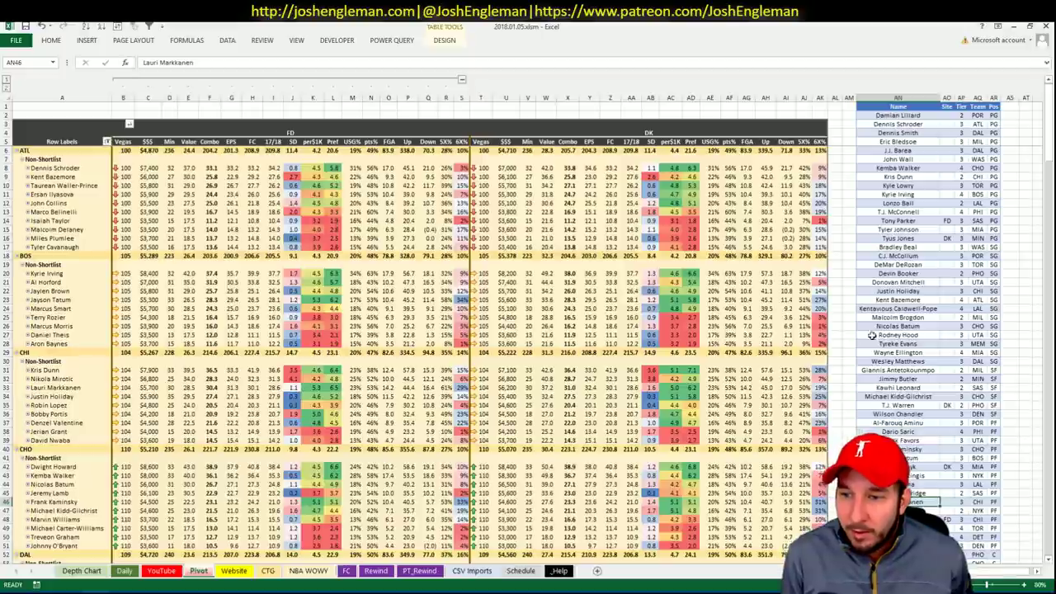
scroll(889, 333, "down", 5)
scroll(868, 335, "up", 5)
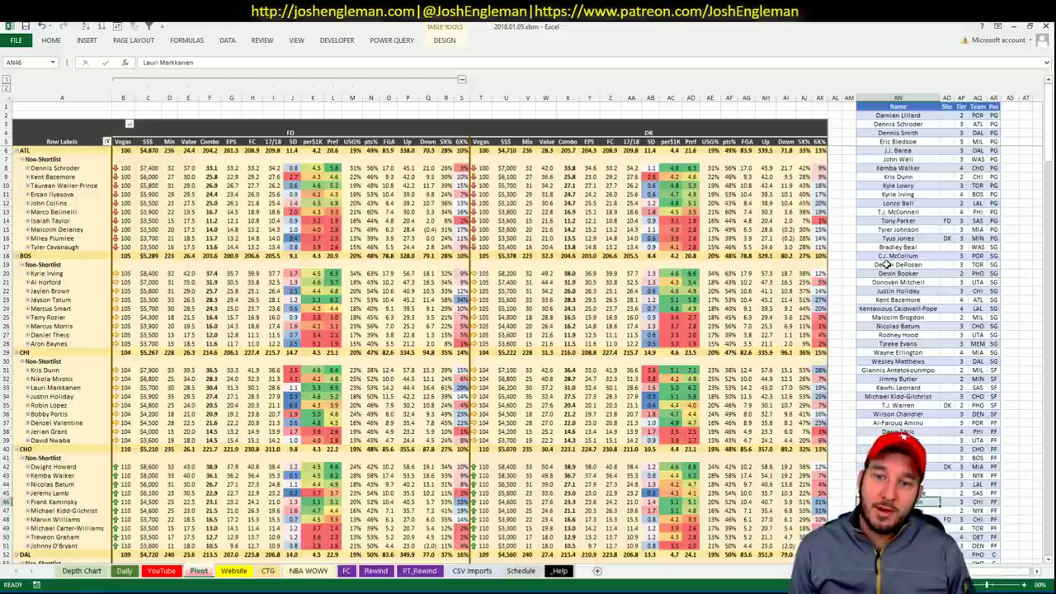
left_click(927, 231)
left_click(962, 229)
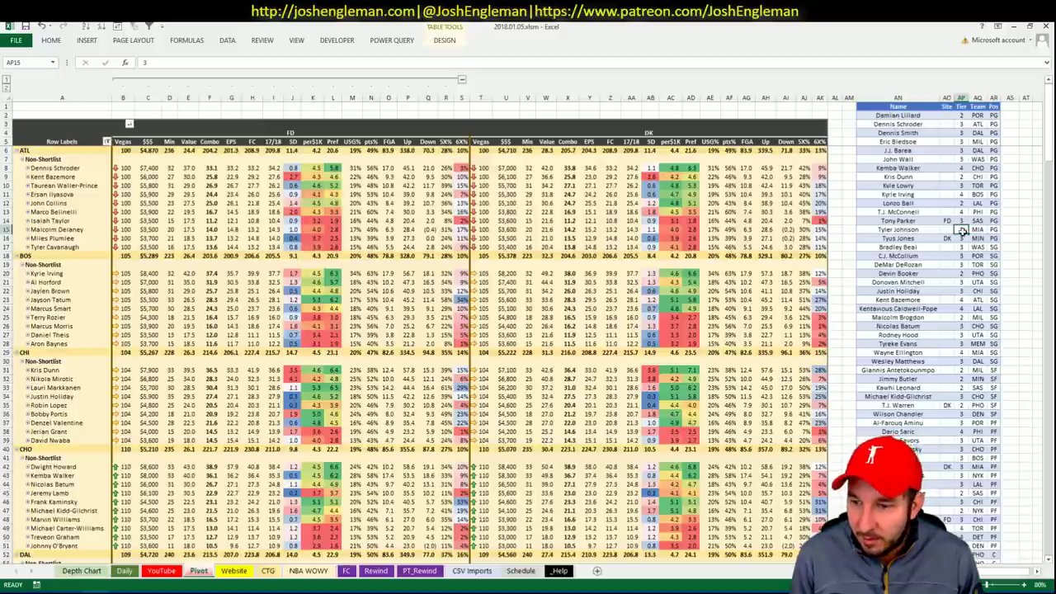
Step: Set the Pivot sheet's zoom to 75% and look over the sorted player list
scroll(962, 232, "down", 4)
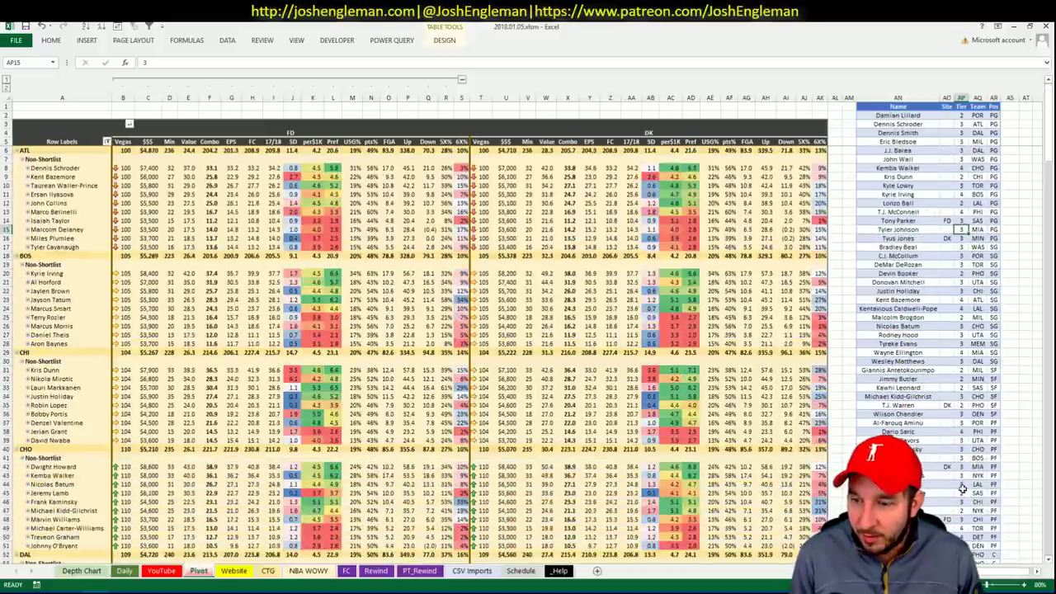
left_click(1040, 585)
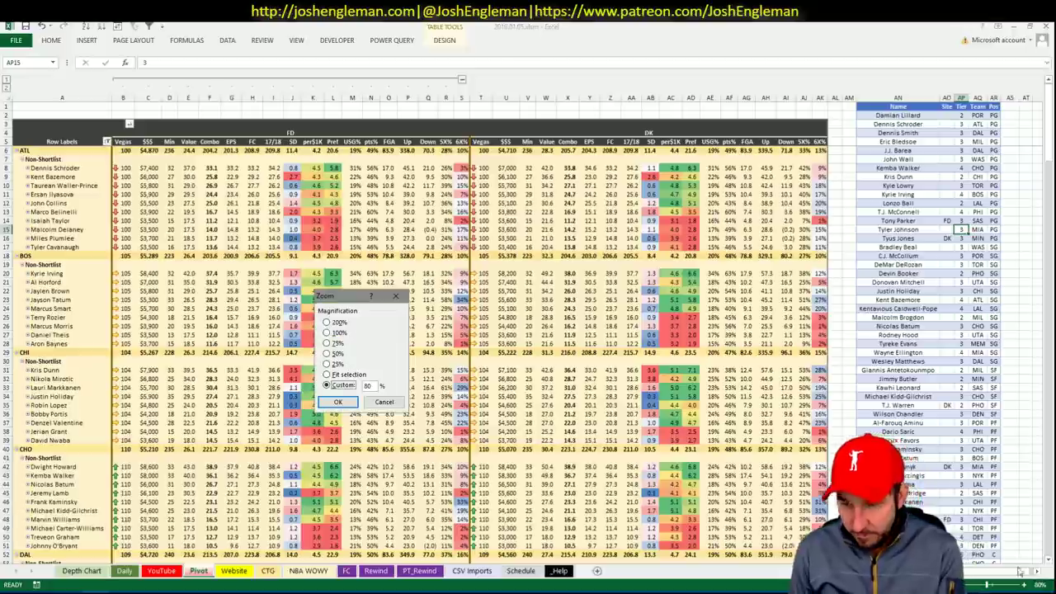
left_click(327, 342)
key("Return")
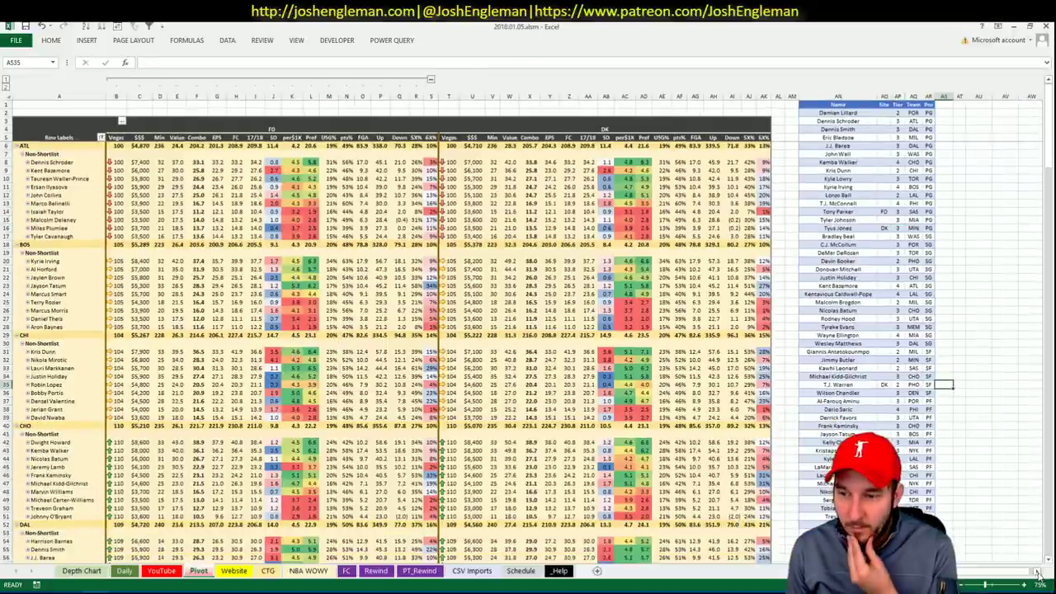
scroll(1049, 553, "down", 2)
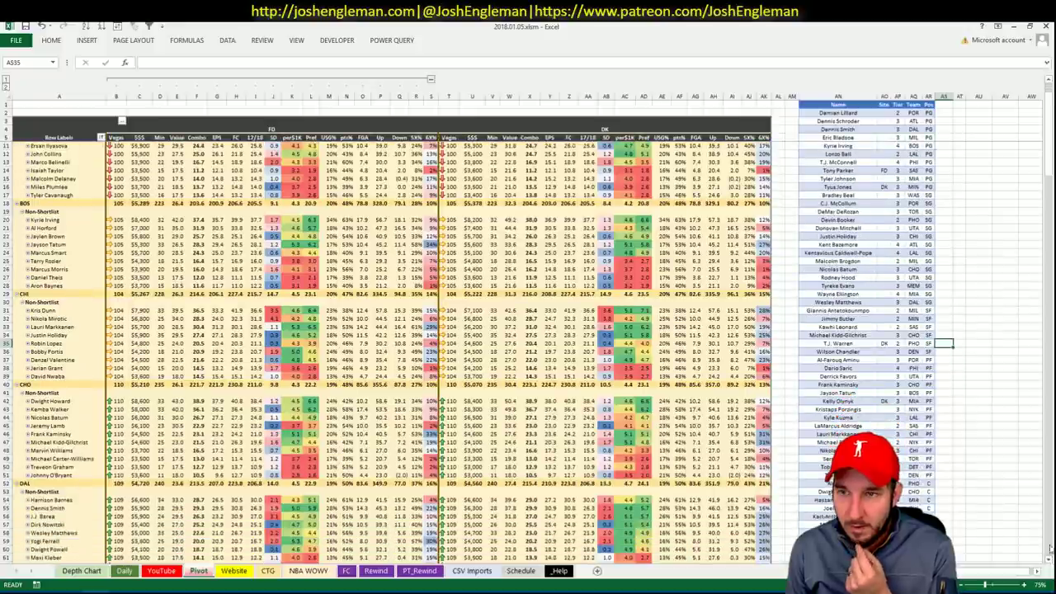
mouse_move(1048, 100)
left_mouse_down()
mouse_move(1050, 125)
mouse_move(1049, 102)
left_mouse_up()
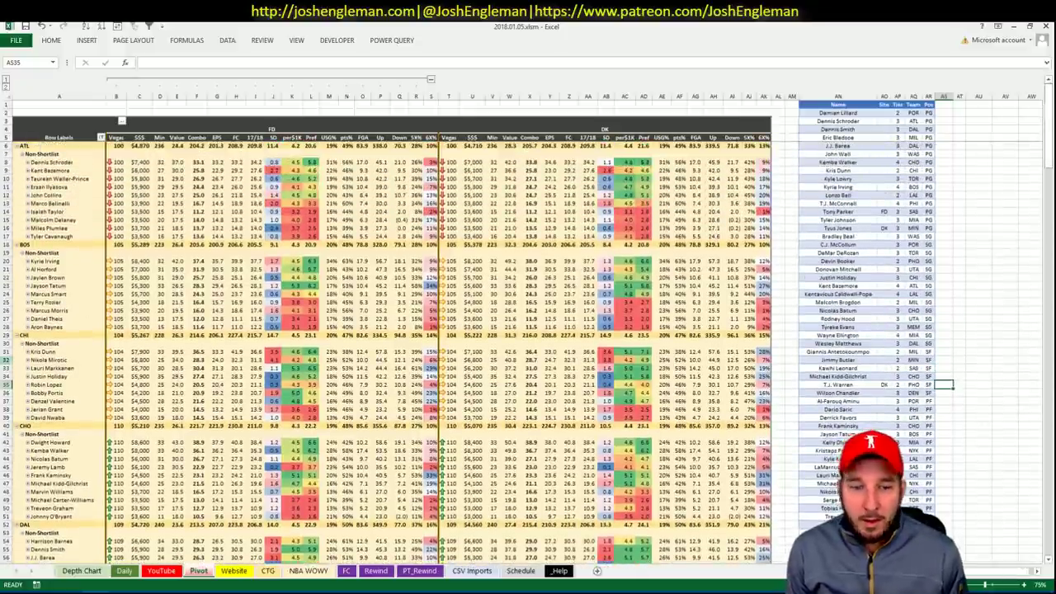
left_click(267, 570)
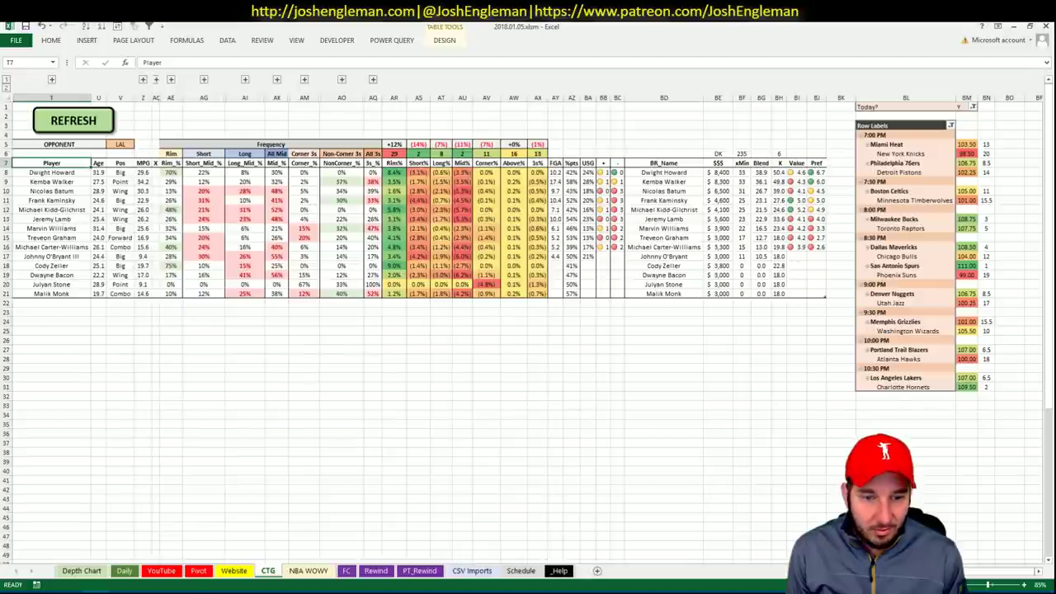
key("ctrl+Page_Up")
key("ctrl+Page_Up")
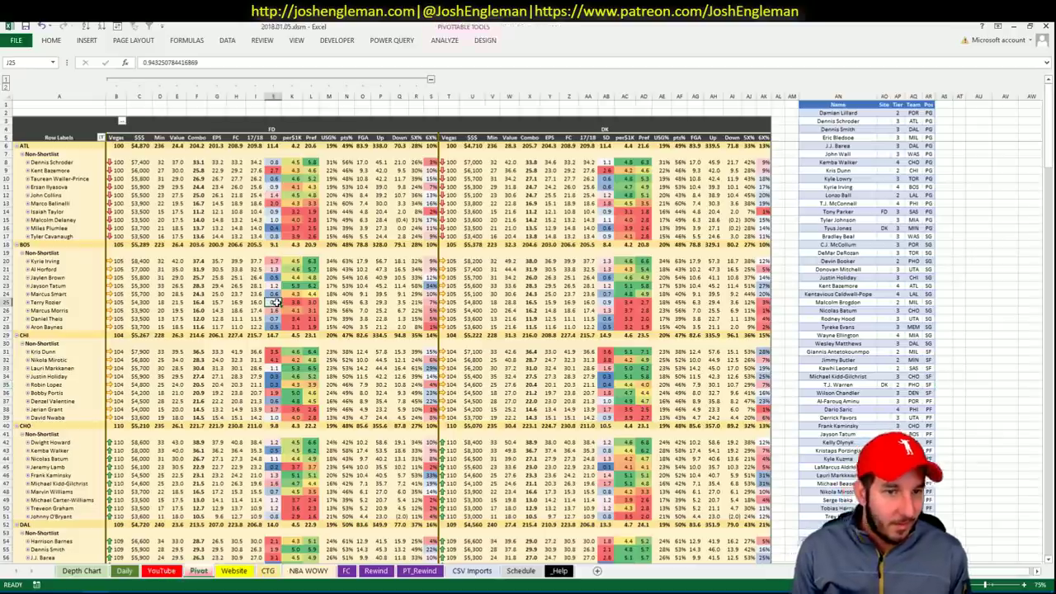
mouse_move(276, 303)
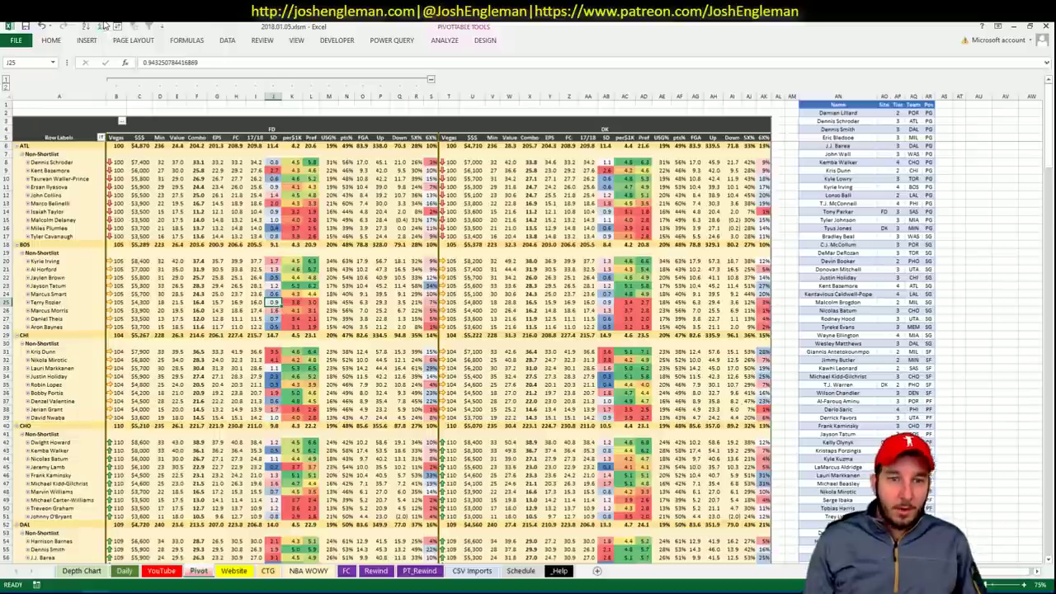
Step: On the Daily sheet, expand the collapsed projections table, refresh the data and copy the DK player projections
left_click(125, 572)
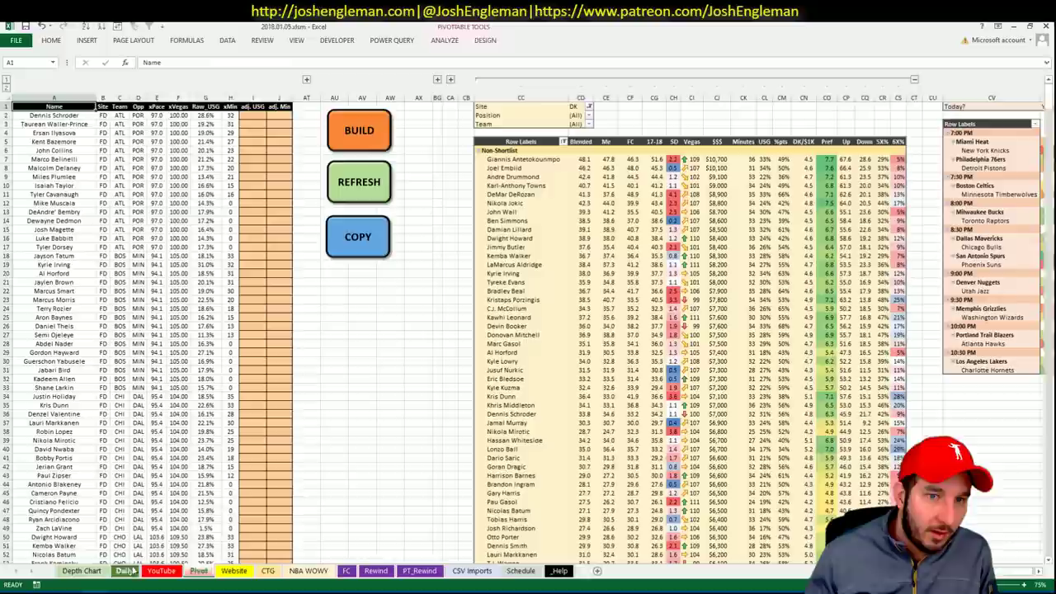
left_click(438, 80)
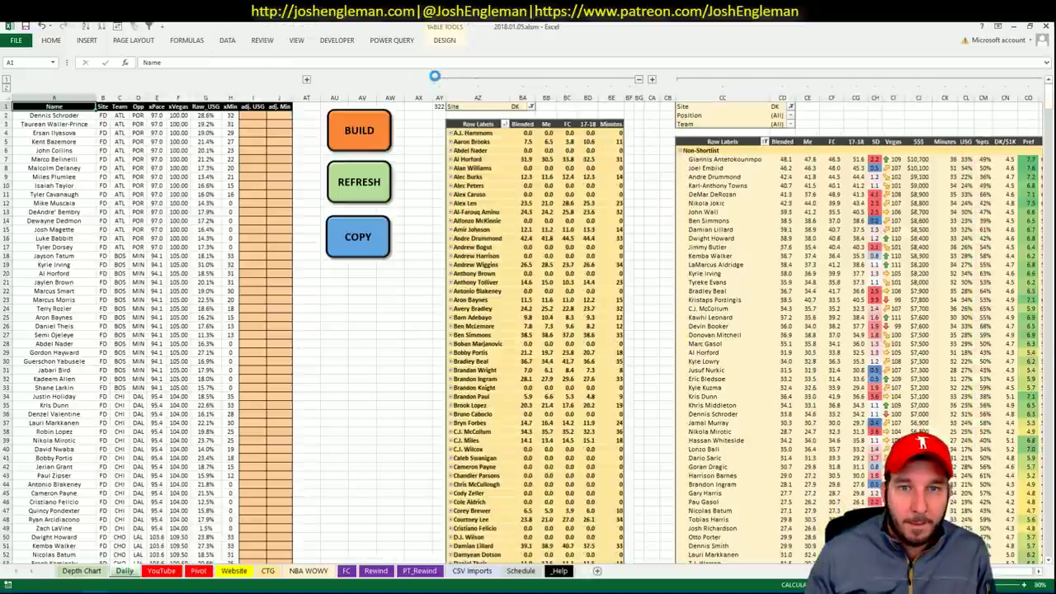
left_click(373, 195)
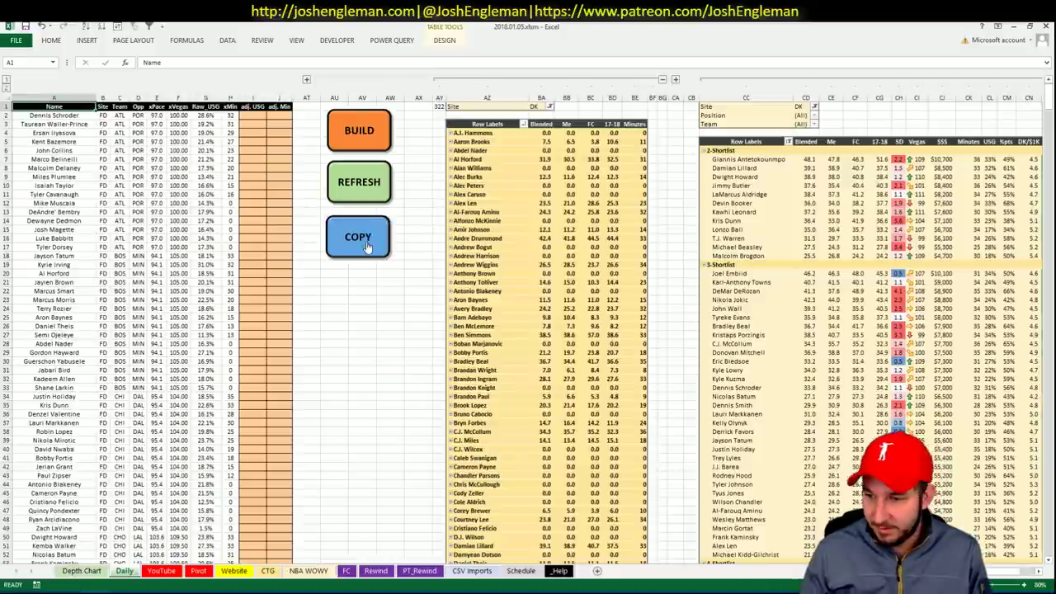
left_click(359, 237)
Step: Switch to FantasyCruncher in the browser, show all positions and upload the copied player projections for the DraftKings NBA slate
key("alt+Tab")
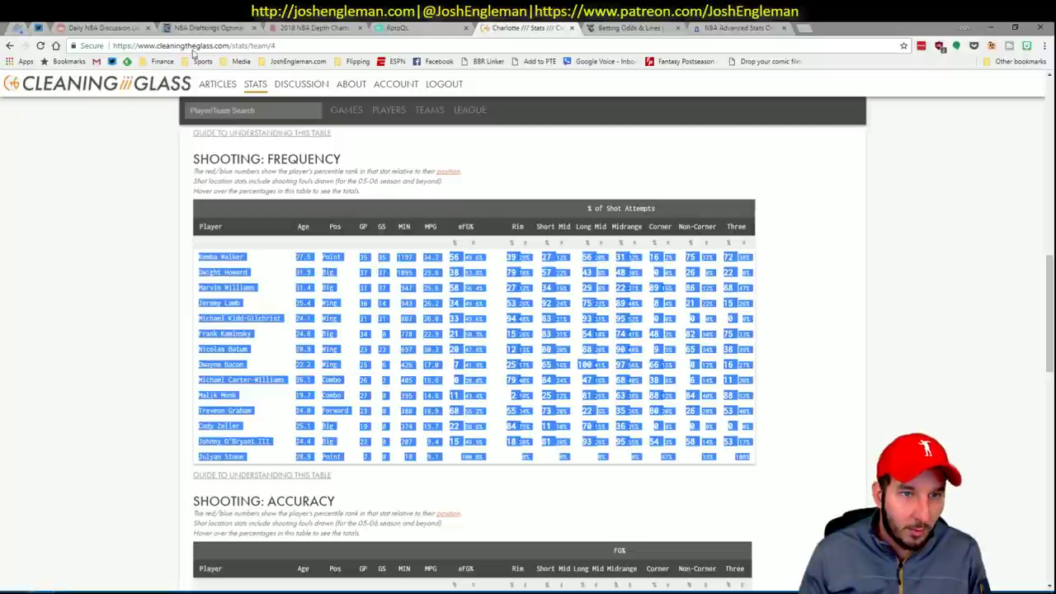
left_click(206, 27)
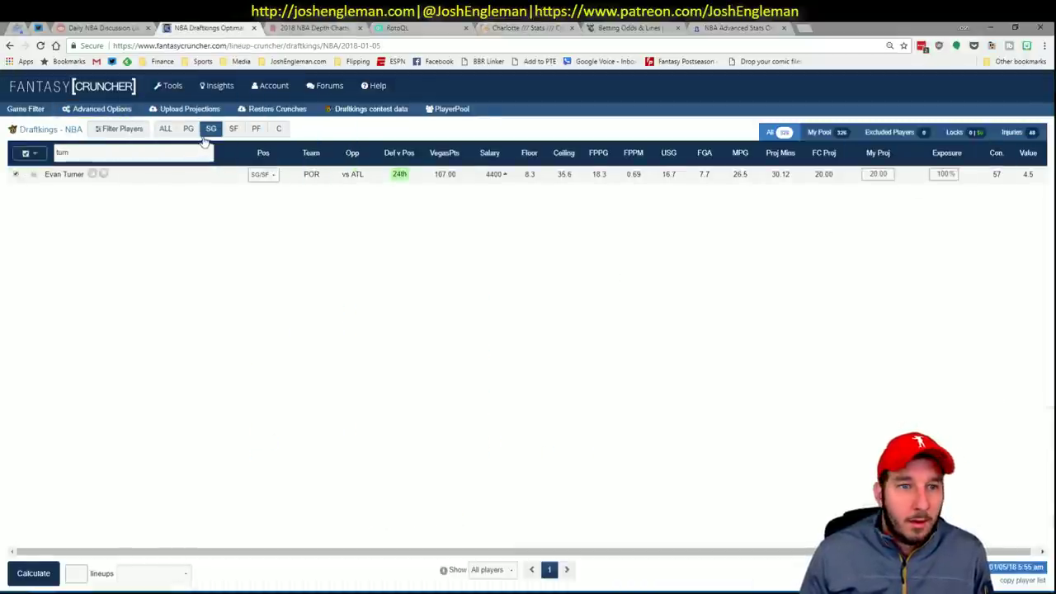
left_click(165, 129)
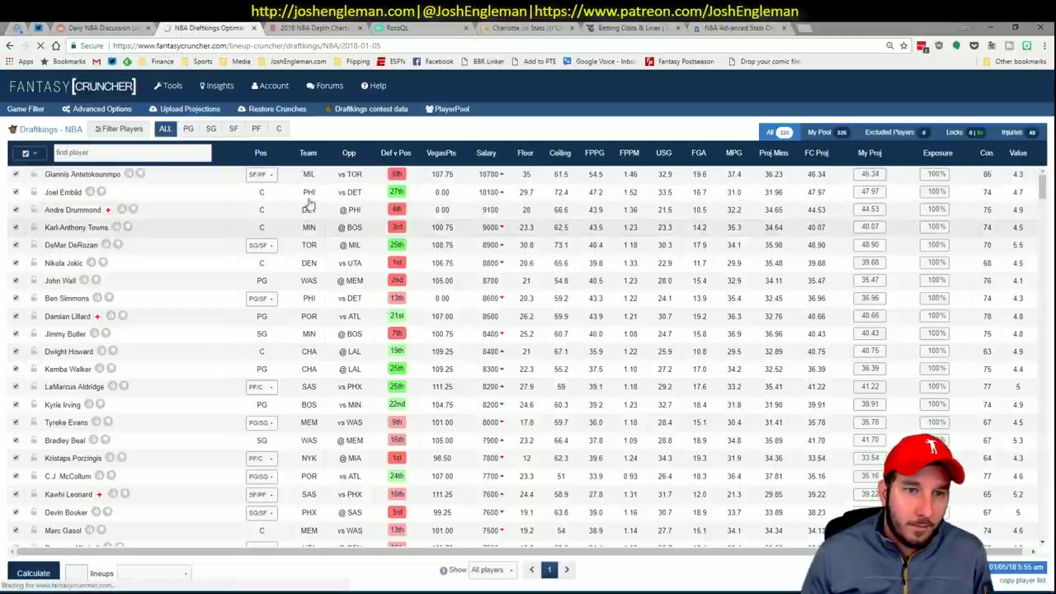
left_click(190, 108)
left_click(288, 211)
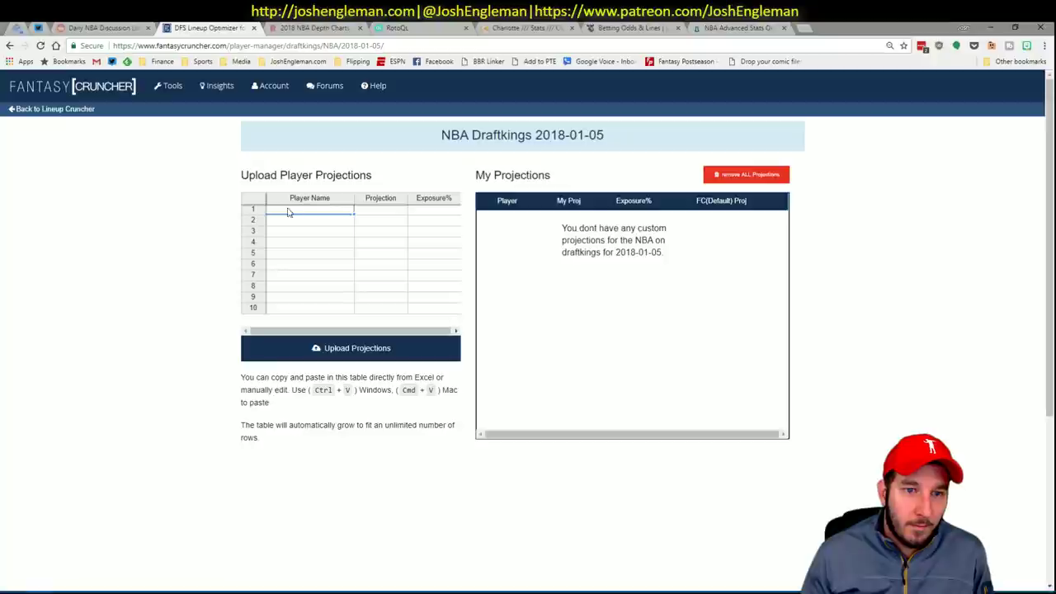
key("ctrl+v")
left_click(351, 347)
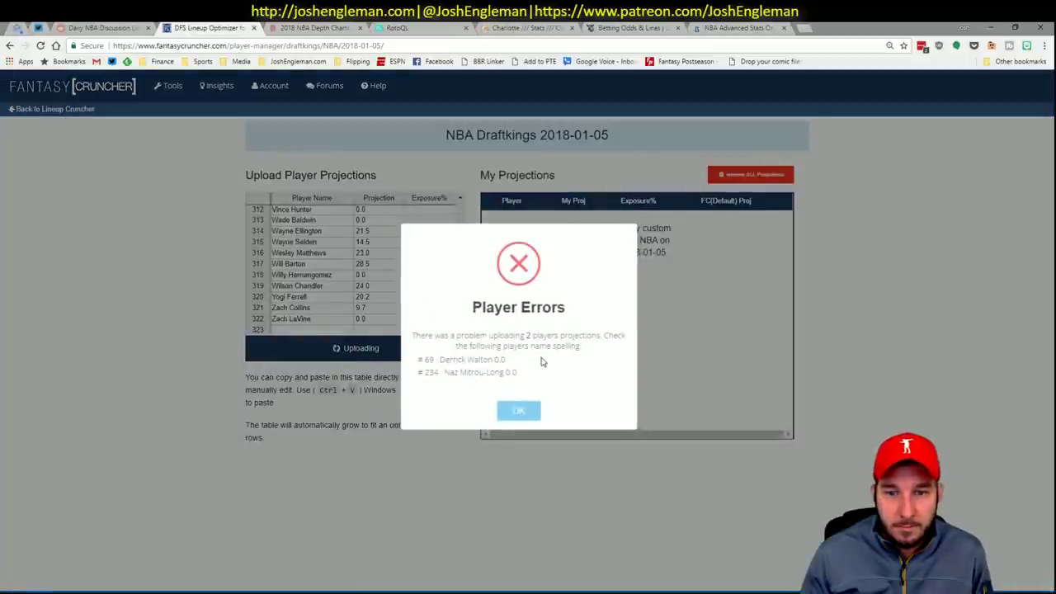
left_click(518, 410)
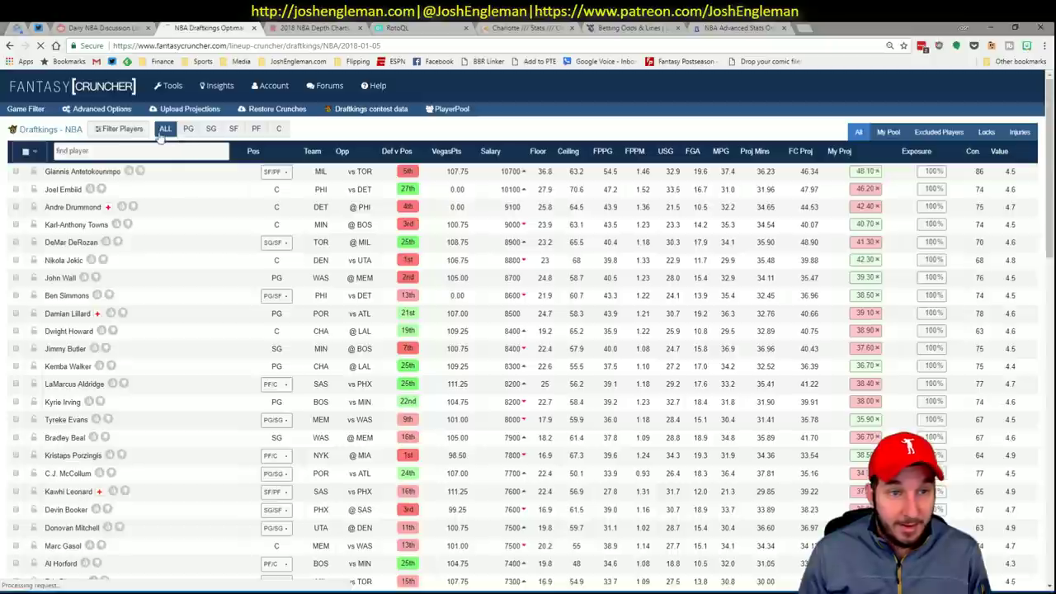
Step: Set the randomness to 6% in the advanced options of the DraftKings lineup optimizer
left_click(103, 110)
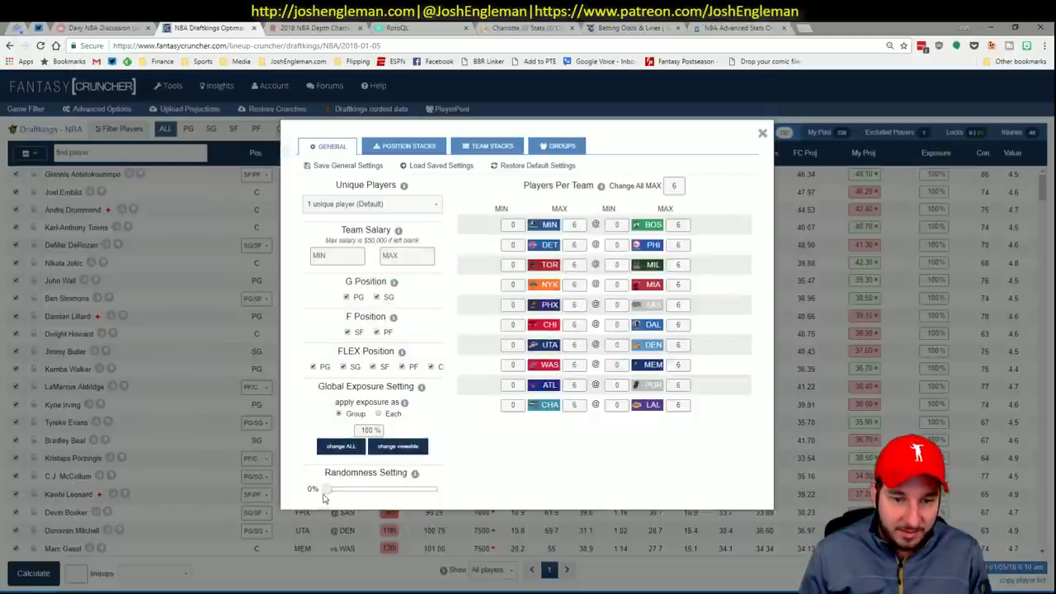
left_click_drag(323, 495, 334, 494)
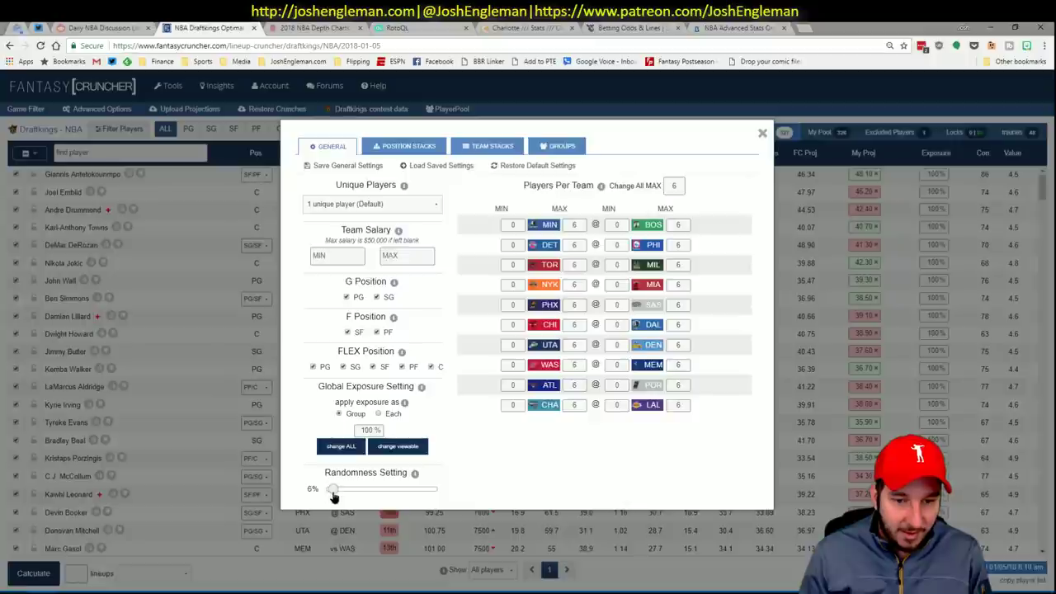
left_click(760, 135)
Step: Calculate 10 DraftKings lineups using My Projections, and sort them by projected points from highest to lowest
left_click(83, 575)
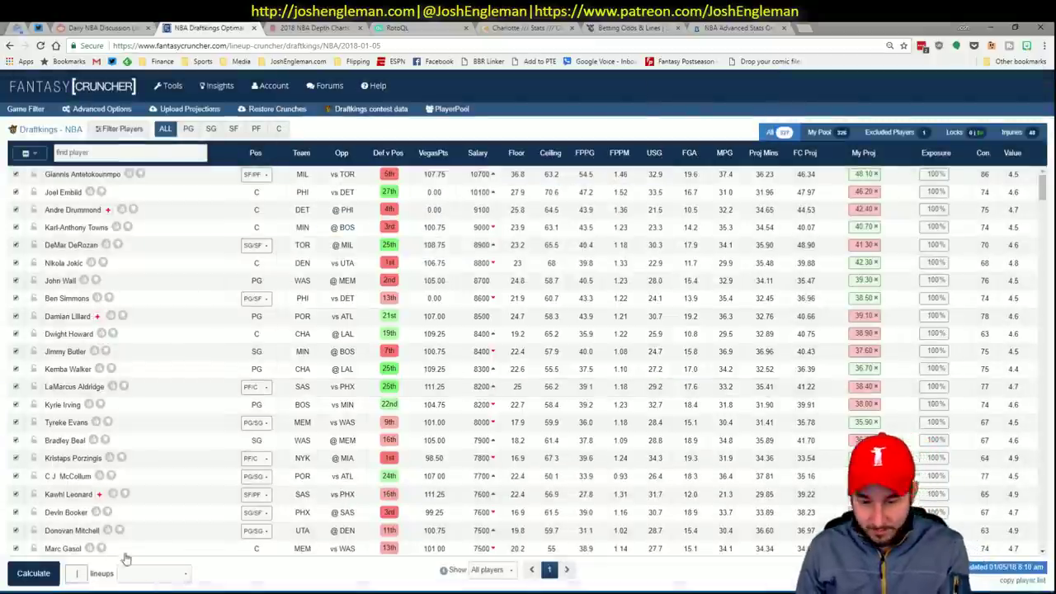
type("10")
left_click(152, 573)
left_click(148, 515)
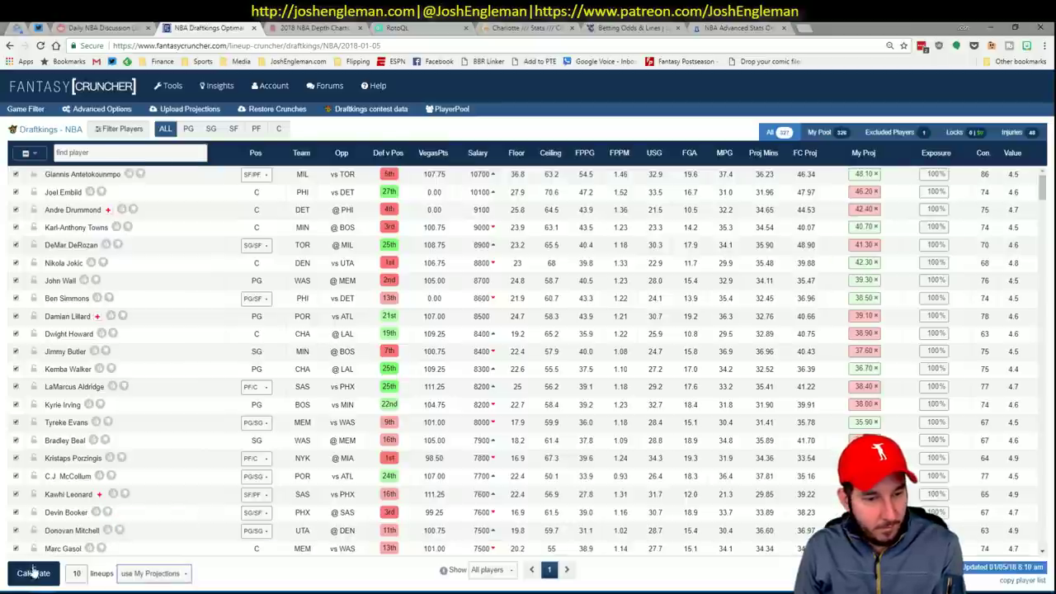
left_click(33, 573)
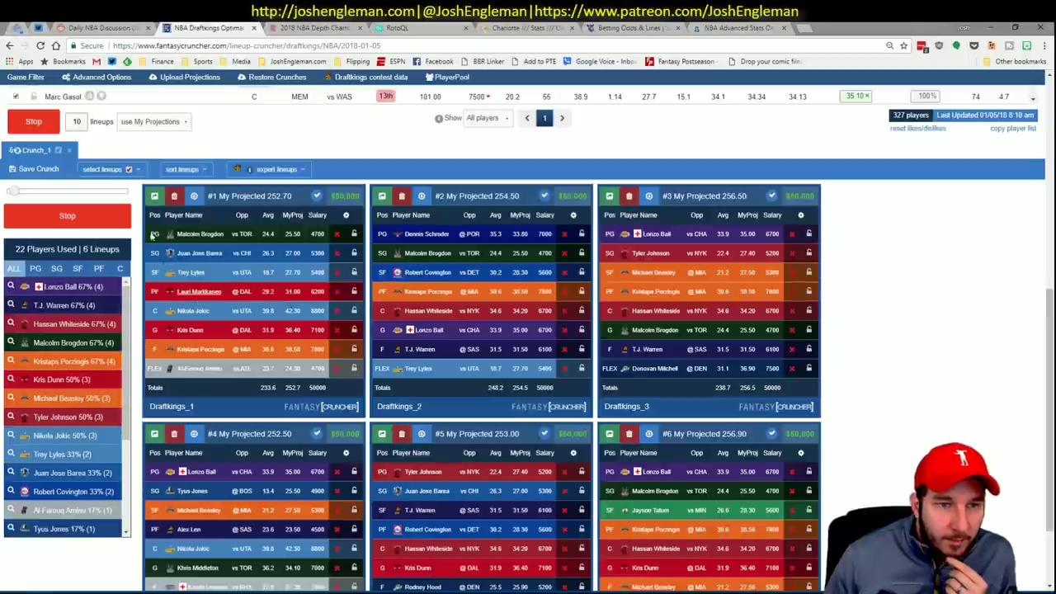
left_click(182, 170)
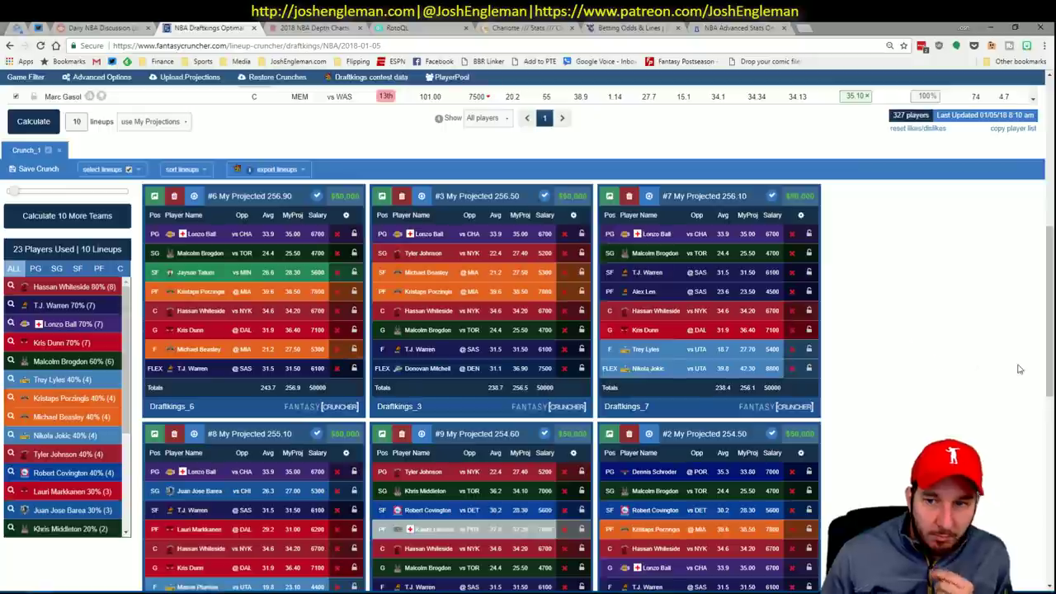
Step: Open the Lineup Cruncher for NBA on FanDuel
scroll(881, 389, "up", 10)
left_click(169, 85)
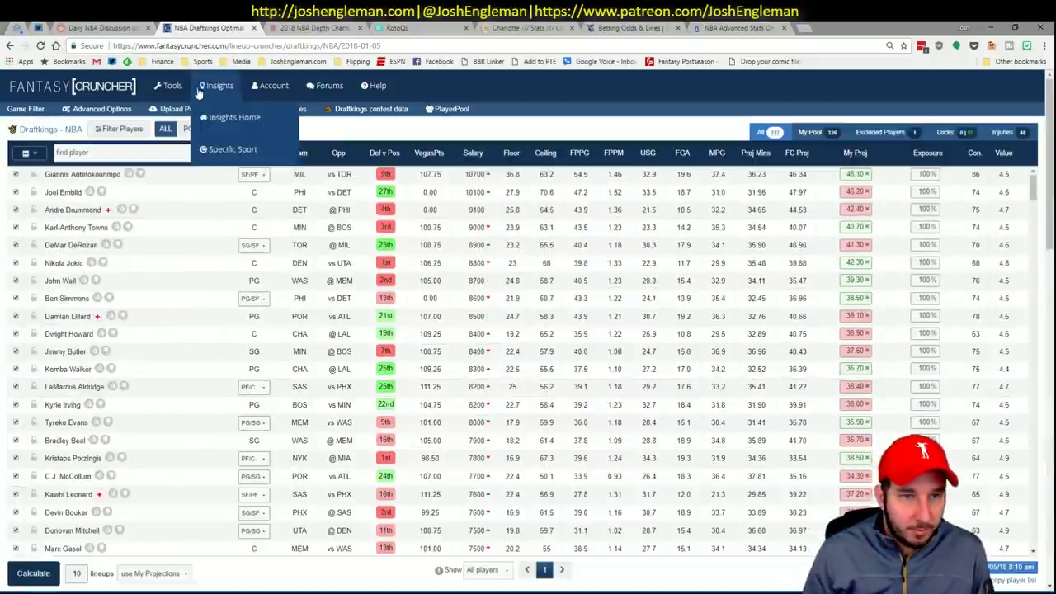
mouse_move(173, 120)
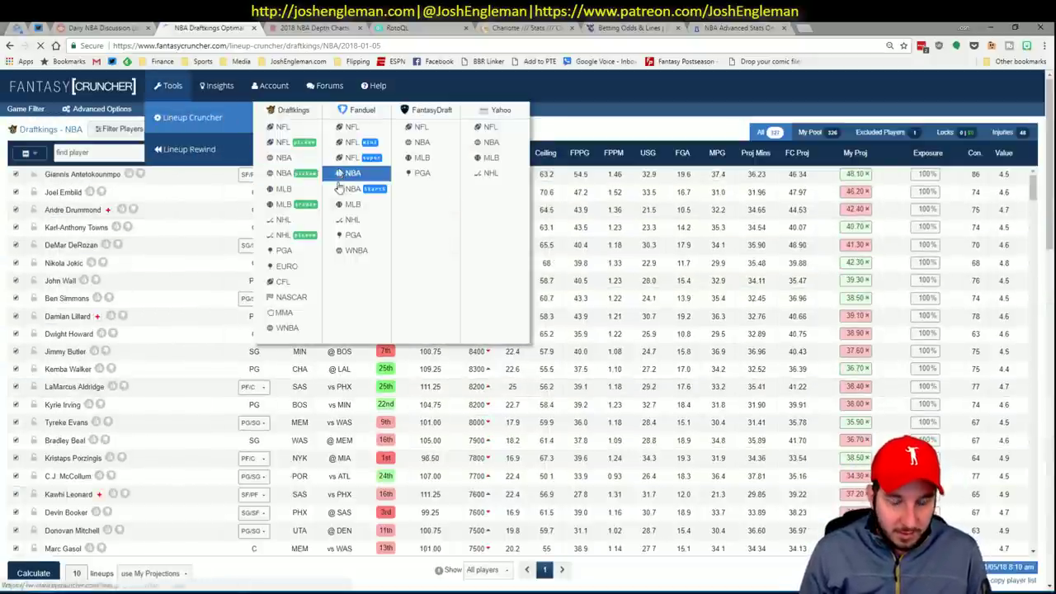
left_click(339, 178)
Step: Upload the player projections copied from the Daily sheet for the FanDuel NBA slate and return to the Lineup Cruncher
key("alt+Tab")
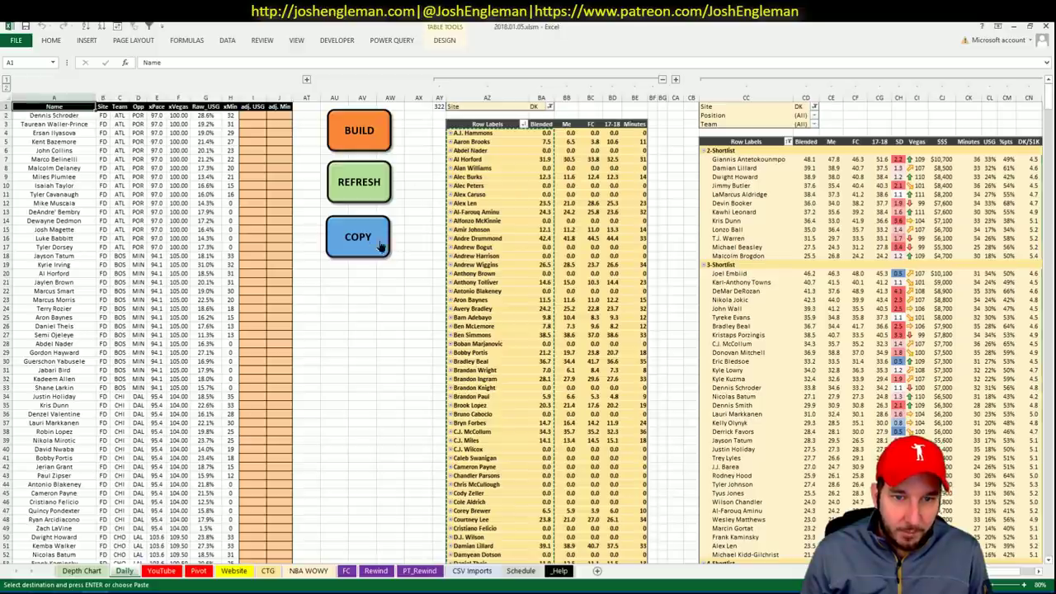
key("alt+Tab")
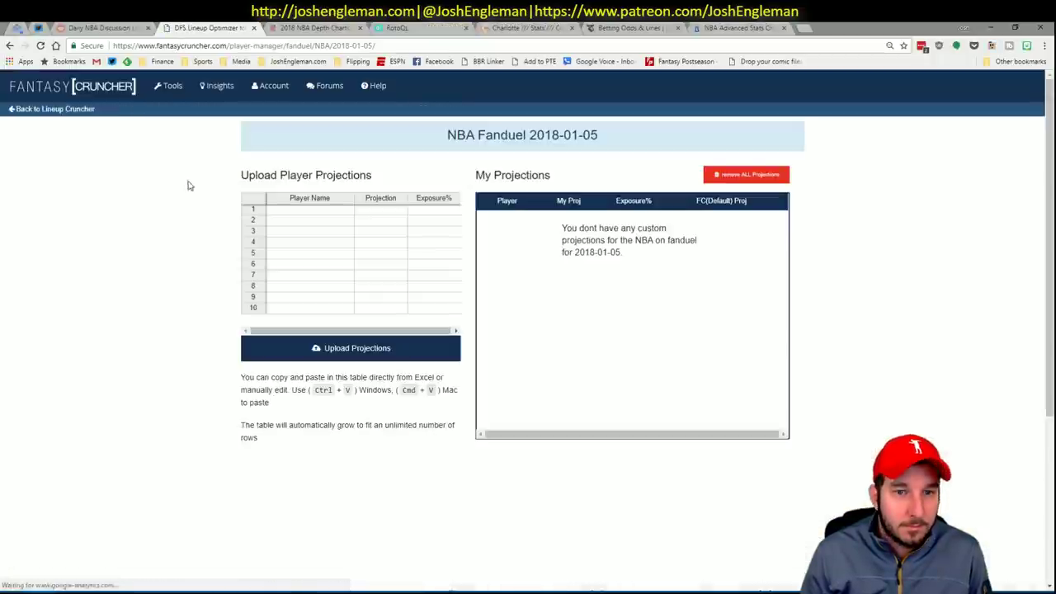
left_click(318, 215)
key("ctrl+v")
left_click(373, 351)
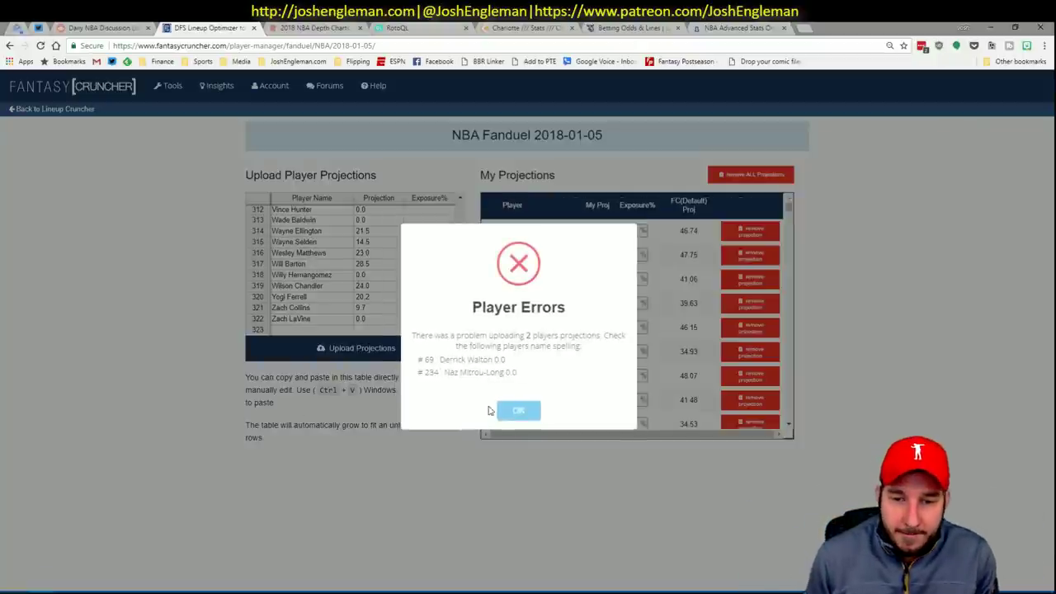
left_click(508, 411)
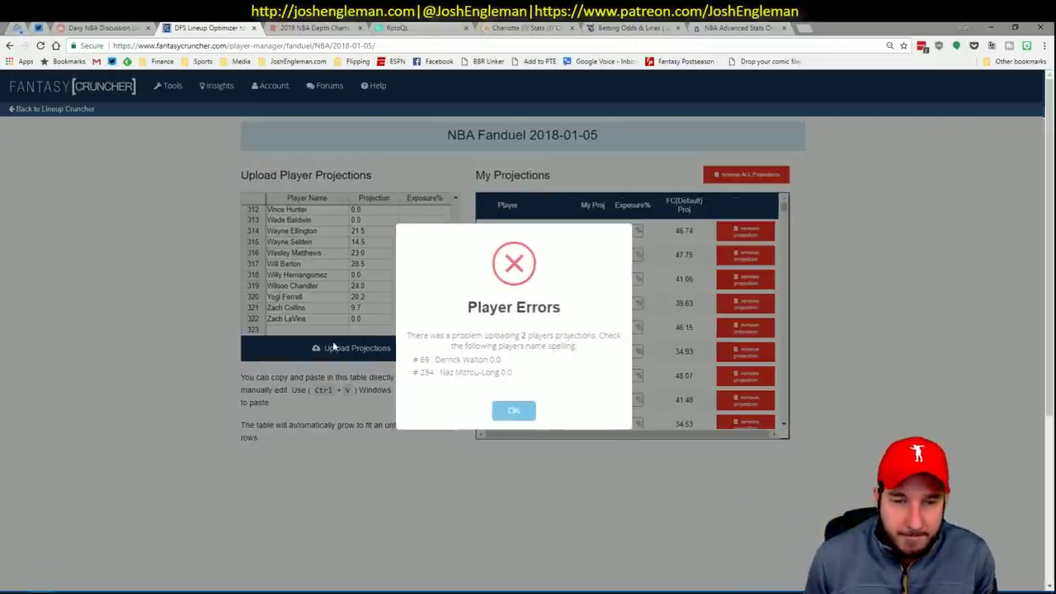
left_click(71, 110)
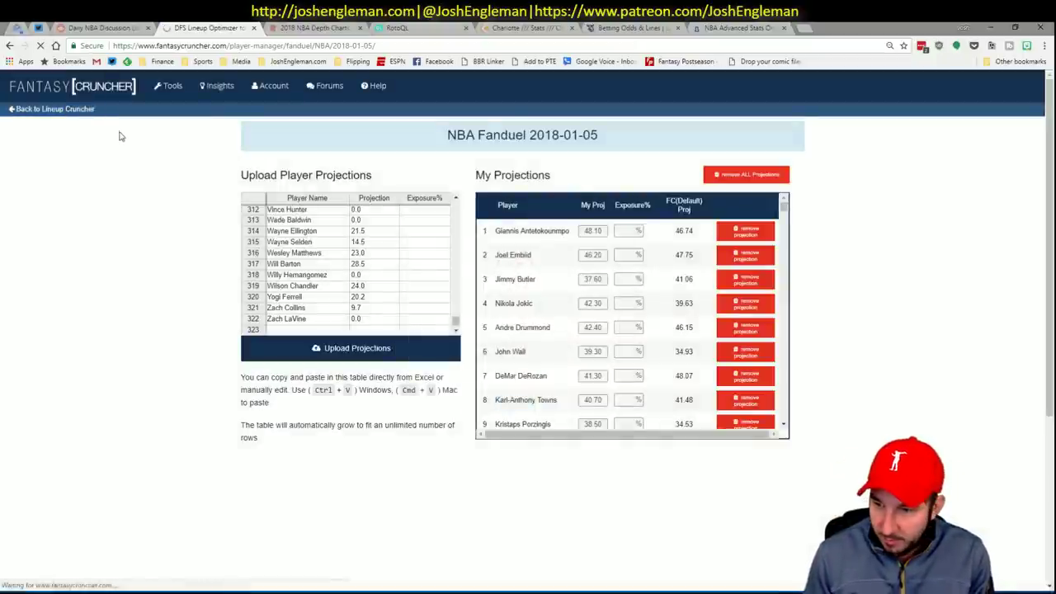